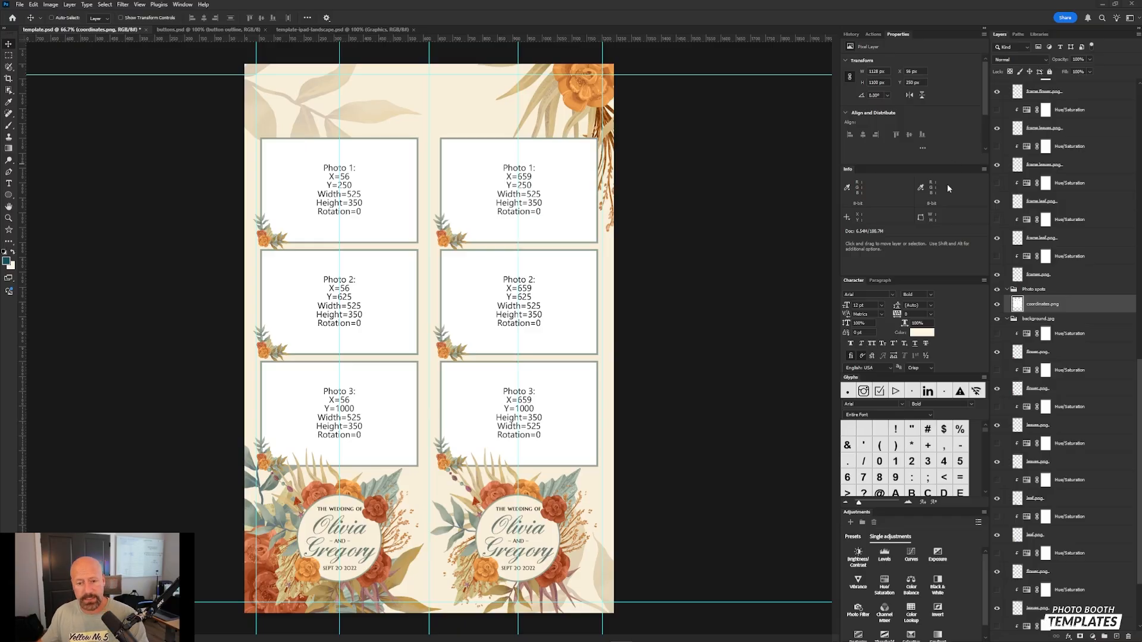
# - Collapse the Text, overlay.png, Photo spots and background.jpg groups in the layer list
pyautogui.scroll(4, 1087, 223)
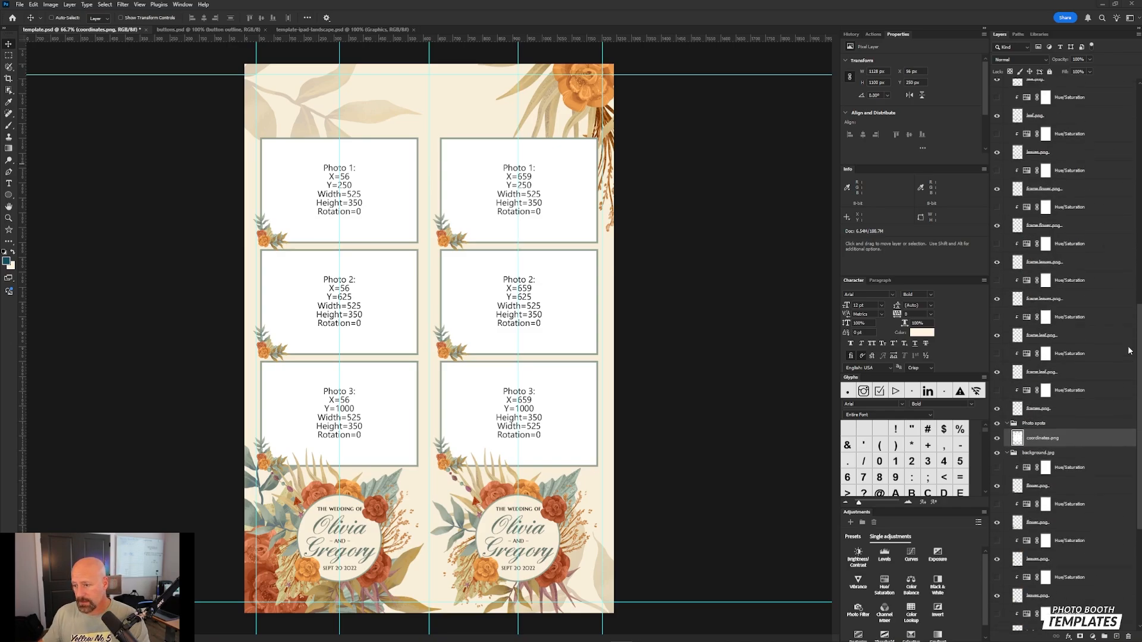
pyautogui.click(1140, 106)
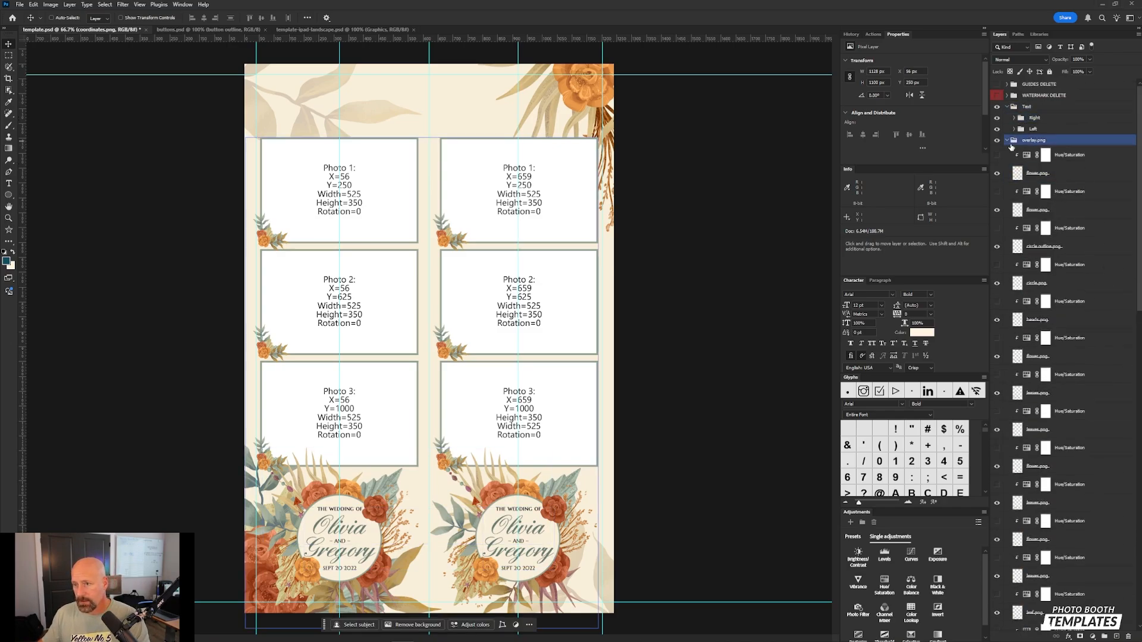
pyautogui.click(1007, 141)
pyautogui.click(1006, 151)
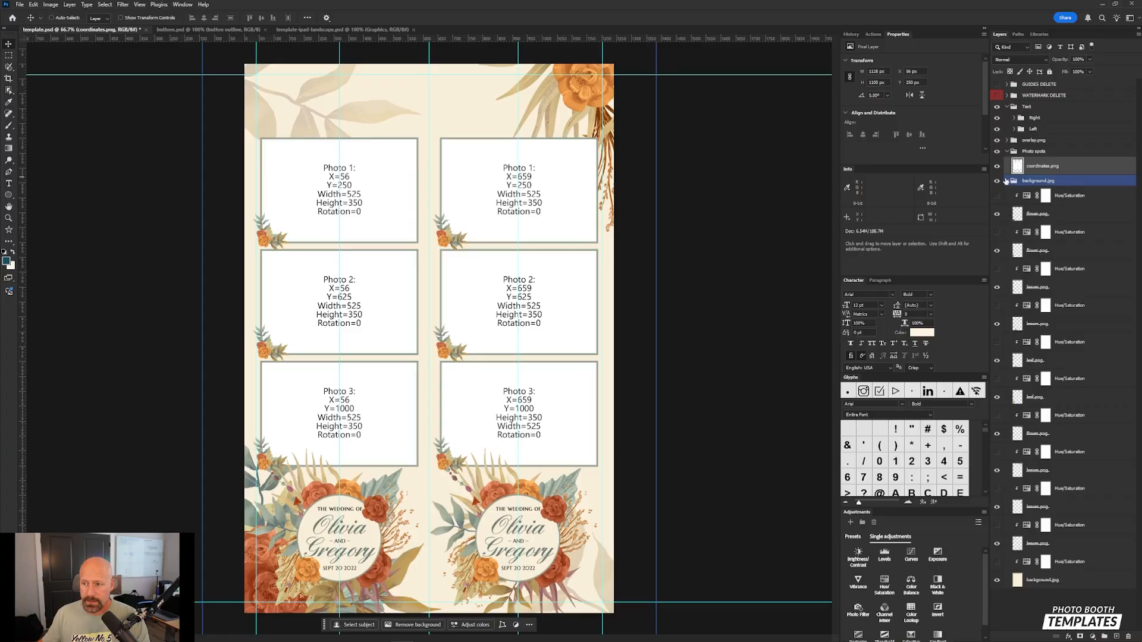
pyautogui.click(1007, 151)
pyautogui.click(1007, 107)
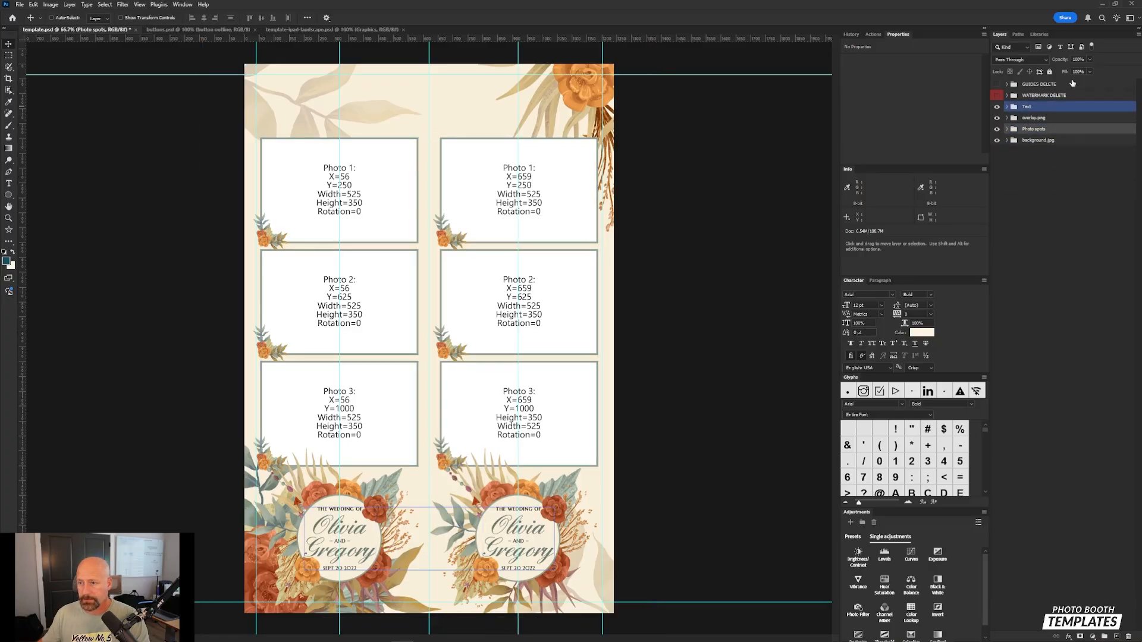
# - Add an empty layer above the GUIDES DELETE group and select a square of about 227 px over the left Photo 1 spot
pyautogui.click(1106, 84)
pyautogui.click(1117, 637)
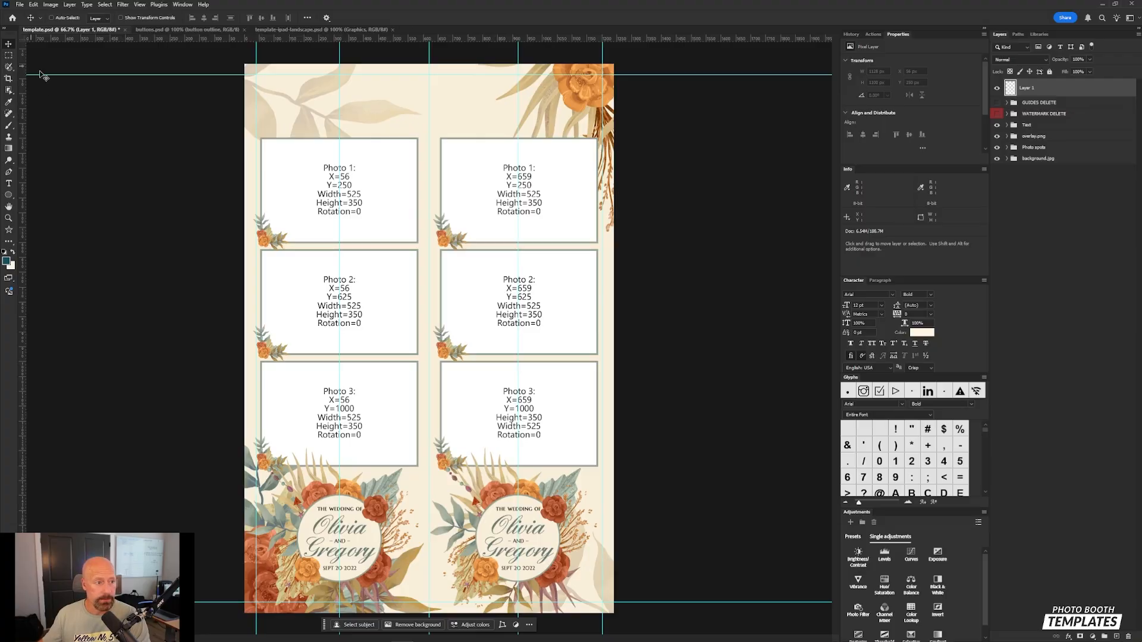
pyautogui.click(9, 55)
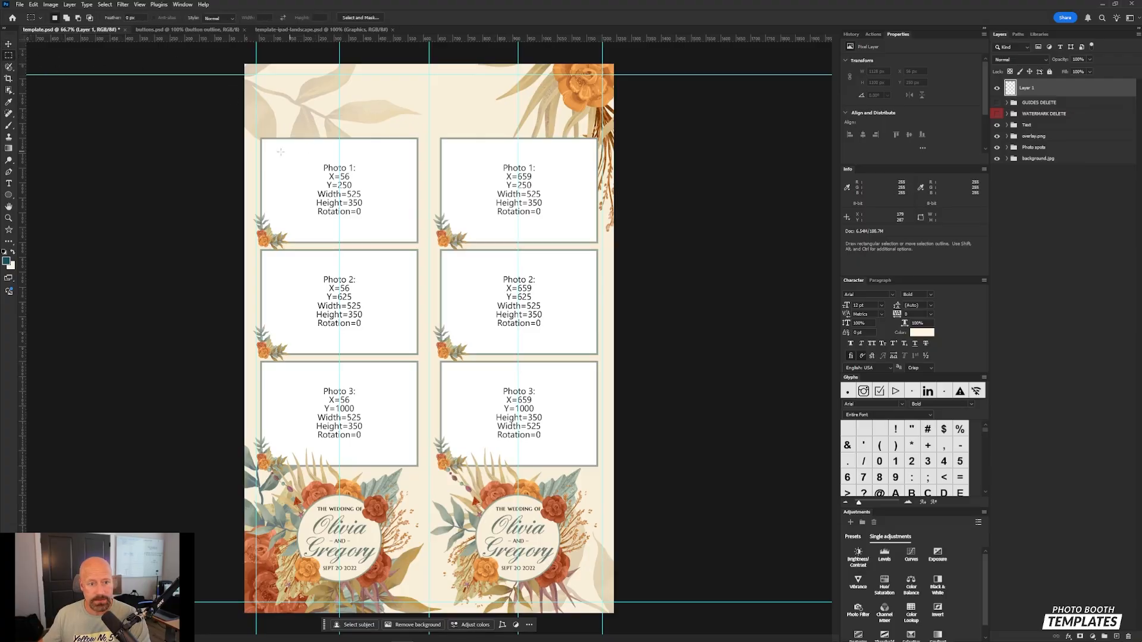
pyautogui.moveTo(271, 136); pyautogui.dragTo(338, 202)
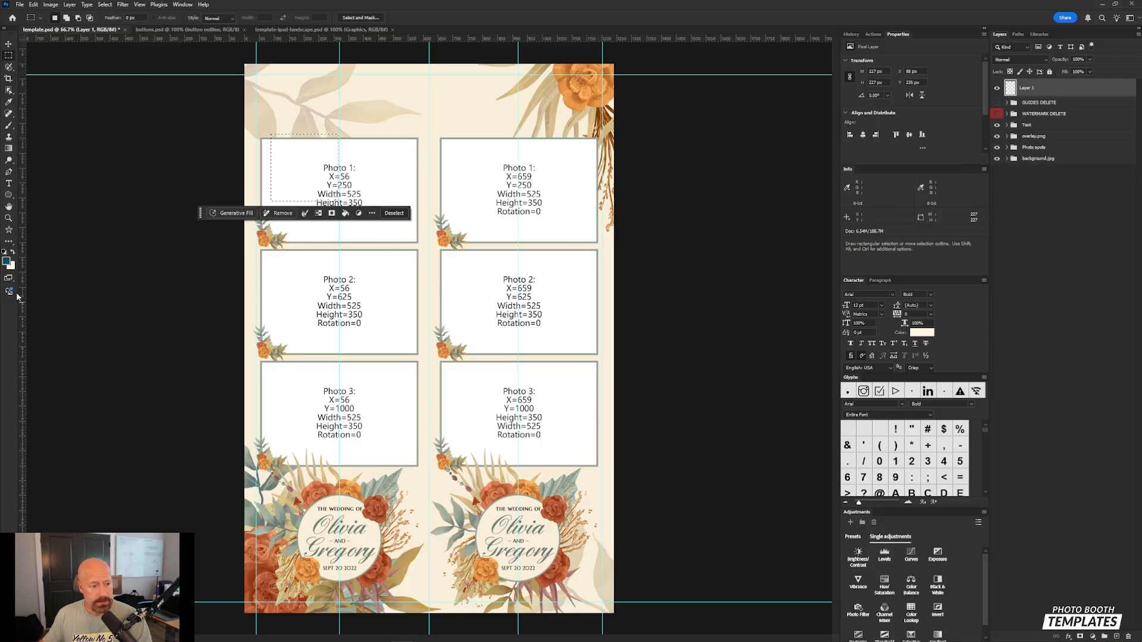
# - Set the foreground colour to #f3f6f4, fill the square selection with it and deselect
pyautogui.click(8, 262)
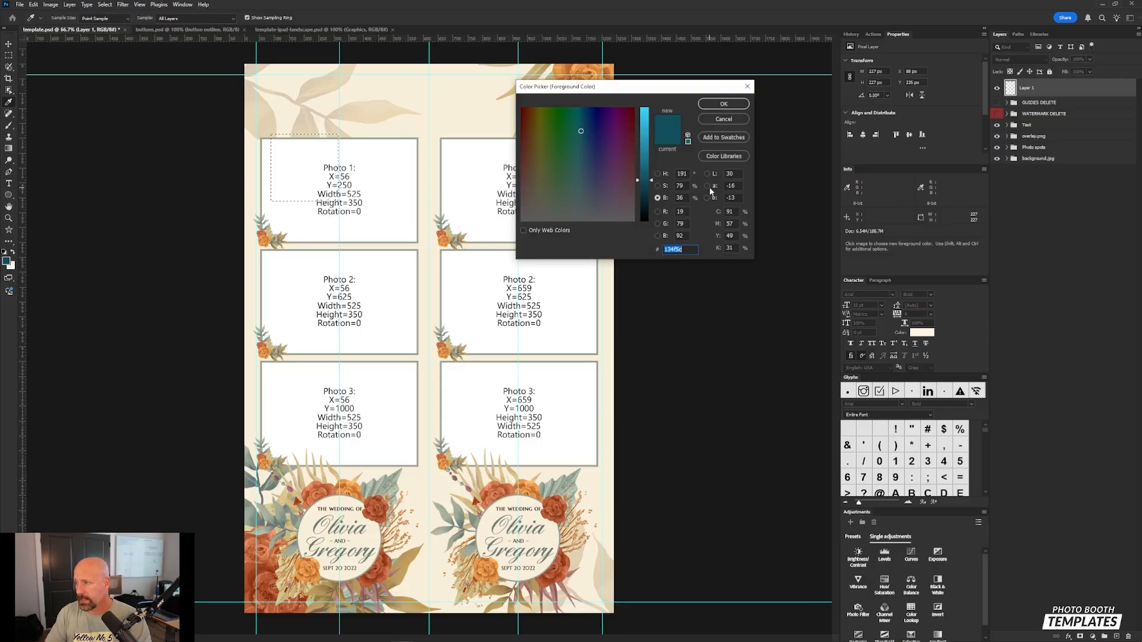
pyautogui.write('f3f')
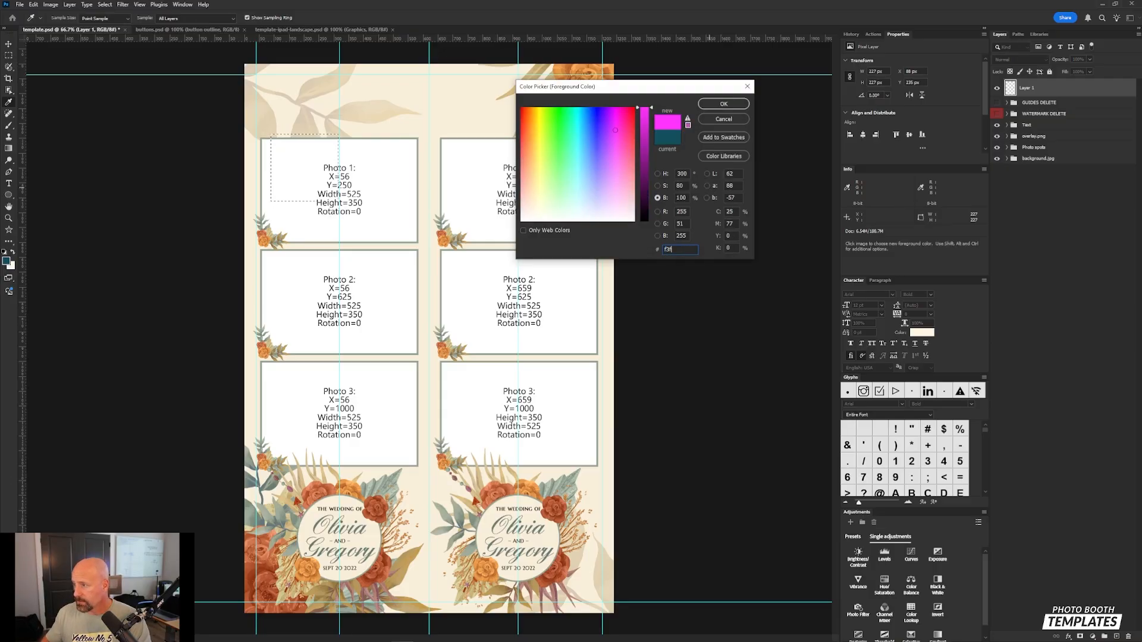
pyautogui.write('6f4')
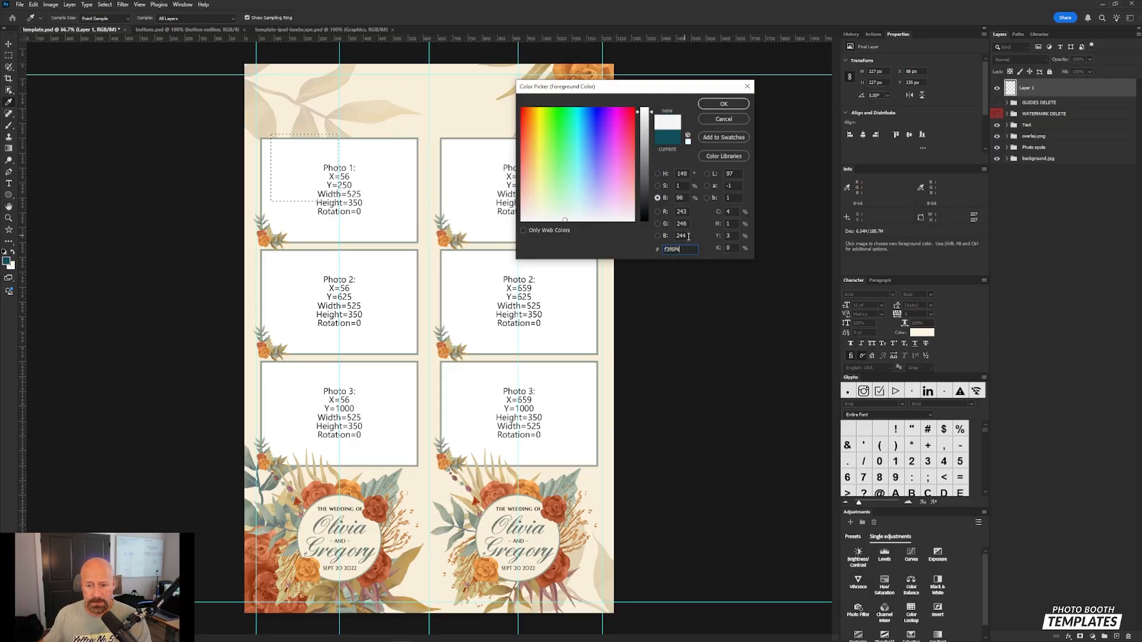
pyautogui.doubleClick(685, 250)
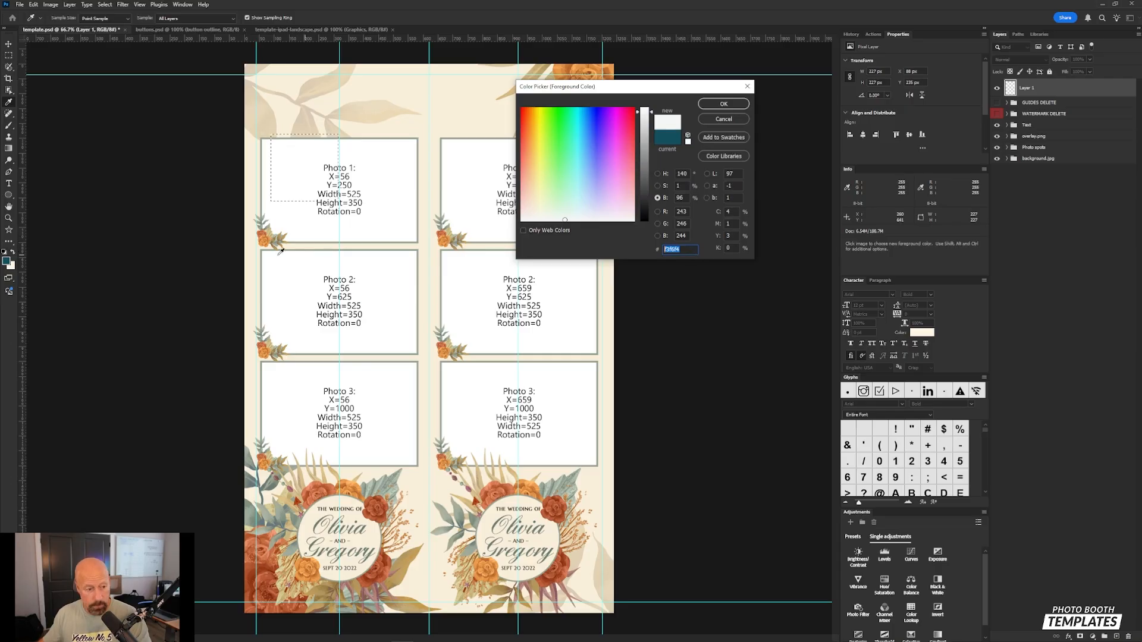
pyautogui.click(724, 104)
pyautogui.press('m')
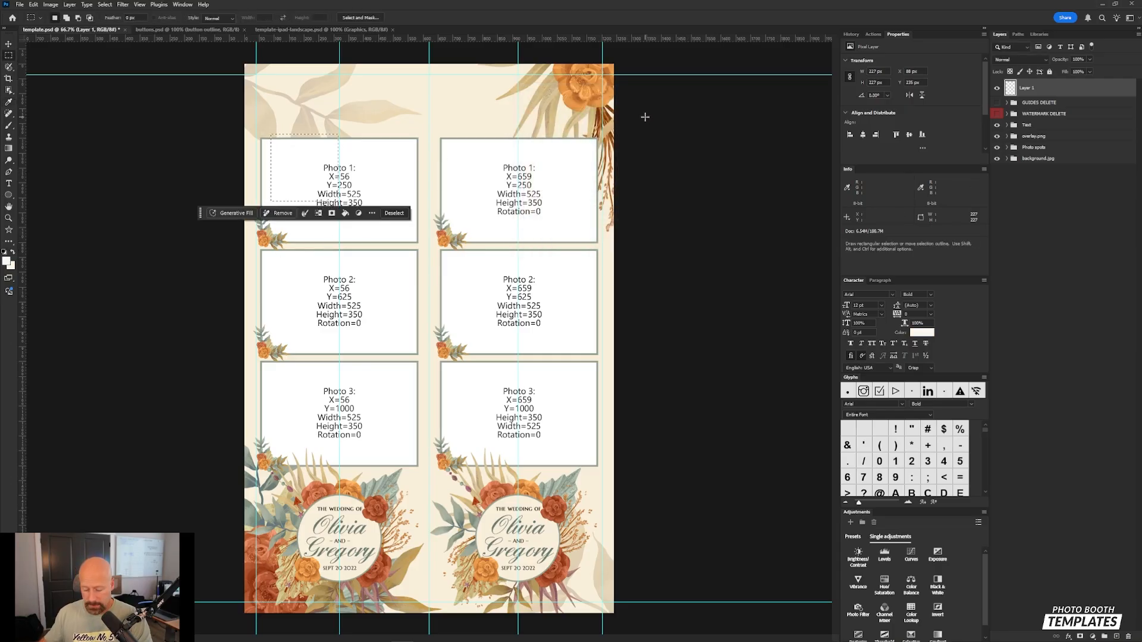
pyautogui.hotkey('alt', 'BackSpace')
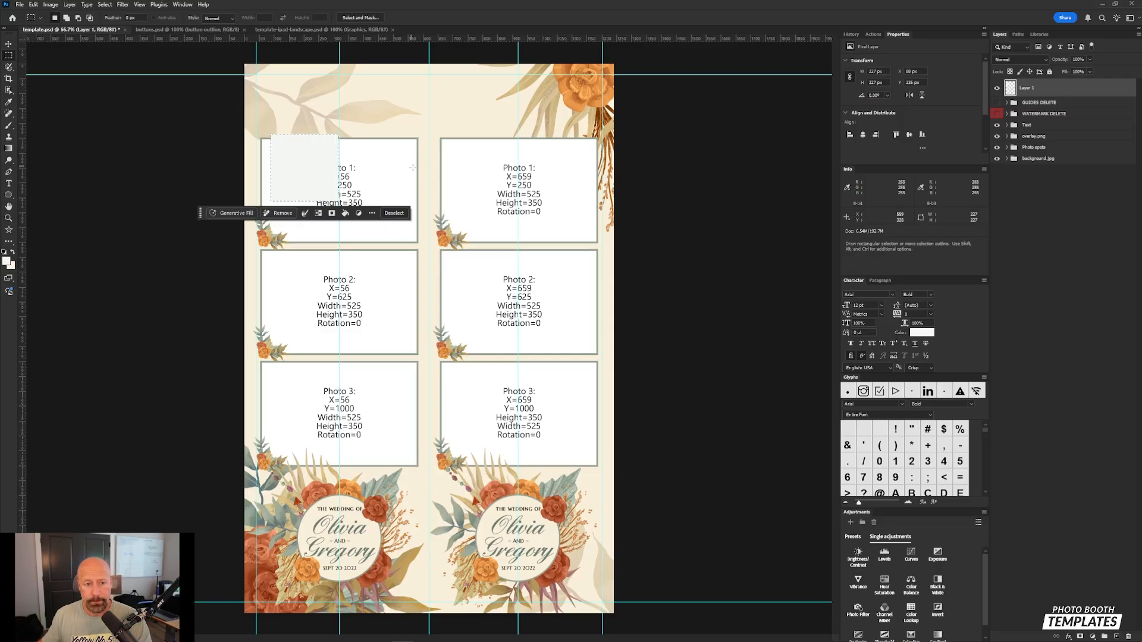
pyautogui.hotkey('ctrl', 'd')
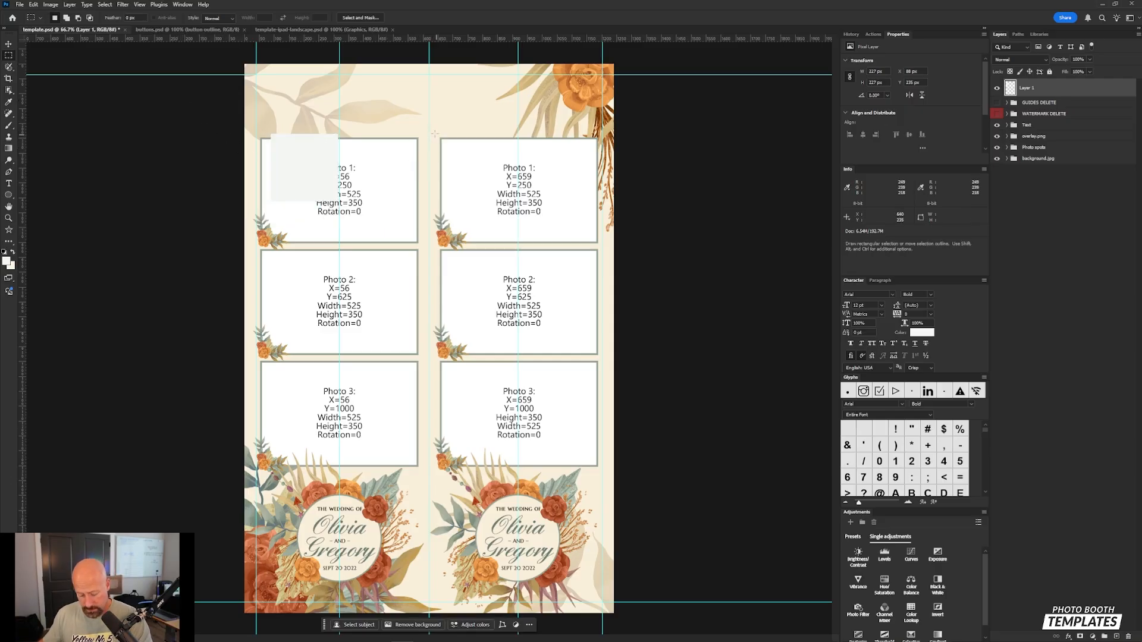
# - Add a second square swatch of about 232 px just right of the off-white one, filled with background colour #a47070
pyautogui.moveTo(346, 134); pyautogui.dragTo(414, 232)
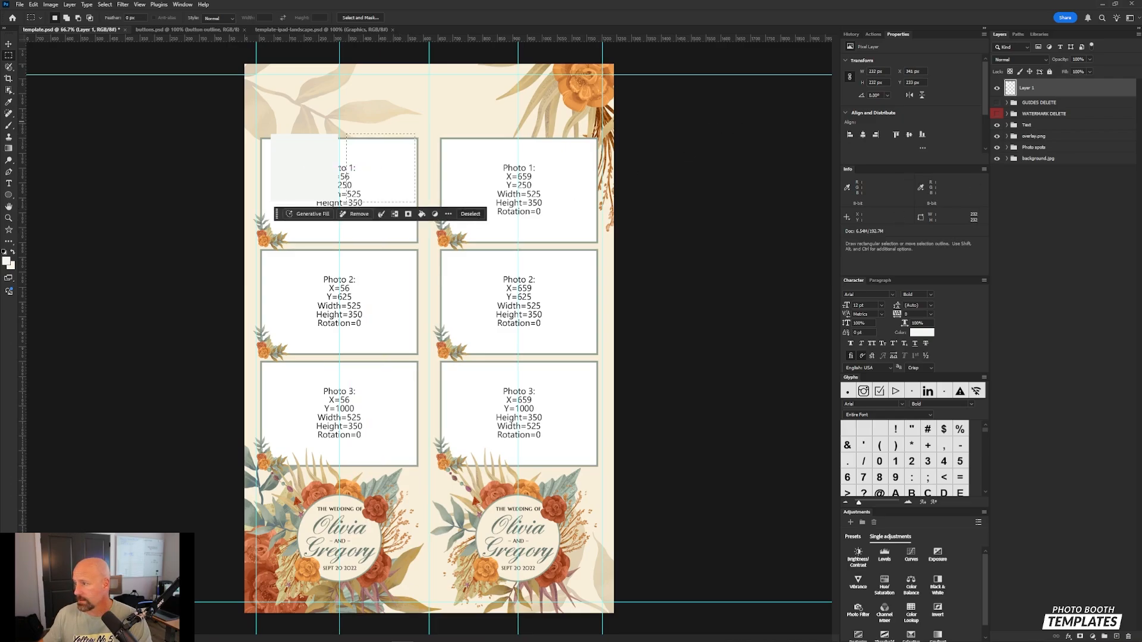
pyautogui.hotkey('ctrl', 'd')
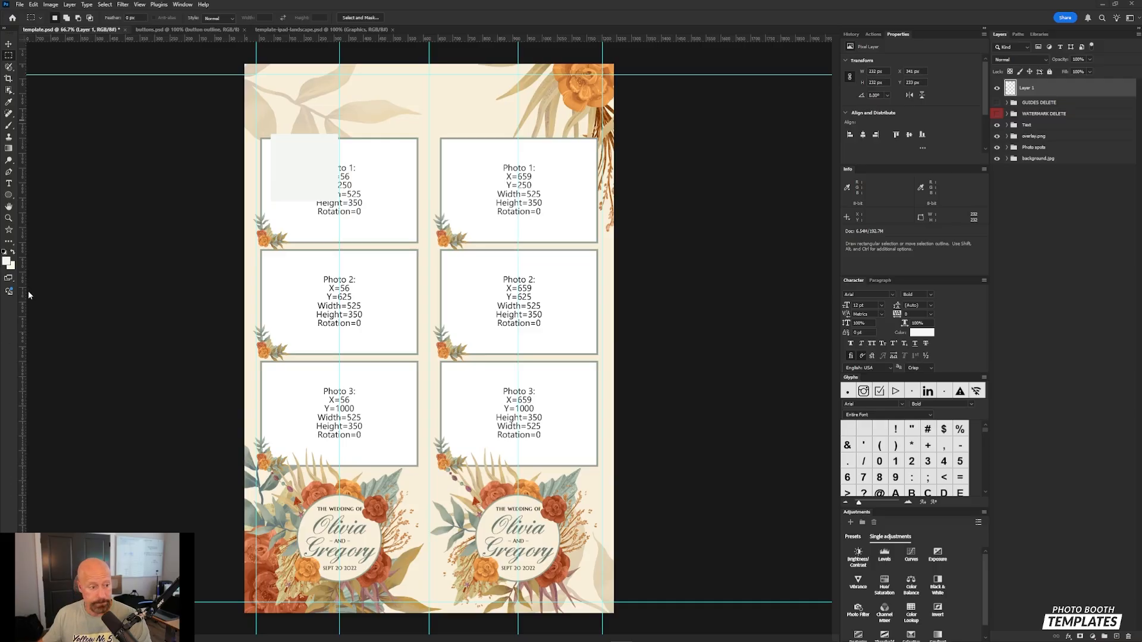
pyautogui.hotkey('ctrl', 'shift', 'd')
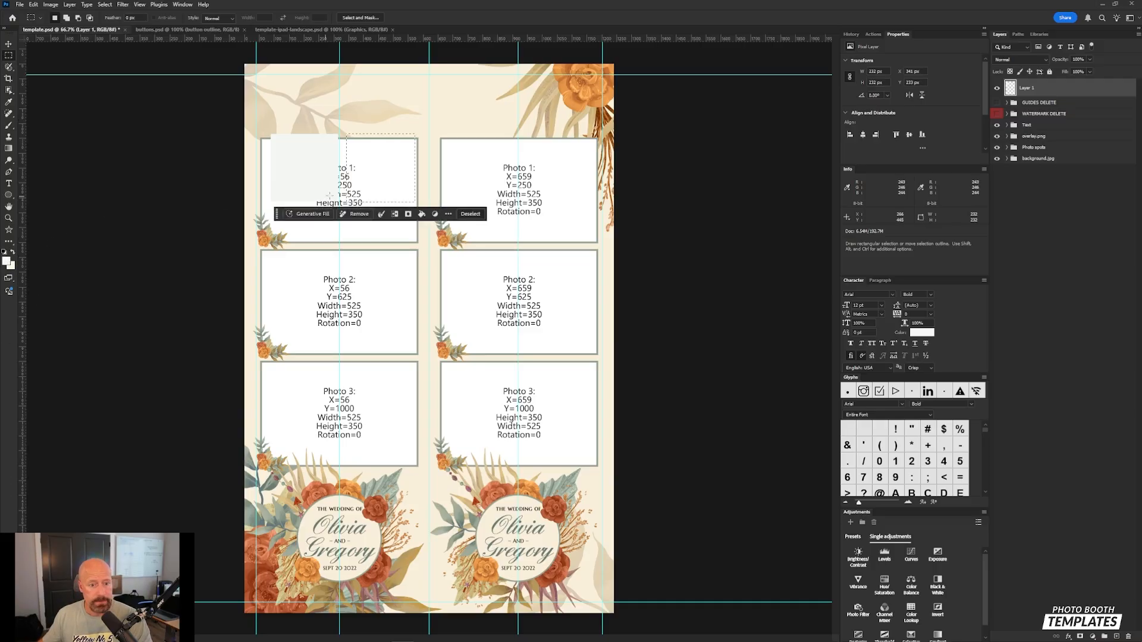
pyautogui.click(12, 267)
pyautogui.write('a47070')
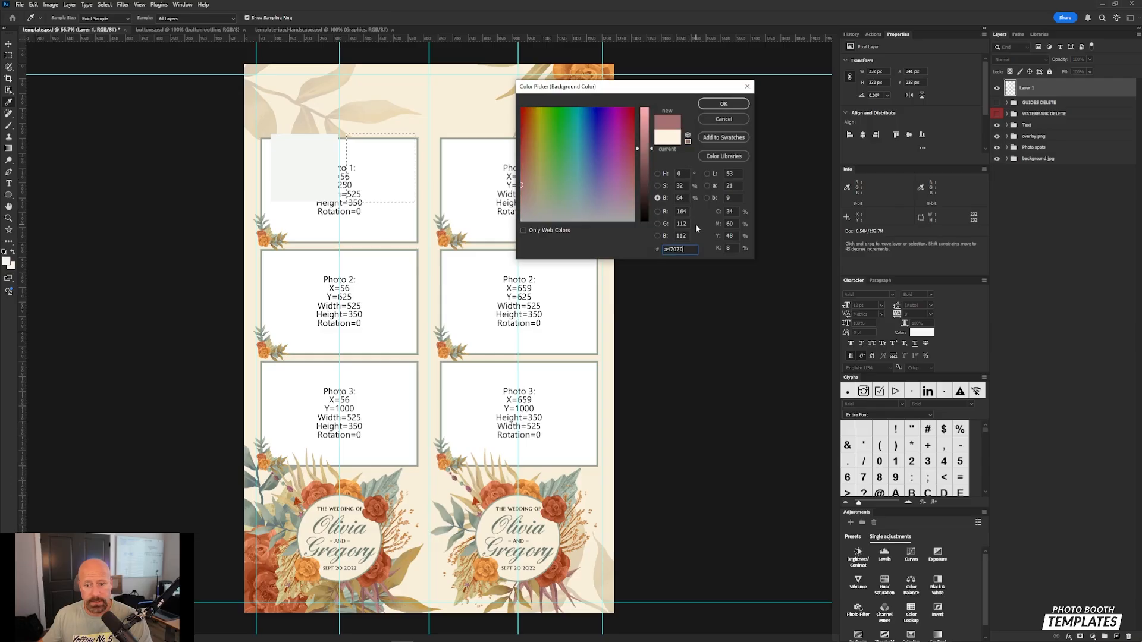
pyautogui.click(723, 104)
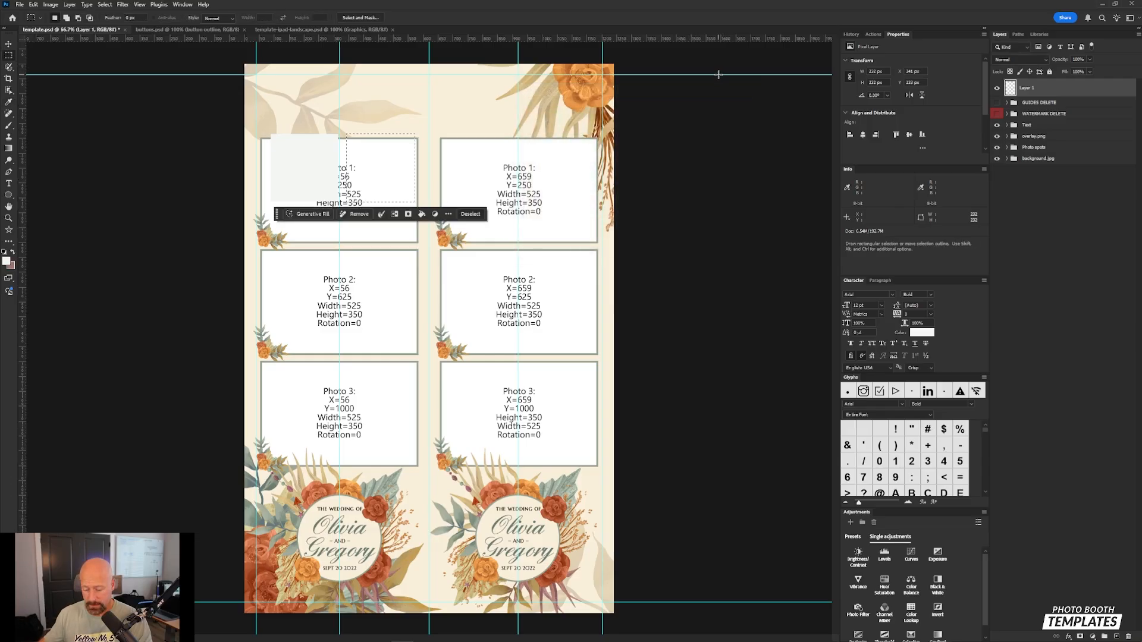
pyautogui.hotkey('ctrl', 'BackSpace')
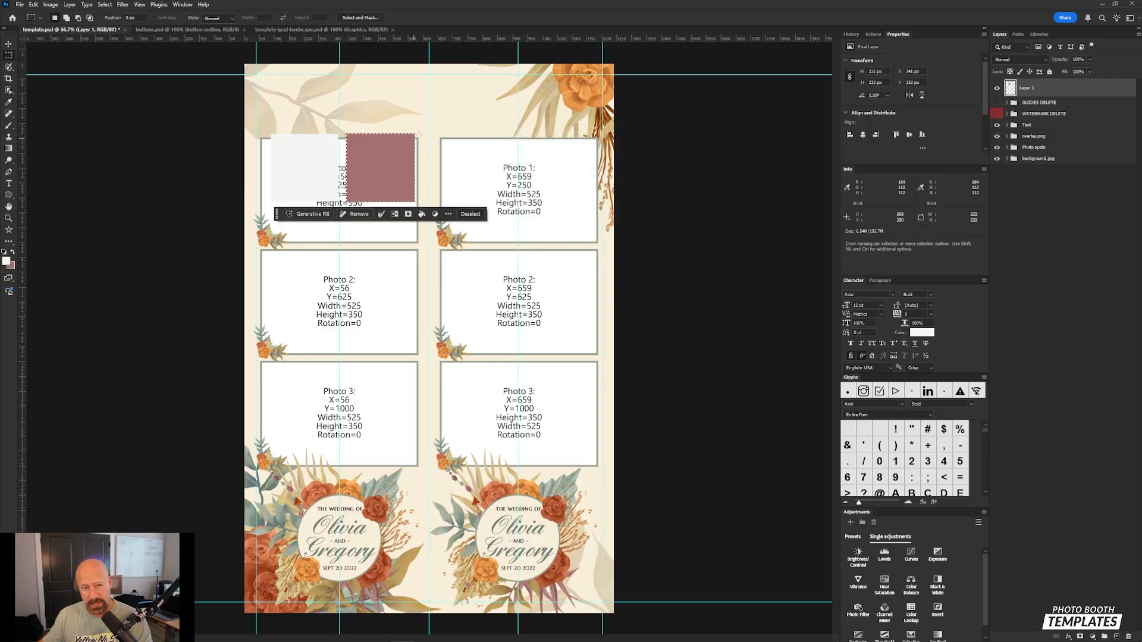
pyautogui.hotkey('ctrl', 'd')
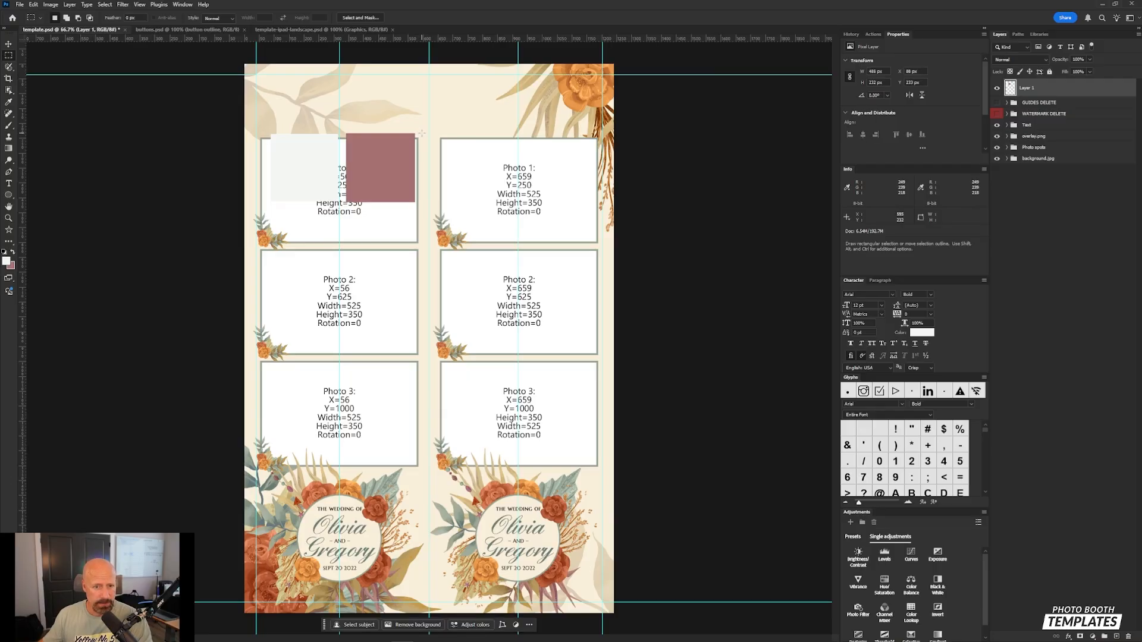
# - Add a third square swatch of about 237 px right of the dusty-rose one, filled with foreground colour #e3dfd4
pyautogui.moveTo(421, 133); pyautogui.dragTo(492, 213)
pyautogui.click(6, 260)
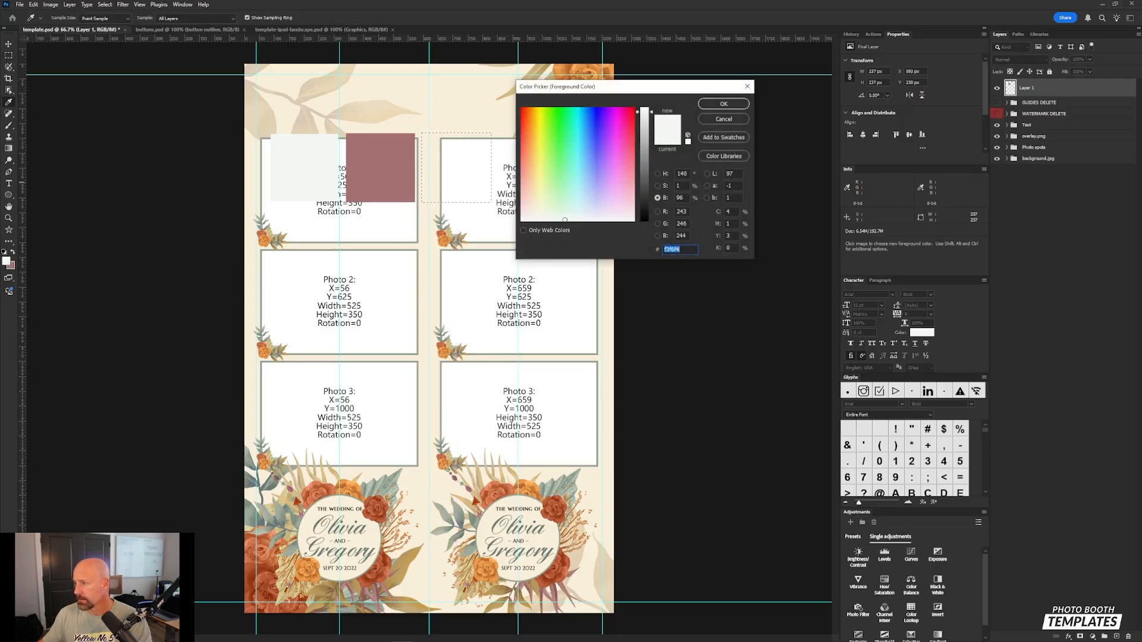
pyautogui.write('e3')
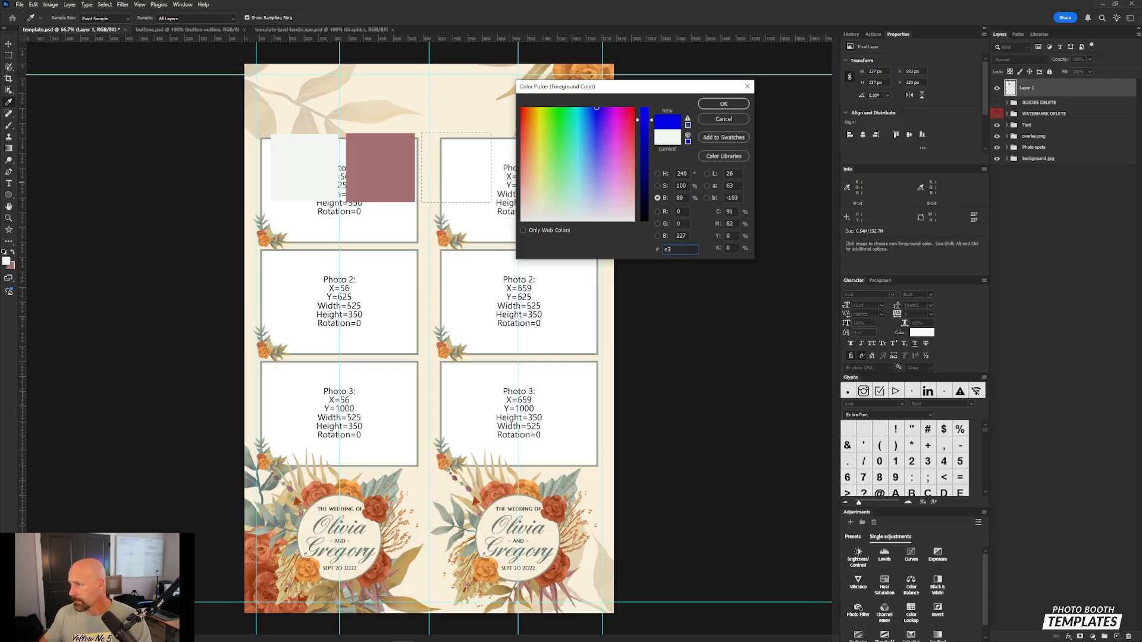
pyautogui.write('dfd4')
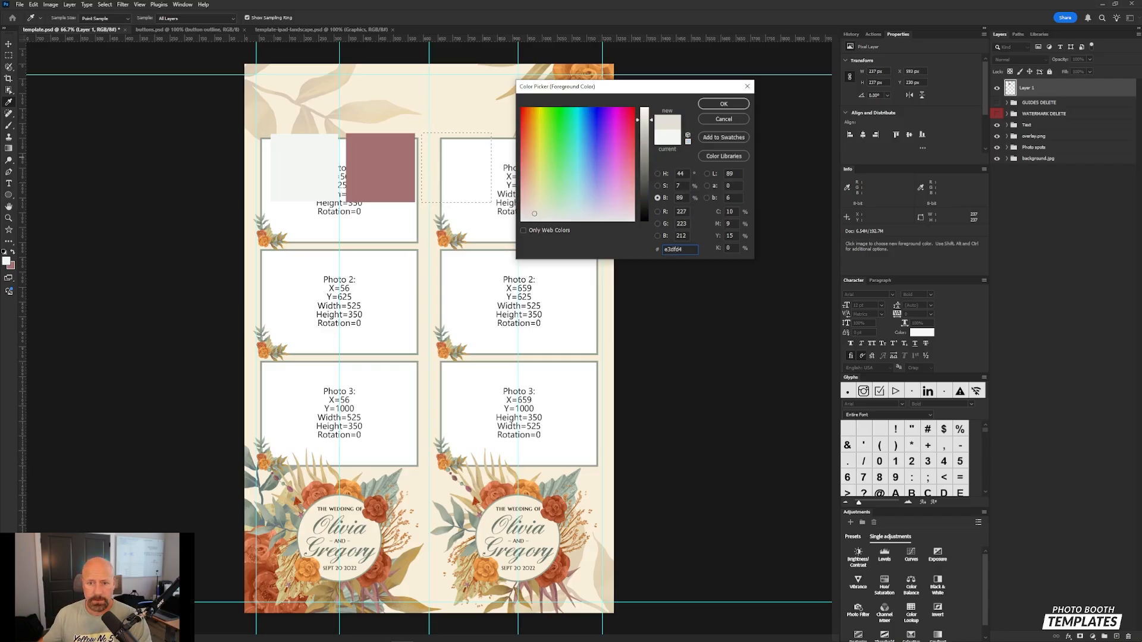
pyautogui.click(724, 103)
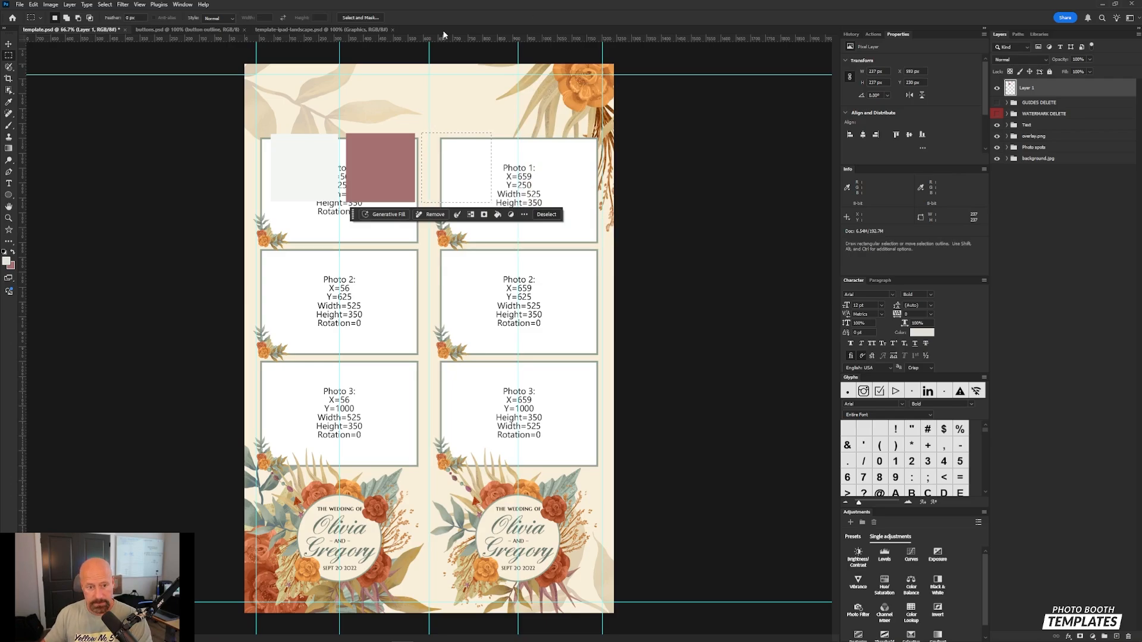
pyautogui.hotkey('ctrl', 'BackSpace')
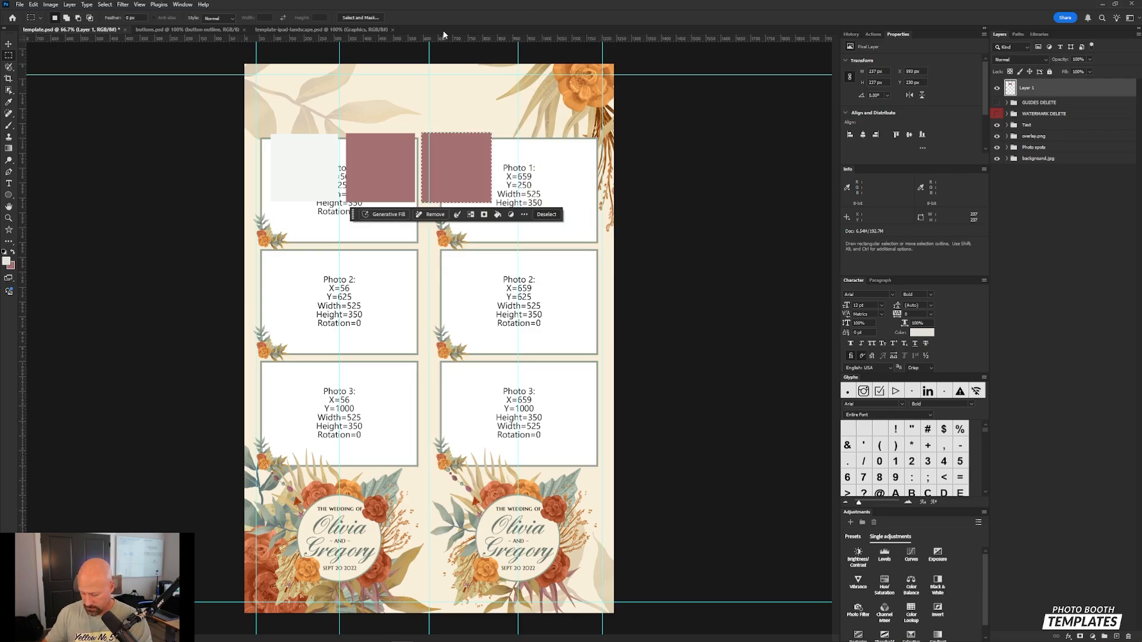
pyautogui.hotkey('alt', 'BackSpace')
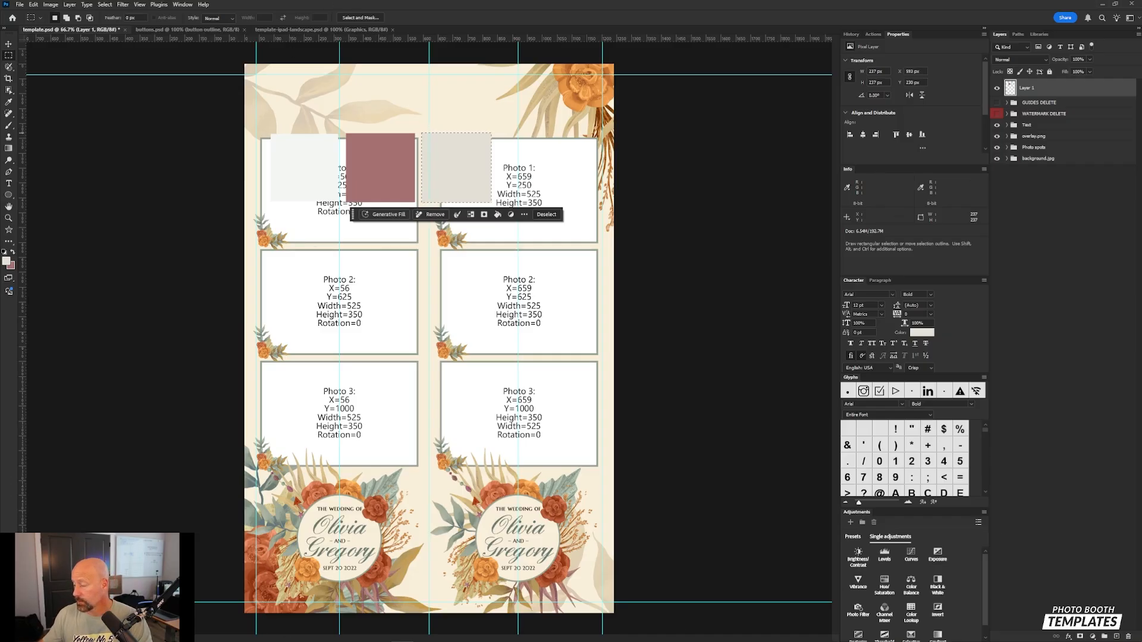
pyautogui.hotkey('ctrl', 'd')
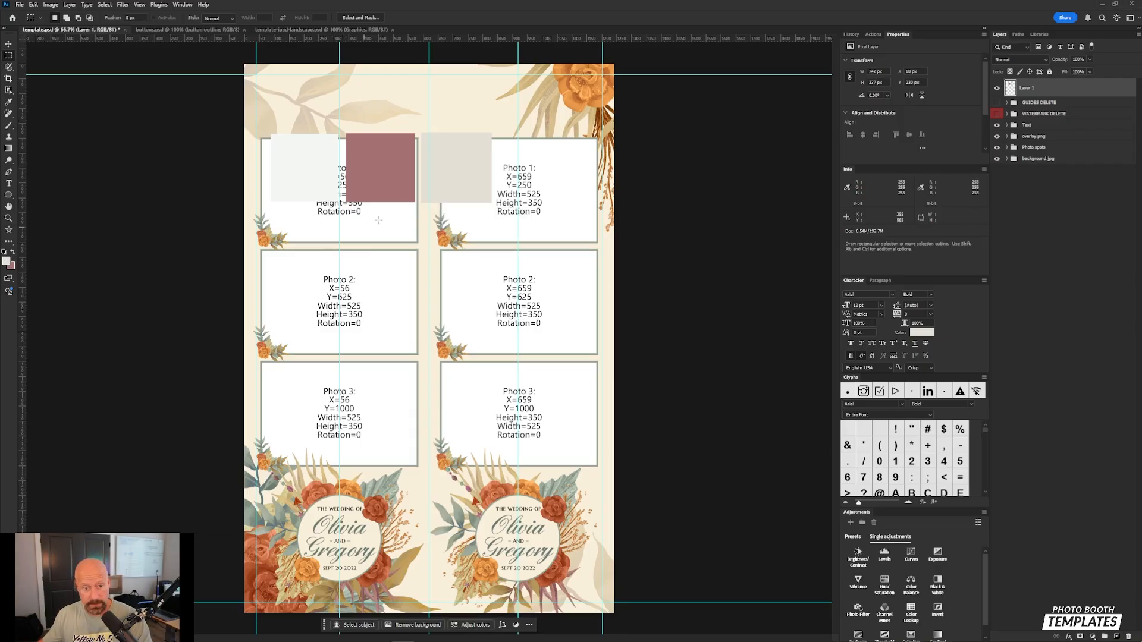
# - Add a fourth square swatch of about 239 px right of the beige one, filled with foreground colour #764700
pyautogui.moveTo(503, 132); pyautogui.dragTo(574, 217)
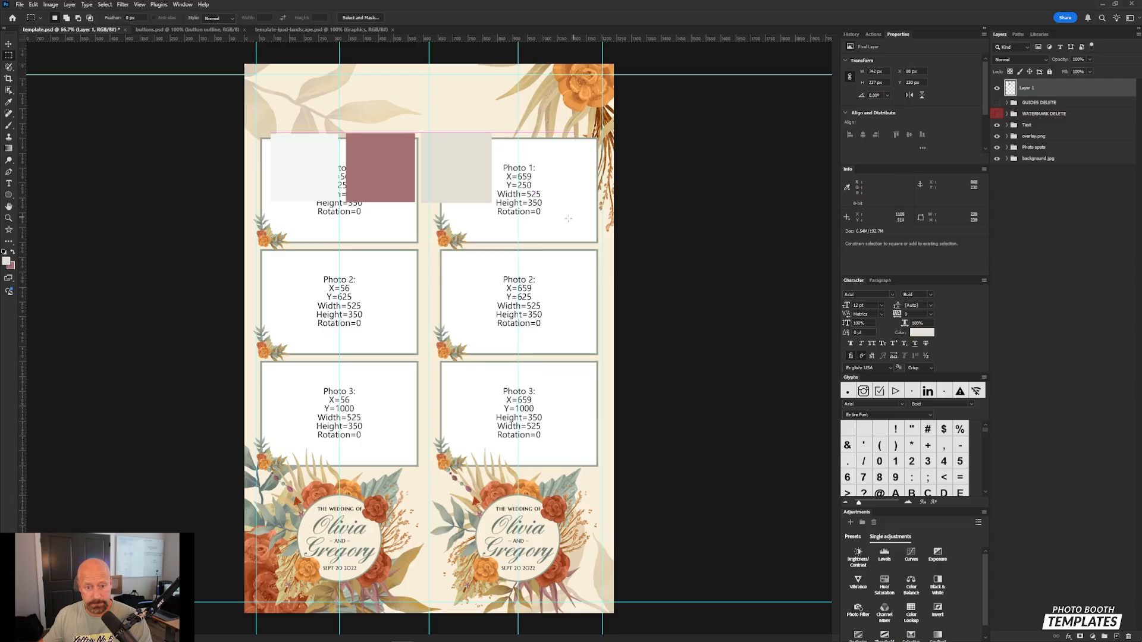
pyautogui.click(6, 260)
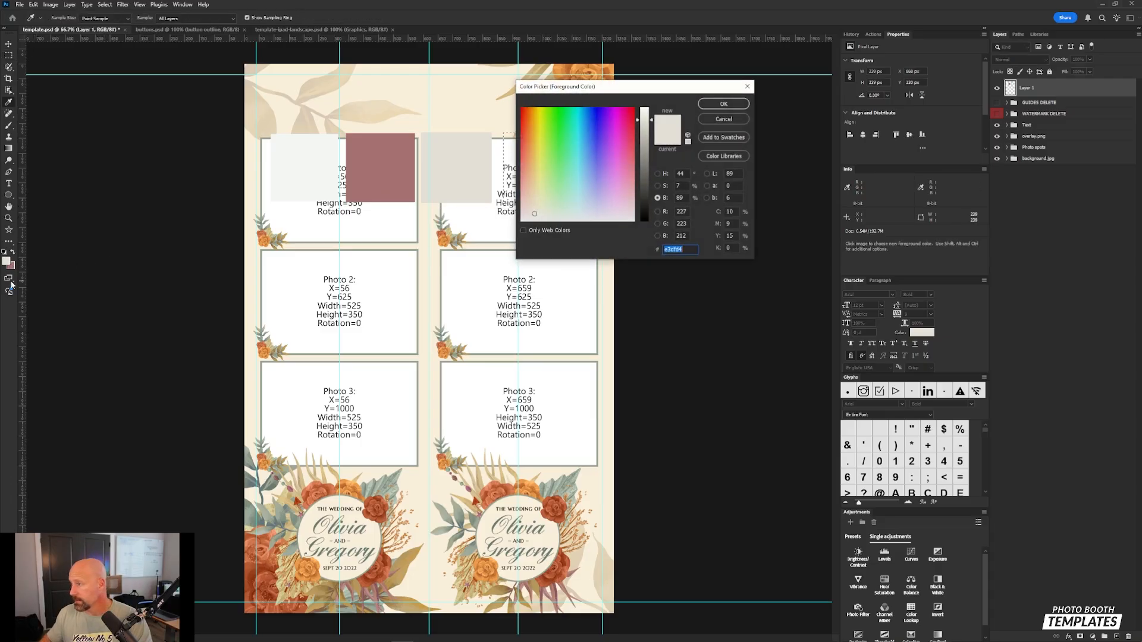
pyautogui.write('764800')
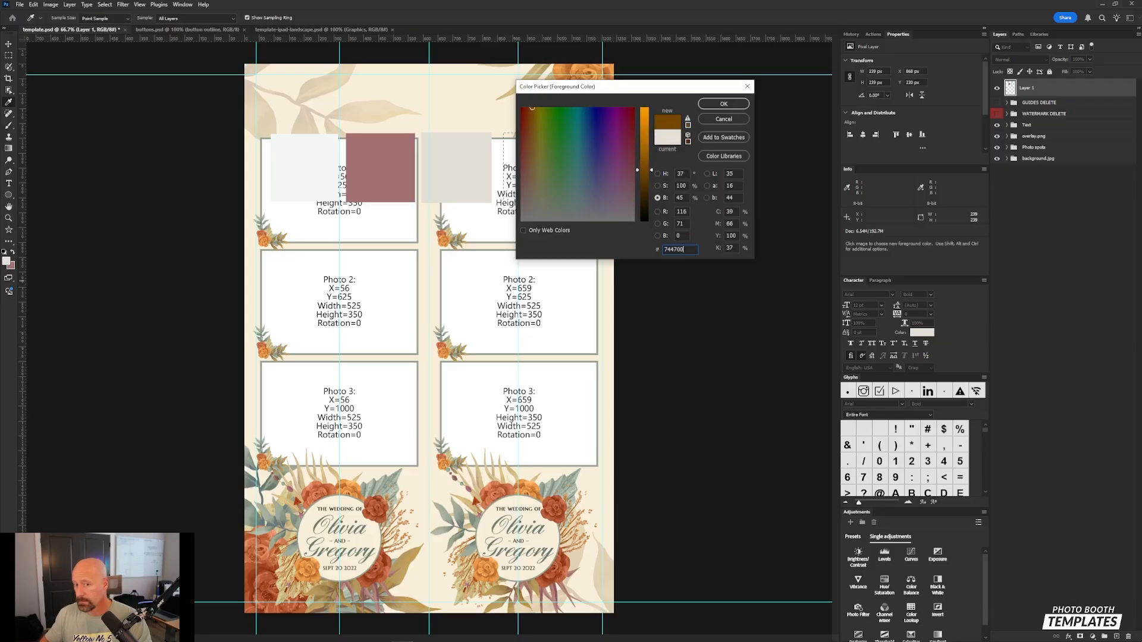
pyautogui.press('Return')
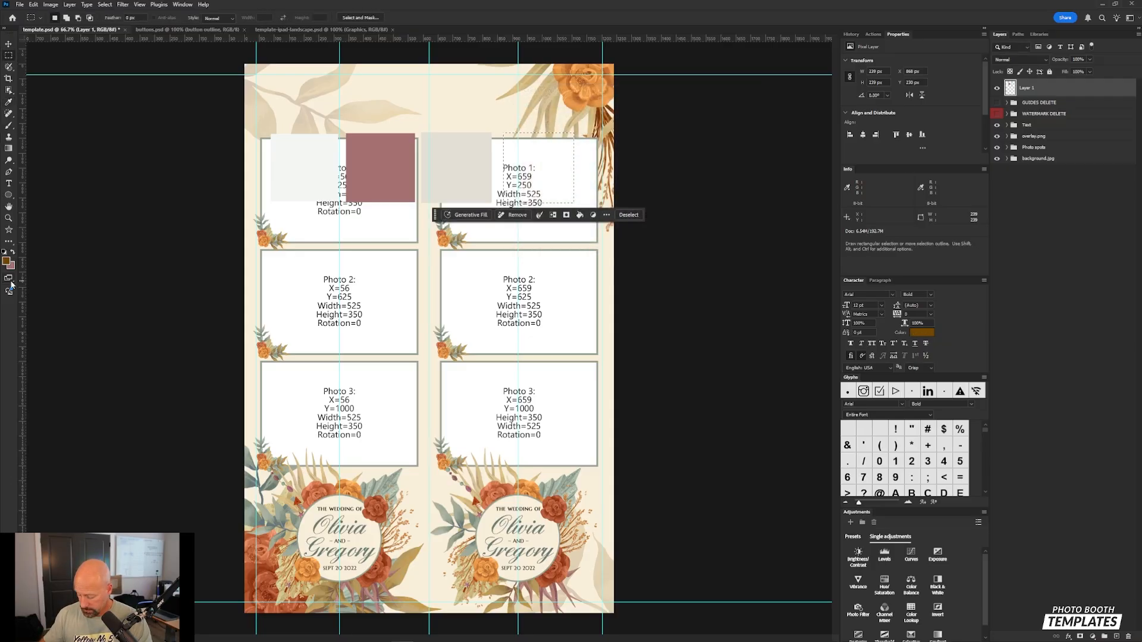
pyautogui.hotkey('alt', 'BackSpace')
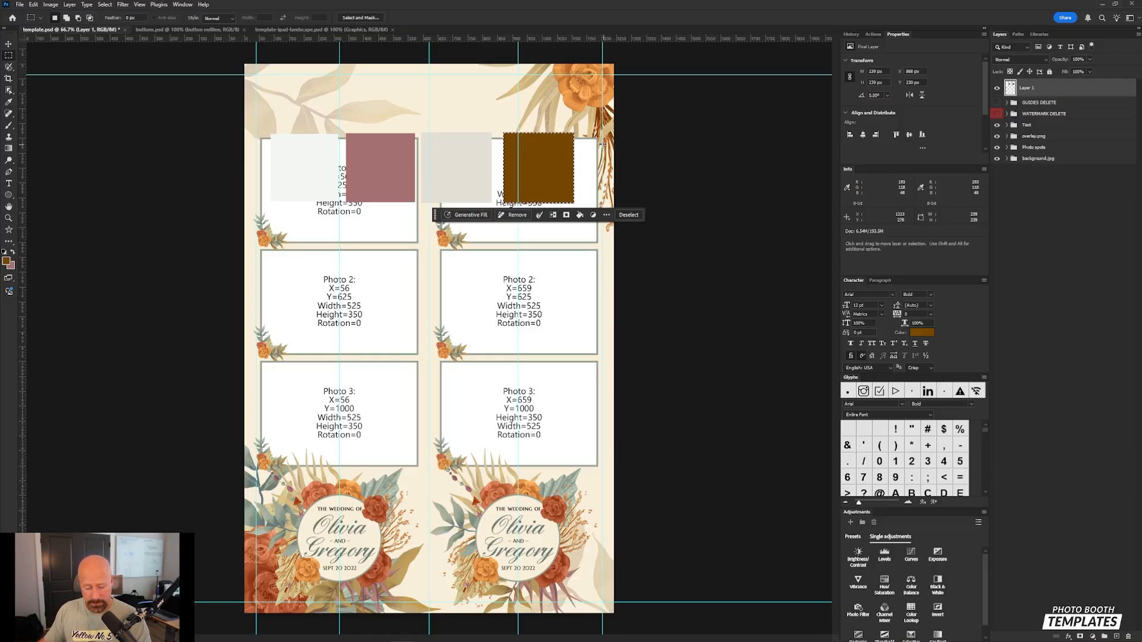
pyautogui.hotkey('ctrl', 'd')
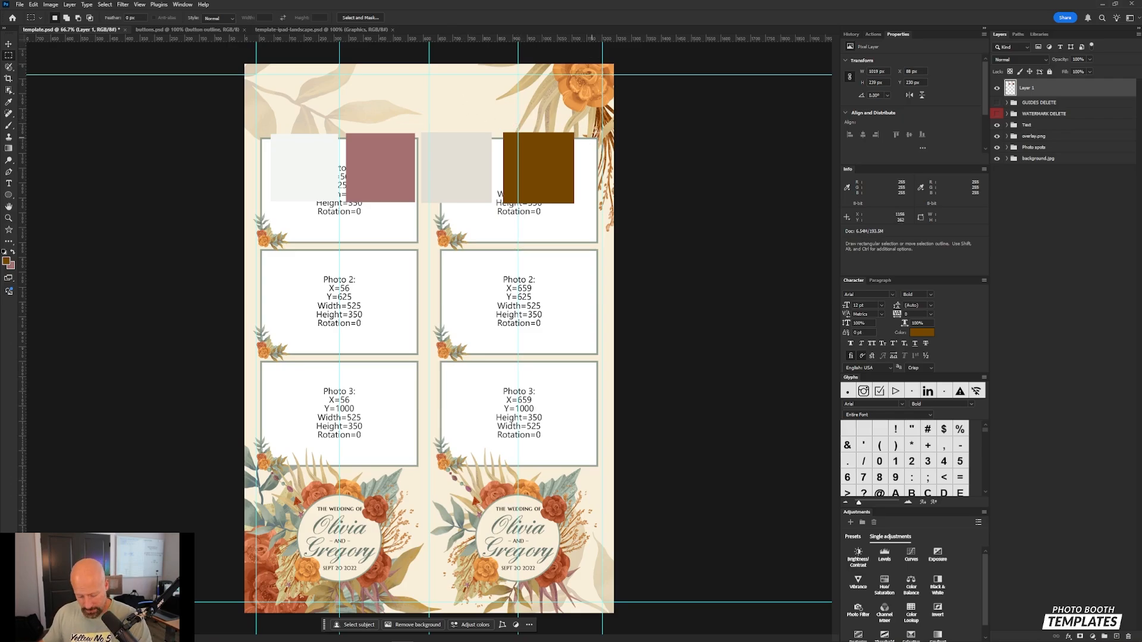
# - Move the layer with the four colour swatches straight up towards the template's upper edge, clear of the Photo 1 captions
pyautogui.press('v')
pyautogui.moveTo(486, 186); pyautogui.dragTo(486, 132)
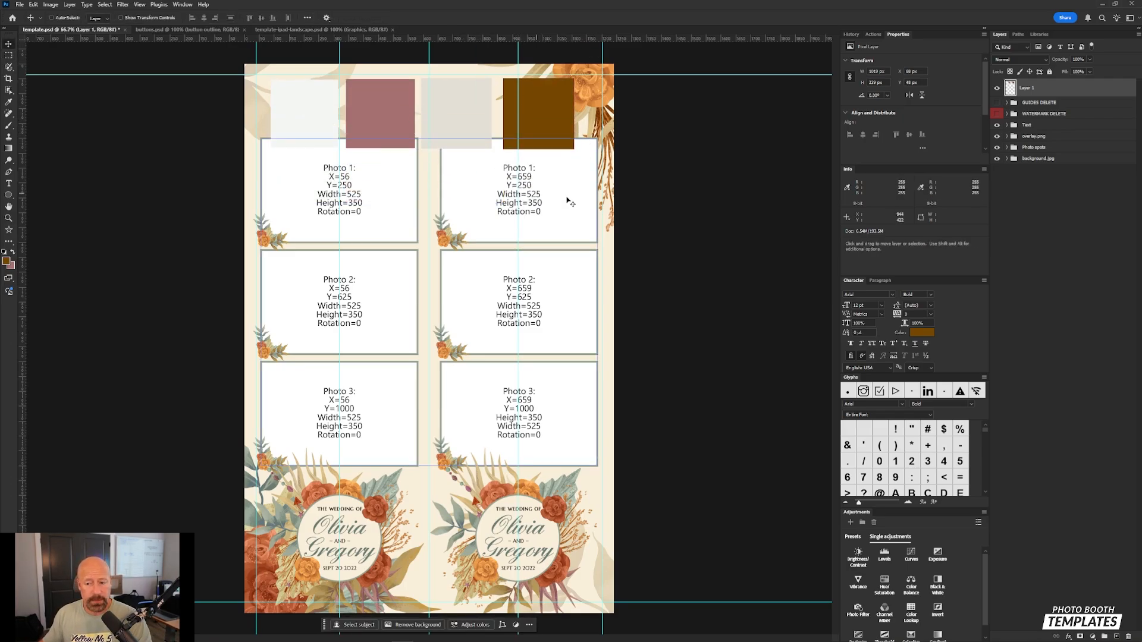
# - Fill the background.jpg layer inside the background.jpg group with the off-white sampled from the first palette swatch
pyautogui.click(1019, 158)
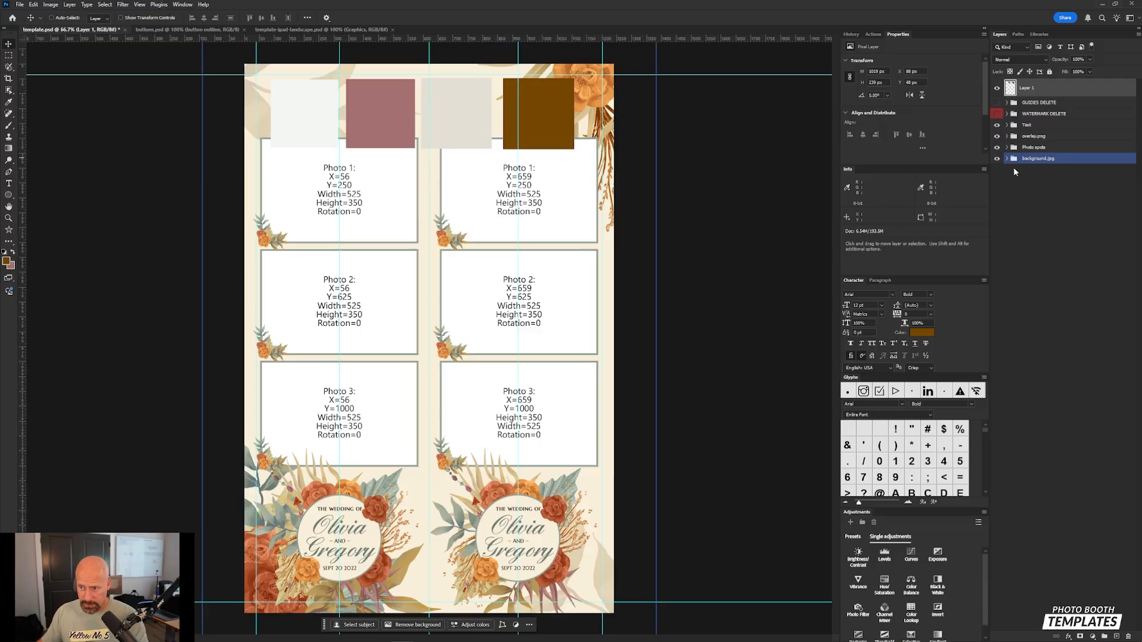
pyautogui.click(1007, 158)
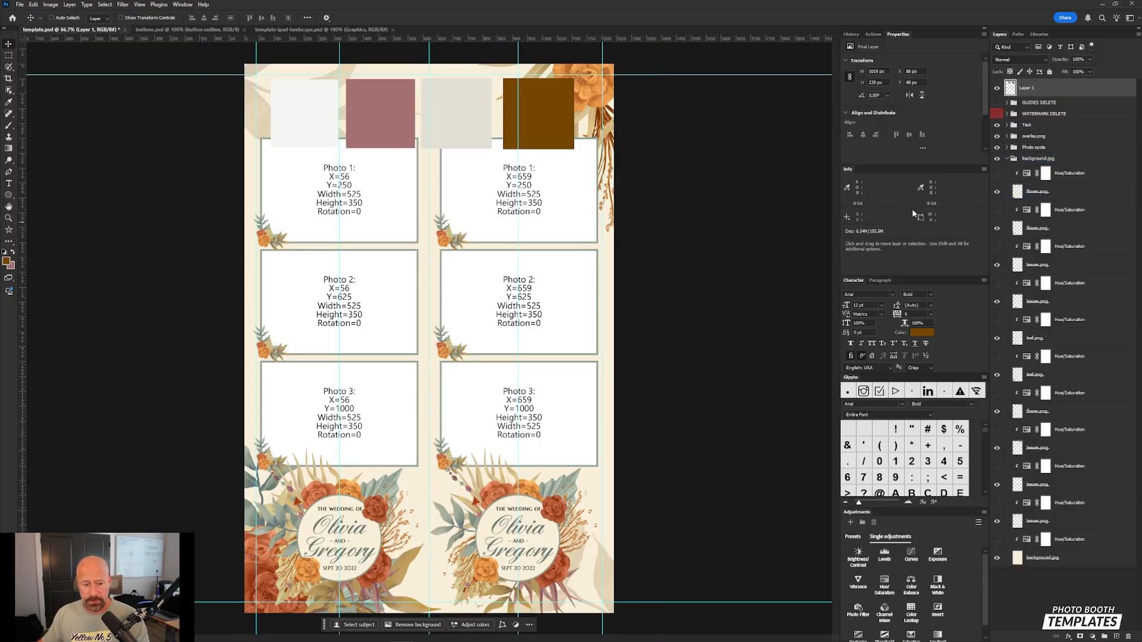
pyautogui.click(1053, 557)
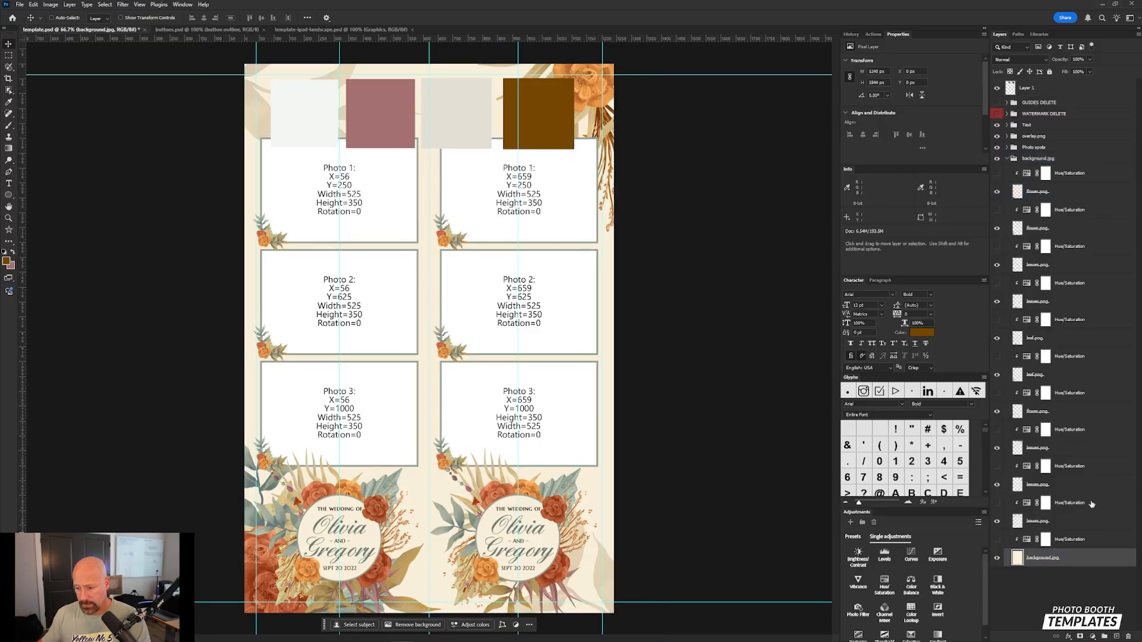
pyautogui.click(997, 558)
pyautogui.click(998, 558)
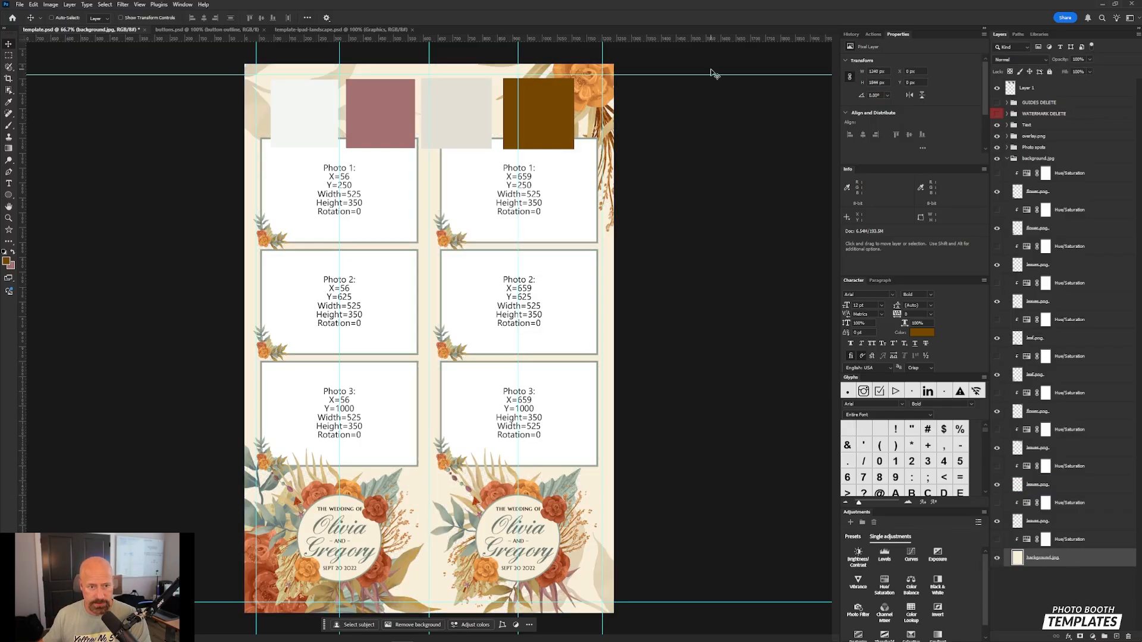
pyautogui.press('i')
pyautogui.click(304, 102)
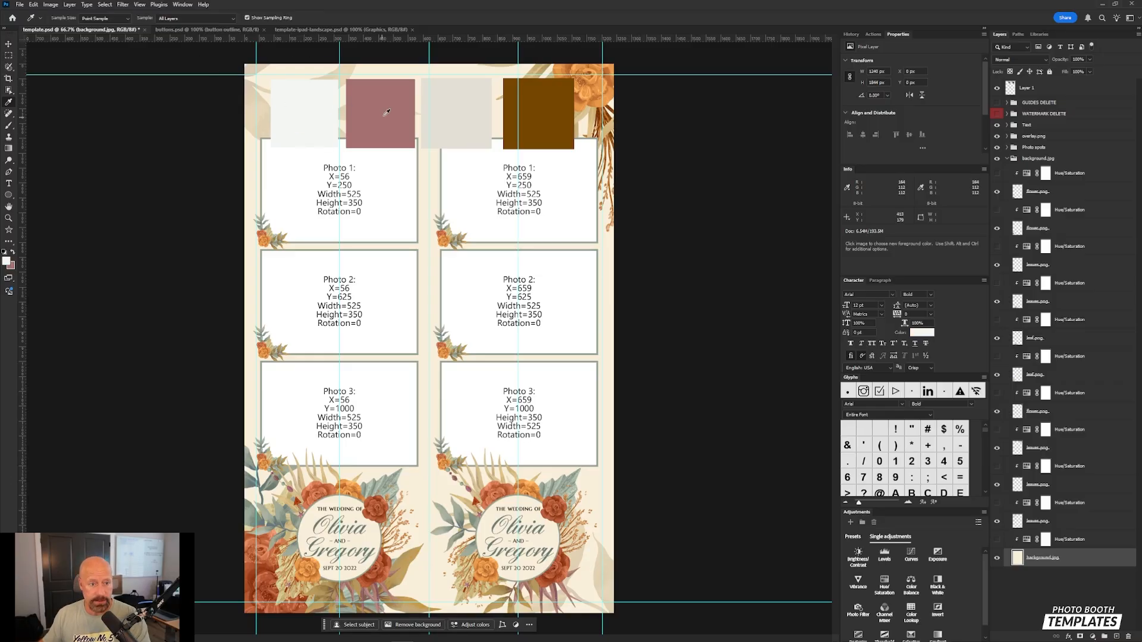
pyautogui.press('alt')
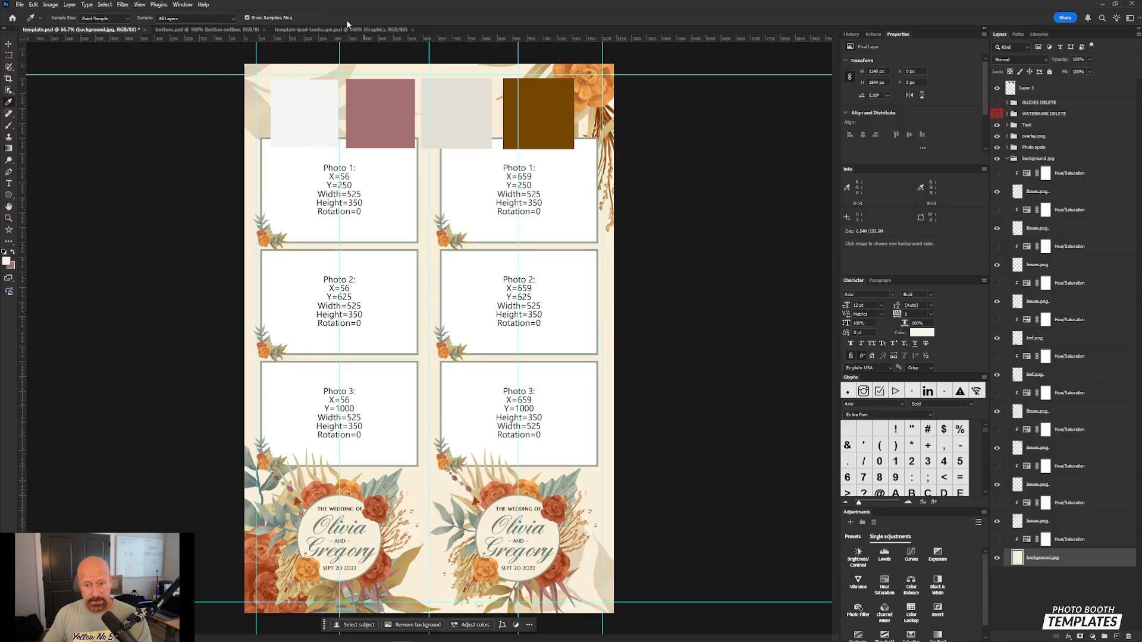
pyautogui.hotkey('alt', 'Delete')
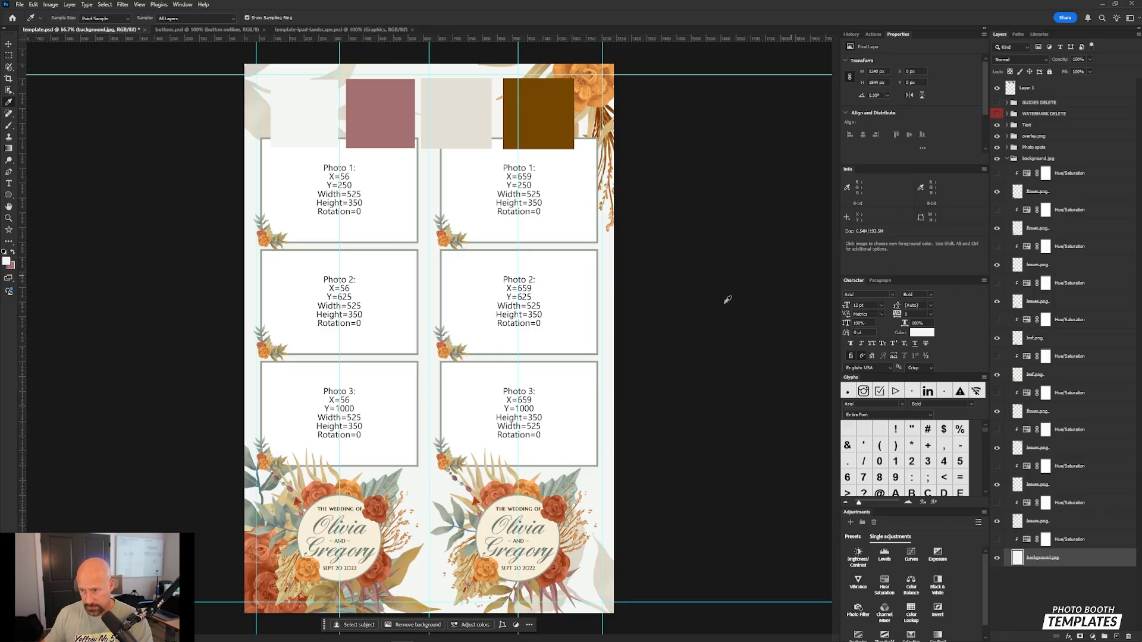
pyautogui.click(8, 46)
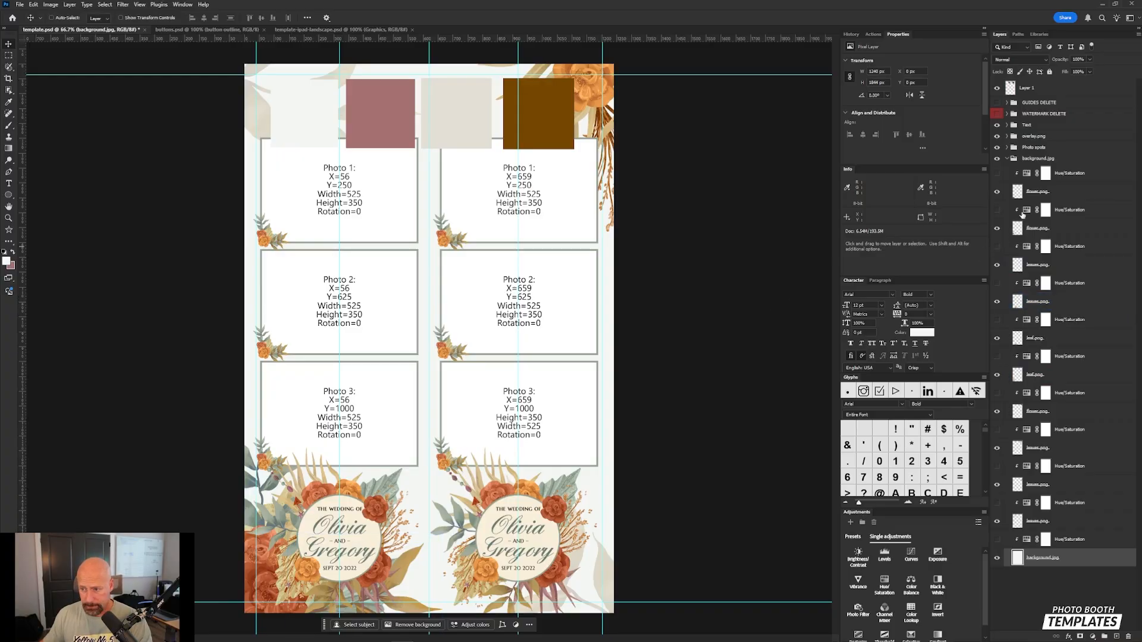
# - Find the circle.png layer in the overlay.png group and enable Colorize on the Hue/Saturation adjustment clipped to it
pyautogui.click(1007, 136)
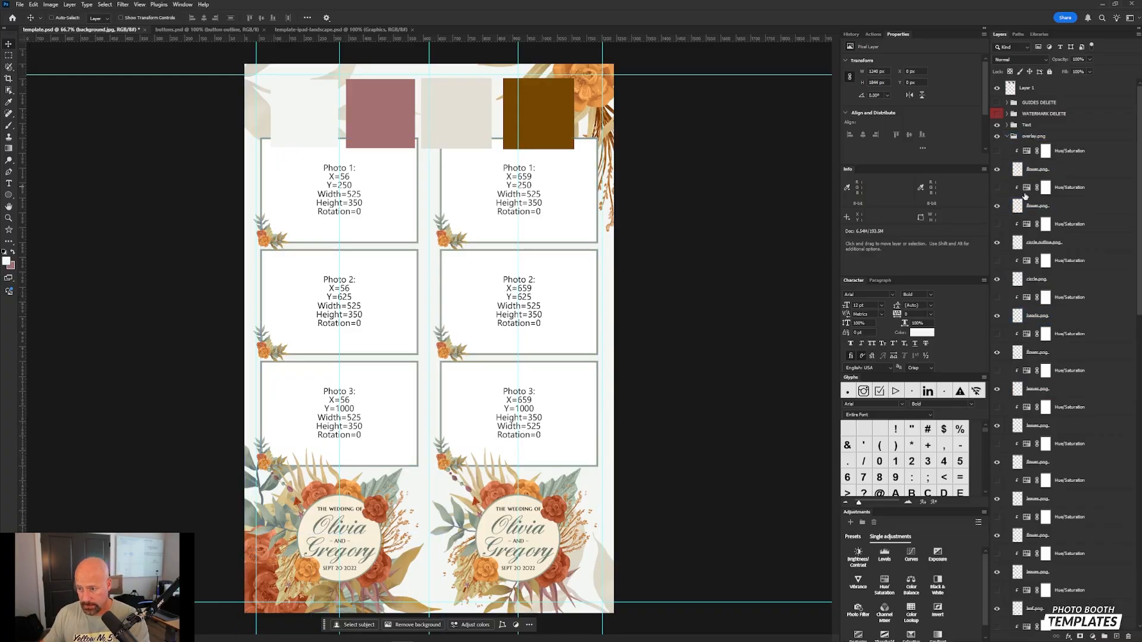
pyautogui.click(1003, 242)
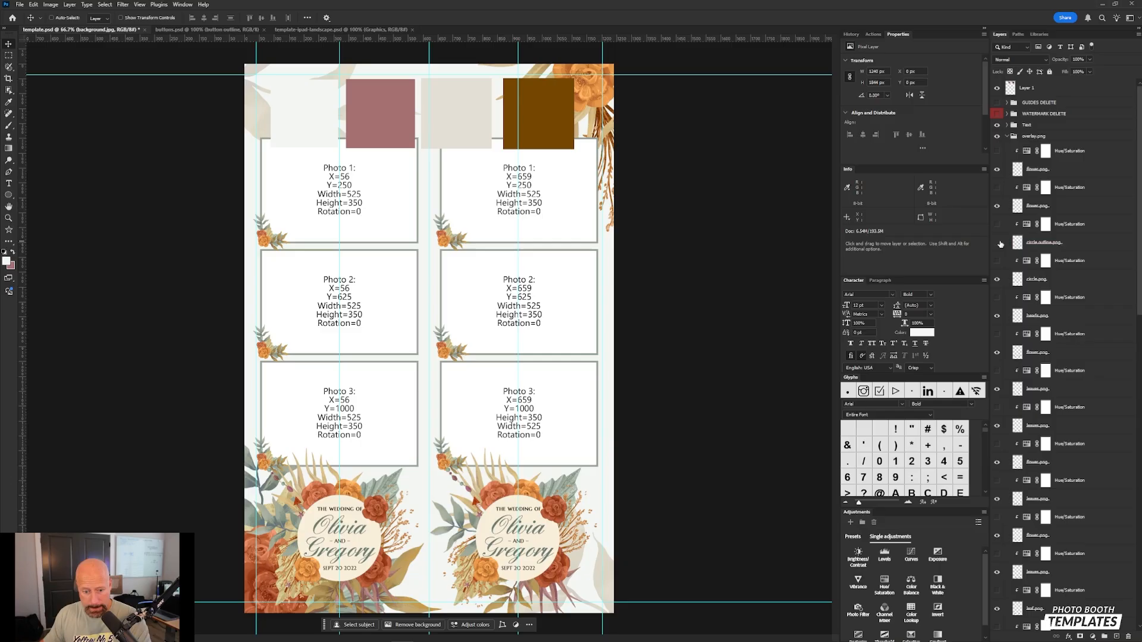
pyautogui.click(998, 280)
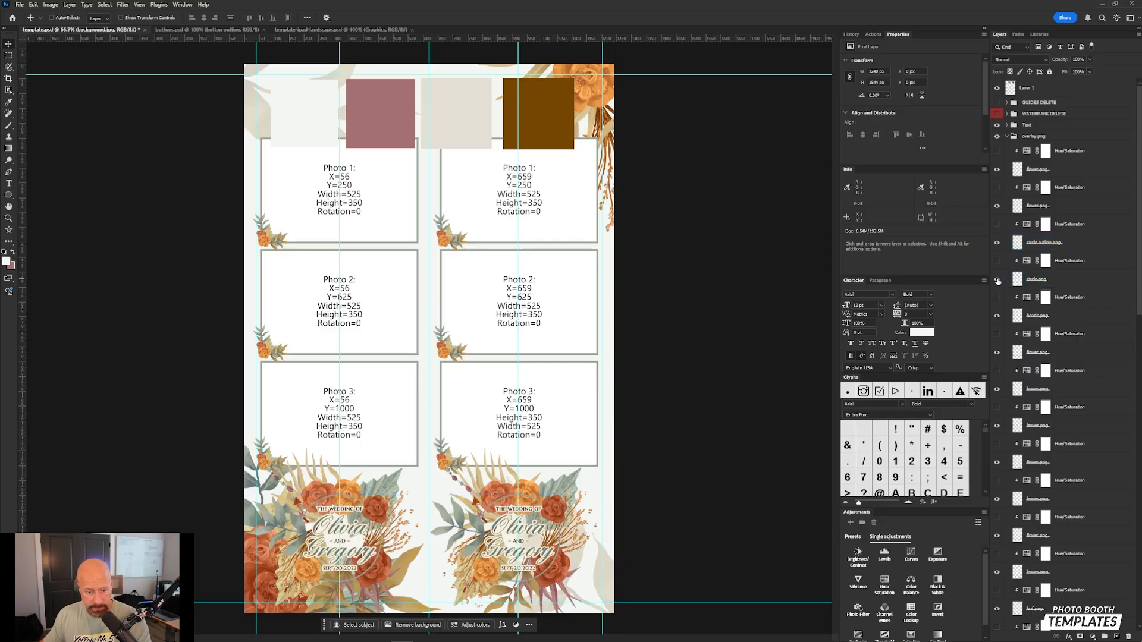
pyautogui.click(997, 280)
pyautogui.click(997, 280)
pyautogui.click(998, 279)
pyautogui.click(1015, 267)
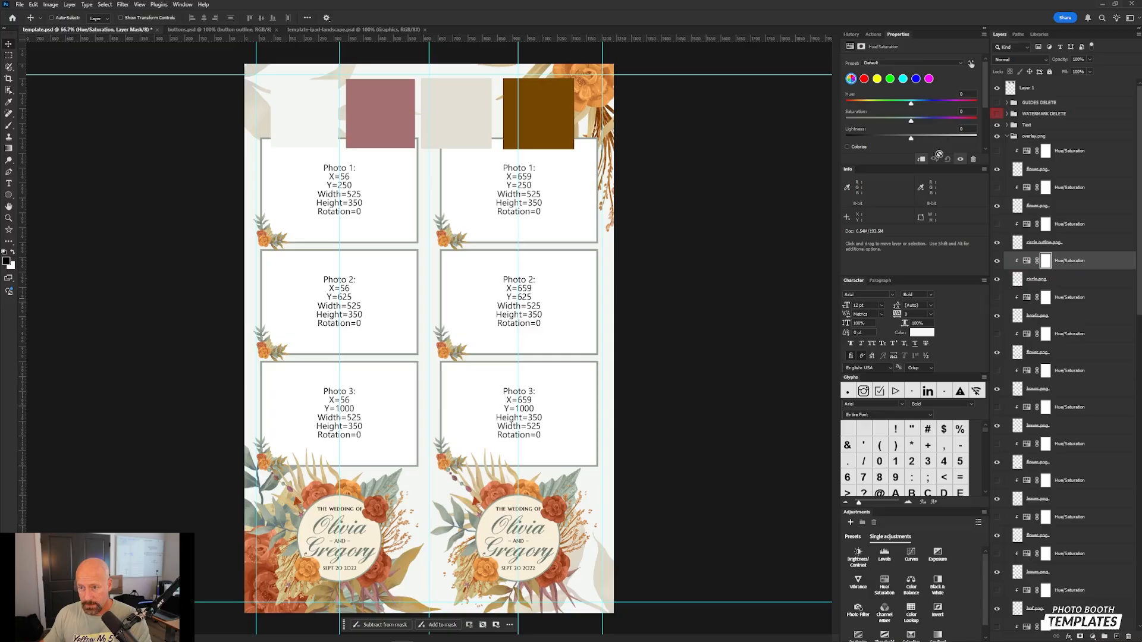
pyautogui.click(848, 146)
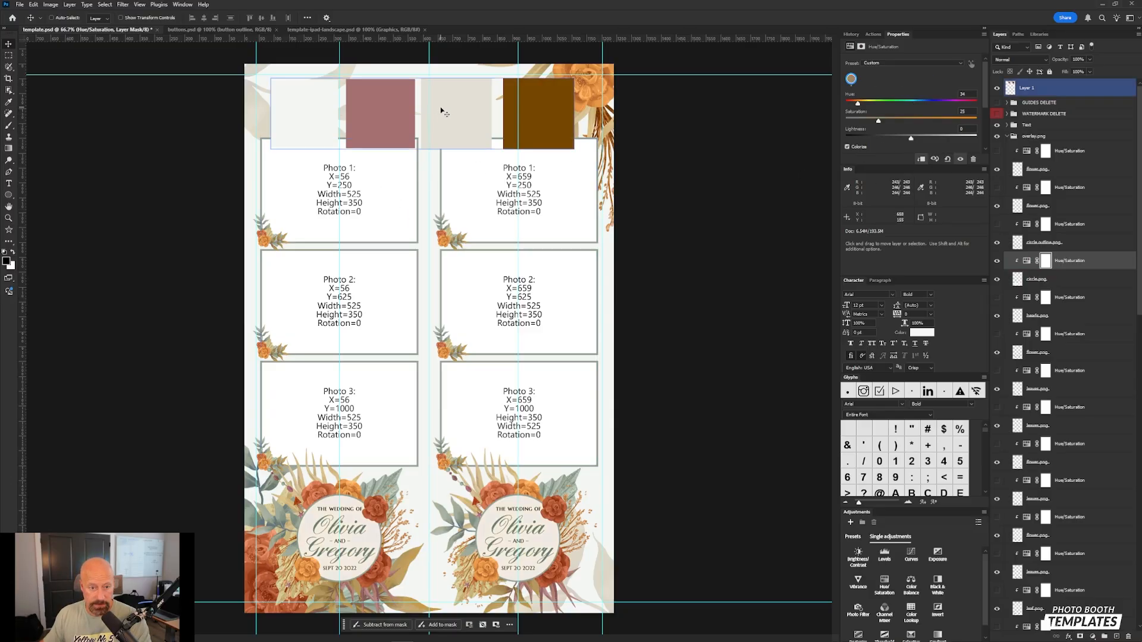
# - Move the colour swatch layer down beside the circle of the lower-left wedding title for close colour comparison
pyautogui.hotkey('ctrl', '+')
pyautogui.hotkey('ctrl', '+')
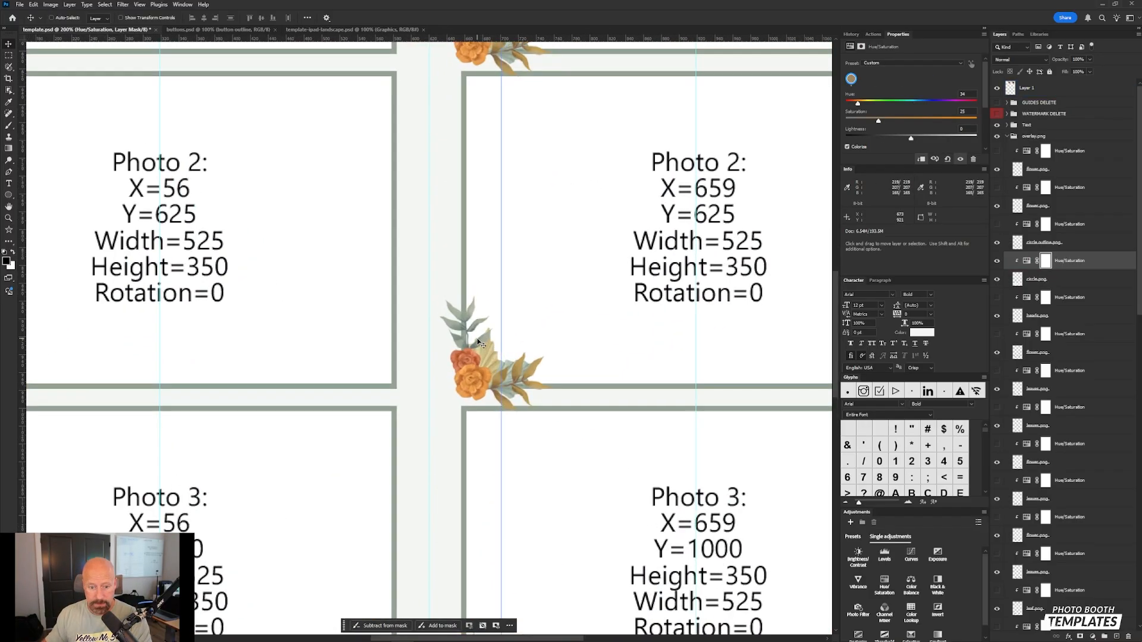
pyautogui.moveTo(554, 553); pyautogui.dragTo(665, 90)
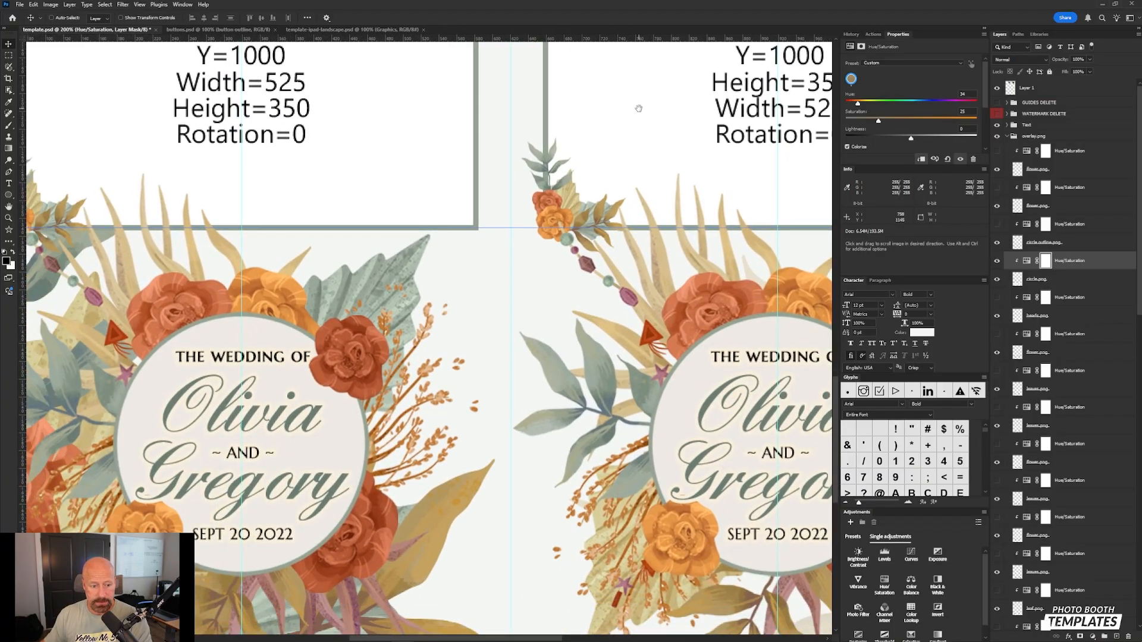
pyautogui.moveTo(619, 191); pyautogui.dragTo(651, 101)
pyautogui.click(1031, 91)
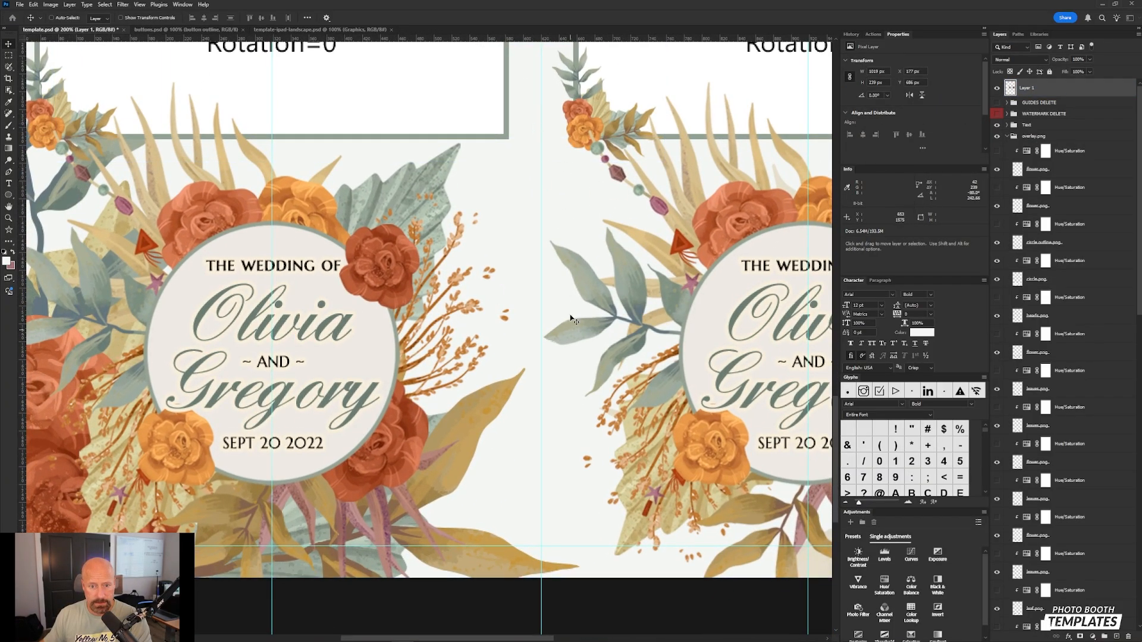
pyautogui.moveTo(570, 288); pyautogui.dragTo(558, 215)
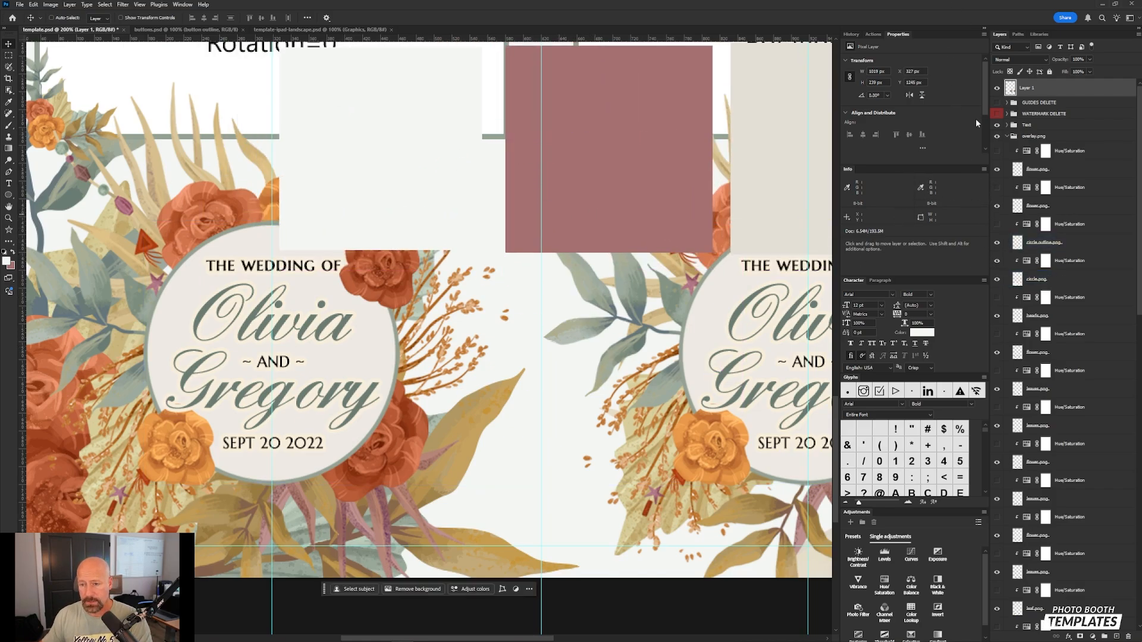
# - Tune circle.png's Hue/Saturation adjustment towards the off-white swatch with hue about 141, saturation about 5 and lightness about +53
pyautogui.click(1018, 169)
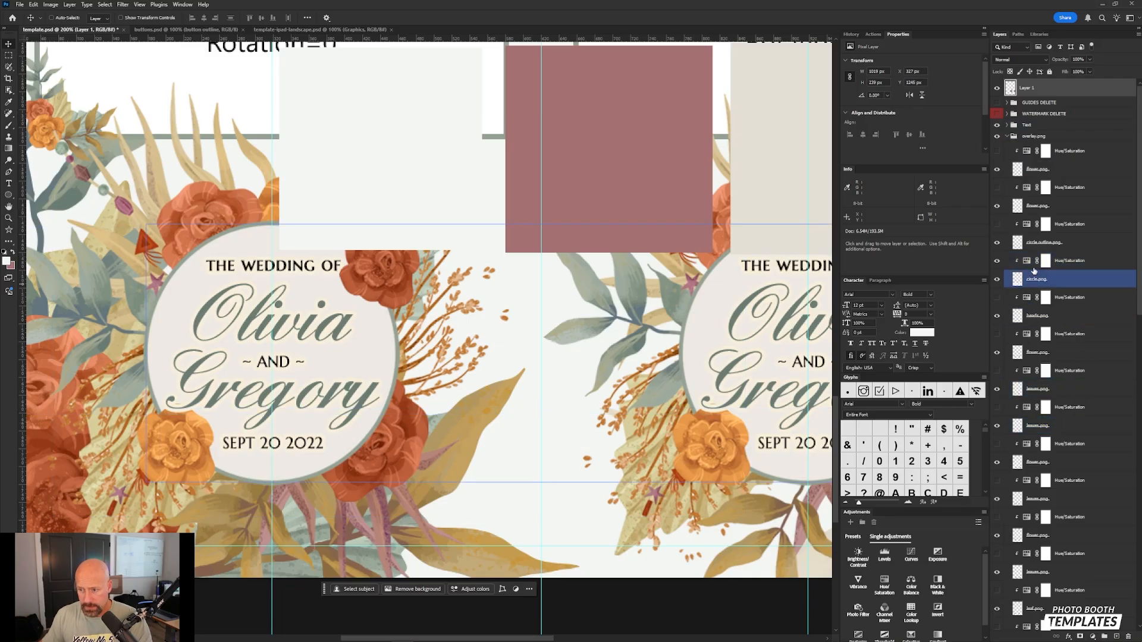
pyautogui.click(1045, 262)
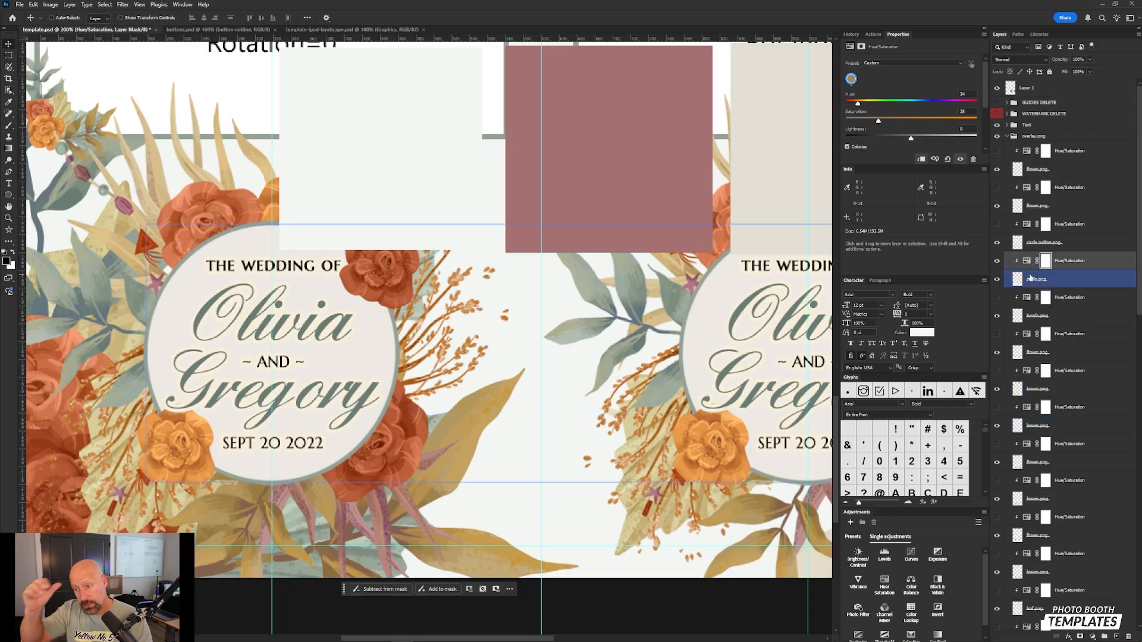
pyautogui.click(1026, 261)
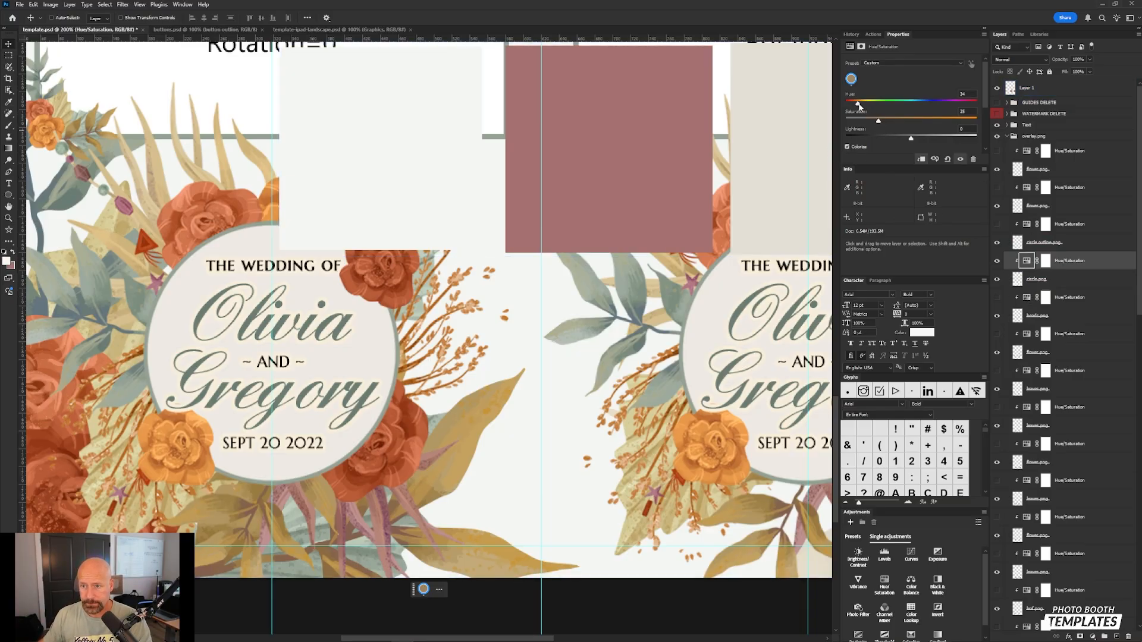
pyautogui.moveTo(858, 105); pyautogui.dragTo(869, 104)
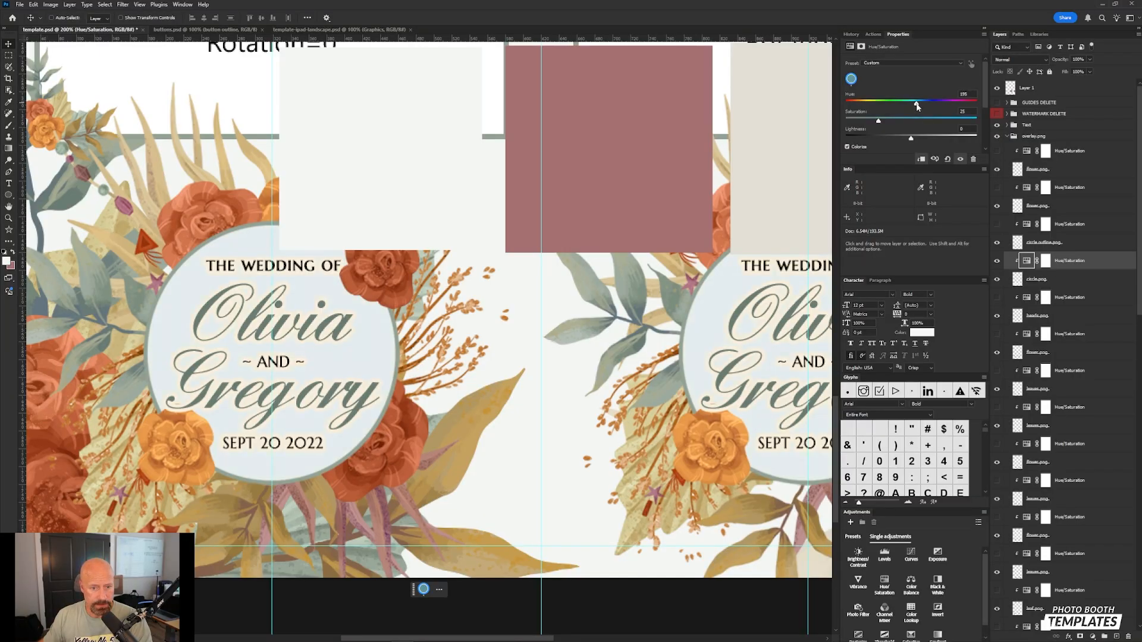
pyautogui.moveTo(866, 119); pyautogui.dragTo(939, 140)
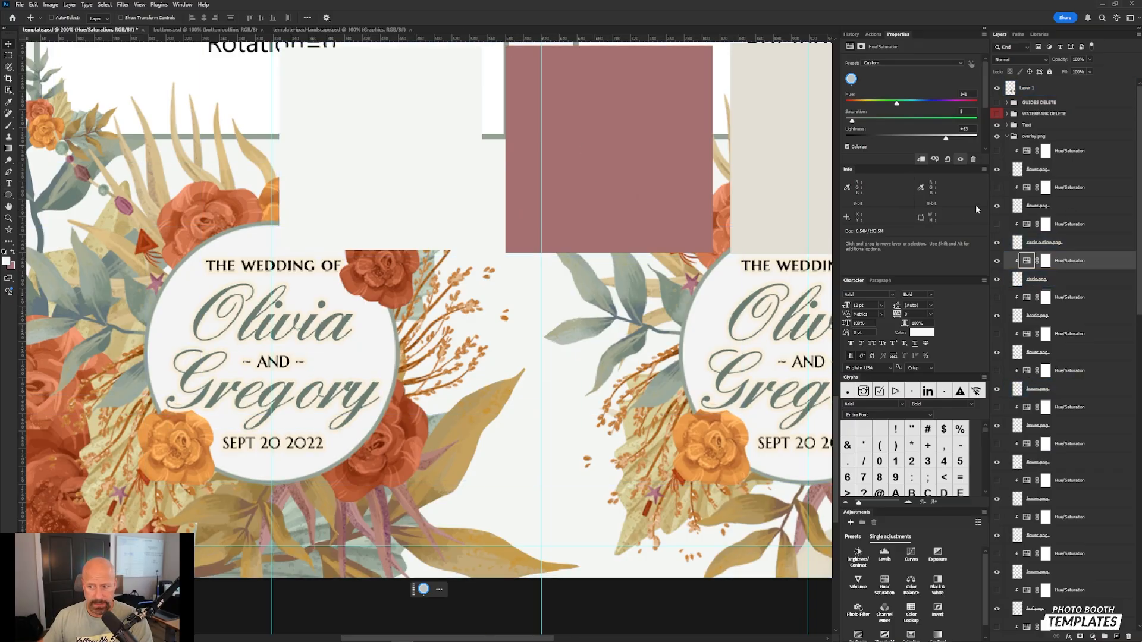
# - Move the colour swatch layer back up to the template's upper edge, above the Photo 1 frames
pyautogui.hotkey('ctrl', '-')
pyautogui.hotkey('ctrl', '-')
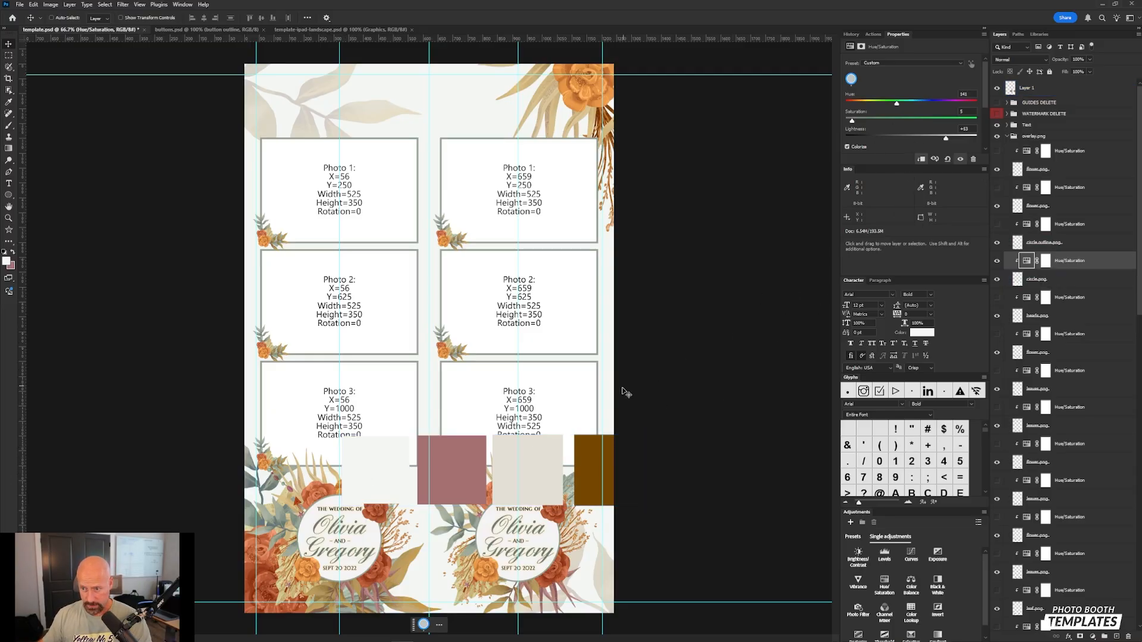
pyautogui.moveTo(527, 433); pyautogui.dragTo(419, 82)
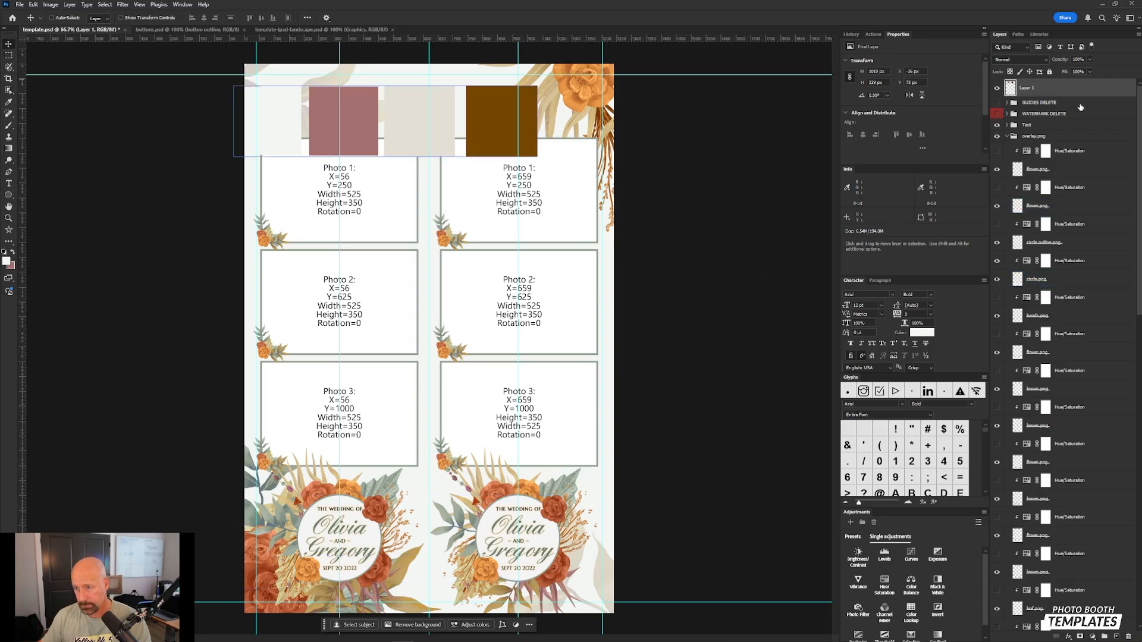
# - Recolour all five text layers in the Text group's Left subgroup with brown #744700 sampled from the fourth swatch
pyautogui.click(1011, 125)
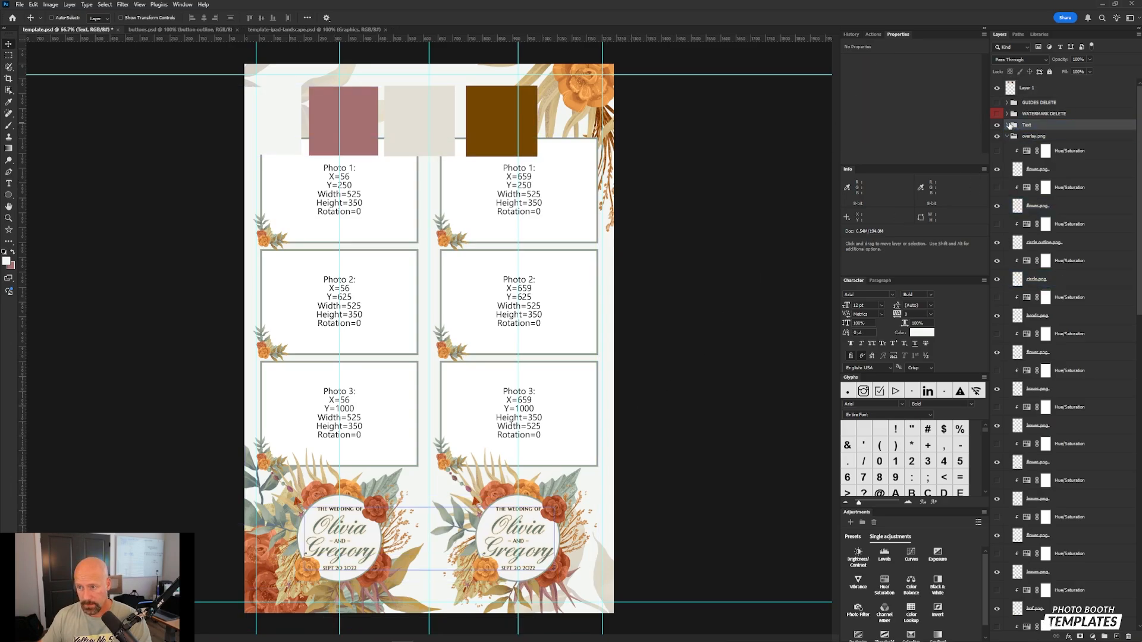
pyautogui.click(1007, 125)
pyautogui.click(1014, 147)
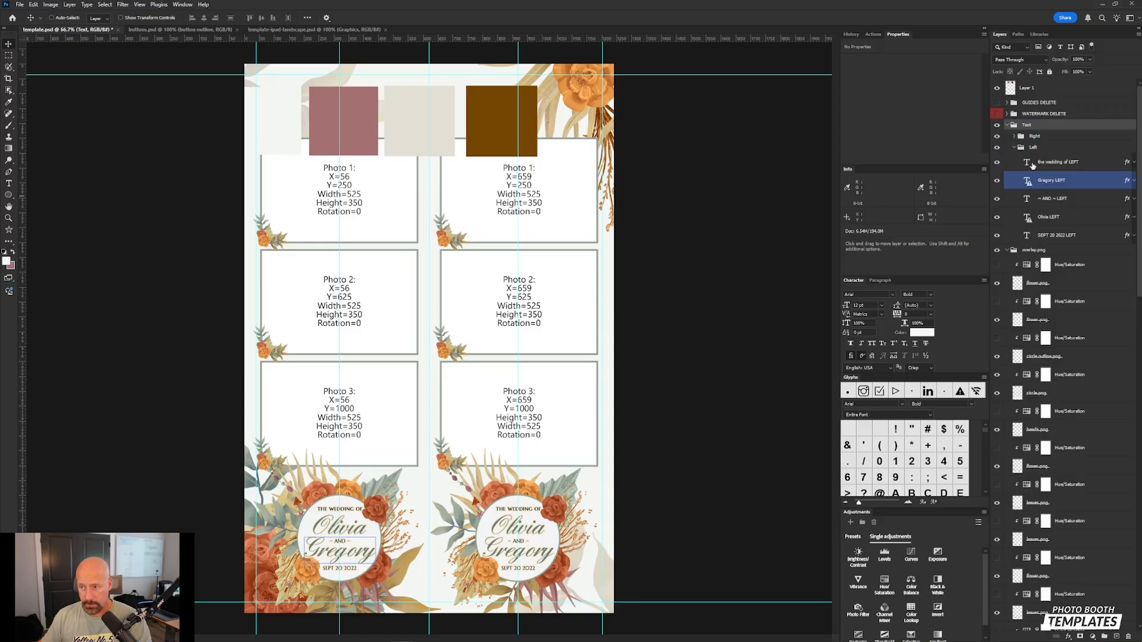
pyautogui.click(1033, 165)
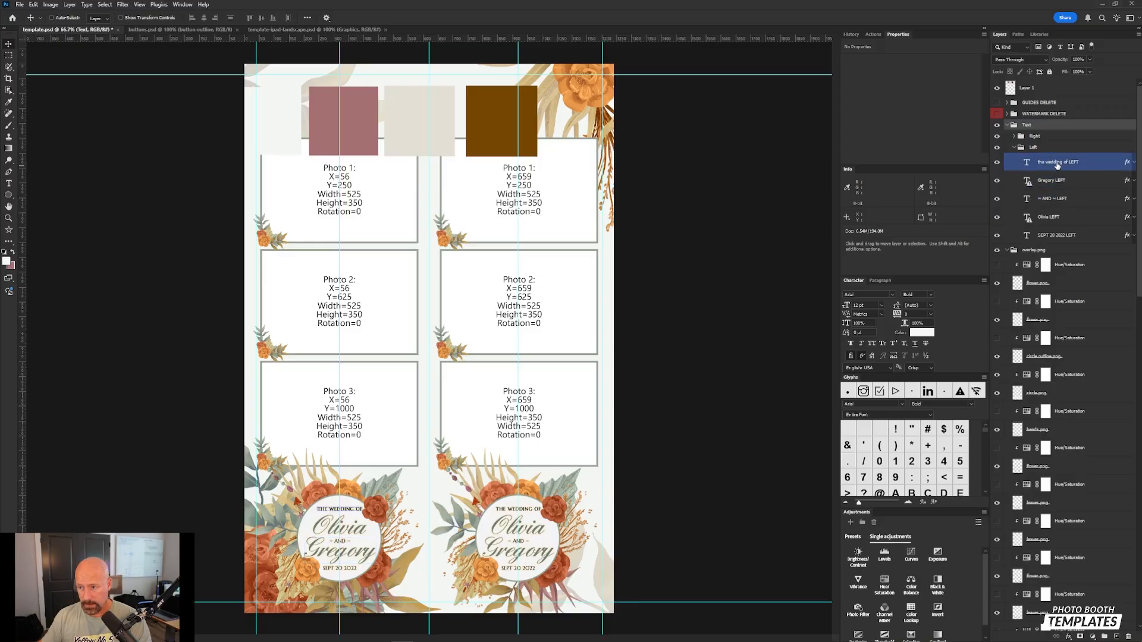
pyautogui.click(1057, 164)
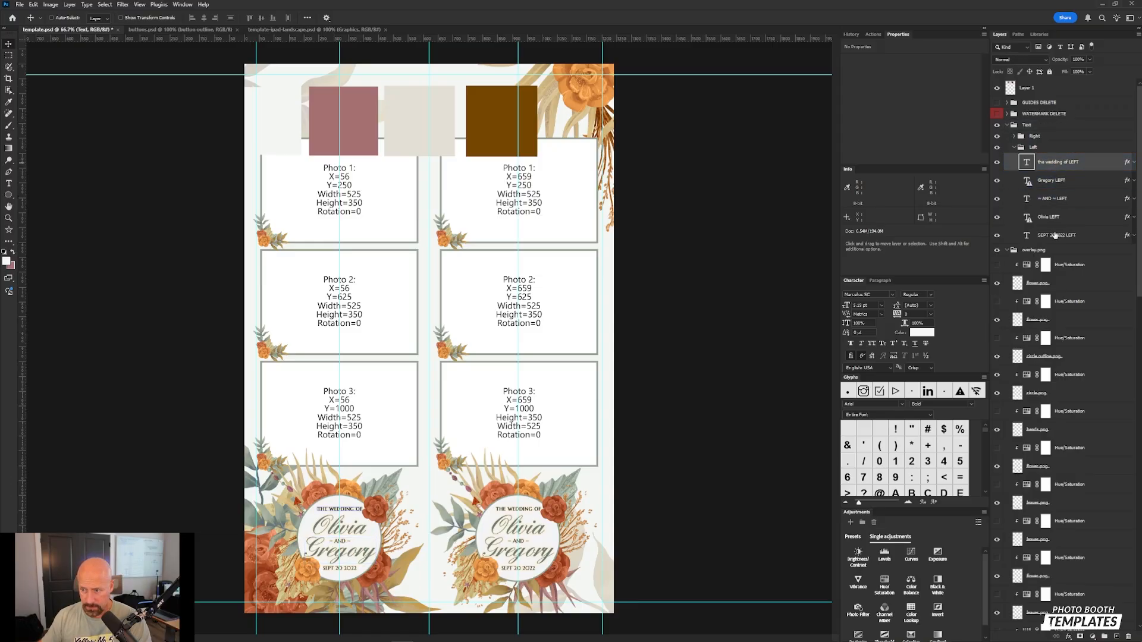
pyautogui.keyDown('shift'); pyautogui.click(1056, 236); pyautogui.keyUp('shift')
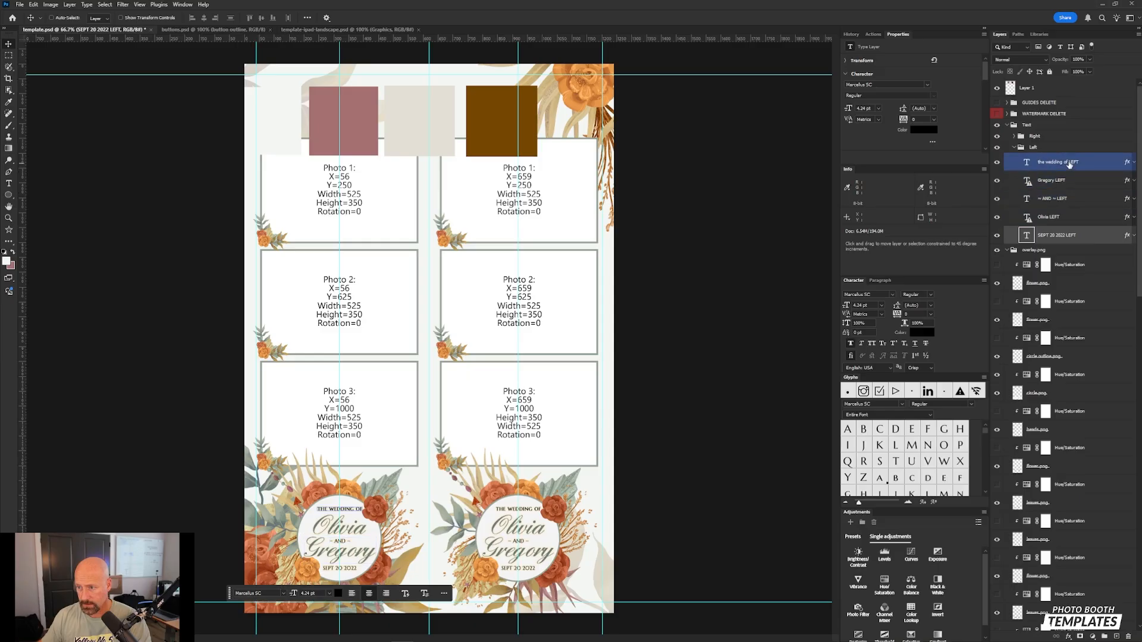
pyautogui.click(931, 131)
pyautogui.click(493, 119)
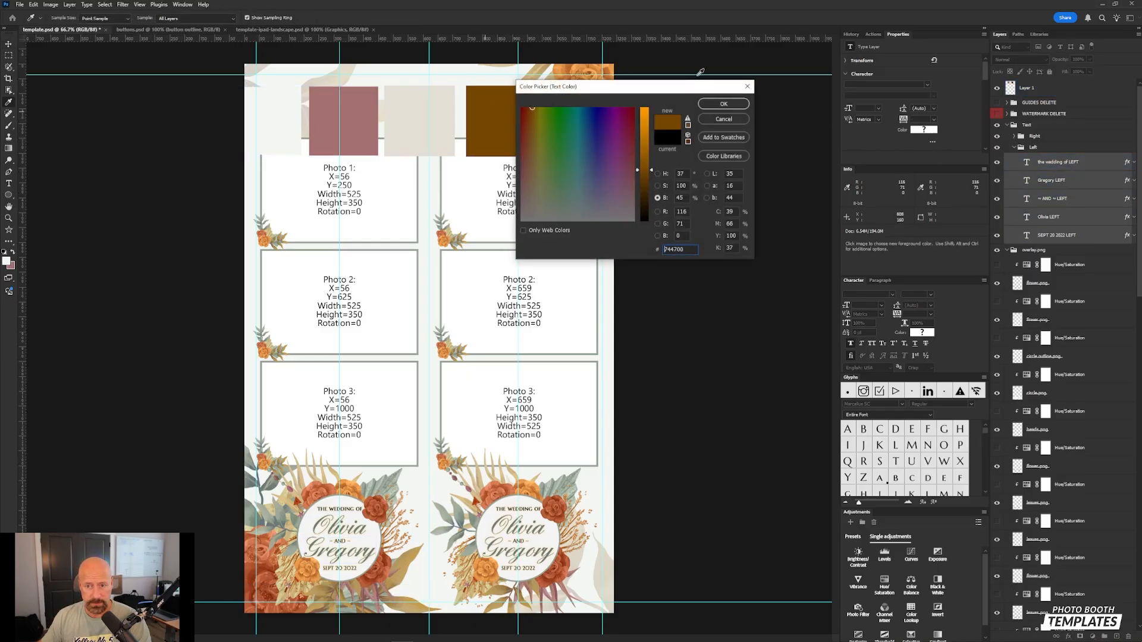
pyautogui.click(722, 102)
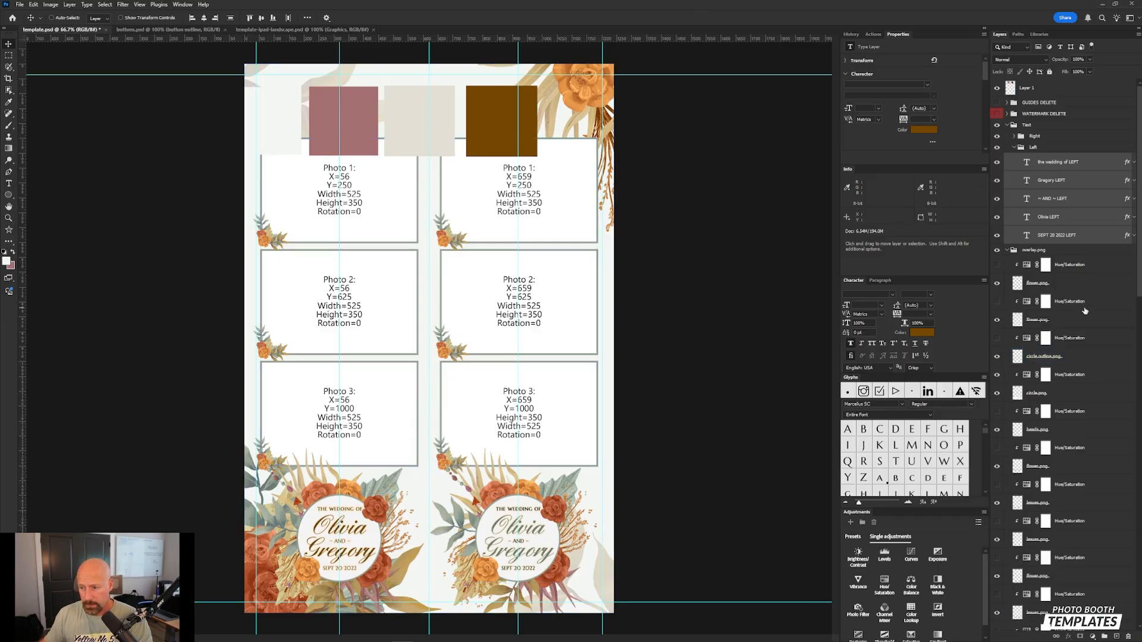
pyautogui.click(1014, 147)
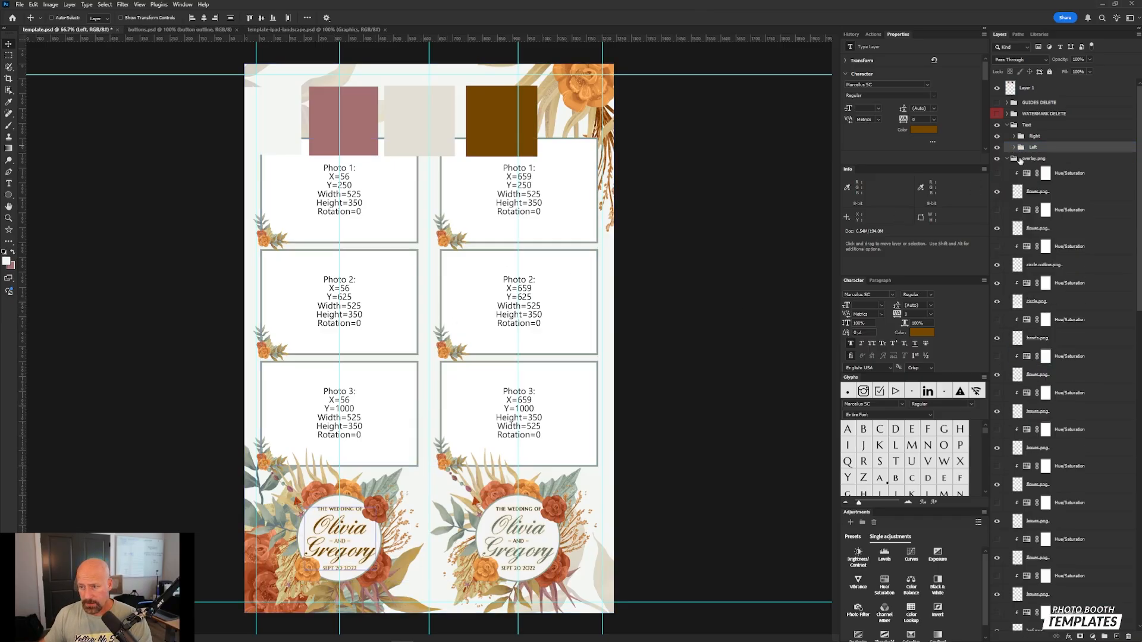
# - Check the circle outline layer by toggling its visibility, and turn on its Hue/Saturation adjustment with Colorize
pyautogui.click(1073, 259)
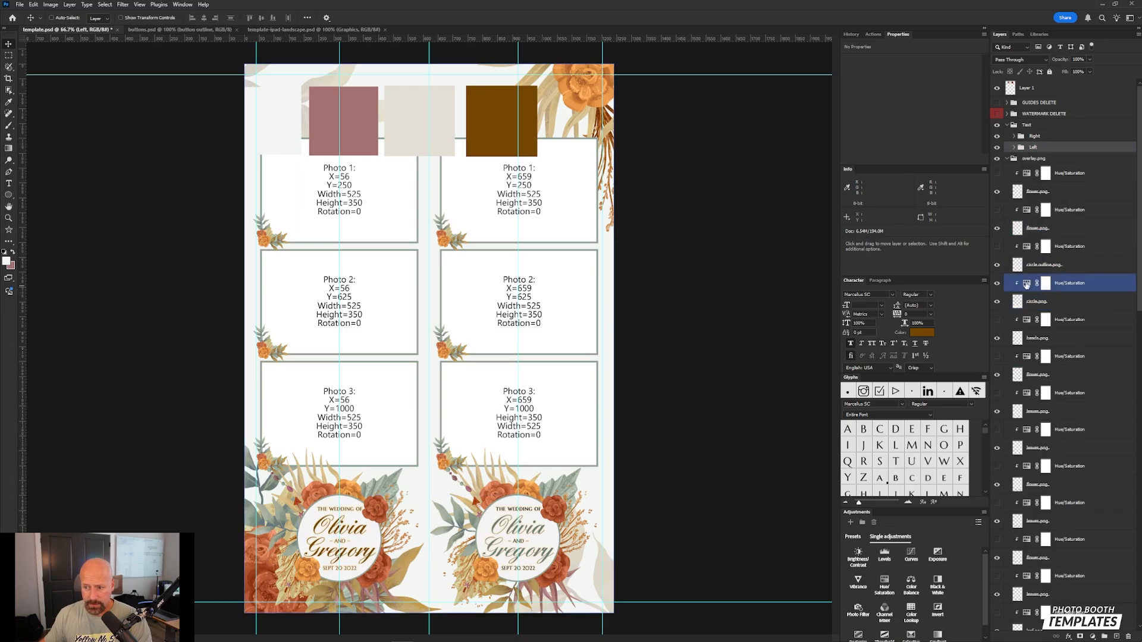
pyautogui.click(997, 266)
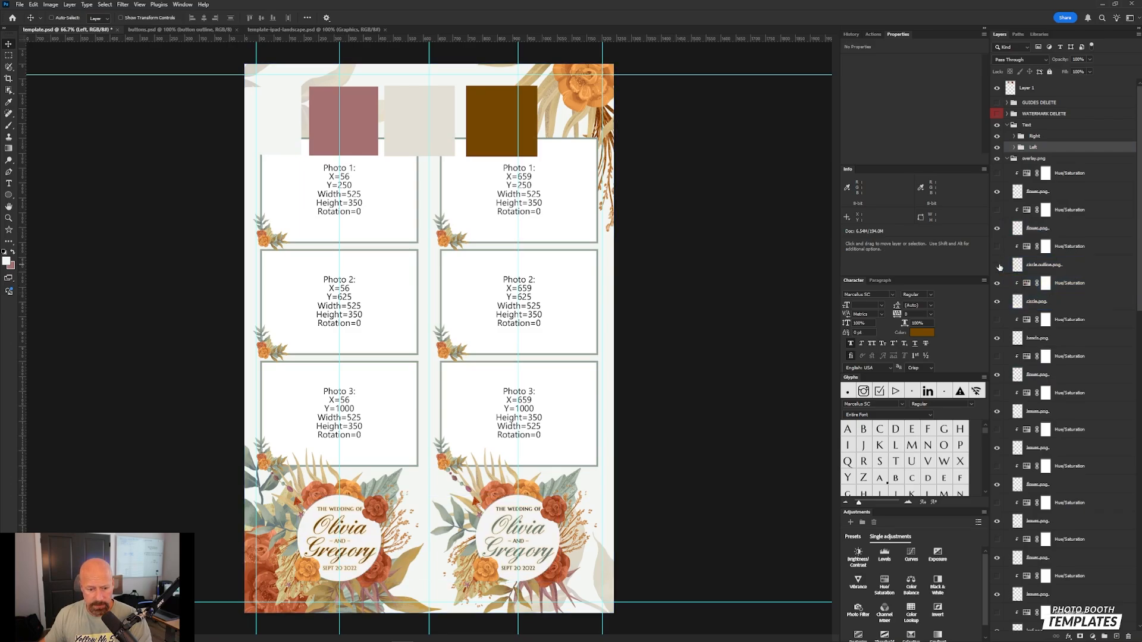
pyautogui.click(998, 265)
pyautogui.click(997, 247)
pyautogui.click(1045, 246)
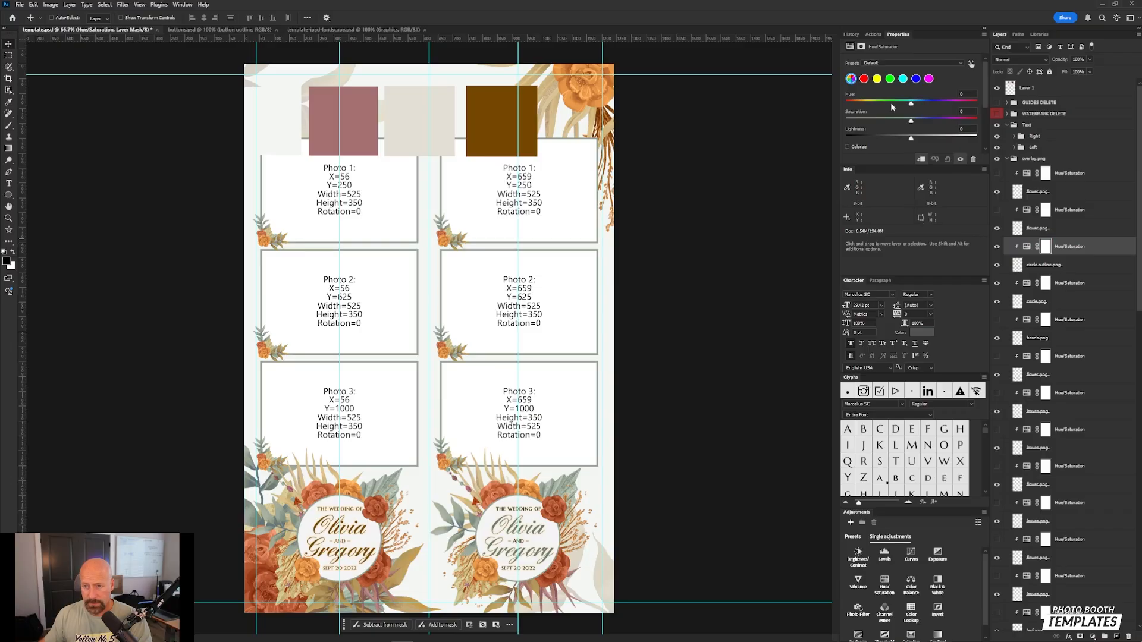
pyautogui.click(847, 146)
# - Move the colour swatch layer down so the brown swatch sits beside the circle of the lower-left wedding title
pyautogui.click(1049, 89)
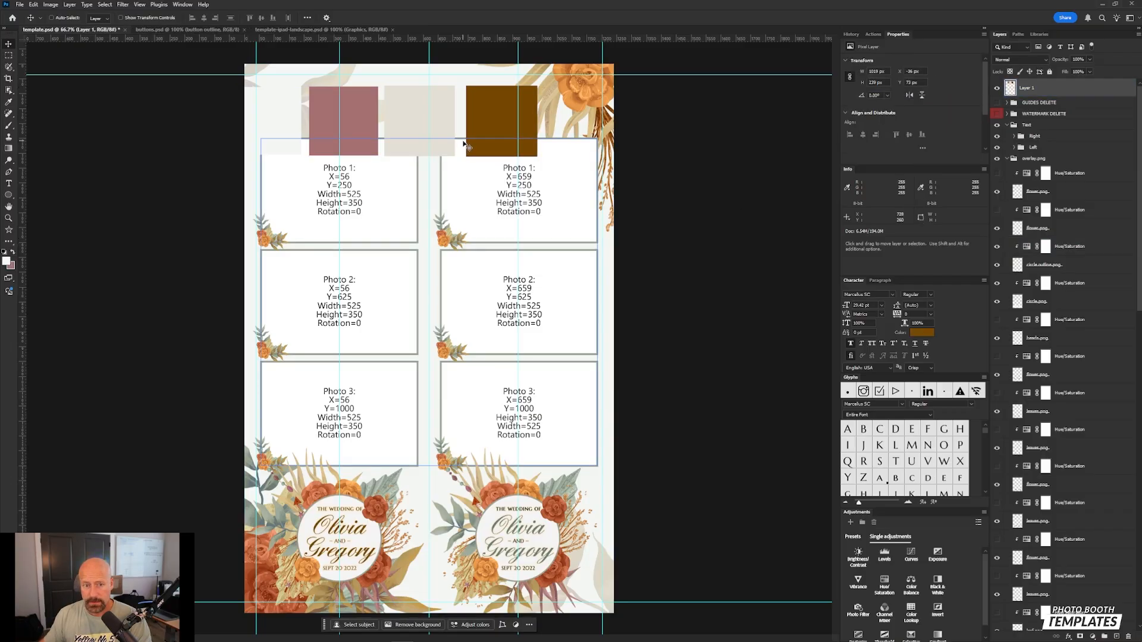
pyautogui.moveTo(470, 135); pyautogui.dragTo(410, 119)
pyautogui.hotkey('ctrl', '+')
pyautogui.hotkey('ctrl', '+')
pyautogui.hotkey('ctrl', '+')
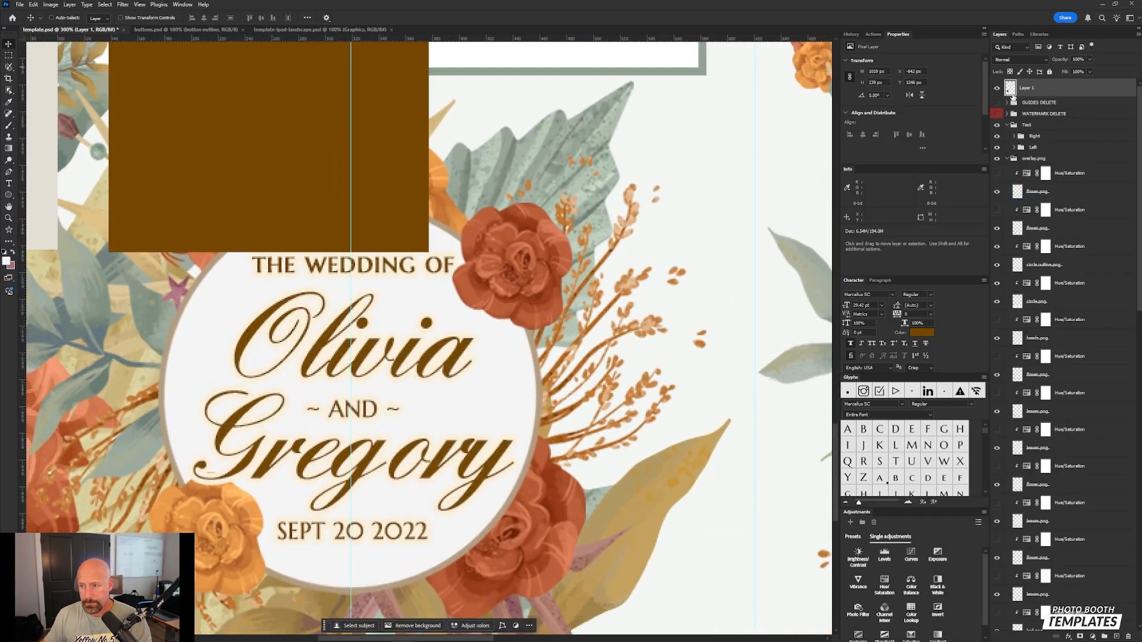
# - Set the circle outline's Hue/Saturation adjustment to hue 34, saturation 77 and lightness -60 to match the brown swatch
pyautogui.click(1018, 245)
pyautogui.click(1016, 231)
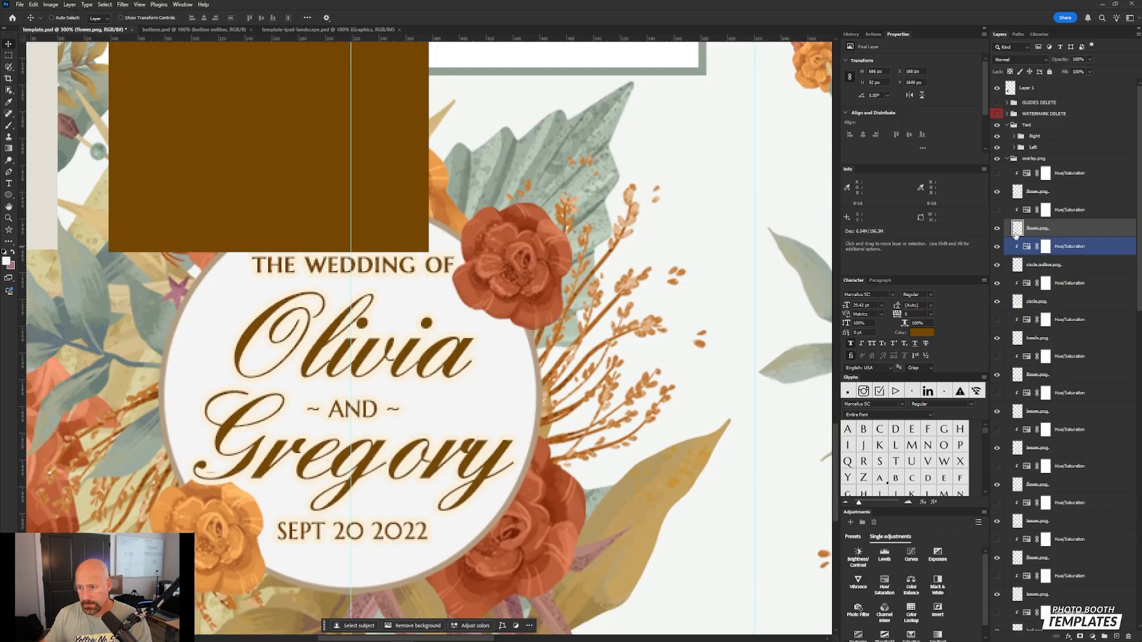
pyautogui.click(1027, 247)
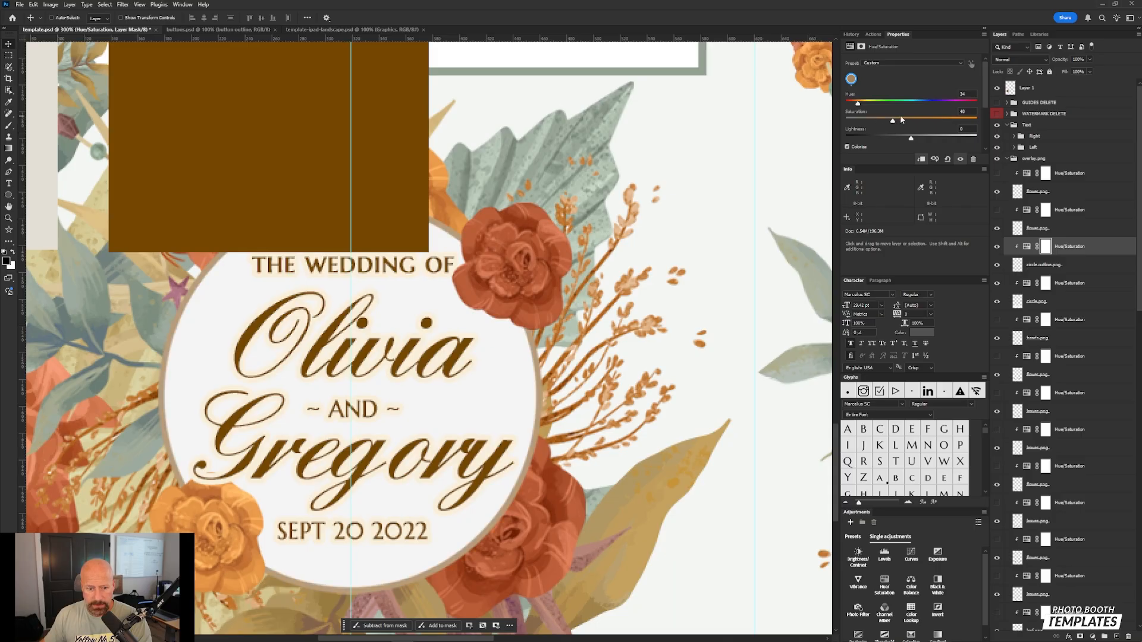
pyautogui.moveTo(936, 116); pyautogui.dragTo(883, 135)
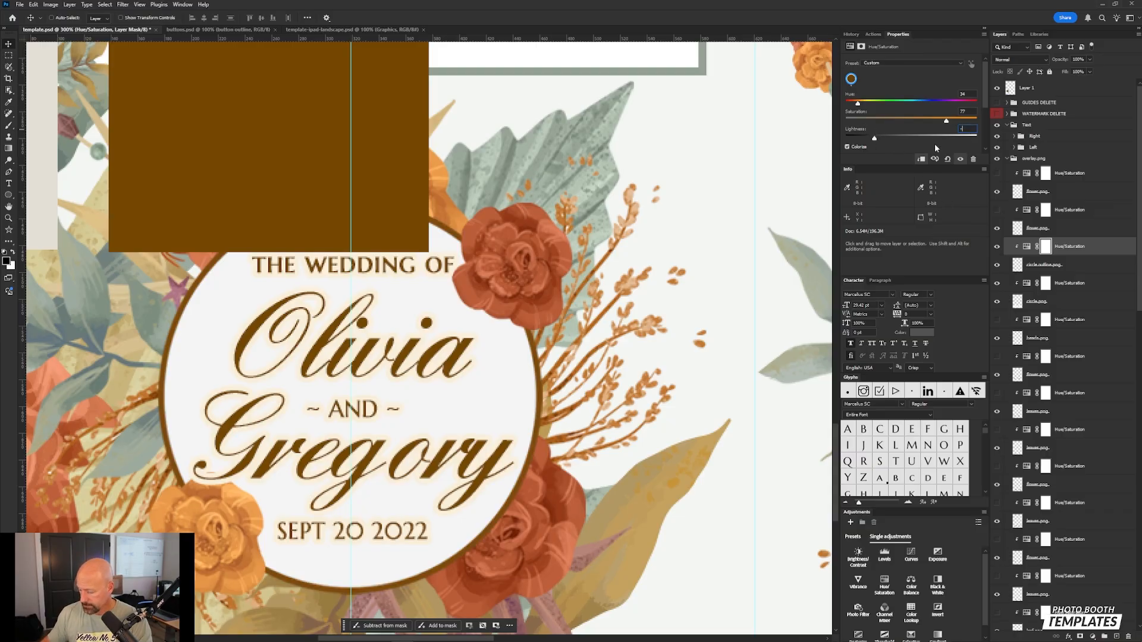
pyautogui.write('-60')
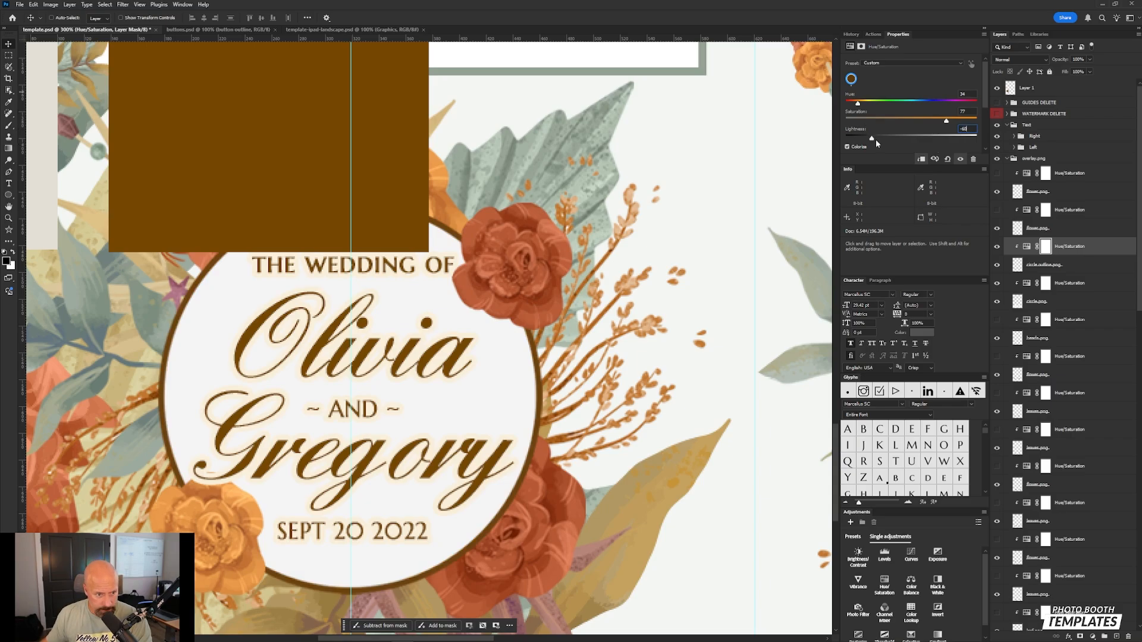
pyautogui.press('Return')
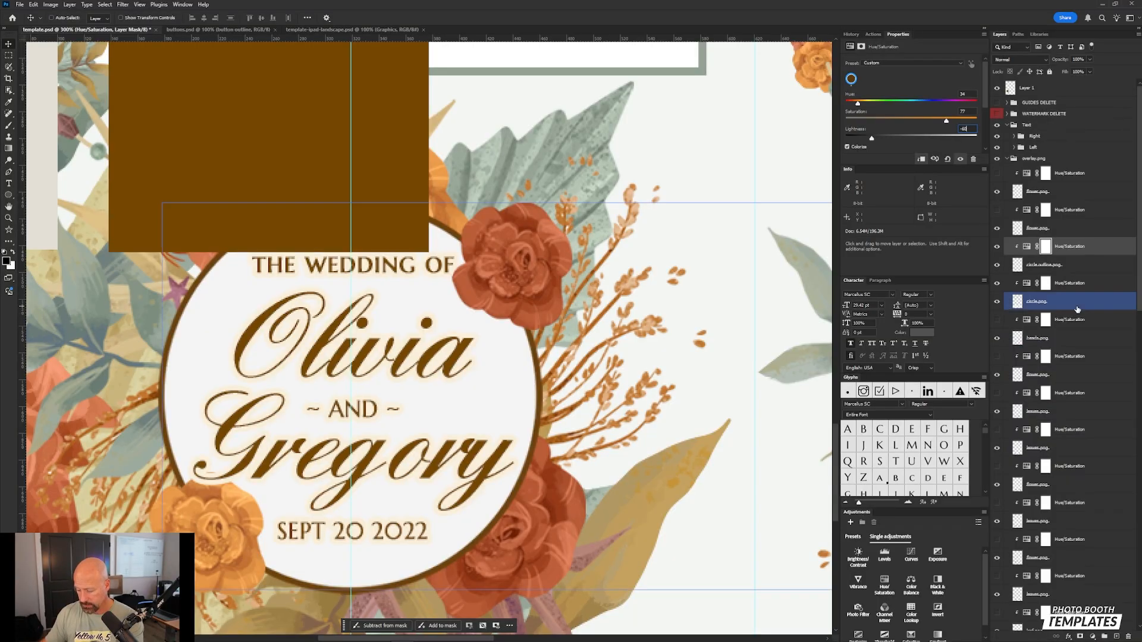
# - Capture a snip of the circle outline's Hue/Saturation settings for reference and move the Snip Editor window off the canvas
pyautogui.press('Print')
pyautogui.moveTo(845, 66); pyautogui.dragTo(958, 173)
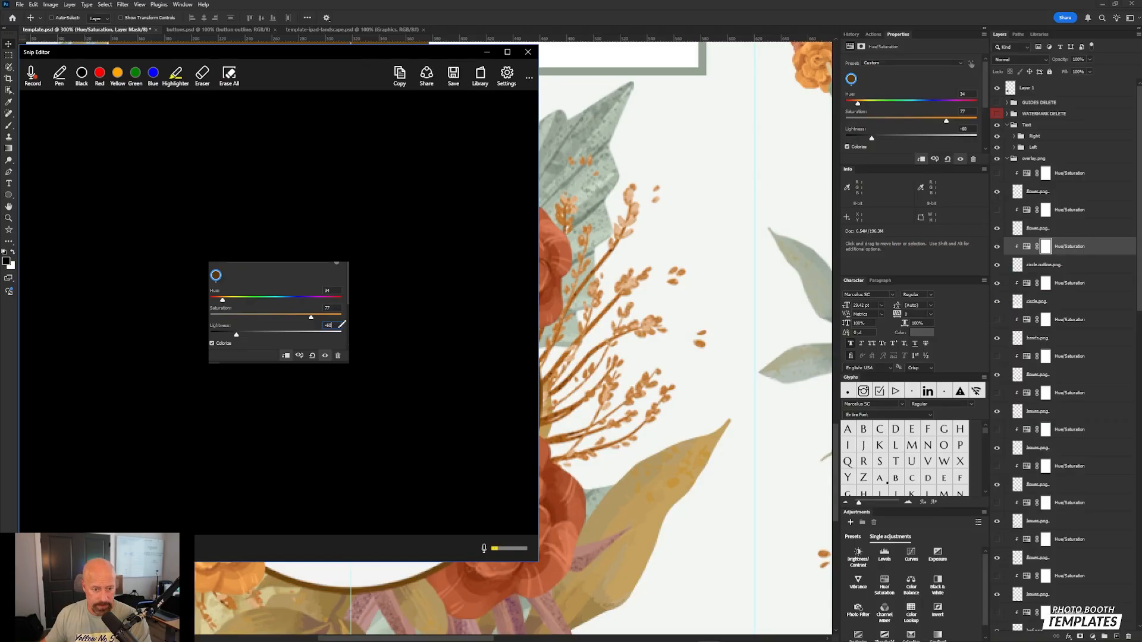
pyautogui.moveTo(346, 54); pyautogui.dragTo(0, 60)
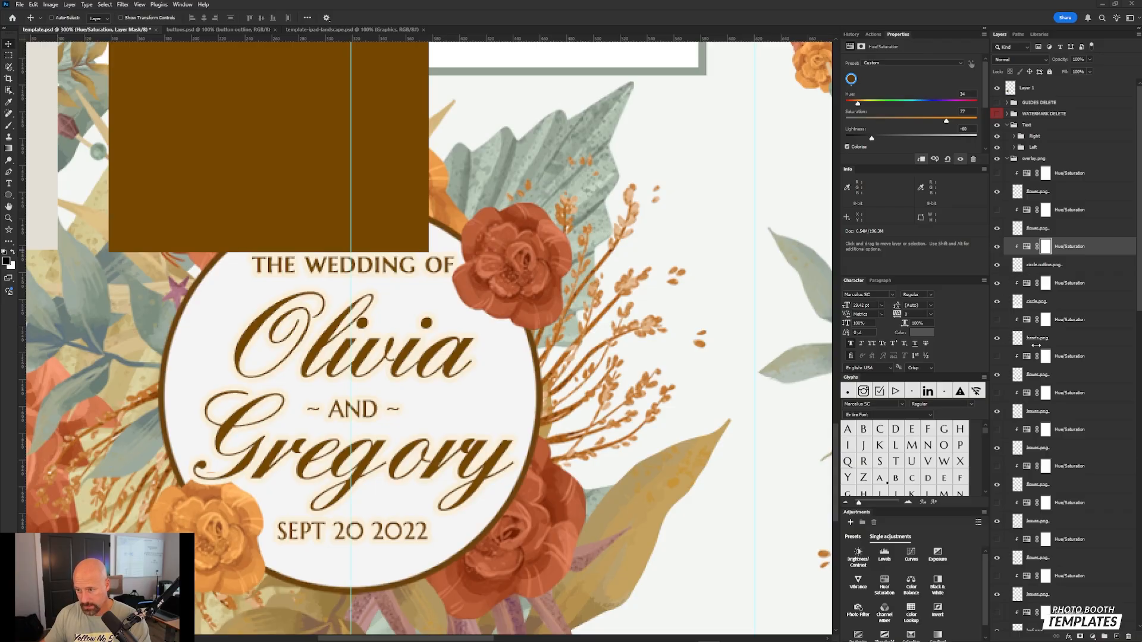
# - Identify the photo frame borders by toggling the visibility of frames.png, and turn on its Hue/Saturation adjustment with Colorize
pyautogui.scroll(-5, 1036, 345)
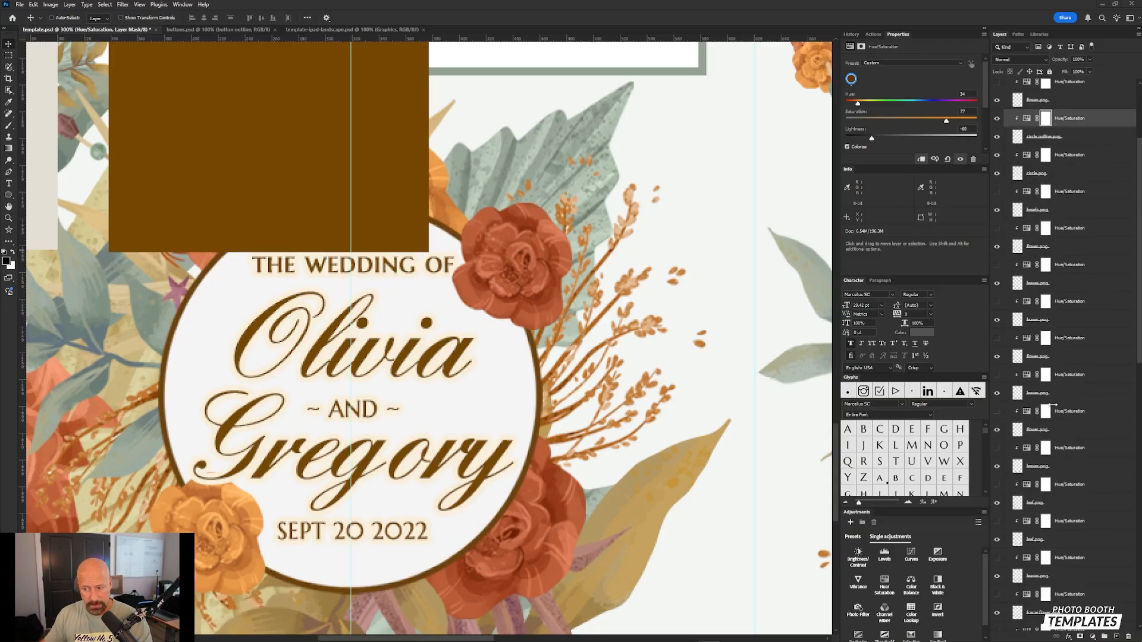
pyautogui.scroll(-6, 1053, 405)
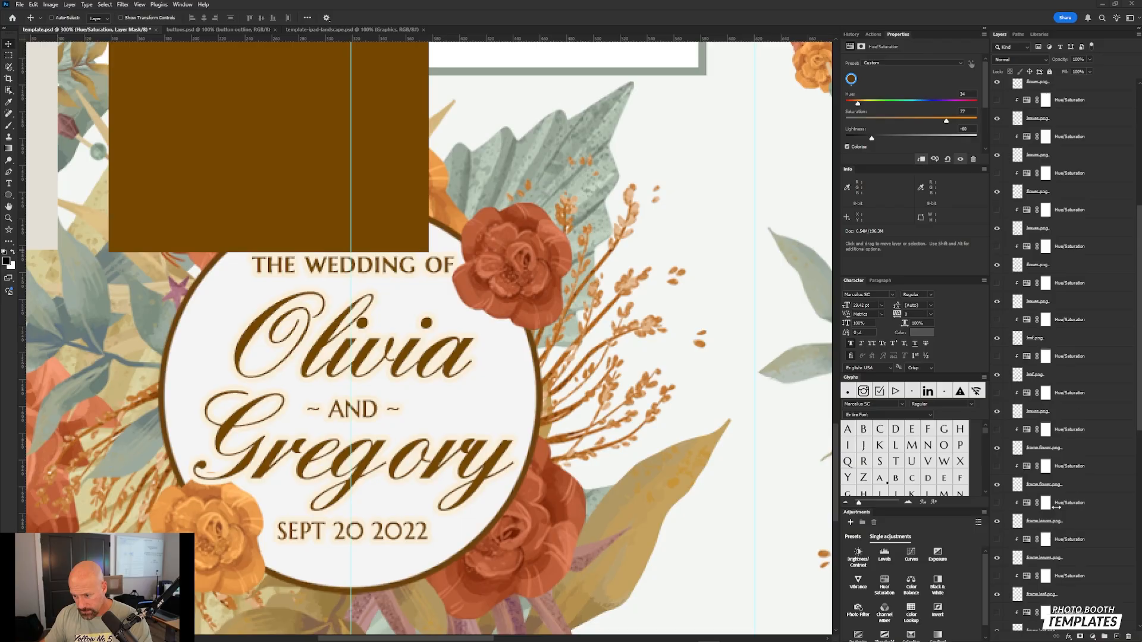
pyautogui.scroll(-3, 1057, 506)
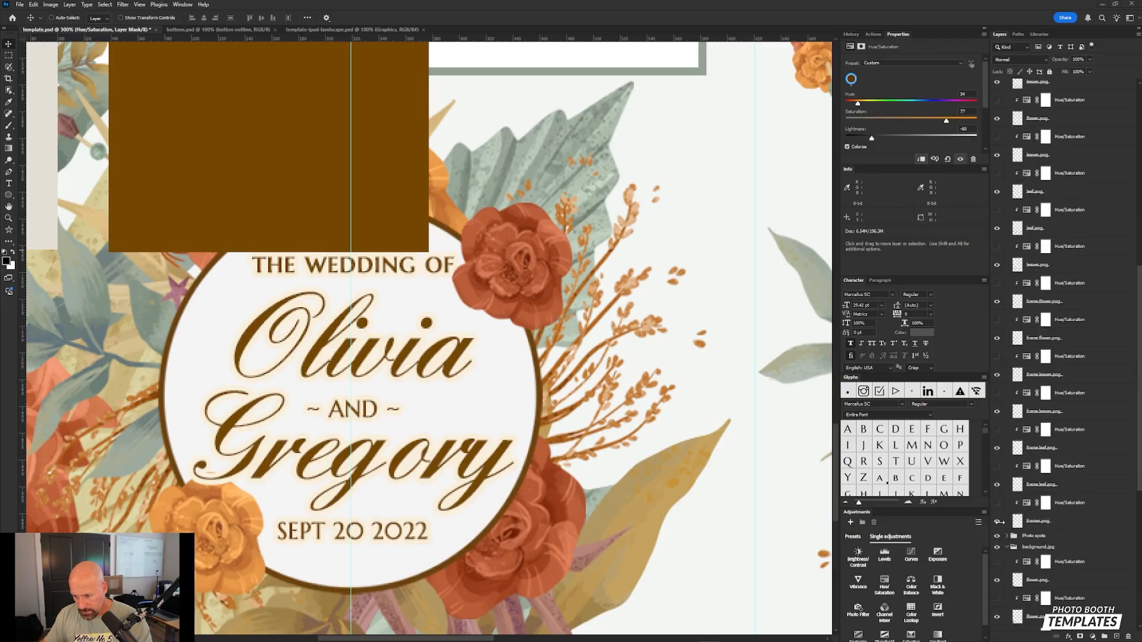
pyautogui.click(1000, 521)
pyautogui.click(1000, 524)
pyautogui.click(1000, 524)
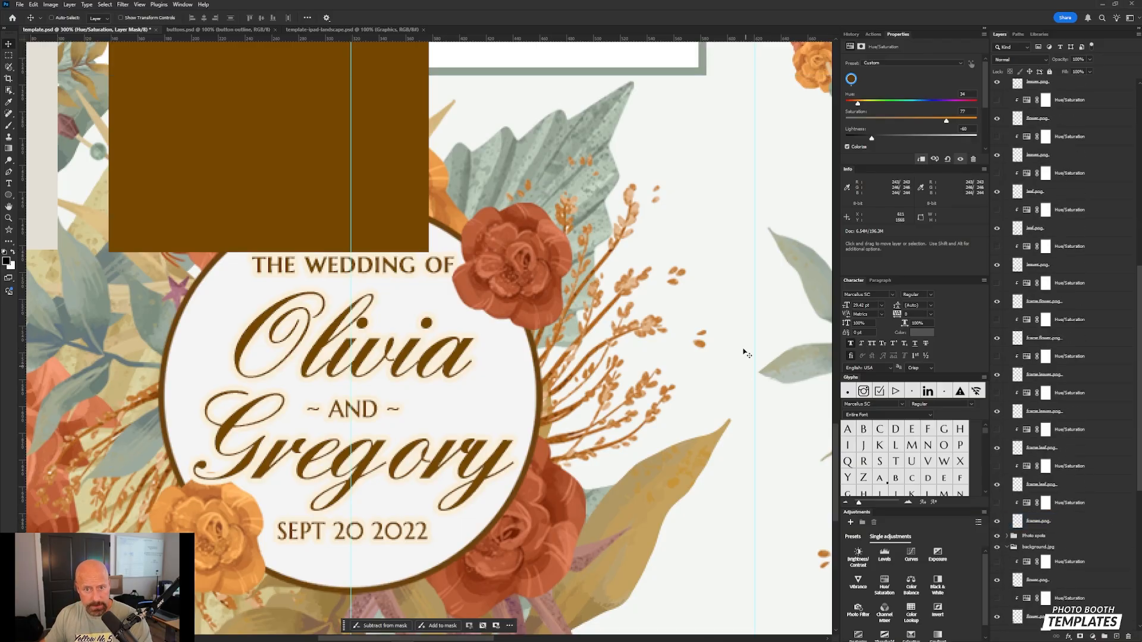
pyautogui.moveTo(719, 252); pyautogui.dragTo(695, 489)
pyautogui.click(1004, 522)
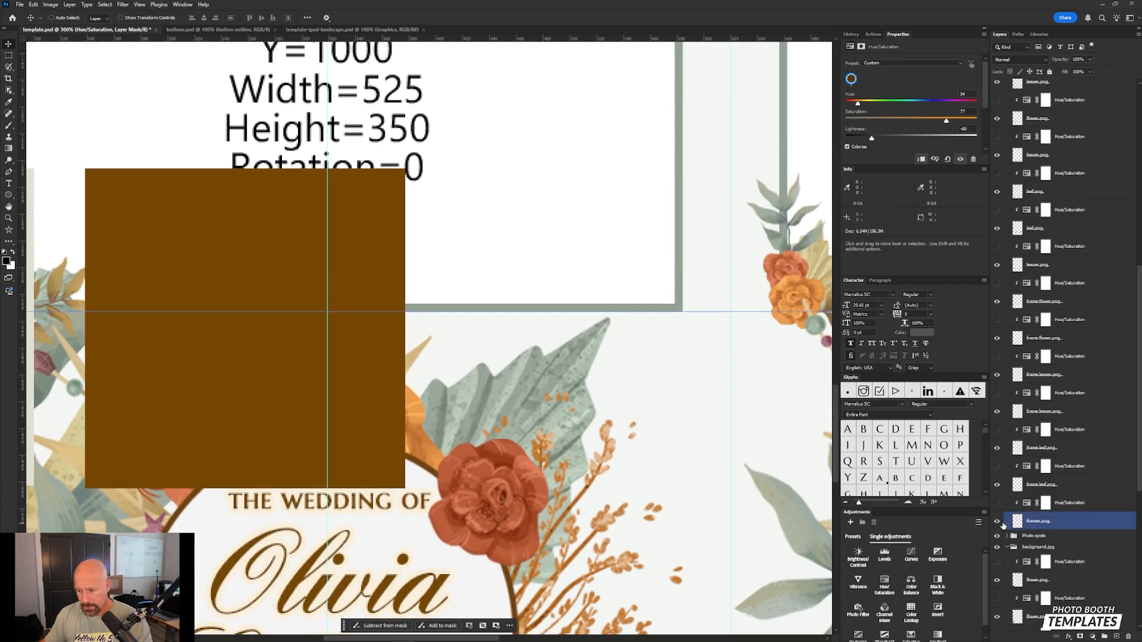
pyautogui.click(999, 521)
pyautogui.click(999, 521)
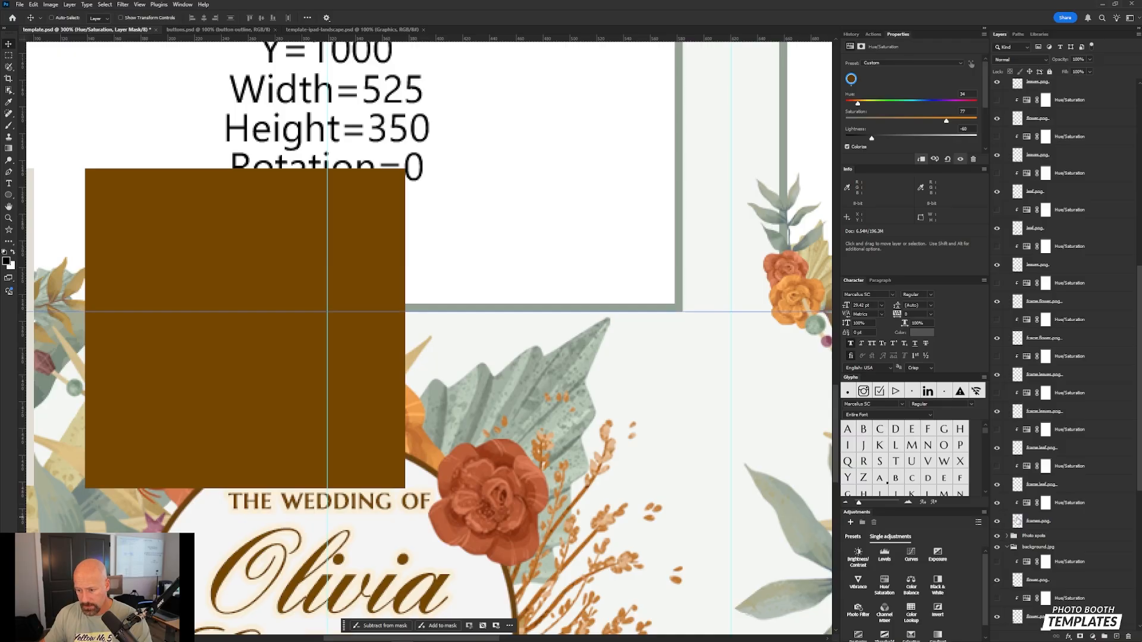
pyautogui.click(1009, 504)
pyautogui.click(856, 147)
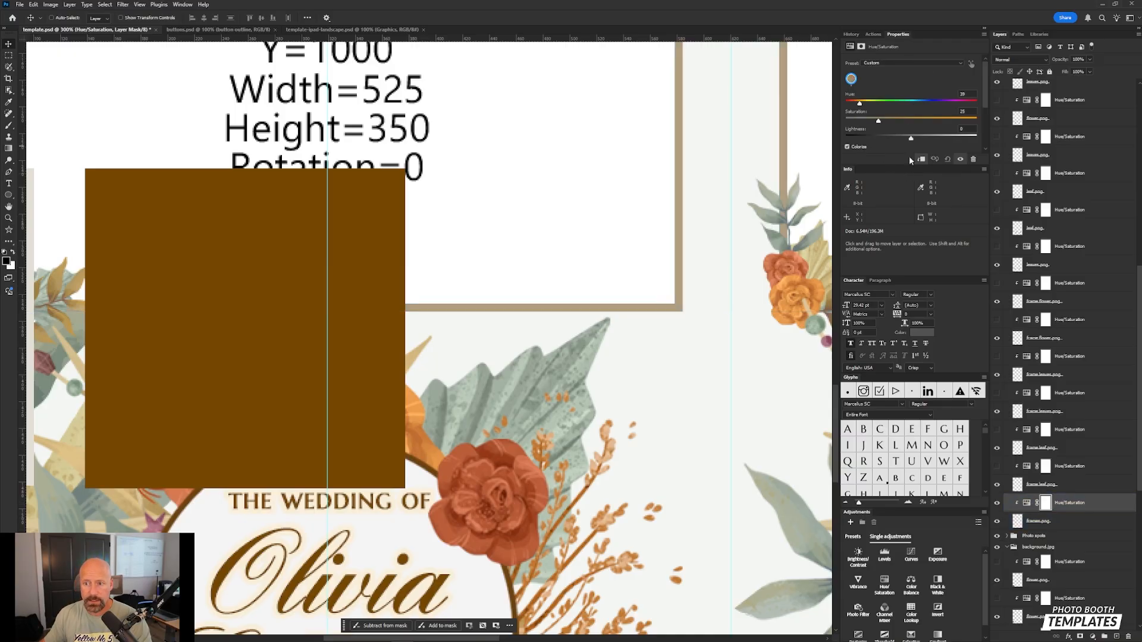
# - Set the frames.png Hue/Saturation adjustment to hue 34, saturation 77 and lightness -60, matching the circle outline
pyautogui.click(961, 93)
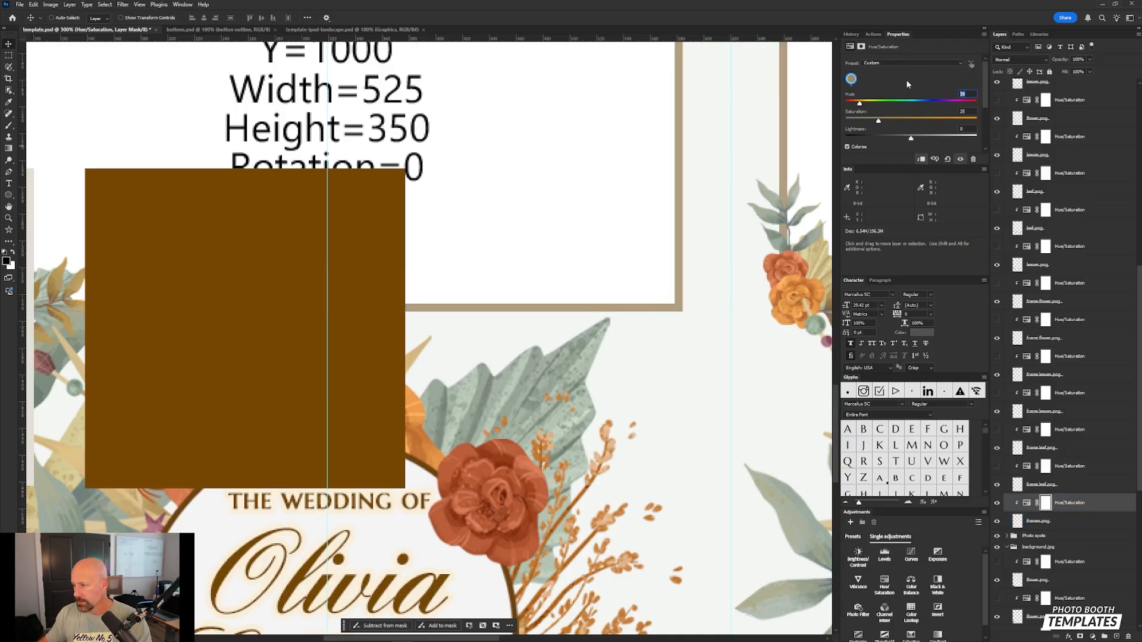
pyautogui.write('34')
pyautogui.press('Tab')
pyautogui.write('77')
pyautogui.press('Tab')
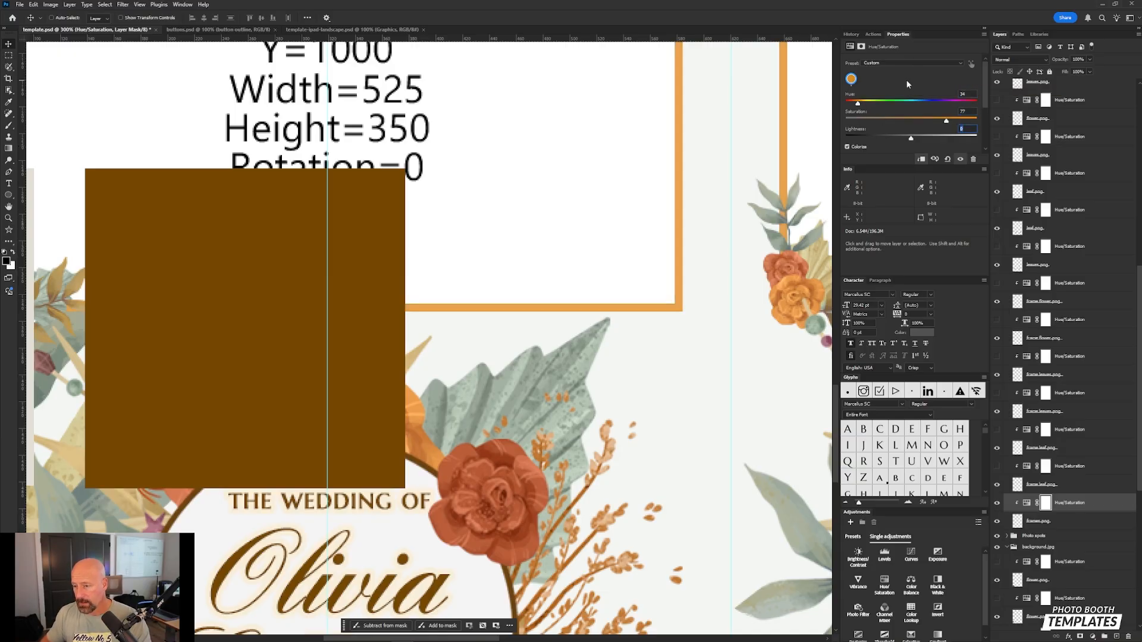
pyautogui.write('-60')
pyautogui.press('Return')
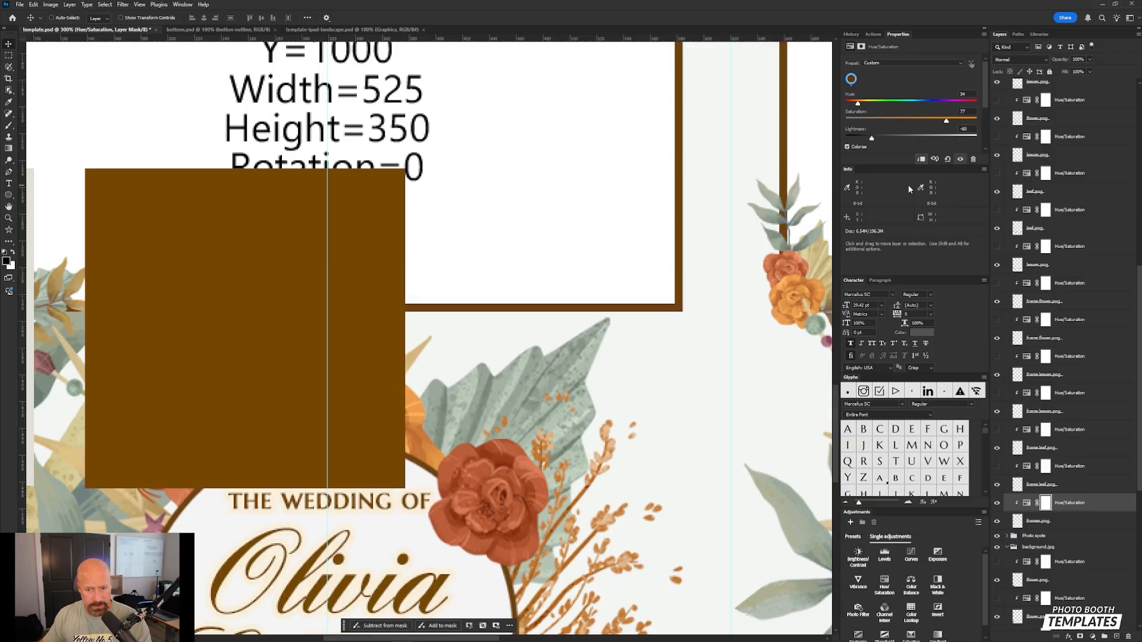
pyautogui.hotkey('ctrl', '0')
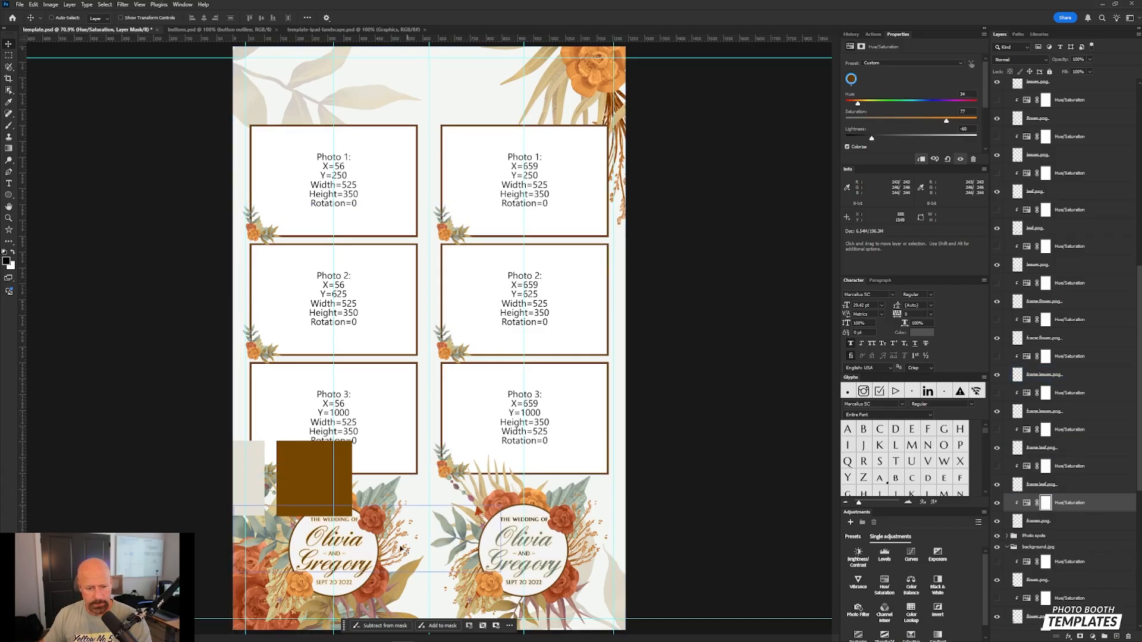
pyautogui.hotkey('ctrl', '+')
pyautogui.hotkey('ctrl', '+')
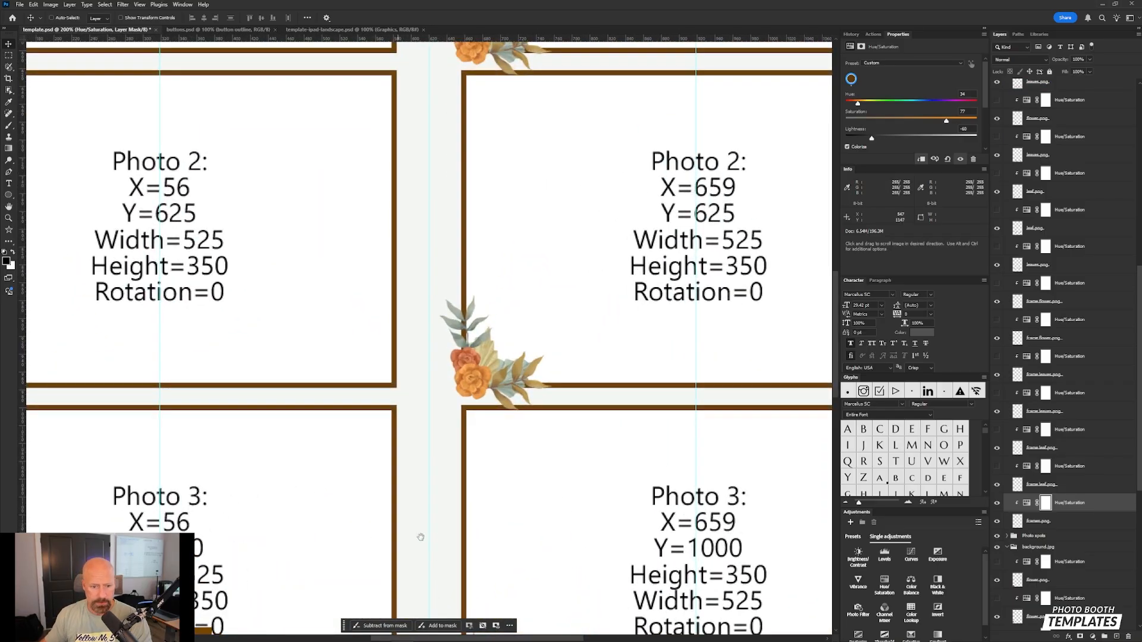
pyautogui.moveTo(420, 538); pyautogui.dragTo(635, 79)
pyautogui.moveTo(735, 308); pyautogui.dragTo(735, 137)
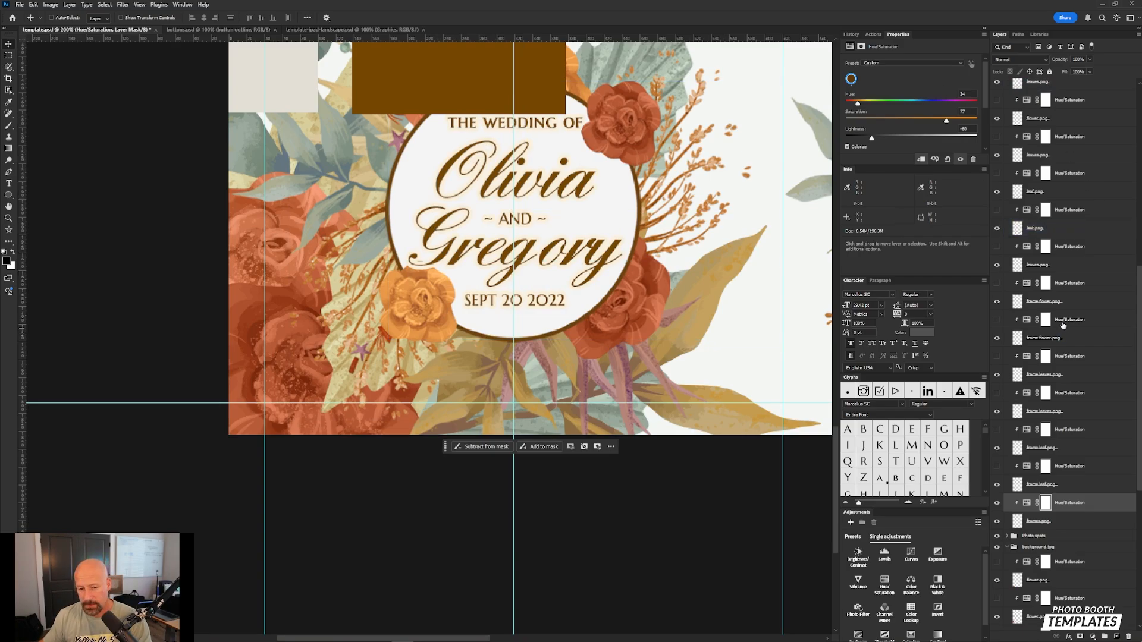
pyautogui.scroll(10, 1091, 139)
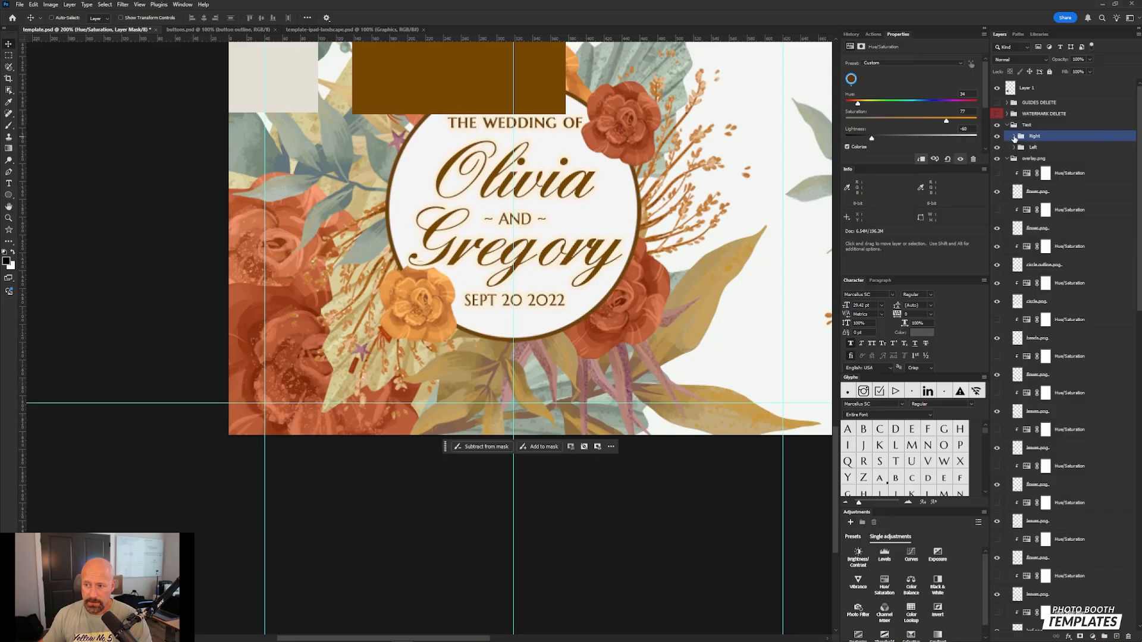
pyautogui.click(1014, 136)
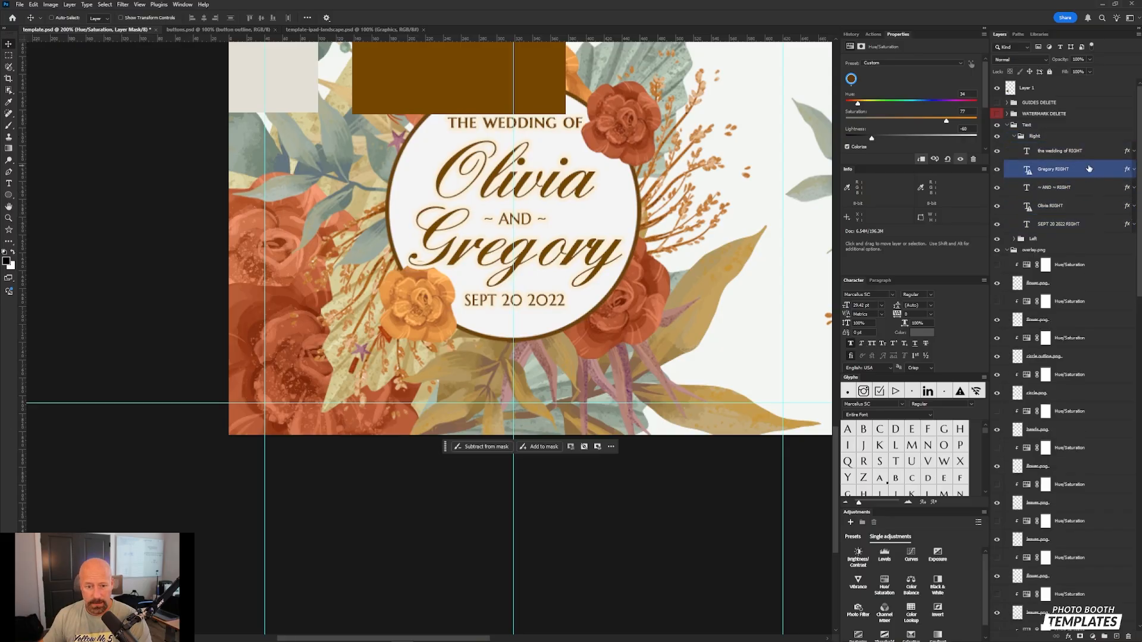
pyautogui.click(1134, 171)
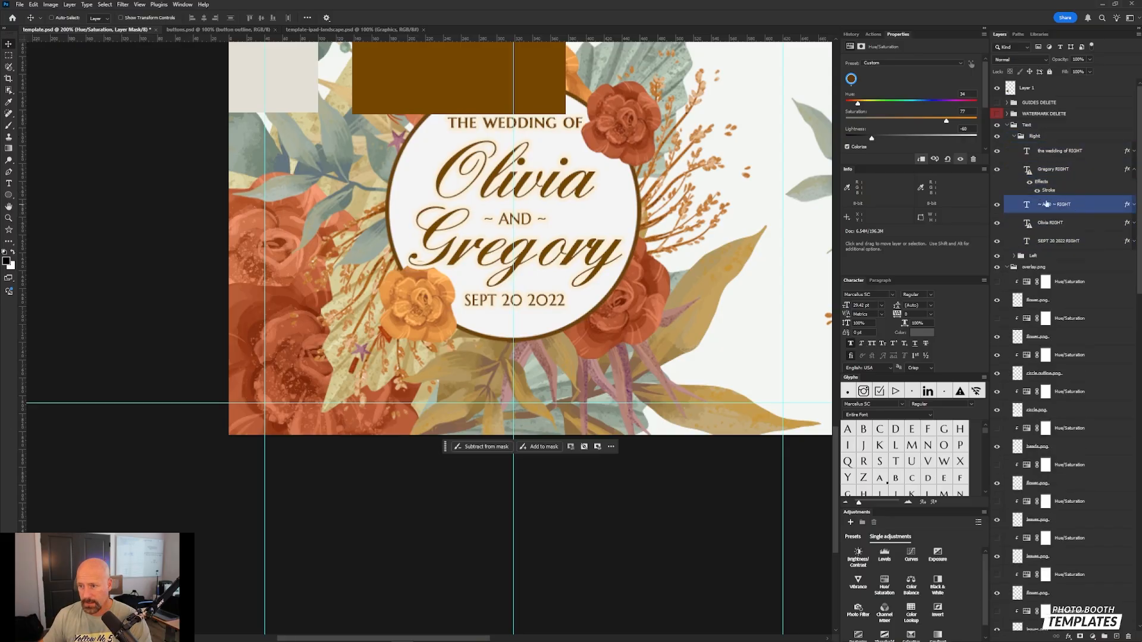
pyautogui.click(1049, 191)
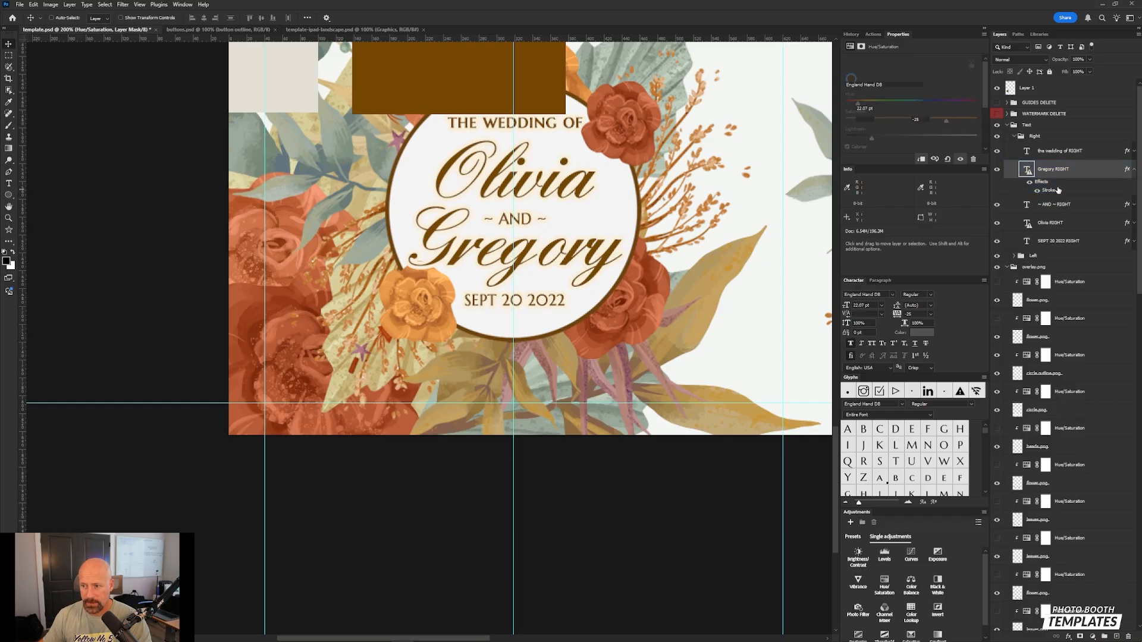
pyautogui.doubleClick(1044, 189)
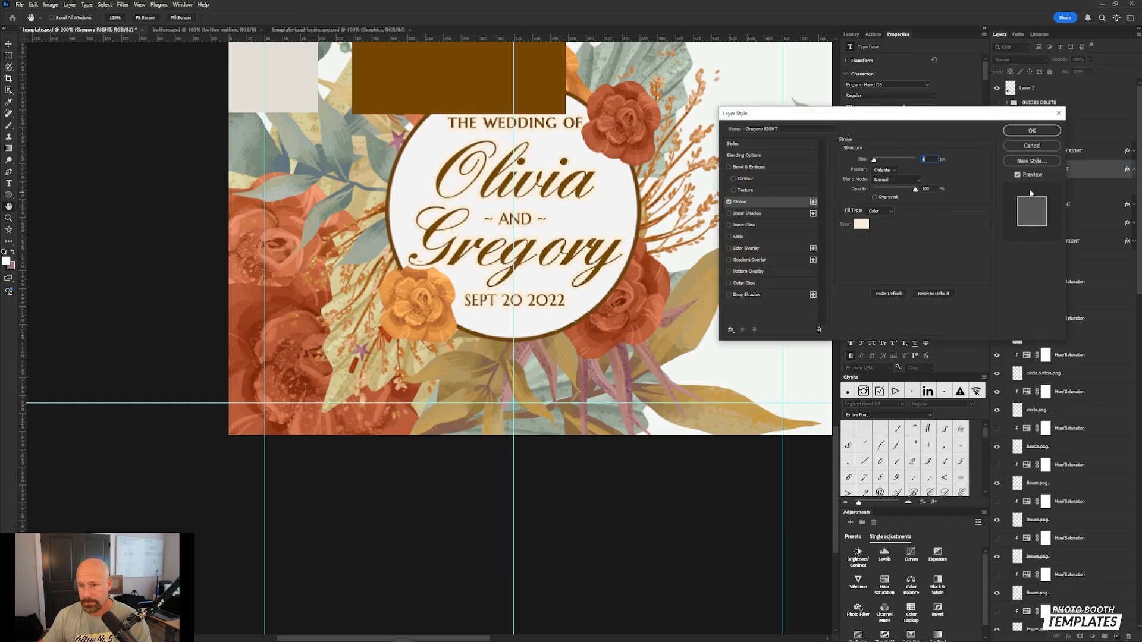
pyautogui.click(861, 223)
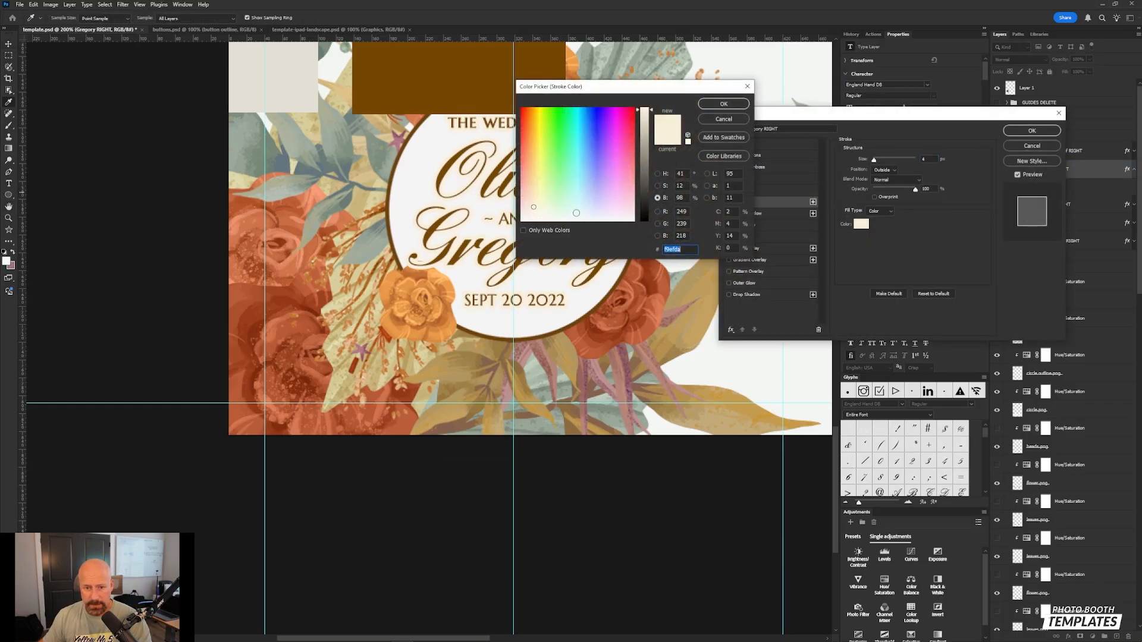
pyautogui.click(414, 155)
pyautogui.click(724, 104)
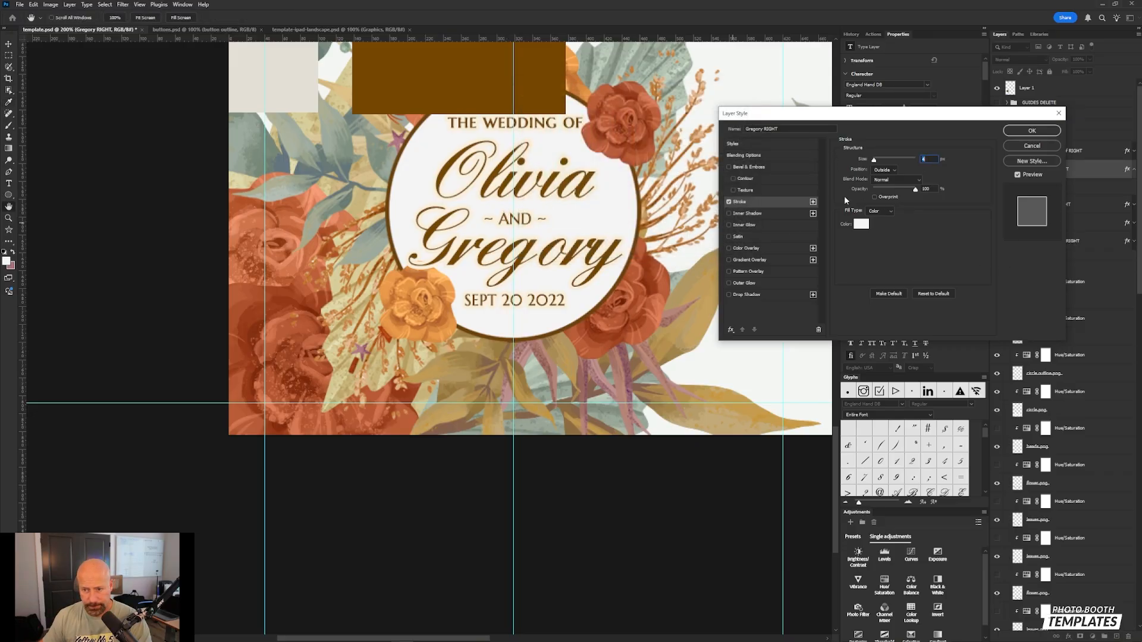
pyautogui.moveTo(1042, 119); pyautogui.dragTo(1041, 235)
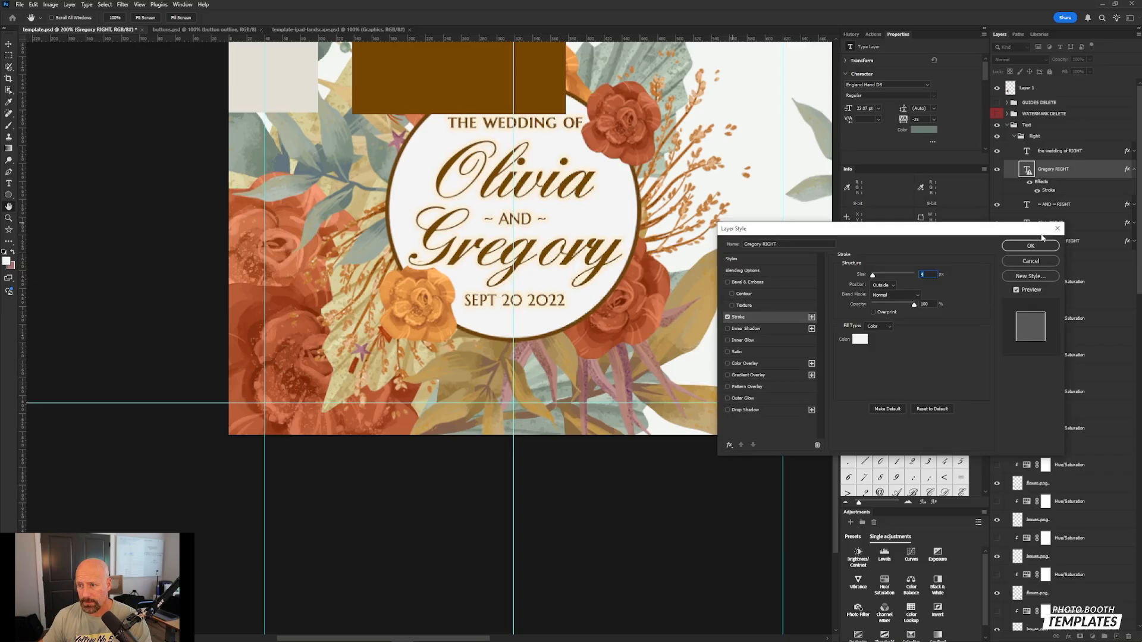
pyautogui.click(1049, 259)
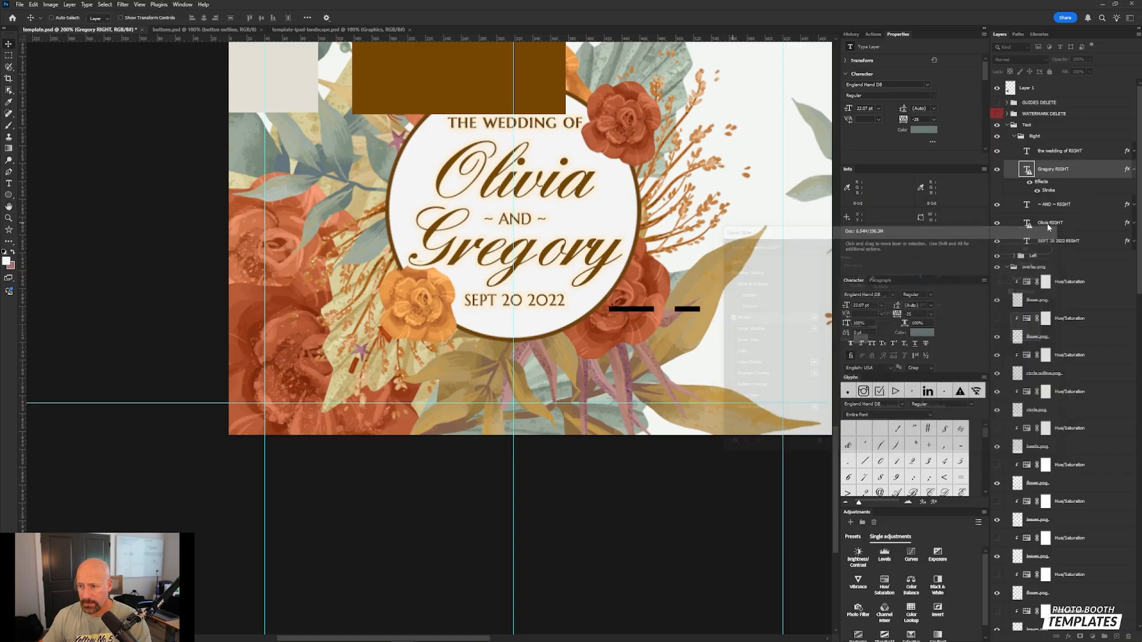
pyautogui.click(1014, 137)
# - Open the stroke settings in the layer style of the groom's name text in the Left text group
pyautogui.click(1016, 148)
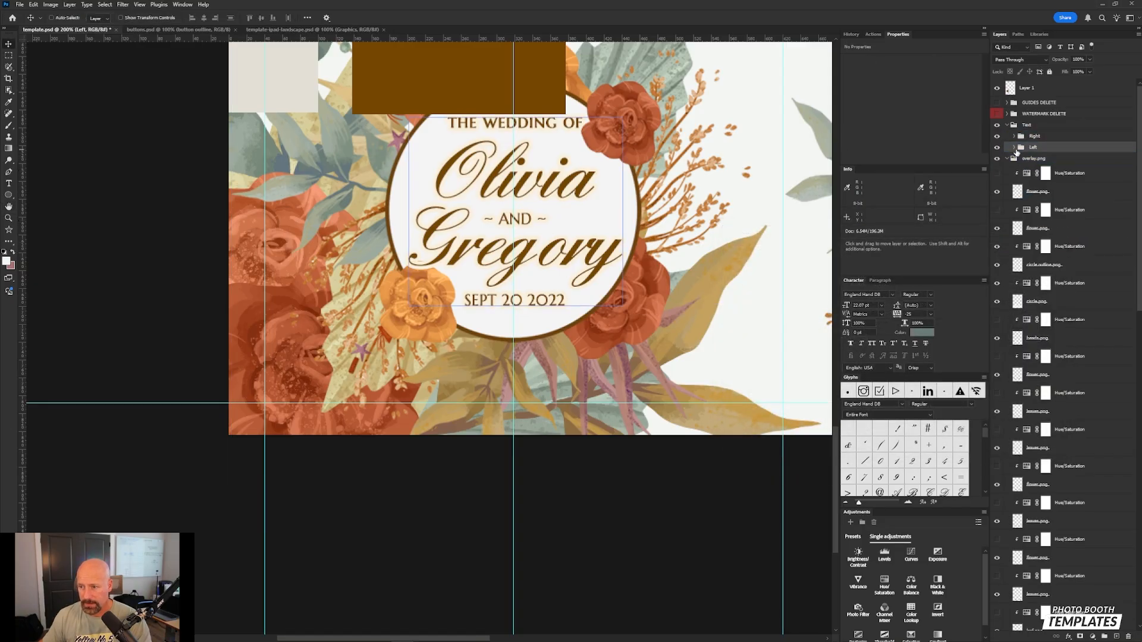
pyautogui.click(1014, 148)
pyautogui.click(1051, 199)
pyautogui.click(1133, 182)
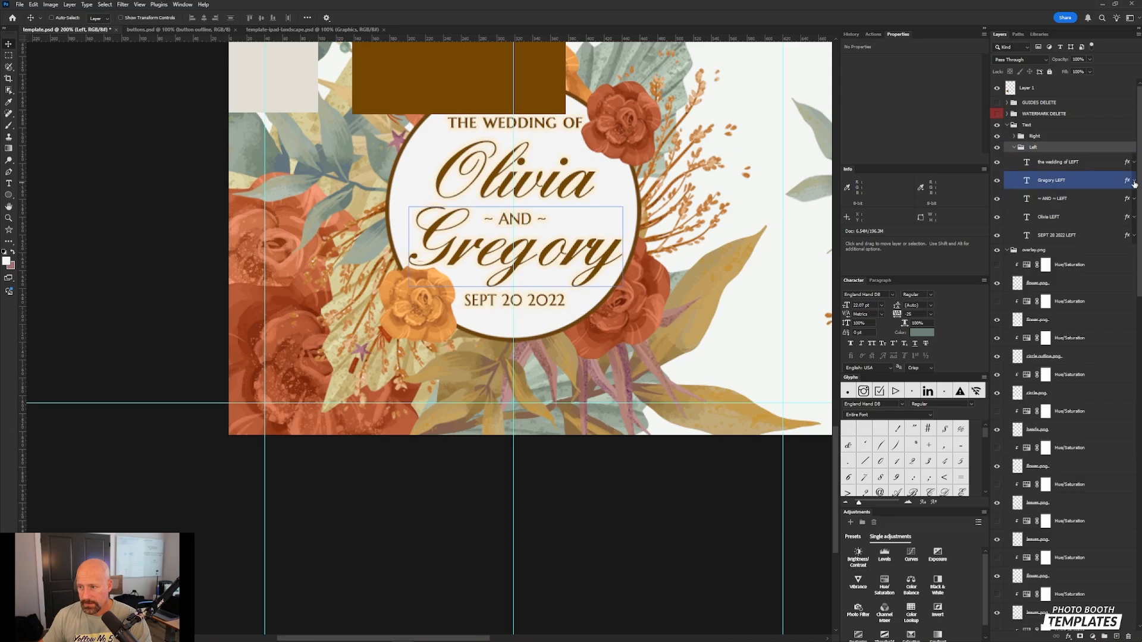
pyautogui.doubleClick(1120, 187)
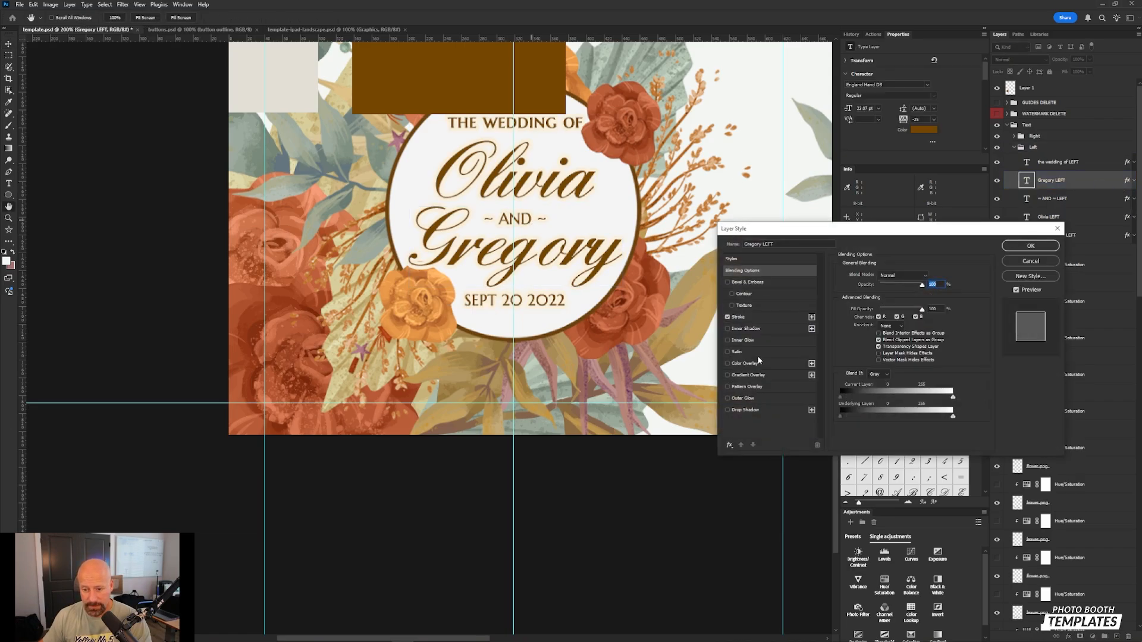
pyautogui.click(750, 318)
# - Try off-white f5f5f5 and then grey bfbfbf as the stroke colour of the groom's name text
pyautogui.click(859, 339)
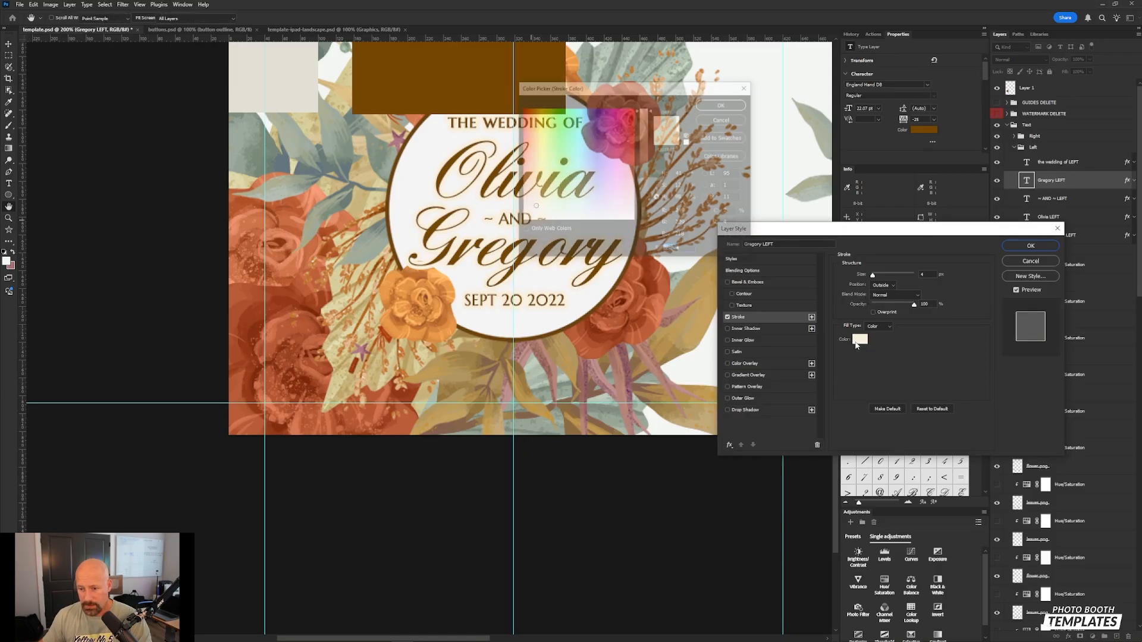
pyautogui.write('f5f5f5')
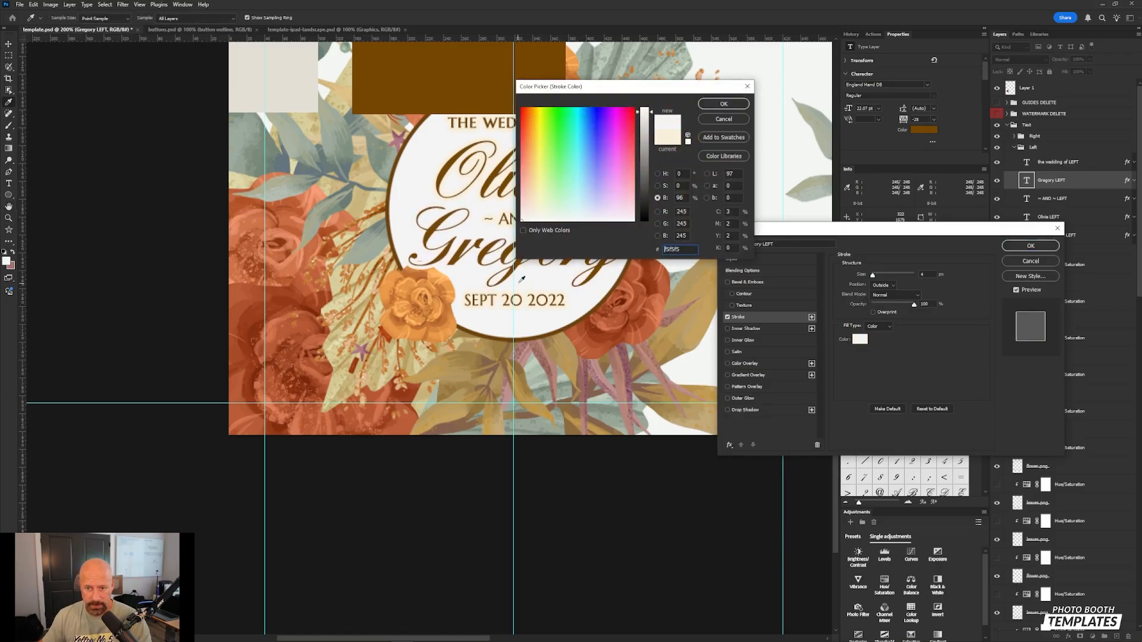
pyautogui.click(724, 103)
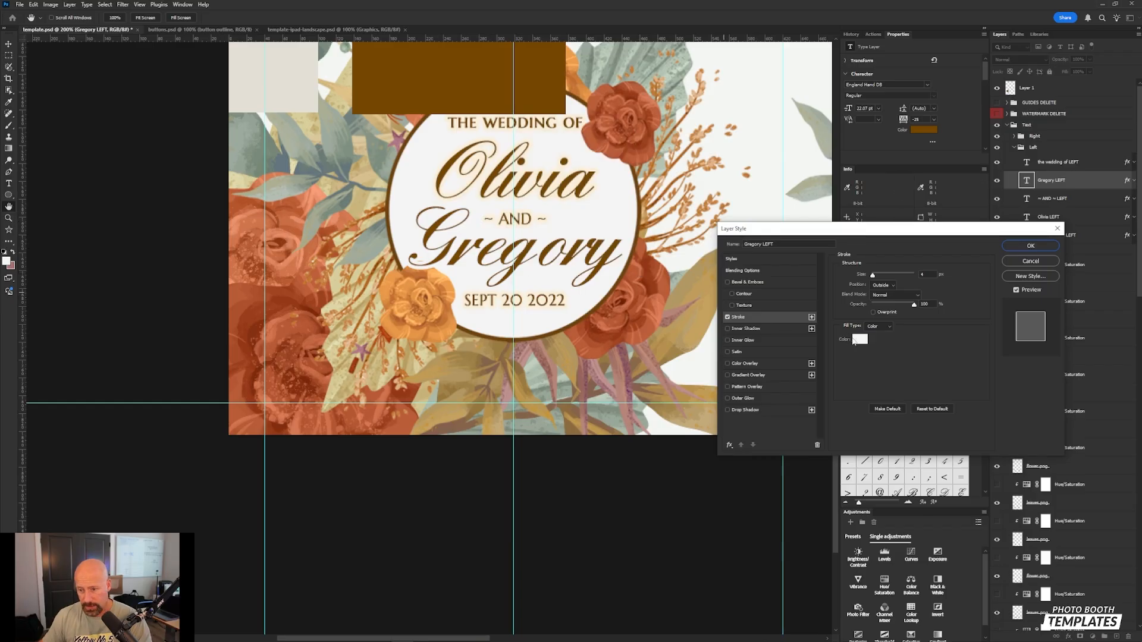
pyautogui.click(860, 339)
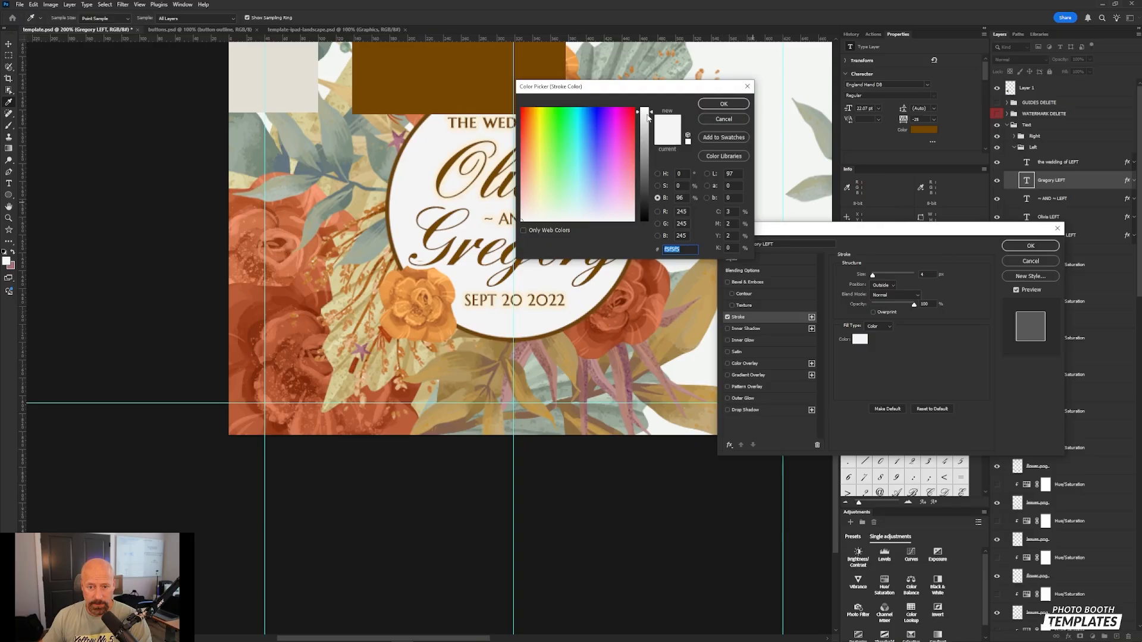
pyautogui.moveTo(649, 118)
pyautogui.mouseDown()
pyautogui.moveTo(650, 149)
pyautogui.moveTo(651, 138)
pyautogui.mouseUp()
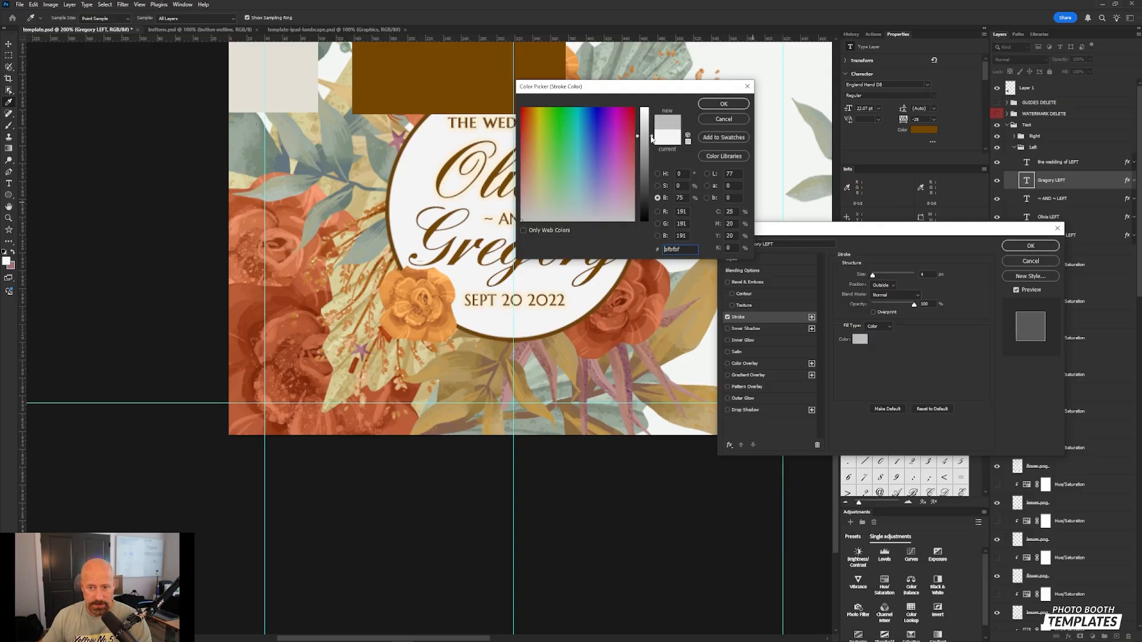
pyautogui.click(723, 104)
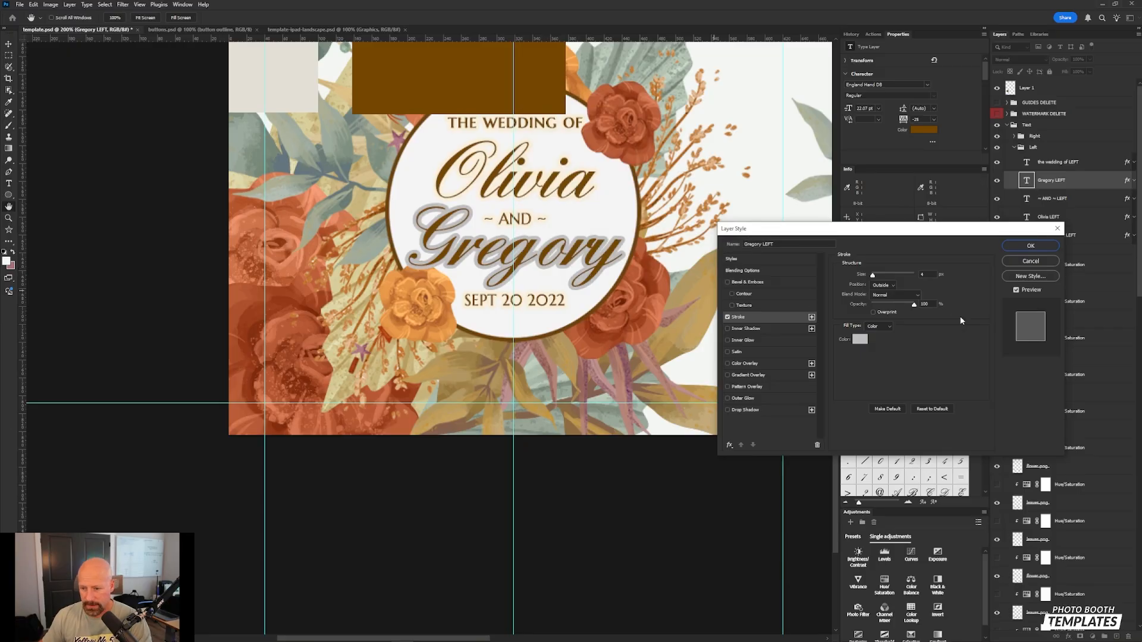
# - Set the name text's stroke to brown 744700, sampled from the lettering, and lower the stroke opacity to about 16%
pyautogui.click(859, 339)
pyautogui.click(642, 135)
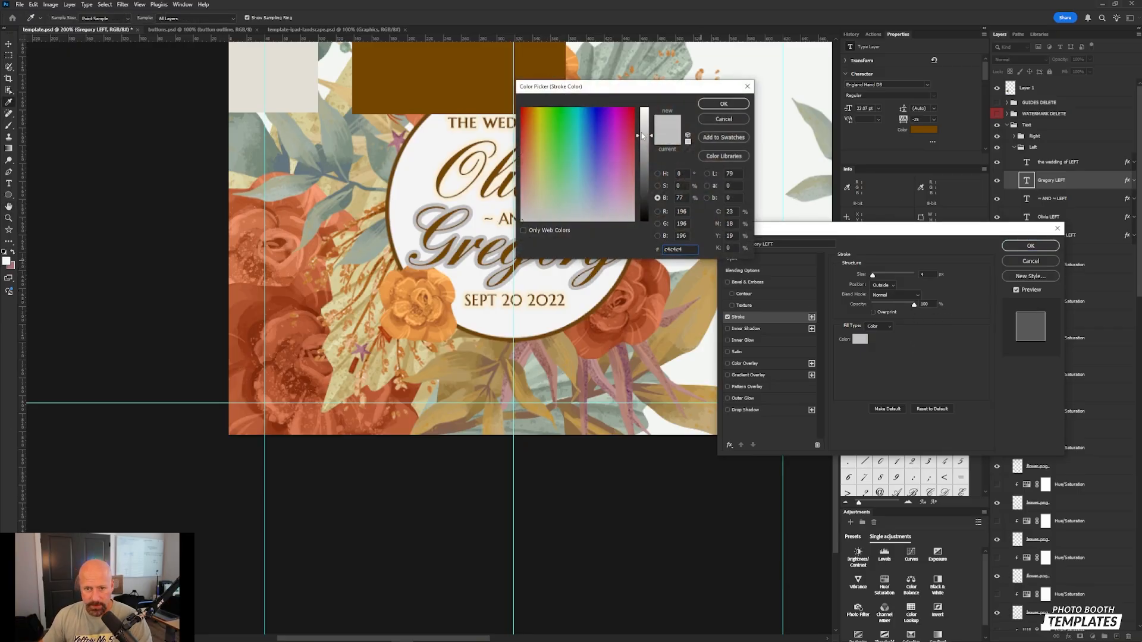
pyautogui.moveTo(642, 135); pyautogui.dragTo(648, 110)
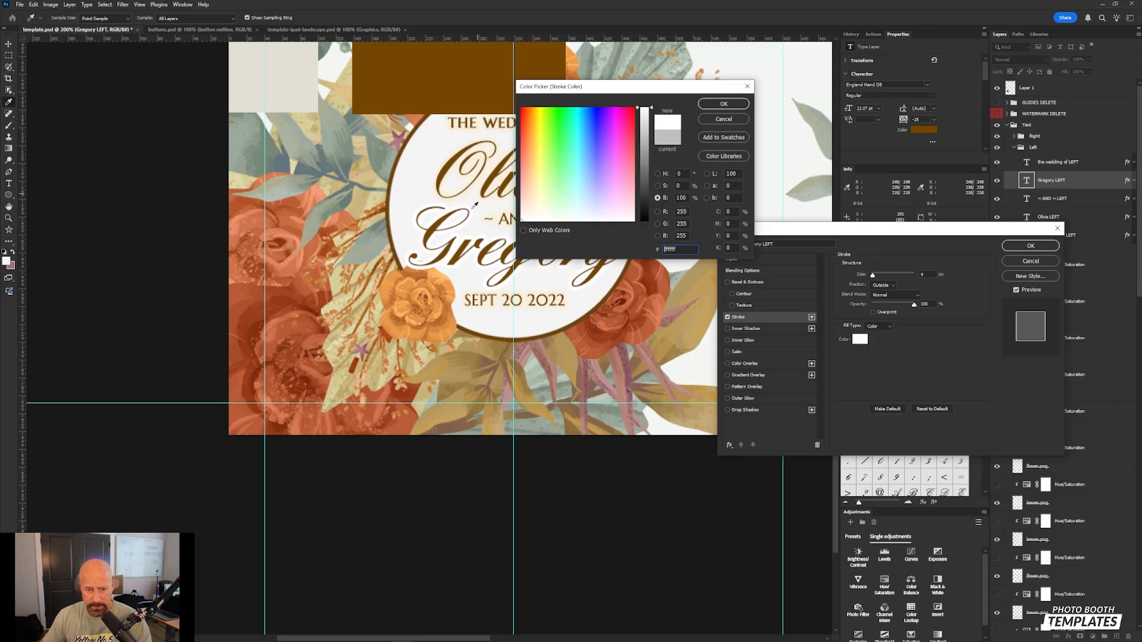
pyautogui.click(451, 216)
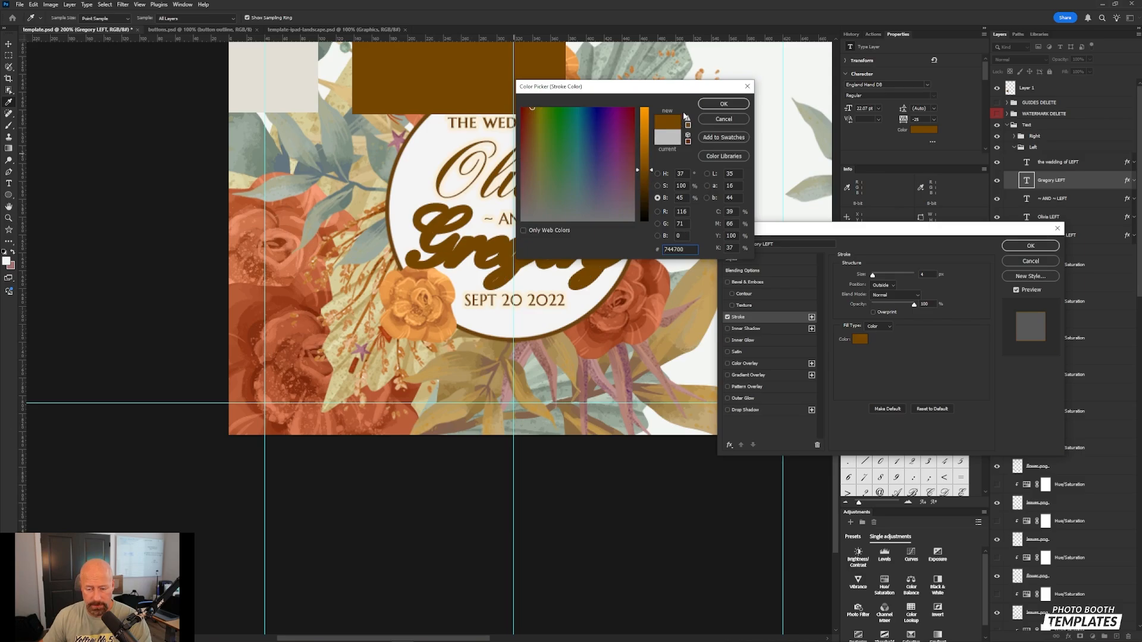
pyautogui.moveTo(650, 172); pyautogui.dragTo(663, 115)
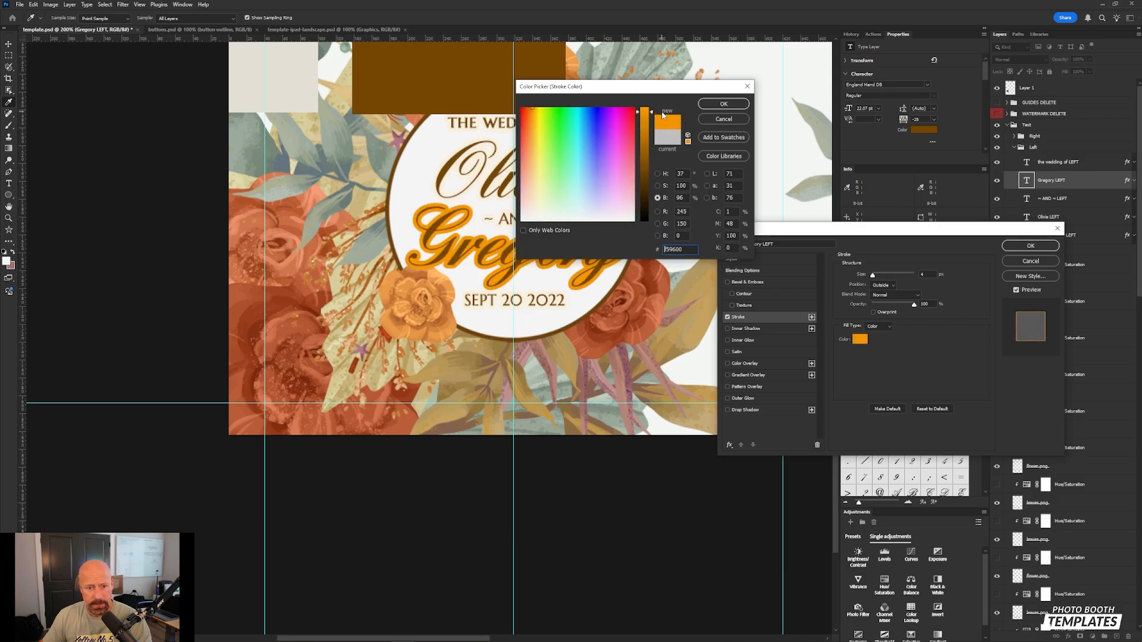
pyautogui.click(644, 163)
pyautogui.click(429, 223)
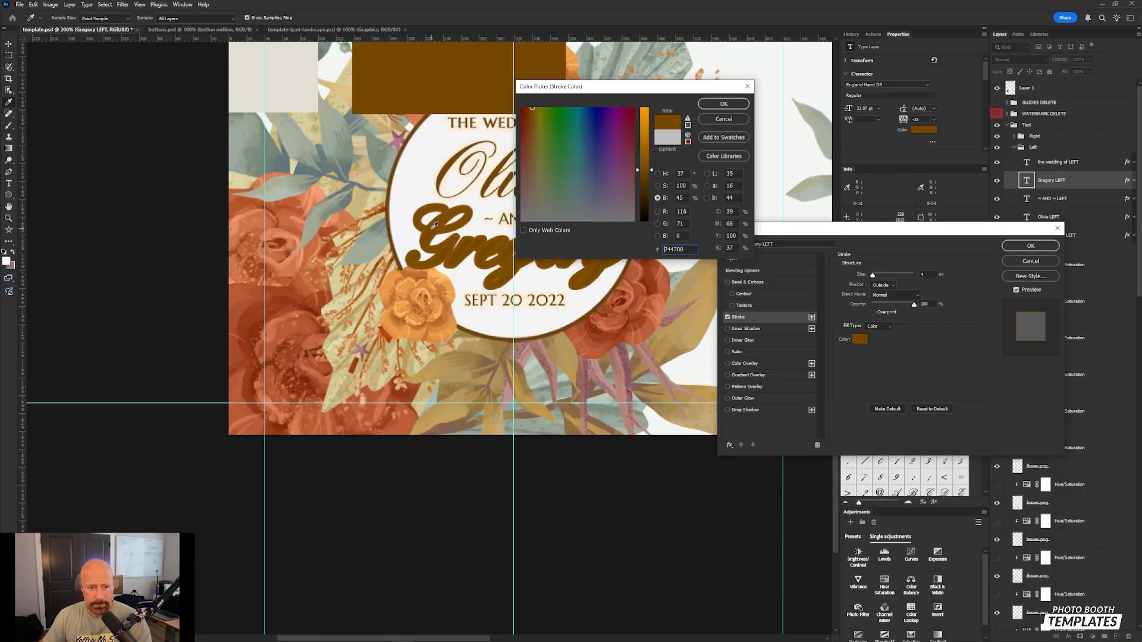
pyautogui.click(724, 104)
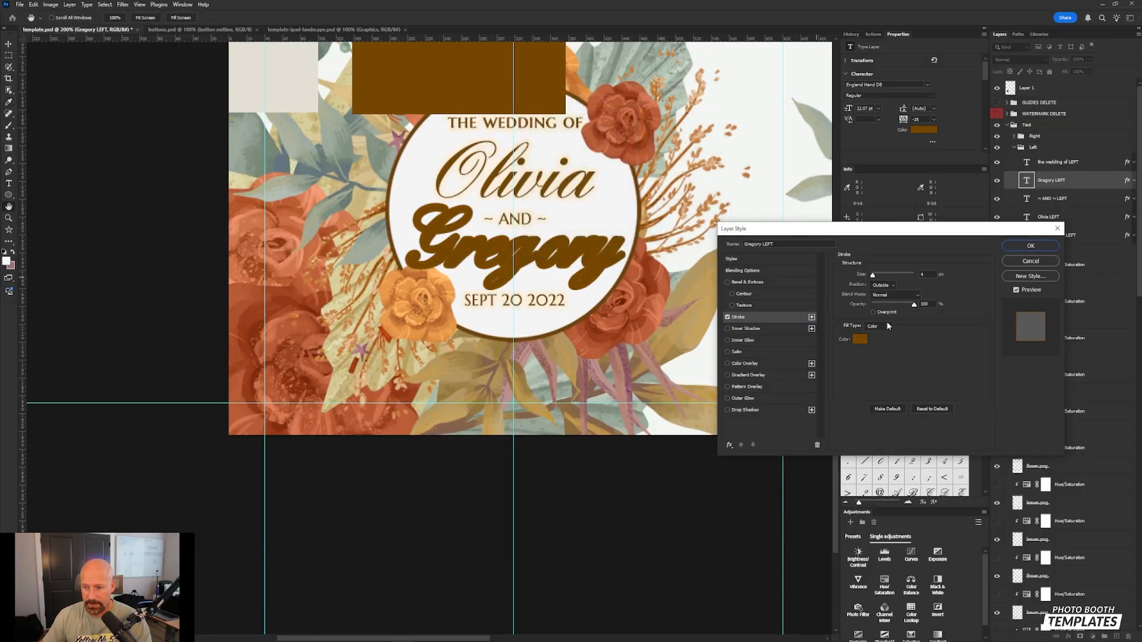
pyautogui.moveTo(912, 306); pyautogui.dragTo(879, 300)
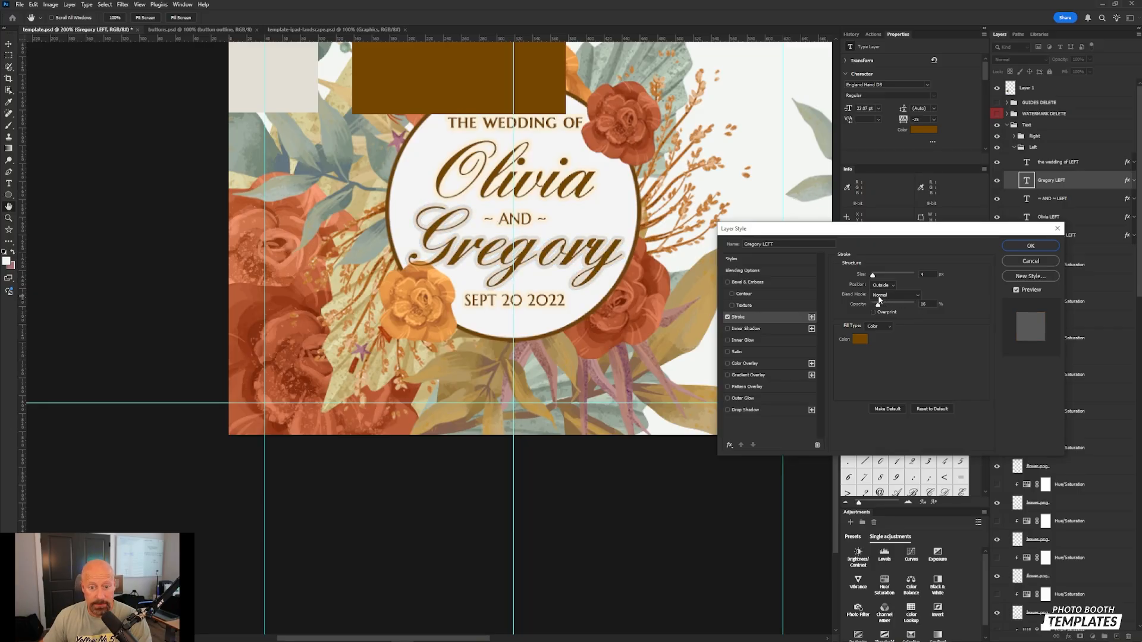
pyautogui.click(1030, 246)
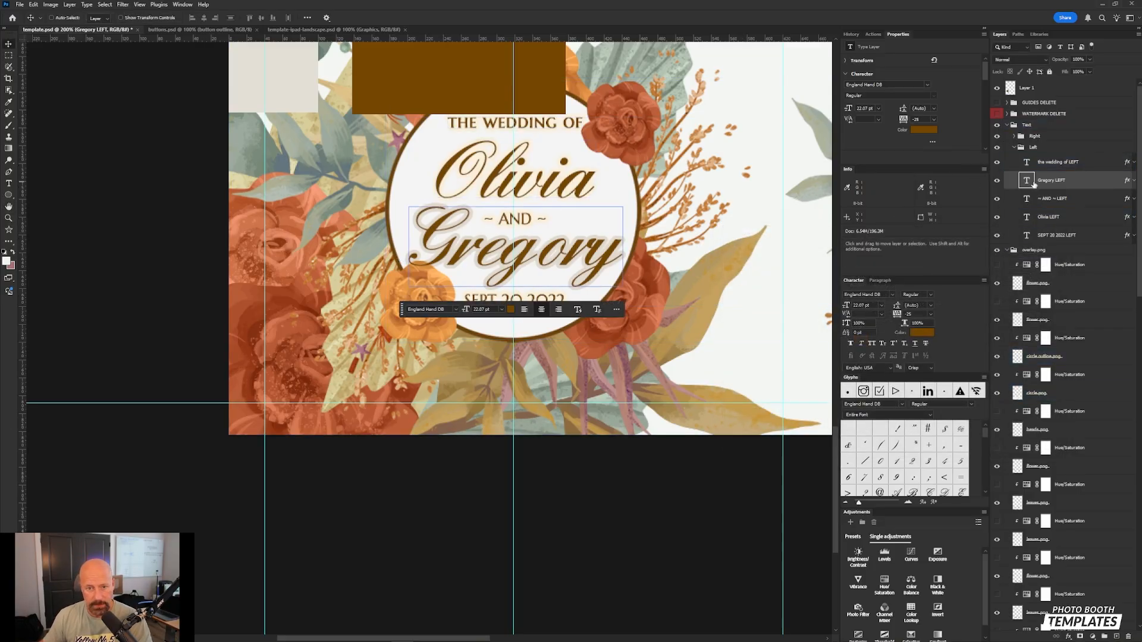
# - Copy the groom's name text's layer style and paste it onto all five text layers in the Left group
pyautogui.rightClick(1087, 188)
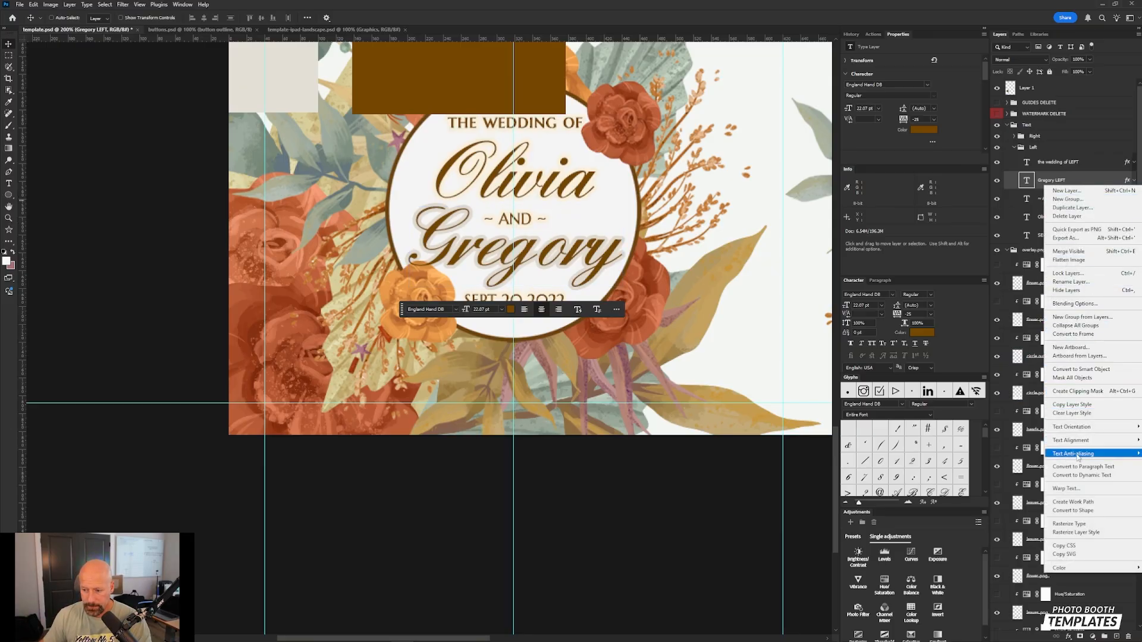
pyautogui.click(1075, 405)
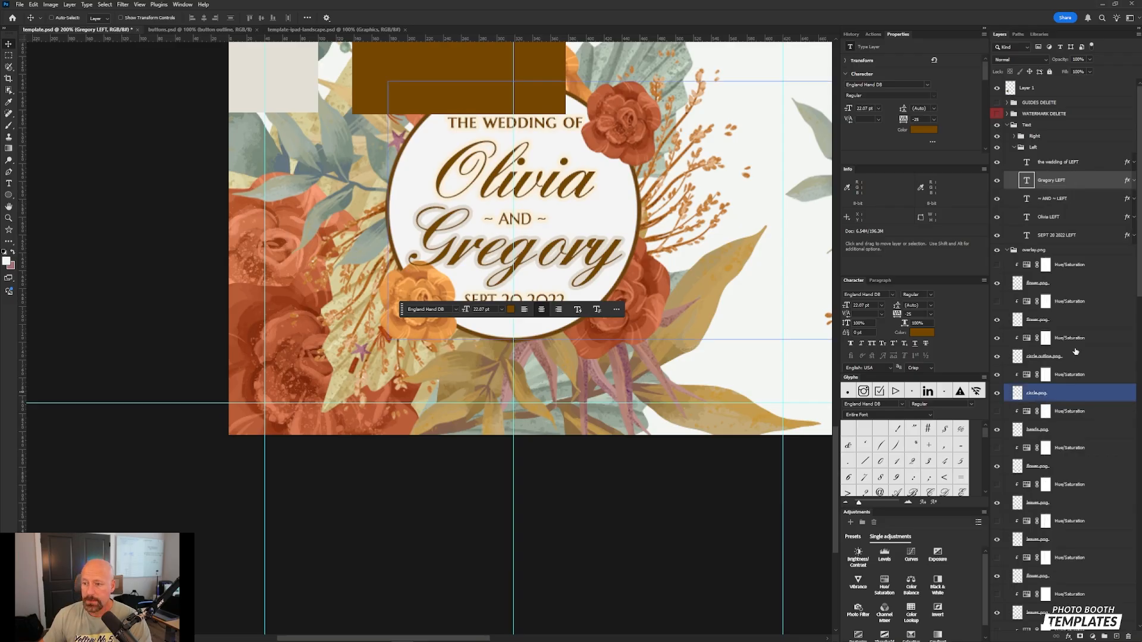
pyautogui.click(1056, 160)
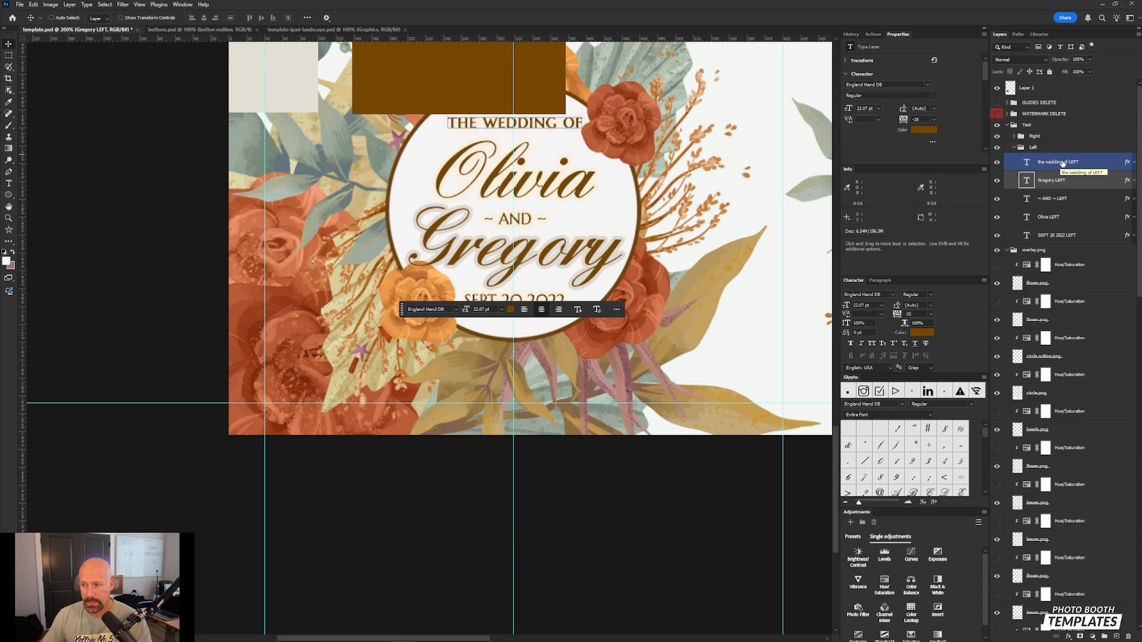
pyautogui.keyDown('shift'); pyautogui.click(1083, 235); pyautogui.keyUp('shift')
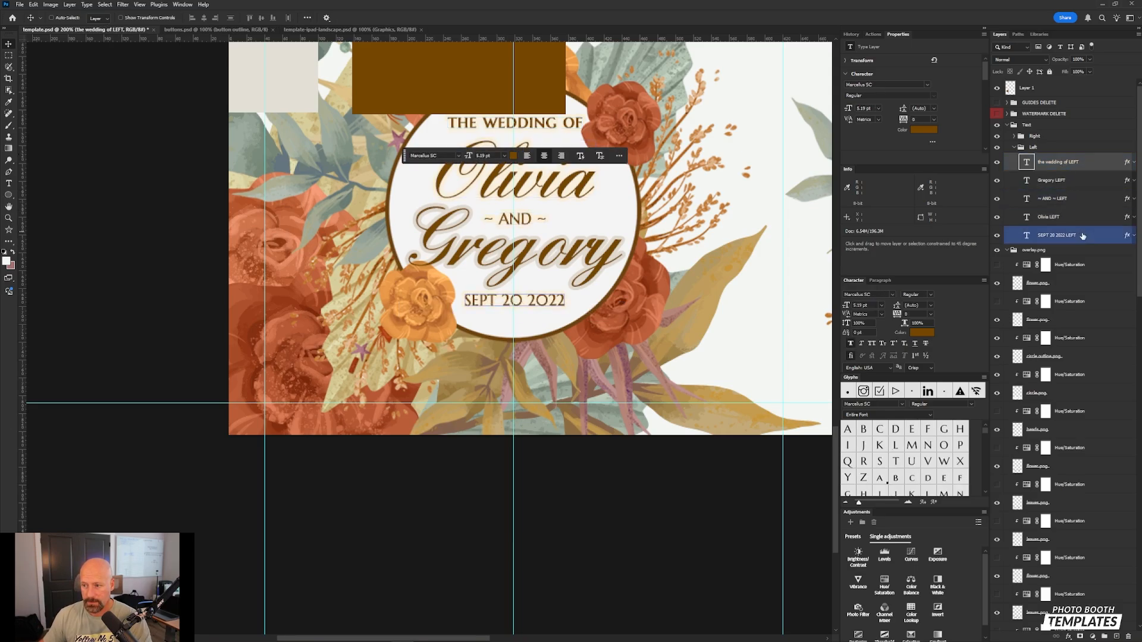
pyautogui.rightClick(1086, 222)
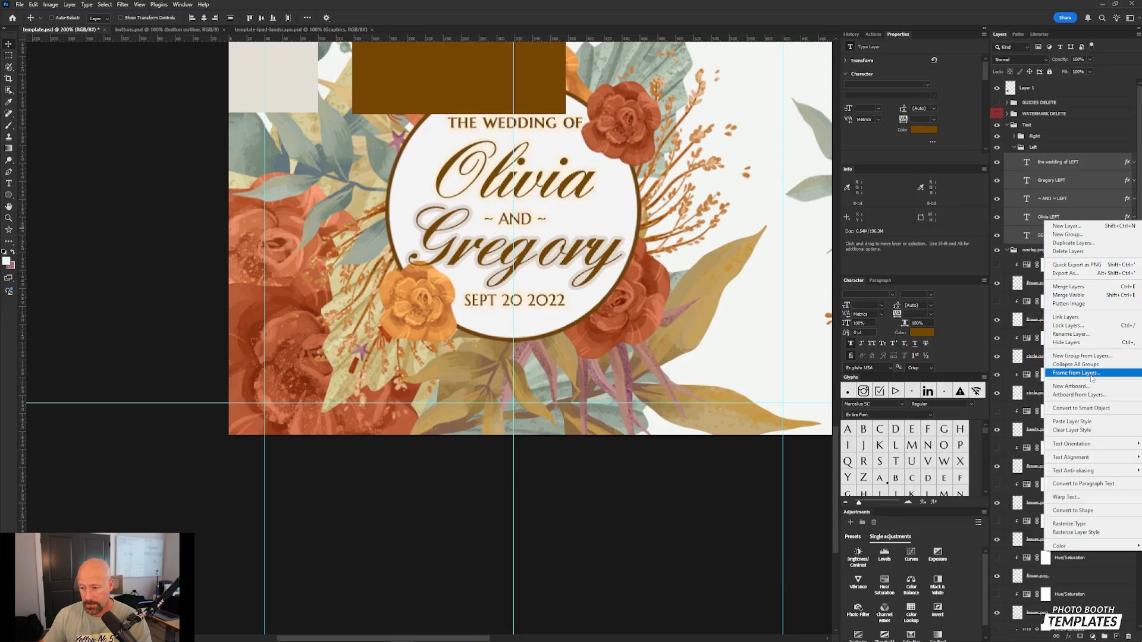
pyautogui.click(1089, 422)
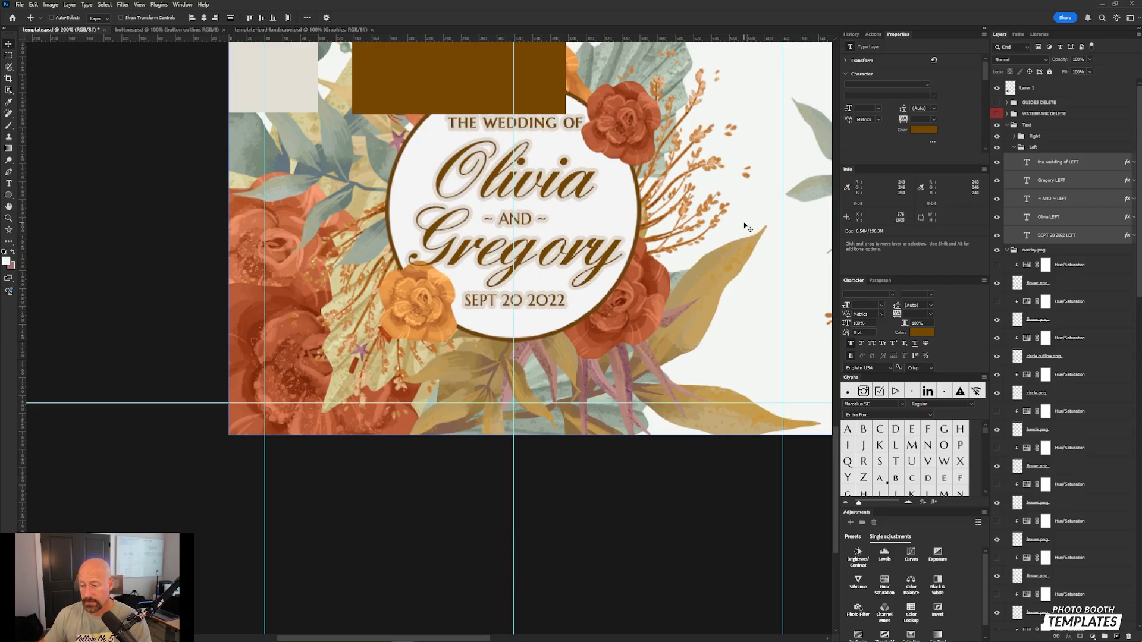
# - Move the Layer 1 colour swatches over the Photo 3 frames, just above the two floral circles
pyautogui.keyDown('ctrl'); pyautogui.click(624, 200); pyautogui.keyUp('ctrl')
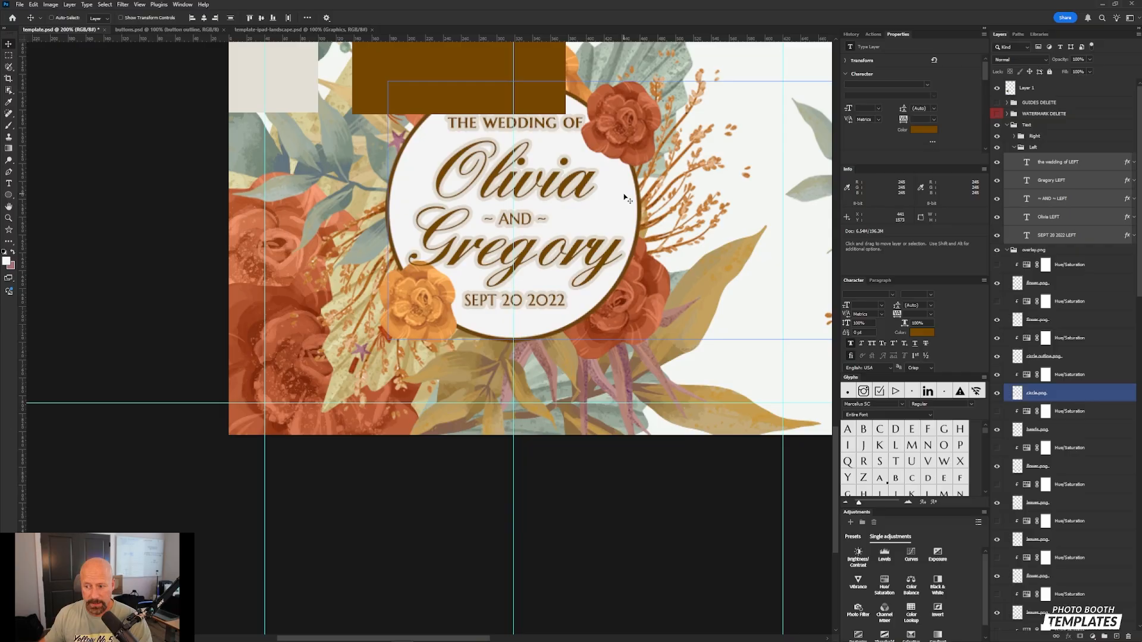
pyautogui.keyDown('ctrl'); pyautogui.click(690, 202); pyautogui.keyUp('ctrl')
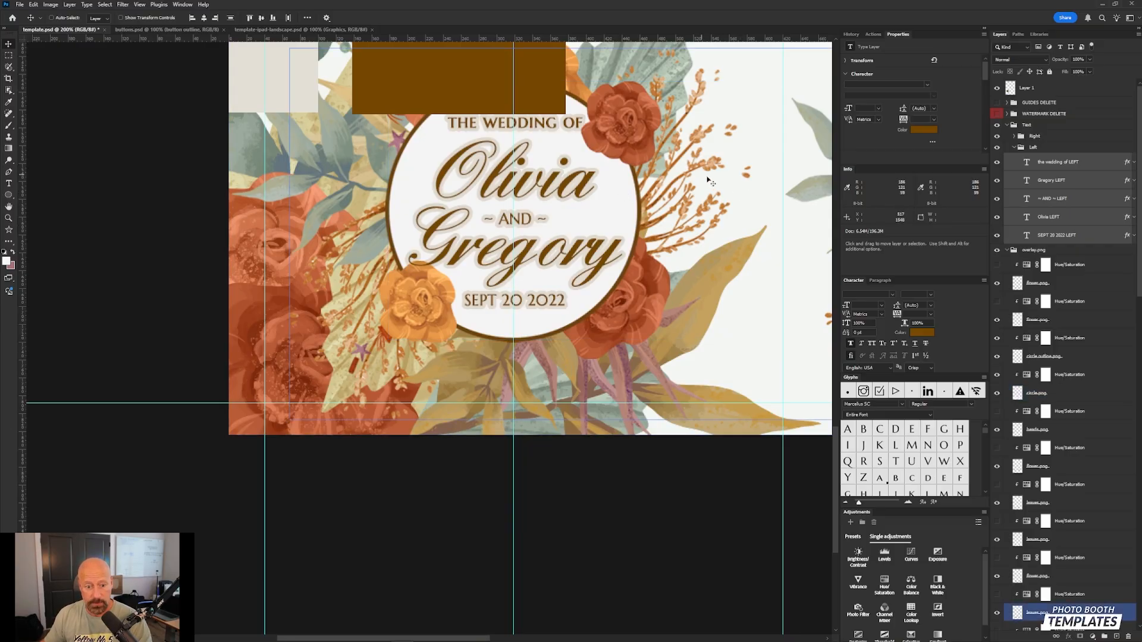
pyautogui.moveTo(711, 181); pyautogui.dragTo(619, 370)
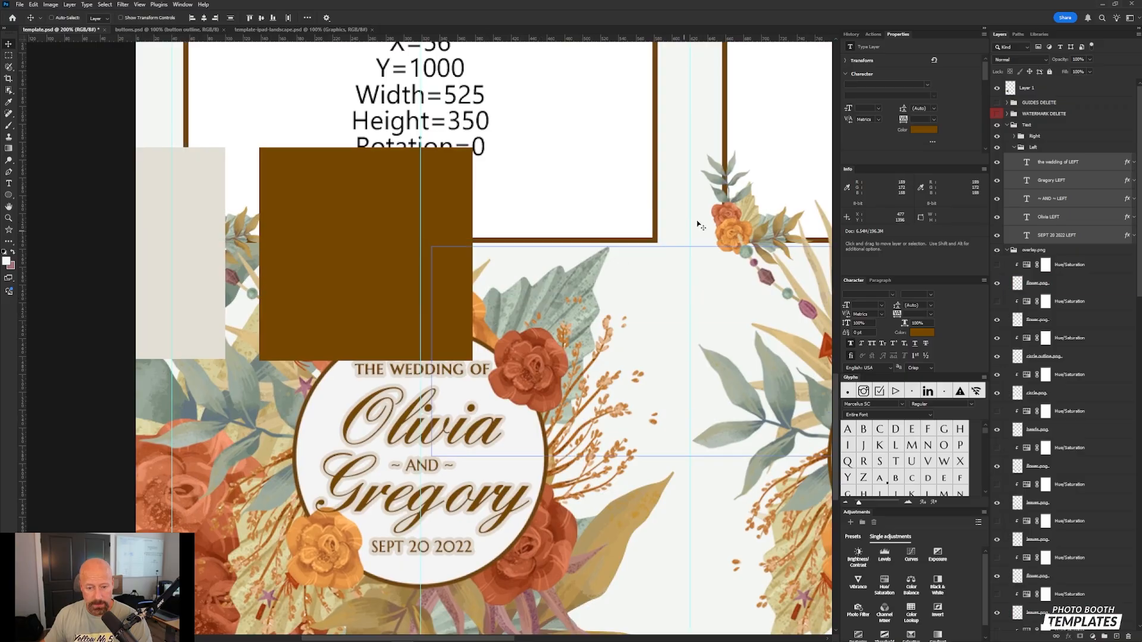
pyautogui.hotkey('ctrl', '0')
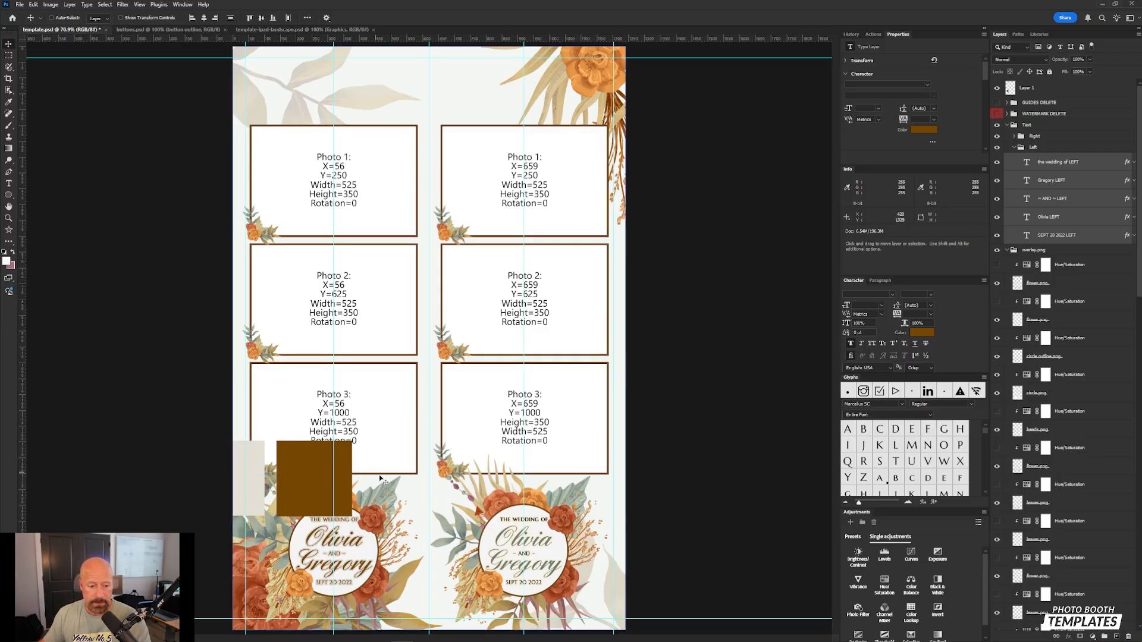
pyautogui.click(1041, 88)
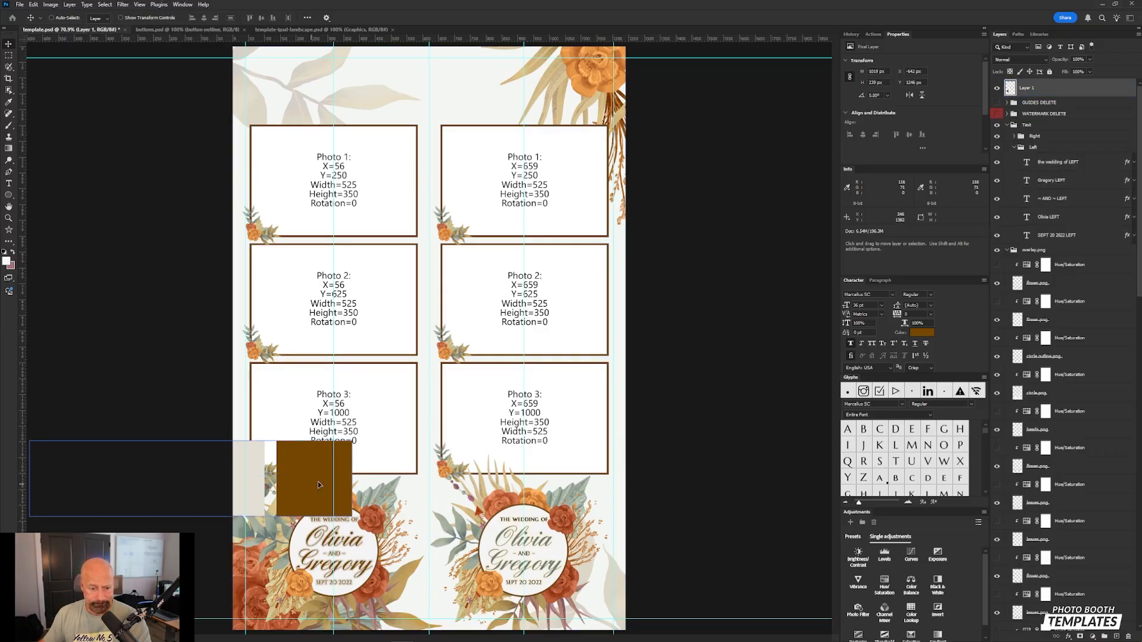
pyautogui.moveTo(312, 488); pyautogui.dragTo(558, 445)
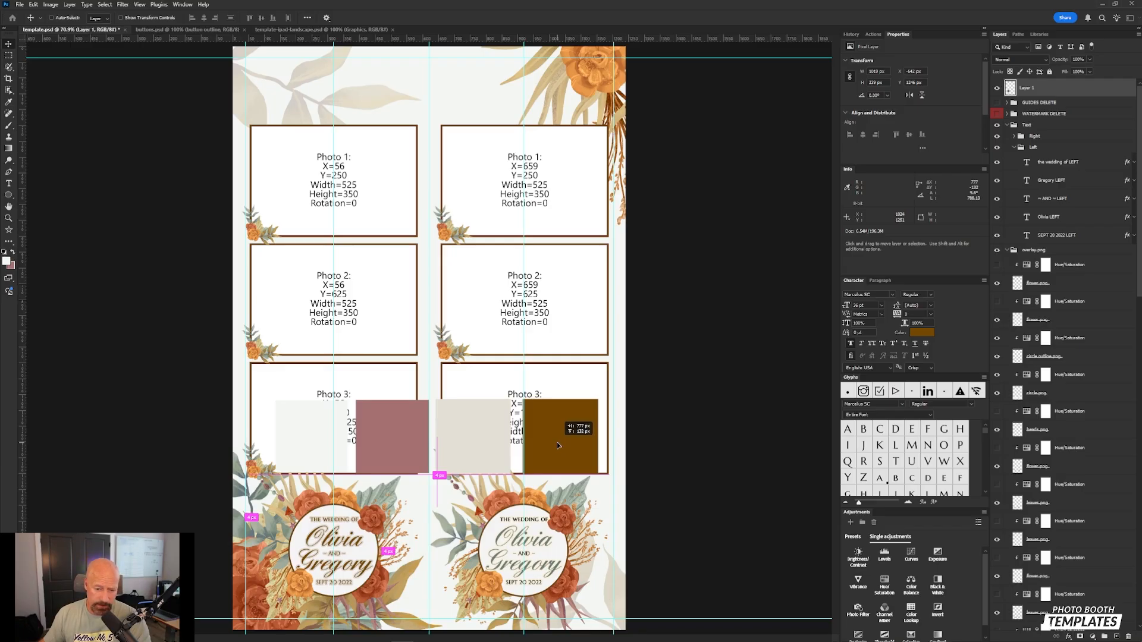
pyautogui.moveTo(558, 445); pyautogui.dragTo(559, 446)
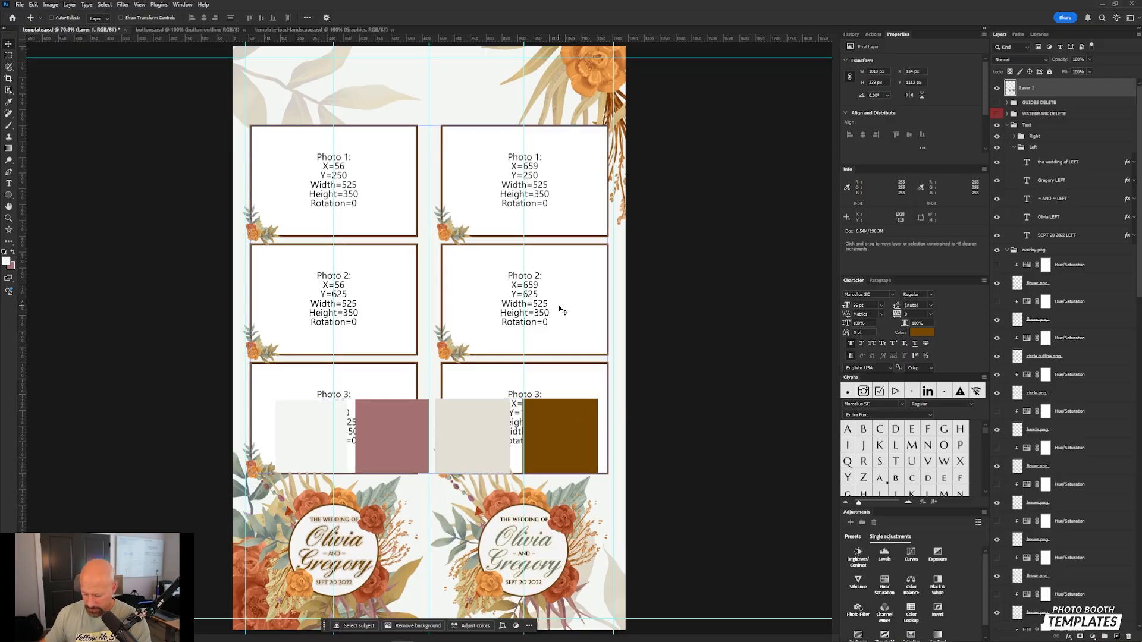
# - Select the overlay's two orange flower layers, at the upper and lower edges of the wedding text circles
pyautogui.hotkey('ctrl', '+')
pyautogui.hotkey('ctrl', '+')
pyautogui.moveTo(626, 559); pyautogui.dragTo(576, 243)
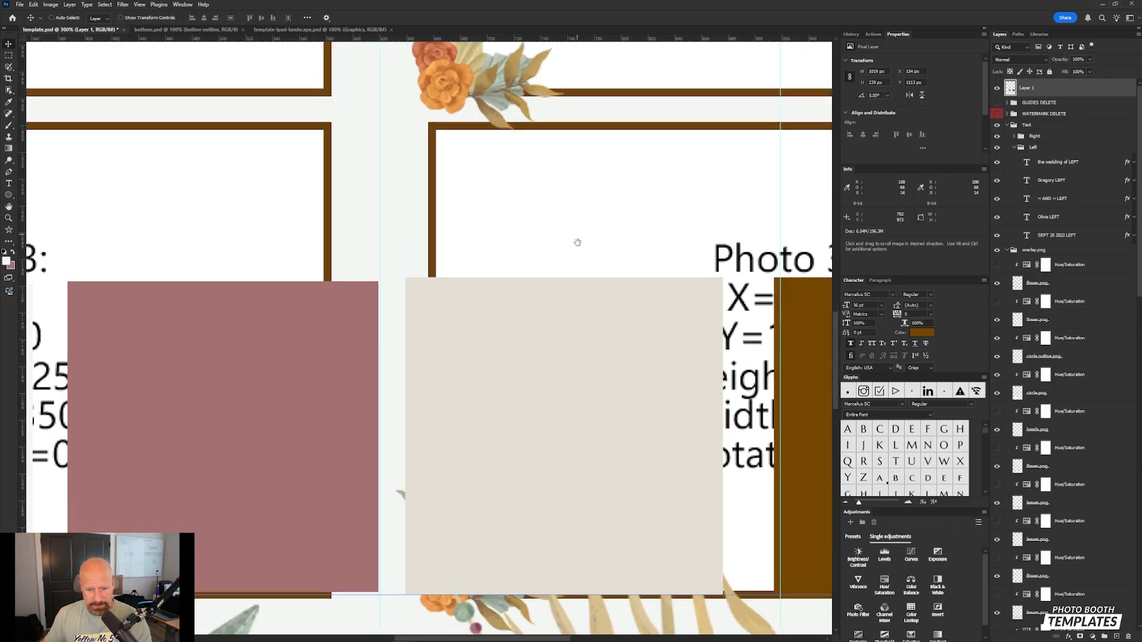
pyautogui.moveTo(598, 379); pyautogui.dragTo(571, 1)
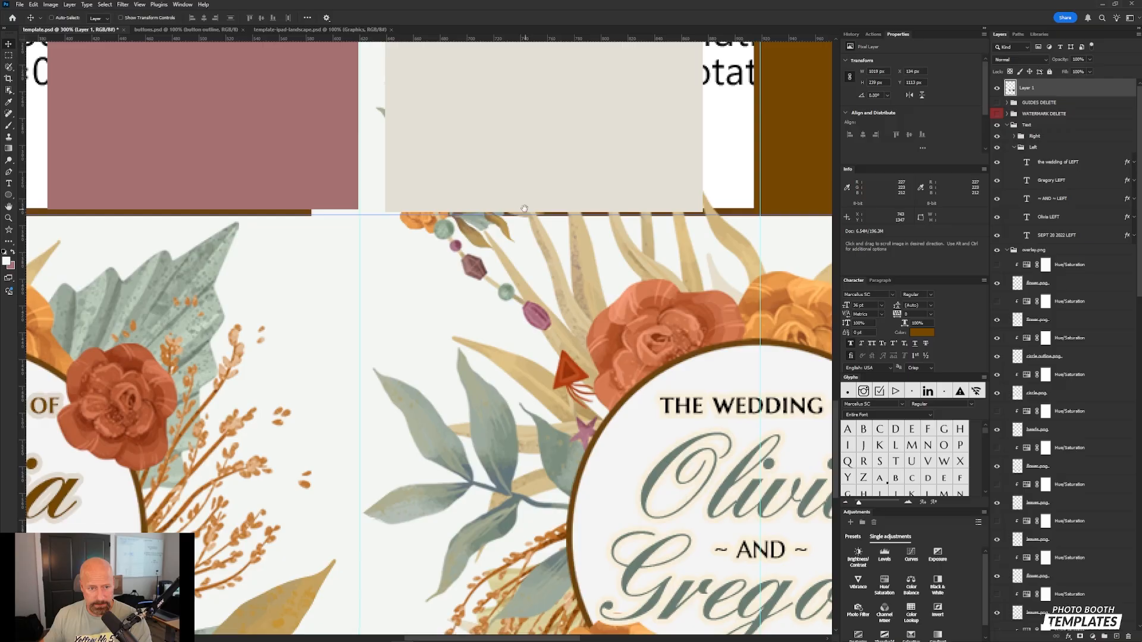
pyautogui.moveTo(523, 208); pyautogui.dragTo(423, 174)
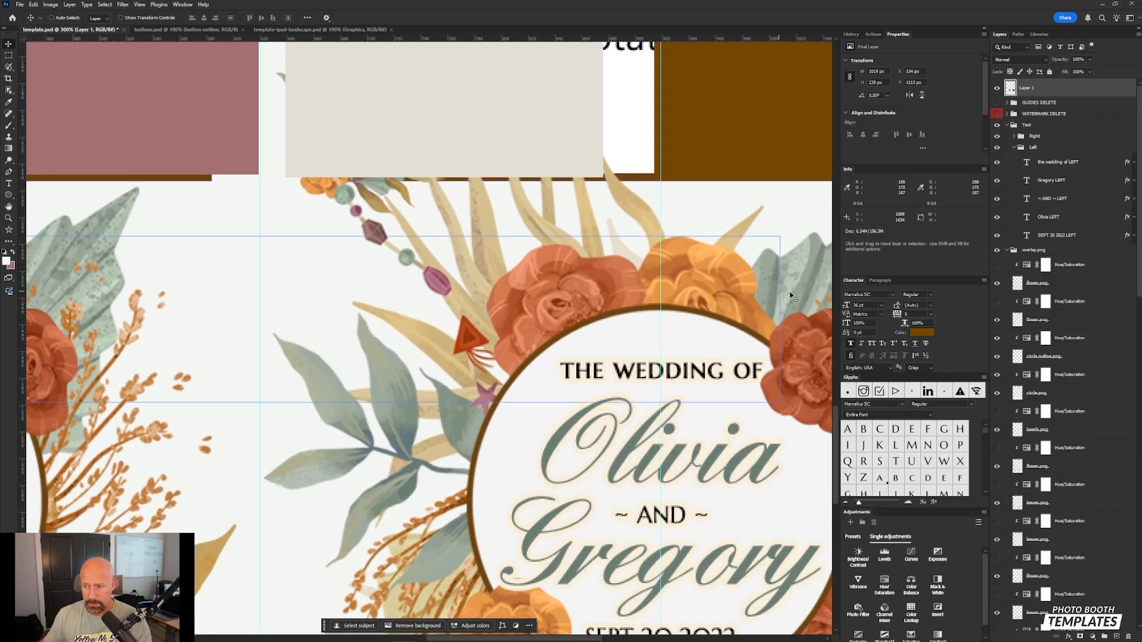
pyautogui.scroll(-3, 1053, 333)
pyautogui.click(1056, 324)
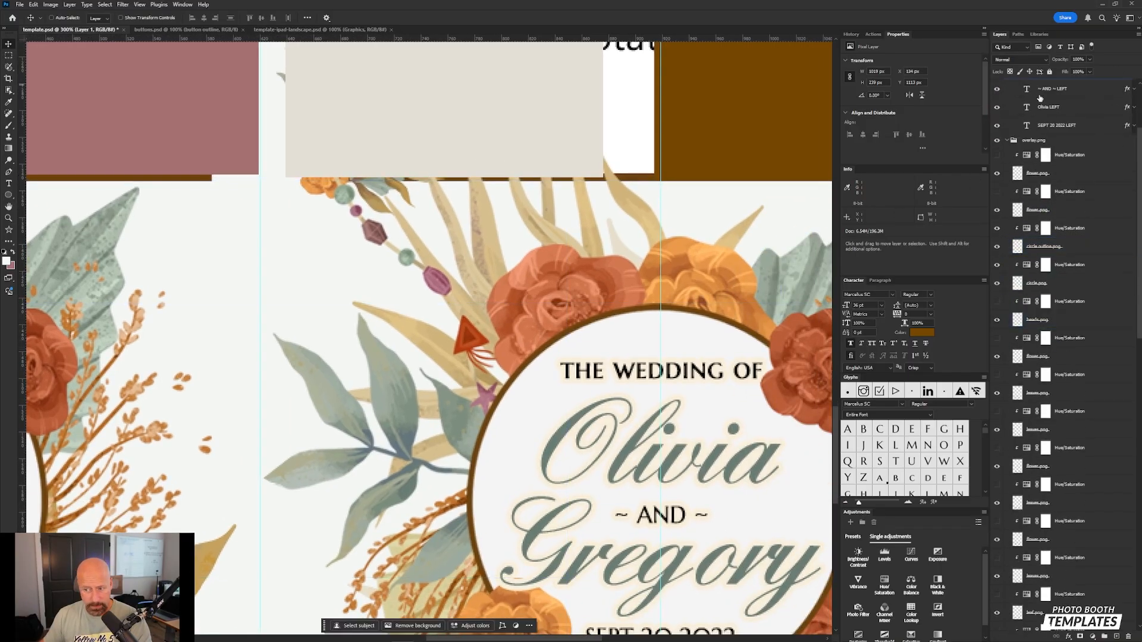
pyautogui.click(1019, 171)
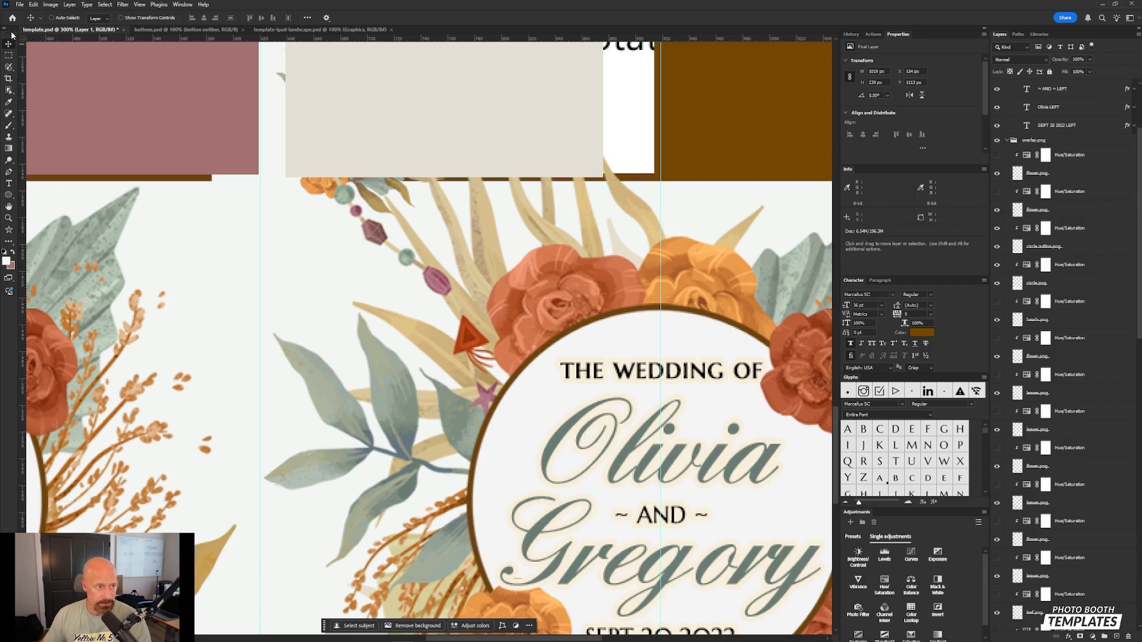
pyautogui.click(52, 19)
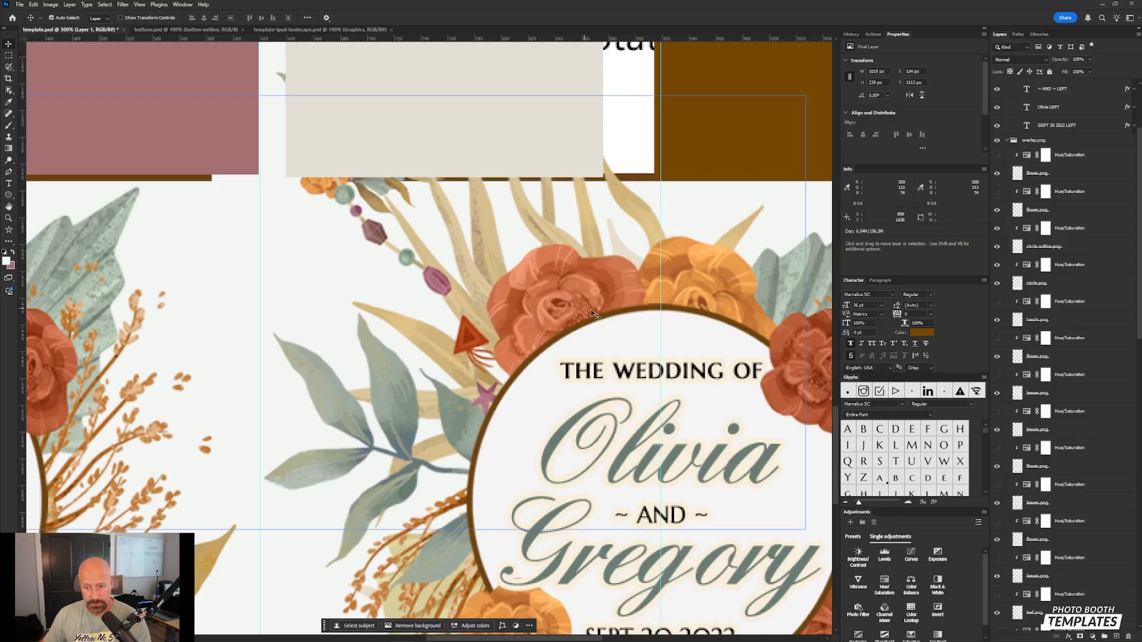
pyautogui.click(687, 284)
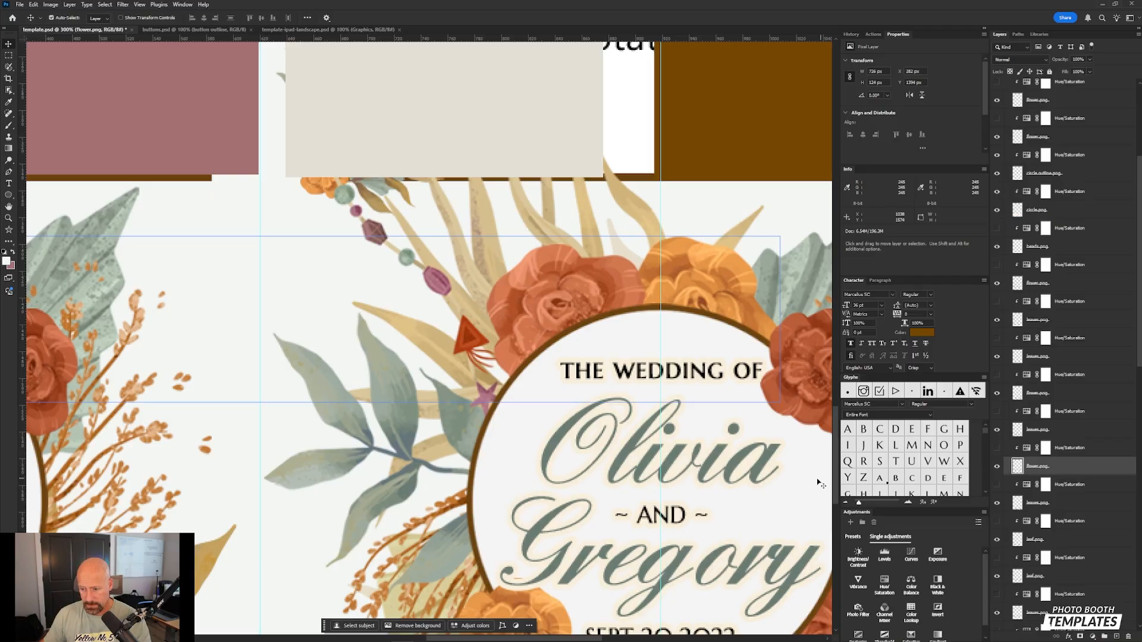
pyautogui.keyDown('shift'); pyautogui.click(497, 608); pyautogui.keyUp('shift')
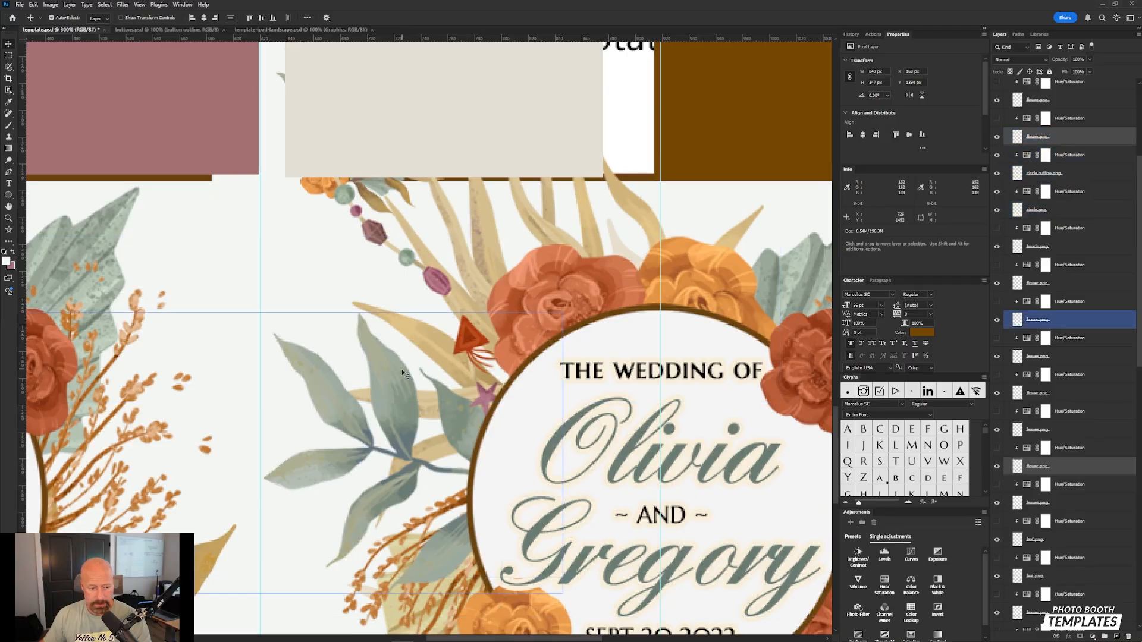
pyautogui.moveTo(402, 439); pyautogui.dragTo(617, 355)
pyautogui.moveTo(55, 387); pyautogui.dragTo(459, 309)
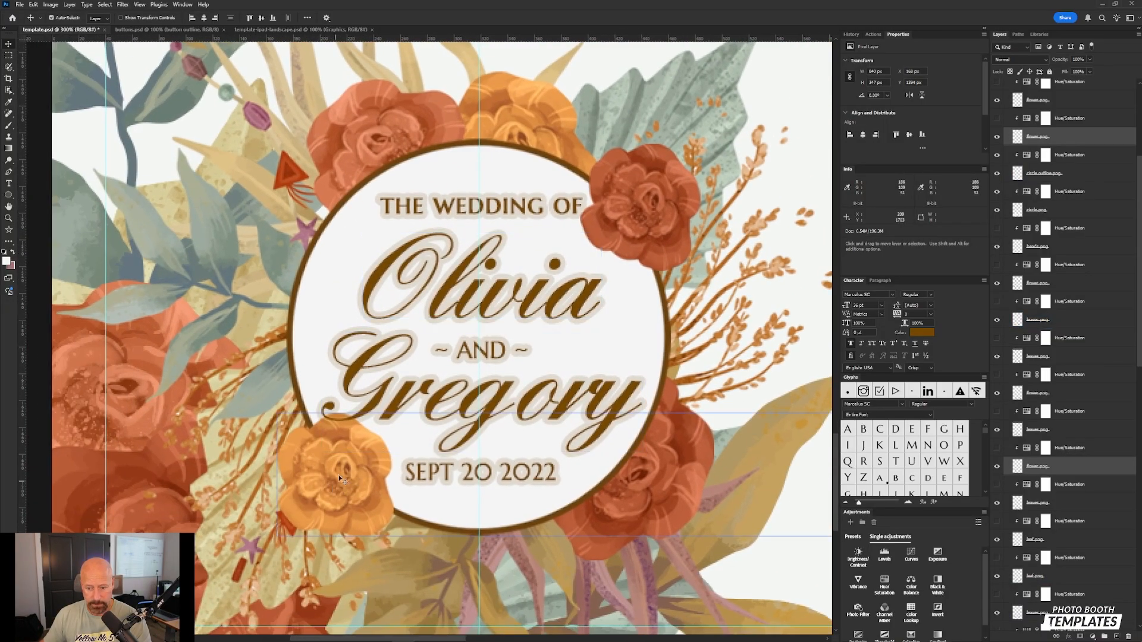
pyautogui.click(513, 126)
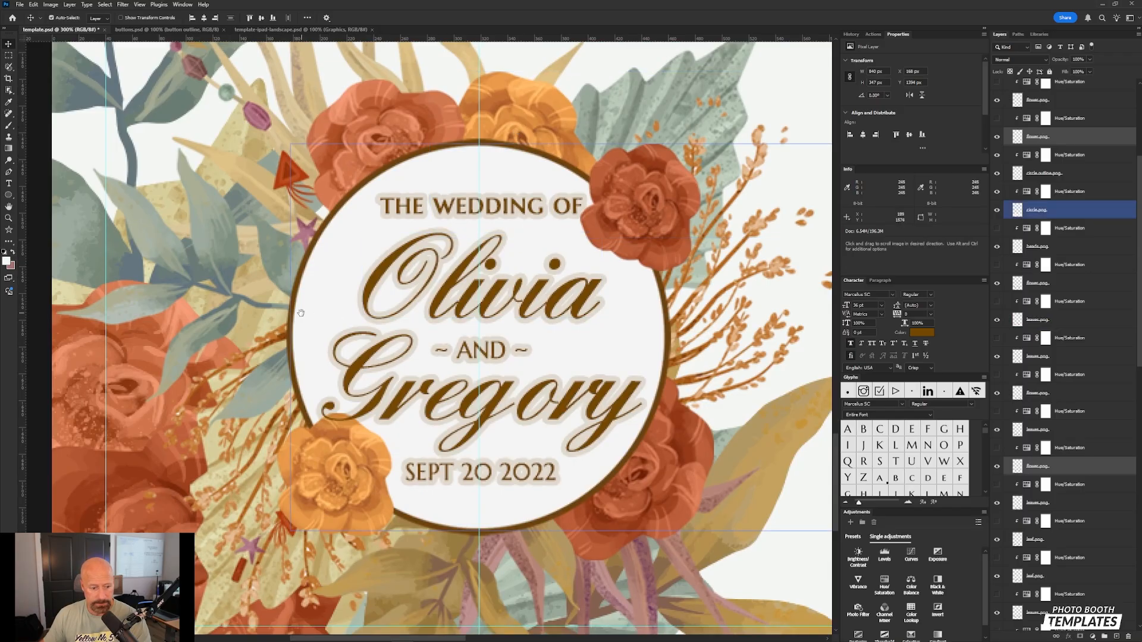
# - Add the large orange flower in the page's upper-right corner to the selected flower layers
pyautogui.moveTo(226, 145); pyautogui.dragTo(367, 438)
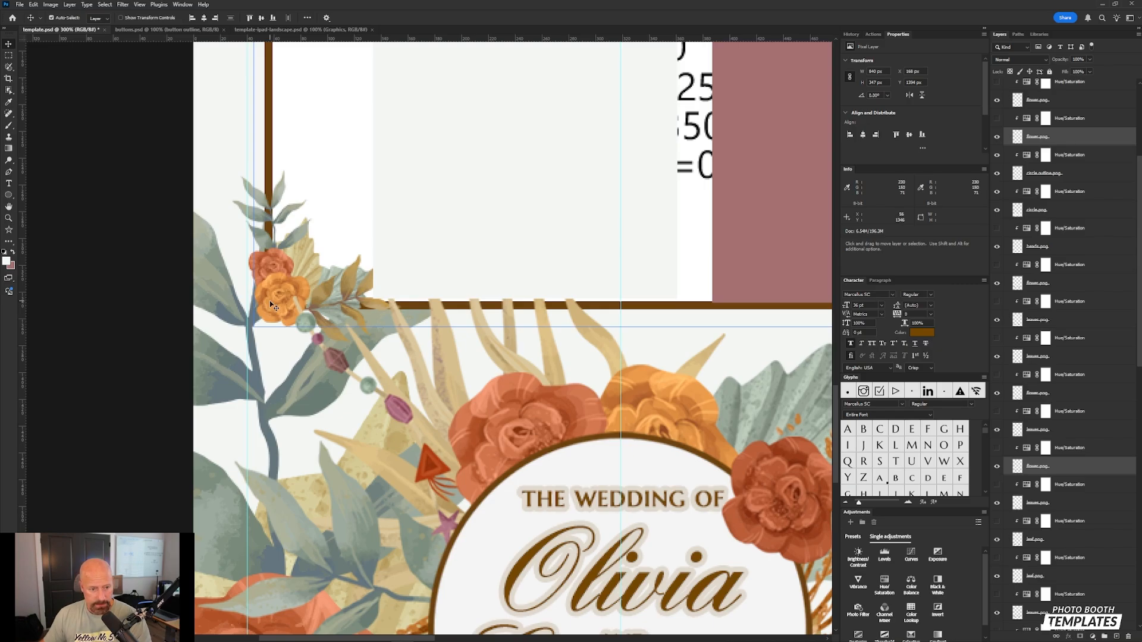
pyautogui.moveTo(409, 237); pyautogui.dragTo(518, 632)
pyautogui.moveTo(818, 53); pyautogui.dragTo(594, 443)
pyautogui.moveTo(562, 45); pyautogui.dragTo(602, 596)
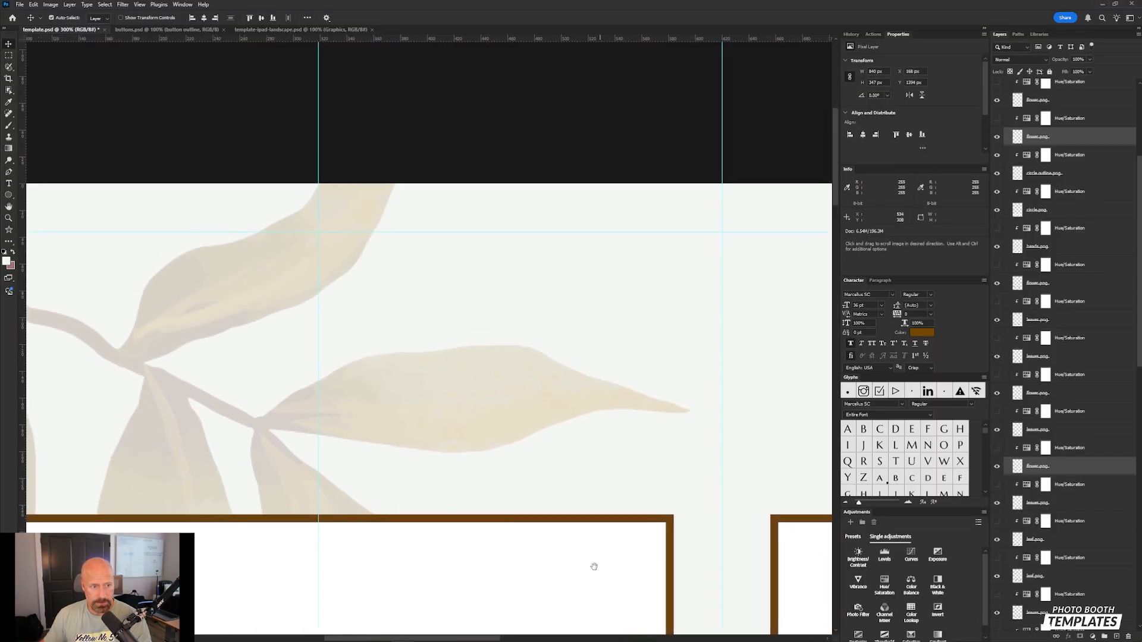
pyautogui.moveTo(797, 538); pyautogui.dragTo(229, 361)
pyautogui.moveTo(635, 374); pyautogui.dragTo(387, 547)
pyautogui.moveTo(656, 309); pyautogui.dragTo(545, 292)
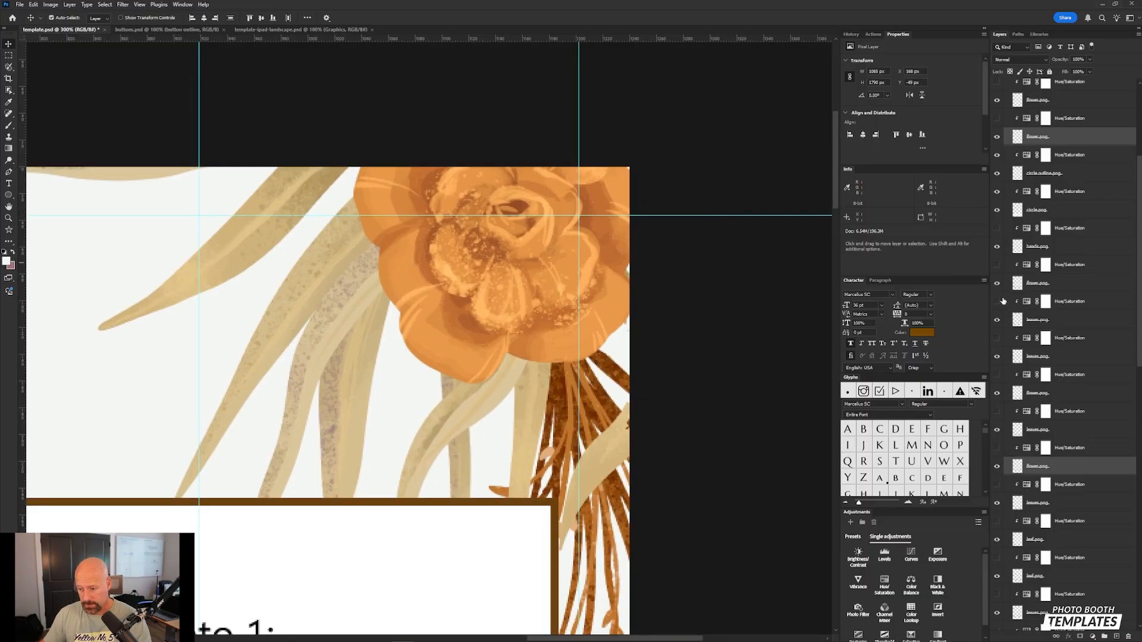
# - Convert the selected orange flower layers from the overlay and background groups into a single smart object
pyautogui.scroll(-2, 1073, 435)
pyautogui.scroll(5, 1073, 438)
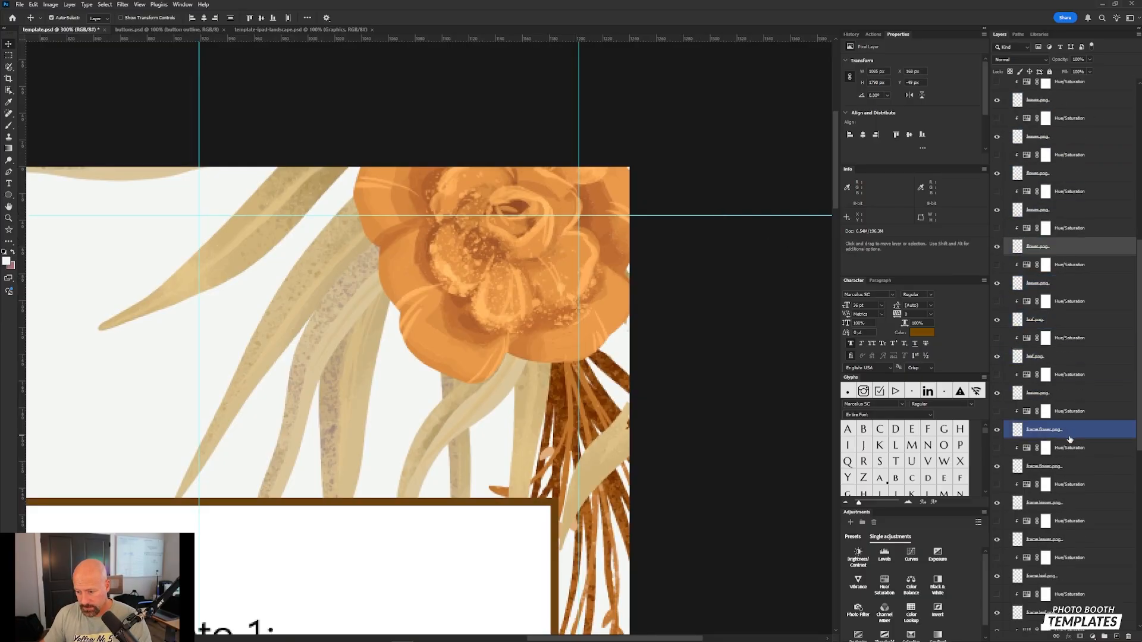
pyautogui.scroll(-7, 1086, 346)
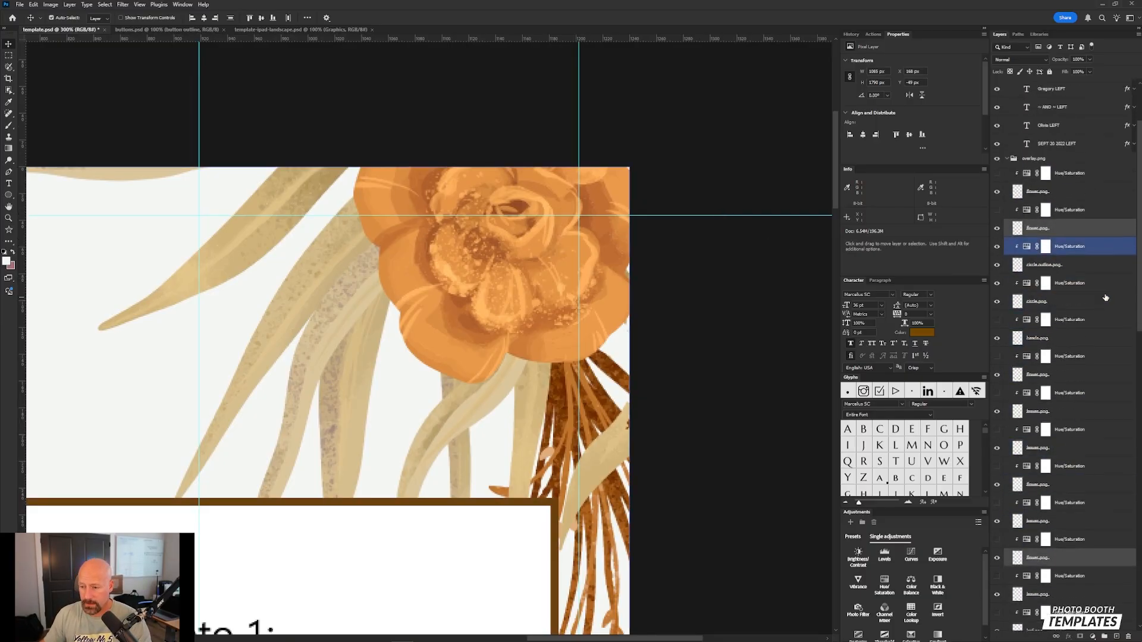
pyautogui.scroll(-10, 1107, 294)
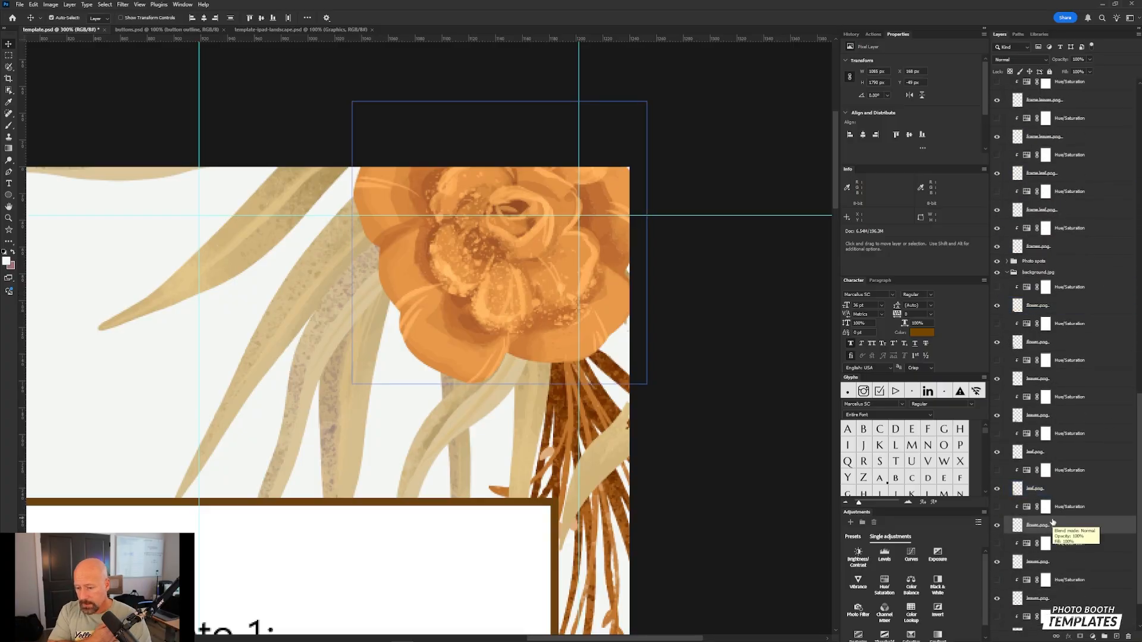
pyautogui.click(1083, 216)
pyautogui.scroll(10, 1086, 214)
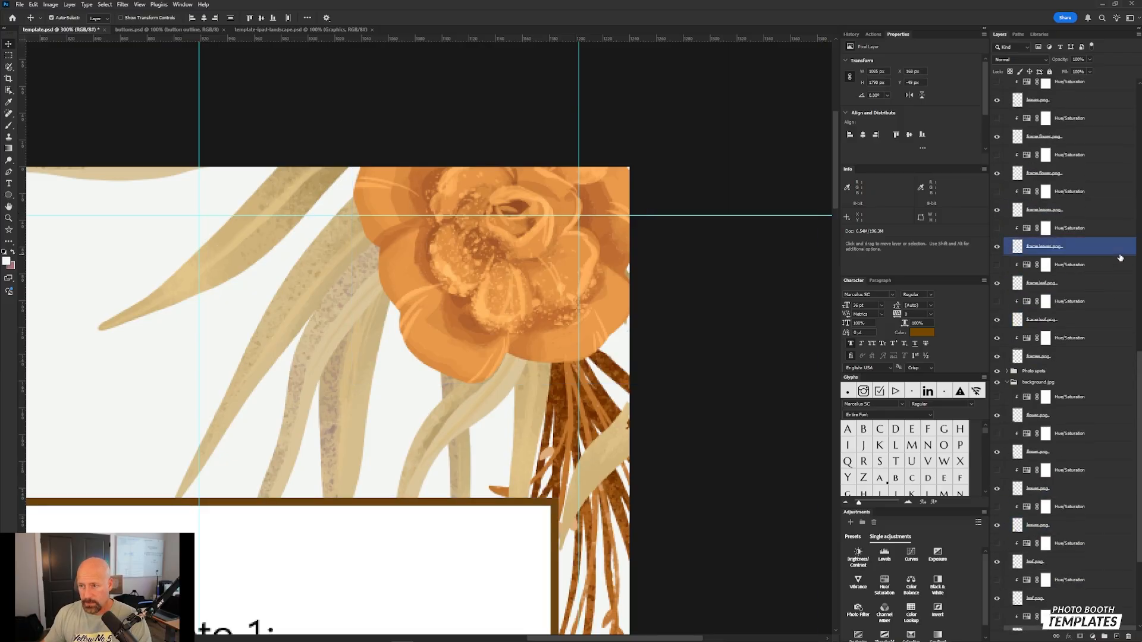
pyautogui.rightClick(1092, 211)
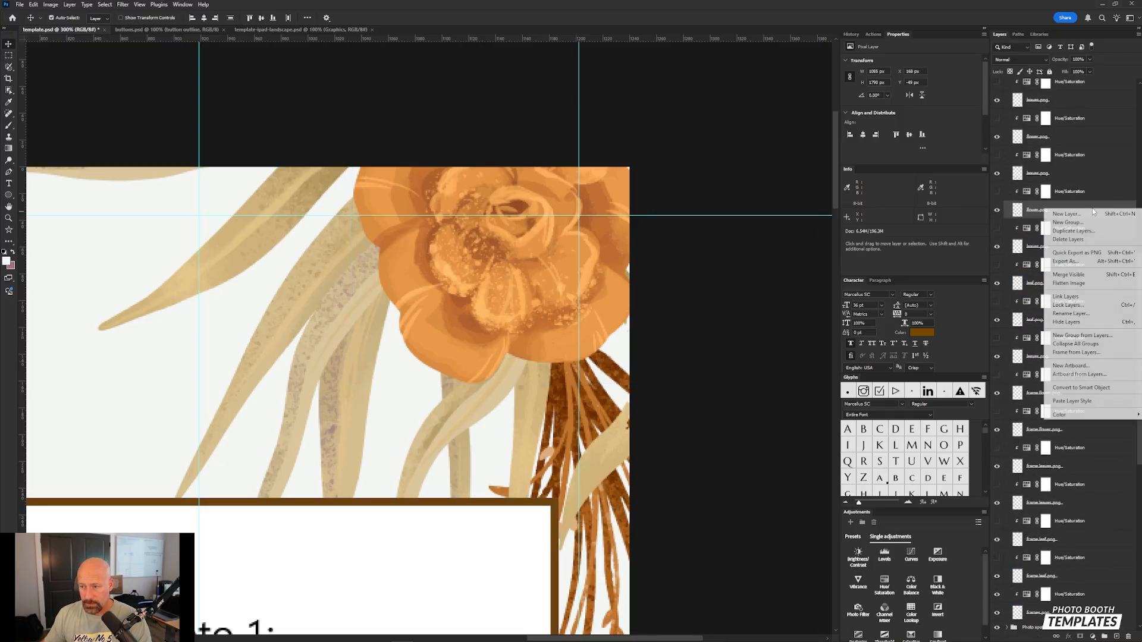
pyautogui.click(1097, 388)
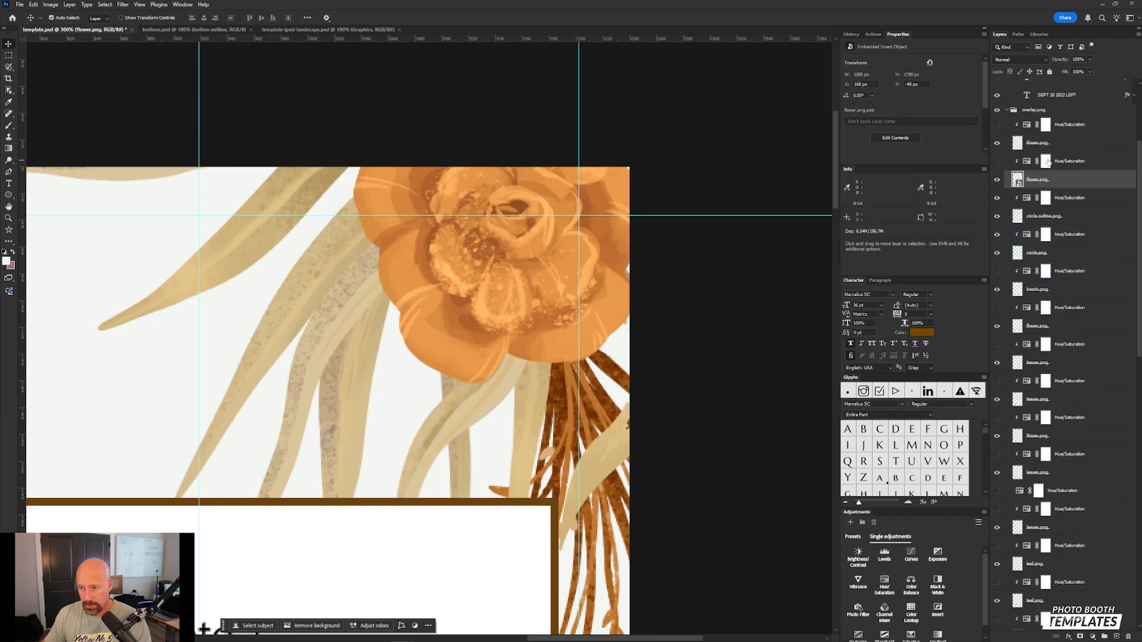
# - Turn on the Hue/Saturation layer above the flower smart object and move the Layer 1 swatches down against the left circle's flowers
pyautogui.click(1005, 163)
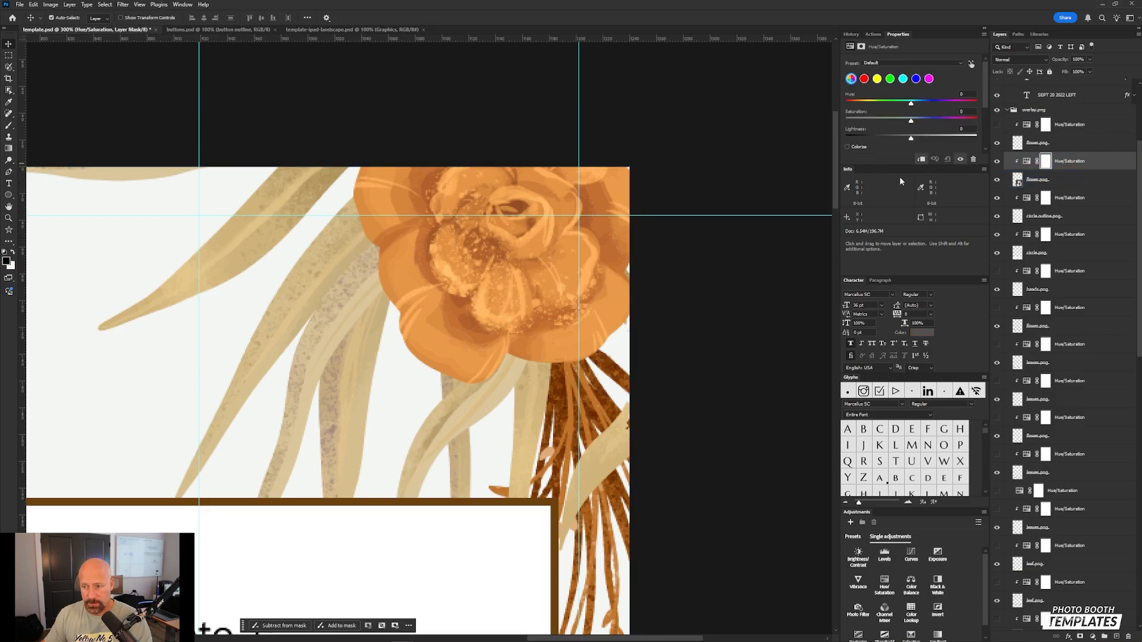
pyautogui.press('space')
pyautogui.moveTo(416, 557); pyautogui.dragTo(642, 151)
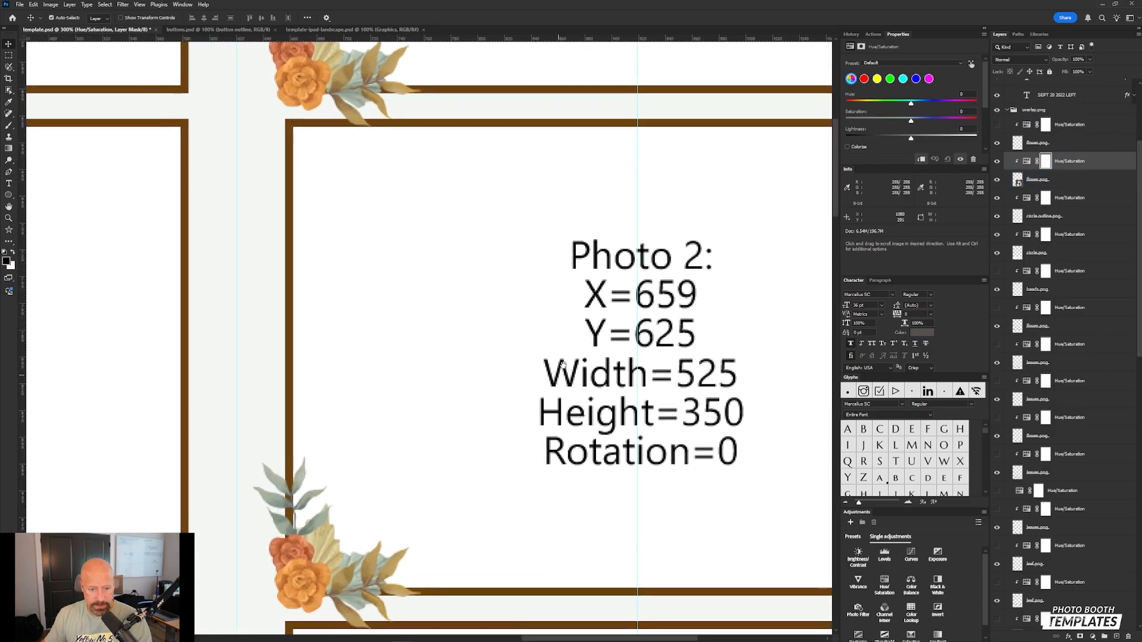
pyautogui.moveTo(562, 364); pyautogui.dragTo(648, 107)
pyautogui.moveTo(452, 535); pyautogui.dragTo(478, 199)
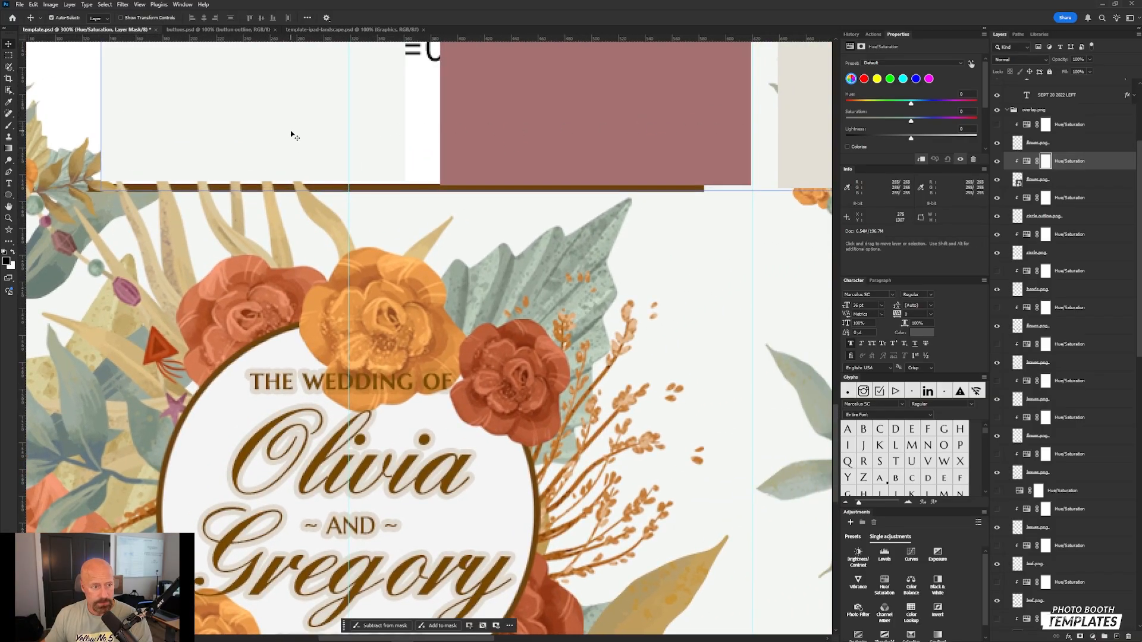
pyautogui.scroll(5, 1080, 104)
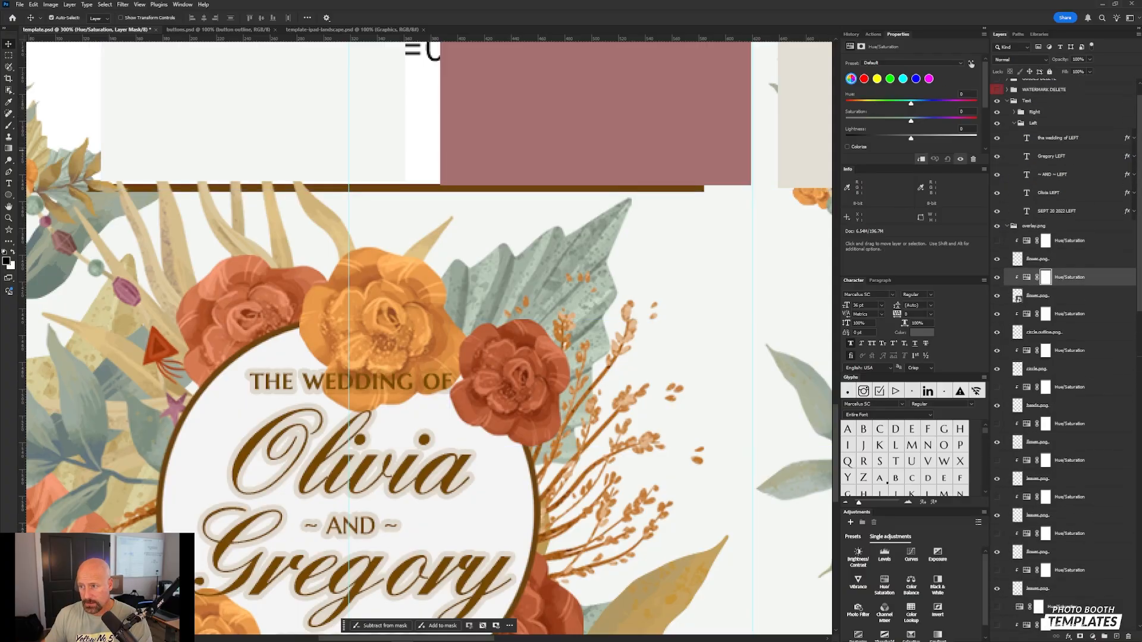
pyautogui.moveTo(614, 140); pyautogui.dragTo(358, 195)
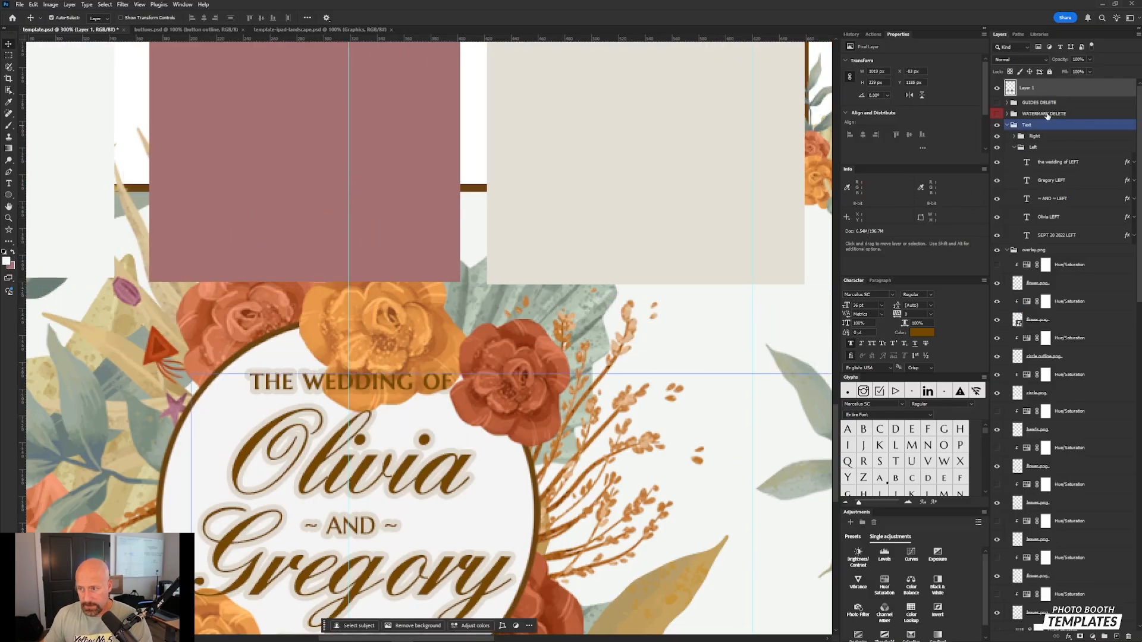
# - Colorize the flower smart object through its Hue/Saturation layer with hue 0 and saturation 30 to match the dusty-rose swatch
pyautogui.click(1035, 220)
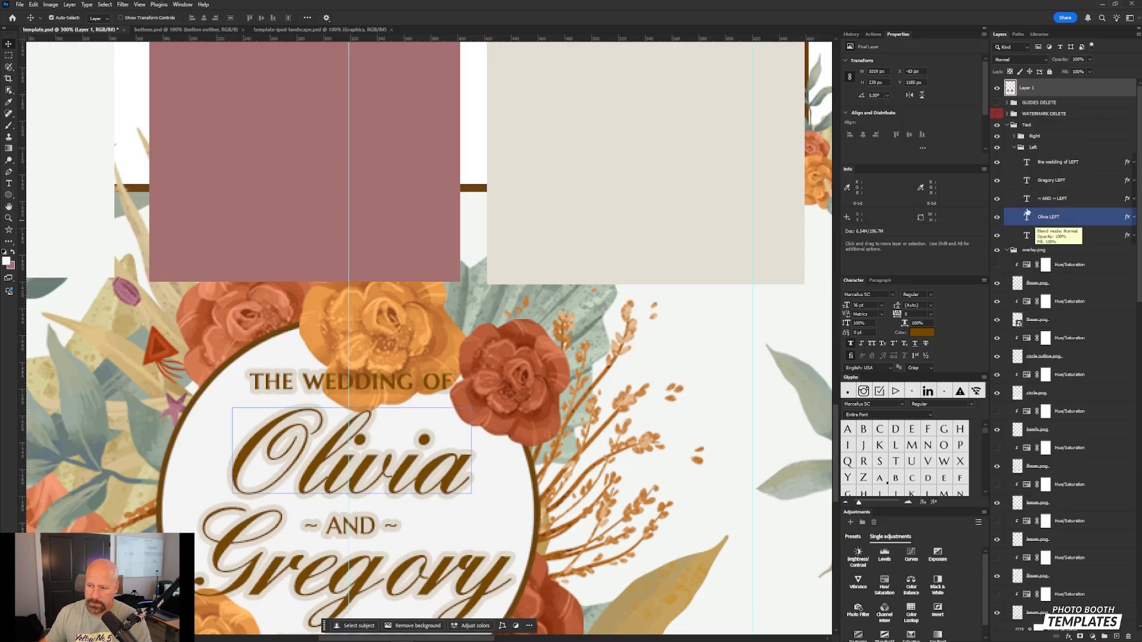
pyautogui.click(1096, 316)
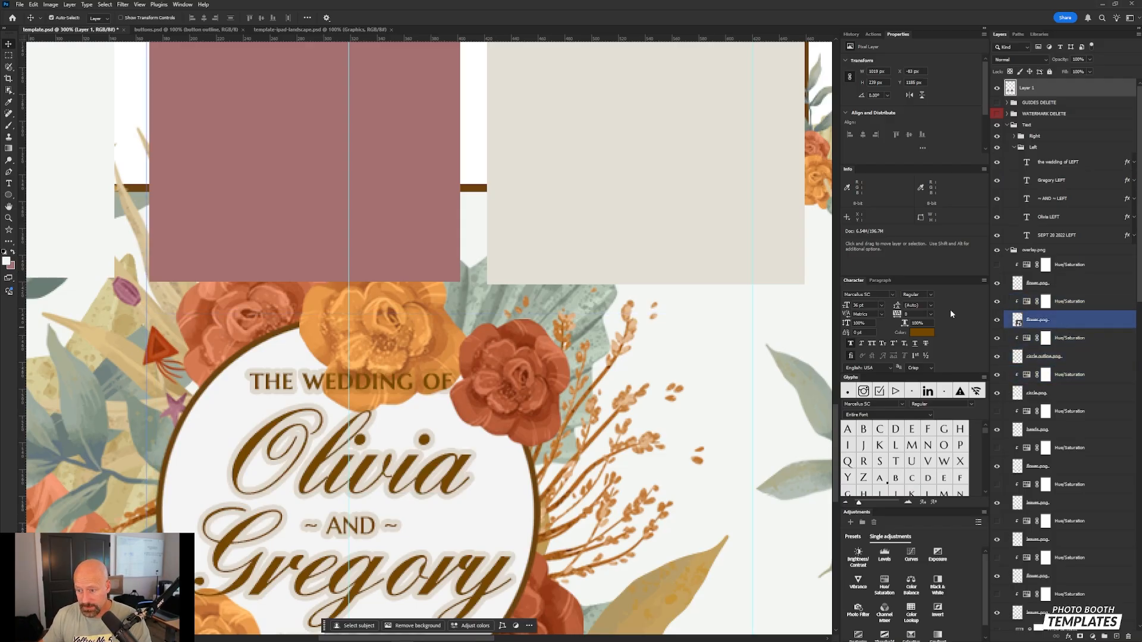
pyautogui.click(388, 335)
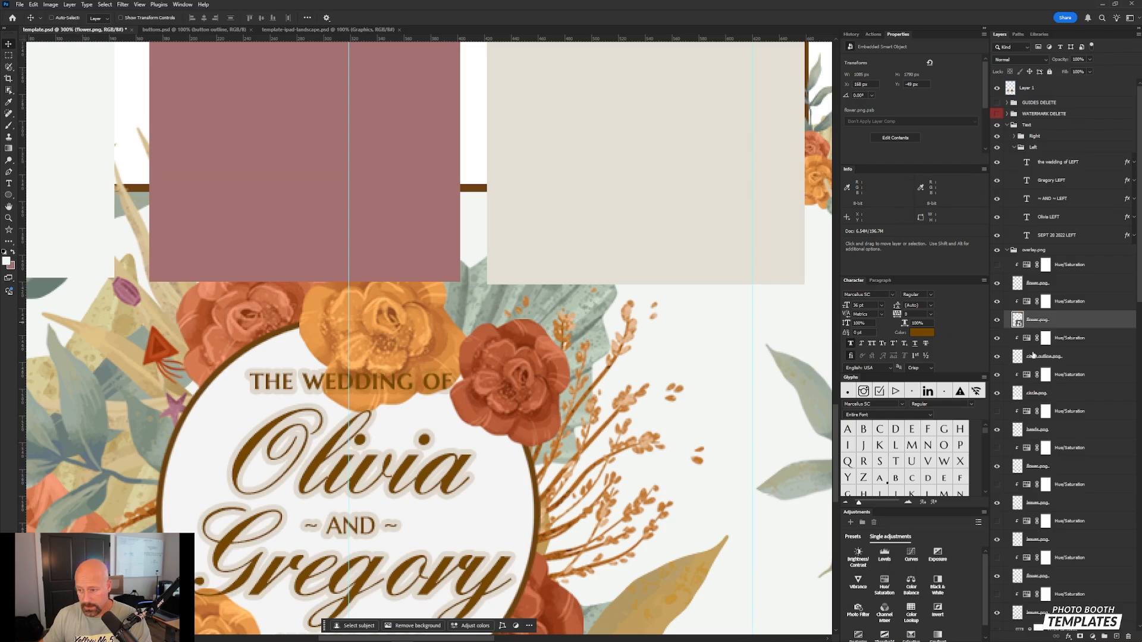
pyautogui.click(1046, 301)
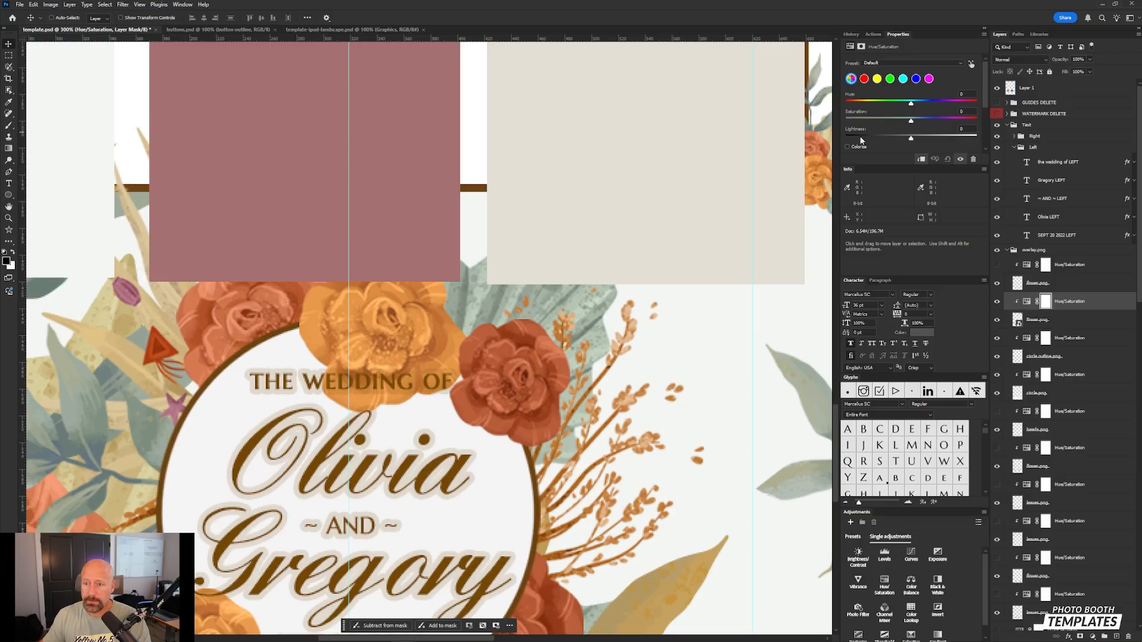
pyautogui.click(848, 147)
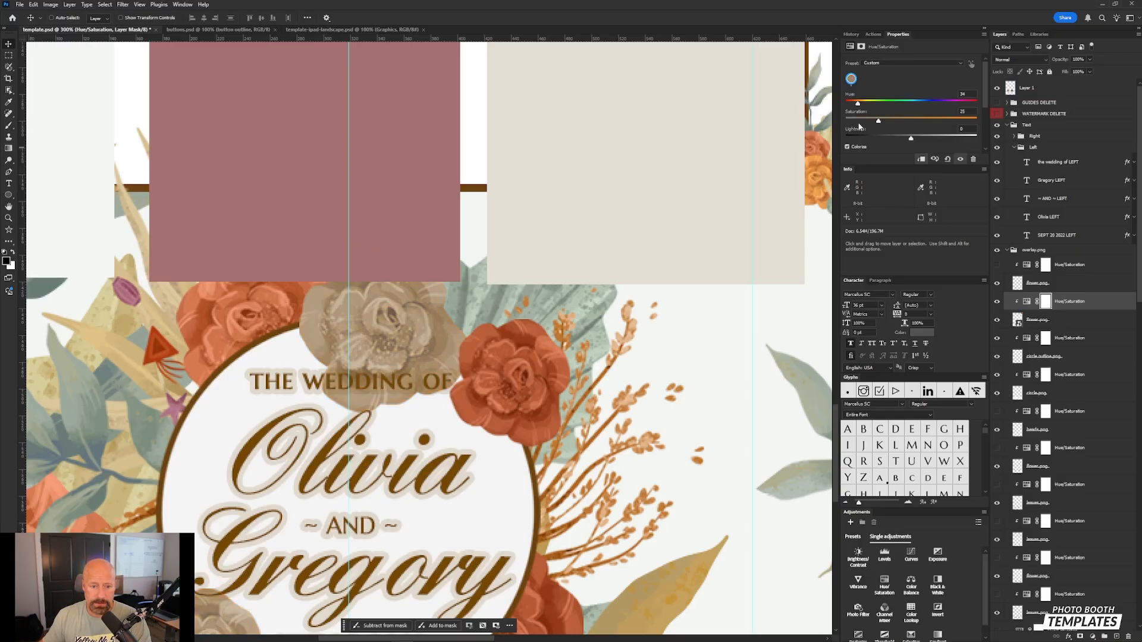
pyautogui.moveTo(877, 124); pyautogui.dragTo(861, 123)
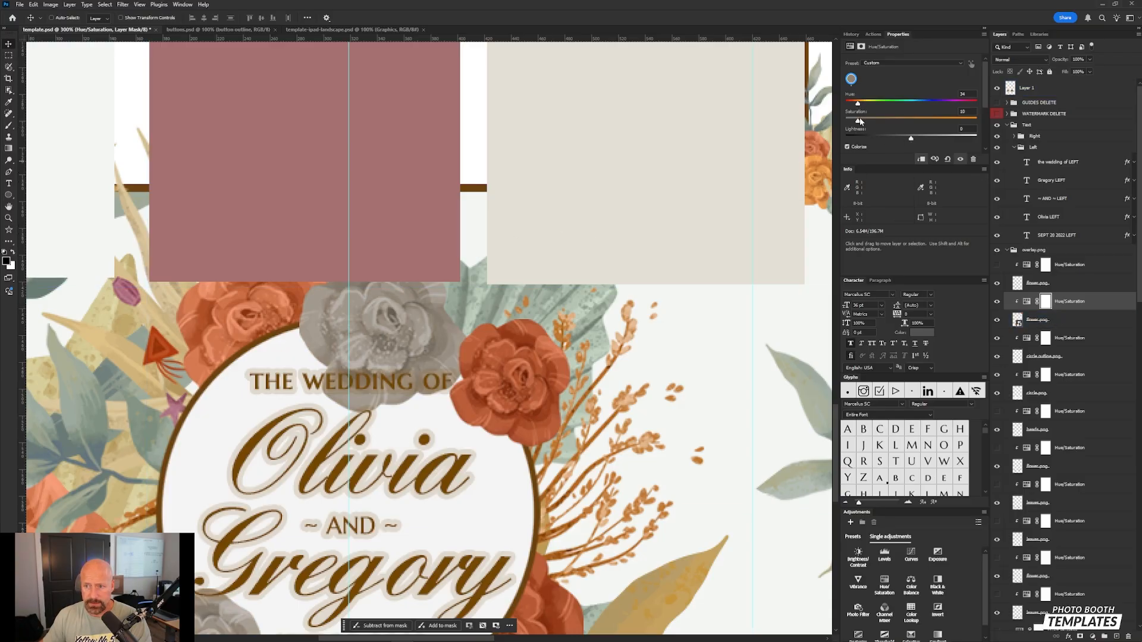
pyautogui.moveTo(856, 104); pyautogui.dragTo(875, 123)
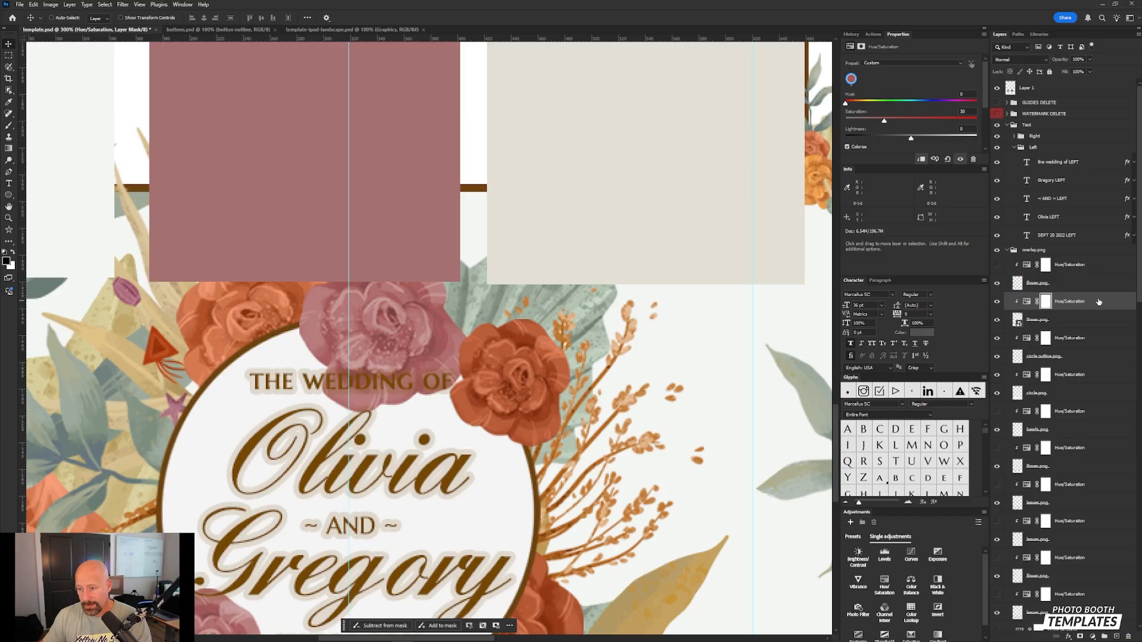
# - Add a Curves adjustment clipped to the flower smart object and bend it into an S-curve for stronger contrast
pyautogui.click(911, 556)
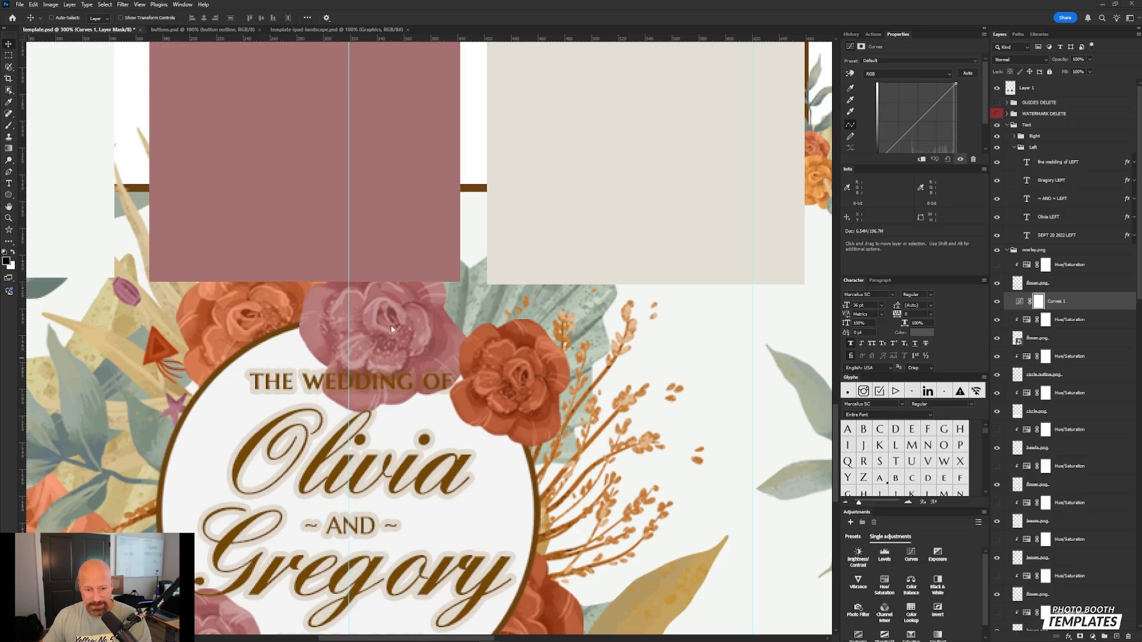
pyautogui.click(1095, 305)
pyautogui.keyDown('alt'); pyautogui.click(1094, 294); pyautogui.keyUp('alt')
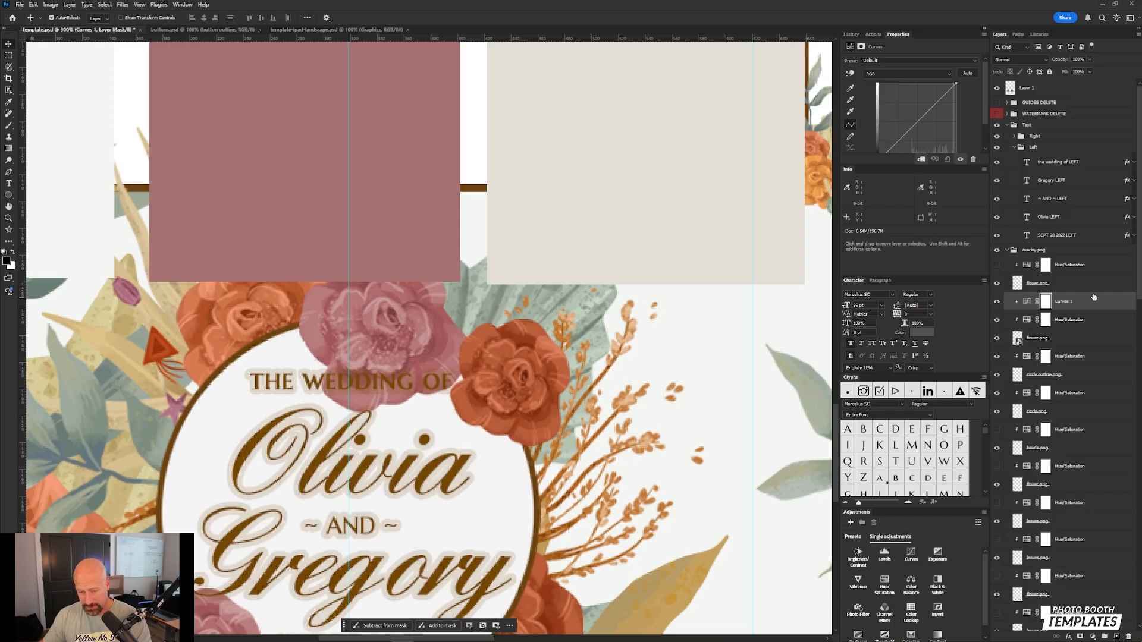
pyautogui.click(1027, 301)
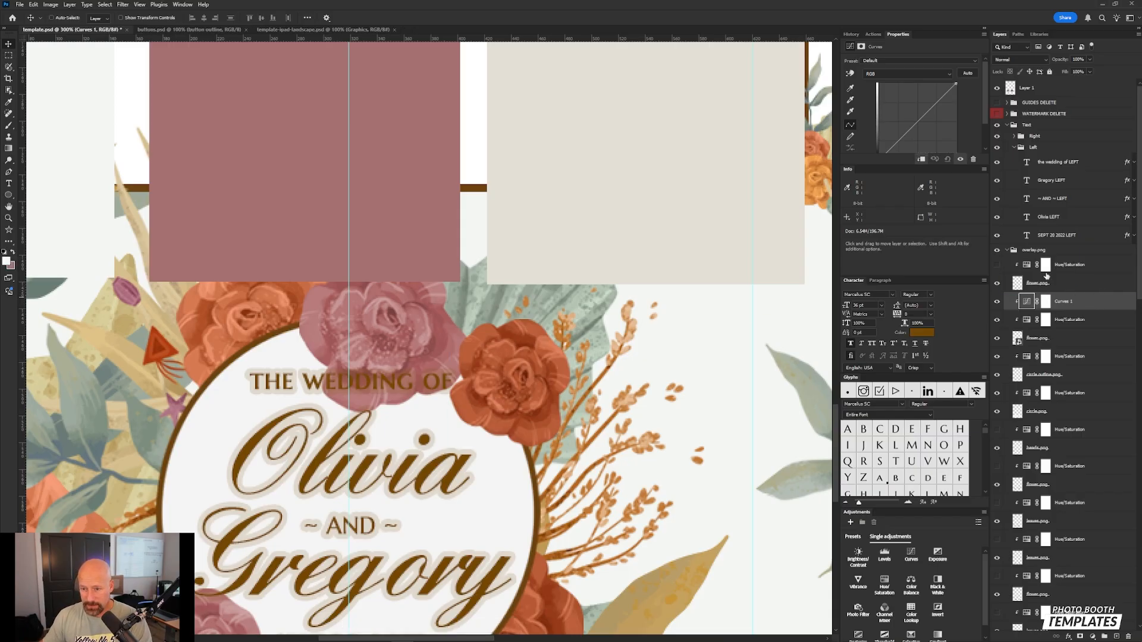
pyautogui.moveTo(909, 127); pyautogui.dragTo(928, 114)
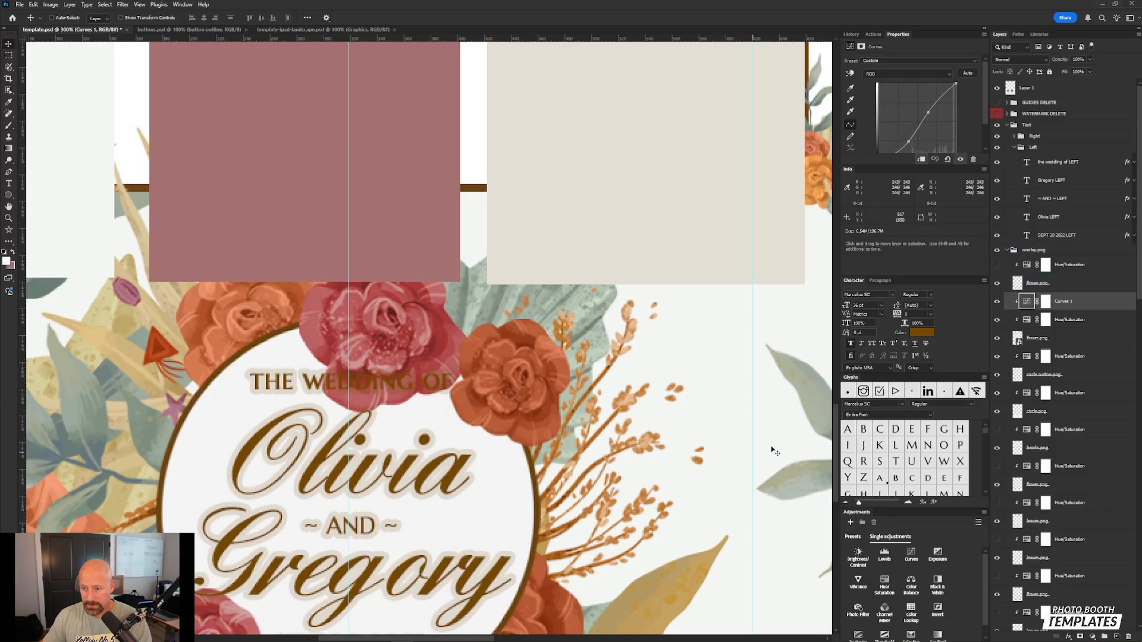
# - Set the saturation to 23 in the Hue/Saturation layer clipped to the flower smart object
pyautogui.click(1045, 319)
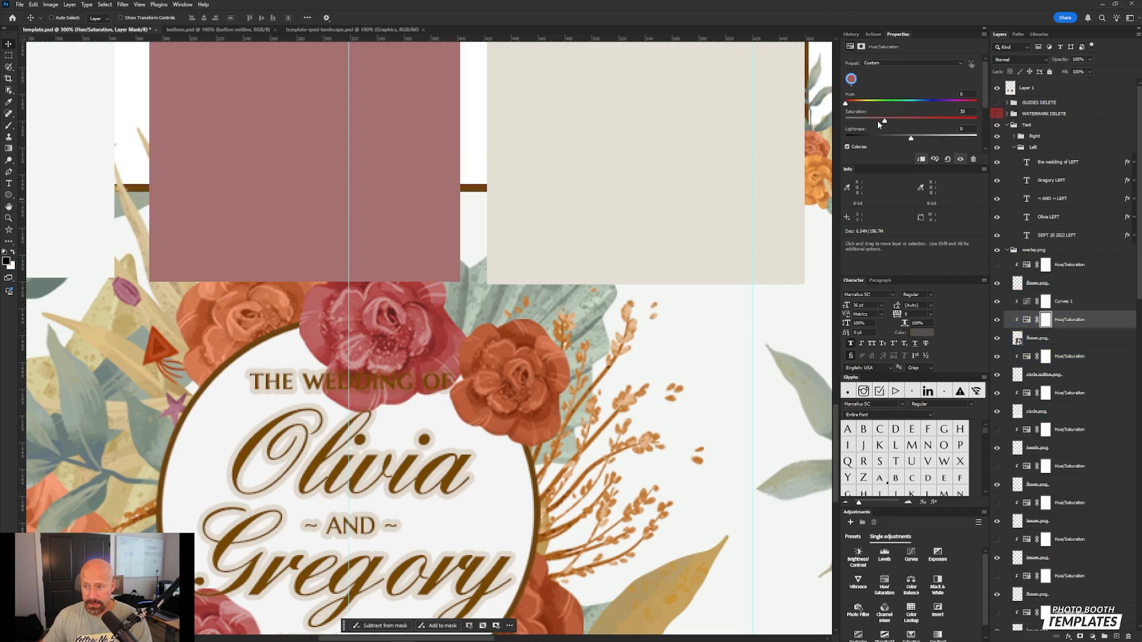
pyautogui.moveTo(883, 124); pyautogui.dragTo(878, 125)
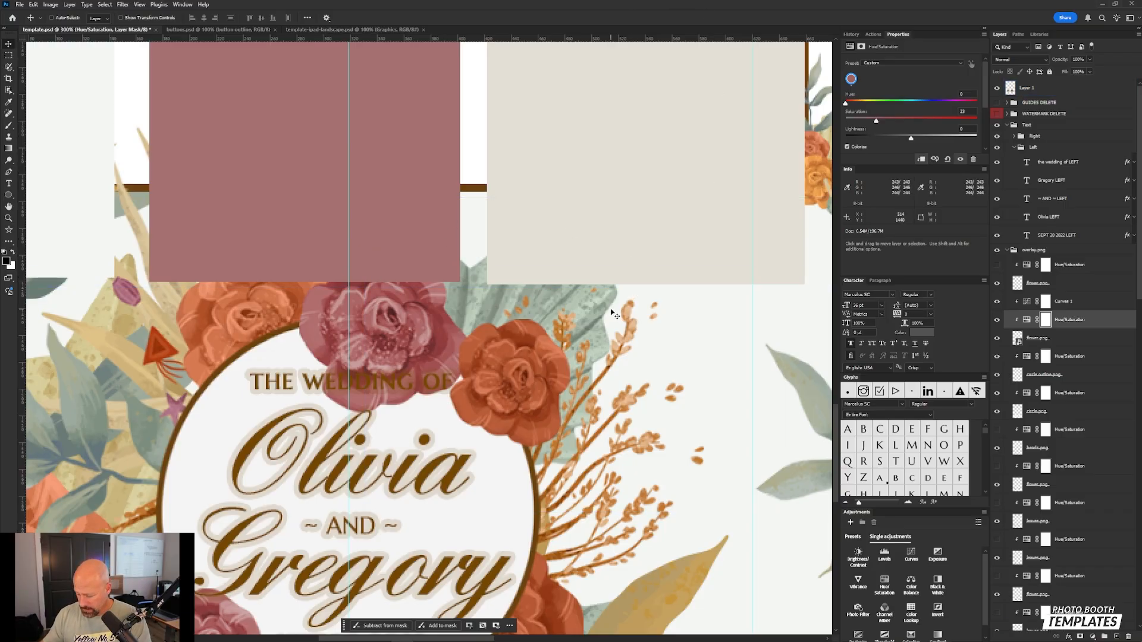
# - Move the Layer 1 swatches up over the two Photo 1 frames
pyautogui.hotkey('ctrl', '0')
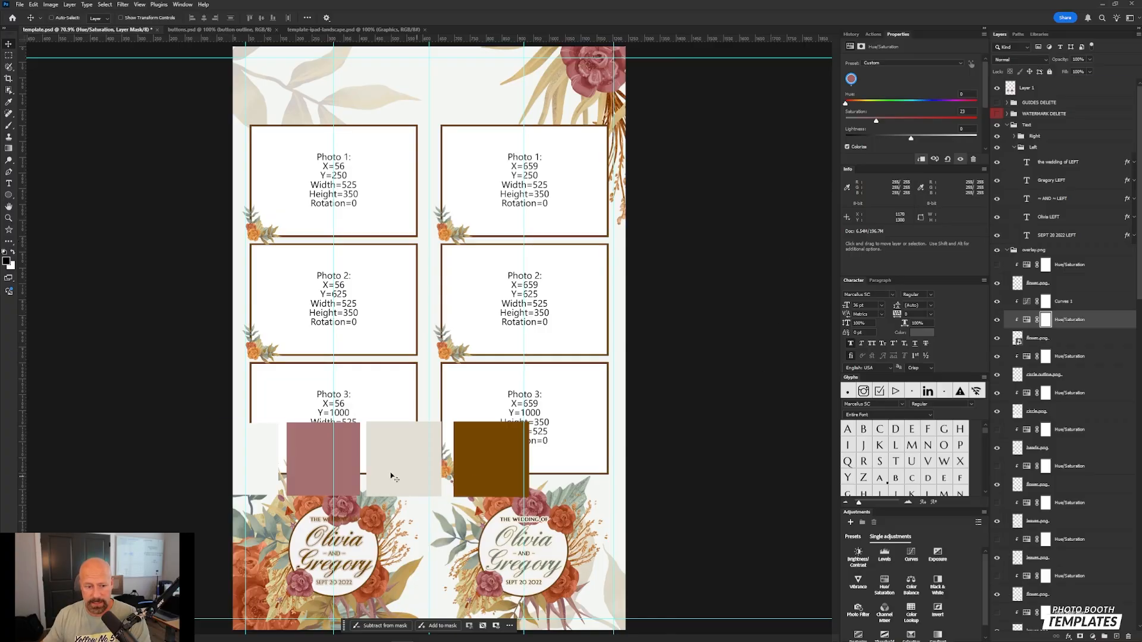
pyautogui.keyDown('ctrl'); pyautogui.click(395, 440); pyautogui.keyUp('ctrl')
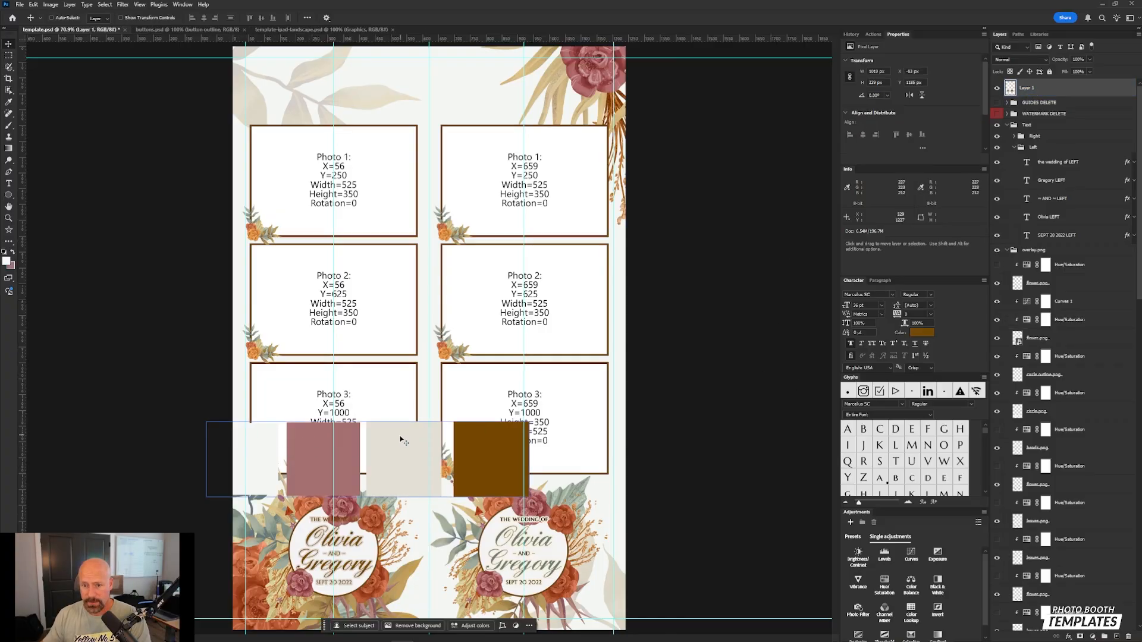
pyautogui.moveTo(386, 458); pyautogui.dragTo(445, 160)
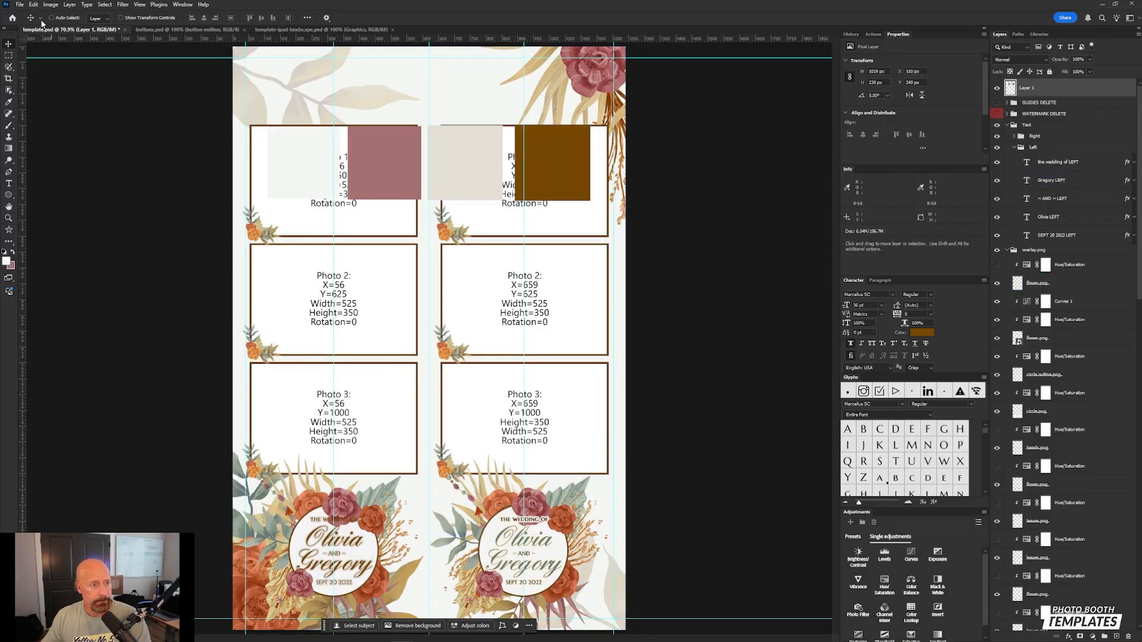
# - Identify the frame flower layer by toggling its visibility, and turn on the Hue/Saturation layer above it
pyautogui.click(251, 474)
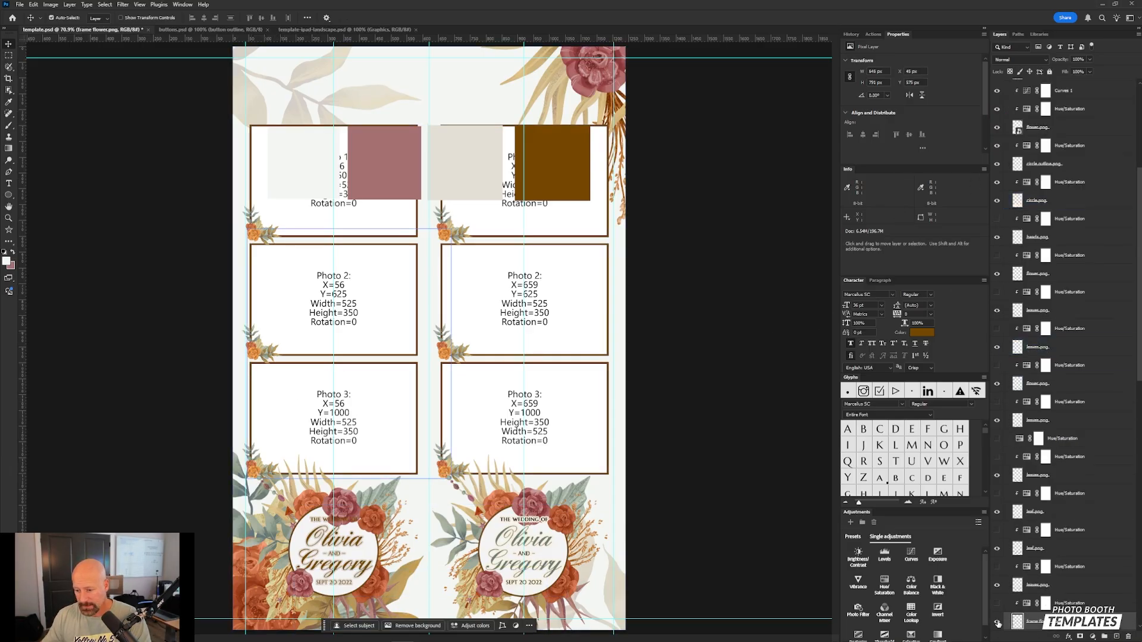
pyautogui.click(998, 623)
pyautogui.click(997, 622)
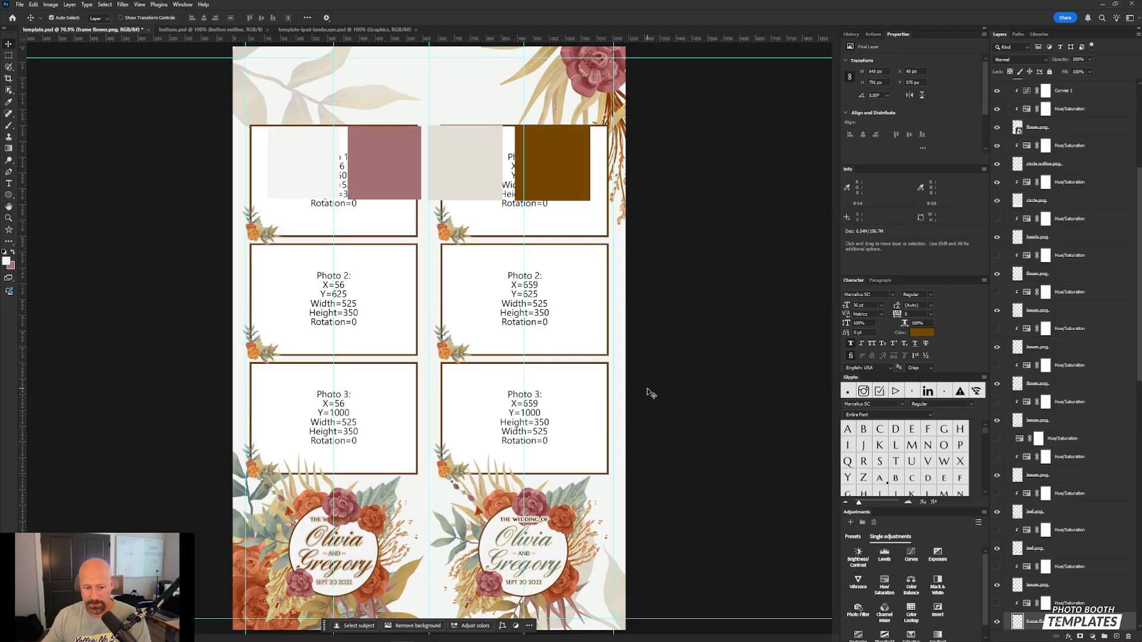
pyautogui.scroll(-3, 1065, 432)
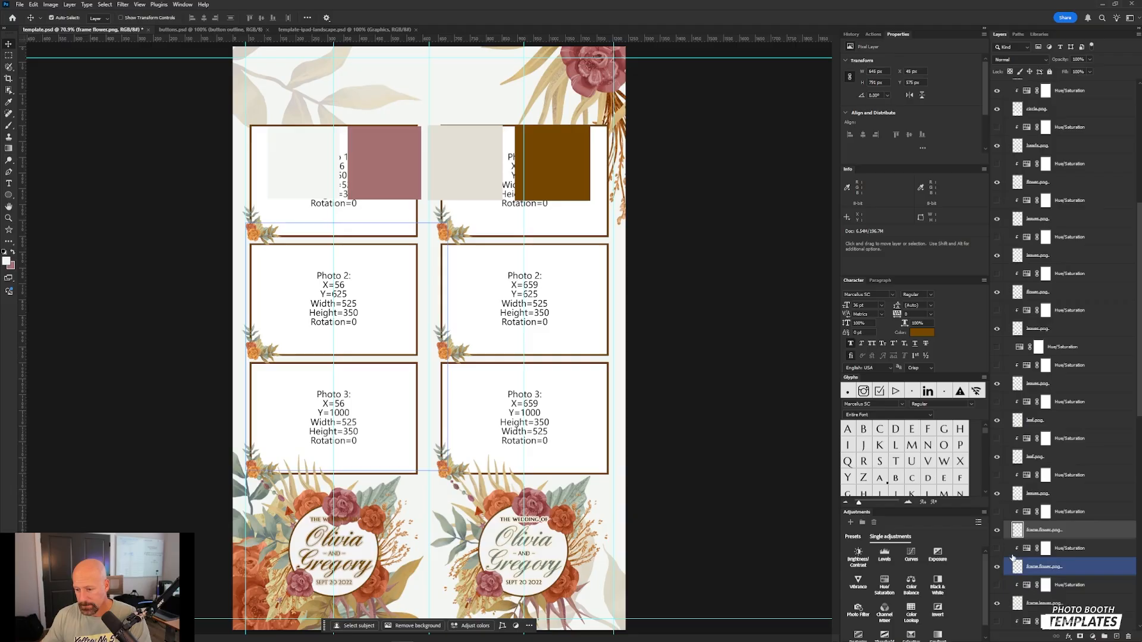
pyautogui.click(1012, 515)
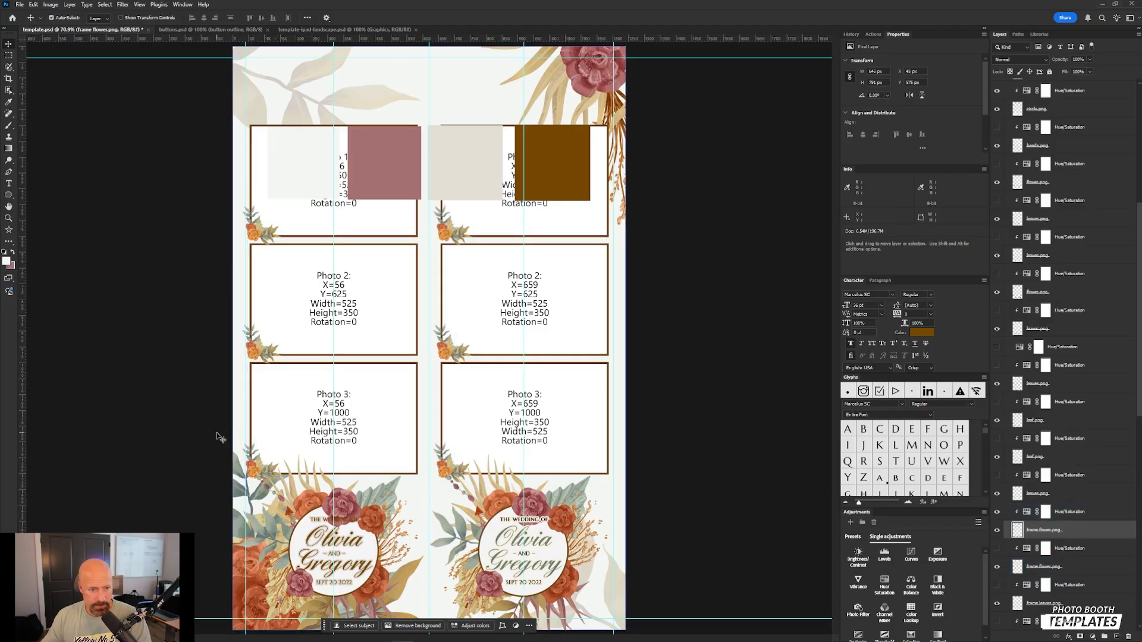
pyautogui.scroll(4, 360, 325)
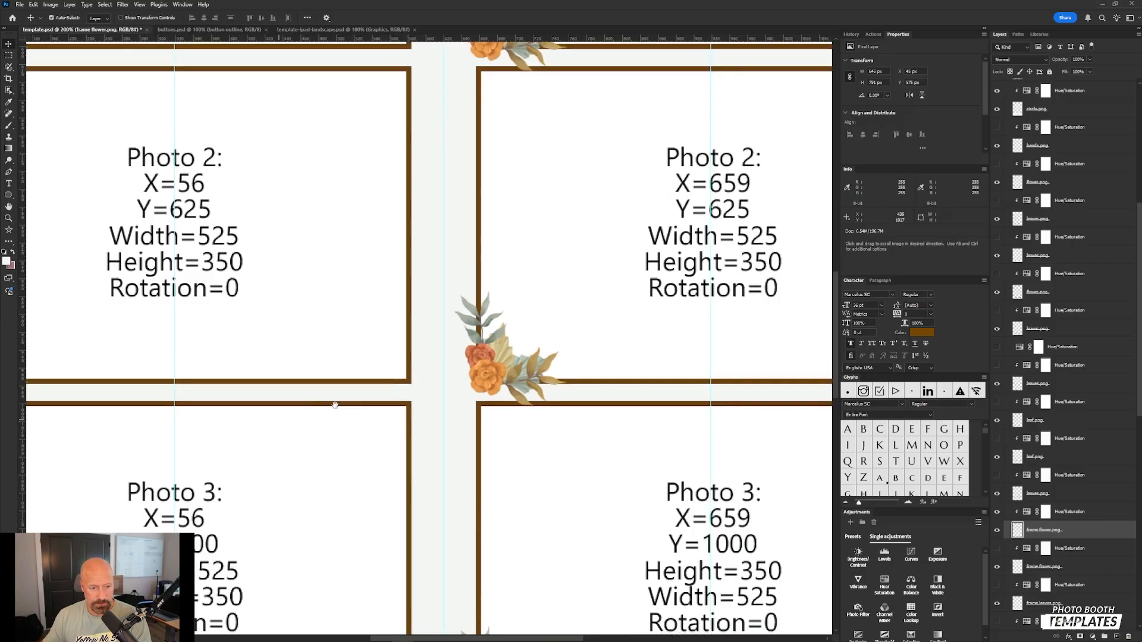
pyautogui.moveTo(335, 405); pyautogui.dragTo(701, 238)
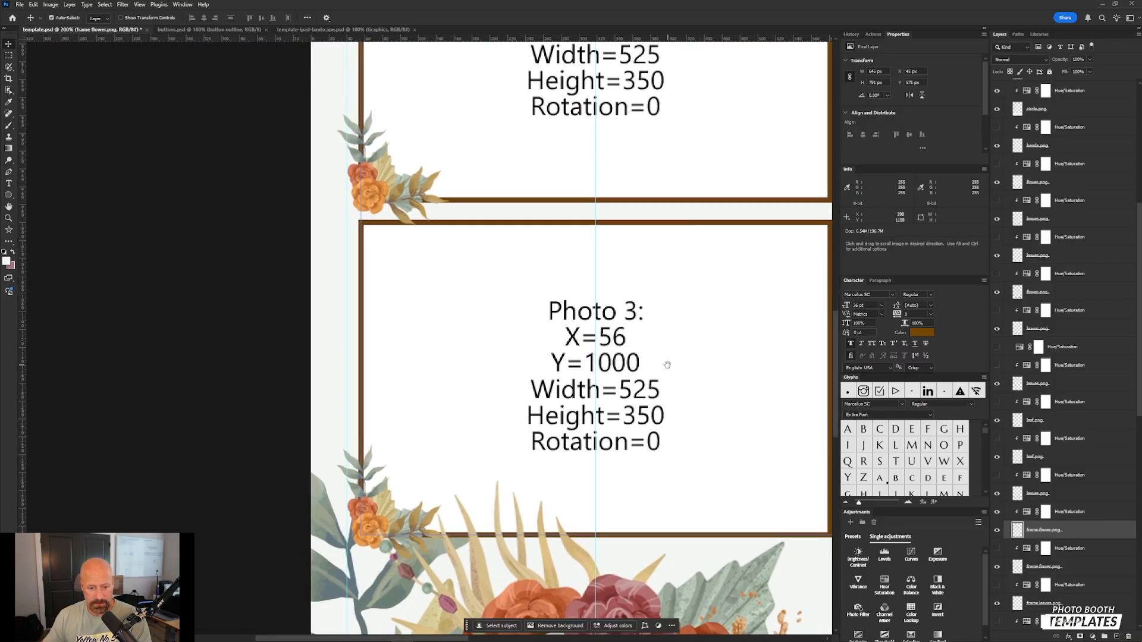
pyautogui.moveTo(668, 364); pyautogui.dragTo(670, 263)
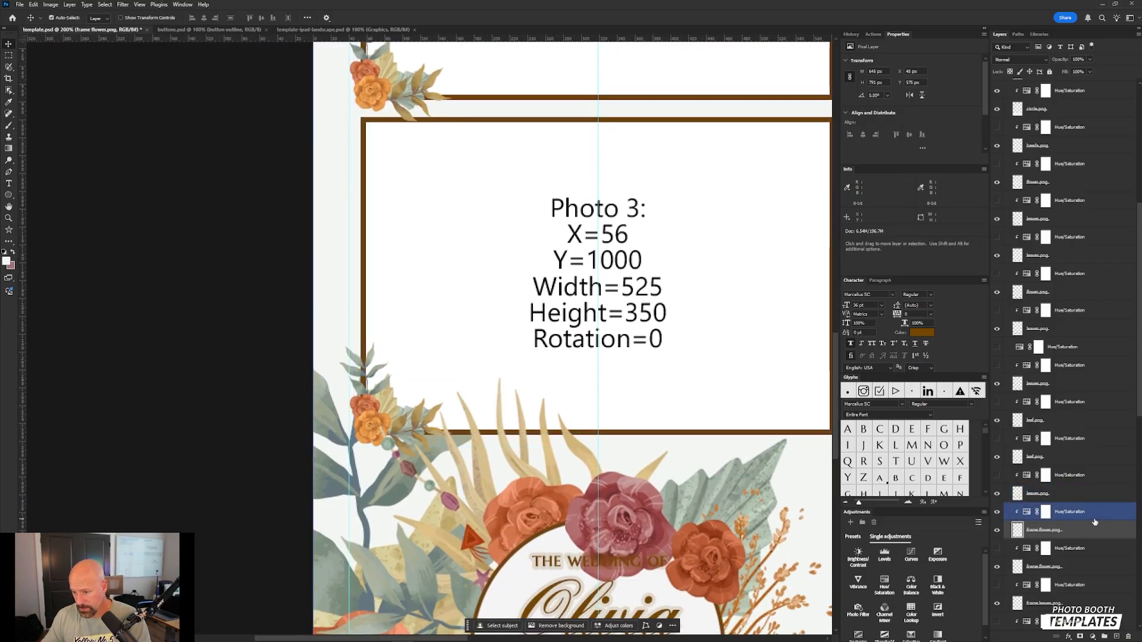
# - Colorize the frame flower layer through its Hue/Saturation layer with the smart object's values, hue 0 and saturation 23
pyautogui.click(1093, 512)
pyautogui.scroll(5, 1088, 476)
pyautogui.scroll(3, 1086, 473)
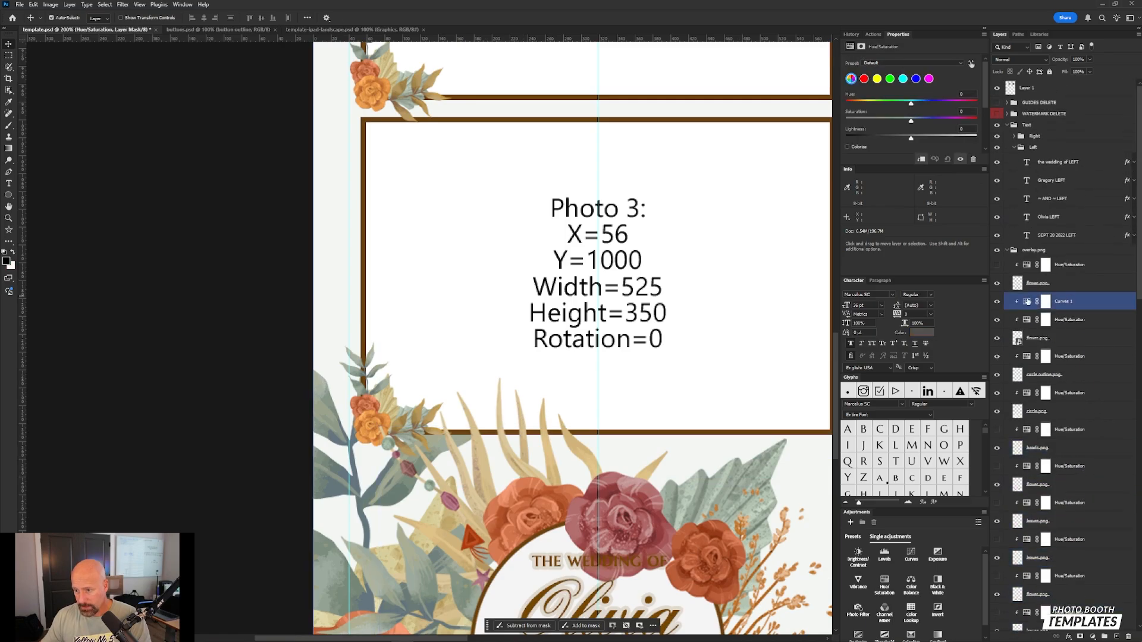
pyautogui.click(1080, 321)
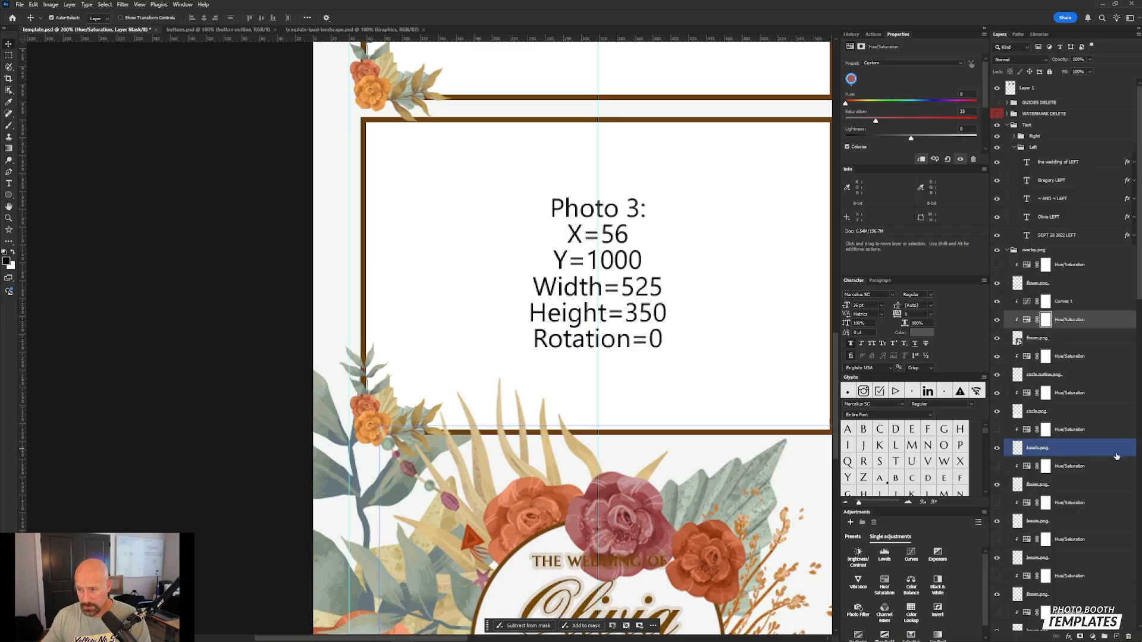
pyautogui.scroll(-10, 1058, 511)
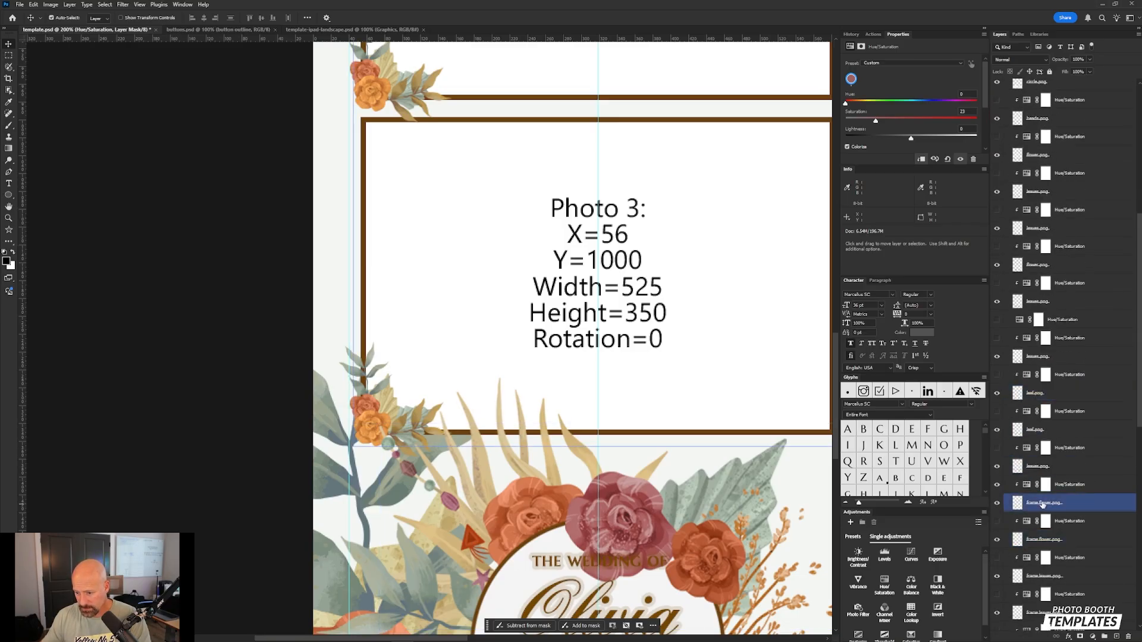
pyautogui.click(1085, 486)
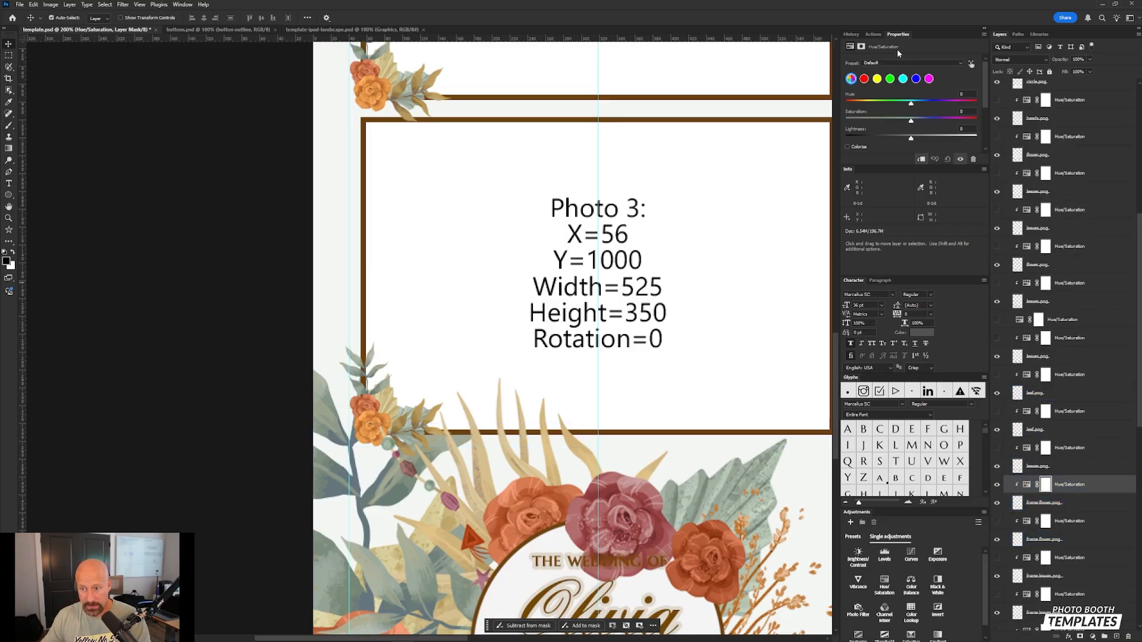
pyautogui.click(862, 147)
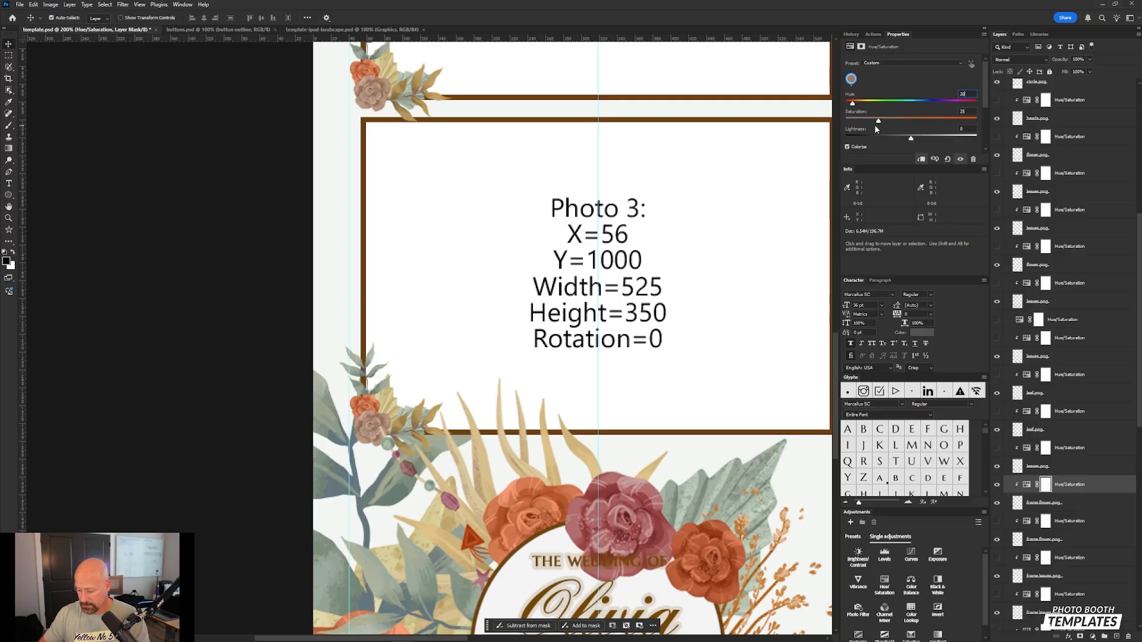
pyautogui.press('BackSpace')
pyautogui.press('BackSpace')
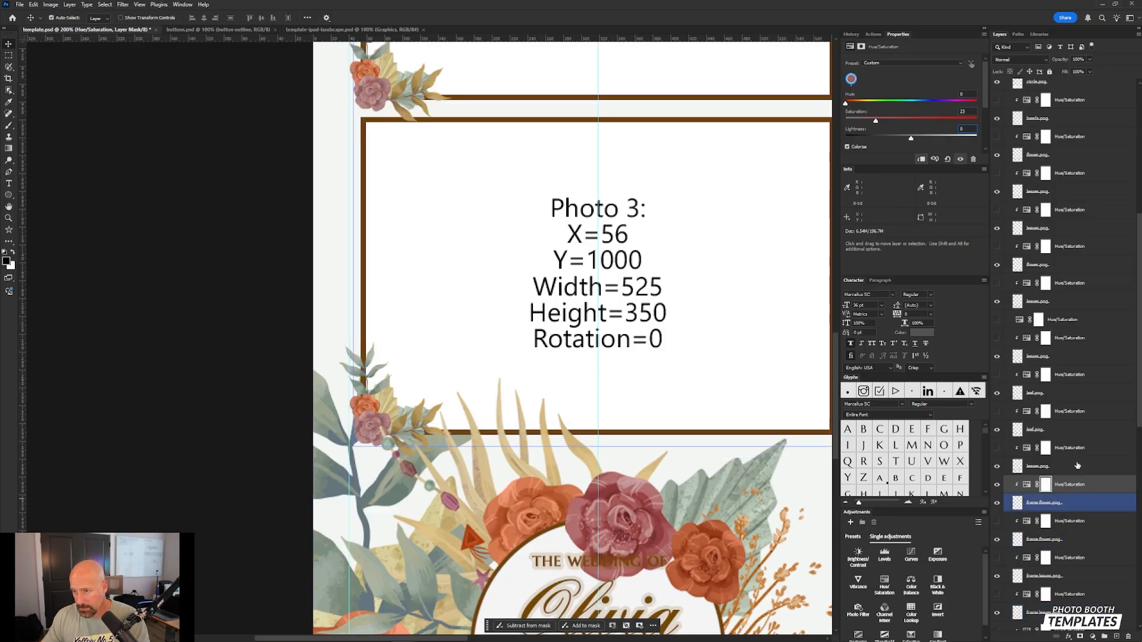
# - Duplicate the Curves 1 adjustment that is clipped to the flower smart object
pyautogui.scroll(-3, 1071, 562)
pyautogui.scroll(-3, 1071, 562)
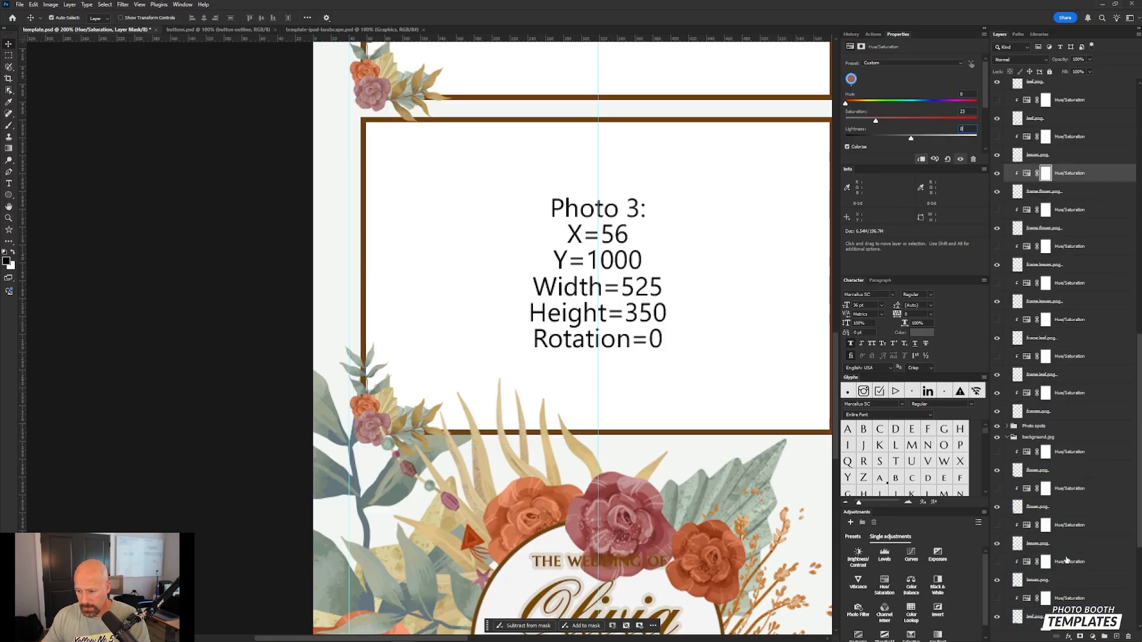
pyautogui.scroll(-4, 1067, 557)
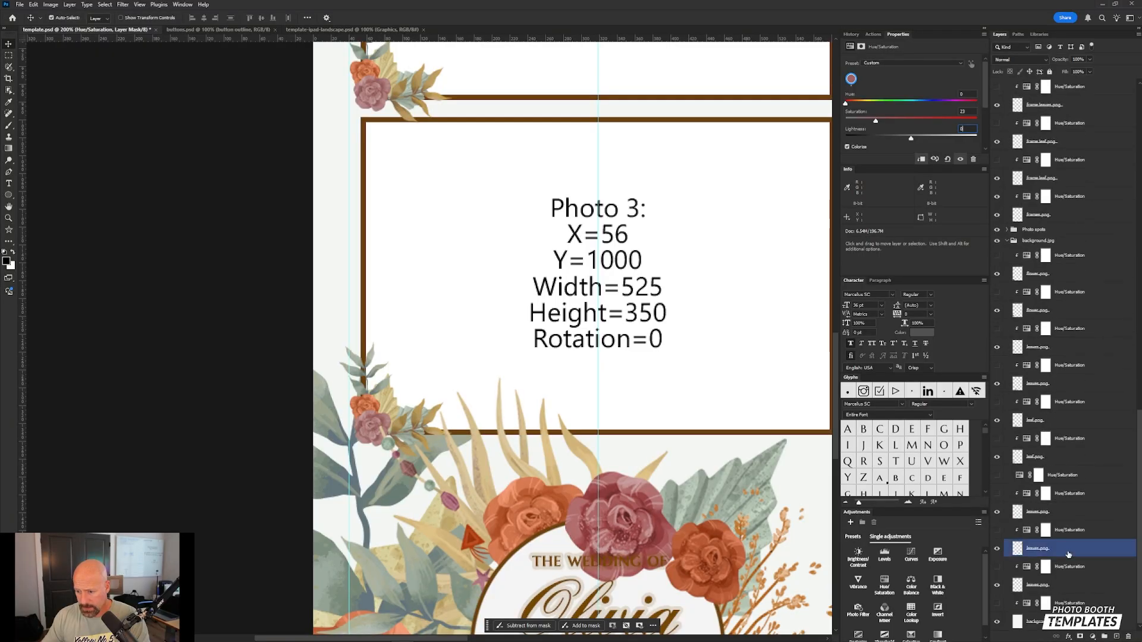
pyautogui.scroll(9, 1068, 555)
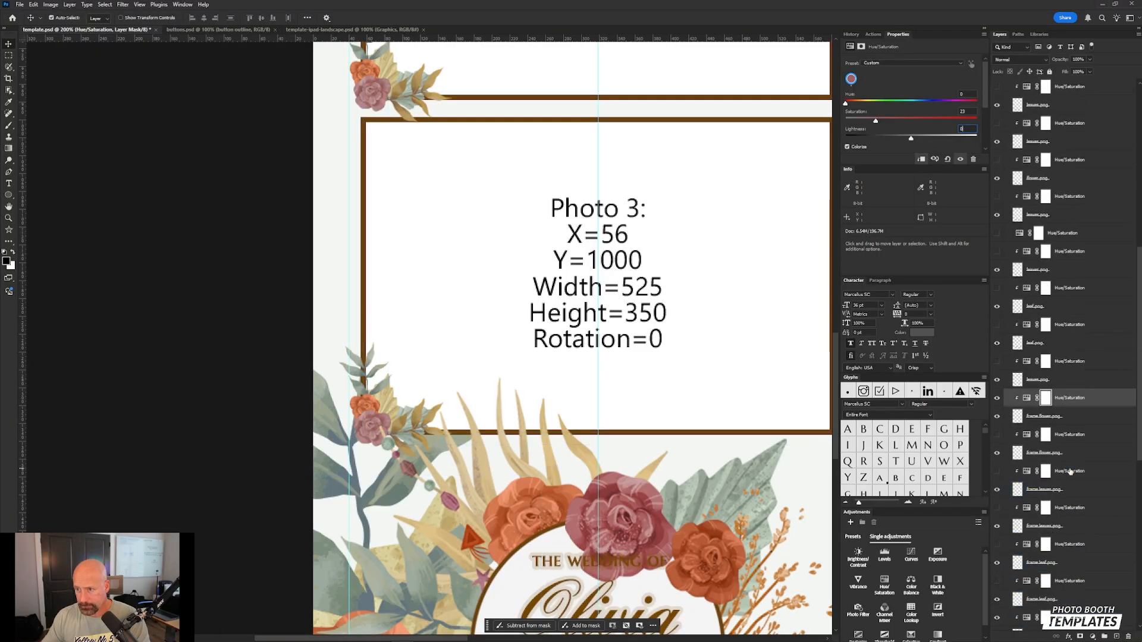
pyautogui.scroll(8, 1071, 472)
pyautogui.click(1047, 161)
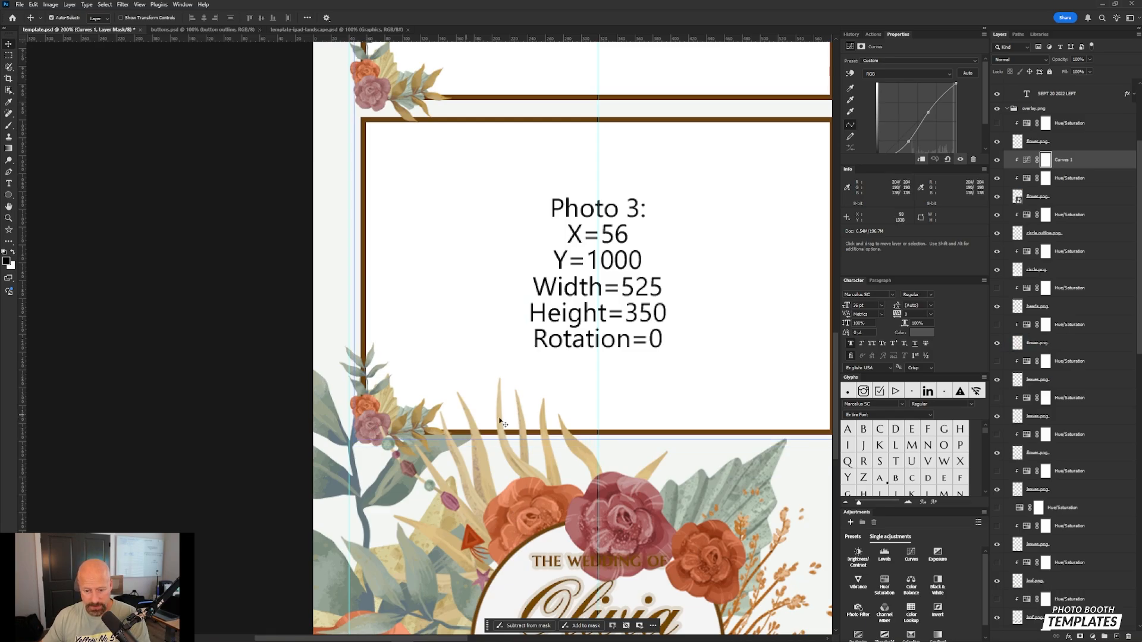
pyautogui.click(1026, 160)
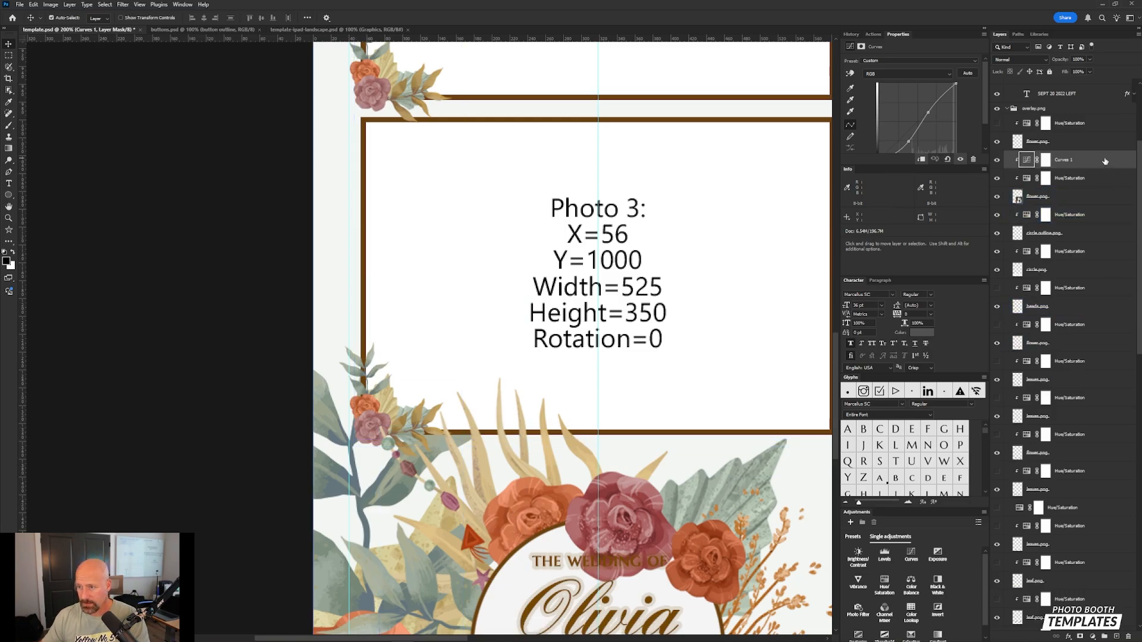
pyautogui.hotkey('ctrl', 'j')
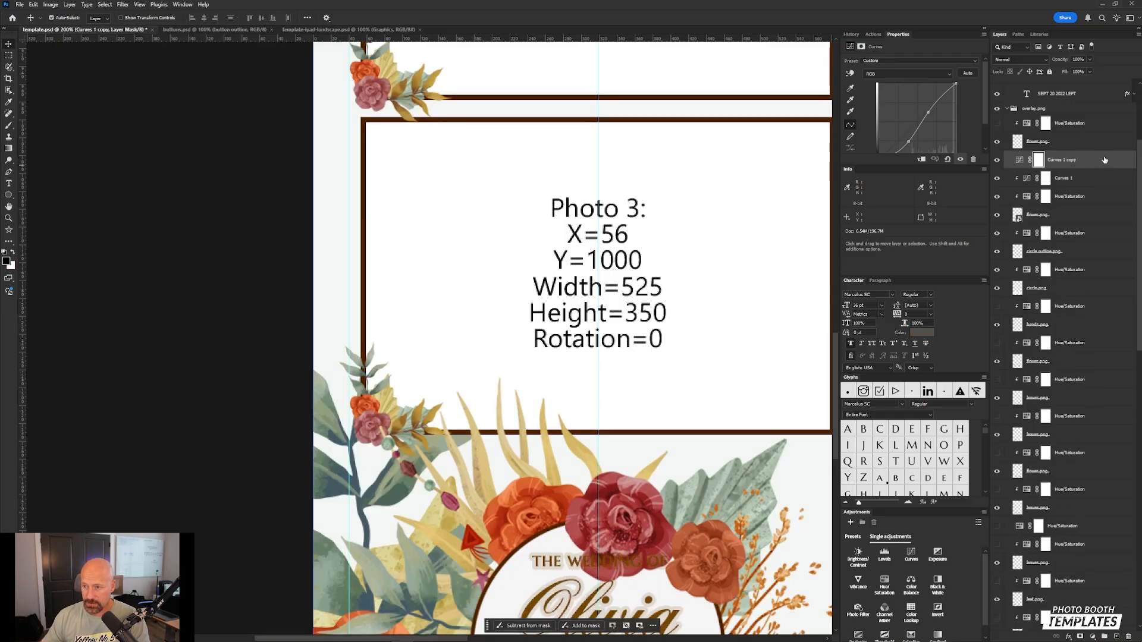
pyautogui.rightClick(1104, 160)
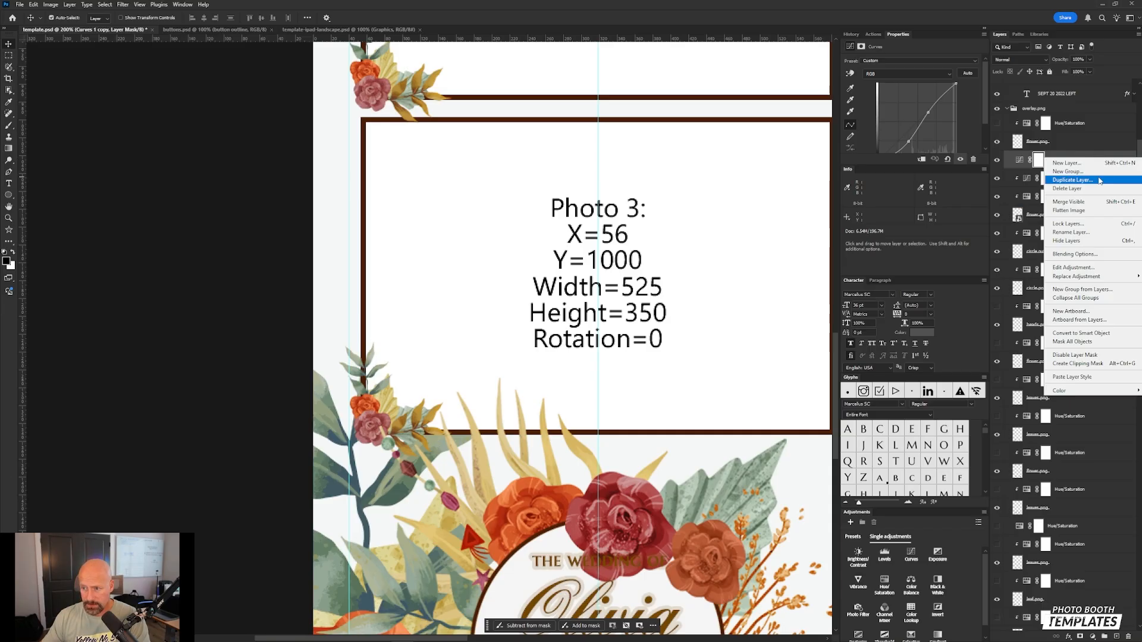
pyautogui.click(1100, 156)
# - Move the Curves copy directly above the frame flower's Hue/Saturation layer, clip it there and compare the flowers with and without it
pyautogui.moveTo(1088, 162); pyautogui.dragTo(1064, 528)
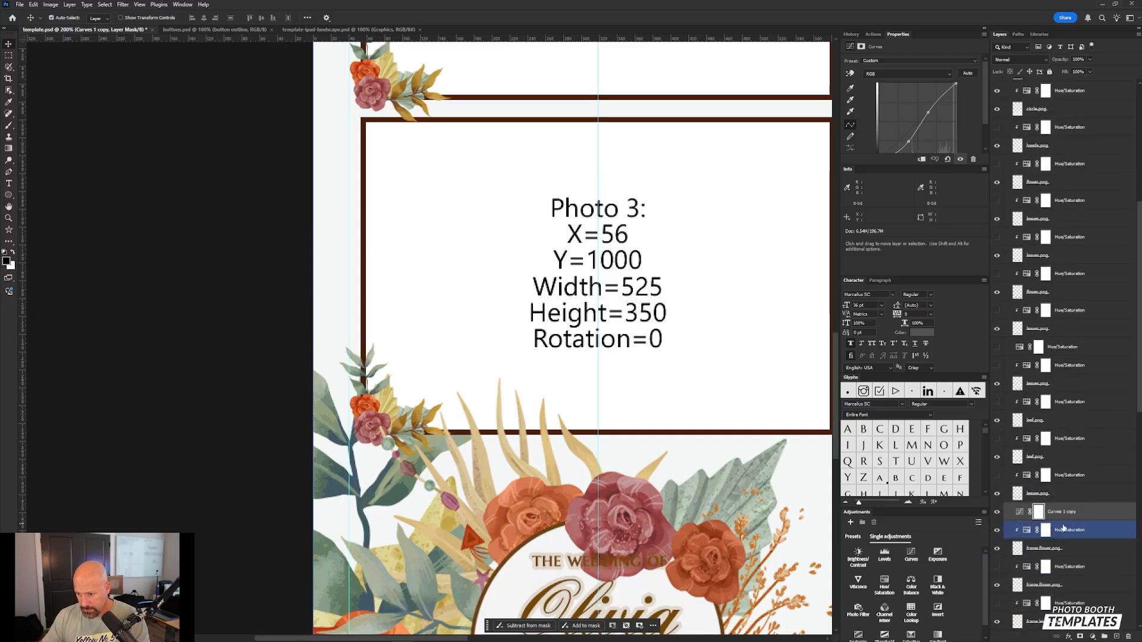
pyautogui.hotkey('ctrl', 'alt', 'g')
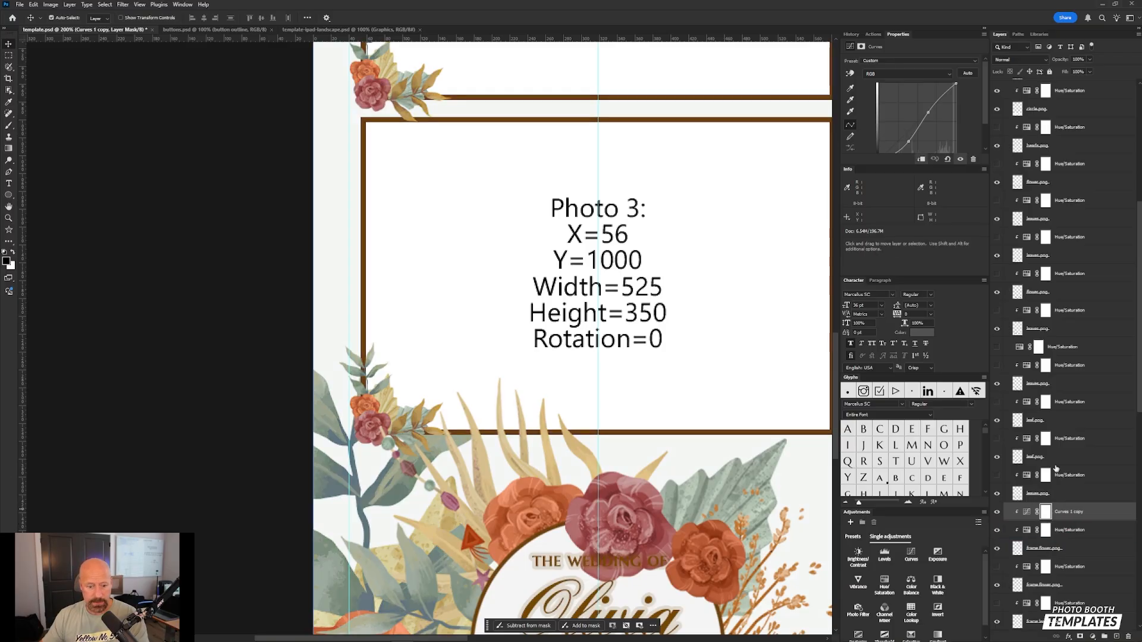
pyautogui.click(997, 512)
pyautogui.click(997, 512)
pyautogui.click(998, 513)
pyautogui.click(998, 513)
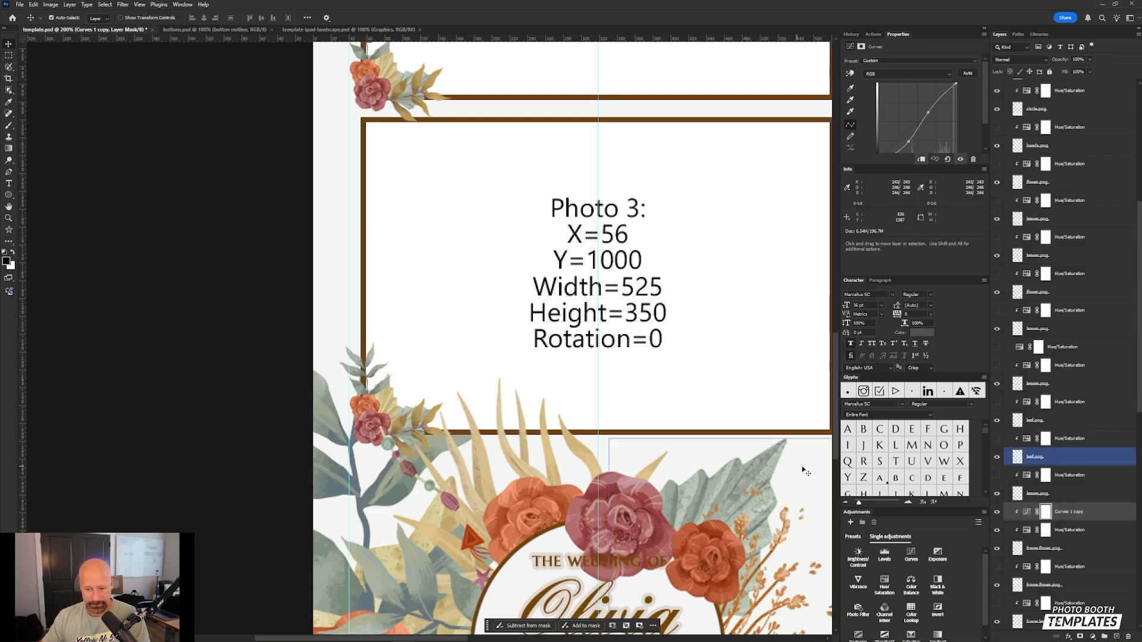
# - Move the Layer 1 swatches down to just above the left circle's flowers
pyautogui.scroll(-2, 719, 530)
pyautogui.scroll(-8, 709, 526)
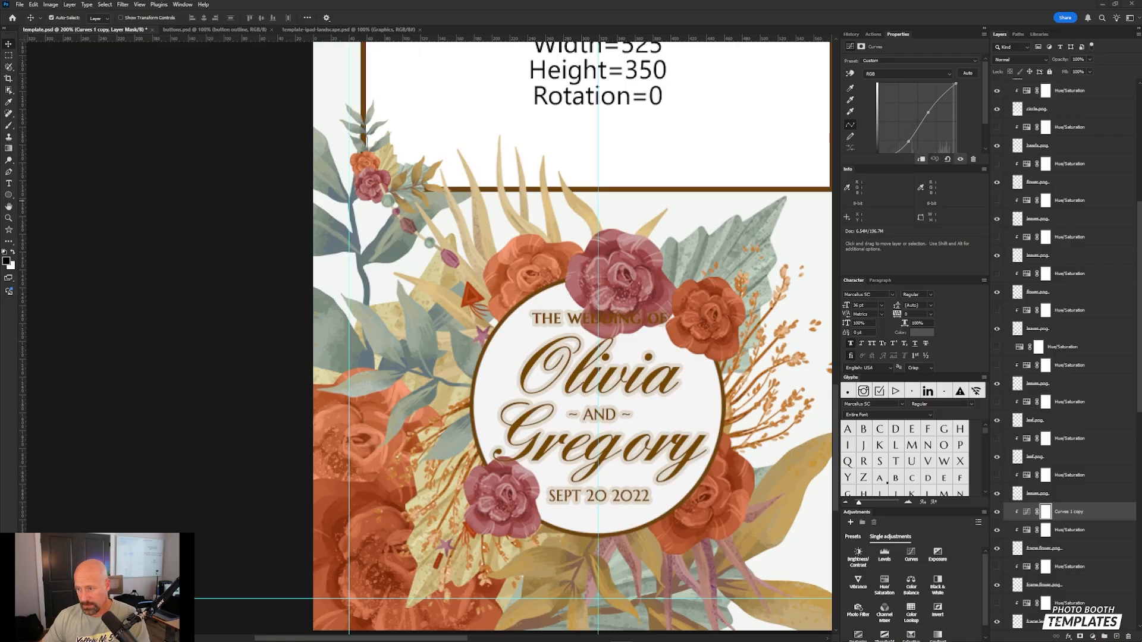
pyautogui.scroll(10, 1042, 238)
pyautogui.click(1042, 89)
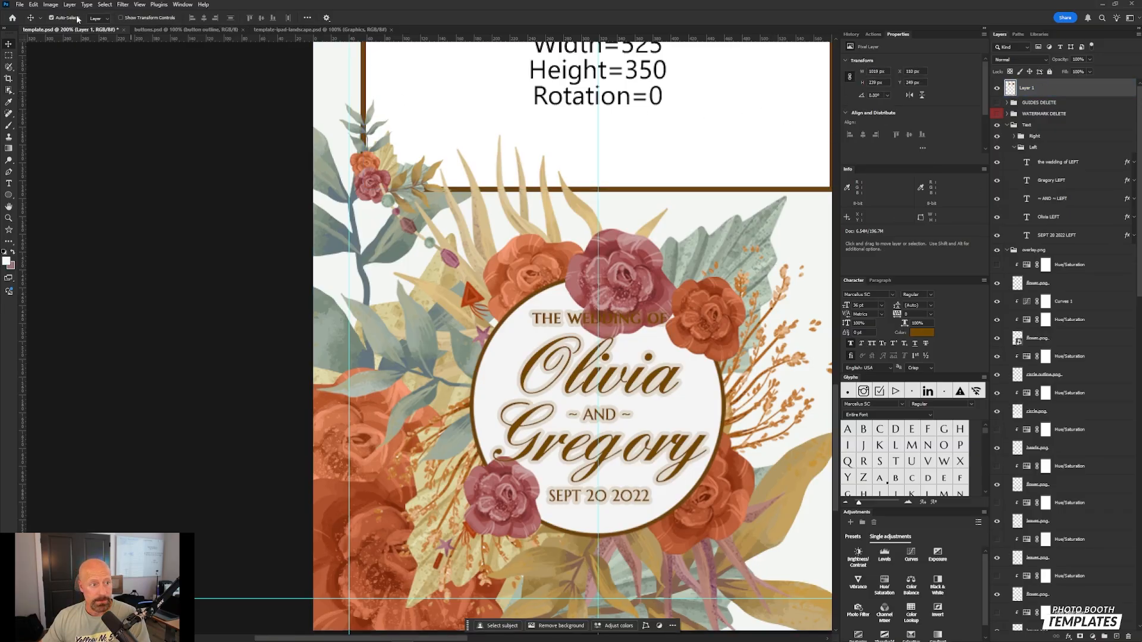
pyautogui.moveTo(491, 83); pyautogui.dragTo(297, 588)
pyautogui.moveTo(746, 65); pyautogui.dragTo(502, 250)
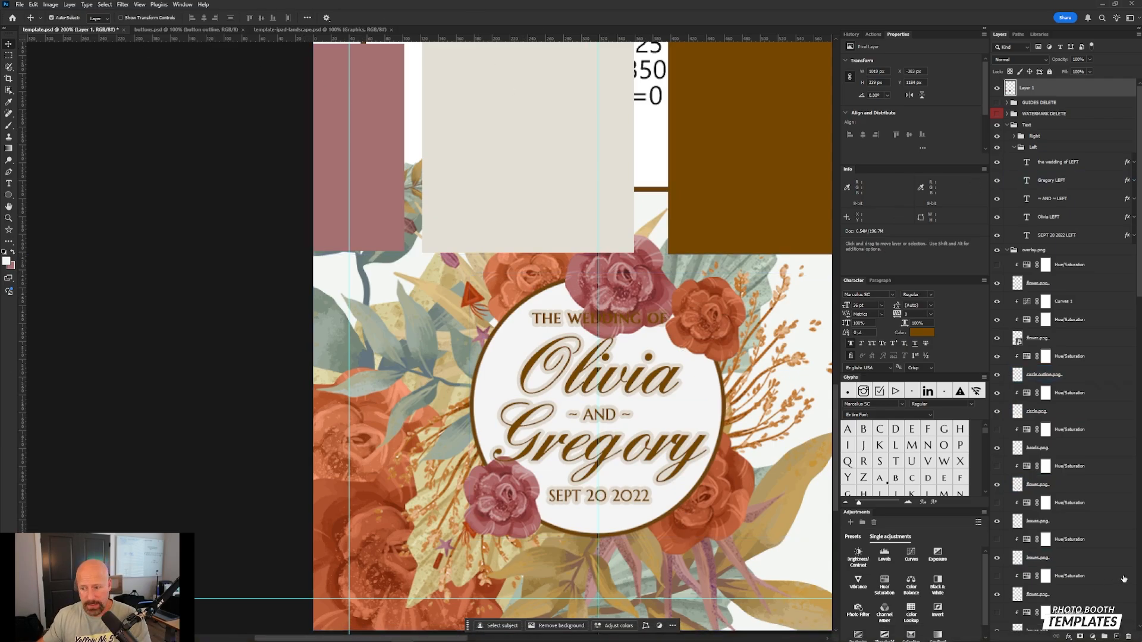
# - Select the orange flower layers around the left circle and on the photo frames and convert them into one smart object
pyautogui.click(519, 282)
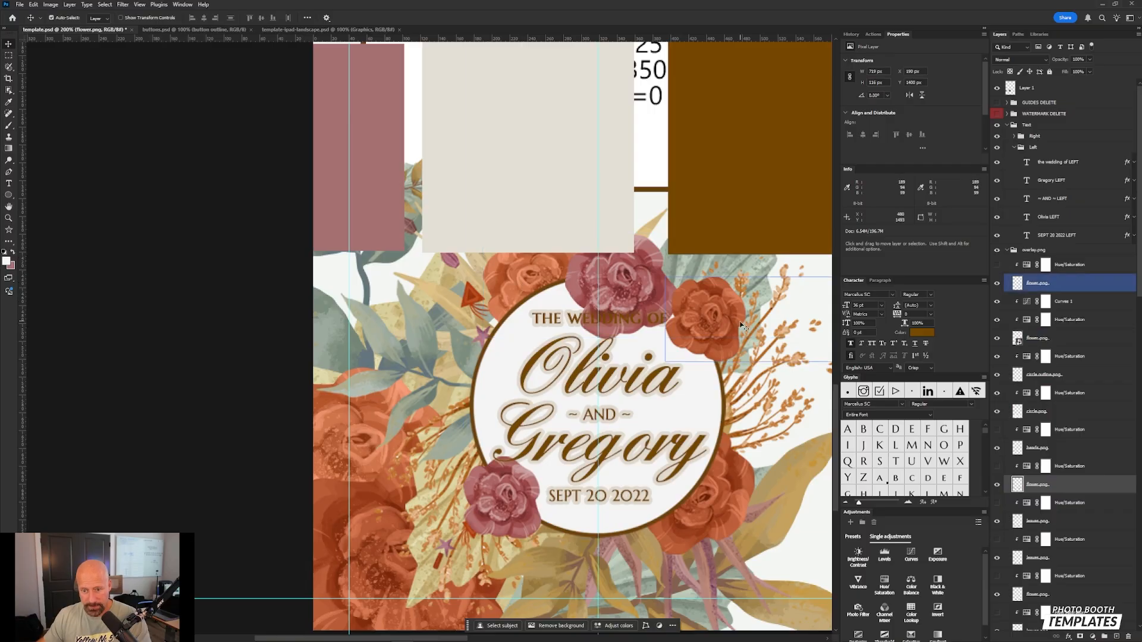
pyautogui.click(601, 315)
pyautogui.click(704, 333)
pyautogui.click(703, 499)
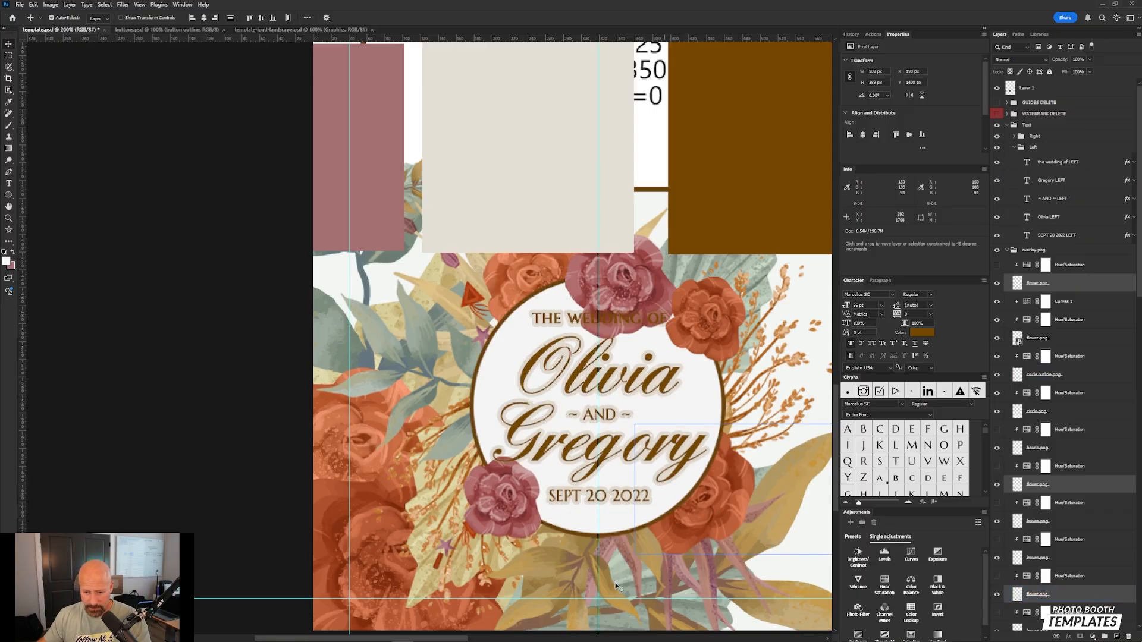
pyautogui.click(353, 573)
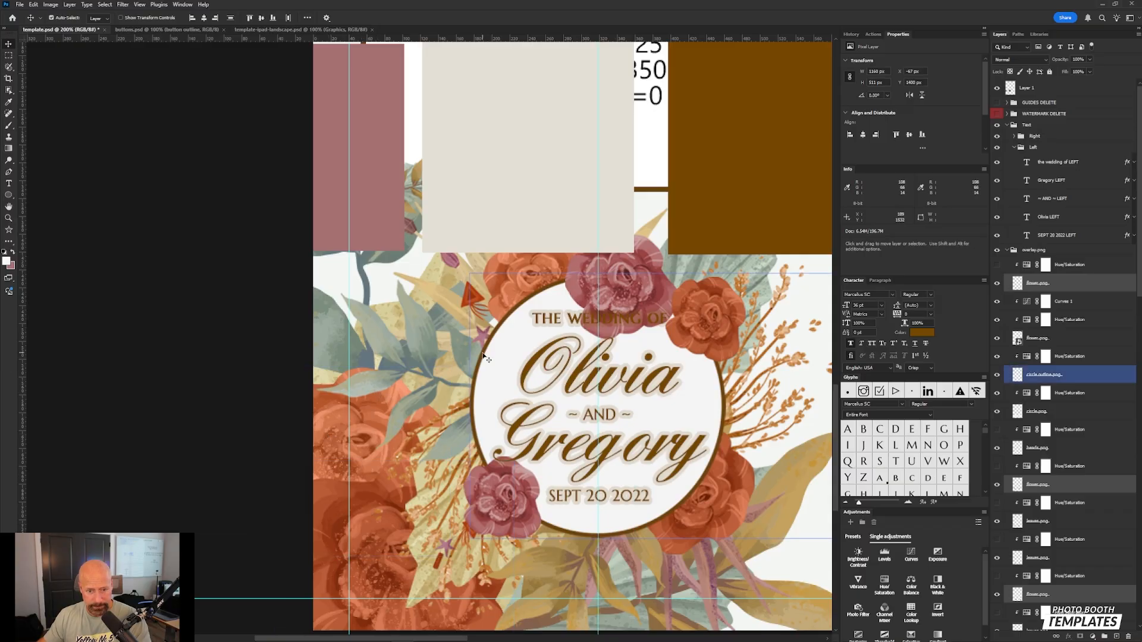
pyautogui.moveTo(603, 308); pyautogui.dragTo(605, 471)
pyautogui.moveTo(551, 234); pyautogui.dragTo(524, 401)
pyautogui.keyDown('shift'); pyautogui.click(341, 156); pyautogui.keyUp('shift')
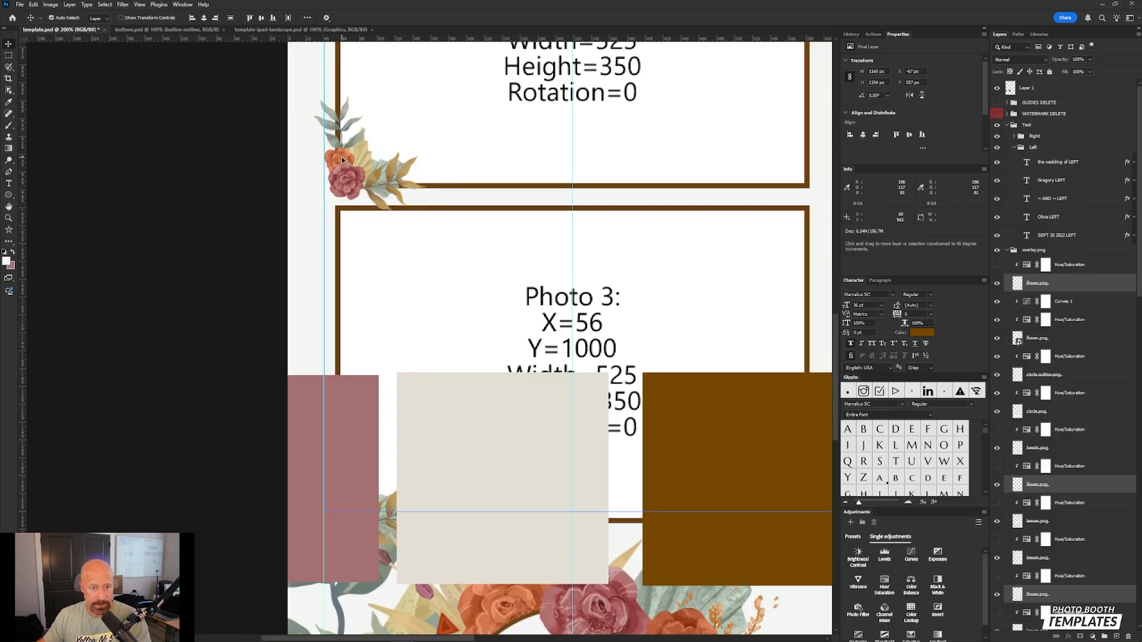
pyautogui.rightClick(1089, 290)
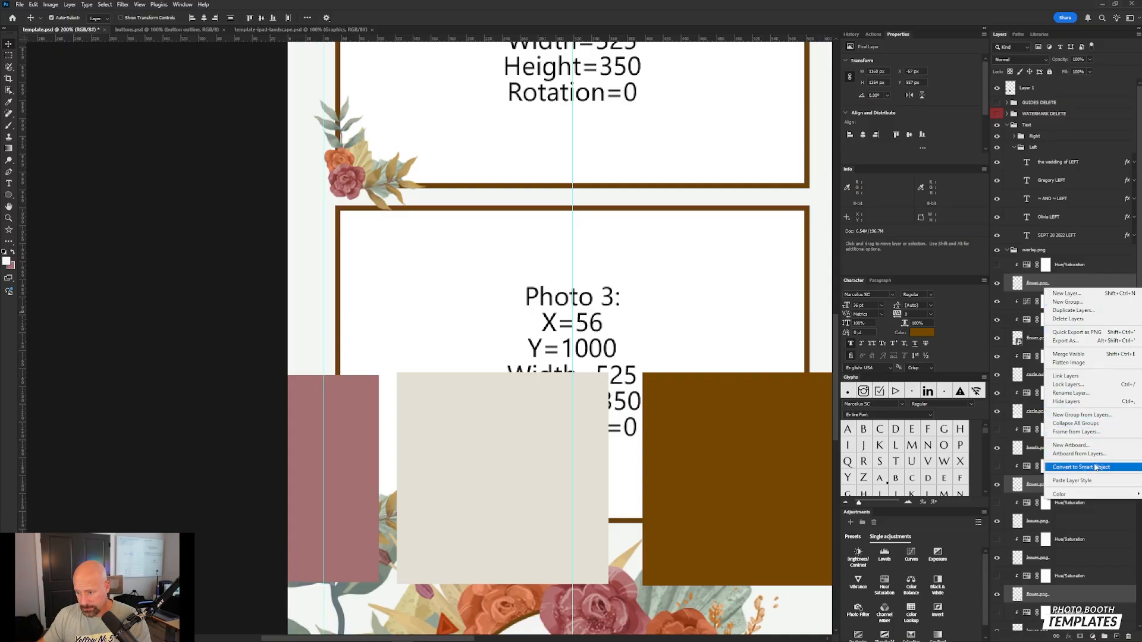
pyautogui.click(1080, 466)
# - Show the Hue/Saturation layer above the new orange flower smart object and turn on Colorize for it
pyautogui.click(997, 265)
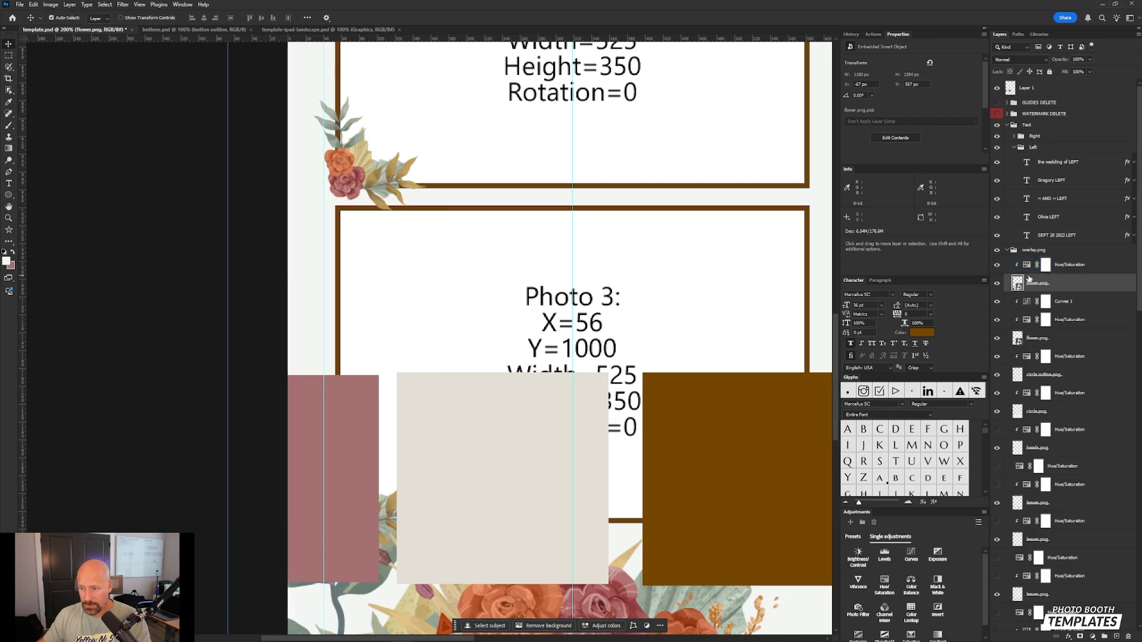
pyautogui.click(1027, 265)
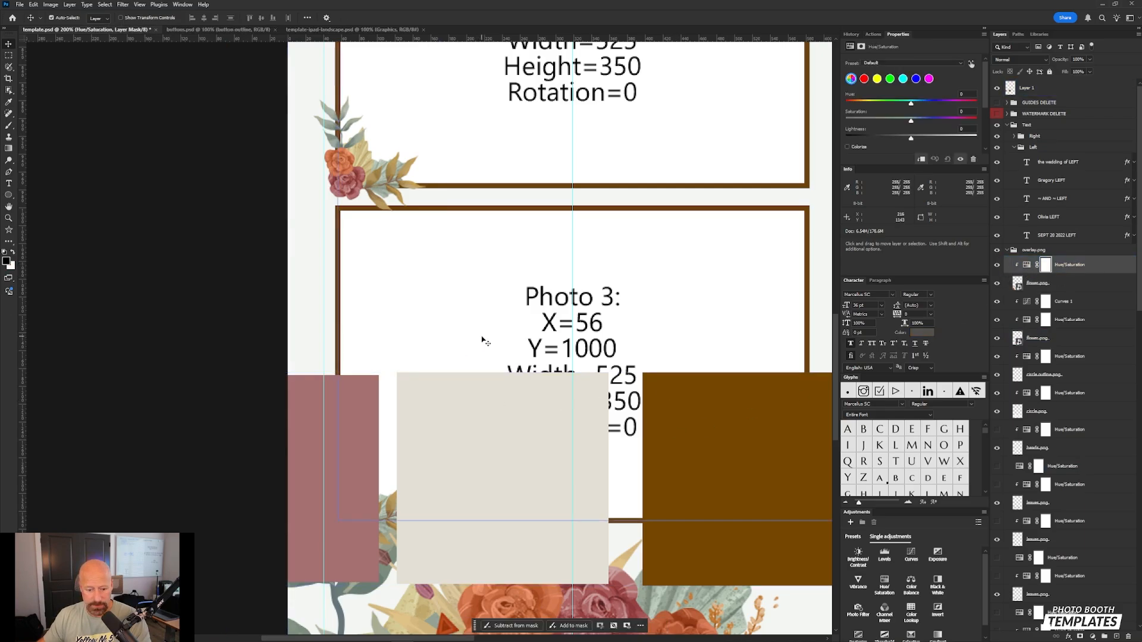
pyautogui.scroll(-4, 577, 377)
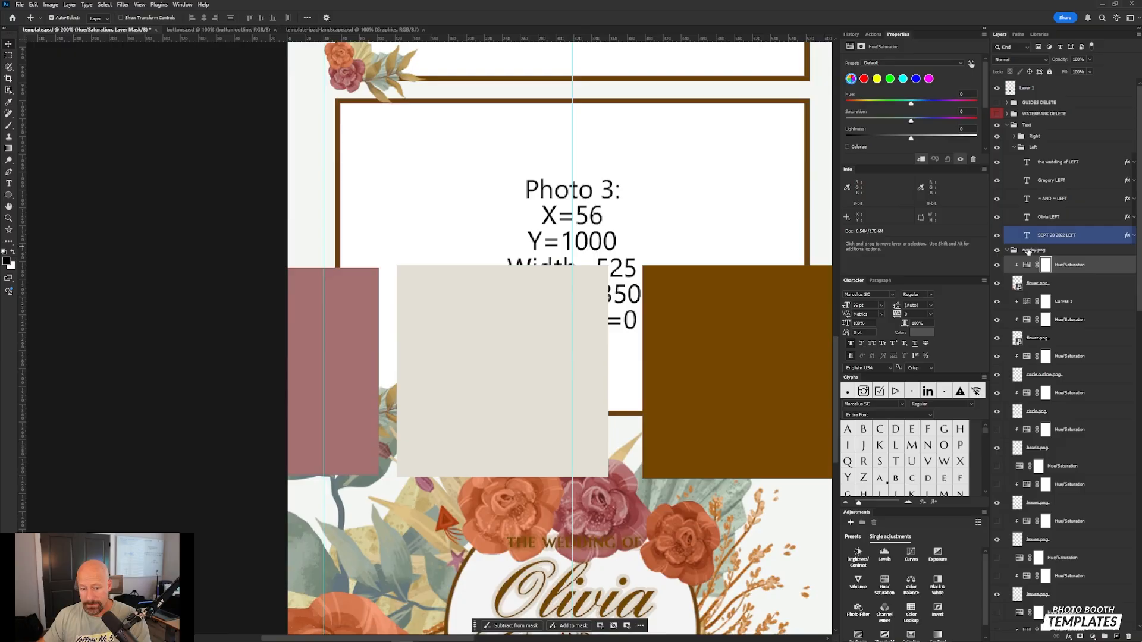
pyautogui.click(1095, 281)
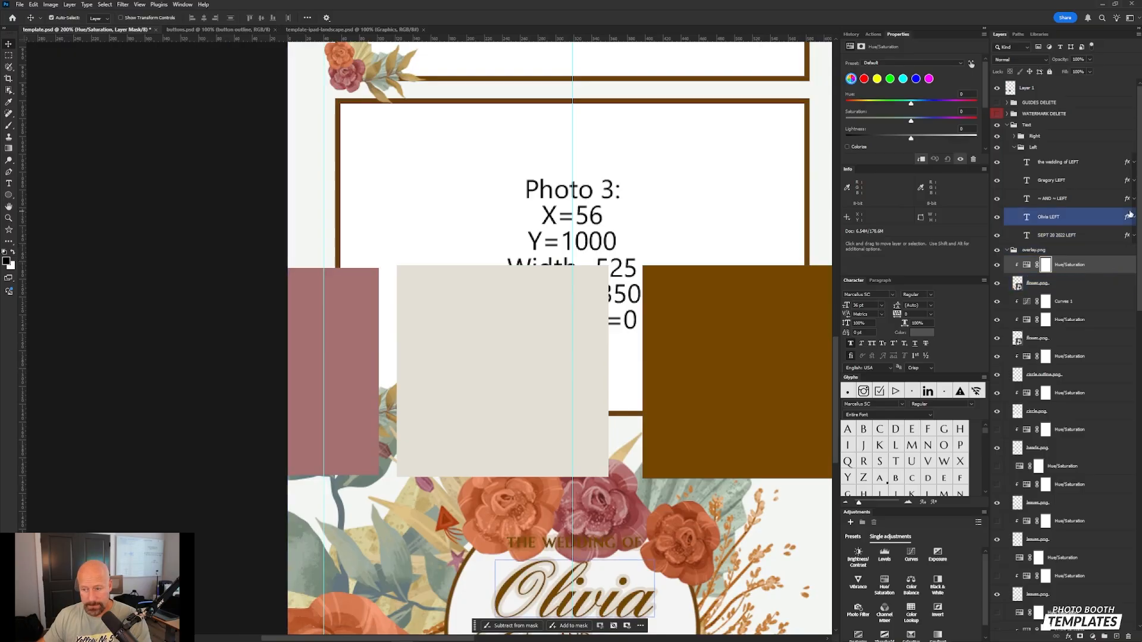
pyautogui.click(1053, 235)
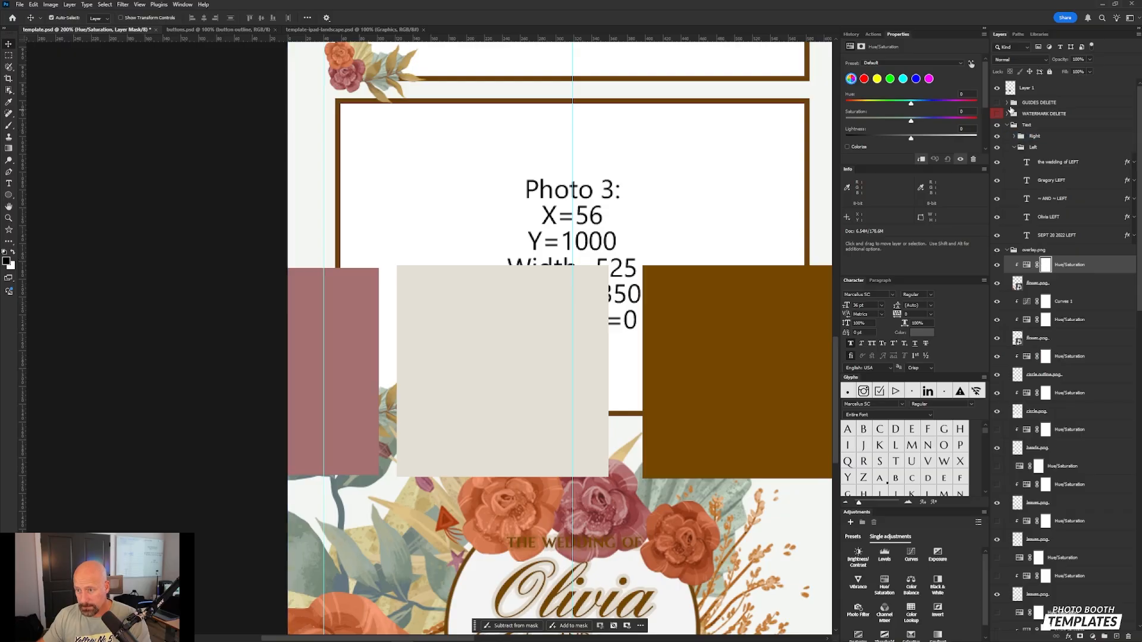
pyautogui.click(858, 146)
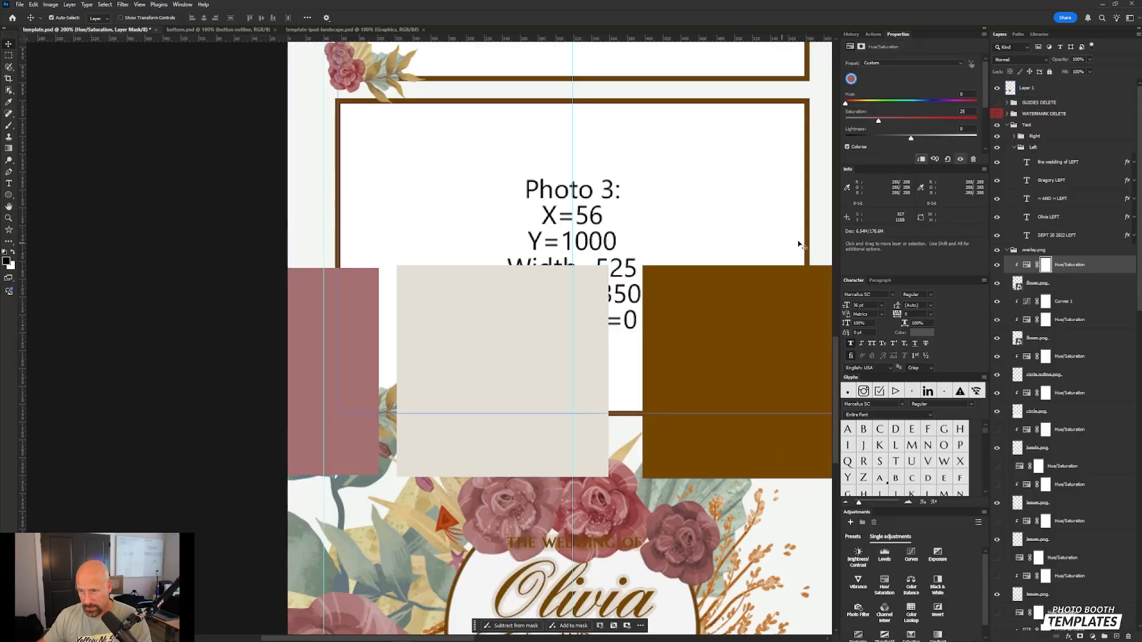
# - Tone the colorized flowers to an off-white close to the beige swatch, with hue 50, saturation 10 and lightness +57
pyautogui.moveTo(879, 121); pyautogui.dragTo(845, 142)
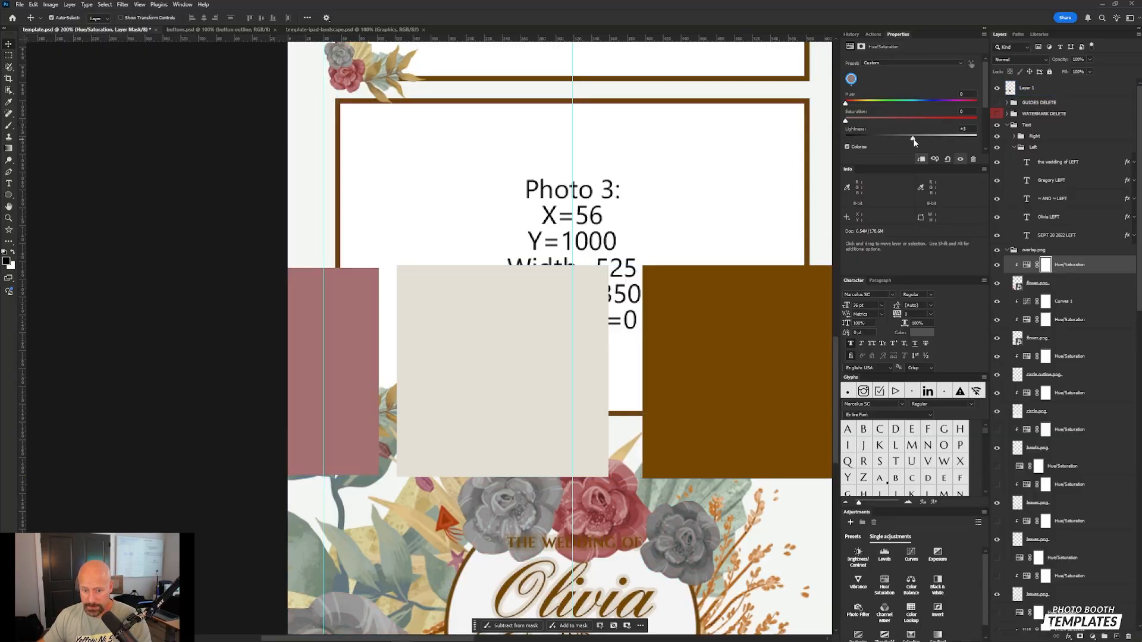
pyautogui.moveTo(914, 141); pyautogui.dragTo(924, 143)
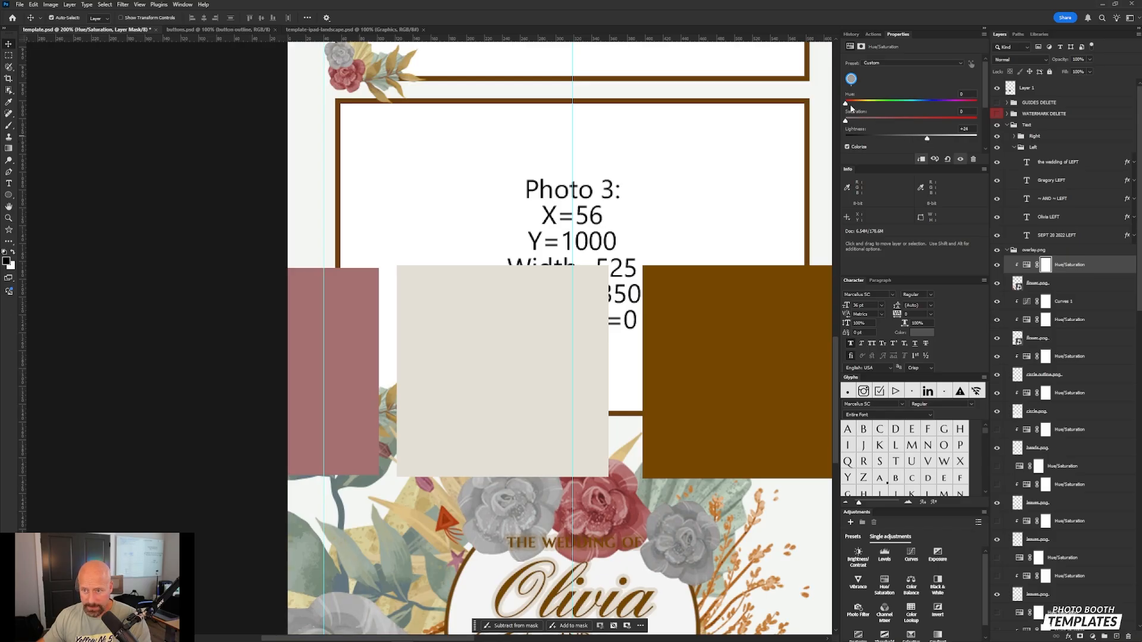
pyautogui.moveTo(846, 103); pyautogui.dragTo(884, 102)
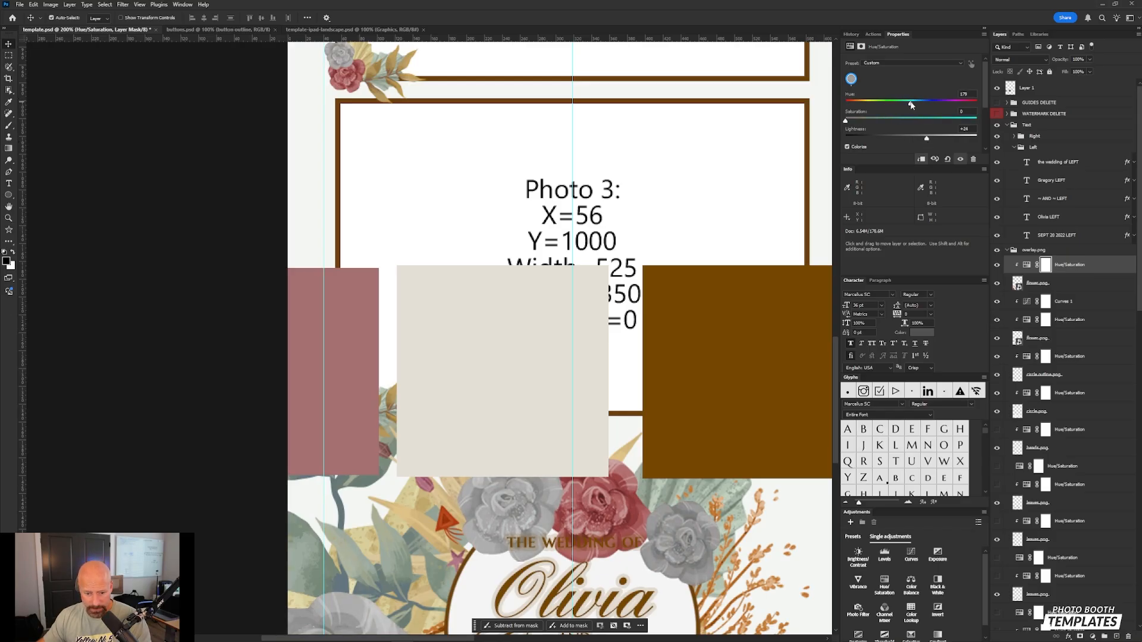
pyautogui.moveTo(929, 139); pyautogui.dragTo(937, 139)
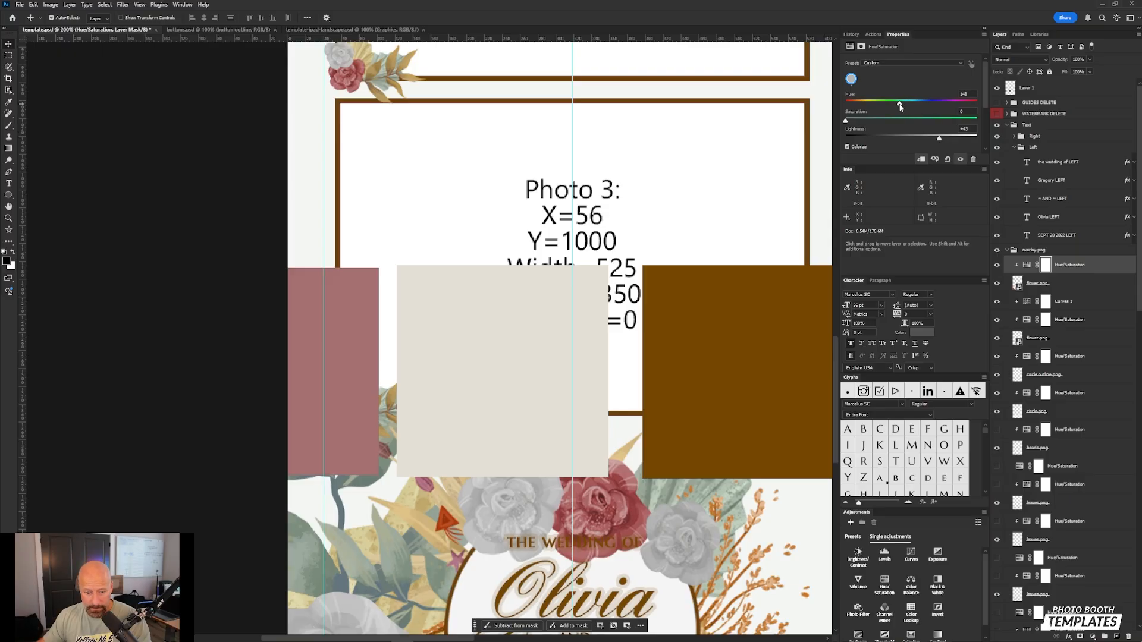
pyautogui.moveTo(940, 138)
pyautogui.mouseDown()
pyautogui.moveTo(955, 139)
pyautogui.moveTo(947, 146)
pyautogui.mouseUp()
pyautogui.moveTo(898, 105); pyautogui.dragTo(860, 106)
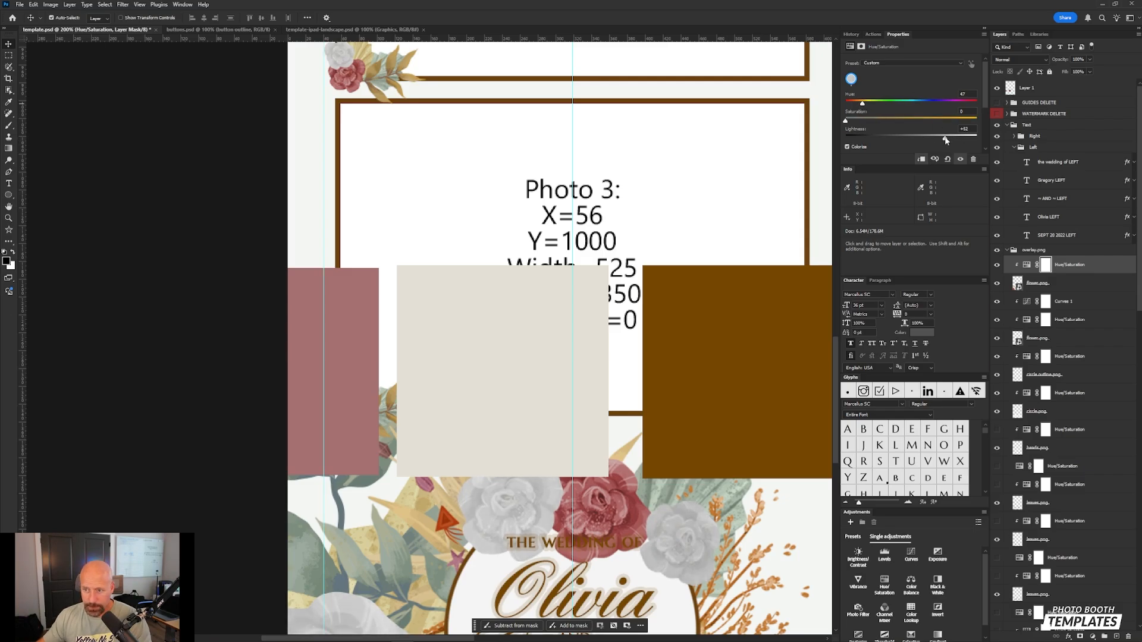
pyautogui.moveTo(945, 139); pyautogui.dragTo(945, 140)
pyautogui.moveTo(864, 107)
pyautogui.mouseDown()
pyautogui.moveTo(847, 105)
pyautogui.moveTo(865, 106)
pyautogui.moveTo(856, 122)
pyautogui.mouseUp()
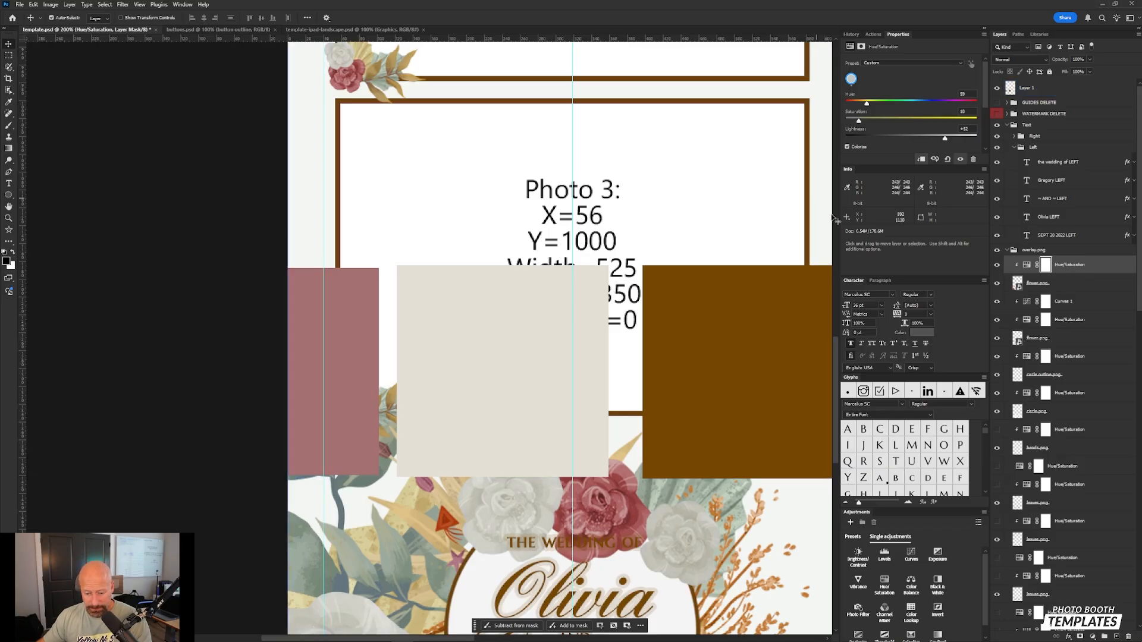
pyautogui.moveTo(947, 140); pyautogui.dragTo(953, 140)
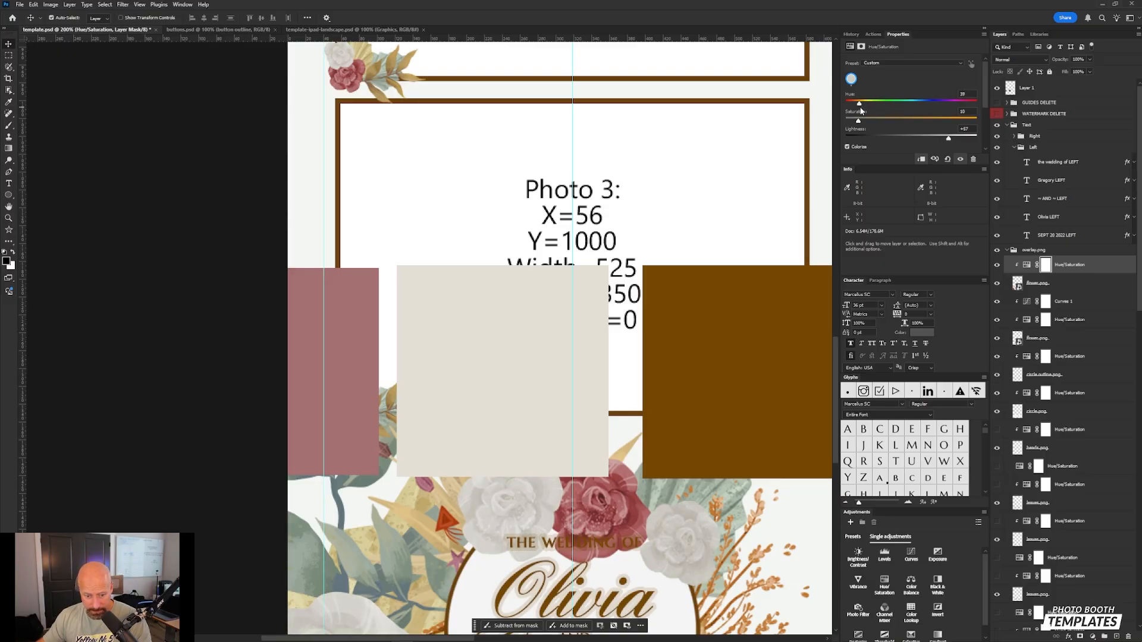
pyautogui.moveTo(861, 111); pyautogui.dragTo(865, 111)
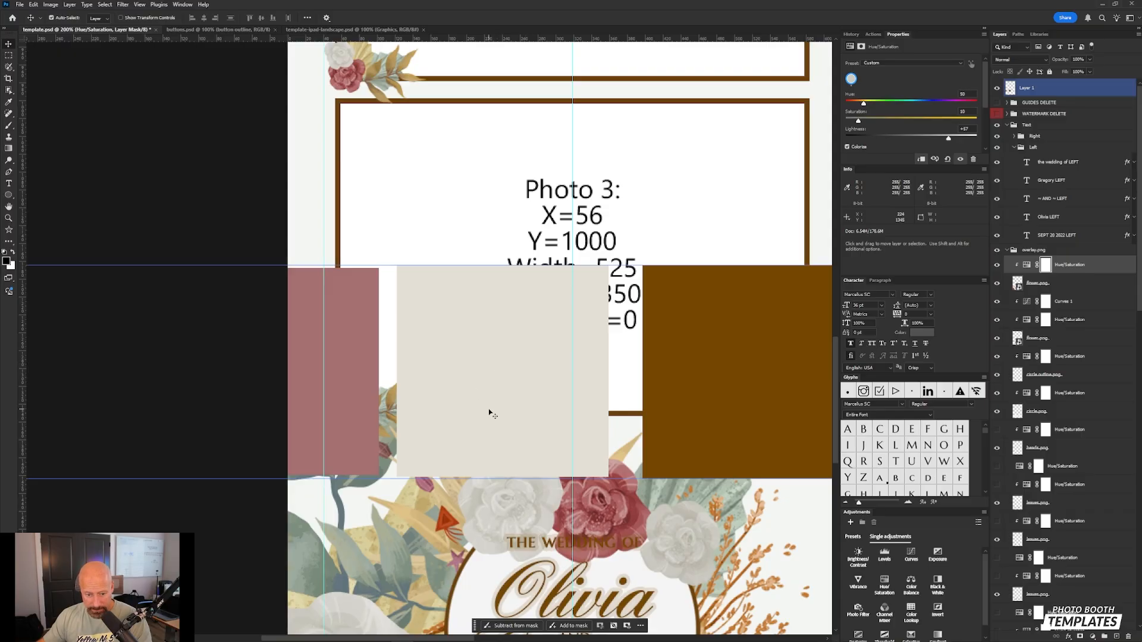
# - Set the off-white flowers' hue to 48 and saturation to 19, and move the Layer 1 swatches so beige sits directly above them
pyautogui.hotkey('ctrl', '+')
pyautogui.moveTo(525, 385); pyautogui.dragTo(515, 135)
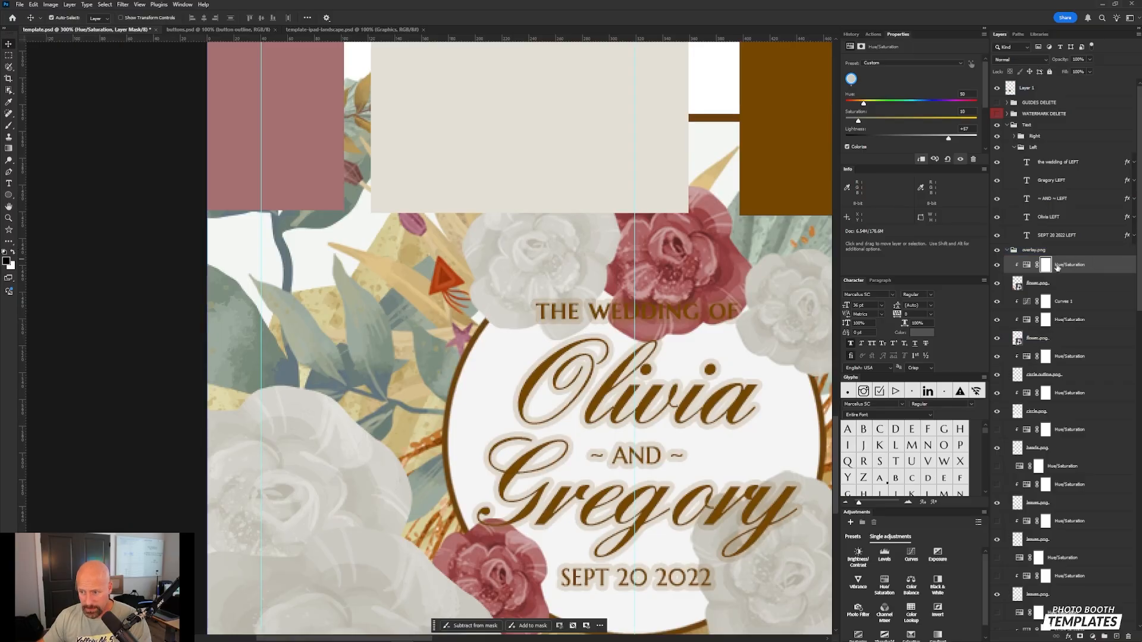
pyautogui.click(1026, 265)
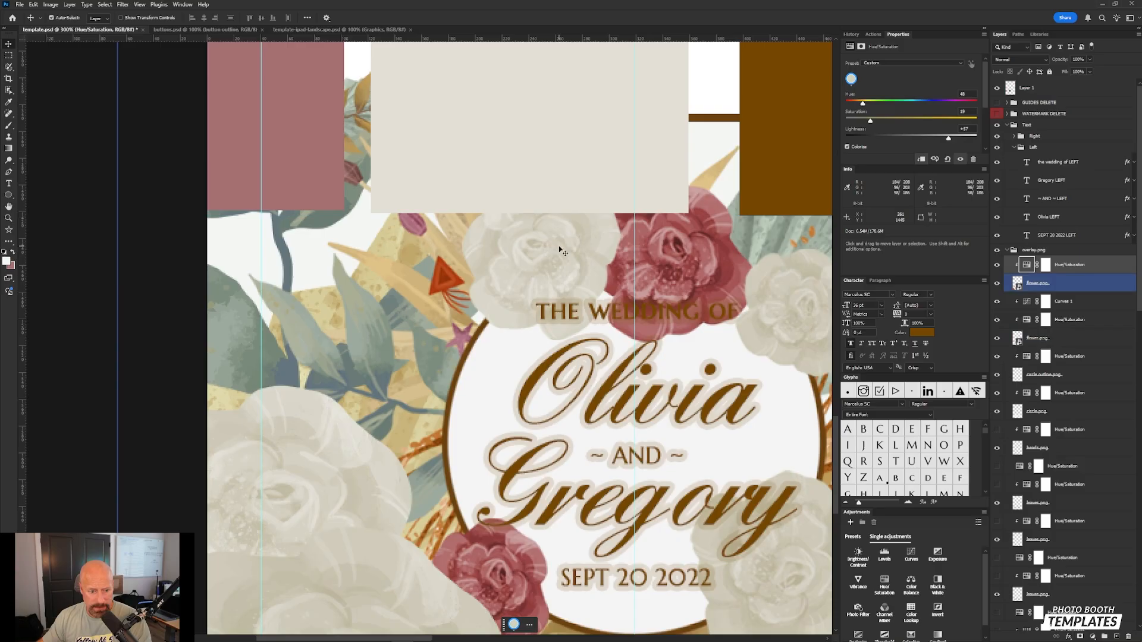
pyautogui.click(1028, 88)
pyautogui.moveTo(581, 122); pyautogui.dragTo(665, 198)
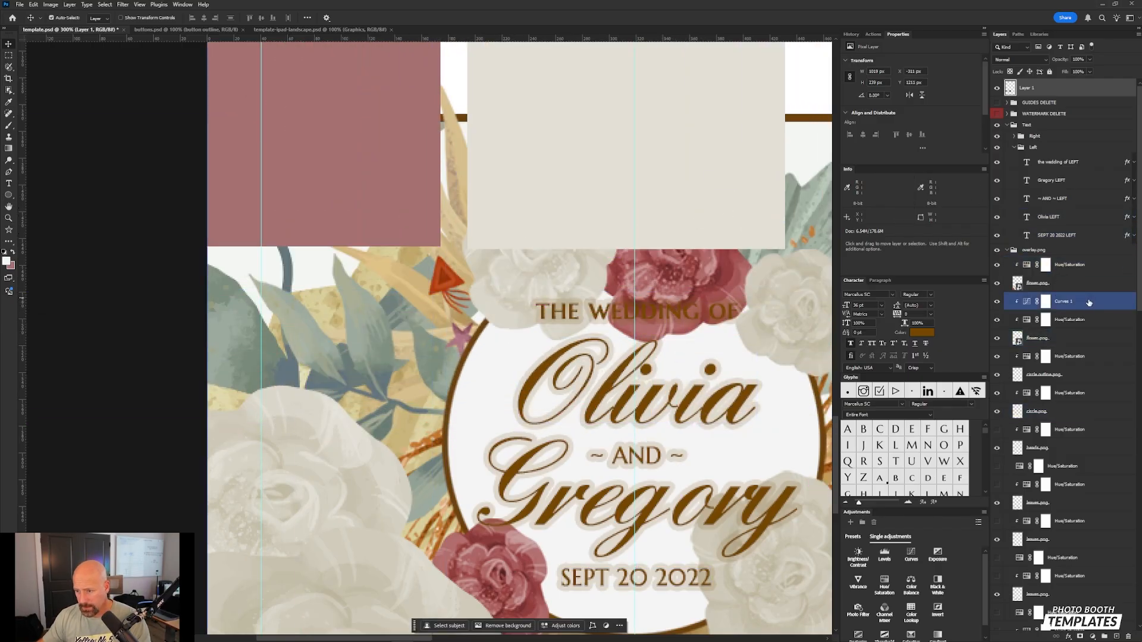
# - Duplicate Curves 1, clip the copy above the off-white flowers' Hue/Saturation layer and flatten its curve to nearly straight
pyautogui.click(1046, 302)
pyautogui.hotkey('ctrl', 'j')
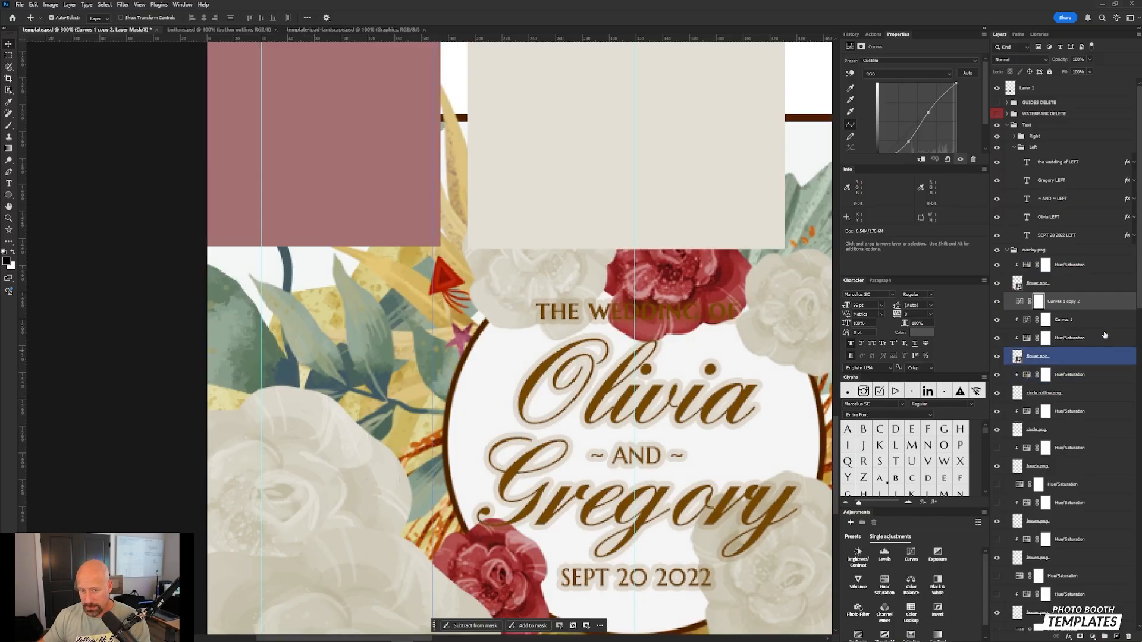
pyautogui.moveTo(1099, 301); pyautogui.dragTo(1099, 264)
pyautogui.hotkey('ctrl', 'alt', 'g')
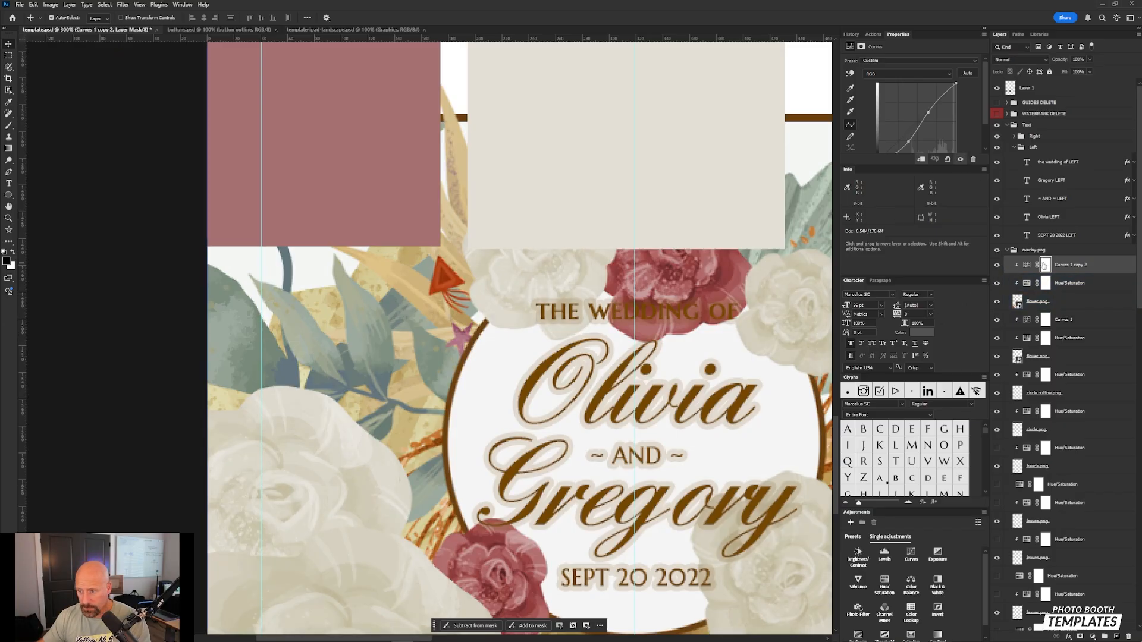
pyautogui.moveTo(909, 141); pyautogui.dragTo(931, 113)
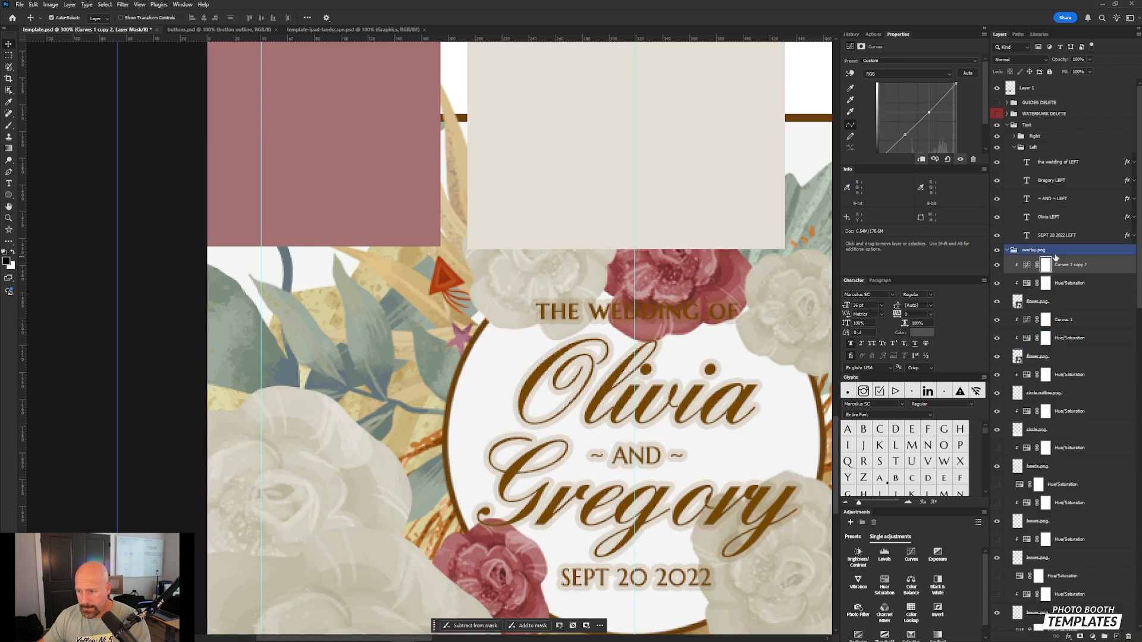
# - Add a Brightness/Contrast adjustment above the off-white flowers' Hue/Saturation layer and set its contrast to 38
pyautogui.click(1094, 283)
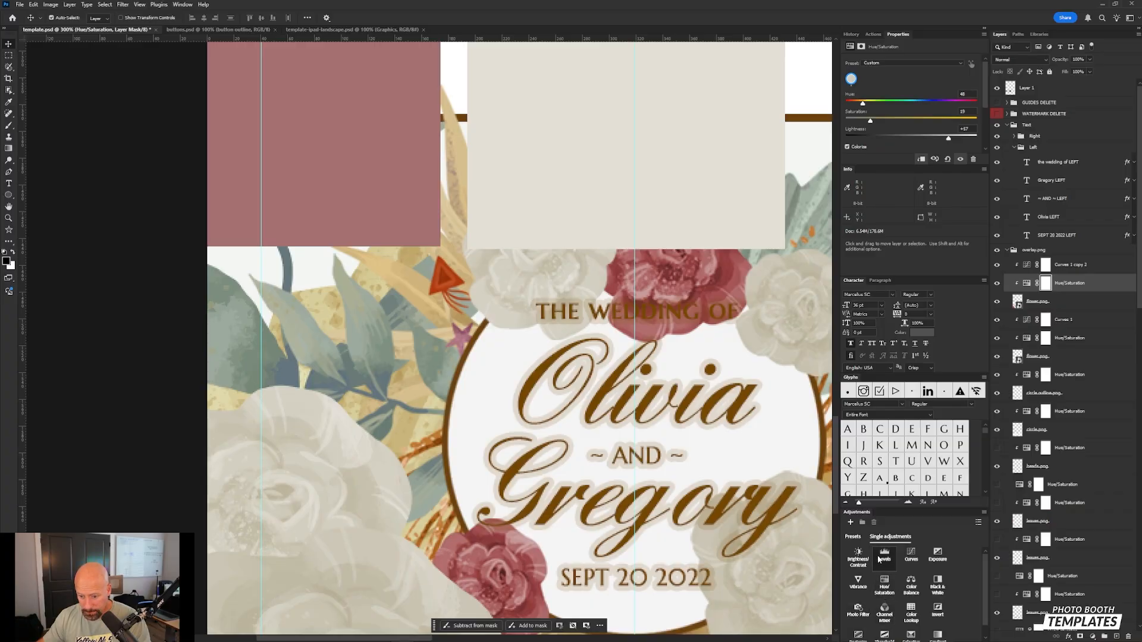
pyautogui.click(863, 569)
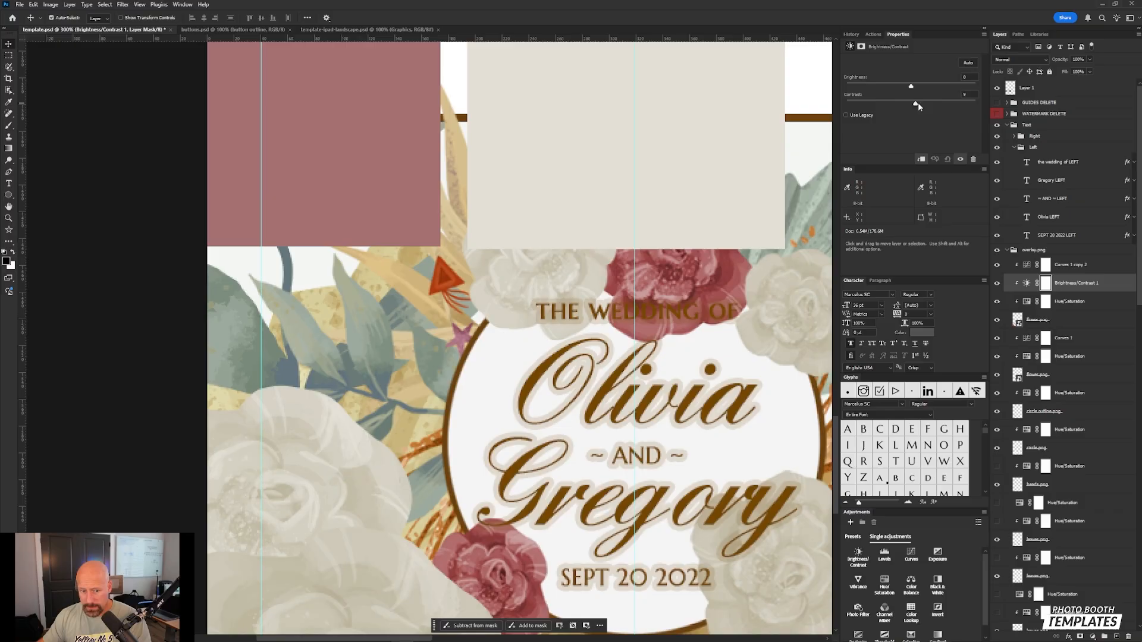
pyautogui.moveTo(940, 103)
pyautogui.mouseDown()
pyautogui.moveTo(974, 103)
pyautogui.moveTo(864, 104)
pyautogui.moveTo(922, 103)
pyautogui.mouseUp()
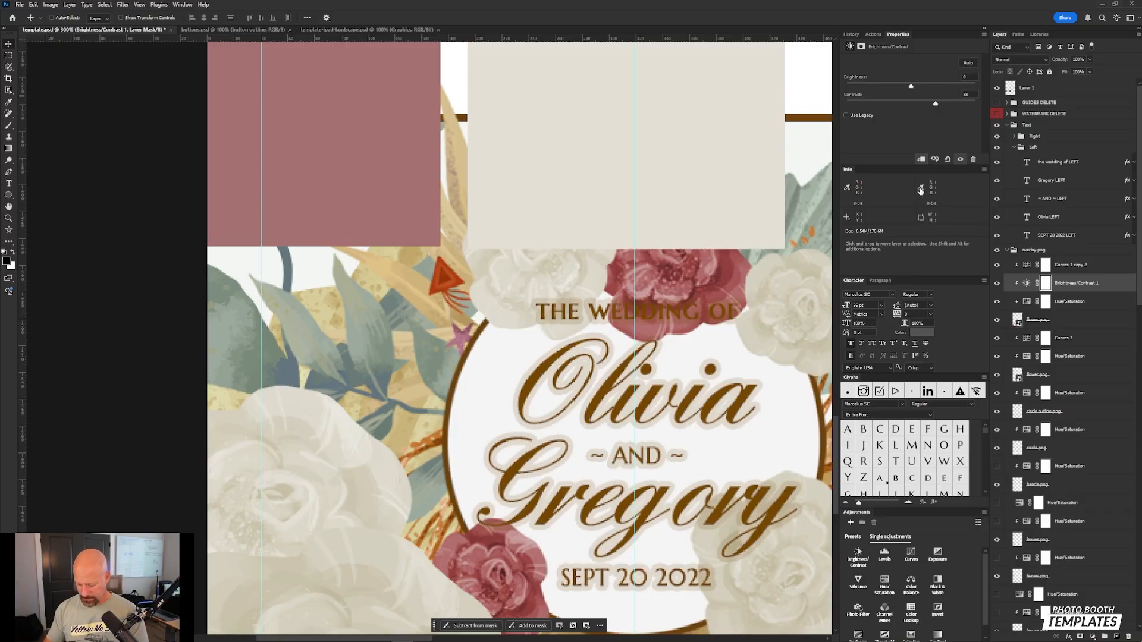
# - Examine the off-white flowers across the whole template and up close around the left circle against the swatches
pyautogui.hotkey('ctrl', '0')
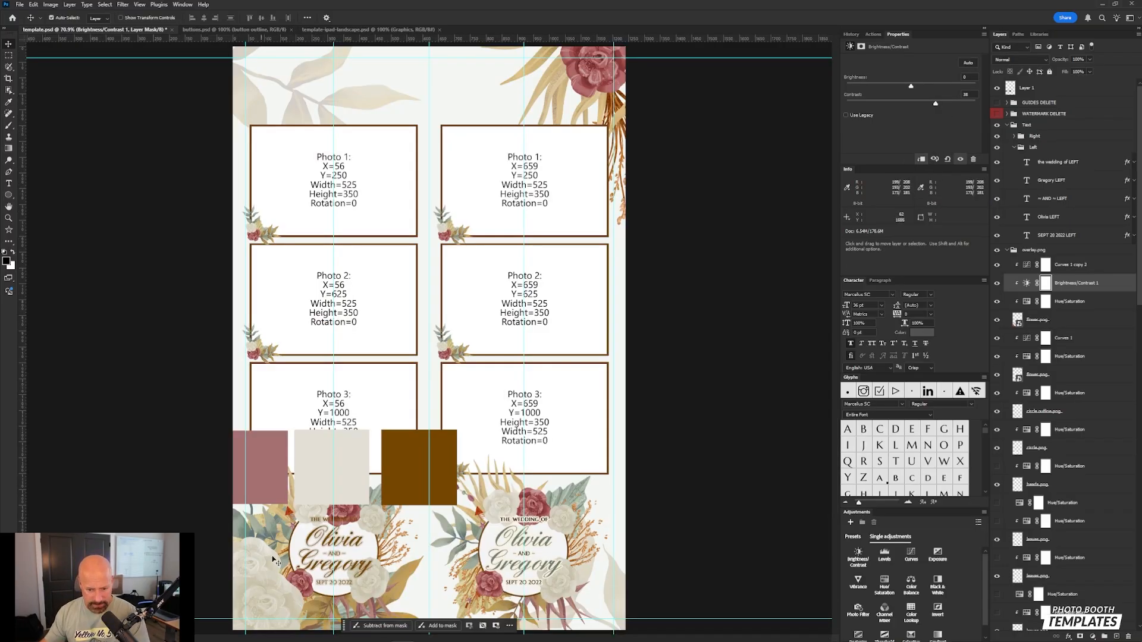
pyautogui.press('space')
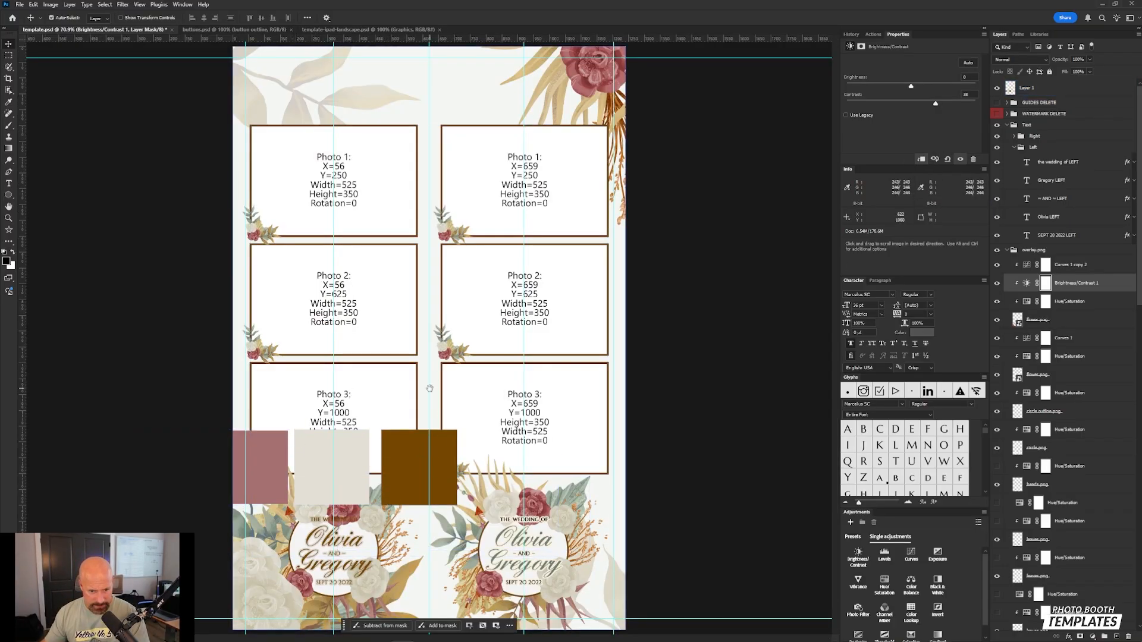
pyautogui.scroll(1, 449, 380)
pyautogui.scroll(1, 449, 380)
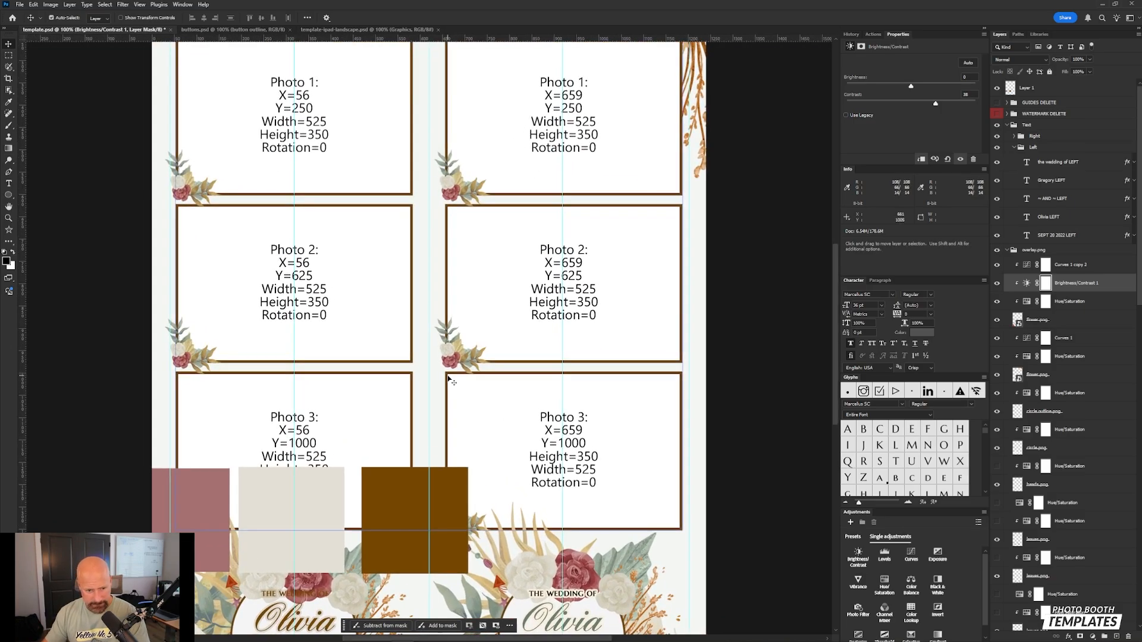
pyautogui.moveTo(412, 424); pyautogui.dragTo(568, 200)
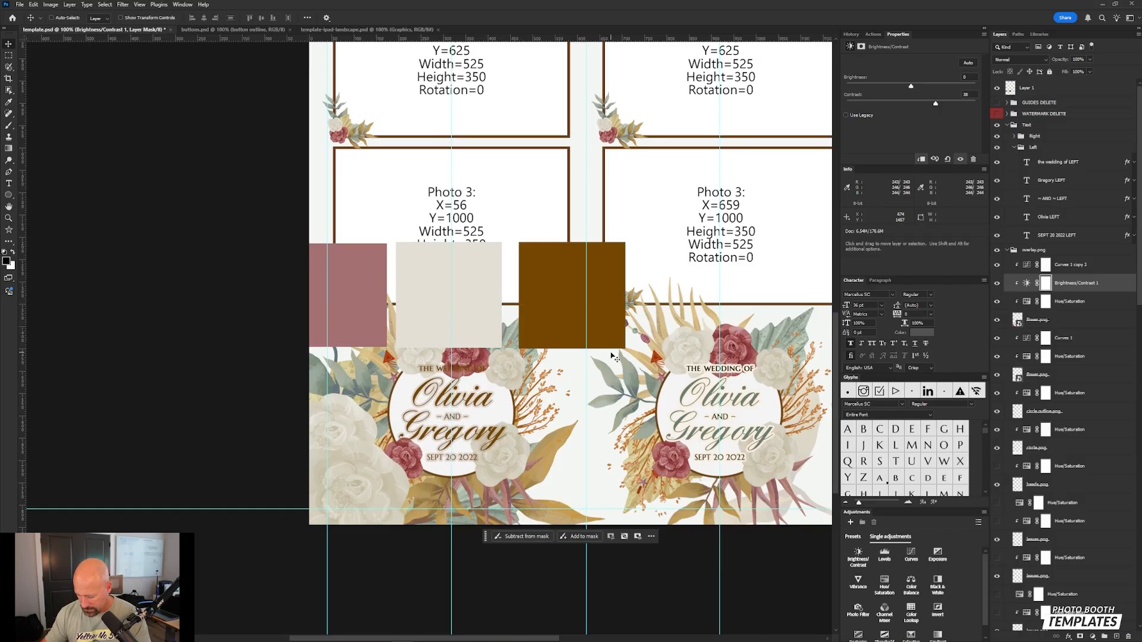
pyautogui.hotkey('ctrl', '+')
pyautogui.moveTo(550, 437); pyautogui.dragTo(586, 365)
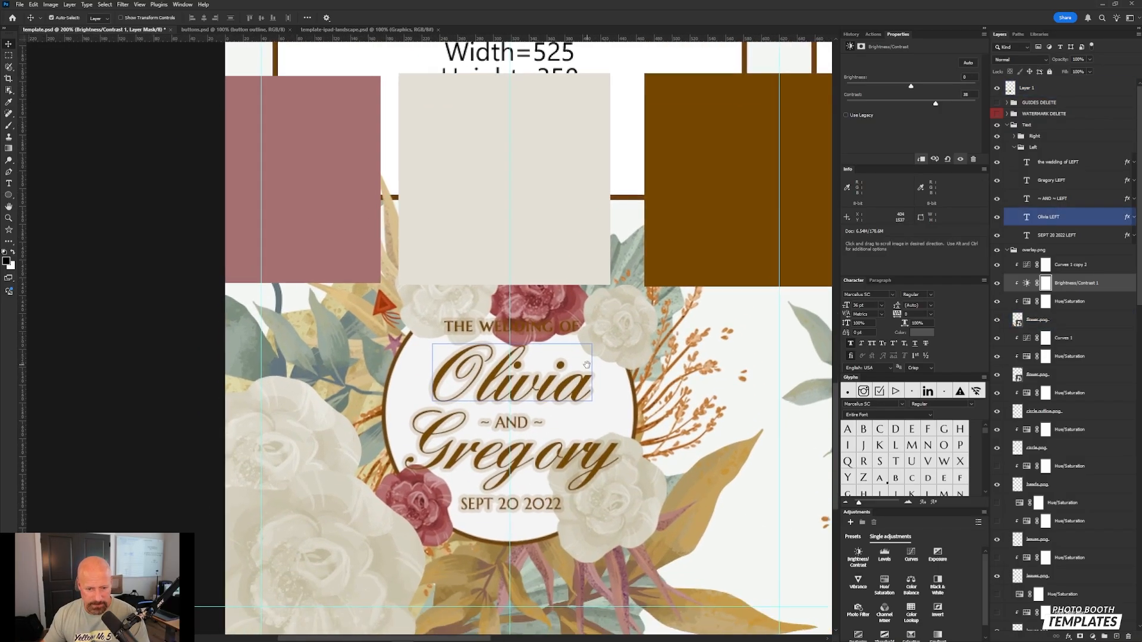
pyautogui.click(258, 436)
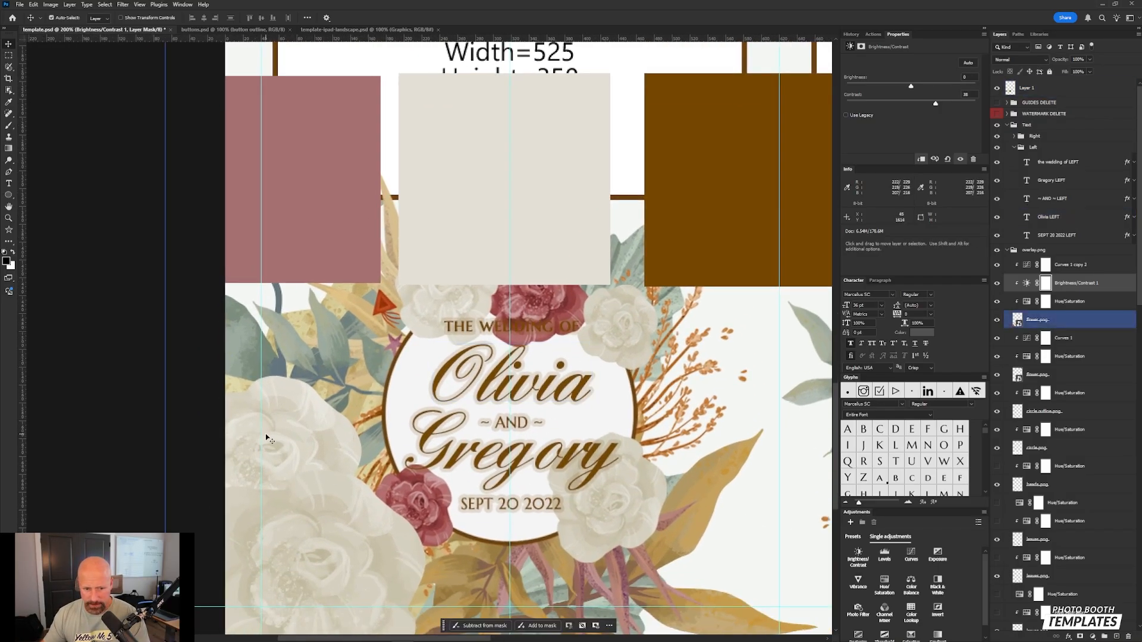
pyautogui.click(512, 370)
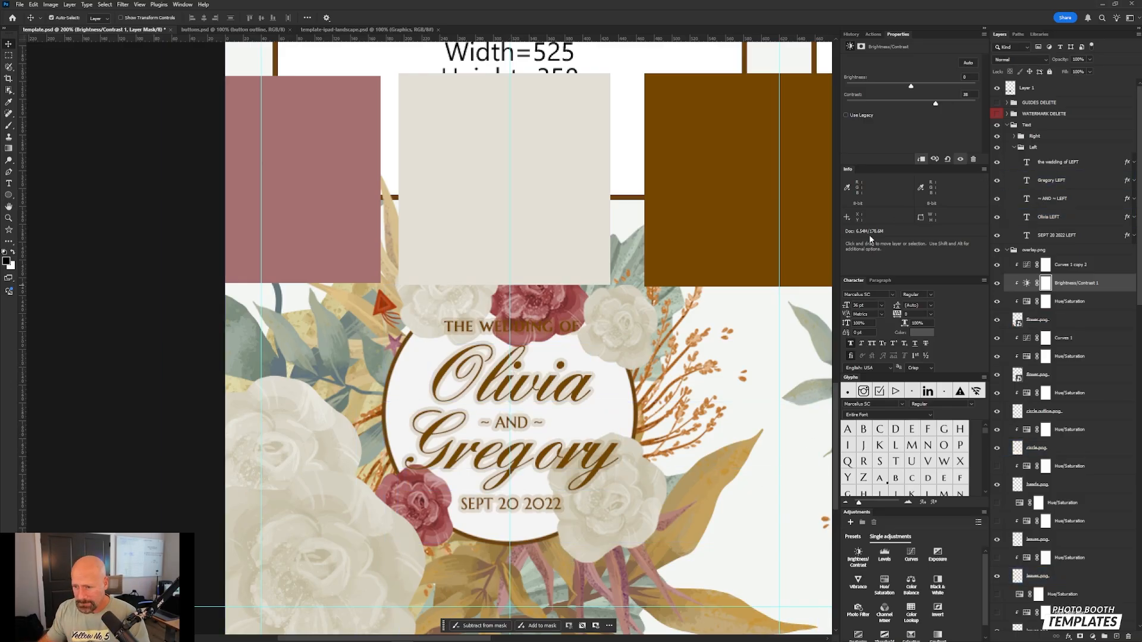
# - Delete the Brightness/Contrast 1 layer above the off-white flowers' Hue/Saturation layer
pyautogui.click(1027, 283)
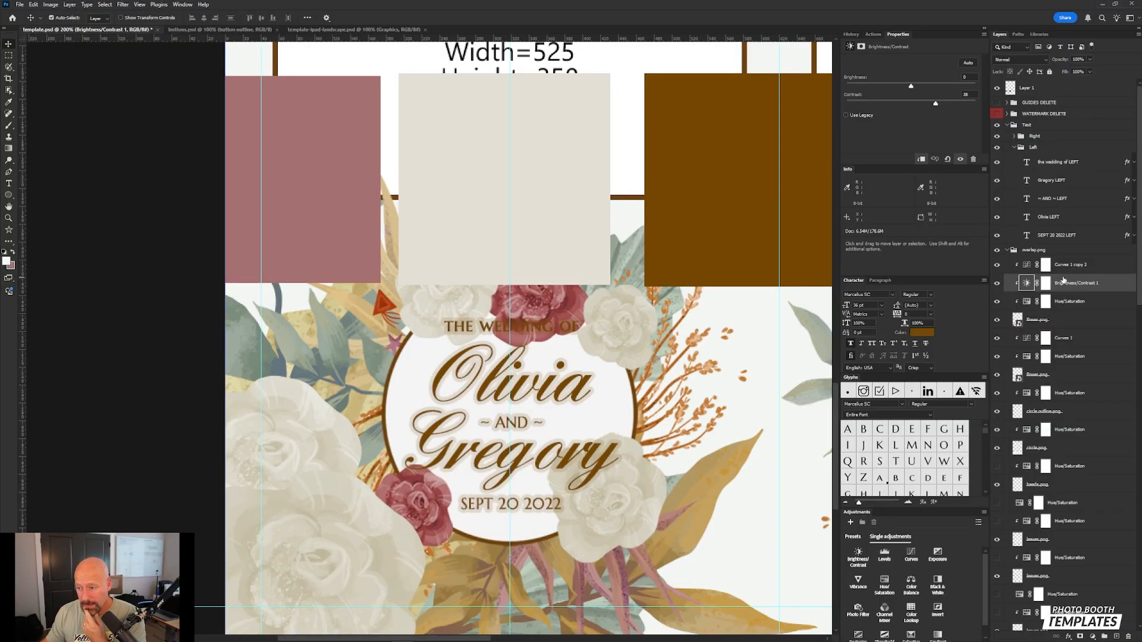
pyautogui.press('Delete')
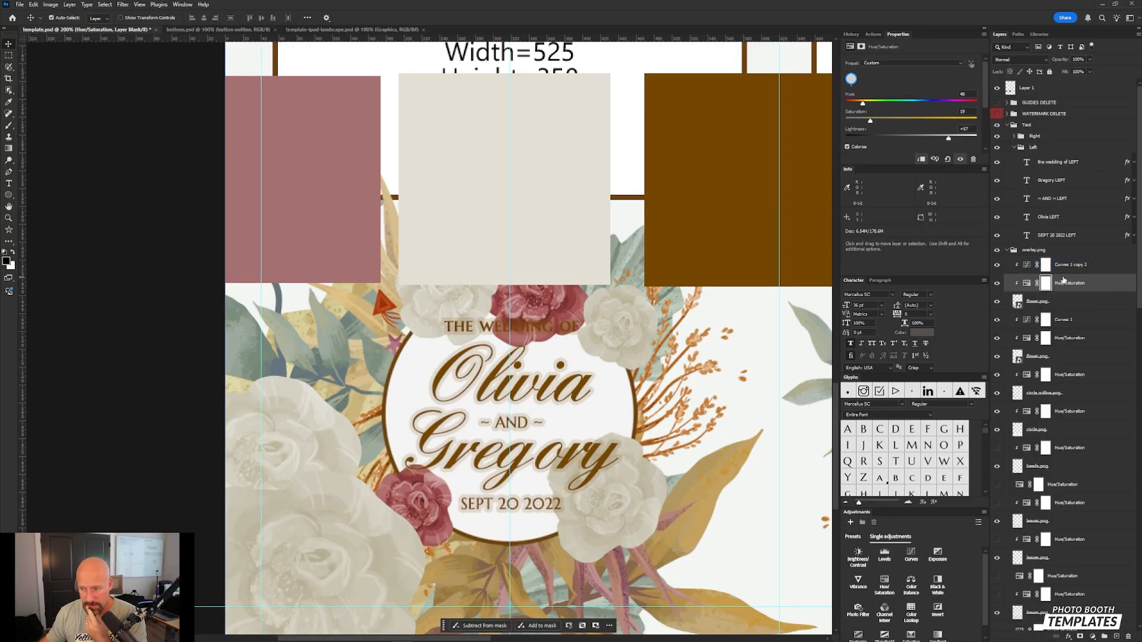
# - Try a Vibrance adjustment on the off-white flowers with vibrance -13 and saturation +24, and delete that layer again
pyautogui.scroll(-1, 921, 566)
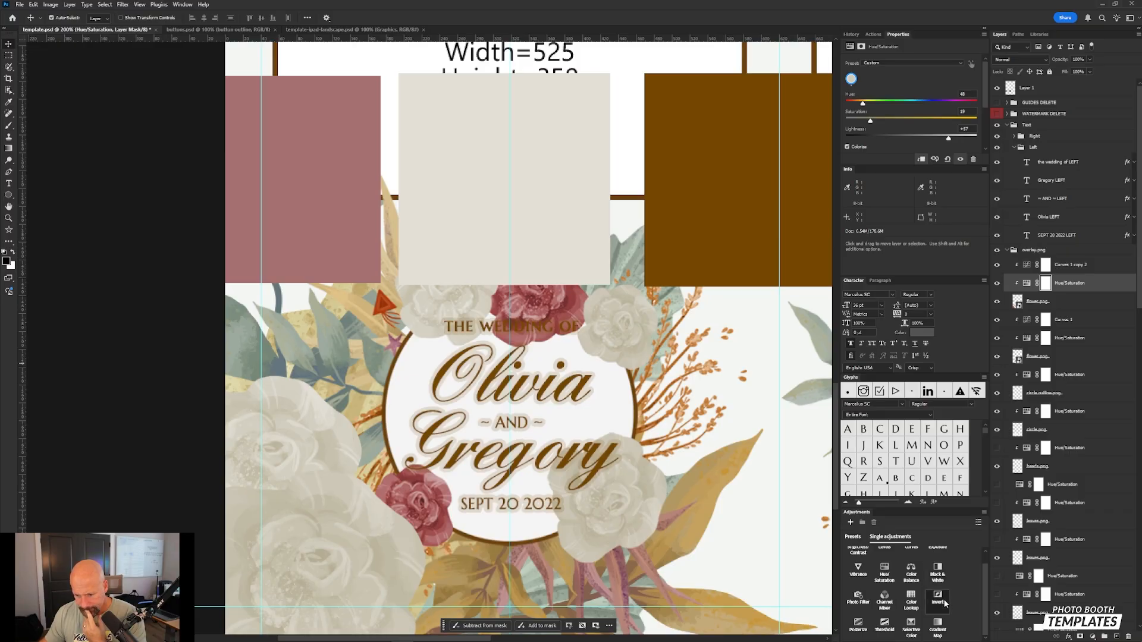
pyautogui.click(859, 572)
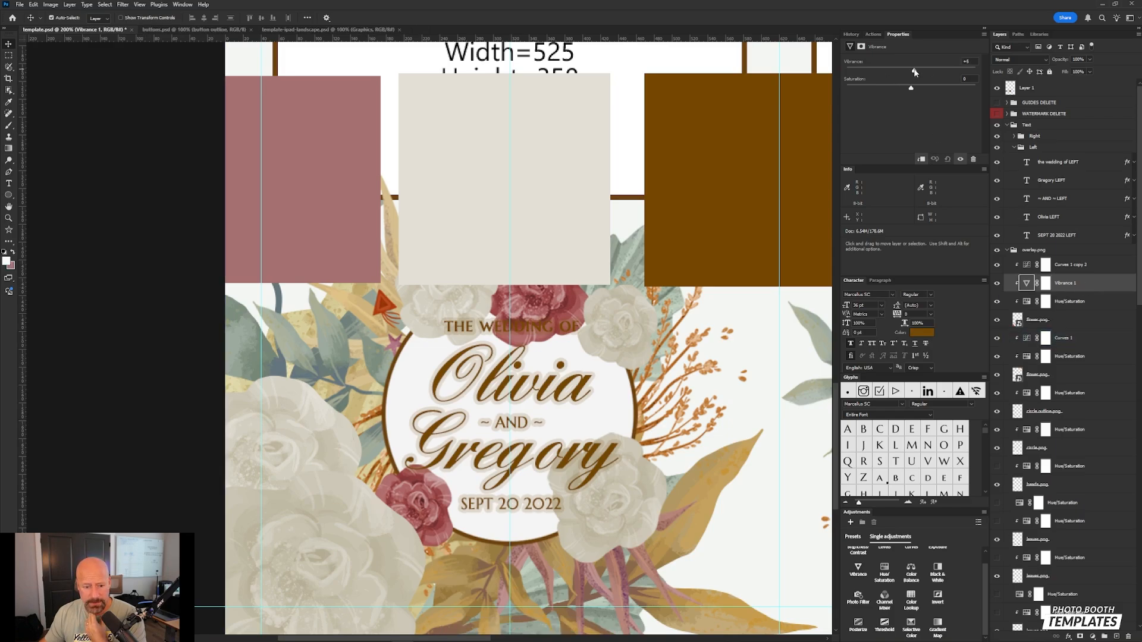
pyautogui.moveTo(862, 72); pyautogui.dragTo(931, 72)
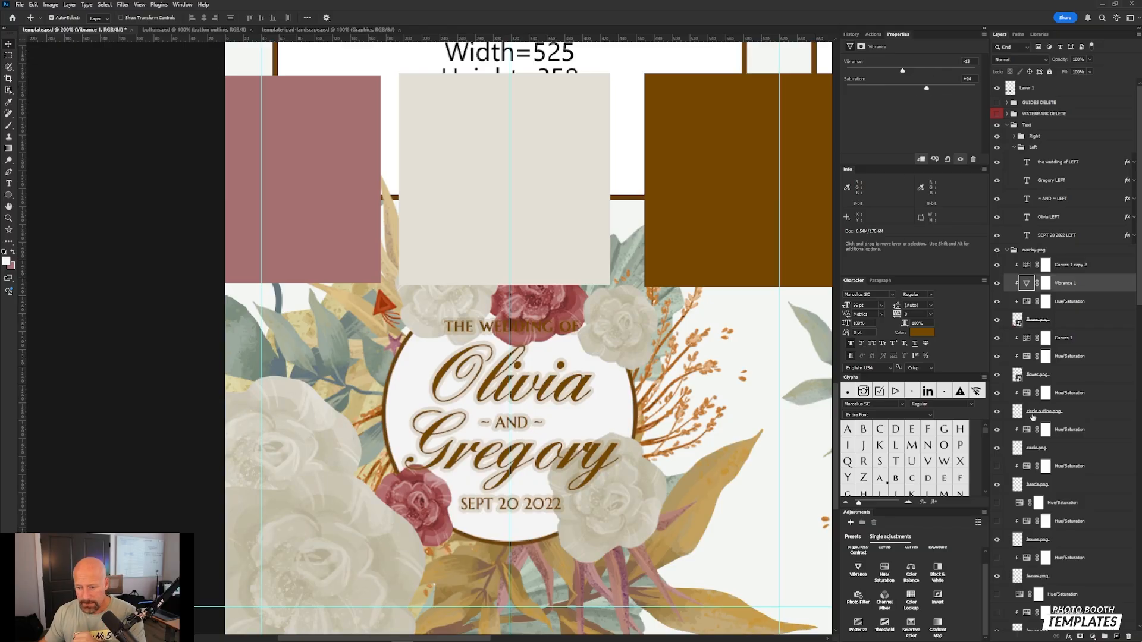
pyautogui.hotkey('ctrl', 'z')
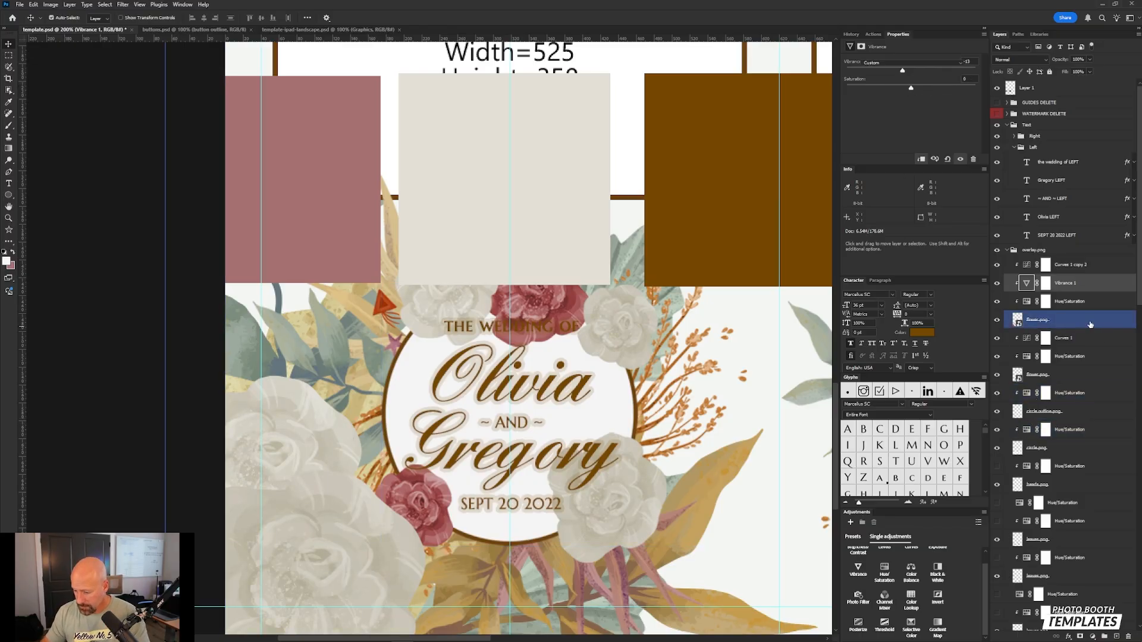
pyautogui.press('Delete')
# - Try to rebalance the off-white flowers' tones by reshaping the shadow, midtone and highlight points of the Curves 1 copy 2 curve
pyautogui.click(1097, 272)
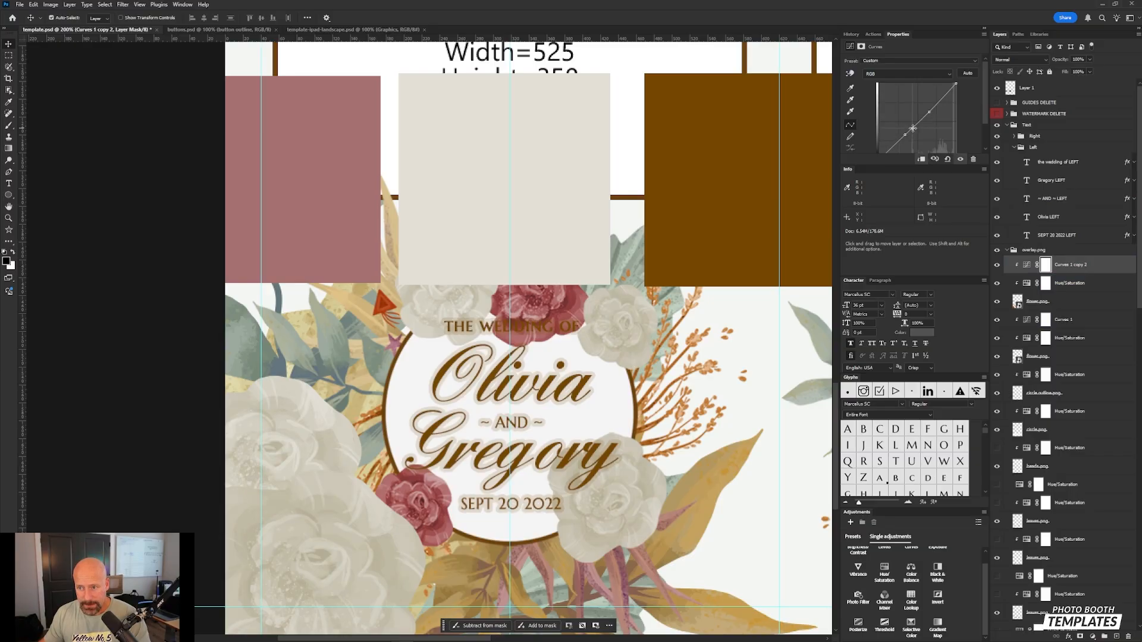
pyautogui.moveTo(914, 127); pyautogui.dragTo(903, 149)
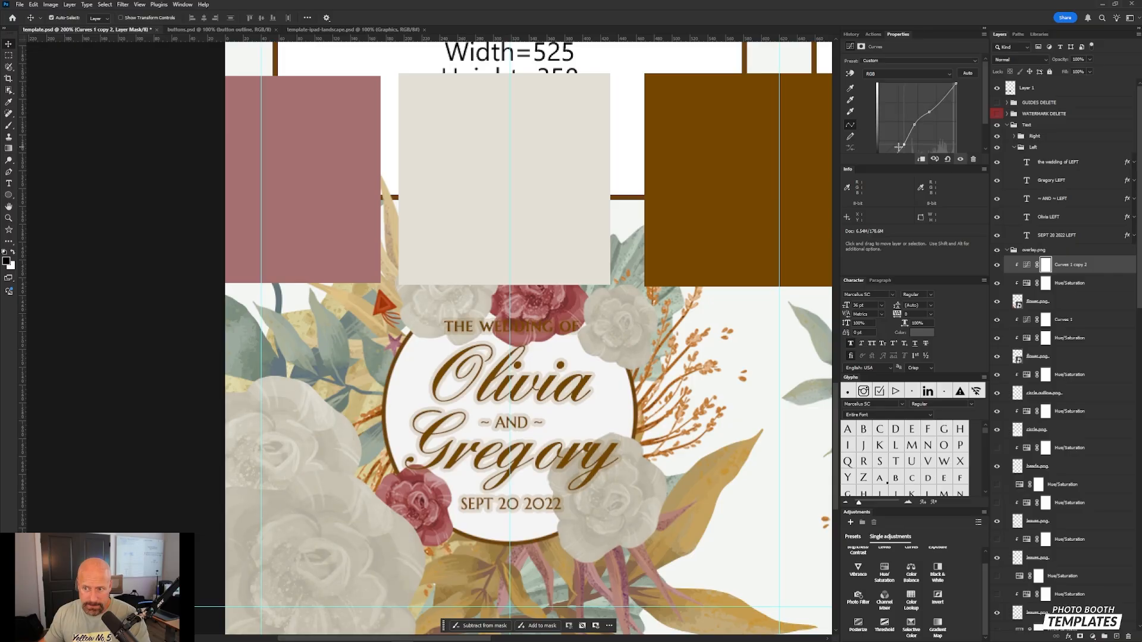
pyautogui.moveTo(898, 147)
pyautogui.mouseDown()
pyautogui.moveTo(869, 131)
pyautogui.moveTo(885, 129)
pyautogui.moveTo(885, 149)
pyautogui.mouseUp()
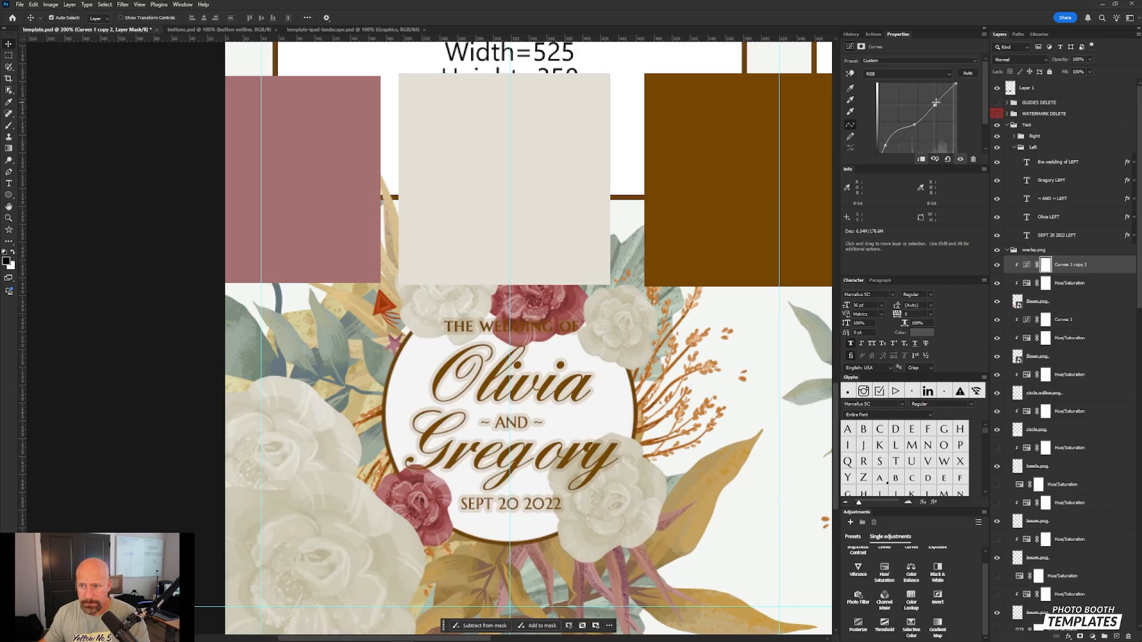
pyautogui.moveTo(936, 103)
pyautogui.mouseDown()
pyautogui.moveTo(949, 103)
pyautogui.moveTo(931, 108)
pyautogui.mouseUp()
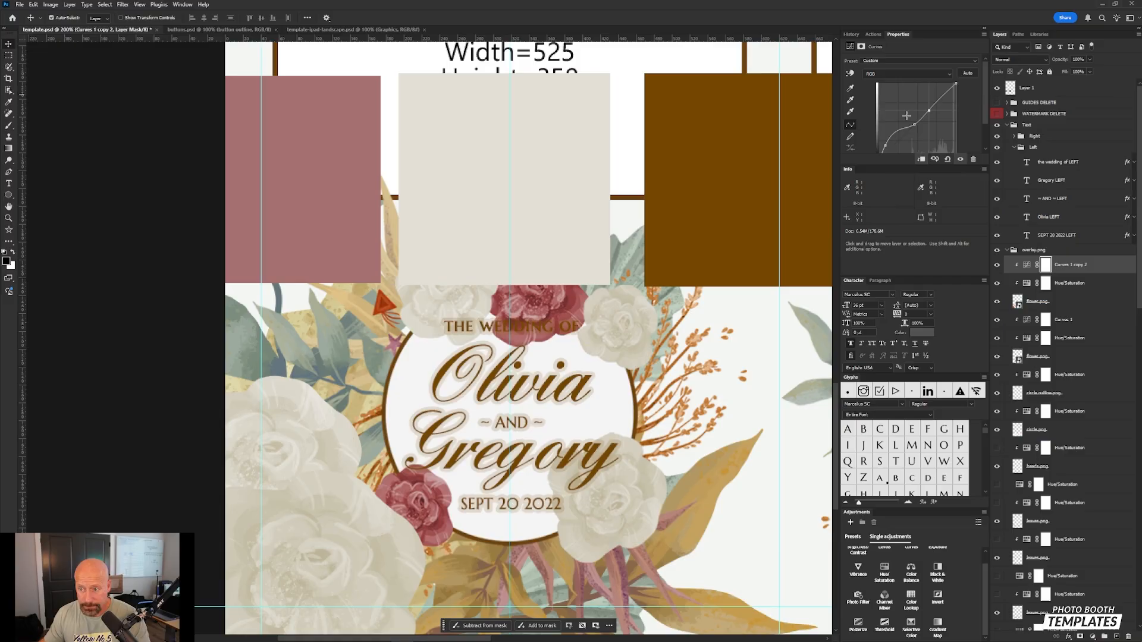
pyautogui.moveTo(914, 125); pyautogui.dragTo(888, 139)
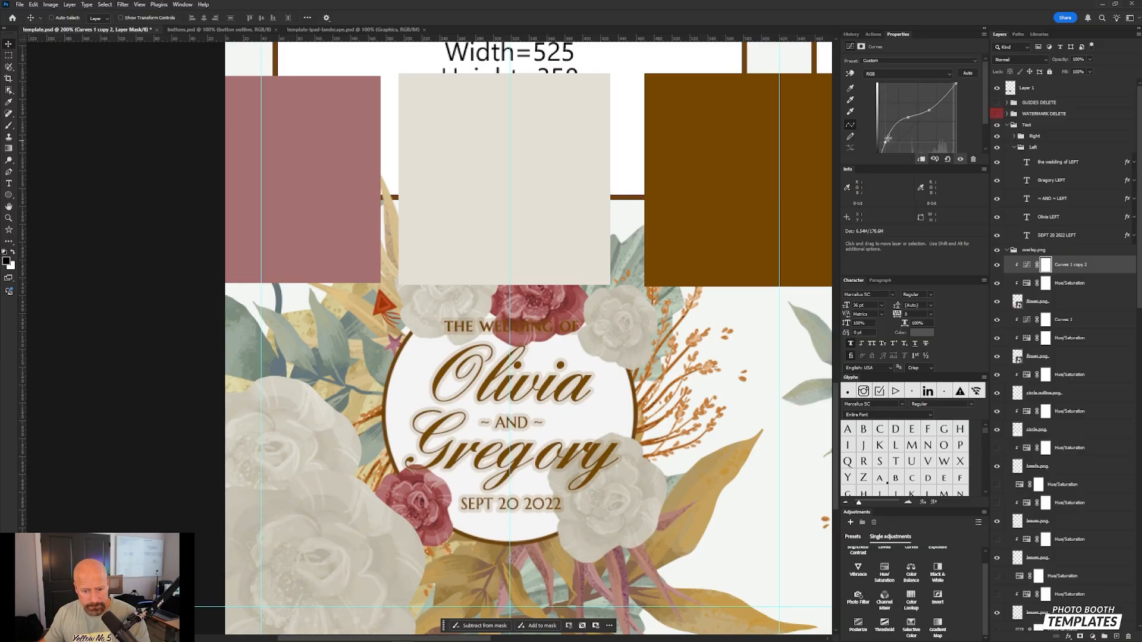
# - Undo the curve edits and layer deletions back to the state with the Brightness/Contrast 1 layer in place
pyautogui.hotkey('ctrl', 'z')
pyautogui.hotkey('ctrl', 'z')
pyautogui.hotkey('ctrl', 'z')
pyautogui.hotkey('ctrl', 'z')
pyautogui.hotkey('ctrl', 'z')
pyautogui.hotkey('ctrl', 'z')
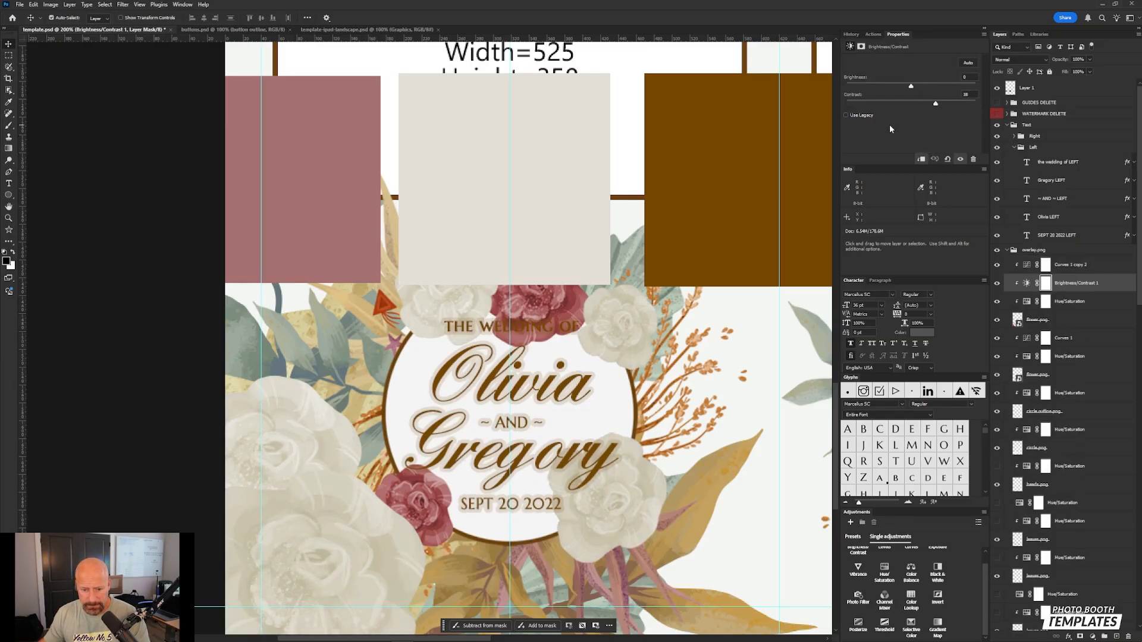
pyautogui.hotkey('ctrl', 'z')
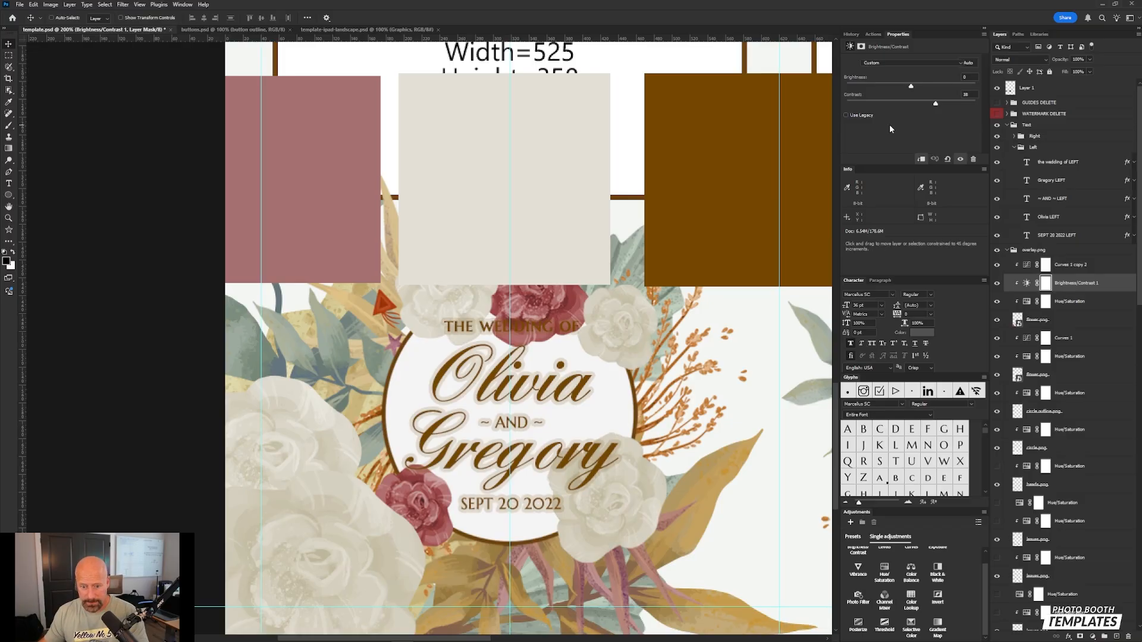
pyautogui.hotkey('ctrl', 'shift', 'x')
pyautogui.click(641, 252)
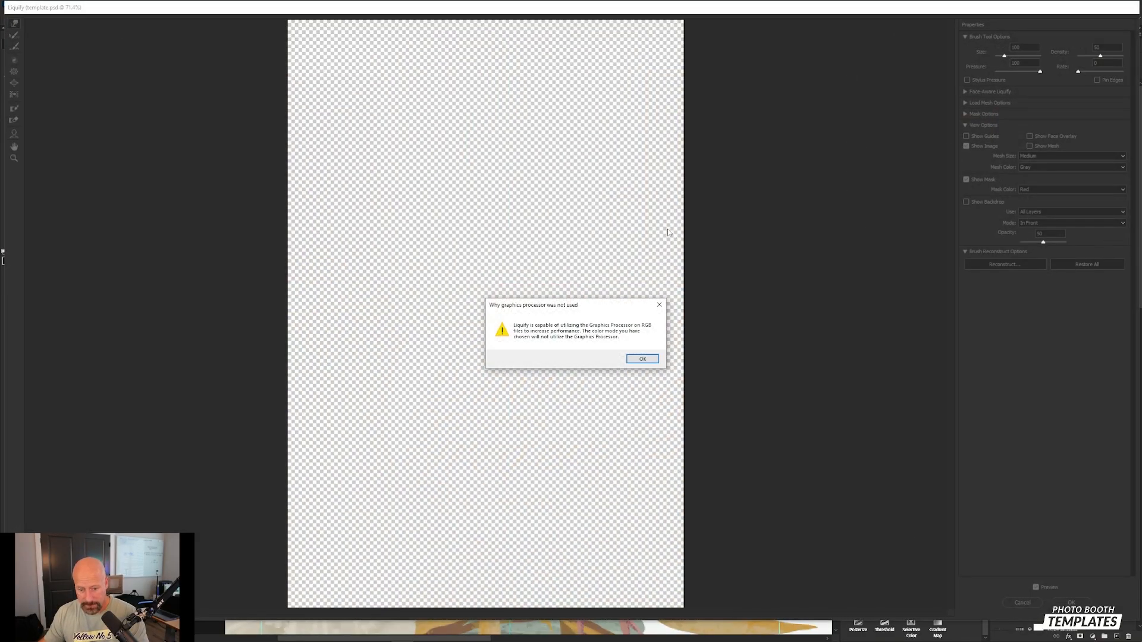
pyautogui.click(643, 358)
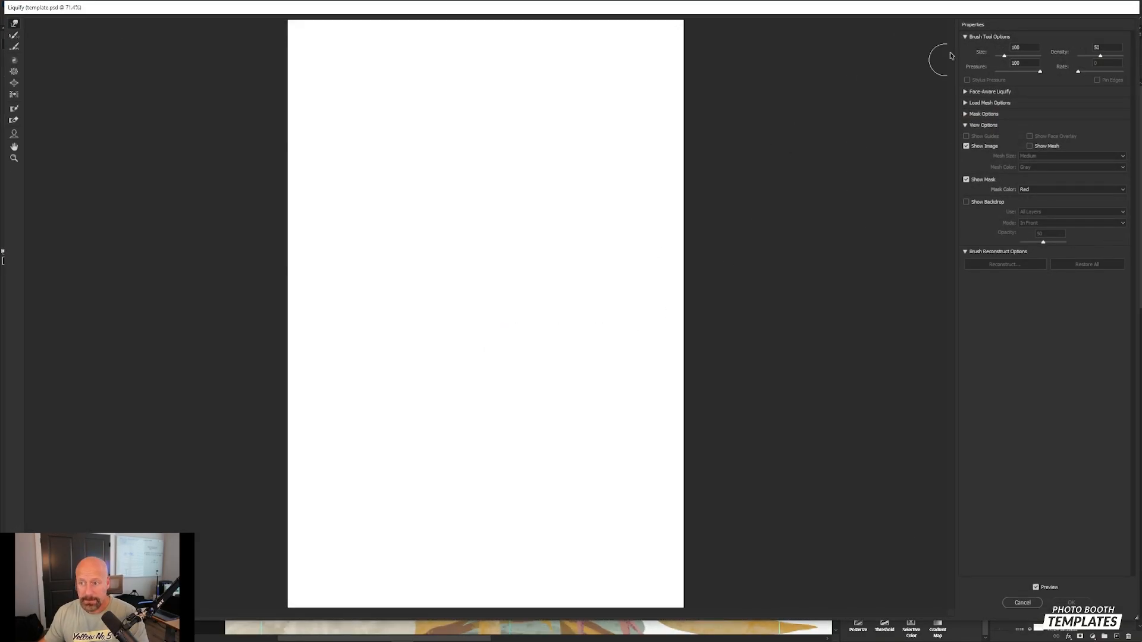
pyautogui.click(1035, 605)
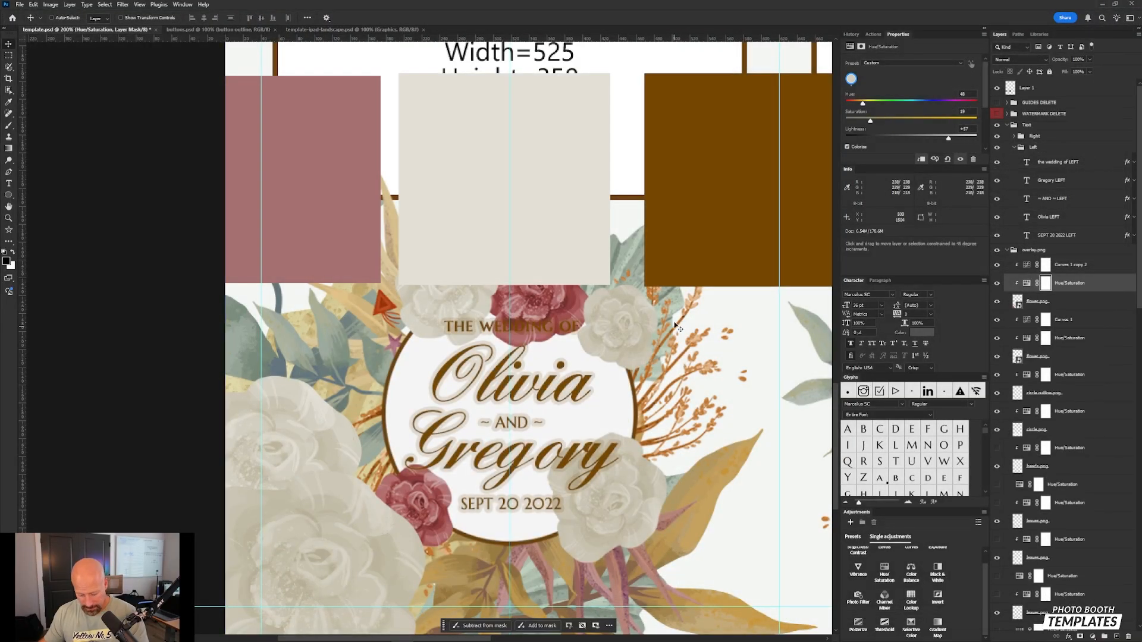
# - Add a Vibrance adjustment above the off-white flowers' Hue/Saturation layer, and delete it with its values untouched
pyautogui.click(858, 568)
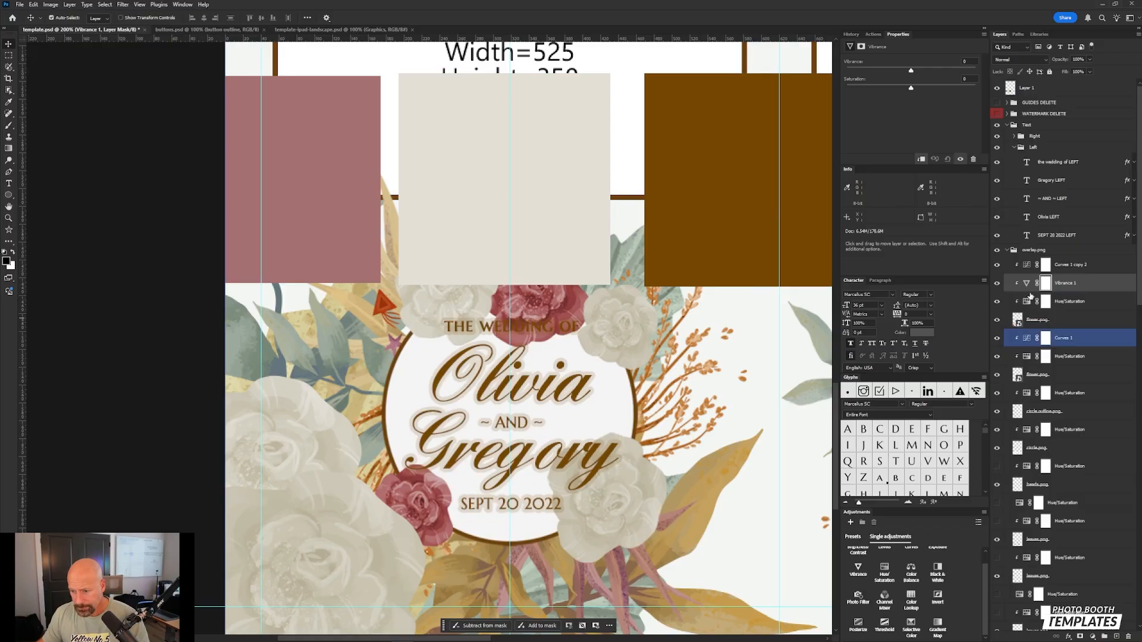
pyautogui.click(510, 224)
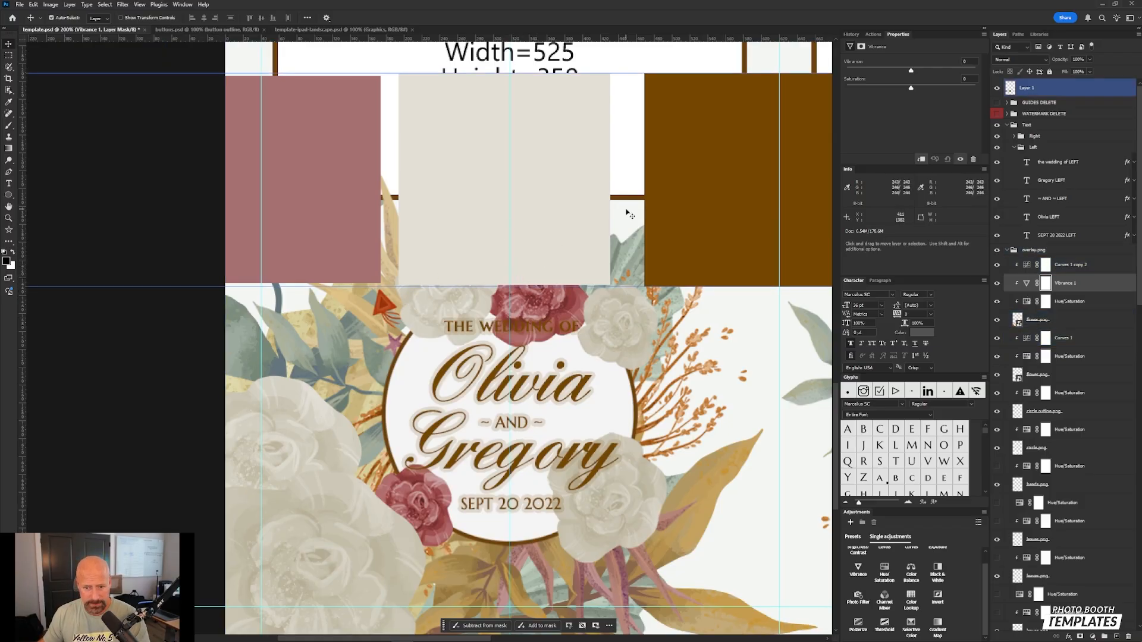
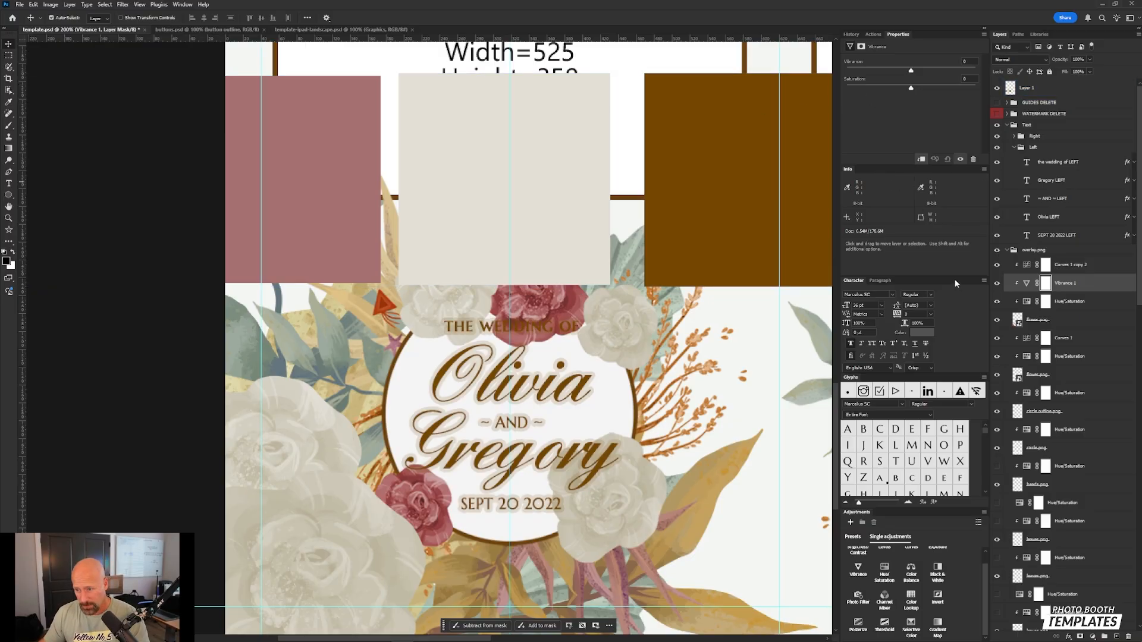
pyautogui.click(1094, 266)
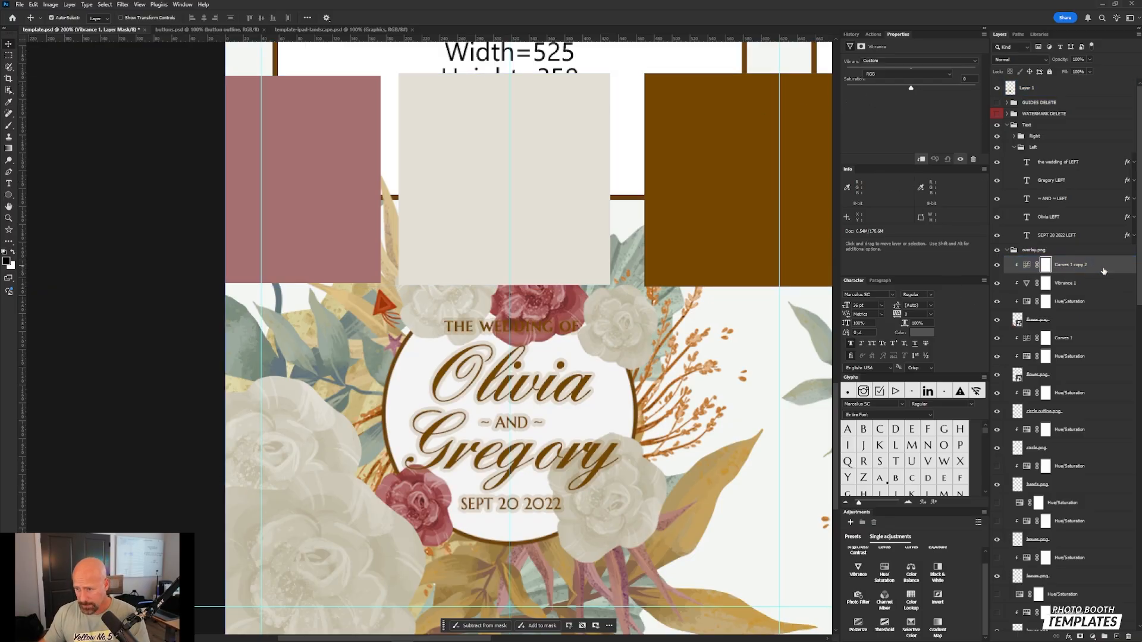
pyautogui.click(1077, 286)
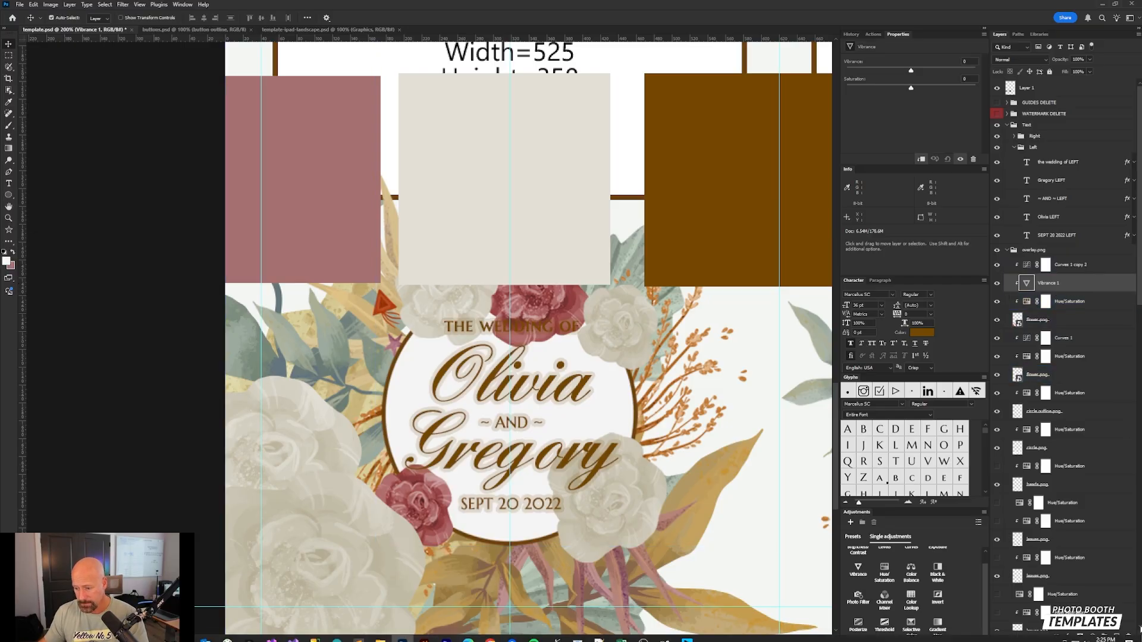
pyautogui.click(1127, 635)
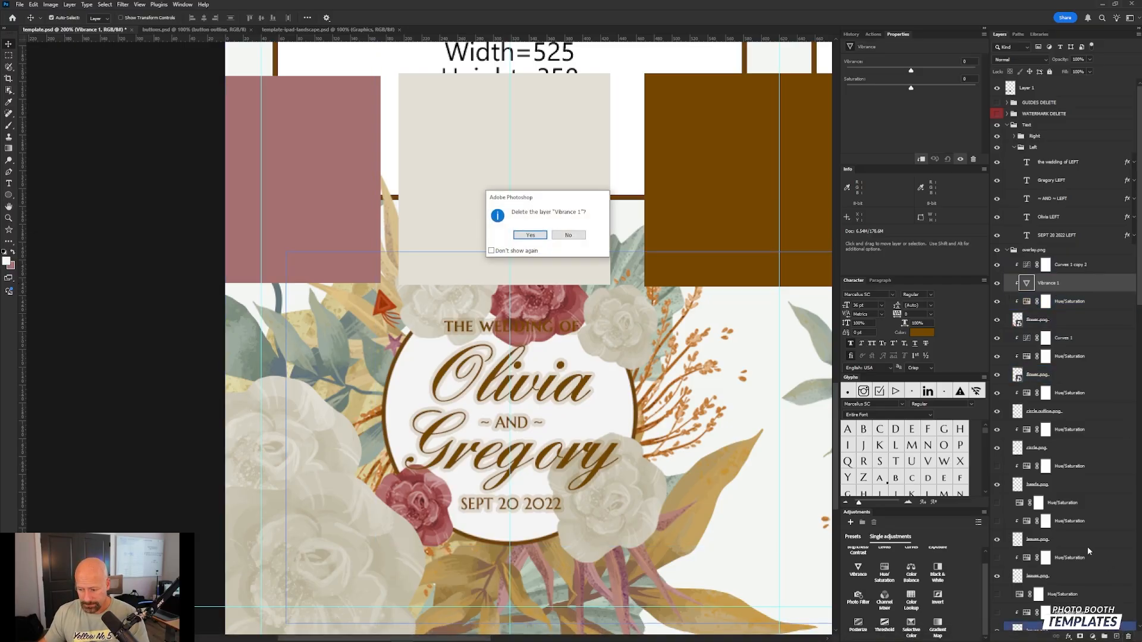
pyautogui.click(530, 236)
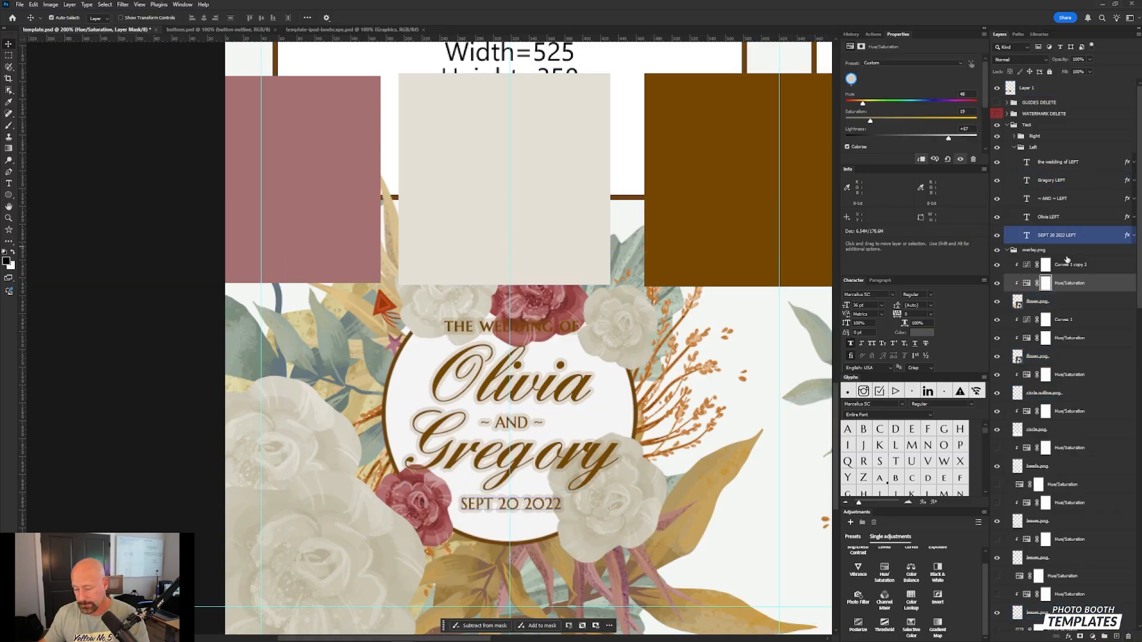
# - Examine the flower, leaf and frame layers and their adjustments down through the overlay and background groups
pyautogui.scroll(-1, 1073, 271)
pyautogui.scroll(-4, 1073, 271)
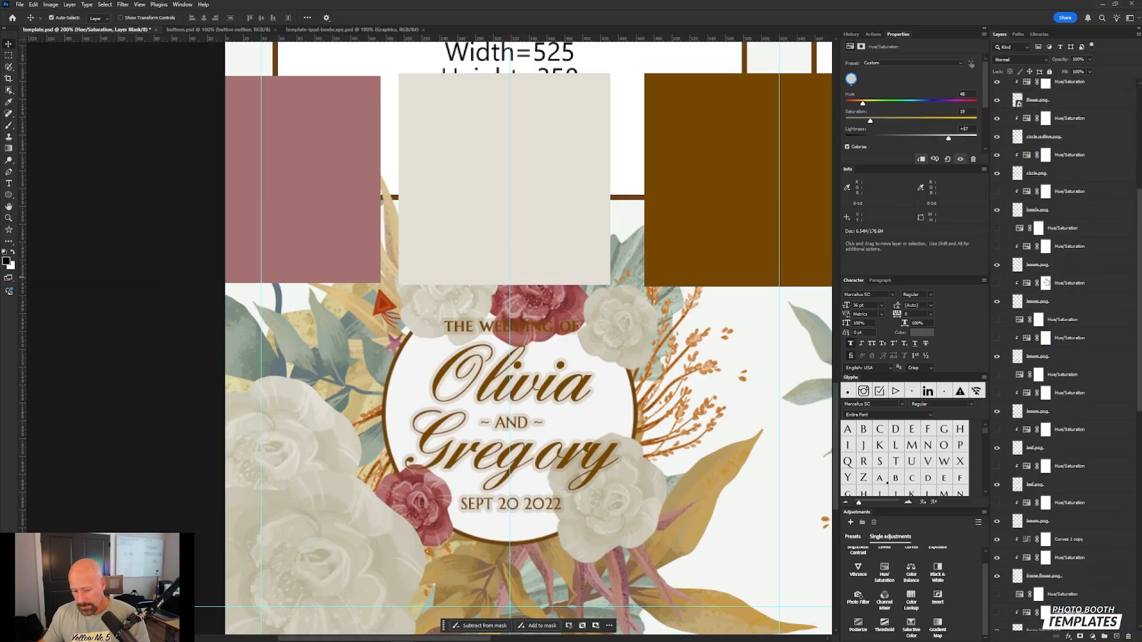
pyautogui.click(1045, 266)
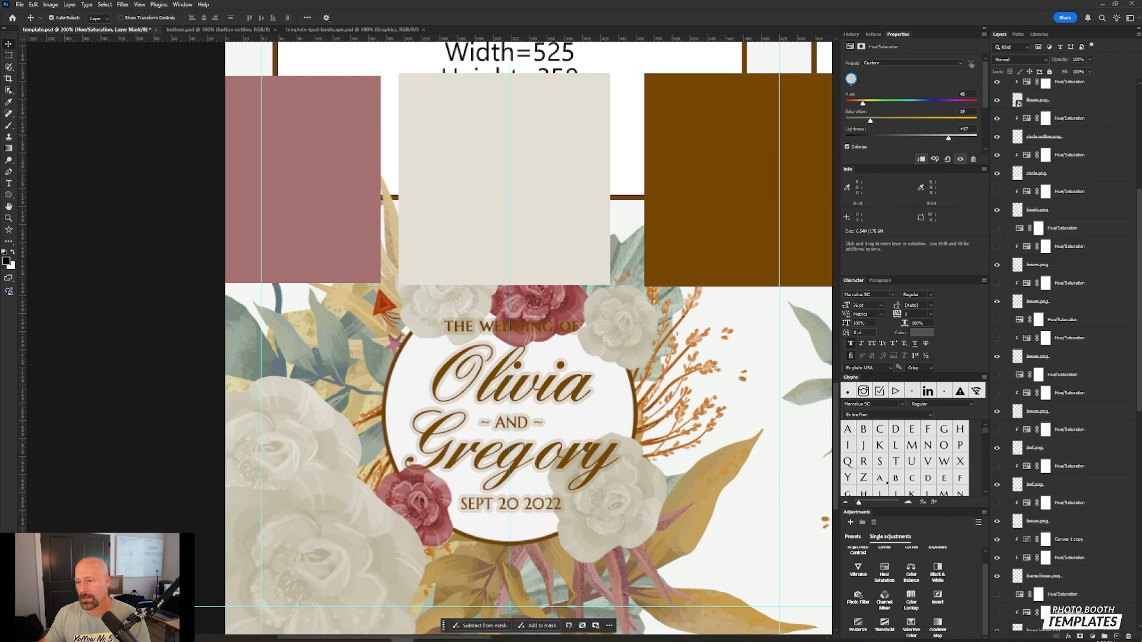
pyautogui.scroll(-3, 1065, 416)
pyautogui.click(1046, 377)
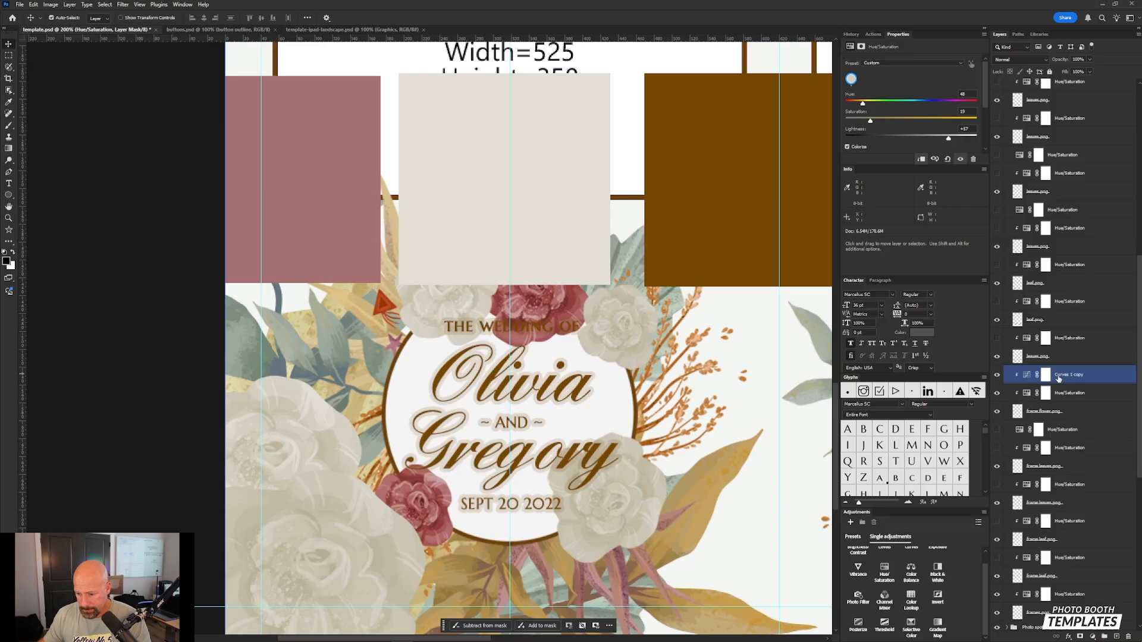
pyautogui.scroll(-7, 1058, 375)
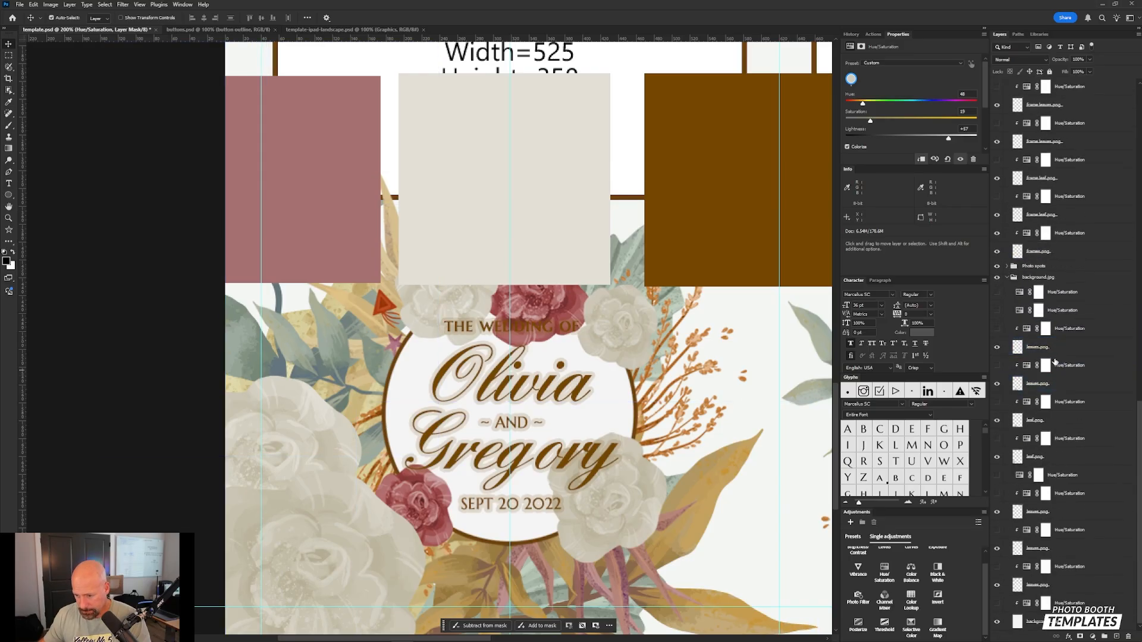
pyautogui.scroll(3, 1053, 232)
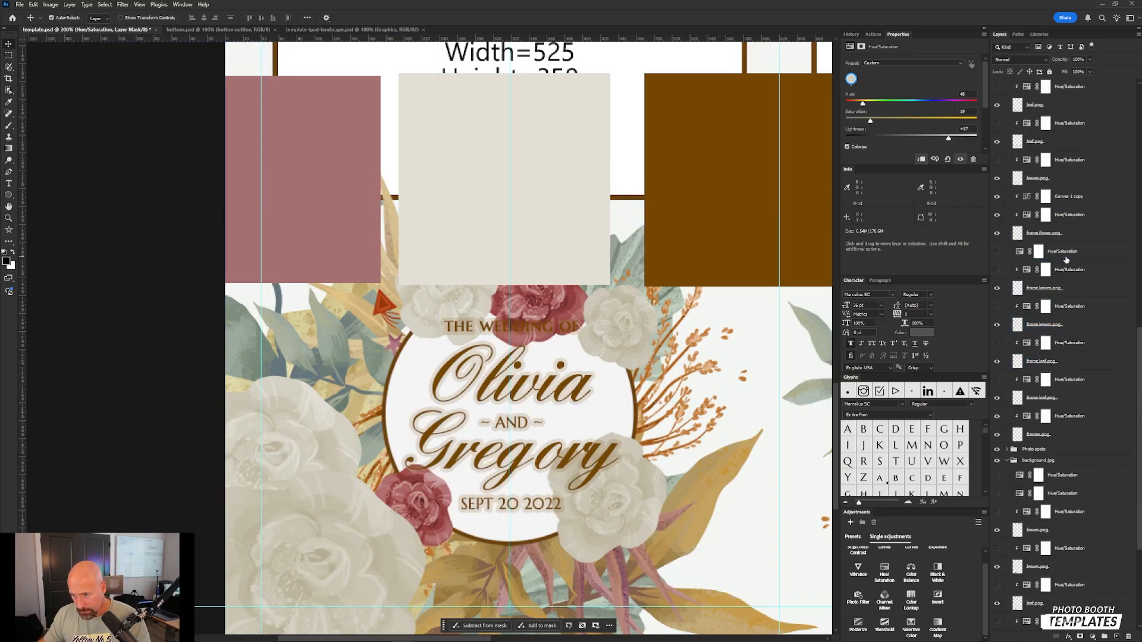
pyautogui.click(1053, 230)
pyautogui.scroll(3, 1071, 217)
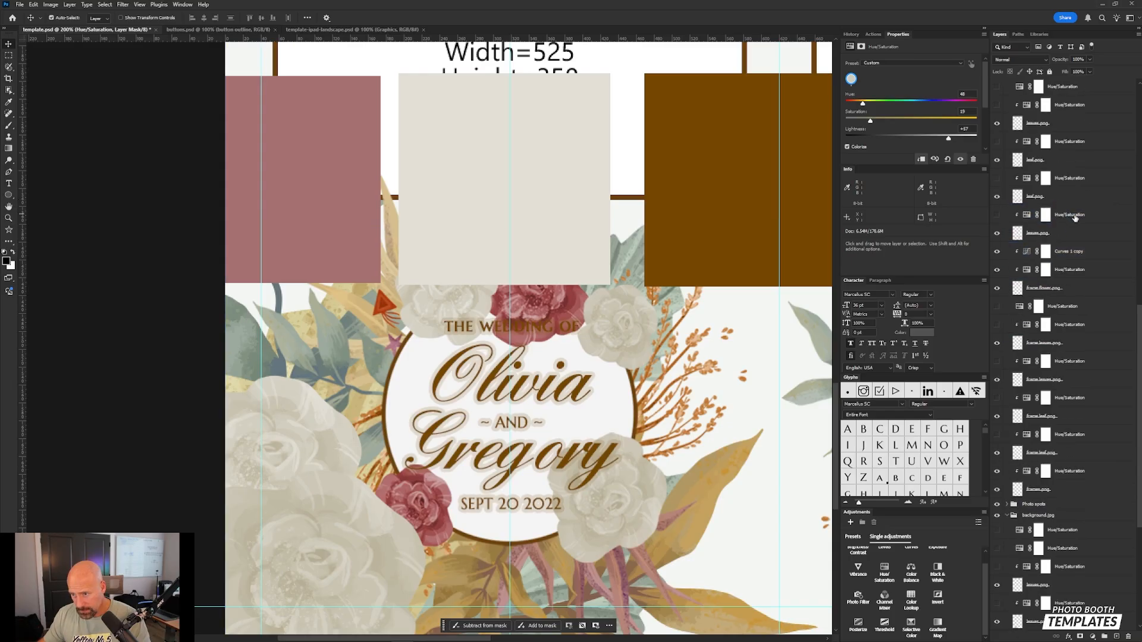
pyautogui.scroll(4, 1060, 170)
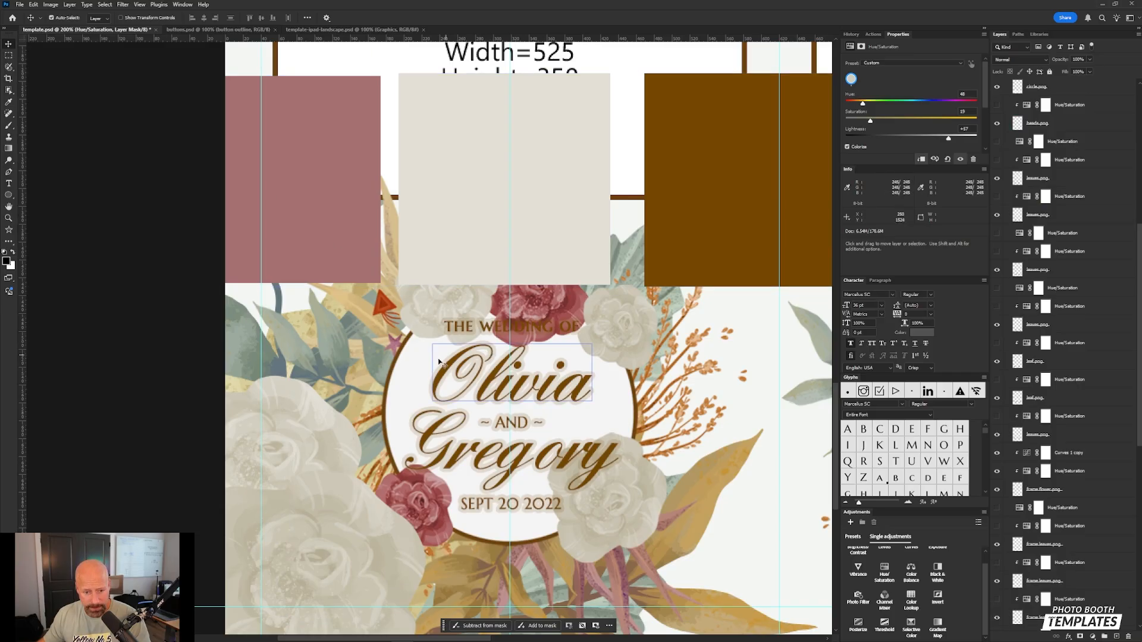
# - Load the combined shapes of the circle and circle outline layers as a selection, and invert it to cover everything outside the left circle
pyautogui.click(421, 373)
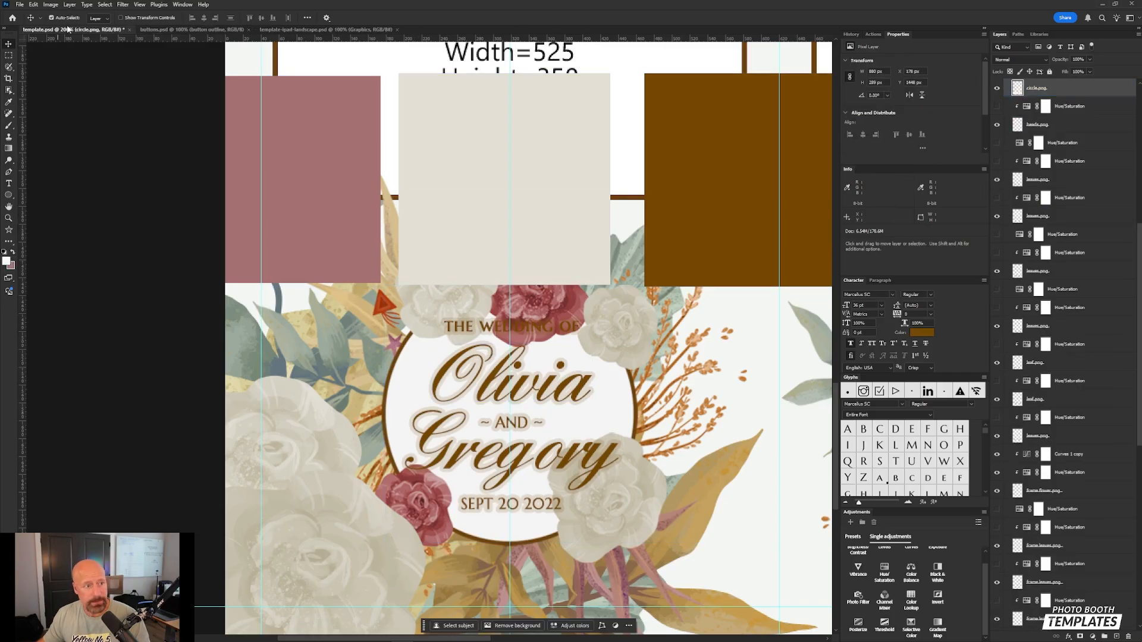
pyautogui.scroll(5, 1027, 150)
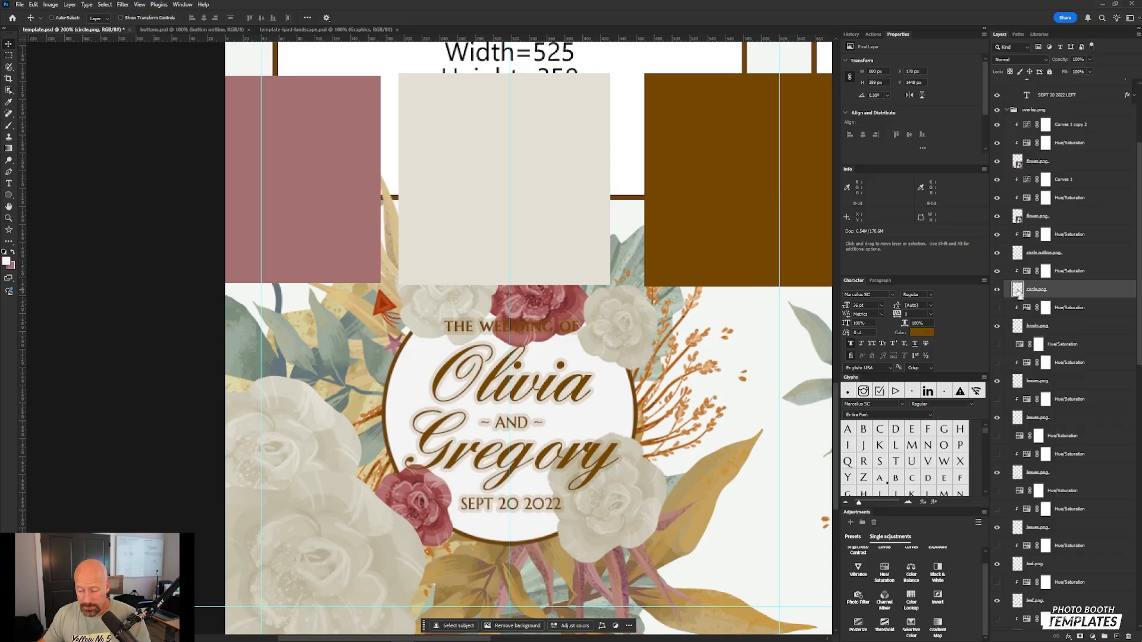
pyautogui.keyDown('ctrl'); pyautogui.click(1018, 289); pyautogui.keyUp('ctrl')
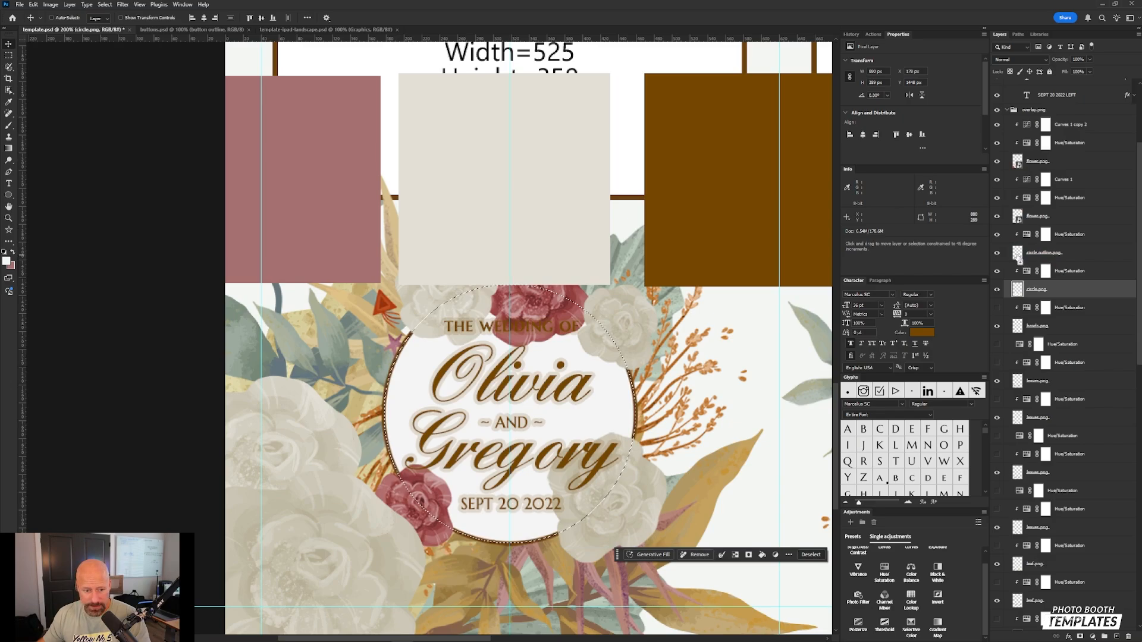
pyautogui.keyDown('ctrl'); pyautogui.keyDown('shift'); pyautogui.click(1018, 253); pyautogui.keyUp('shift'); pyautogui.keyUp('ctrl')
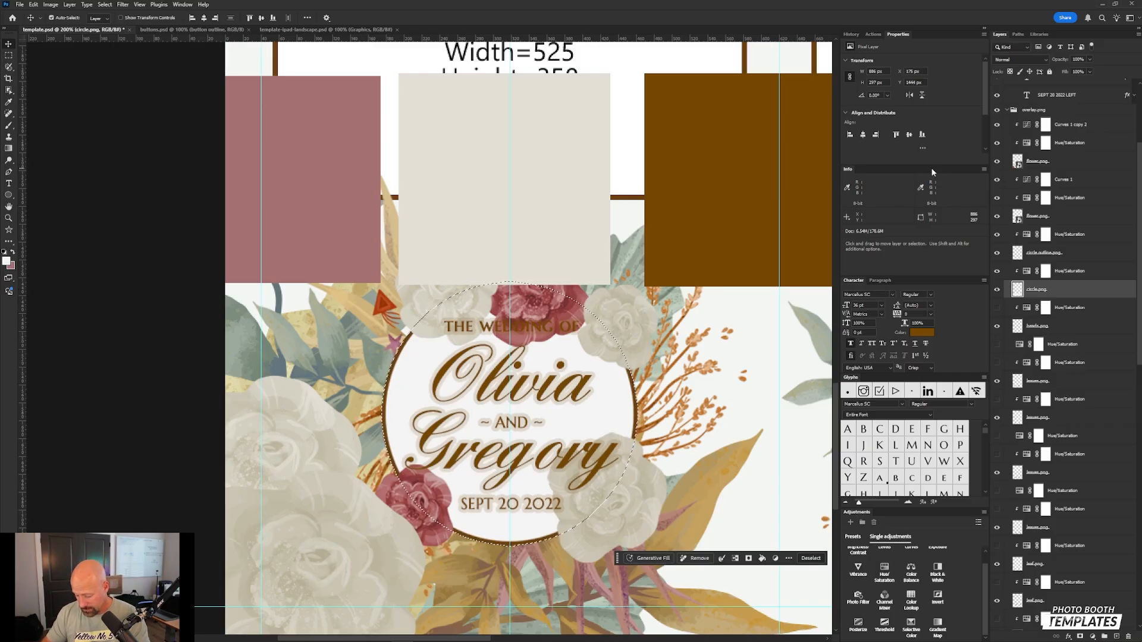
pyautogui.hotkey('ctrl', 'a')
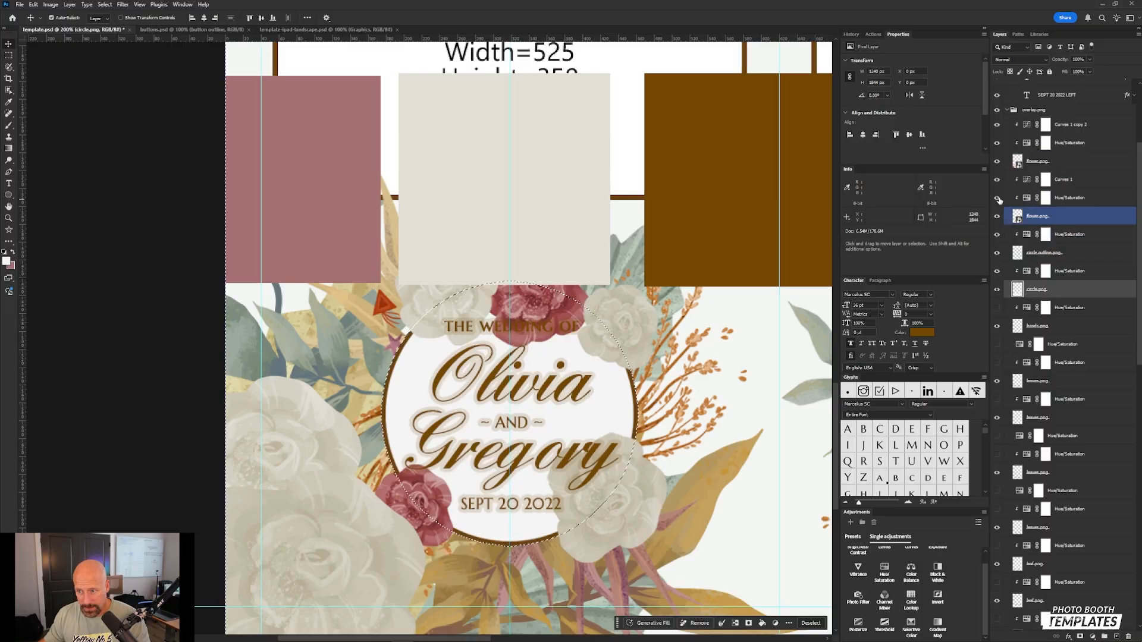
# - Check which flowers the upper flower layer in the overlay group contains by hiding it and showing it again
pyautogui.click(997, 163)
pyautogui.click(997, 162)
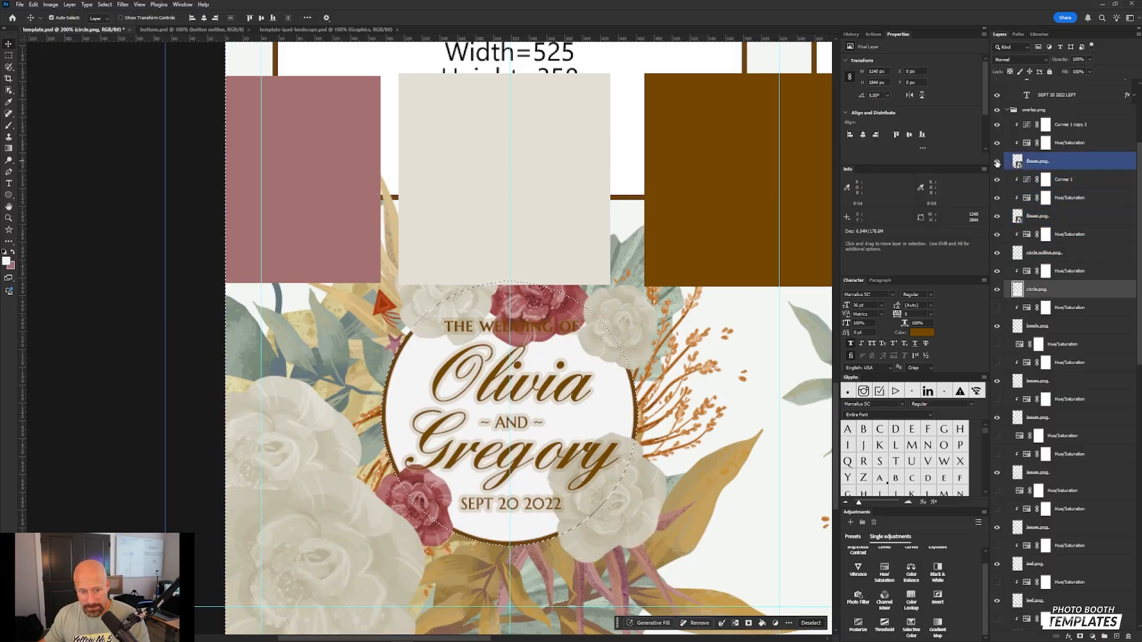
# - Mask the lower flower.png layer with the active selection so its flowers are hidden inside the text circle
pyautogui.click(1032, 215)
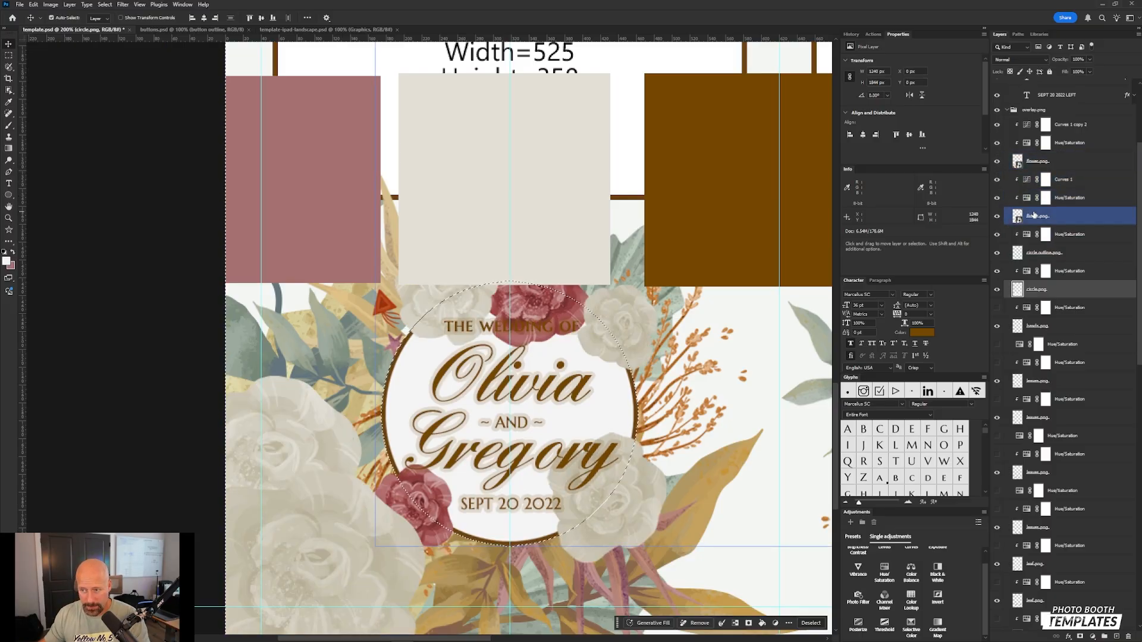
pyautogui.click(1034, 216)
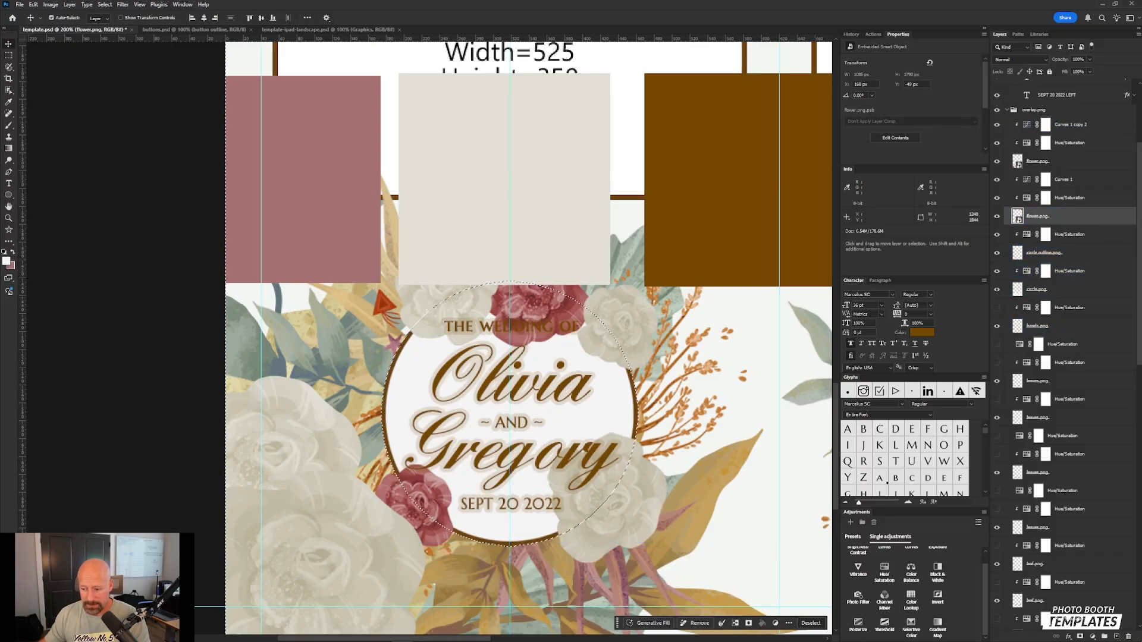
pyautogui.click(1080, 637)
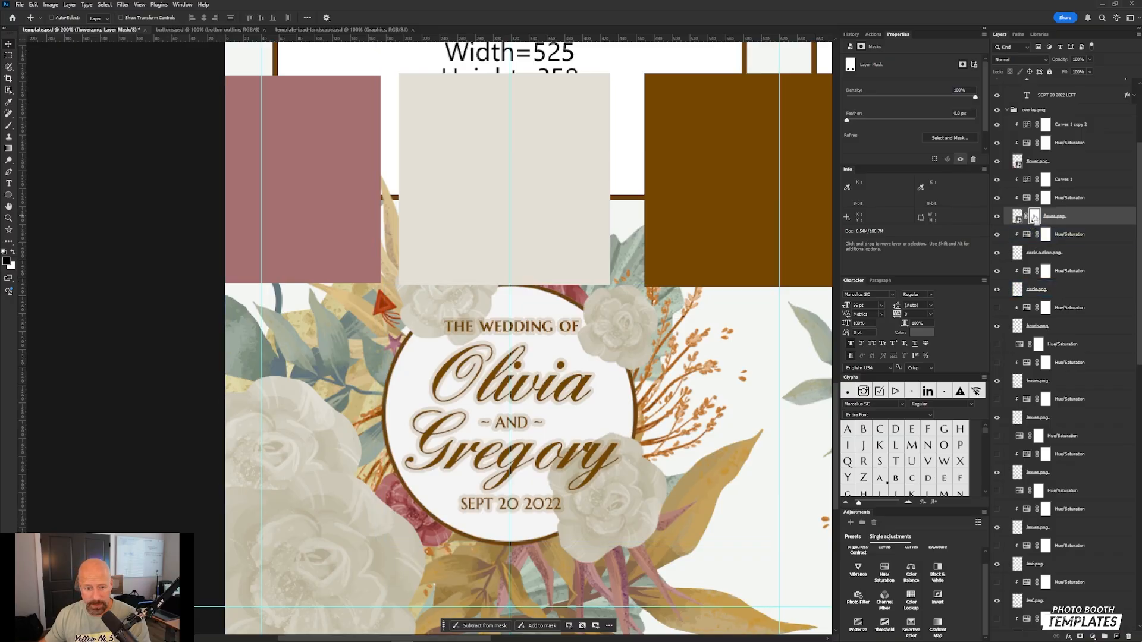
# - Reload the area outside the text circle as a selection and use it to mask the upper flower.png layer
pyautogui.keyDown('ctrl'); pyautogui.click(1035, 217); pyautogui.keyUp('ctrl')
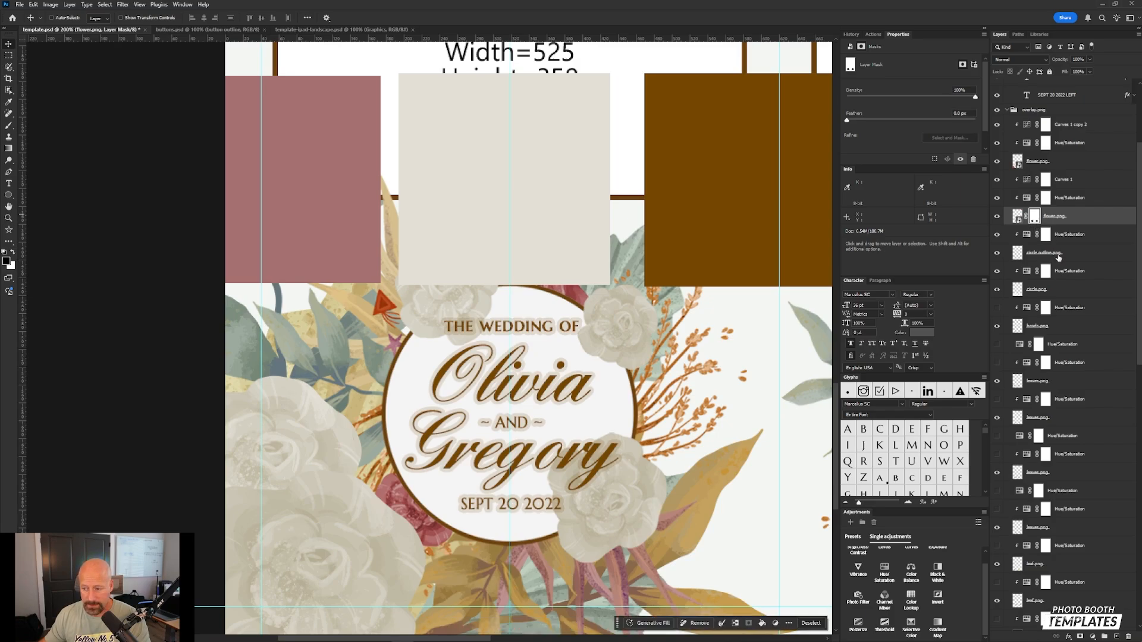
pyautogui.keyDown('ctrl'); pyautogui.click(315, 516); pyautogui.keyUp('ctrl')
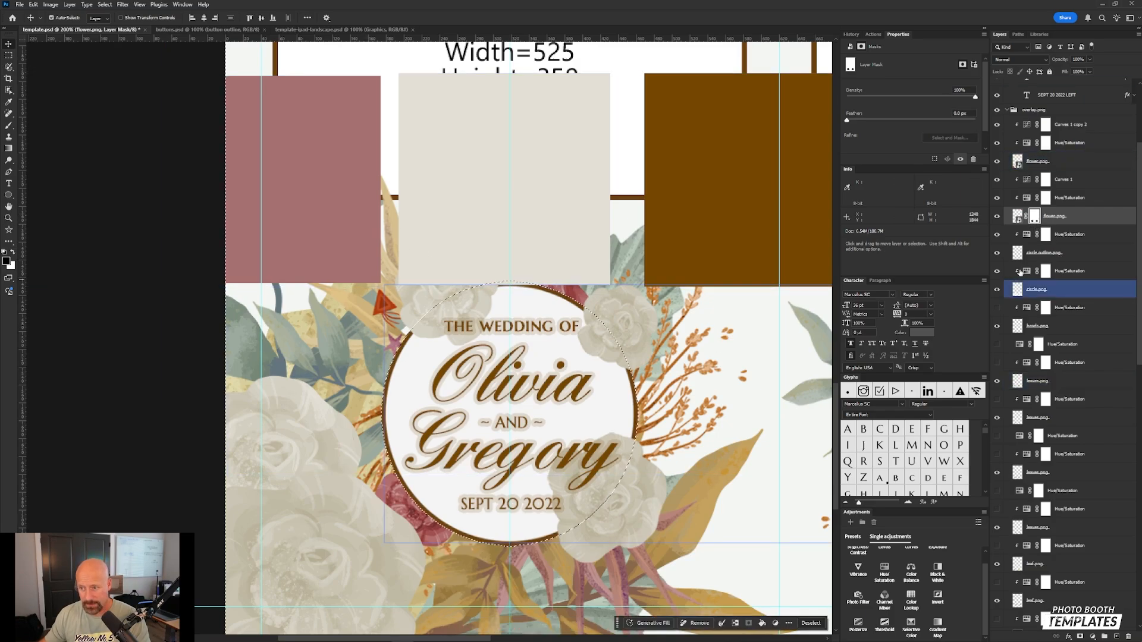
pyautogui.click(1063, 161)
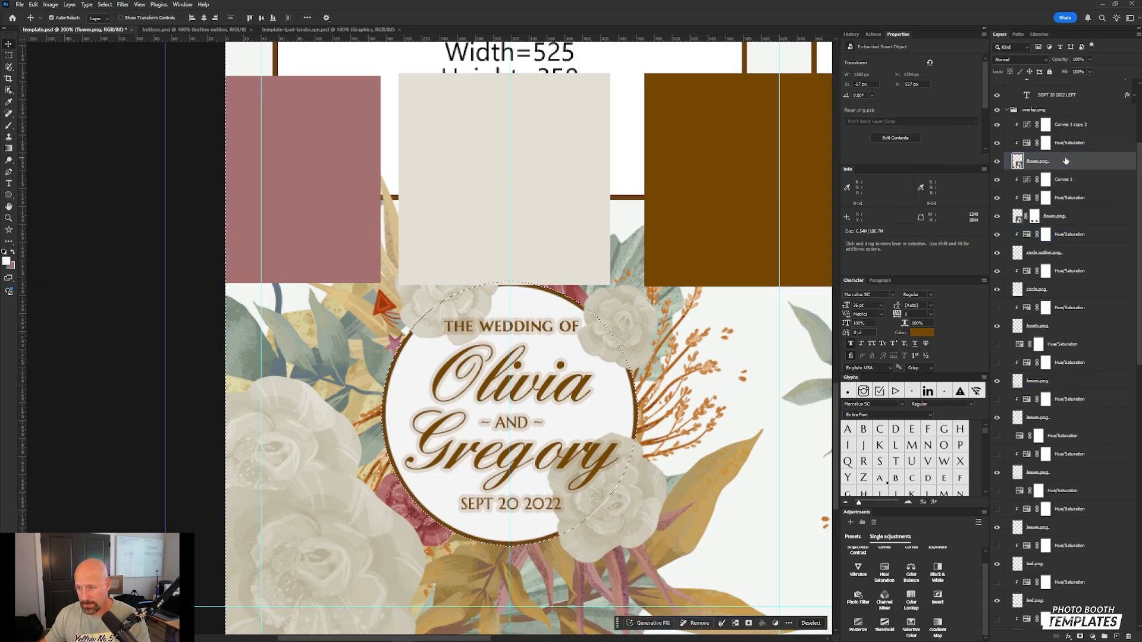
pyautogui.click(1081, 637)
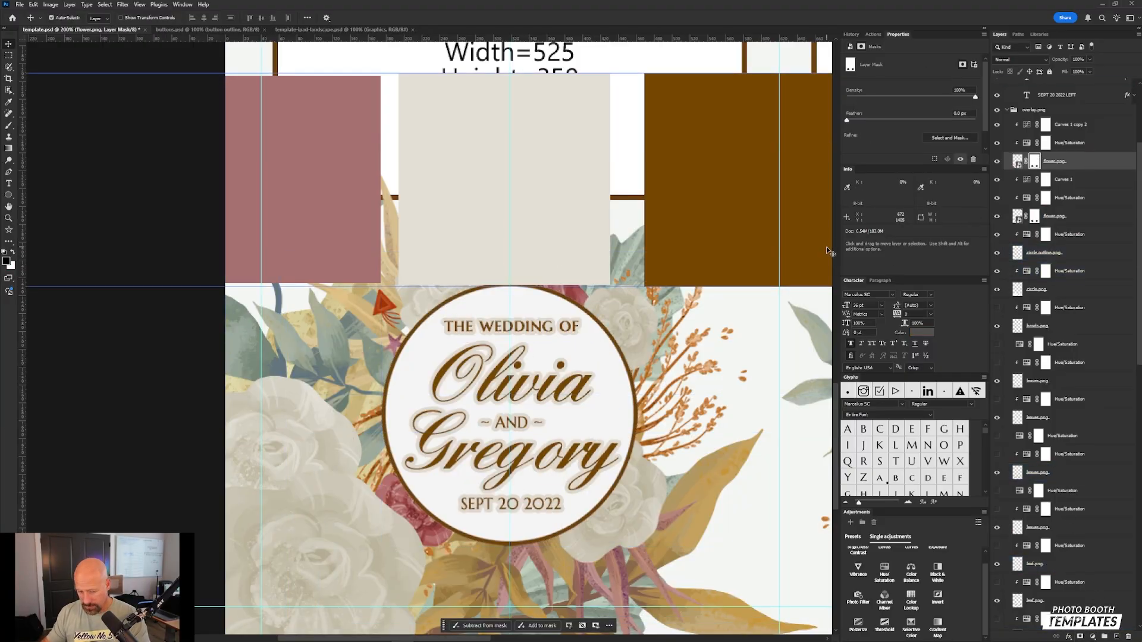
# - Hide Layer 1, which holds the color swatches, and check the masked flowers around the circle
pyautogui.scroll(3, 1071, 144)
pyautogui.scroll(3, 1070, 144)
pyautogui.click(998, 88)
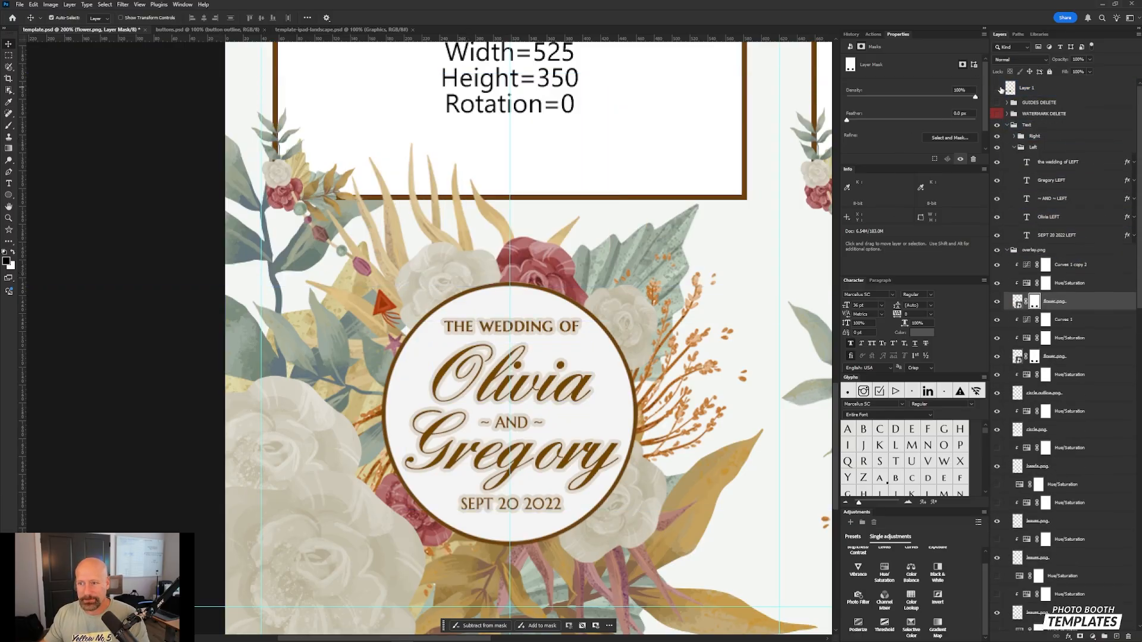
pyautogui.scroll(2, 658, 319)
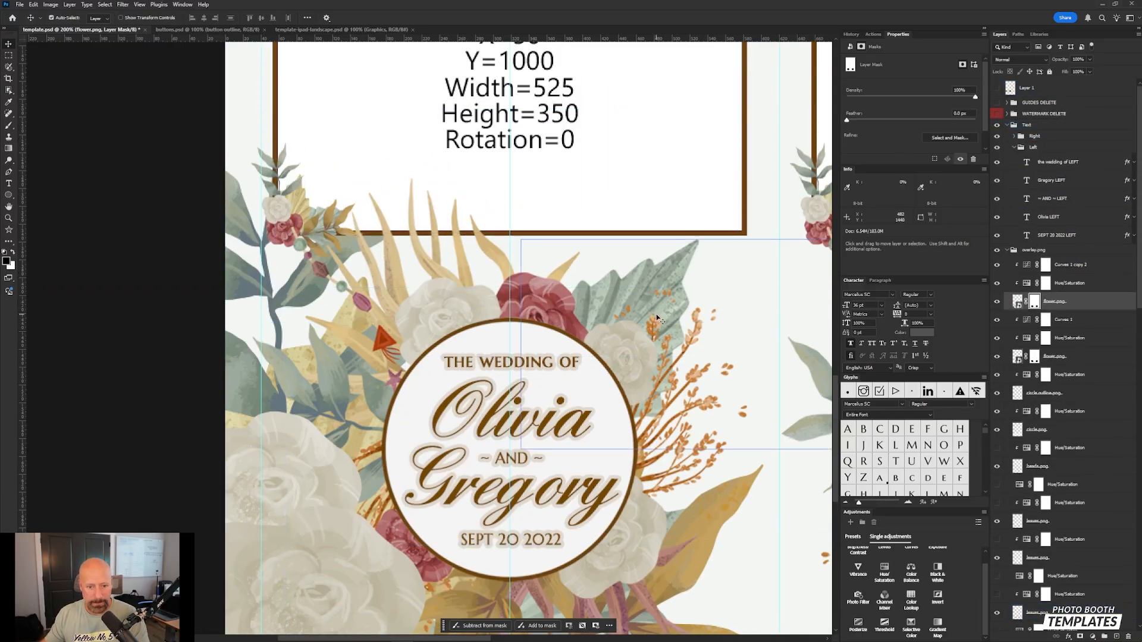
pyautogui.scroll(-2, 658, 319)
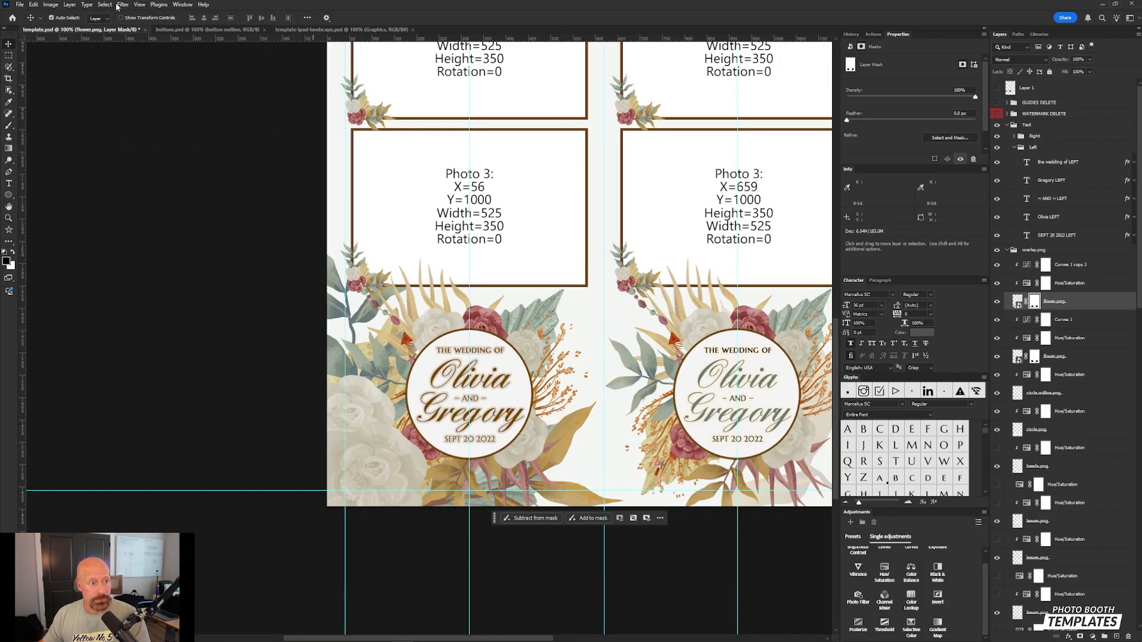
# - Crop the canvas to a width of 620 pixels, anchored at the middle left, accepting the clipping
pyautogui.click(51, 5)
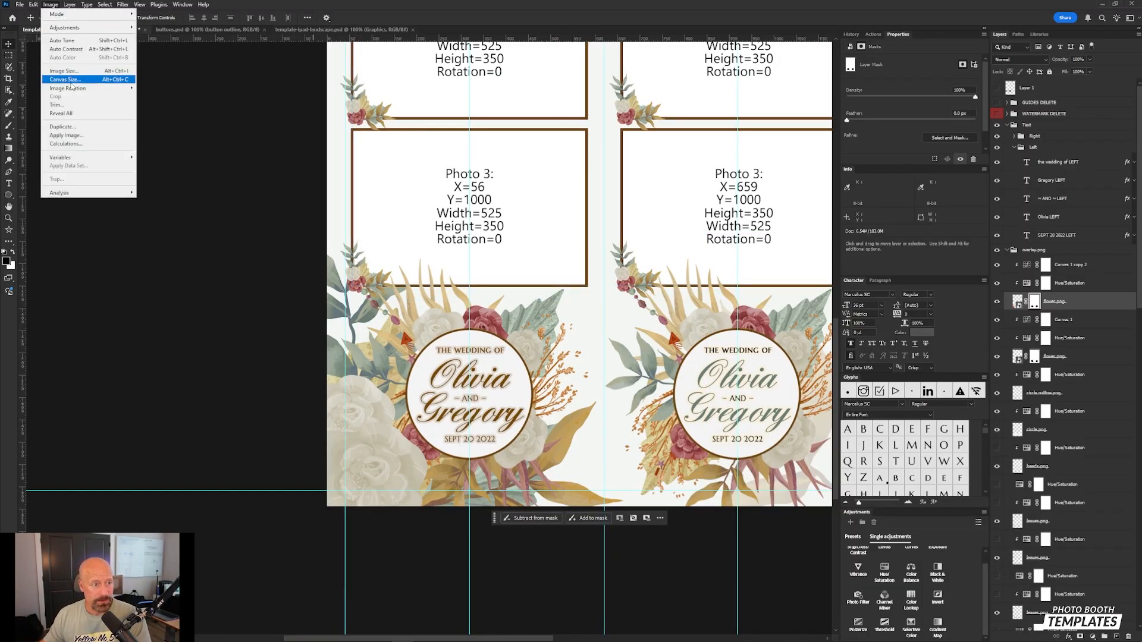
pyautogui.click(69, 79)
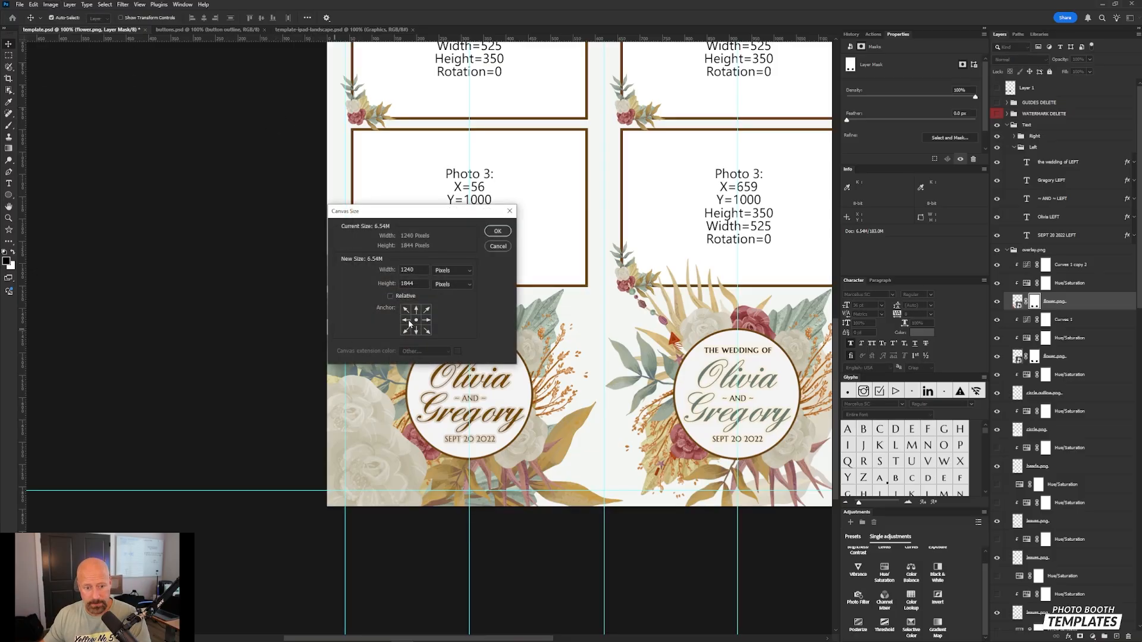
pyautogui.click(407, 321)
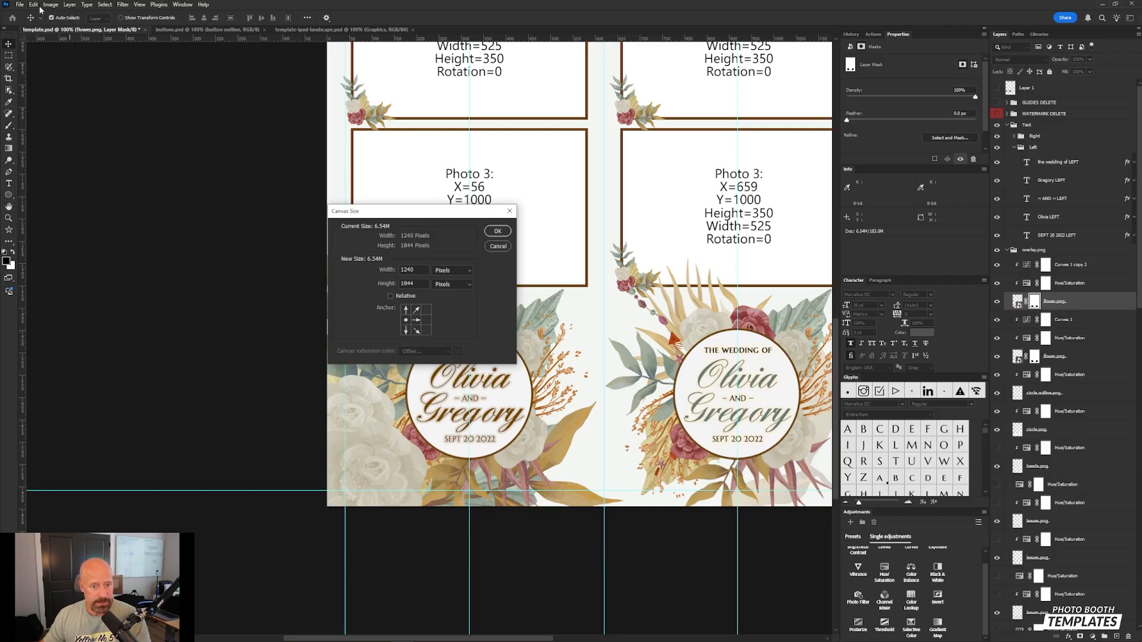
pyautogui.doubleClick(417, 271)
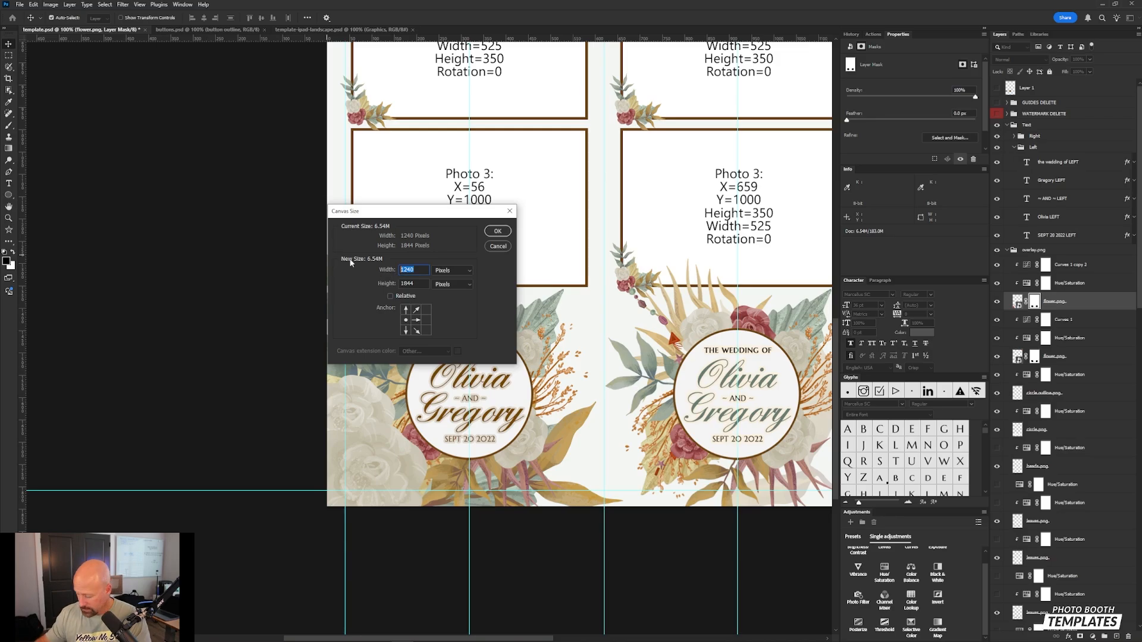
pyautogui.write('620')
pyautogui.press('Return')
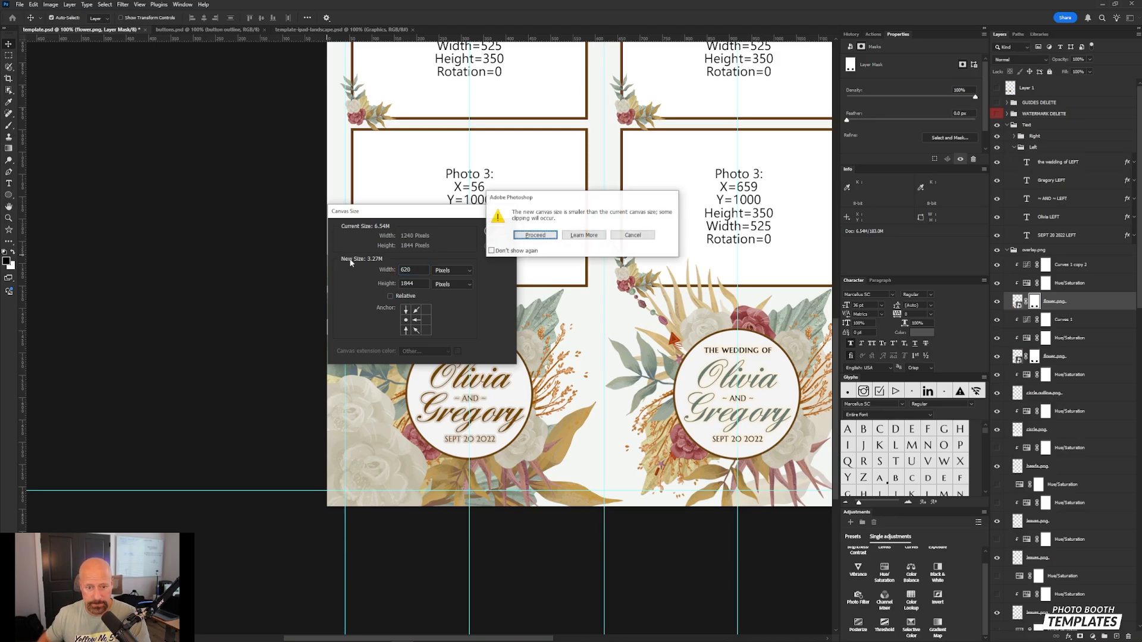
pyautogui.press('Return')
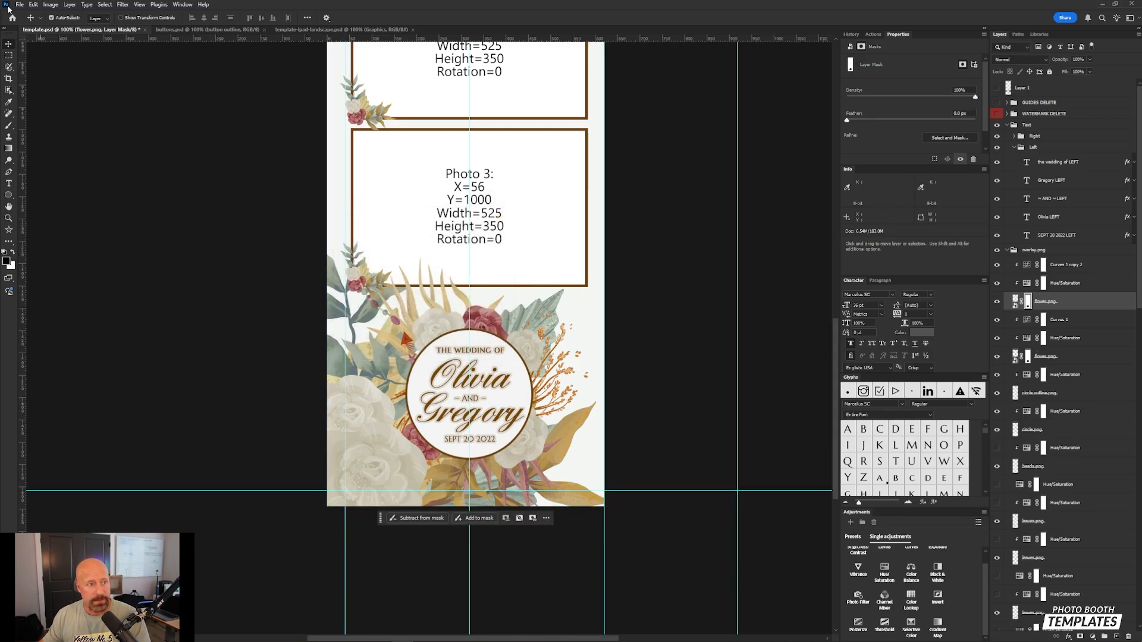
# - Reduce the canvas to 600 by 1800 pixels, anchored at the middle right, and fit the whole strip in view
pyautogui.click(48, 5)
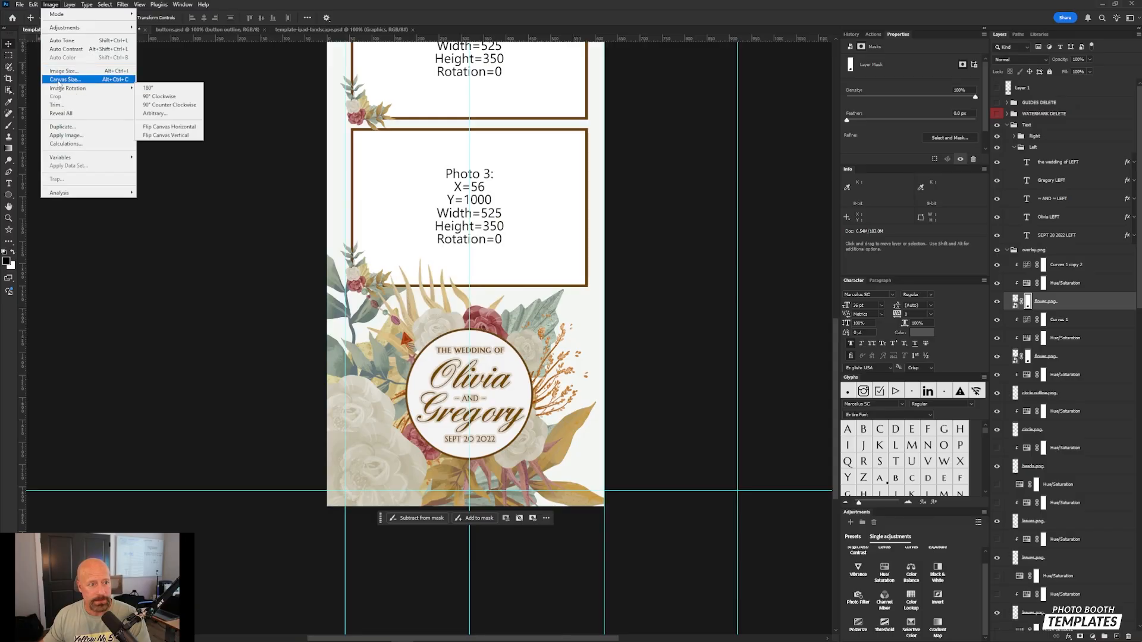
pyautogui.click(65, 79)
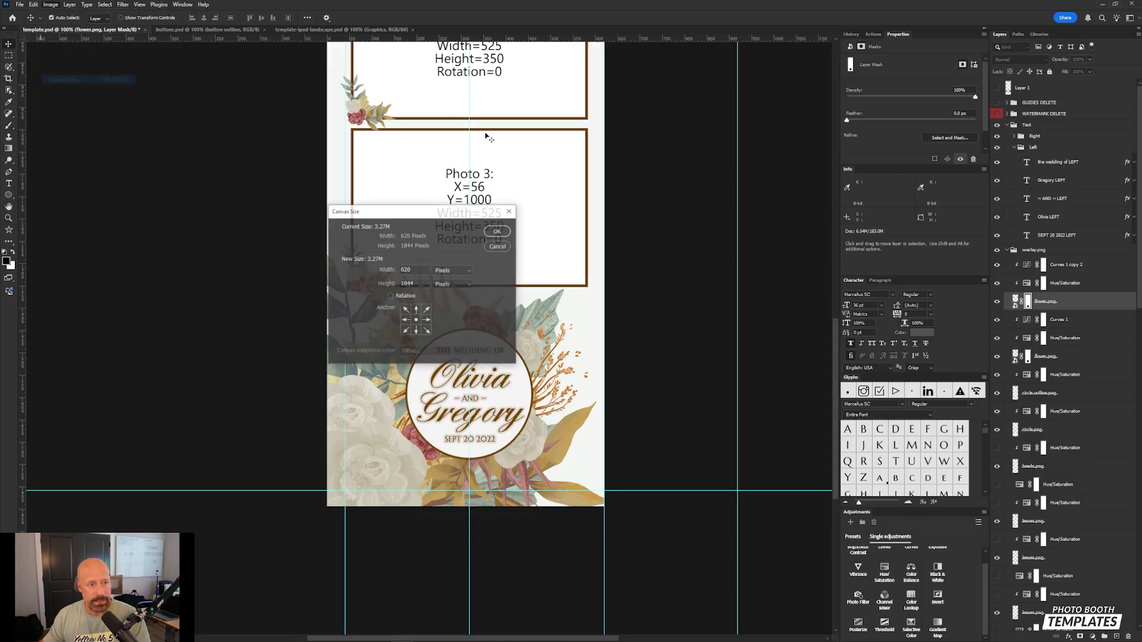
pyautogui.click(427, 321)
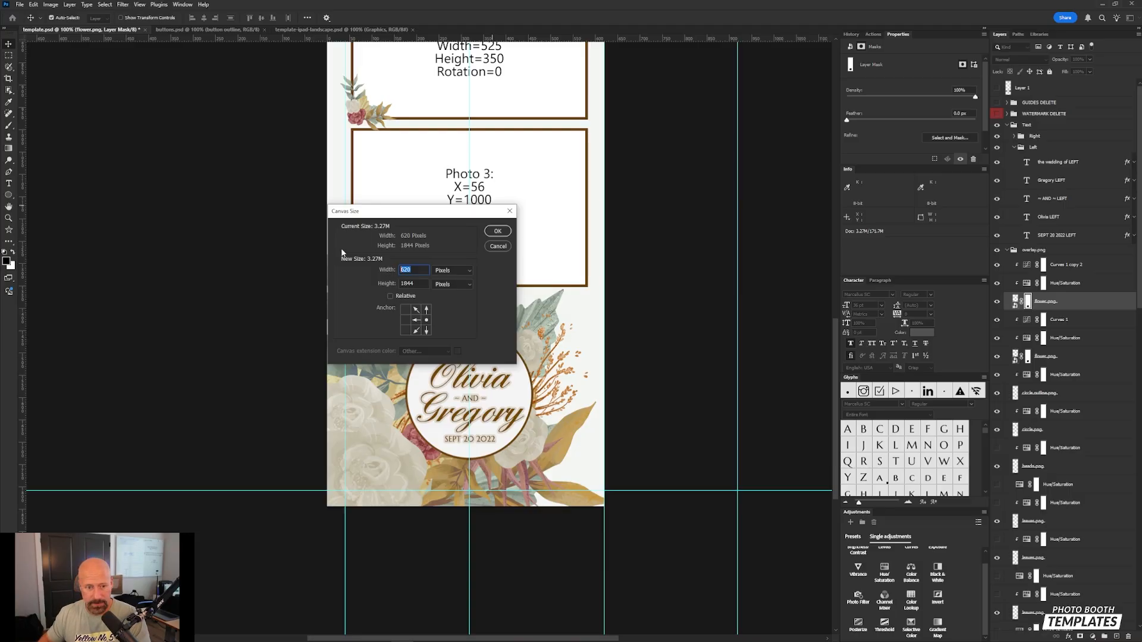
pyautogui.write('1')
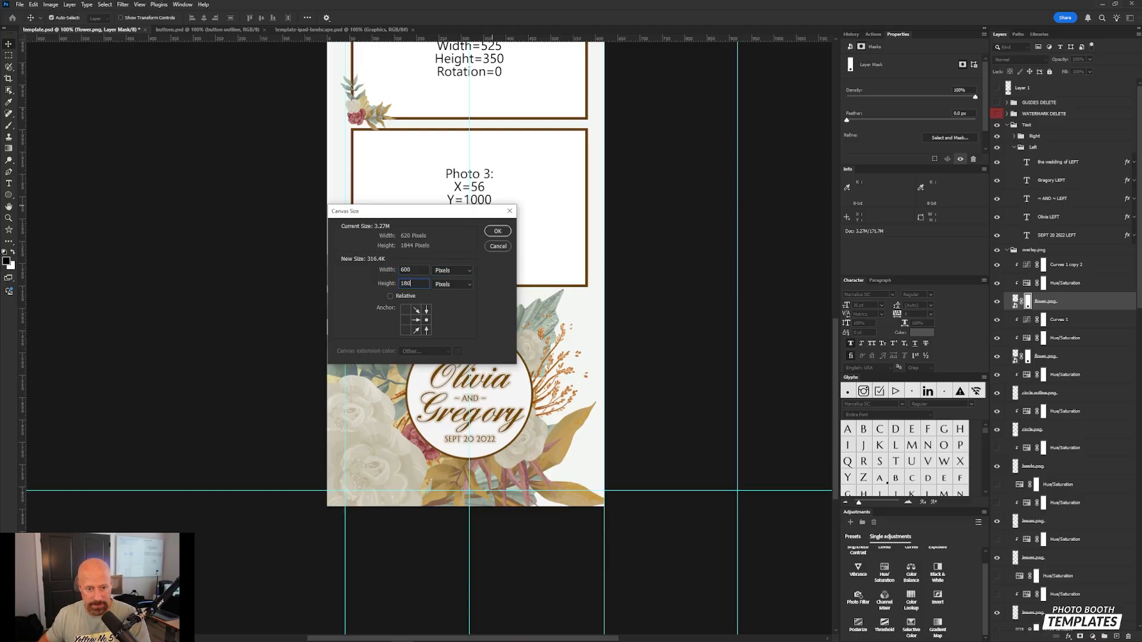
pyautogui.press('Return')
pyautogui.press('Return')
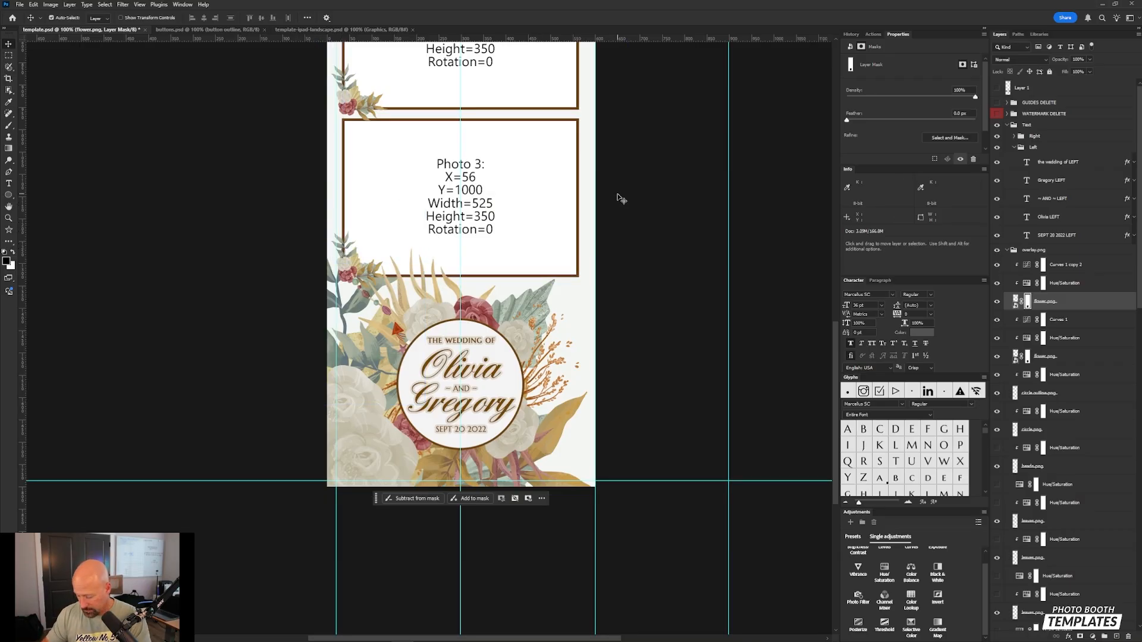
pyautogui.hotkey('ctrl', '0')
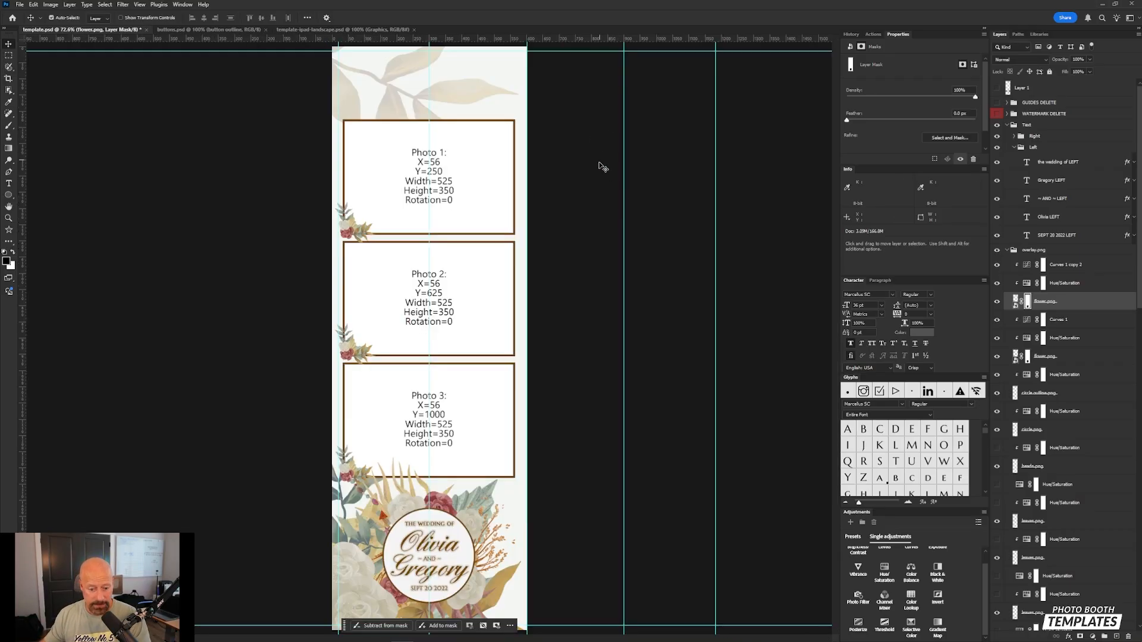
# - Collapse the overlay.png, background.jpg and Text groups, and expand the Photo spots group
pyautogui.click(1035, 249)
pyautogui.click(1007, 249)
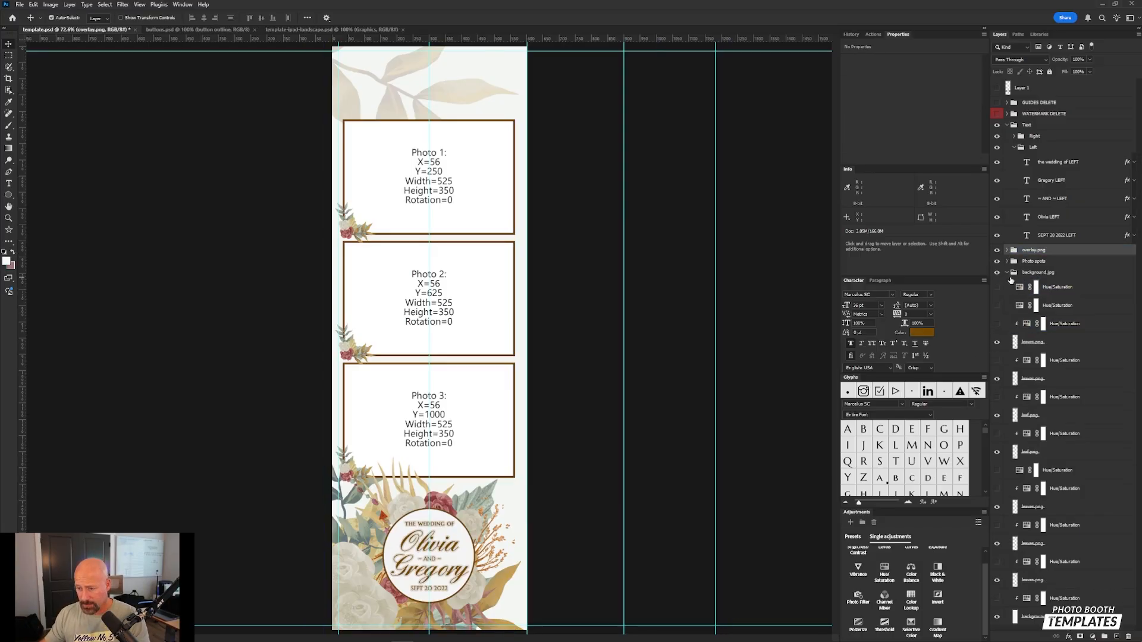
pyautogui.click(1007, 272)
pyautogui.click(1004, 125)
pyautogui.click(1006, 125)
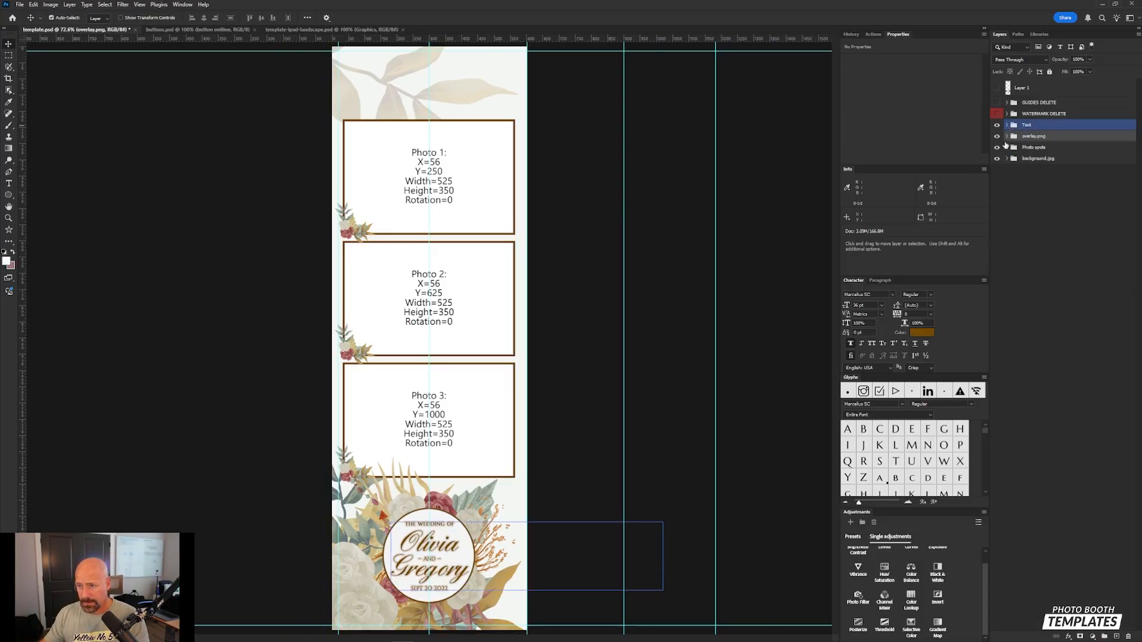
pyautogui.click(1006, 148)
pyautogui.click(1007, 147)
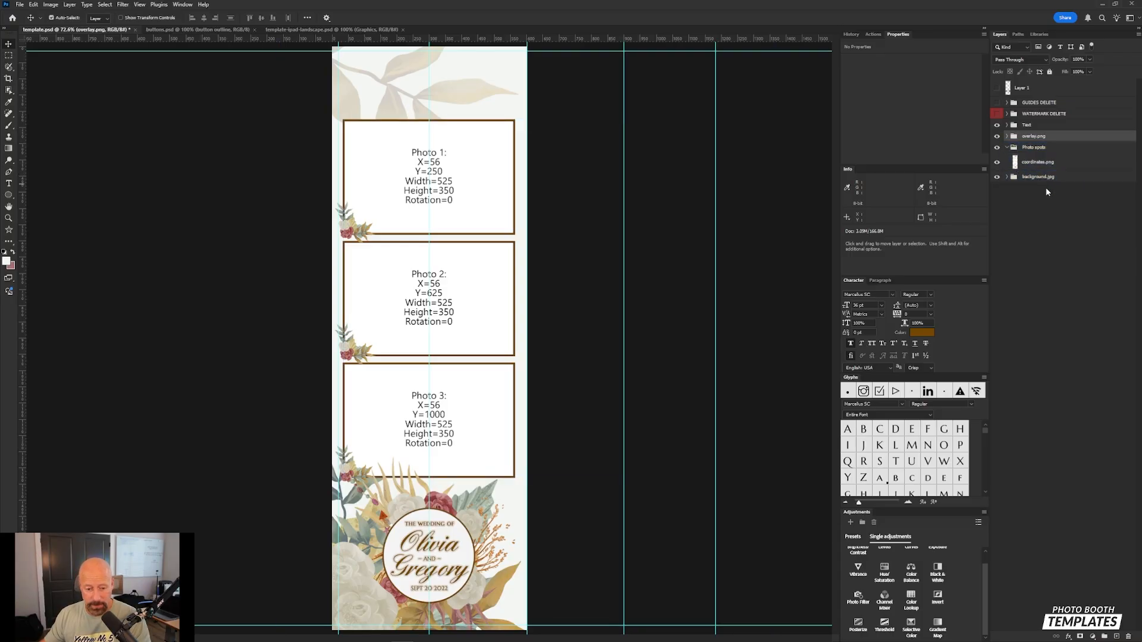
# - Load the photo frame shapes of the coordinates.png layer as a selection and invert it
pyautogui.click(1016, 166)
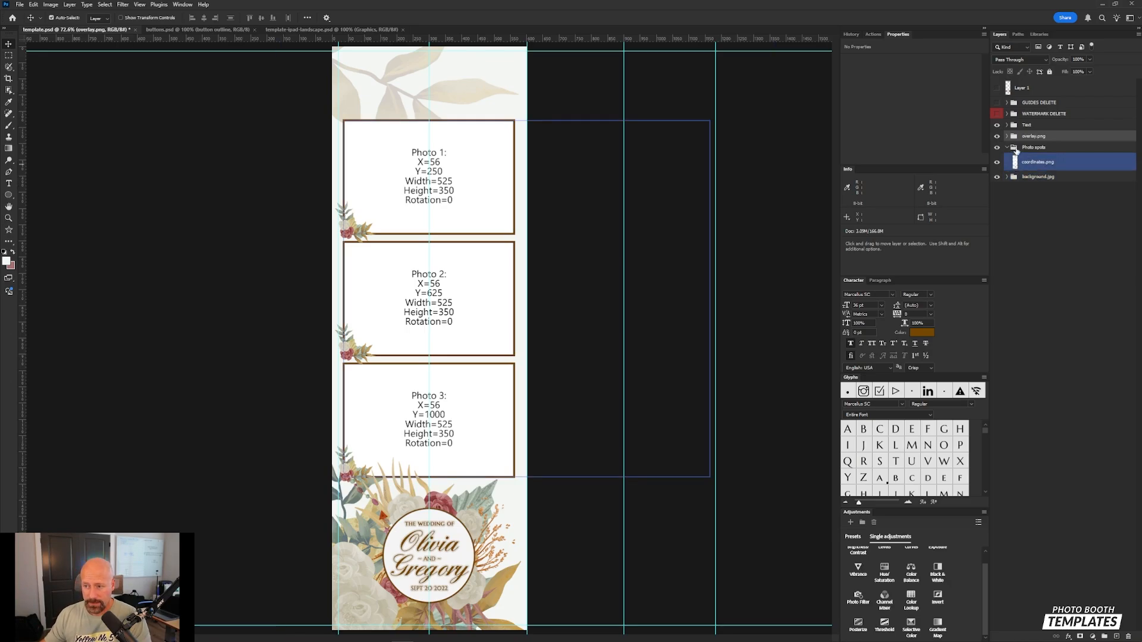
pyautogui.click(1036, 149)
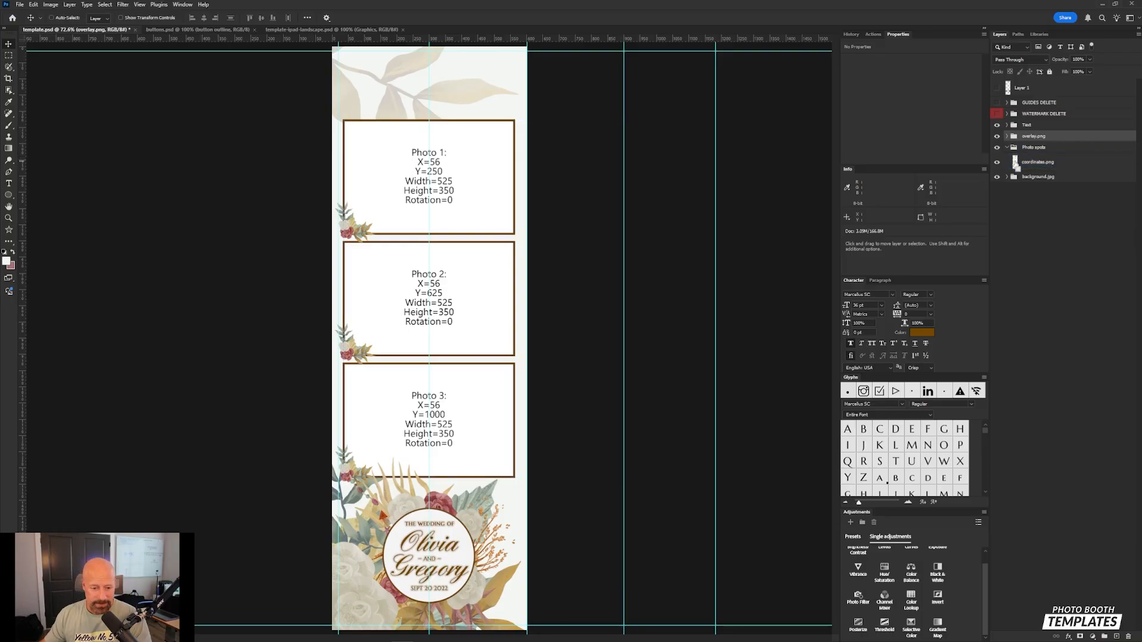
pyautogui.keyDown('ctrl'); pyautogui.click(1015, 164); pyautogui.keyUp('ctrl')
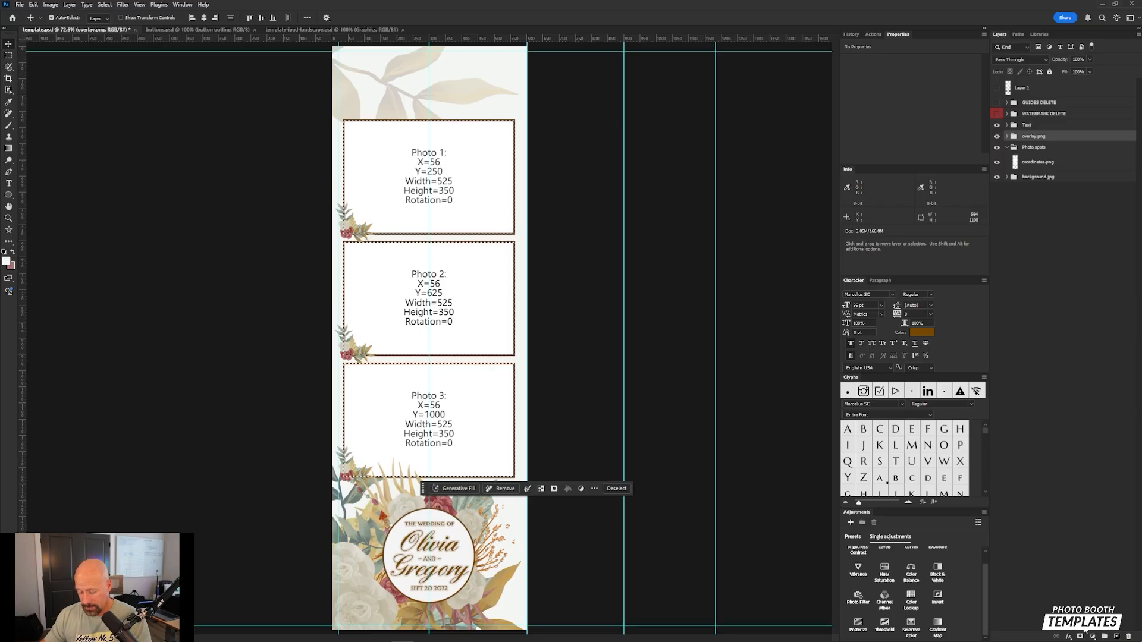
pyautogui.hotkey('ctrl', 'a')
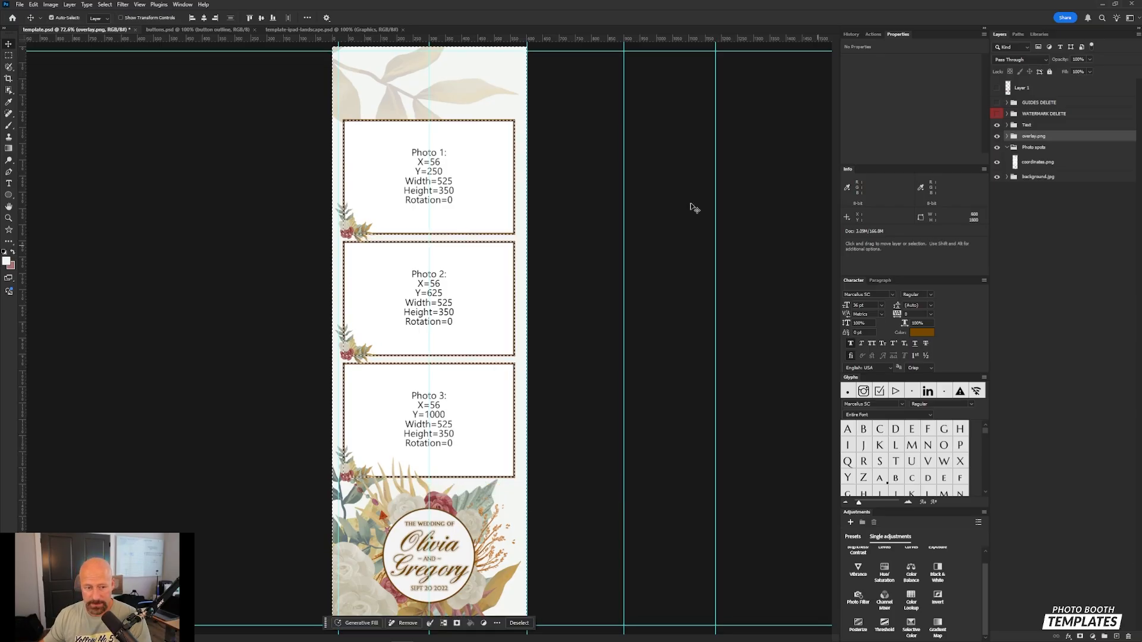
# - Add a layer mask to the background.jpg group from the inverted selection to cut out the photo openings
pyautogui.click(107, 4)
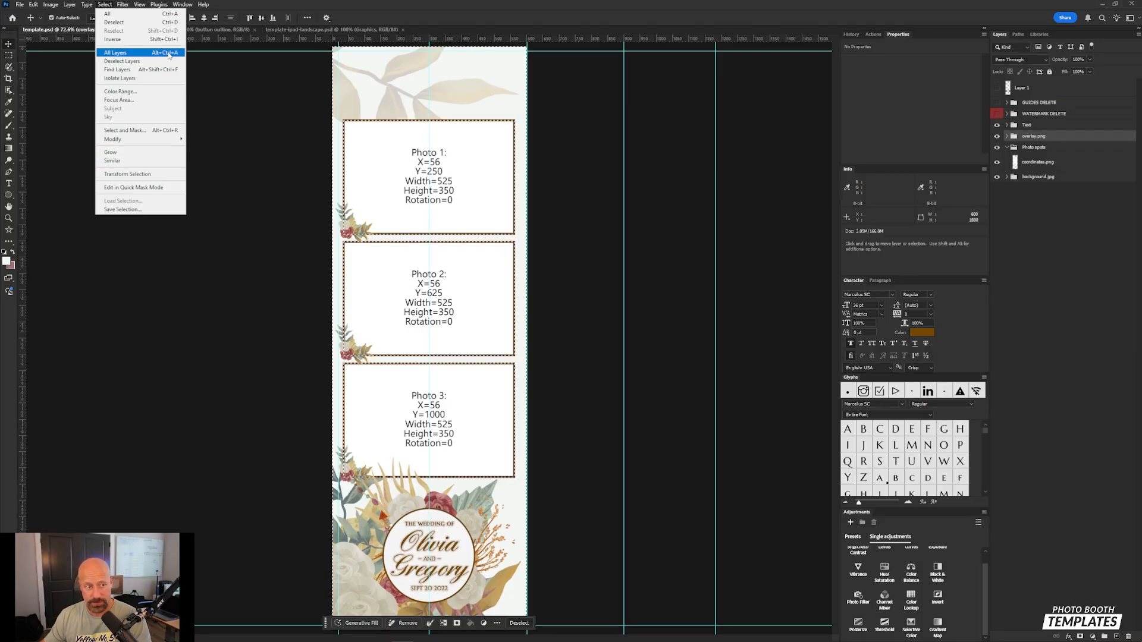
pyautogui.click(1107, 286)
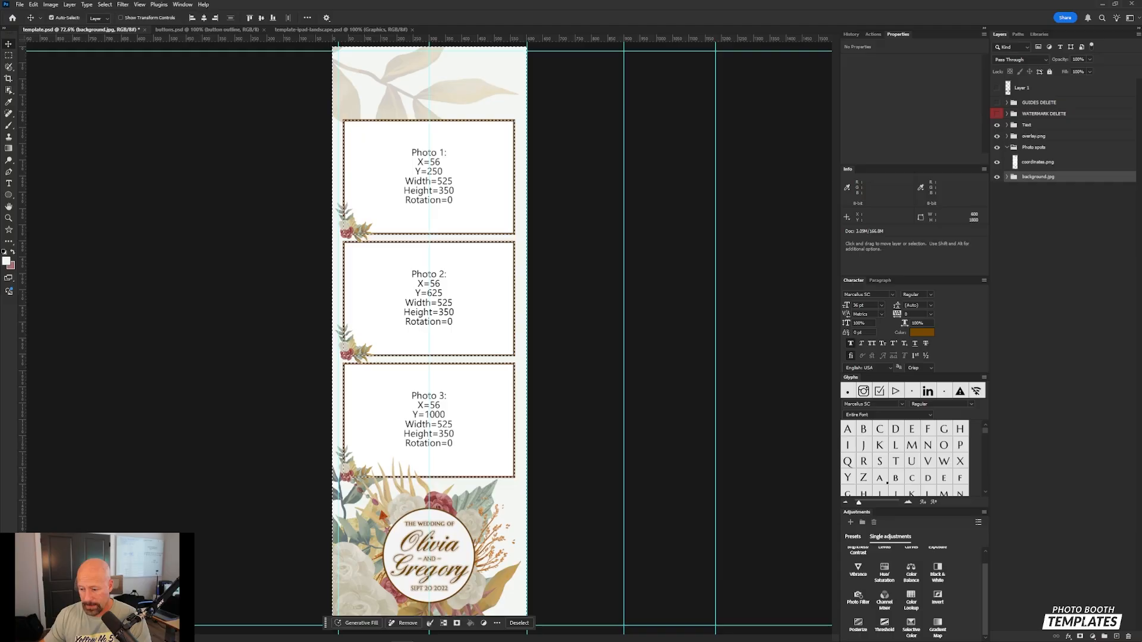
pyautogui.click(1007, 177)
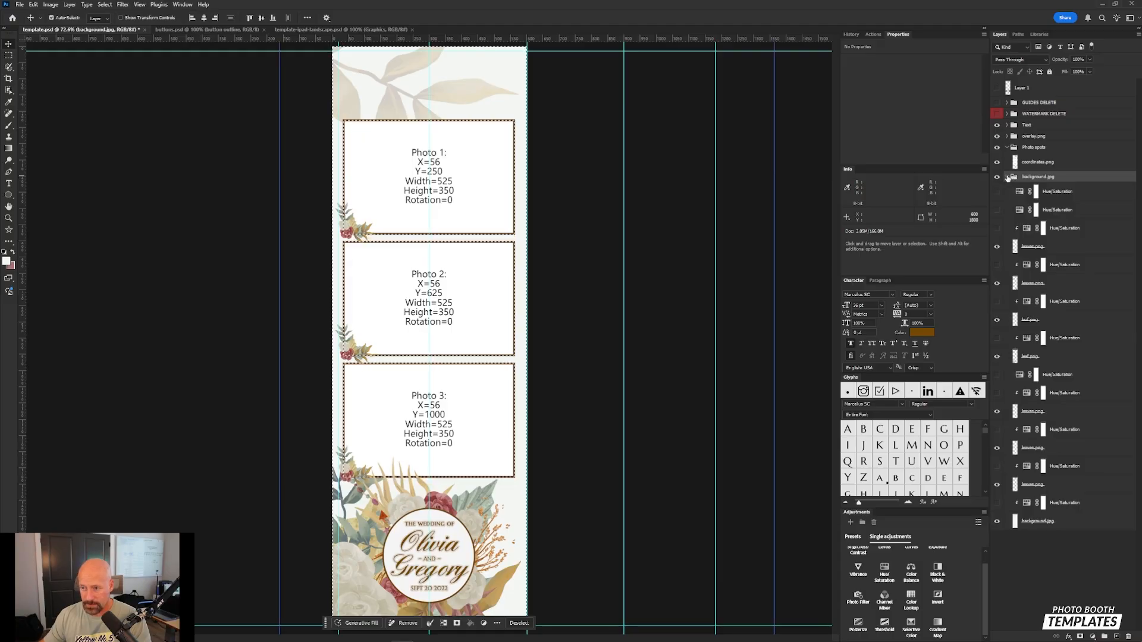
pyautogui.click(1007, 176)
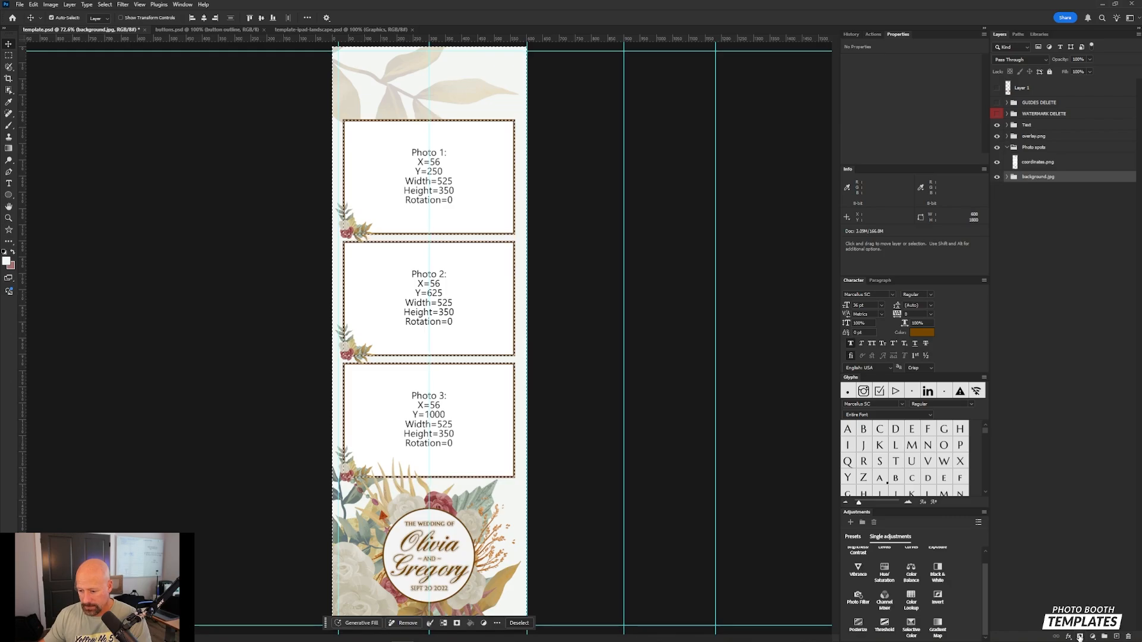
pyautogui.click(1080, 637)
# - Hide the Photo spots group so the photo openings are transparent
pyautogui.click(1004, 161)
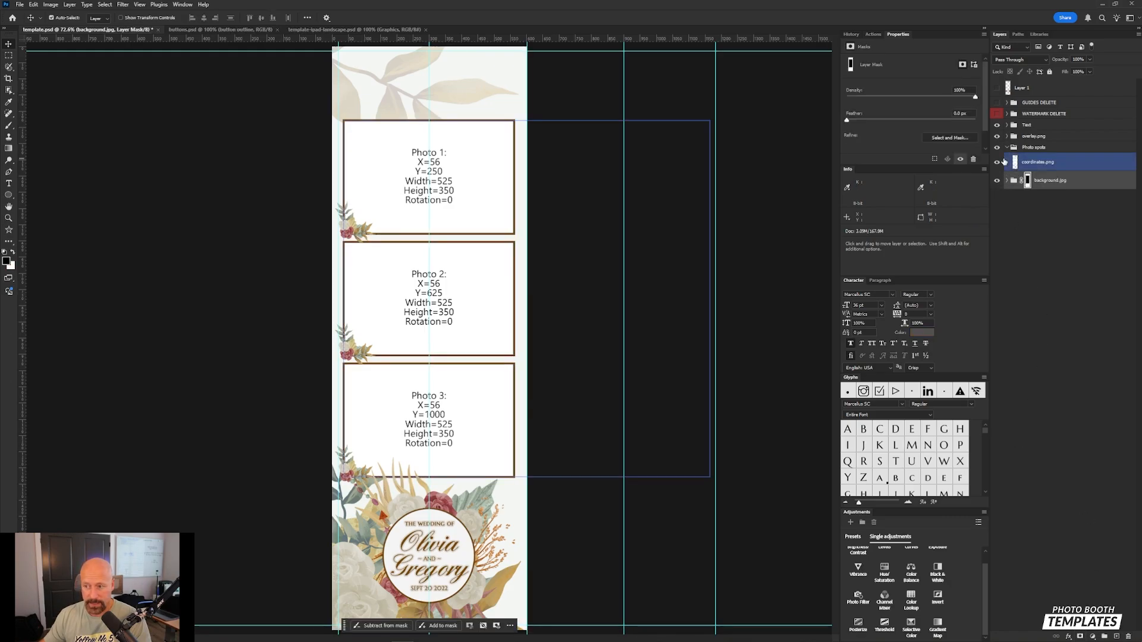
pyautogui.click(1002, 149)
pyautogui.click(997, 148)
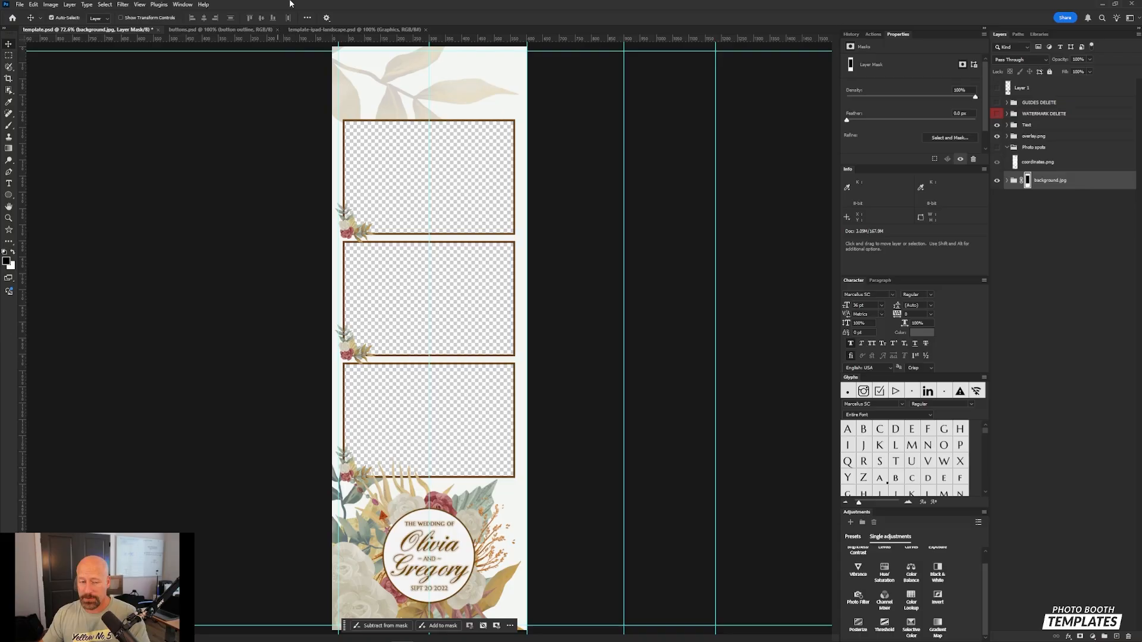
# - Switch to the template-ipad-landscape.psd document and expand the Graphics group to review its layers
pyautogui.click(339, 29)
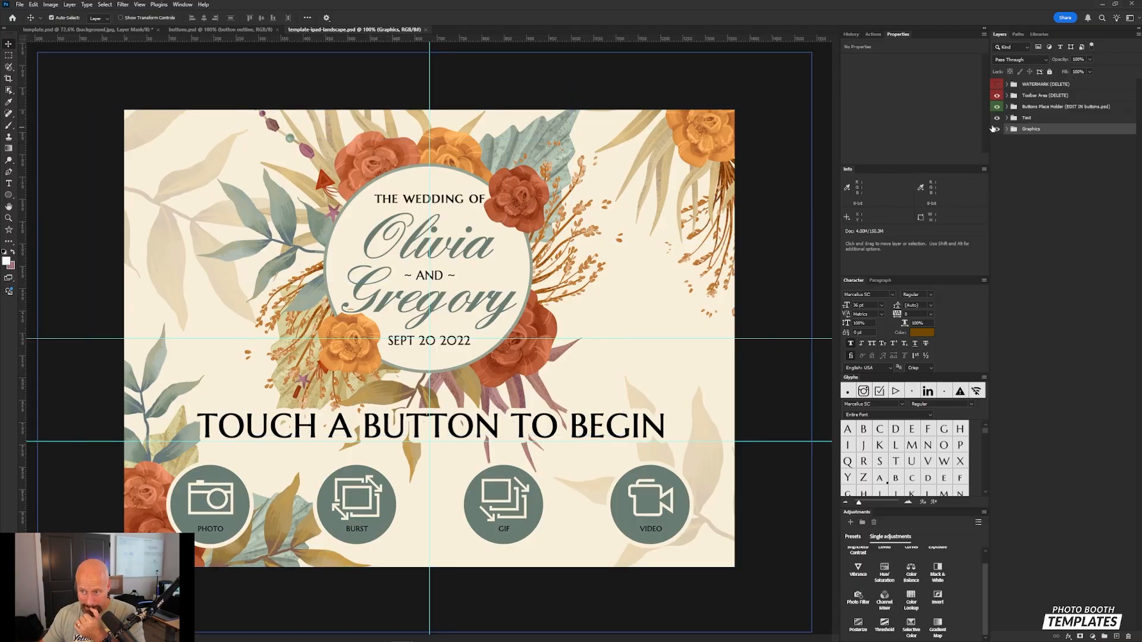
pyautogui.click(997, 97)
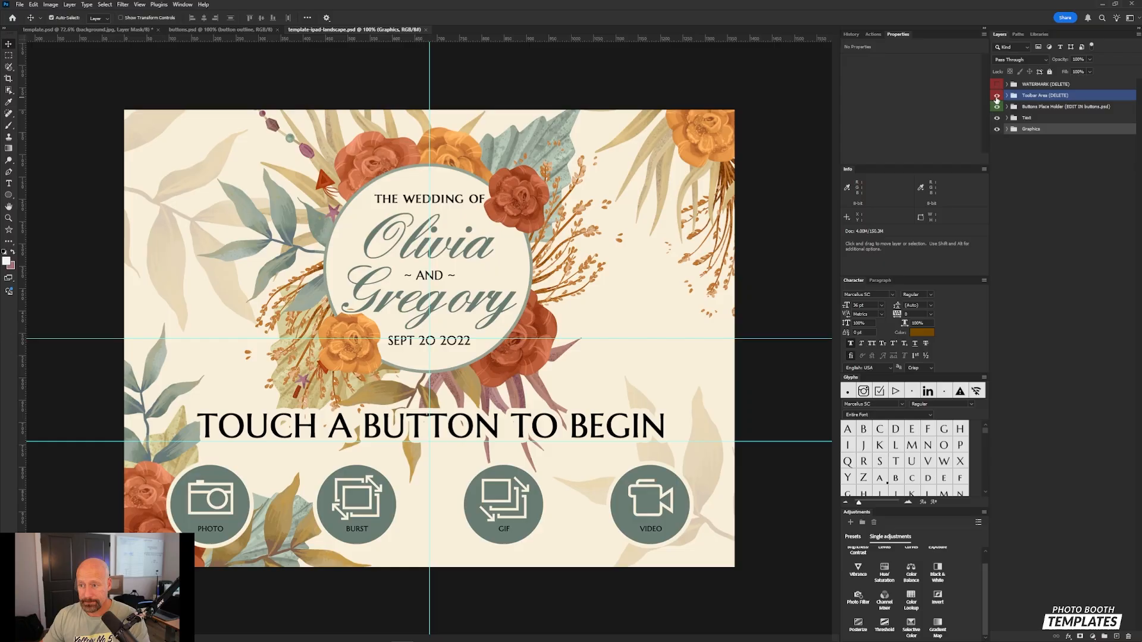
pyautogui.click(1007, 129)
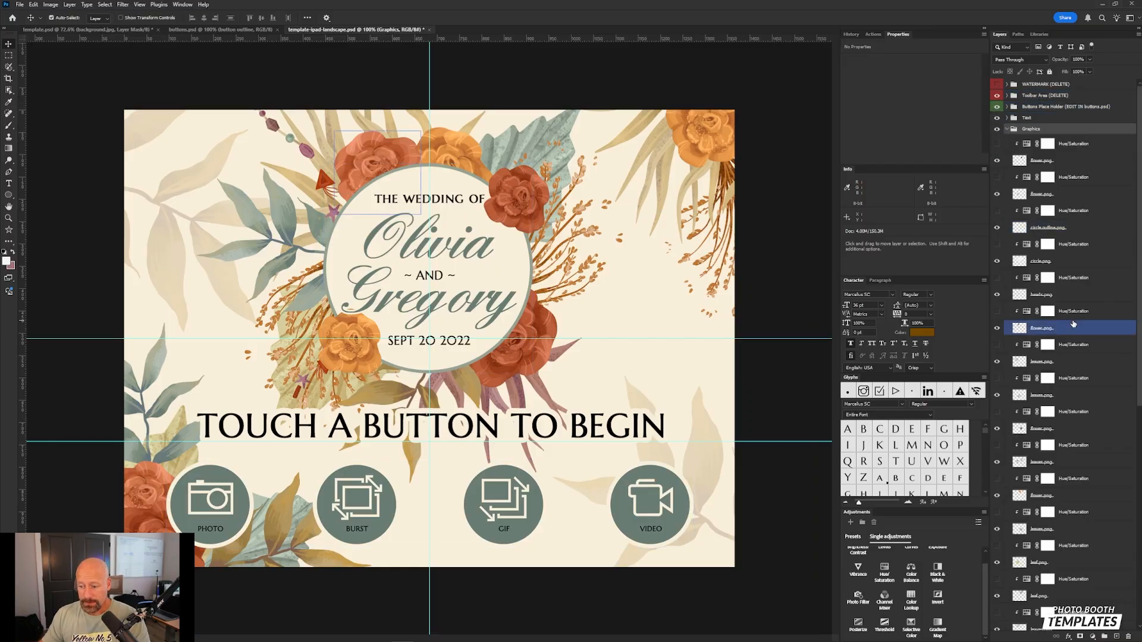
pyautogui.scroll(-5, 1068, 316)
pyautogui.scroll(-2, 1067, 316)
pyautogui.click(1063, 314)
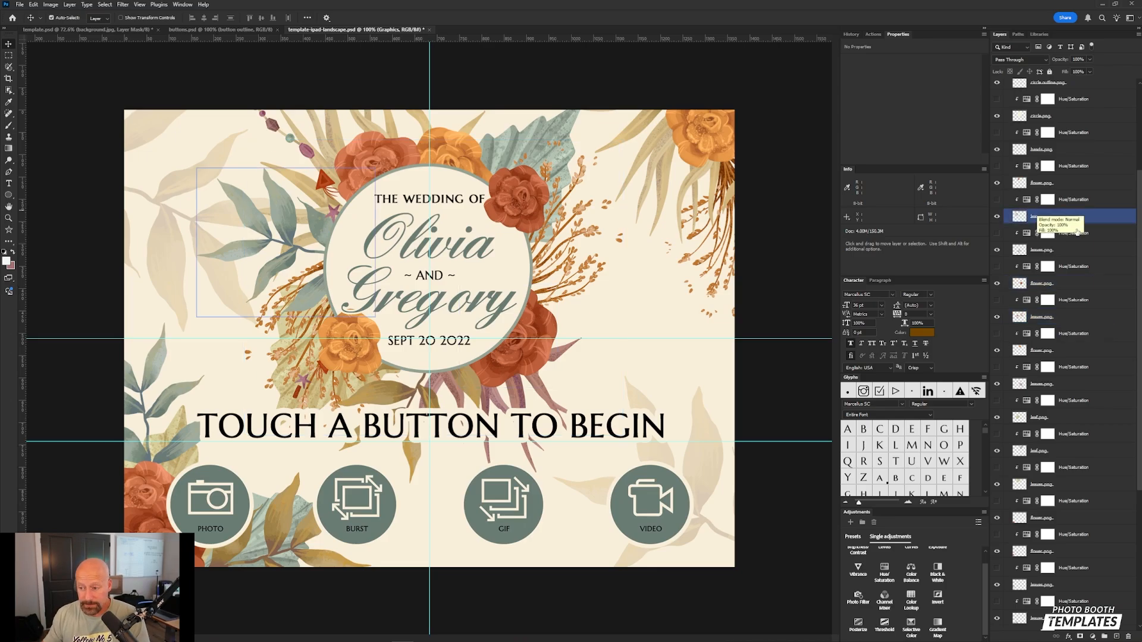
pyautogui.scroll(4, 1069, 312)
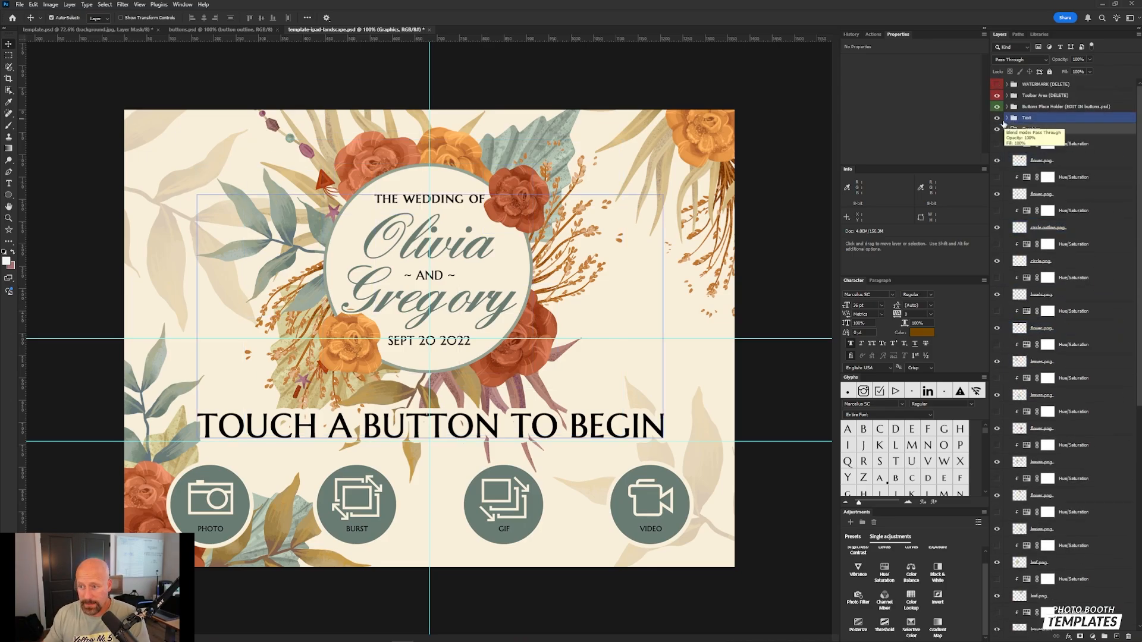
# - Expand the Text group and toggle its visibility to check which lettering it controls
pyautogui.click(1008, 121)
pyautogui.click(1007, 119)
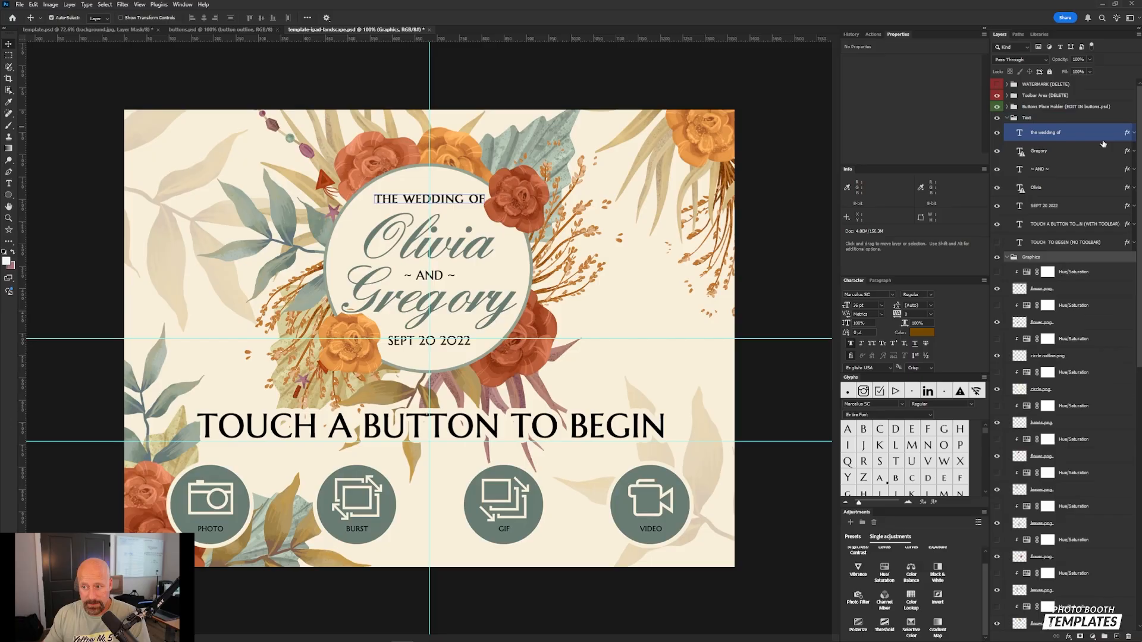
pyautogui.click(997, 118)
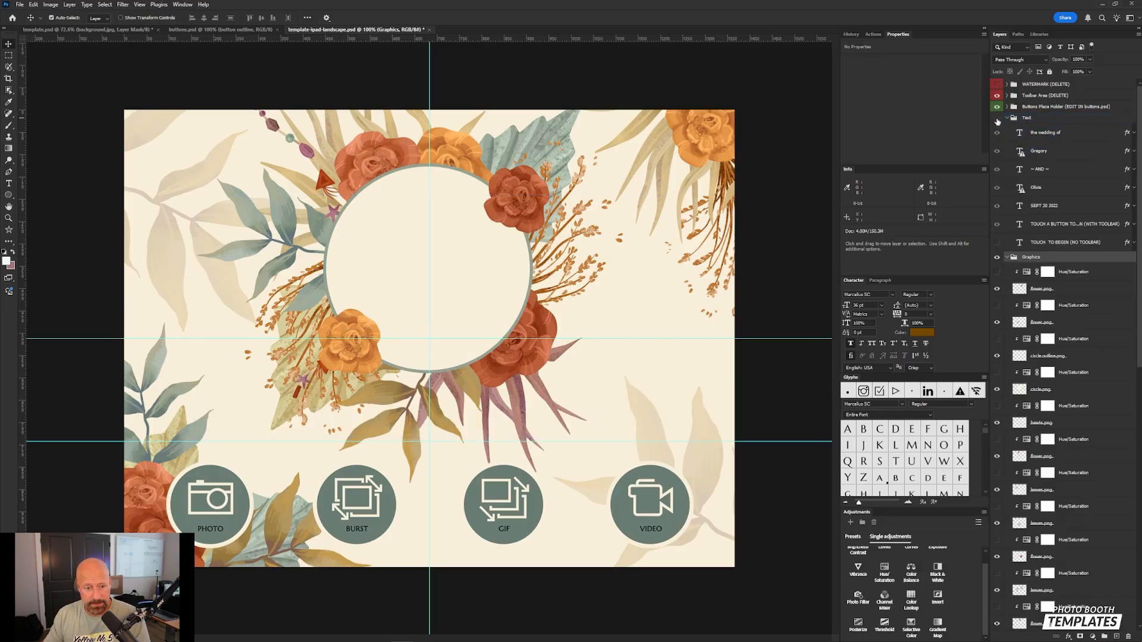
pyautogui.click(998, 118)
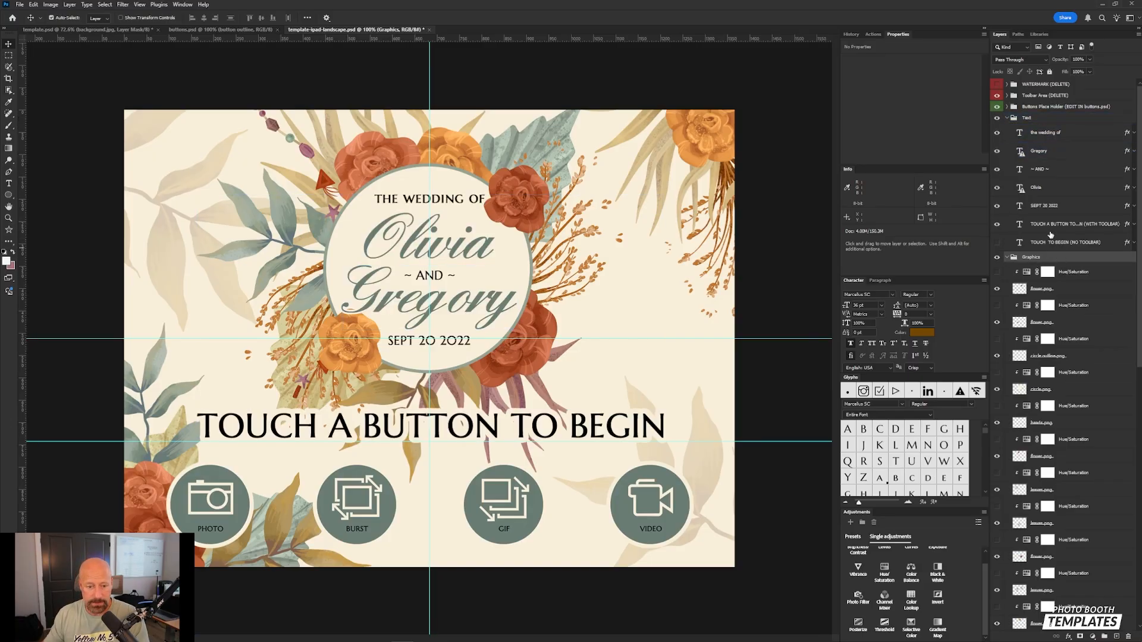
pyautogui.click(1047, 231)
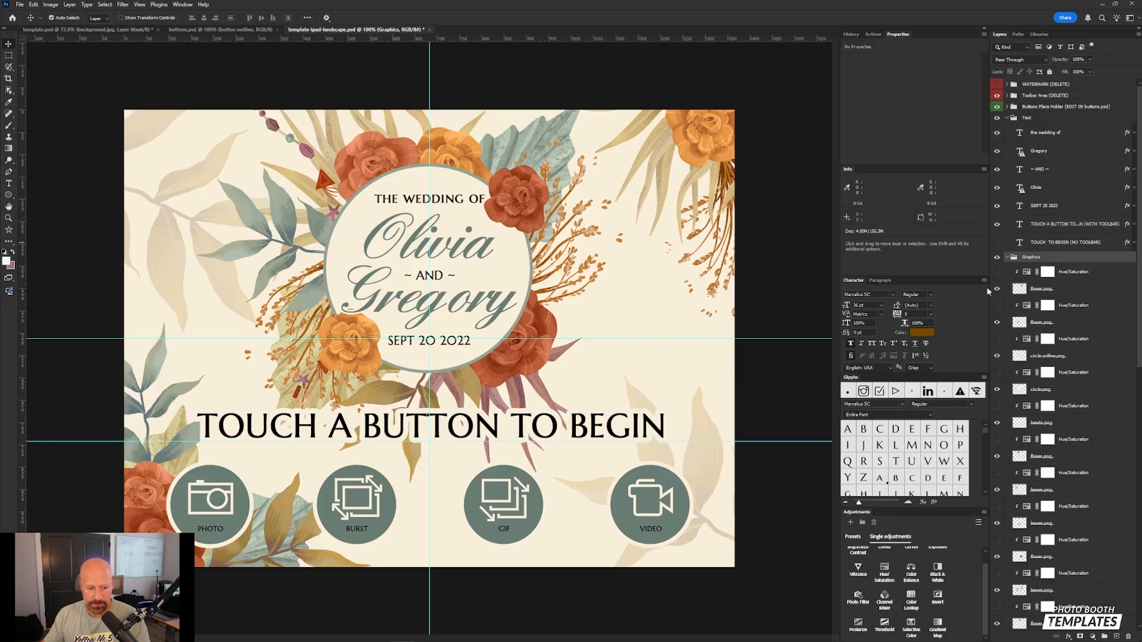
pyautogui.click(1015, 119)
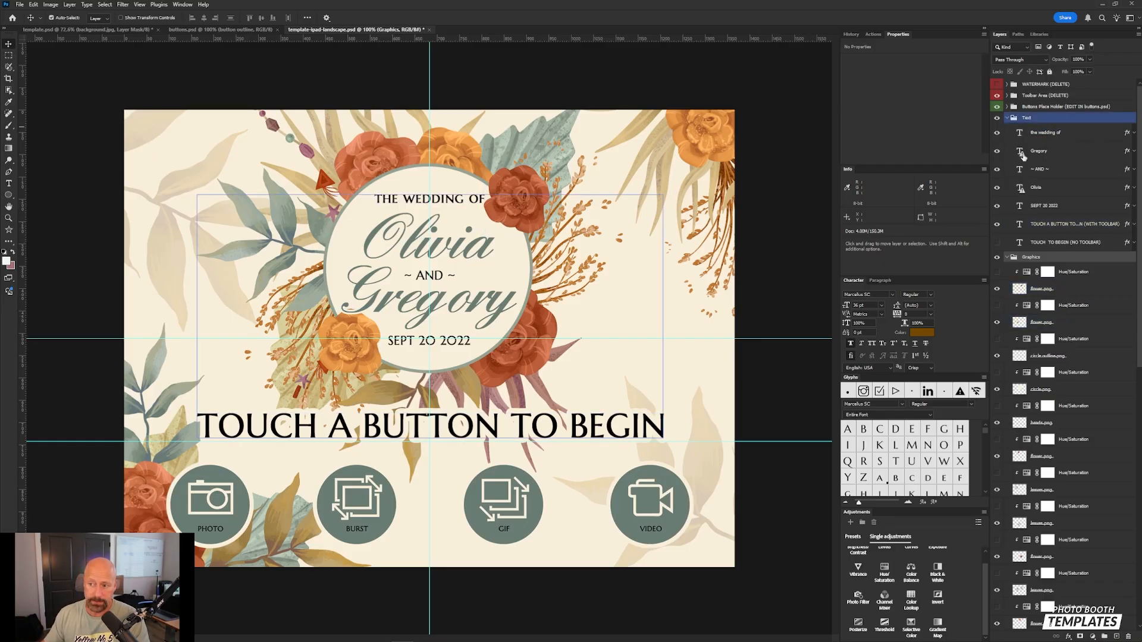
# - Check the button artwork in buttons.psd for the Buttons Place Holder group, and return to template-ipad-landscape.psd
pyautogui.click(1062, 108)
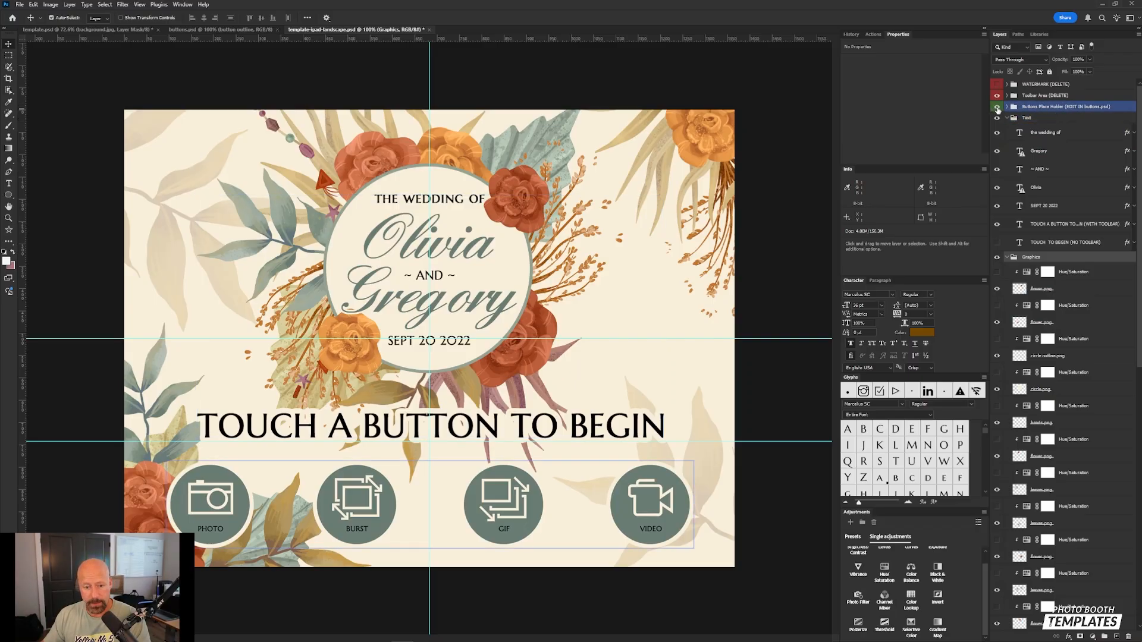
pyautogui.click(220, 30)
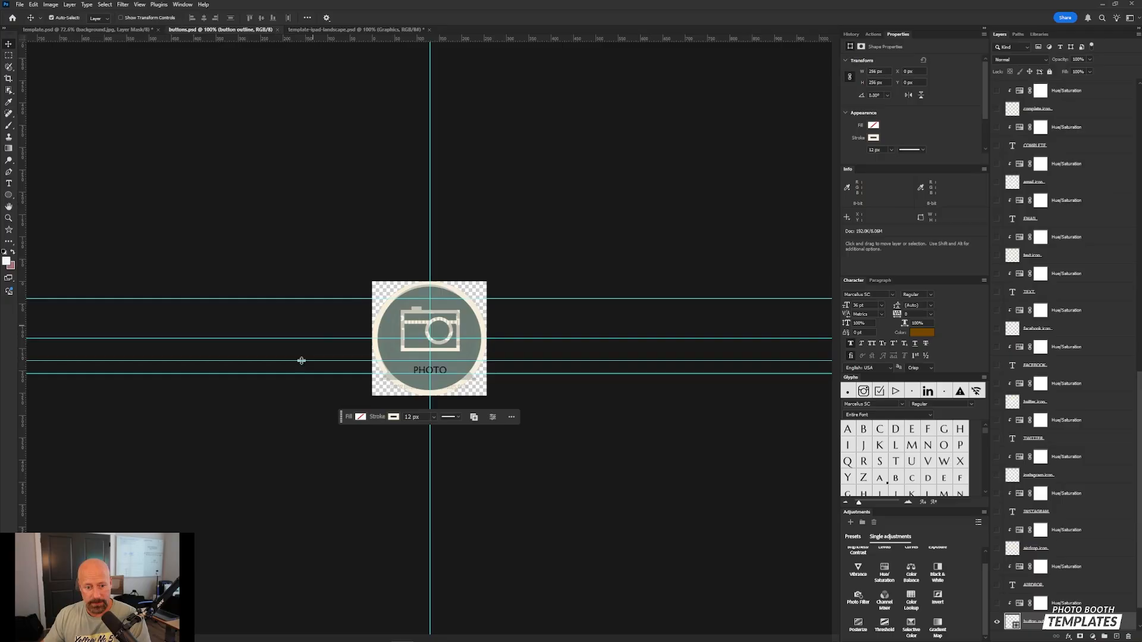
pyautogui.click(353, 31)
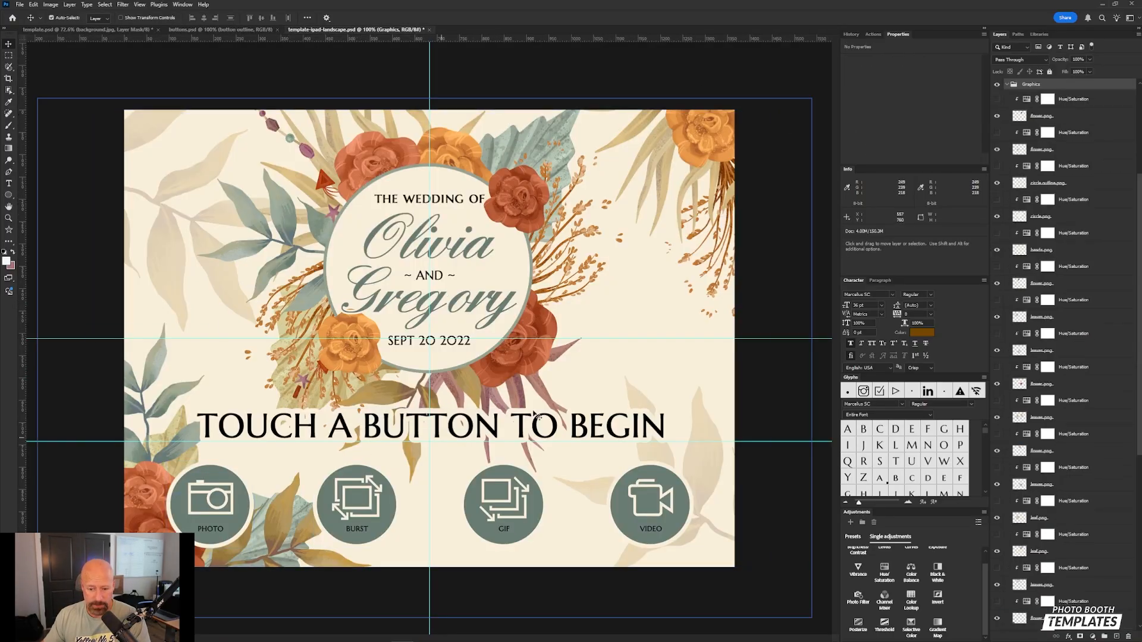
# - Look through the Graphics group's flower and leaf layers and select the background.jpg layer beneath them
pyautogui.click(1007, 113)
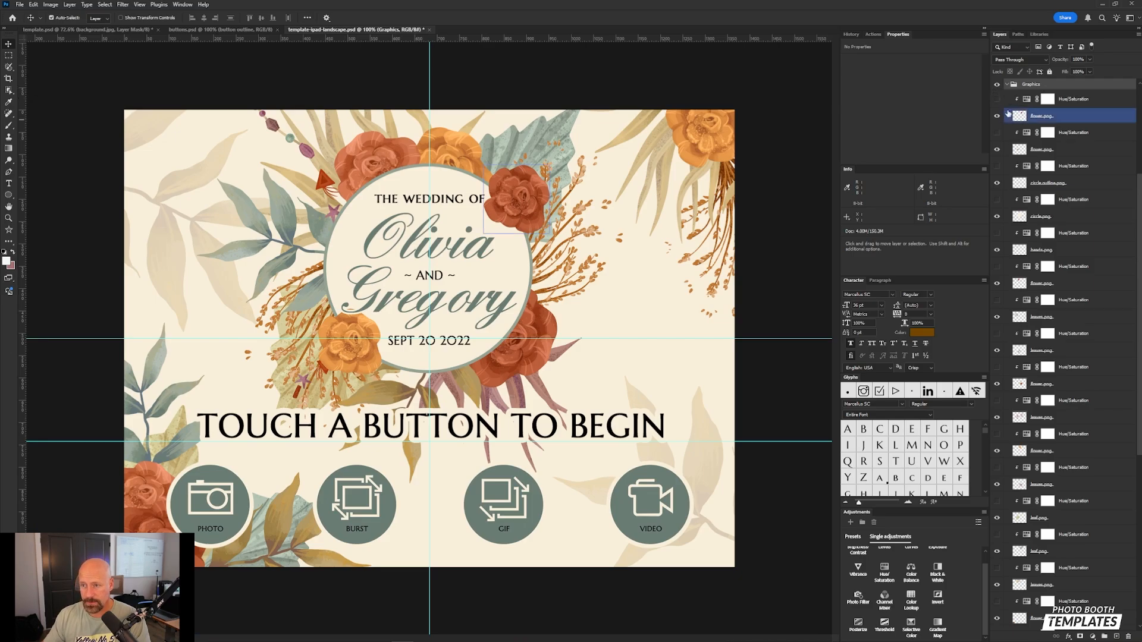
pyautogui.click(1041, 149)
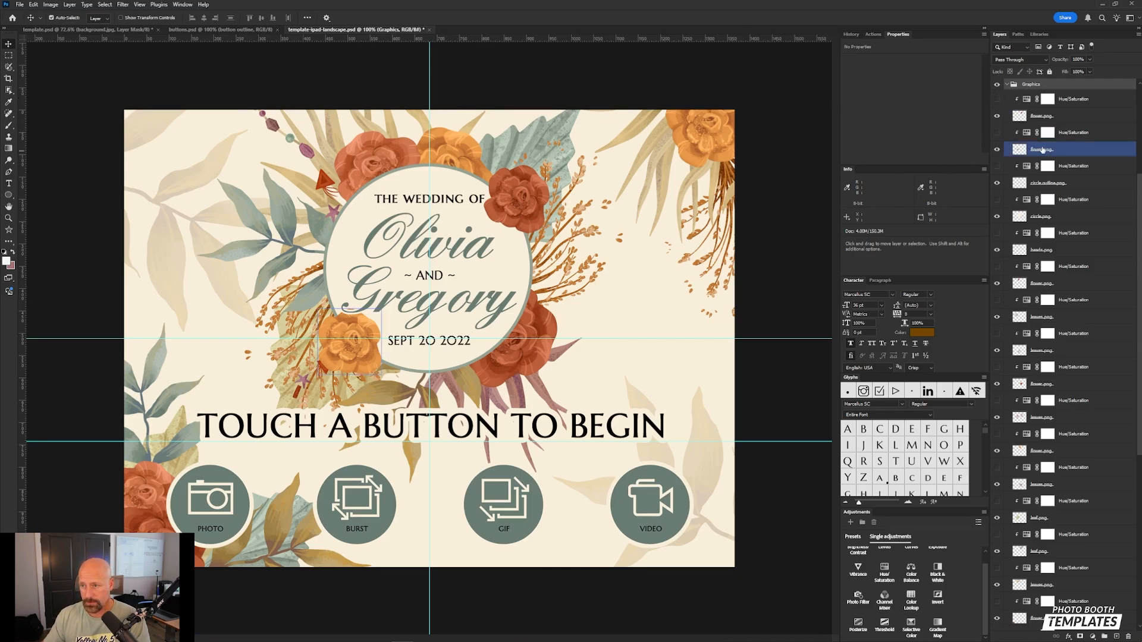
pyautogui.scroll(1, 1072, 151)
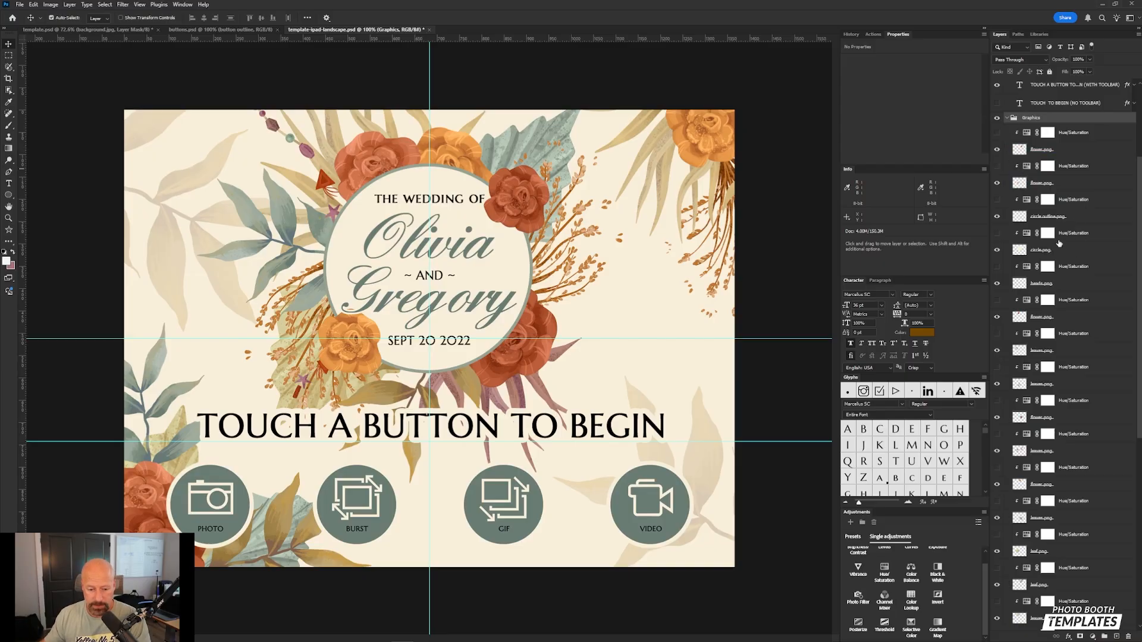
pyautogui.scroll(-6, 1065, 248)
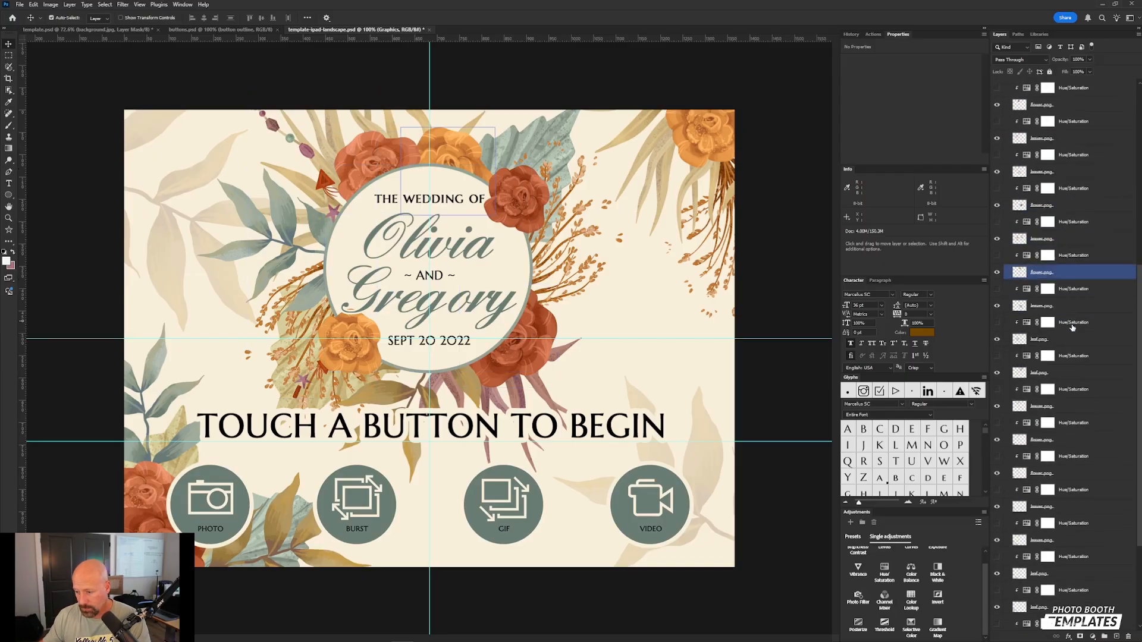
pyautogui.scroll(-5, 1071, 327)
pyautogui.click(1068, 623)
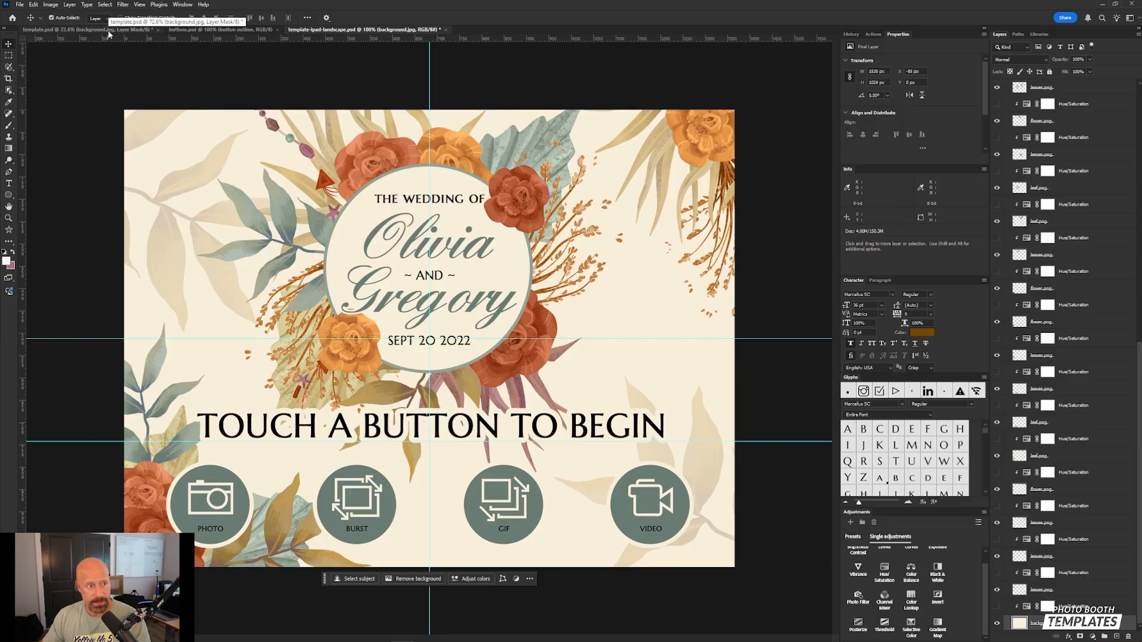
# - Float template.psd in its own window, reduce its view to 33.33%, and shrink the window beside the iPad layout
pyautogui.moveTo(109, 30); pyautogui.dragTo(123, 93)
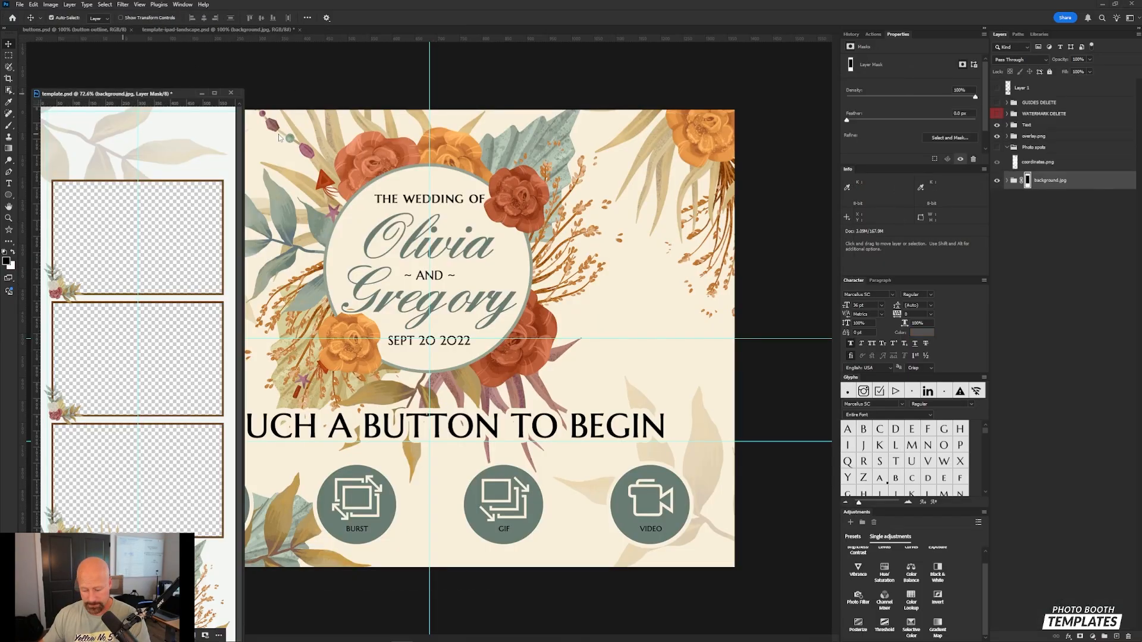
pyautogui.hotkey('ctrl', '-')
pyautogui.hotkey('ctrl', '-')
pyautogui.hotkey('ctrl', '-')
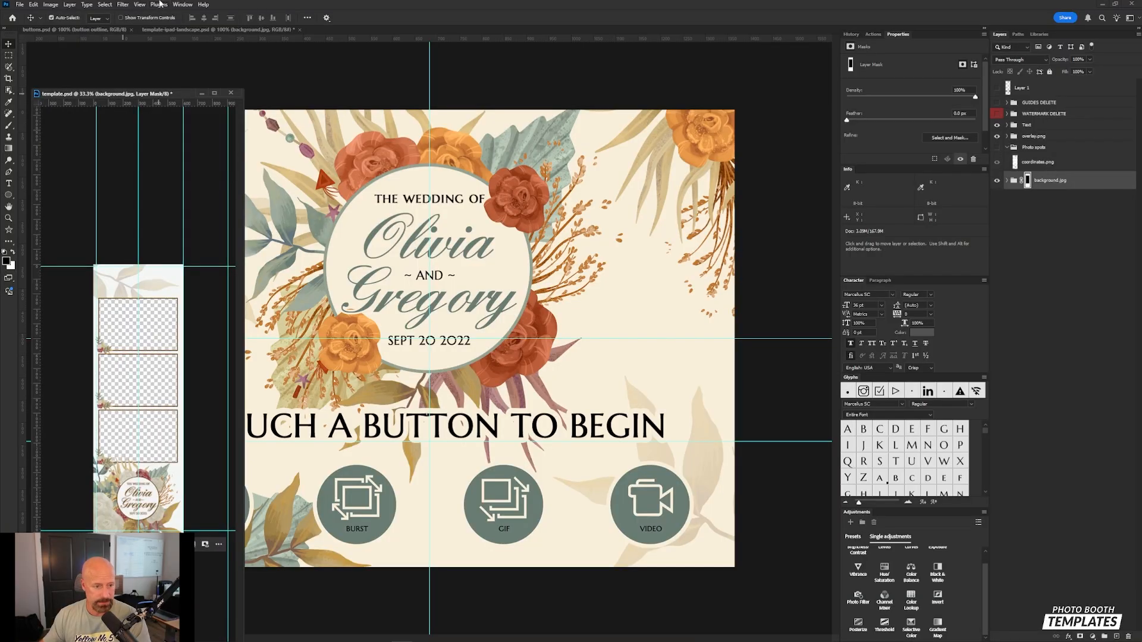
pyautogui.moveTo(242, 89); pyautogui.dragTo(113, 53)
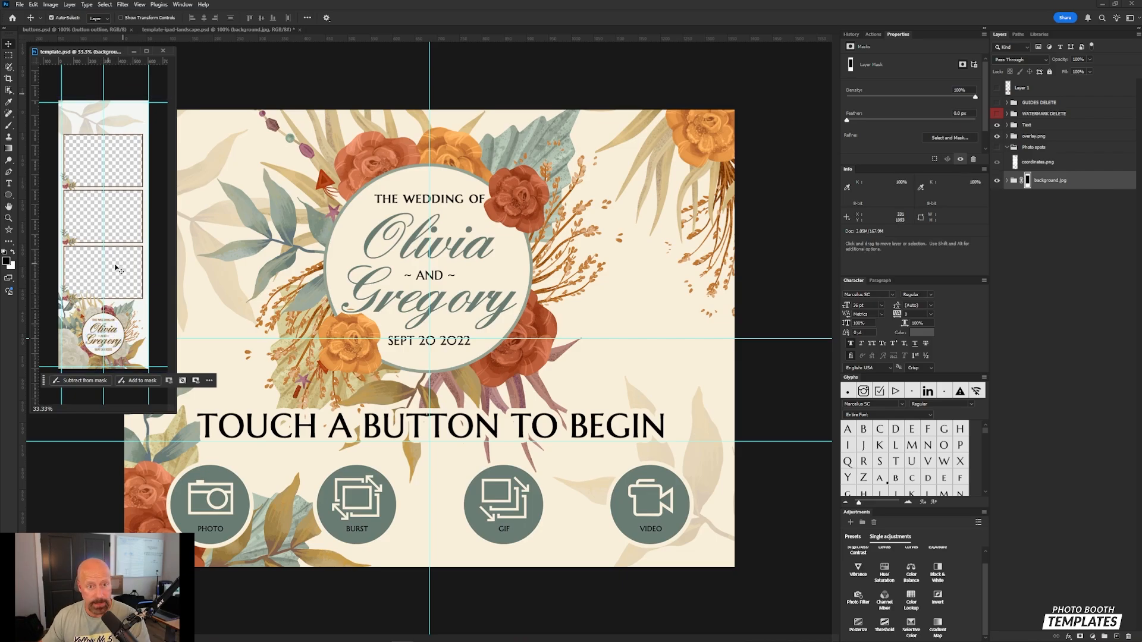
# - Select the background.jpg layer inside the strip's background.jpg group and set the foreground colour to the strip's off-white background
pyautogui.click(1007, 181)
pyautogui.click(1038, 528)
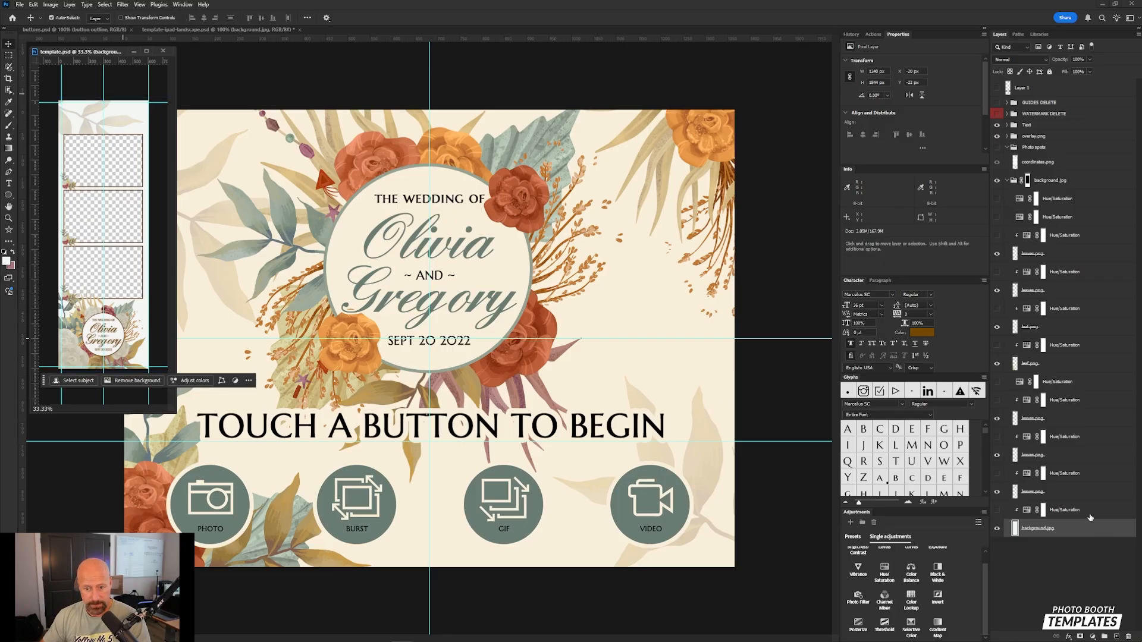
pyautogui.click(6, 260)
pyautogui.click(723, 104)
pyautogui.press('v')
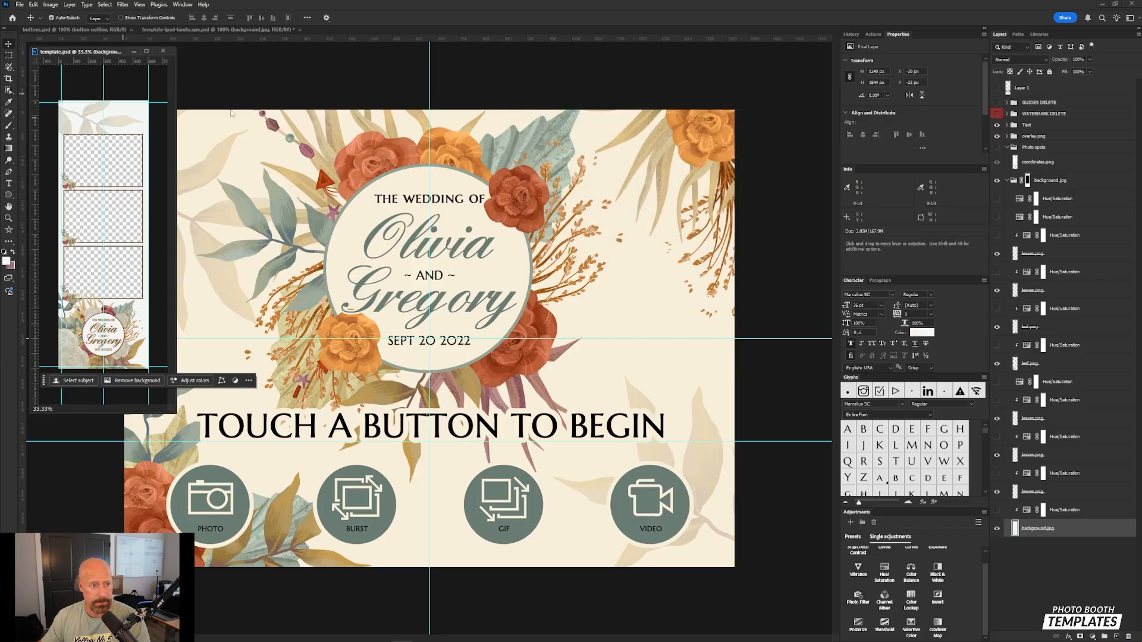
# - Toggle the visibility of the strip's background.jpg layer and a leaves layer to see what each contributes to the design
pyautogui.click(998, 529)
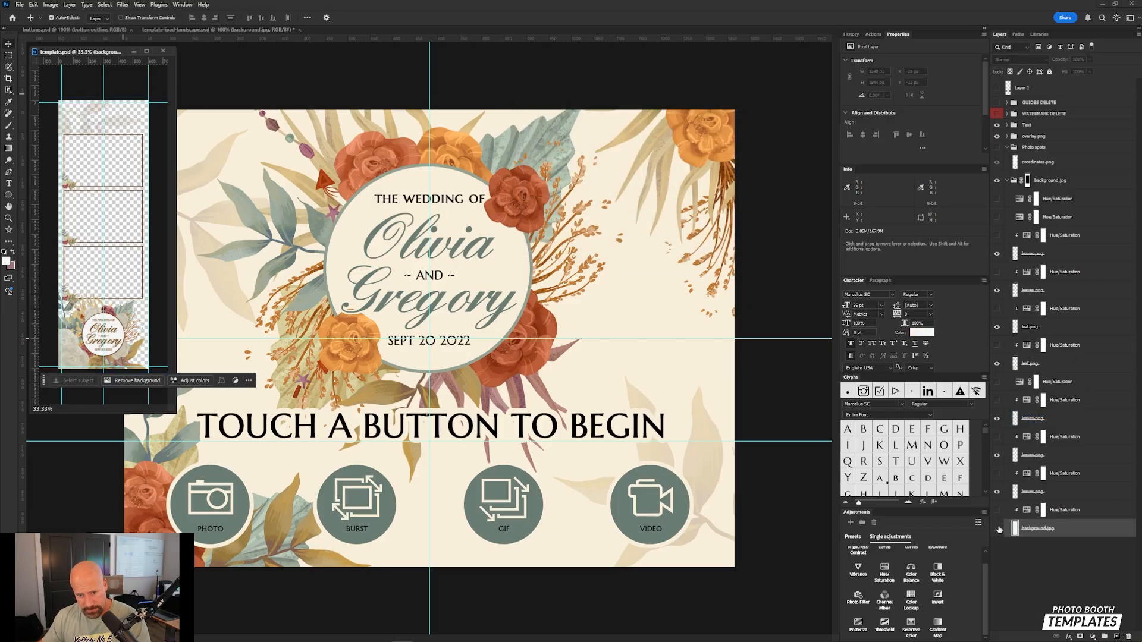
pyautogui.click(998, 528)
pyautogui.click(998, 529)
pyautogui.click(999, 529)
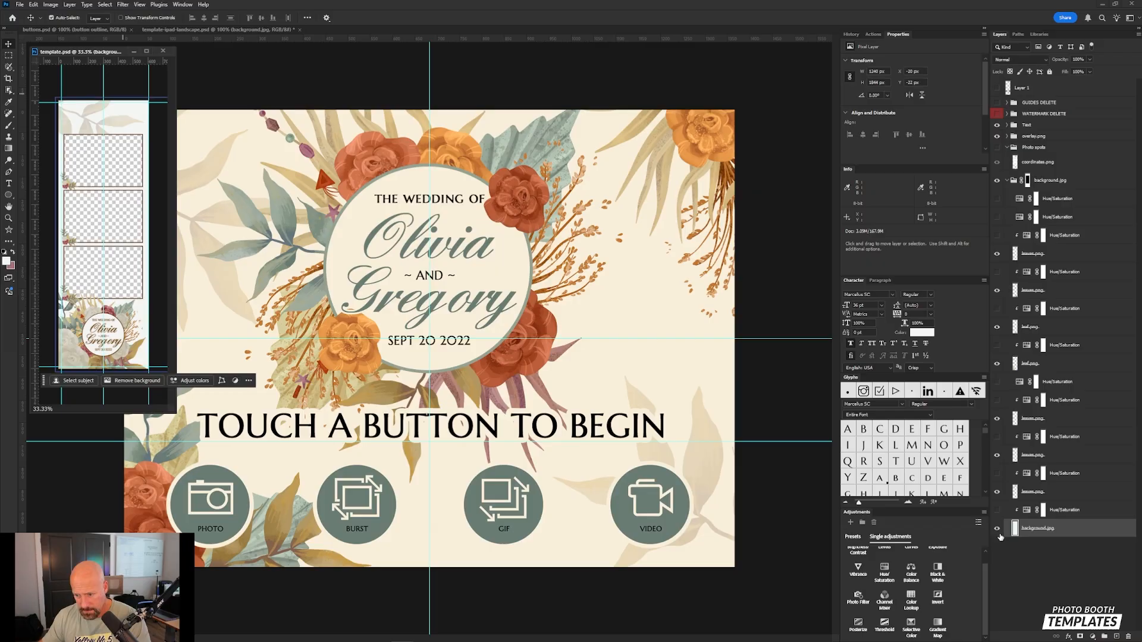
pyautogui.click(998, 529)
pyautogui.click(999, 529)
pyautogui.click(999, 529)
pyautogui.click(998, 529)
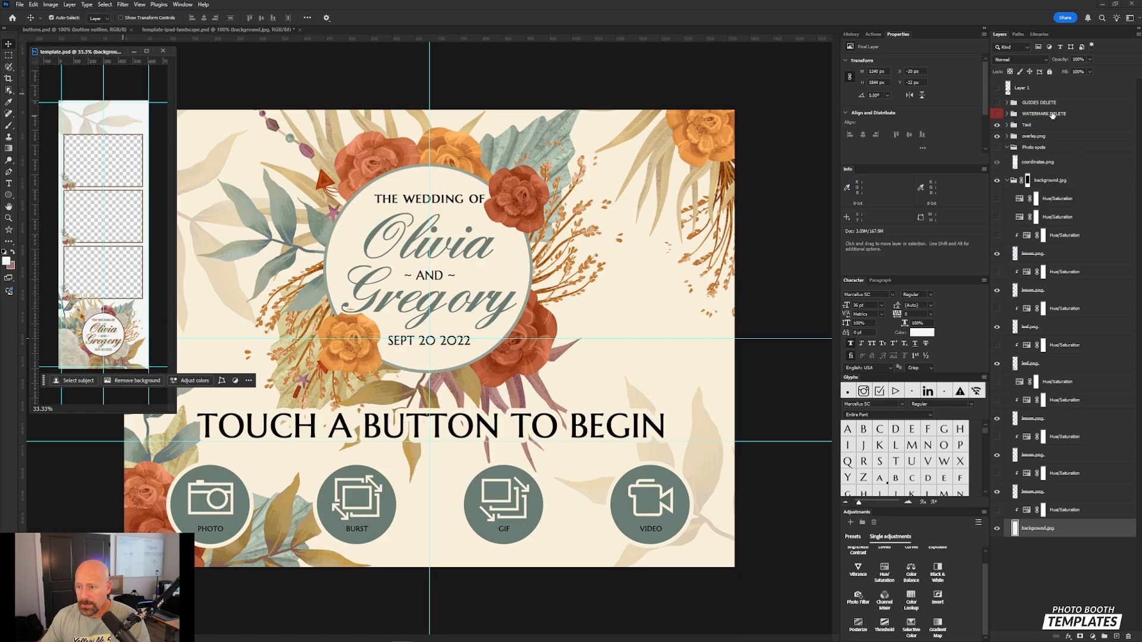
pyautogui.click(1004, 291)
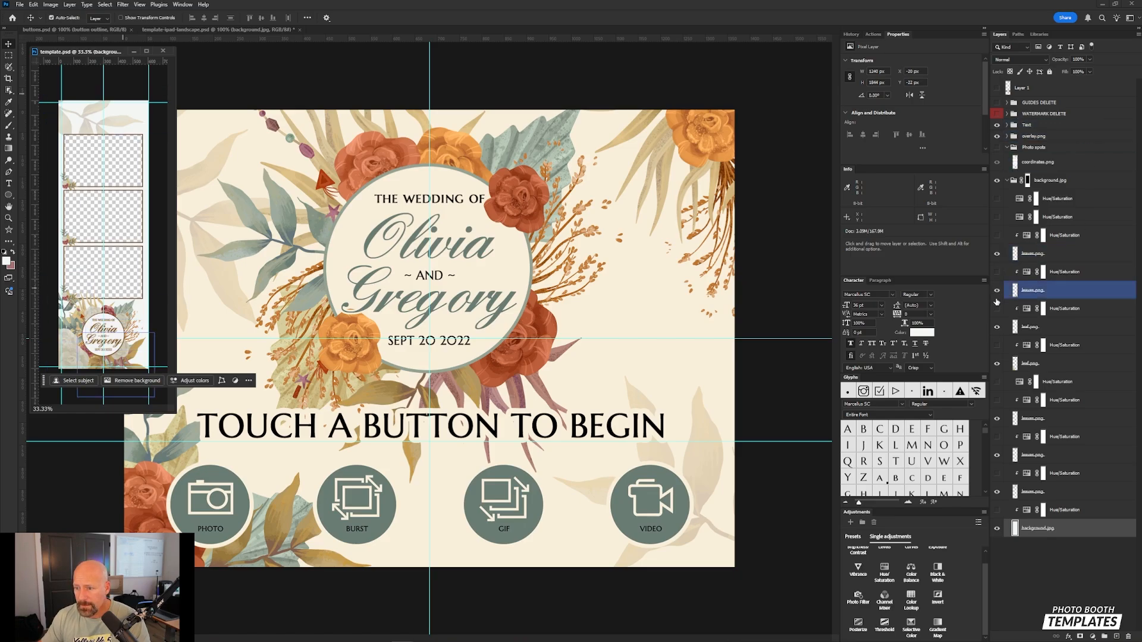
pyautogui.click(998, 291)
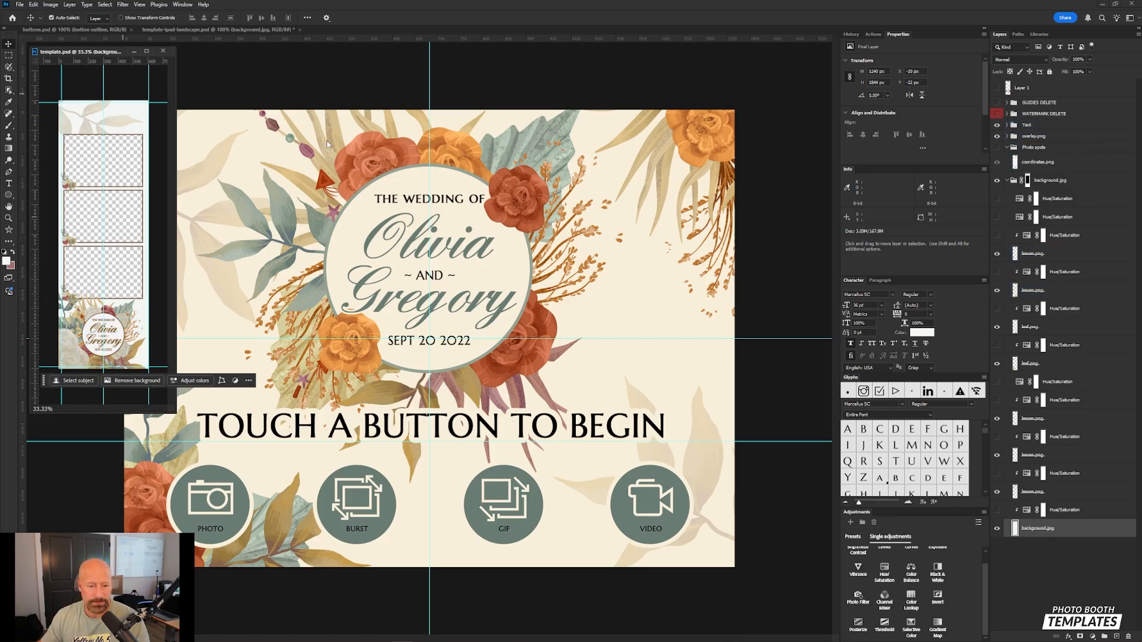
# - Float template-ipad-landscape.psd in its own window and place it beside the photo strip for comparison
pyautogui.click(228, 30)
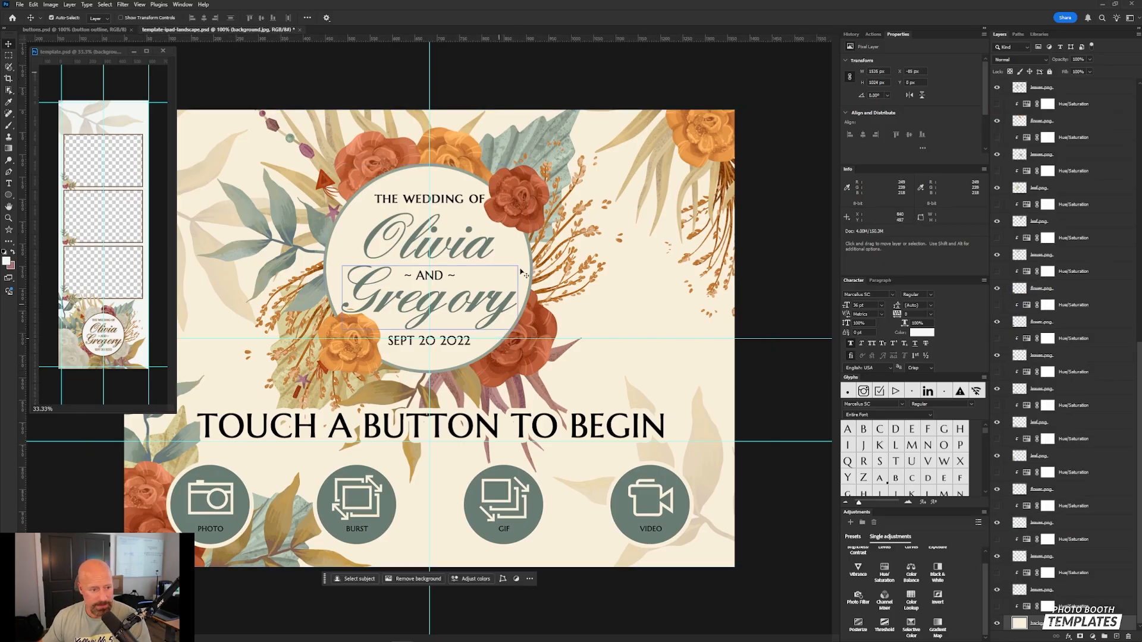
pyautogui.click(1096, 556)
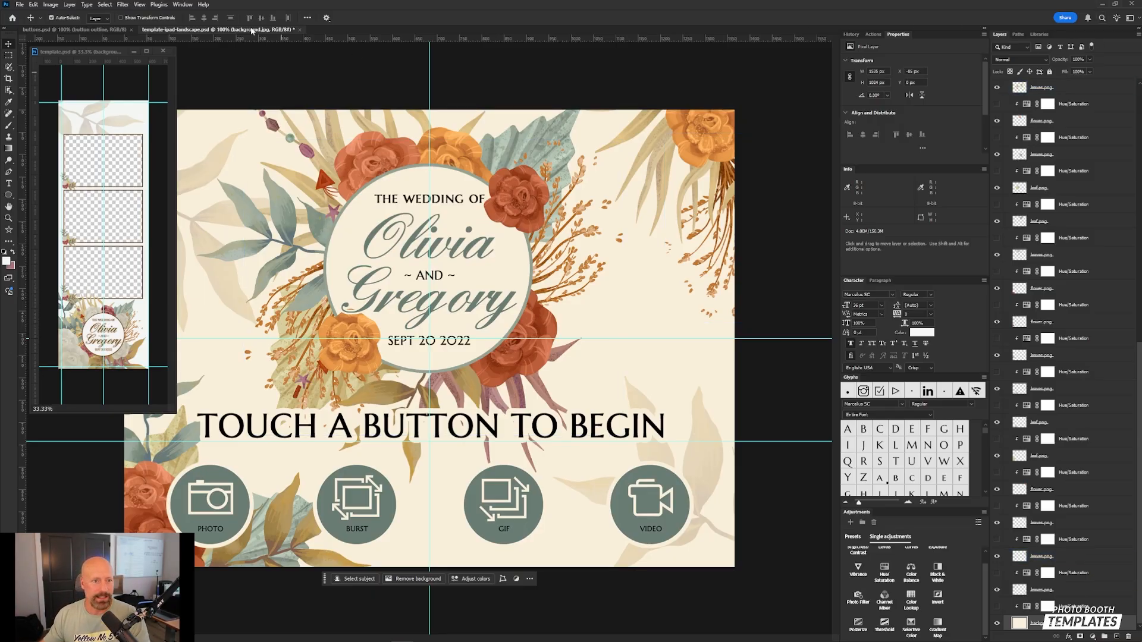
pyautogui.moveTo(278, 29); pyautogui.dragTo(305, 56)
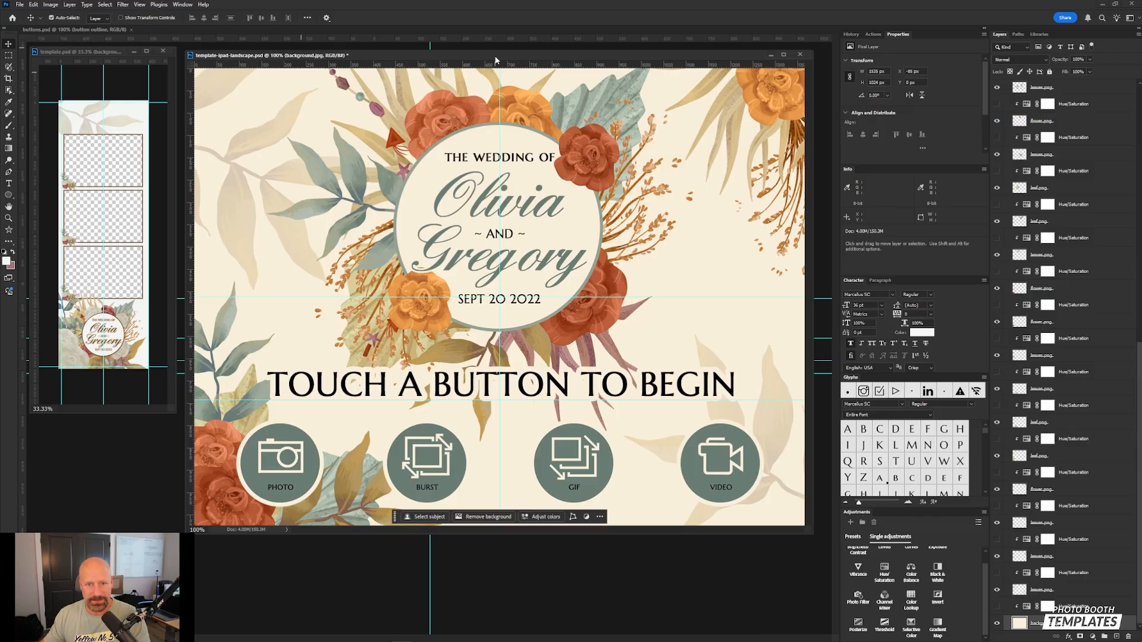
pyautogui.moveTo(494, 56); pyautogui.dragTo(493, 87)
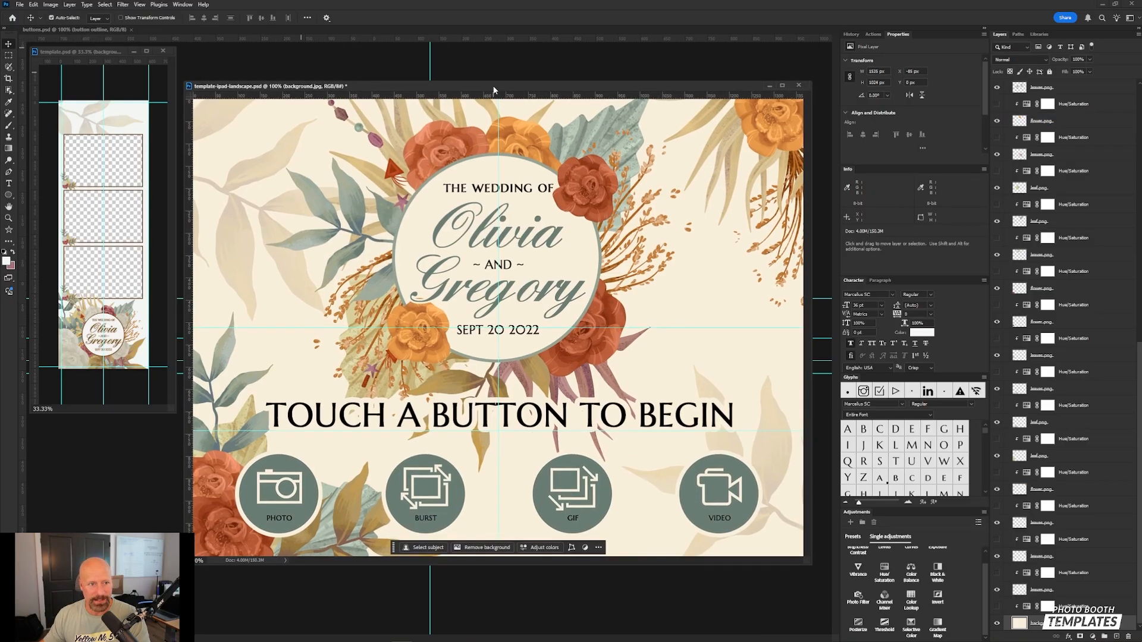
# - Recolour the background.jpg layer of the iPad layout to match the photo strip's off-white background
pyautogui.click(90, 54)
pyautogui.click(212, 88)
pyautogui.click(95, 53)
pyautogui.click(204, 91)
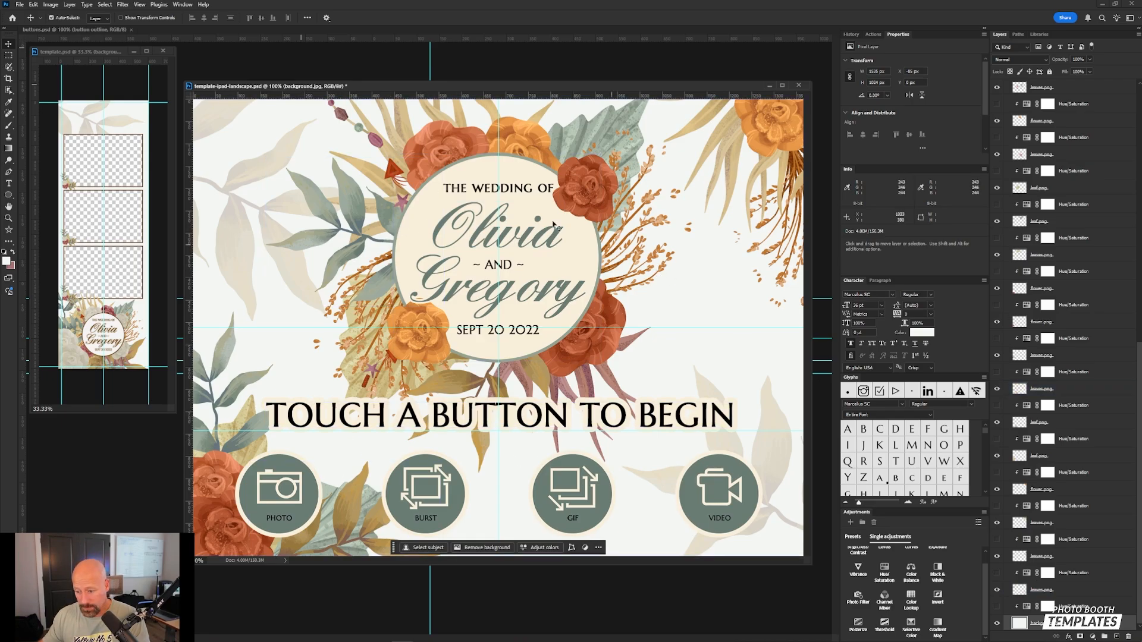
# - Compare the Hue/Saturation settings applied to circle.png in the iPad layout with those in the photo strip
pyautogui.click(435, 207)
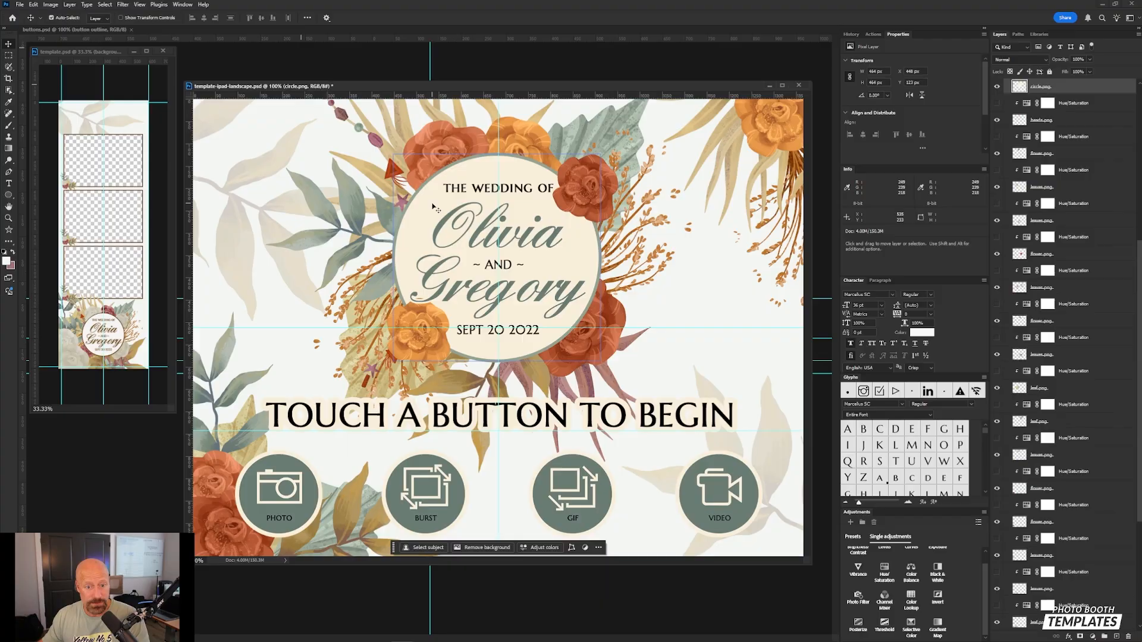
pyautogui.scroll(3, 1035, 119)
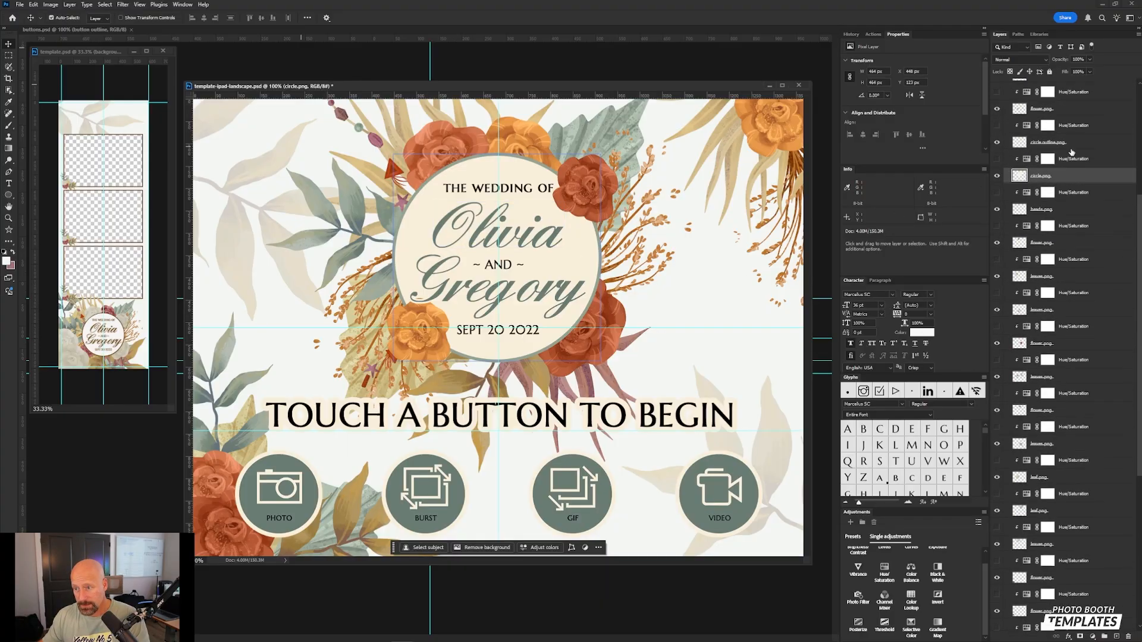
pyautogui.click(1026, 159)
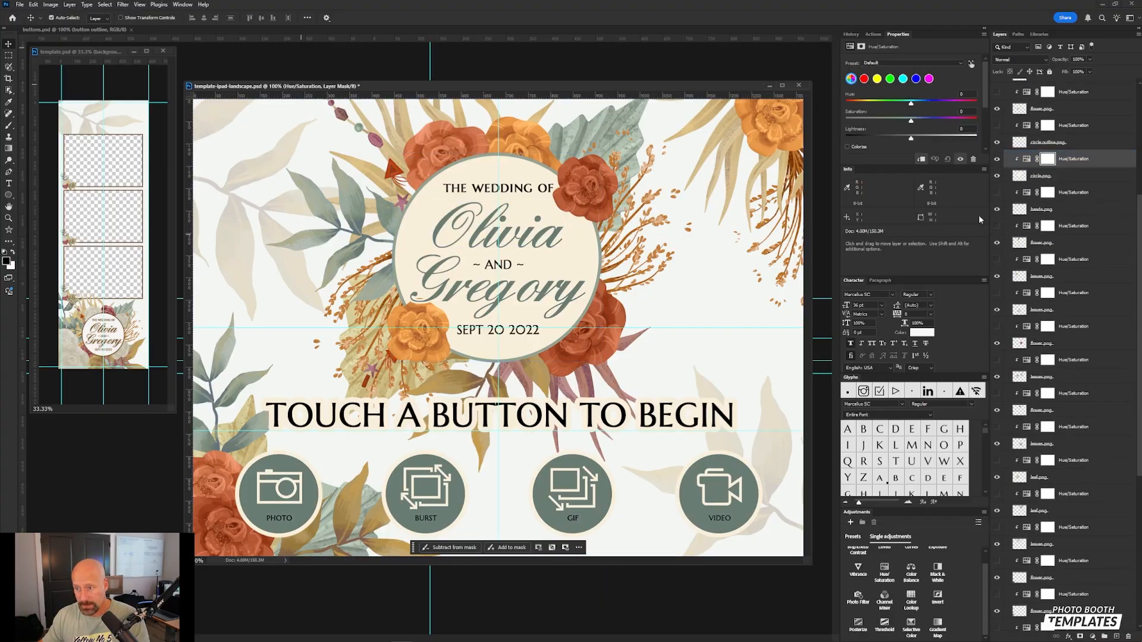
pyautogui.click(87, 331)
pyautogui.click(88, 331)
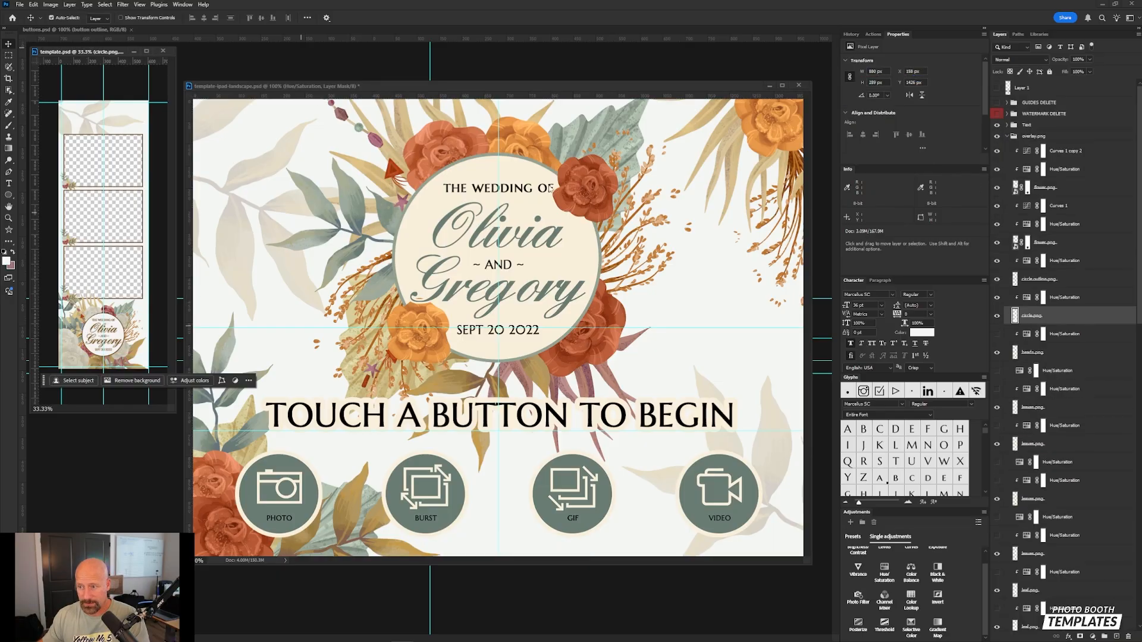
pyautogui.click(1027, 298)
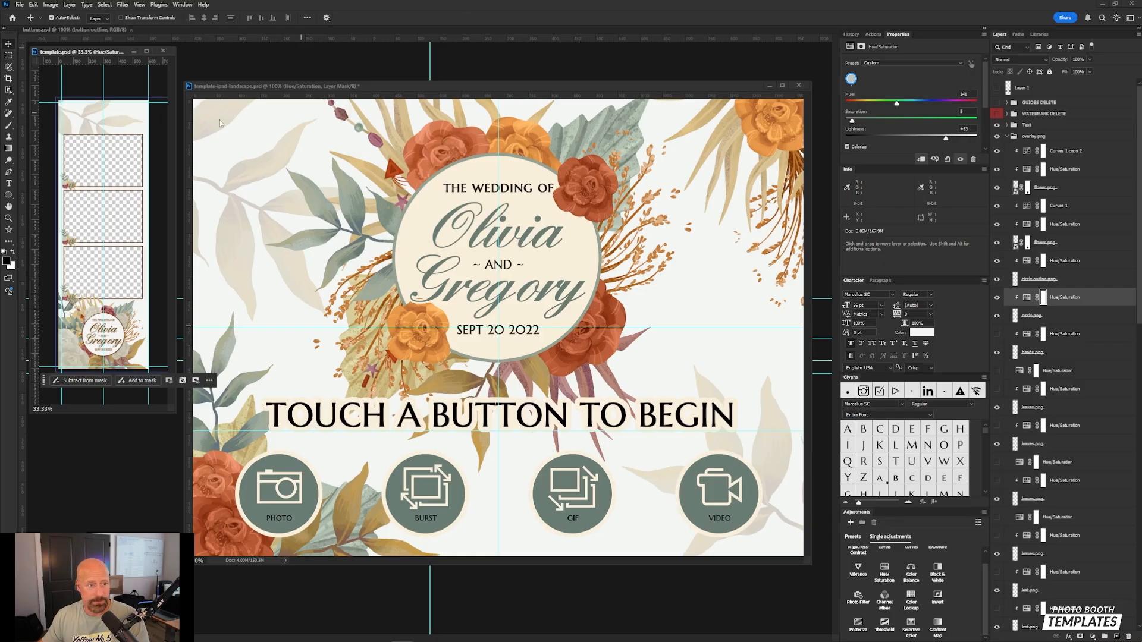
# - Colorize the iPad layout's circle through its Hue/Saturation layer to match the strip's circle, using hue 141 and lightness +53
pyautogui.click(771, 97)
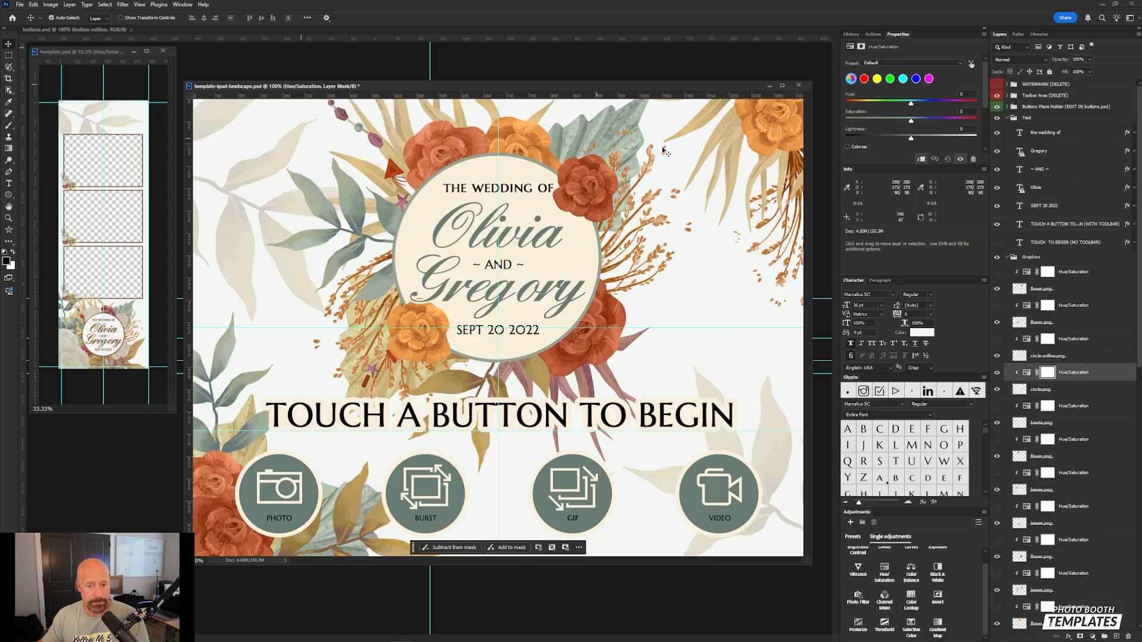
pyautogui.click(847, 146)
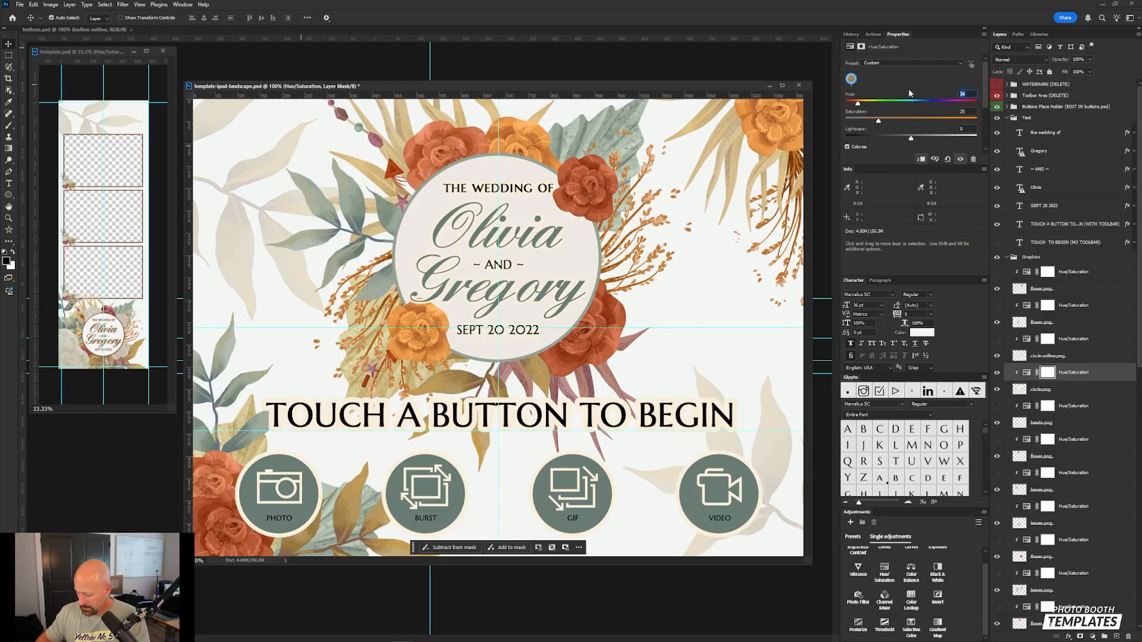
pyautogui.write('141')
pyautogui.press('Tab')
pyautogui.write('53')
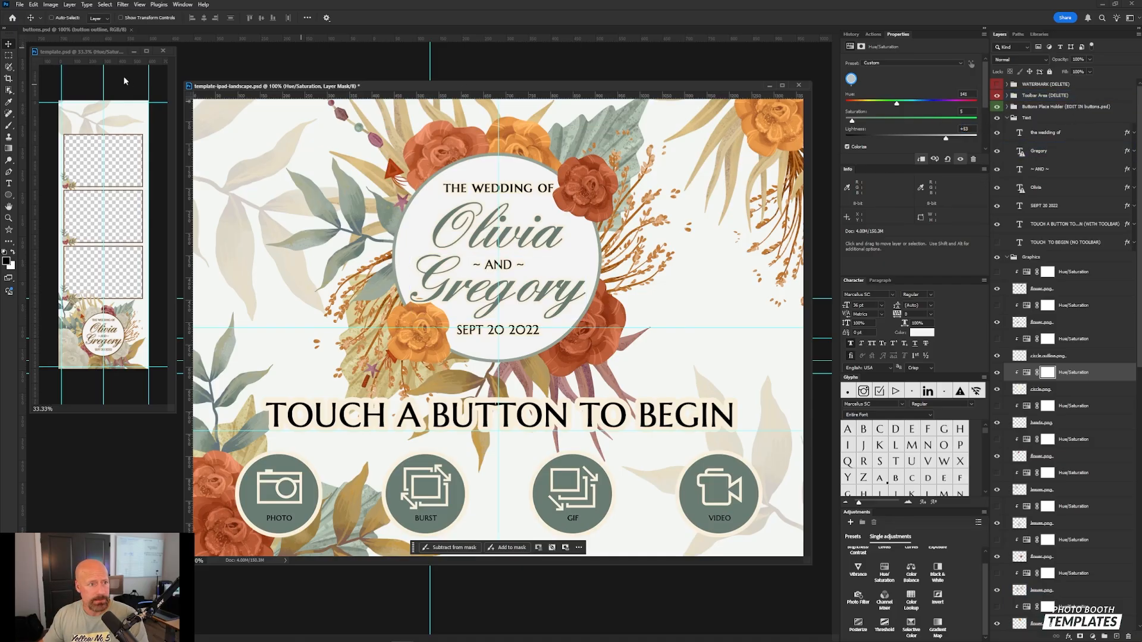
# - Copy the strip's colour swatch layer, Layer 1, into the iPad layout, placing it above all layers and along the canvas's upper edge
pyautogui.click(104, 55)
pyautogui.click(1065, 88)
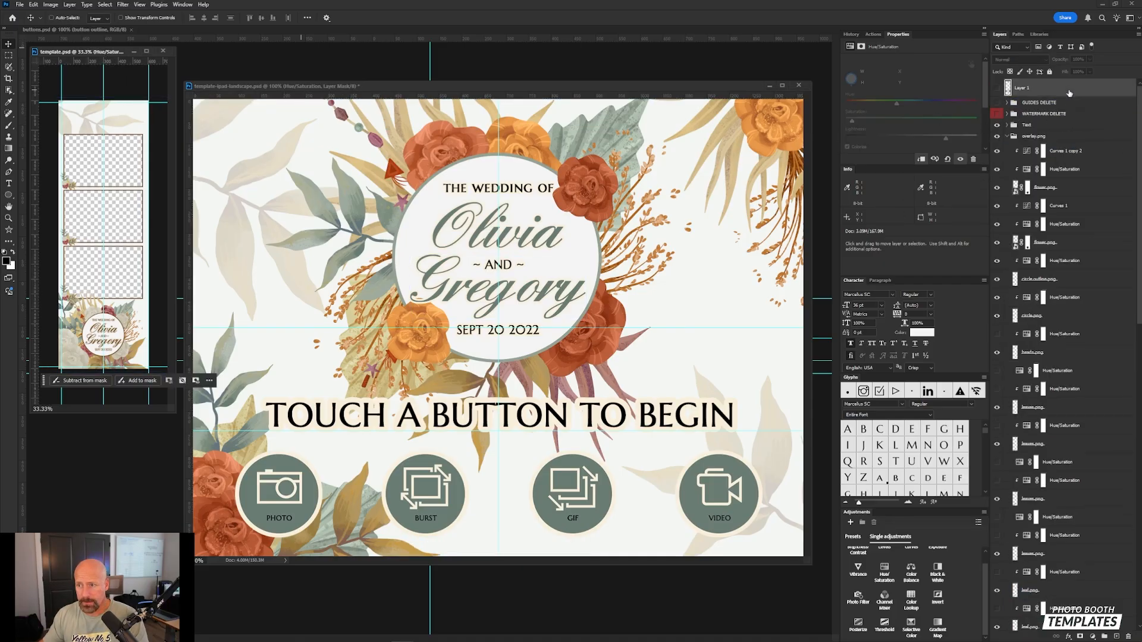
pyautogui.moveTo(1065, 88); pyautogui.dragTo(527, 150)
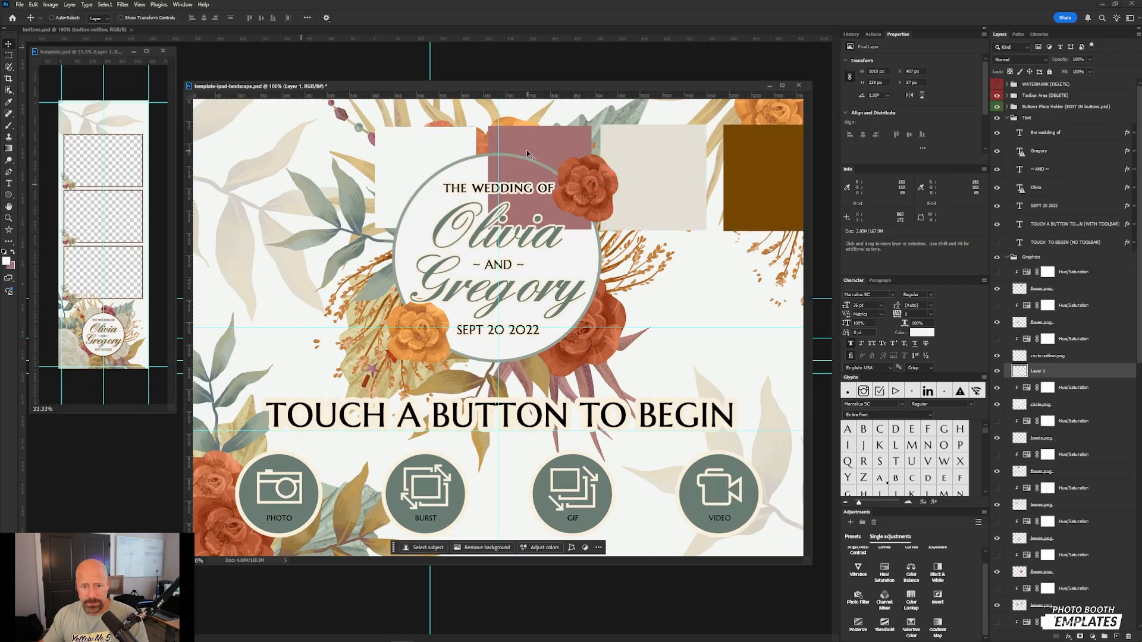
pyautogui.moveTo(1064, 372); pyautogui.dragTo(1061, 80)
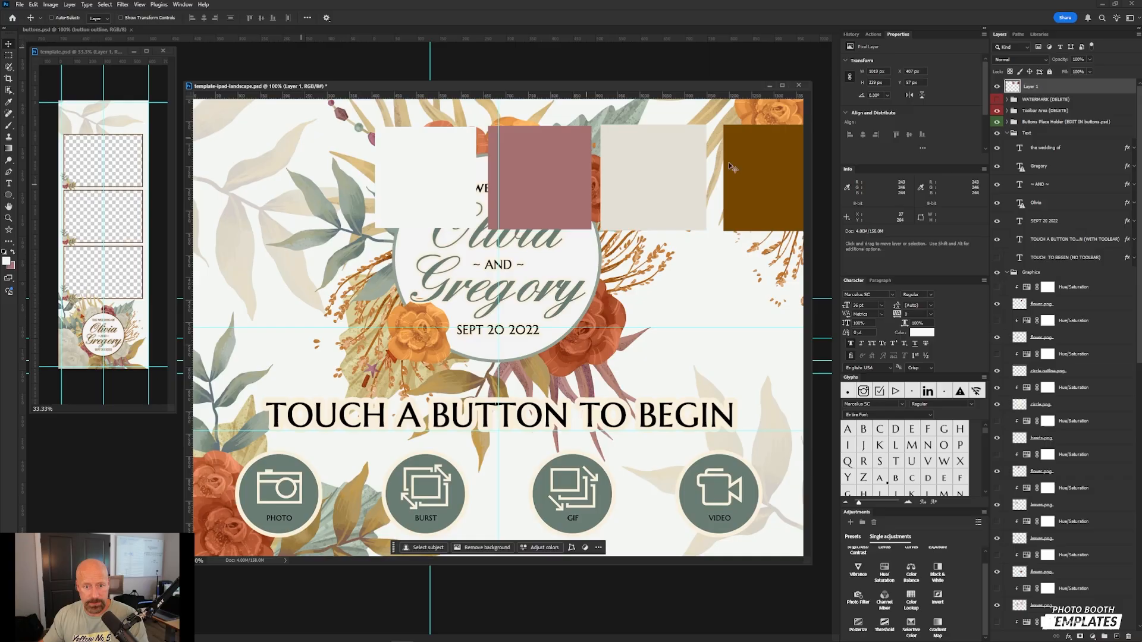
pyautogui.moveTo(656, 195); pyautogui.dragTo(517, 171)
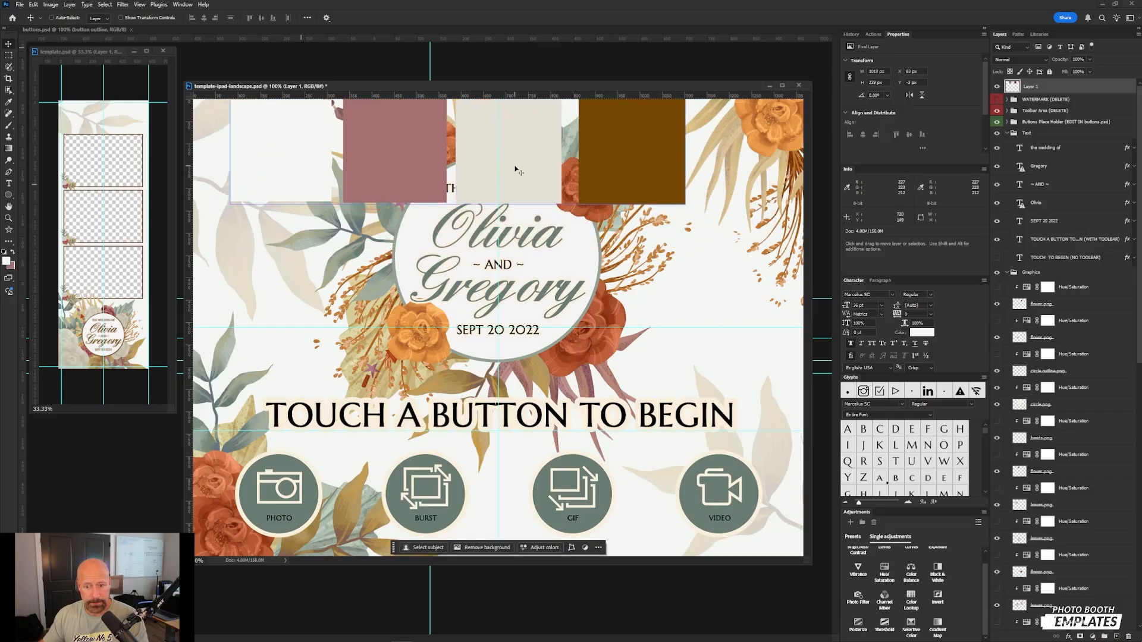
# - Recolour all seven text layers in the iPad layout's Text group with the brown sampled from the swatch layer
pyautogui.press('i')
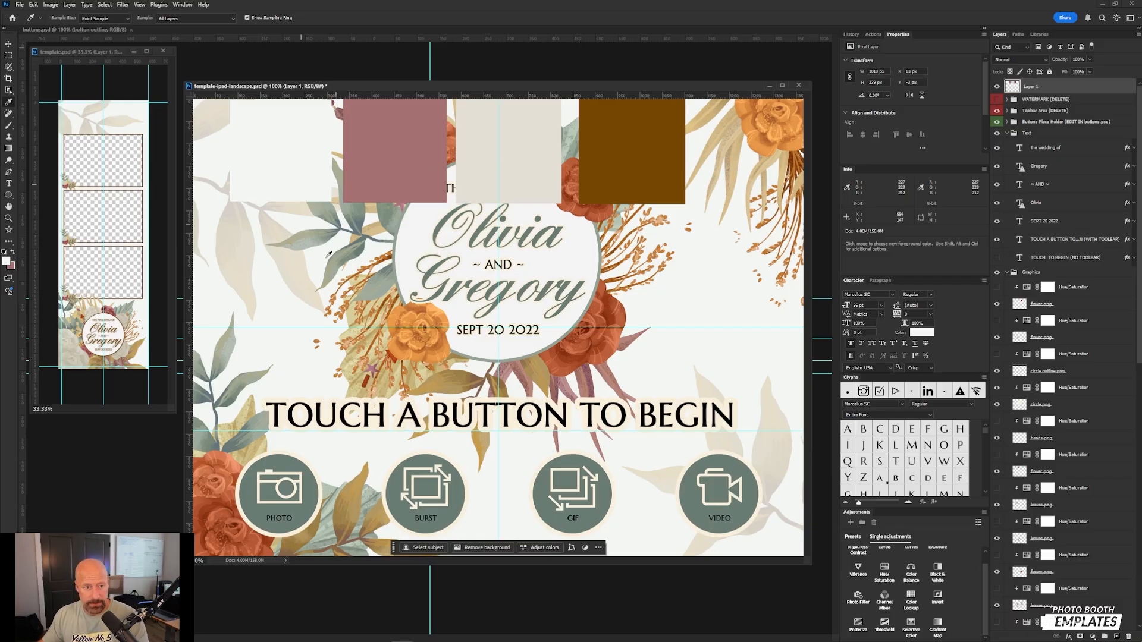
pyautogui.click(672, 173)
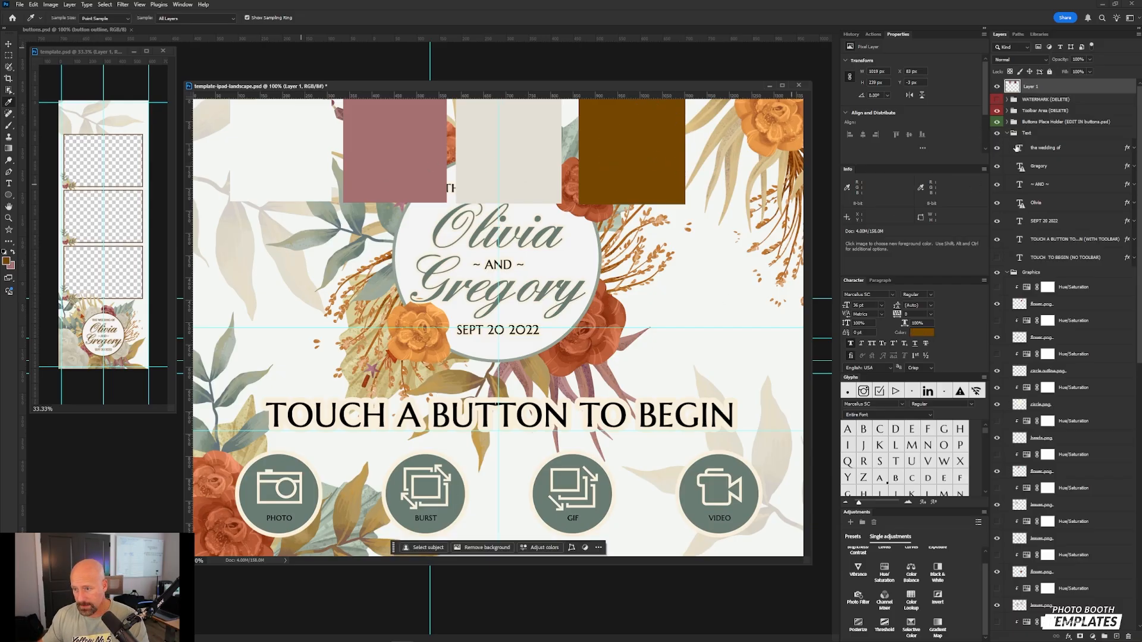
pyautogui.click(1018, 148)
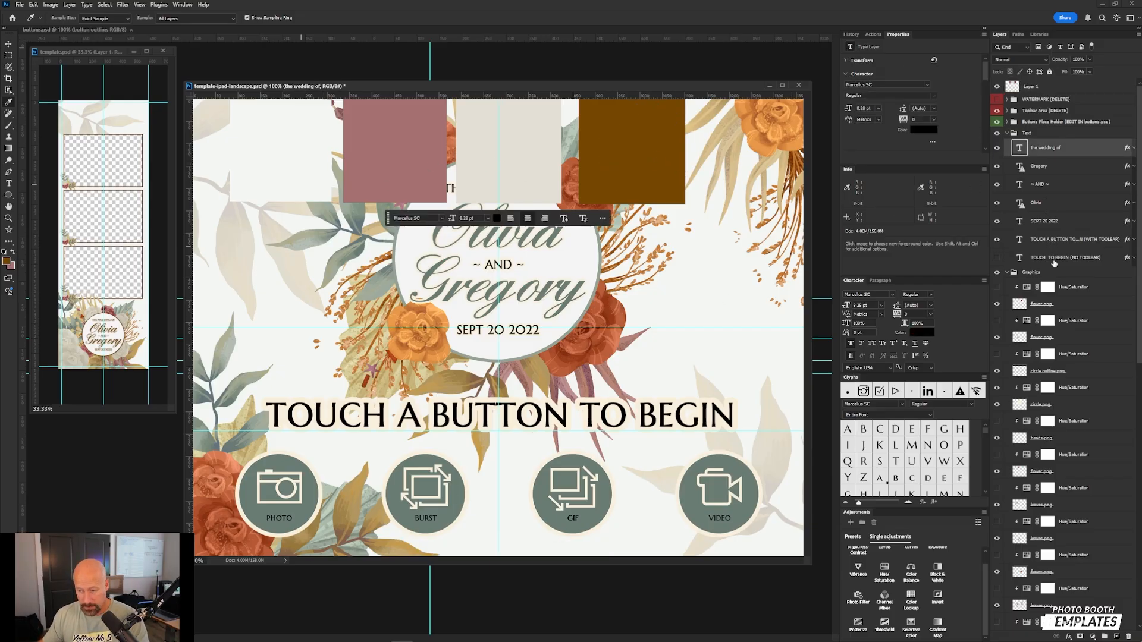
pyautogui.keyDown('shift'); pyautogui.click(1053, 260); pyautogui.keyUp('shift')
pyautogui.click(919, 129)
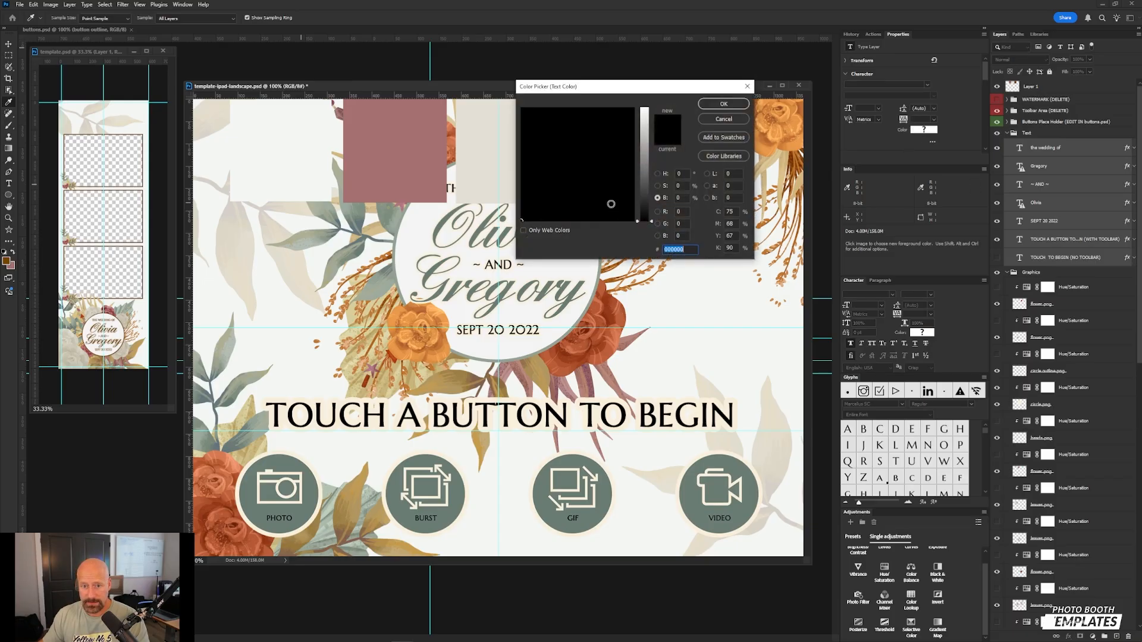
pyautogui.moveTo(578, 92); pyautogui.dragTo(570, 150)
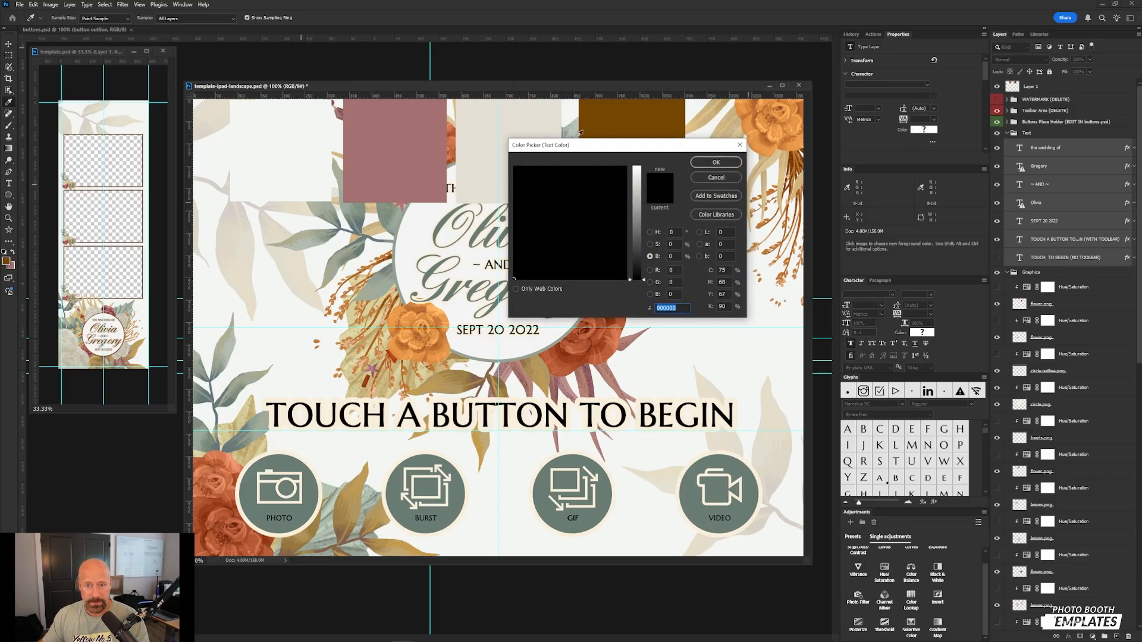
pyautogui.click(640, 122)
pyautogui.click(730, 165)
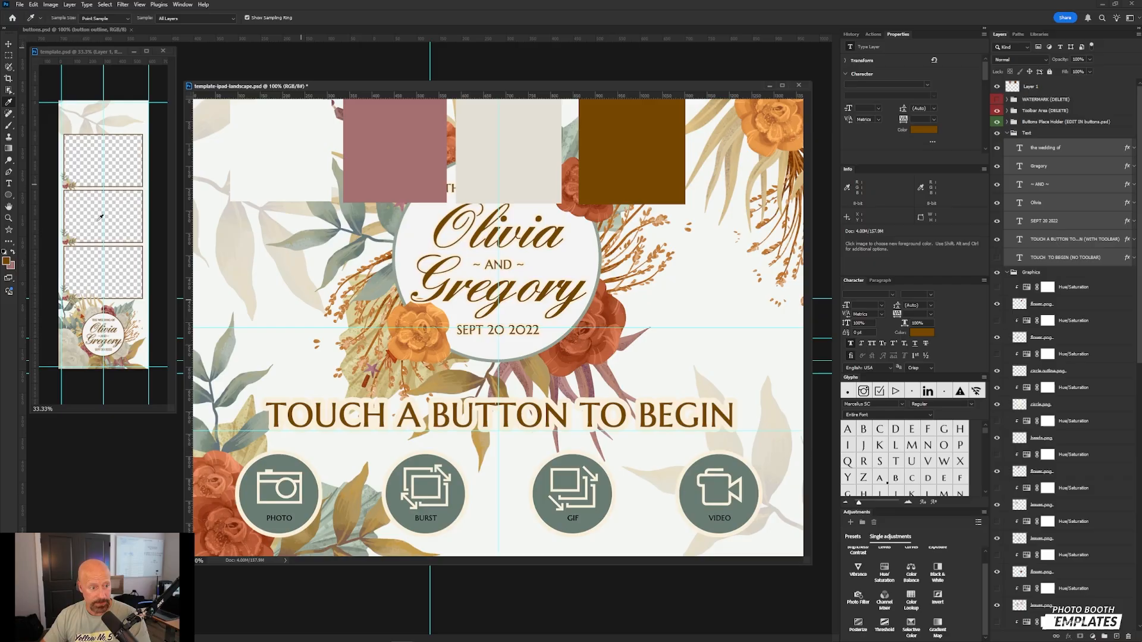
# - Examine the Stroke style of the "the wedding of LEFT" text layer in the photo strip
pyautogui.press('v')
pyautogui.click(92, 48)
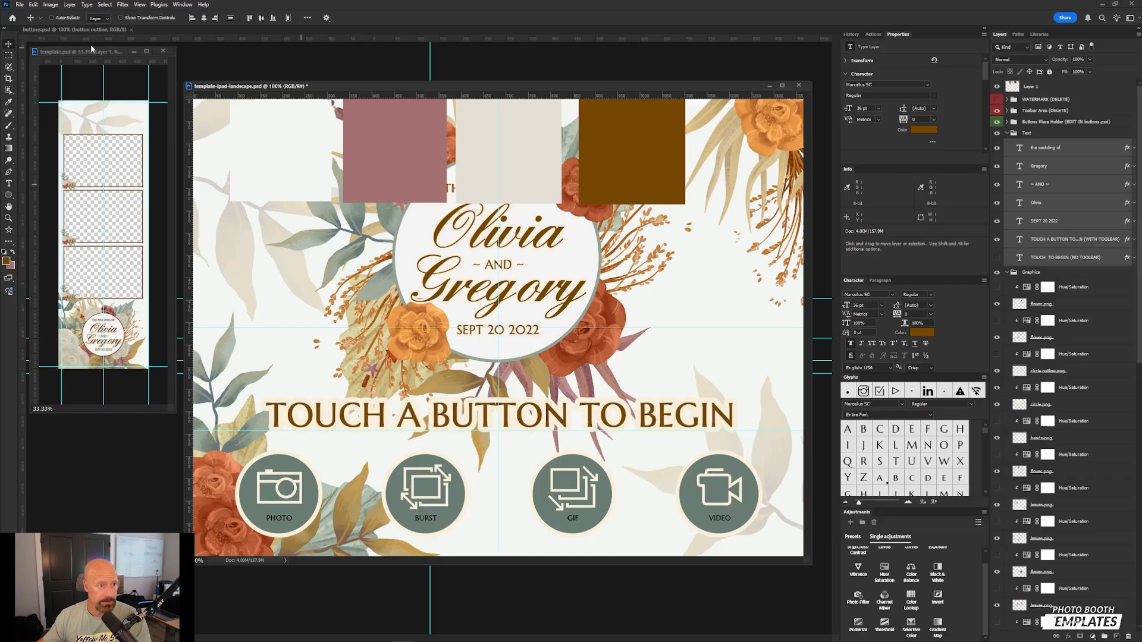
pyautogui.hotkey('ctrl', '+')
pyautogui.hotkey('ctrl', '+')
pyautogui.hotkey('ctrl', '+')
pyautogui.hotkey('ctrl', '+')
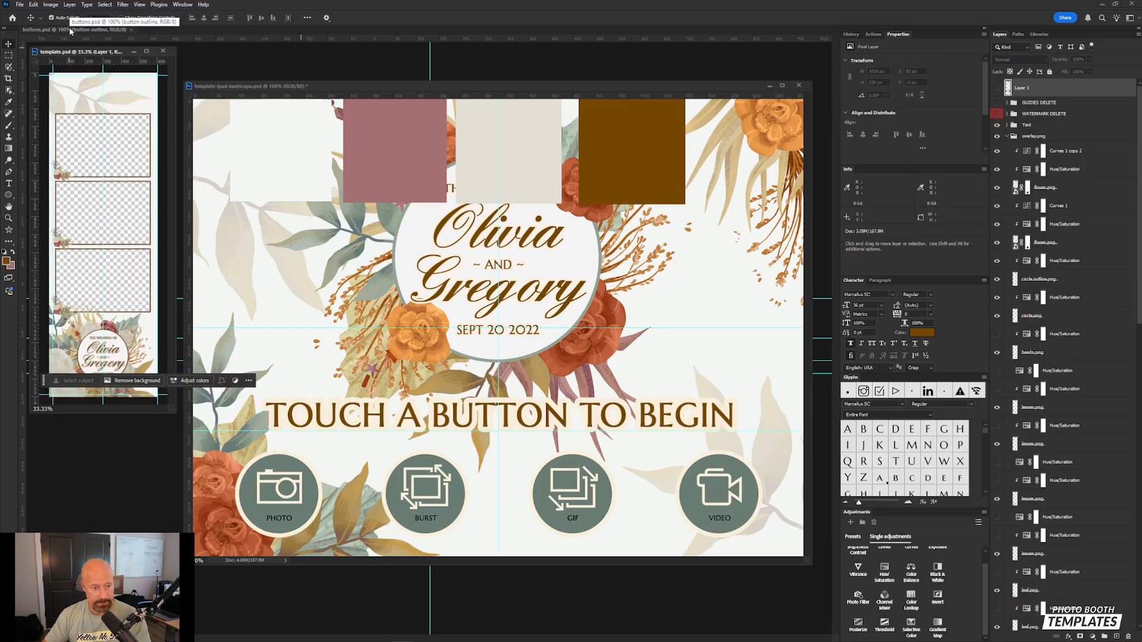
pyautogui.moveTo(123, 217); pyautogui.dragTo(122, 56)
pyautogui.moveTo(122, 345); pyautogui.dragTo(123, 155)
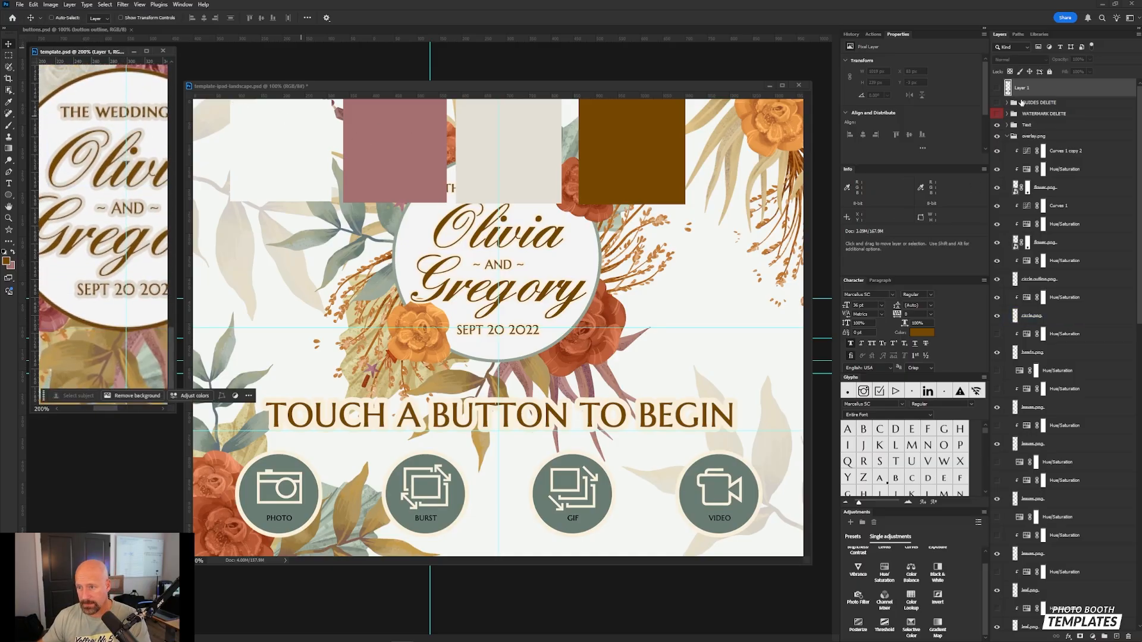
pyautogui.click(1007, 125)
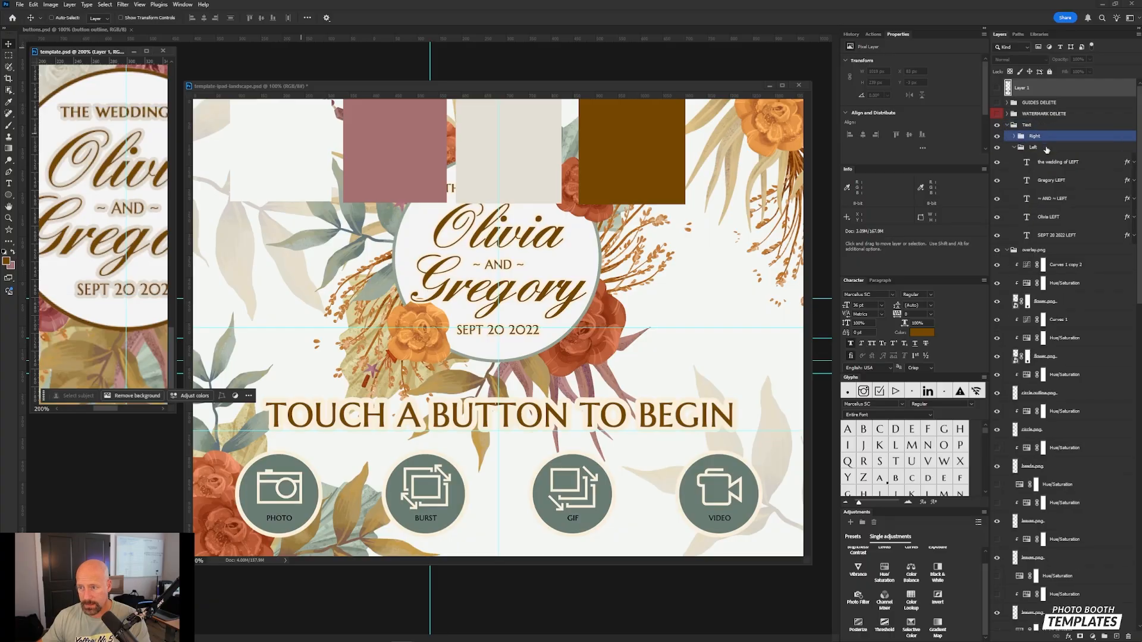
pyautogui.click(1099, 168)
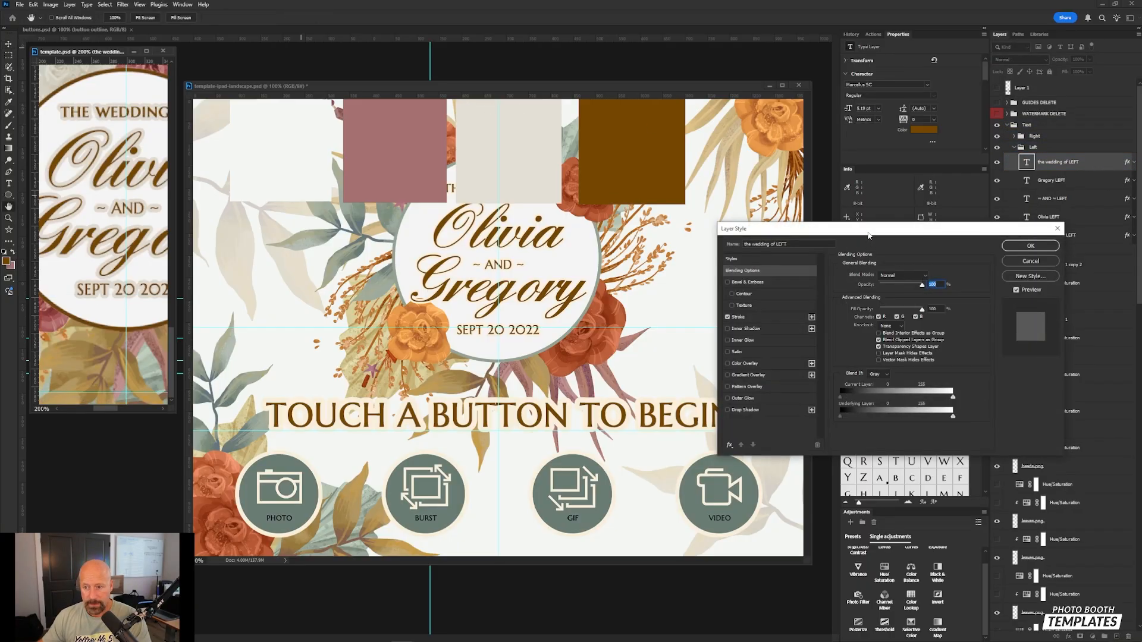
pyautogui.moveTo(869, 235); pyautogui.dragTo(487, 176)
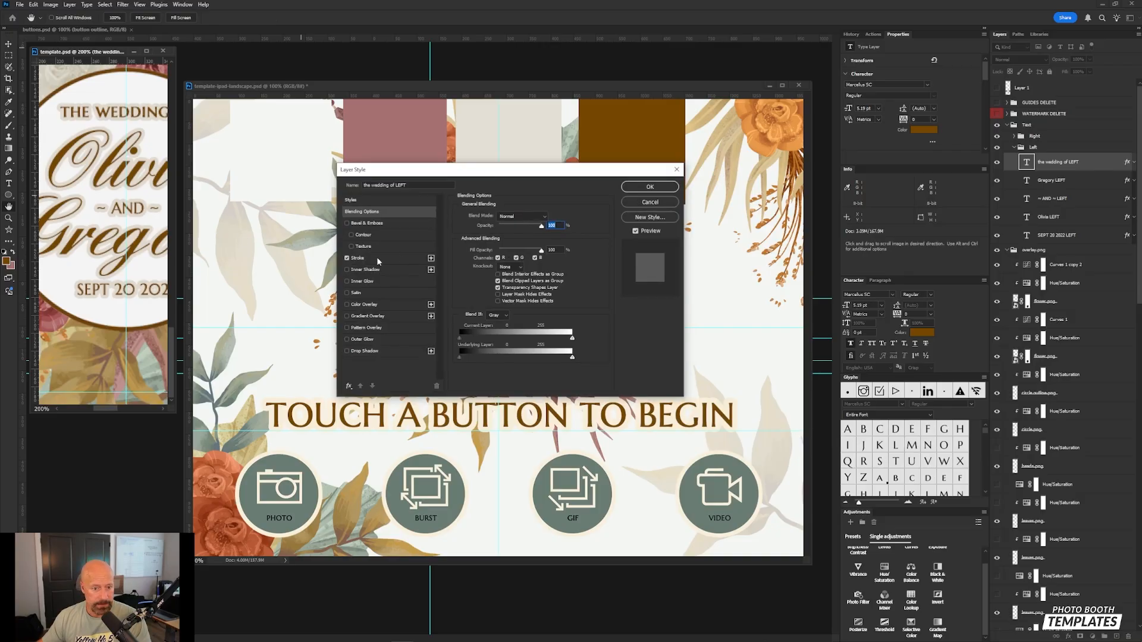
pyautogui.click(359, 258)
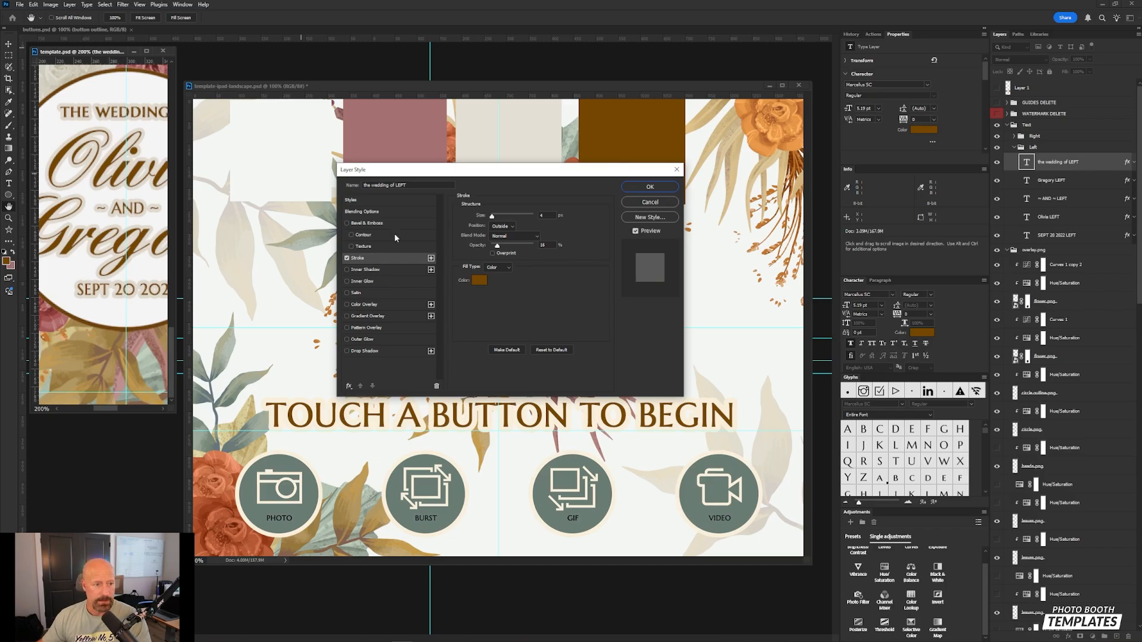
pyautogui.click(650, 186)
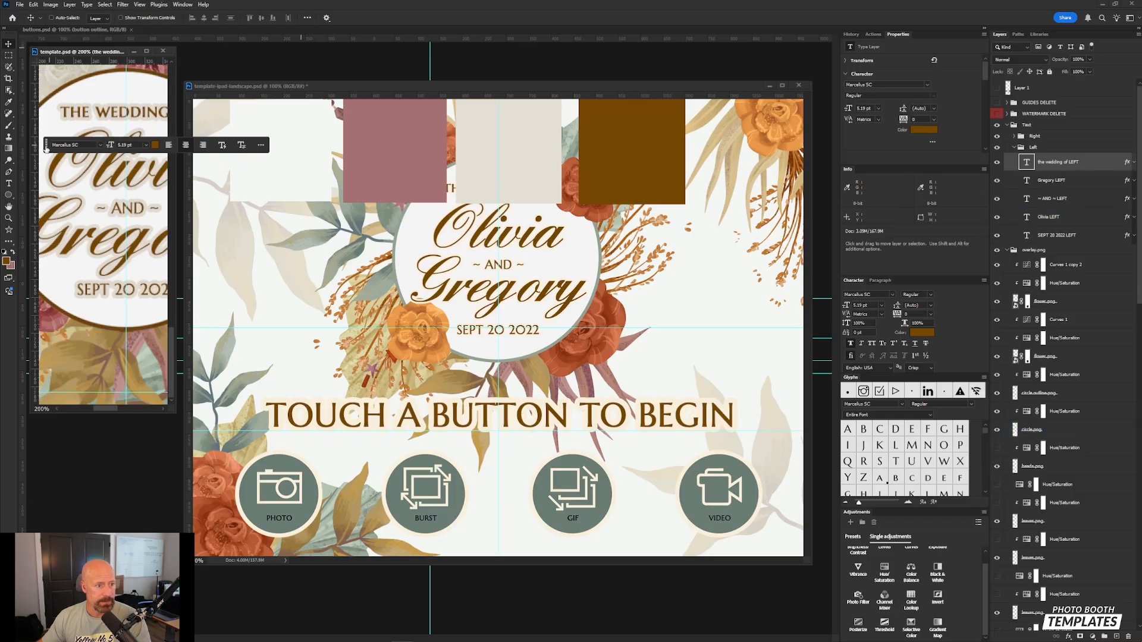
# - Change the Stroke colour of the iPad layout's "the wedding of" text layer to the sampled beige e0d9ce
pyautogui.press('i')
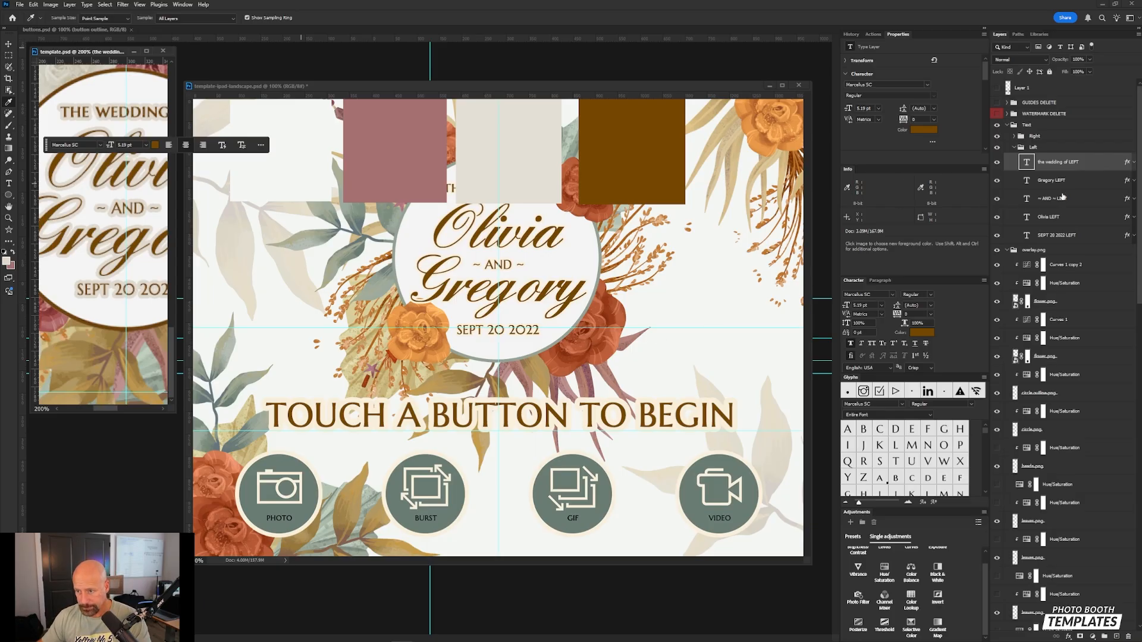
pyautogui.click(620, 85)
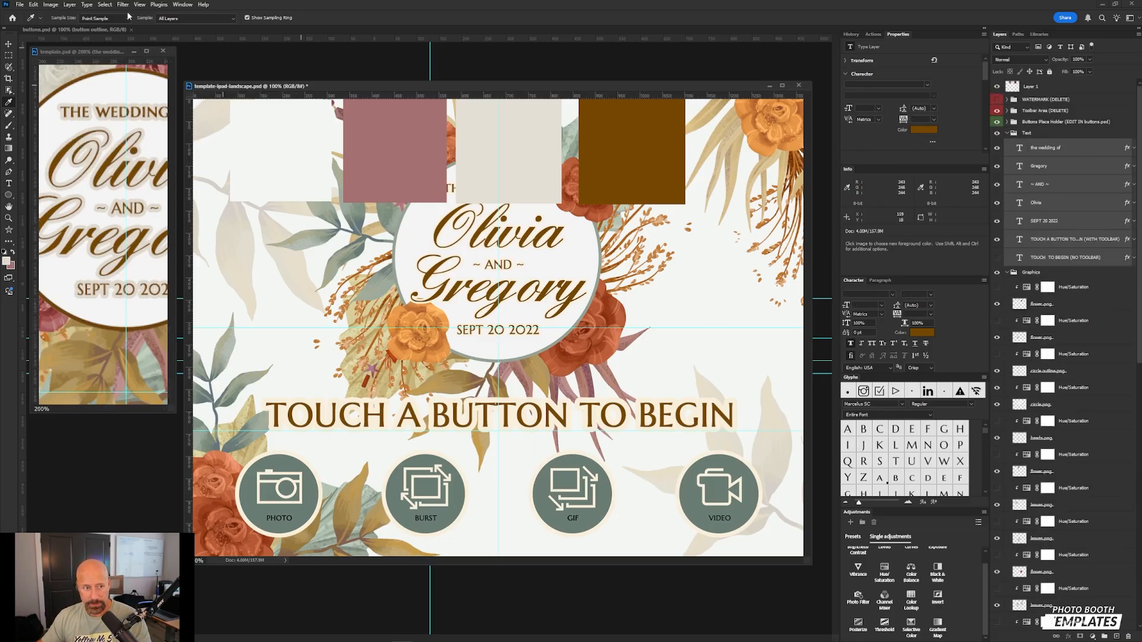
pyautogui.click(9, 44)
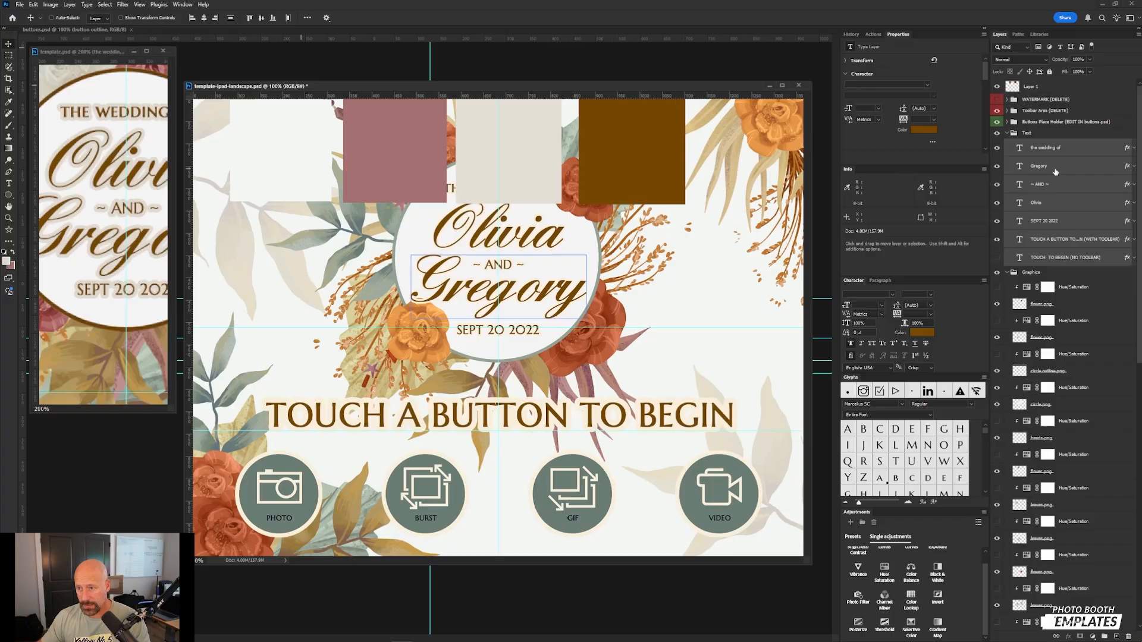
pyautogui.click(1115, 155)
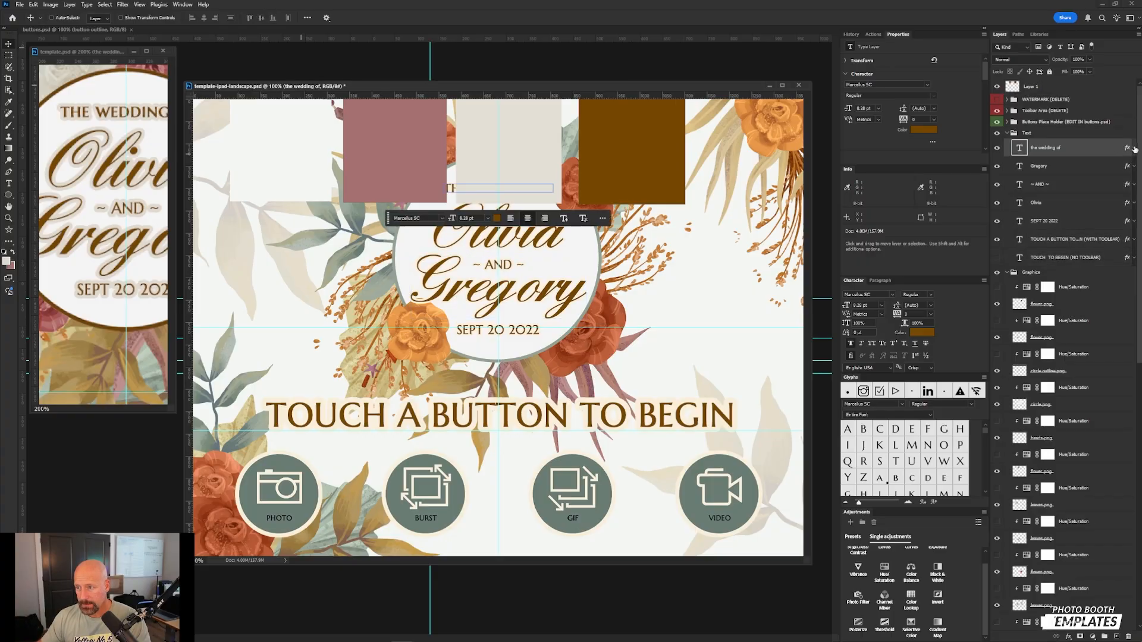
pyautogui.click(1134, 149)
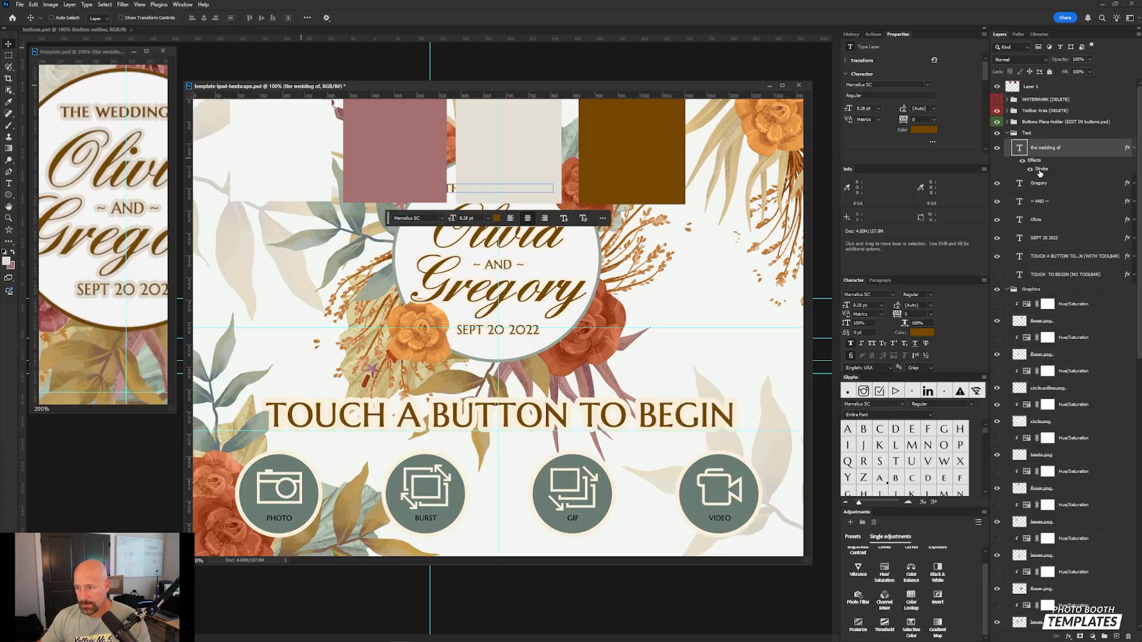
pyautogui.doubleClick(1001, 172)
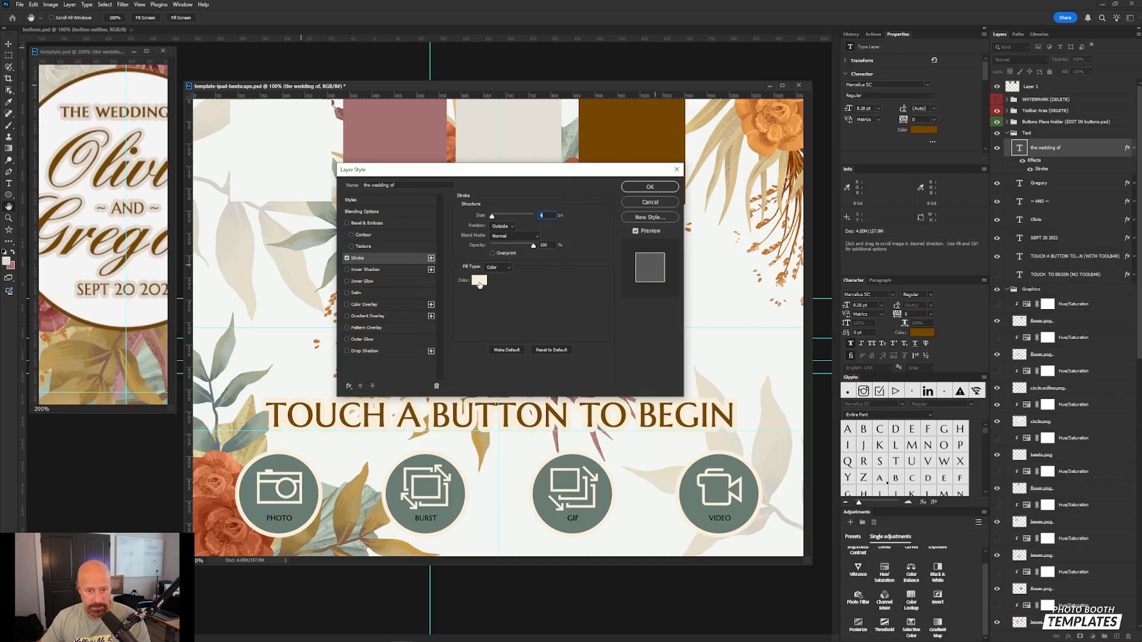
pyautogui.click(480, 280)
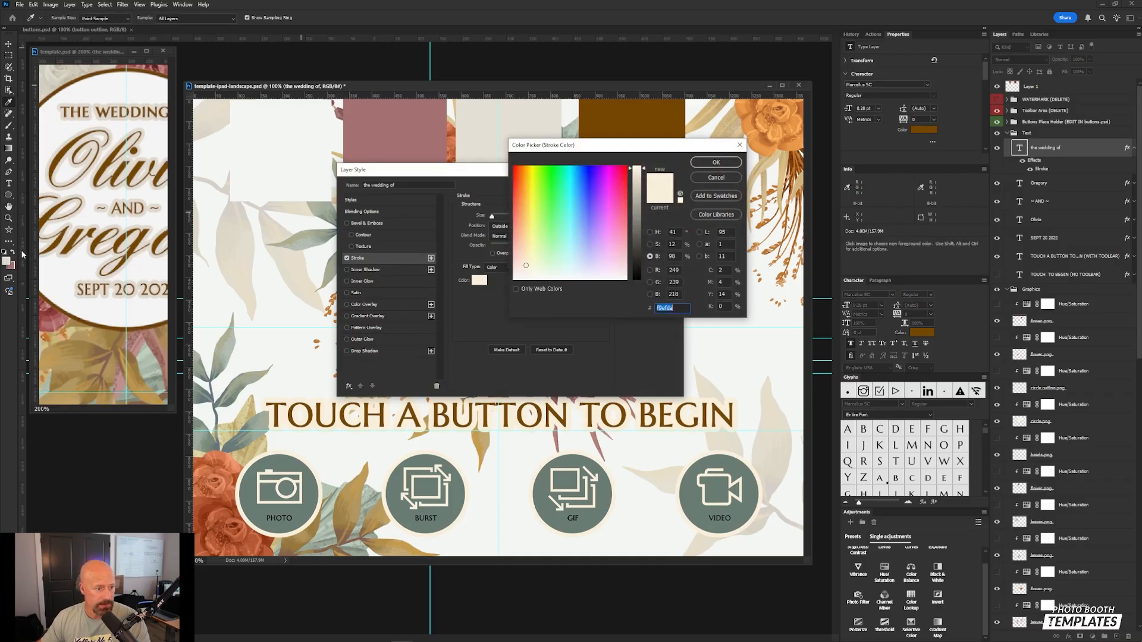
pyautogui.click(6, 262)
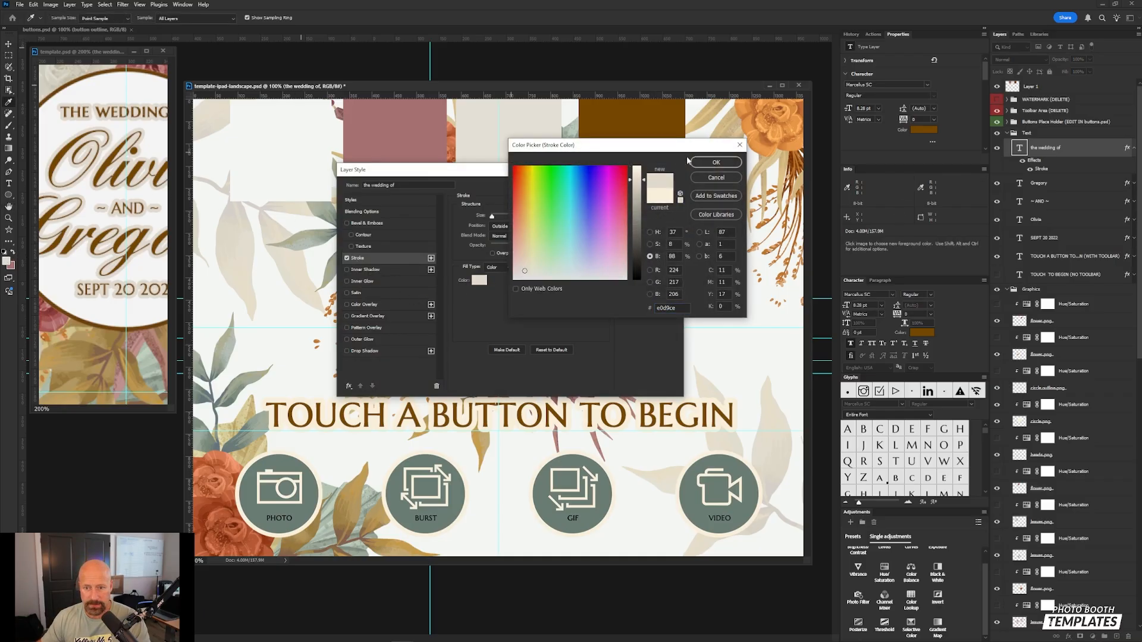
pyautogui.click(716, 162)
pyautogui.click(652, 185)
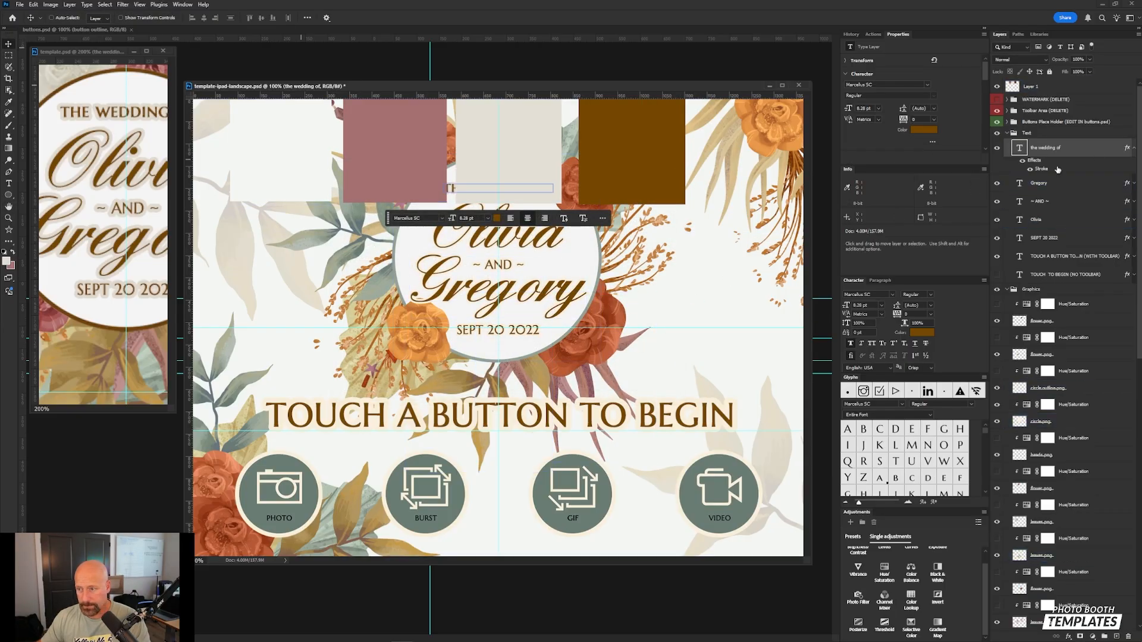
# - Copy the layer style of the iPad layout's "the wedding of" text and paste it onto the other six text layers
pyautogui.rightClick(1090, 149)
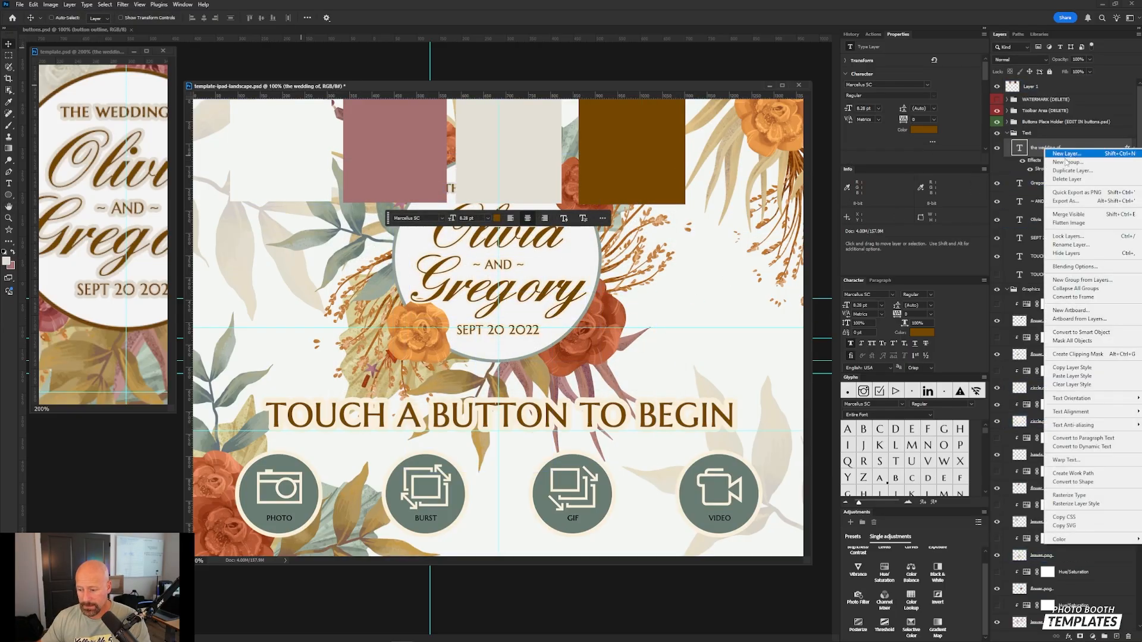
pyautogui.click(1071, 370)
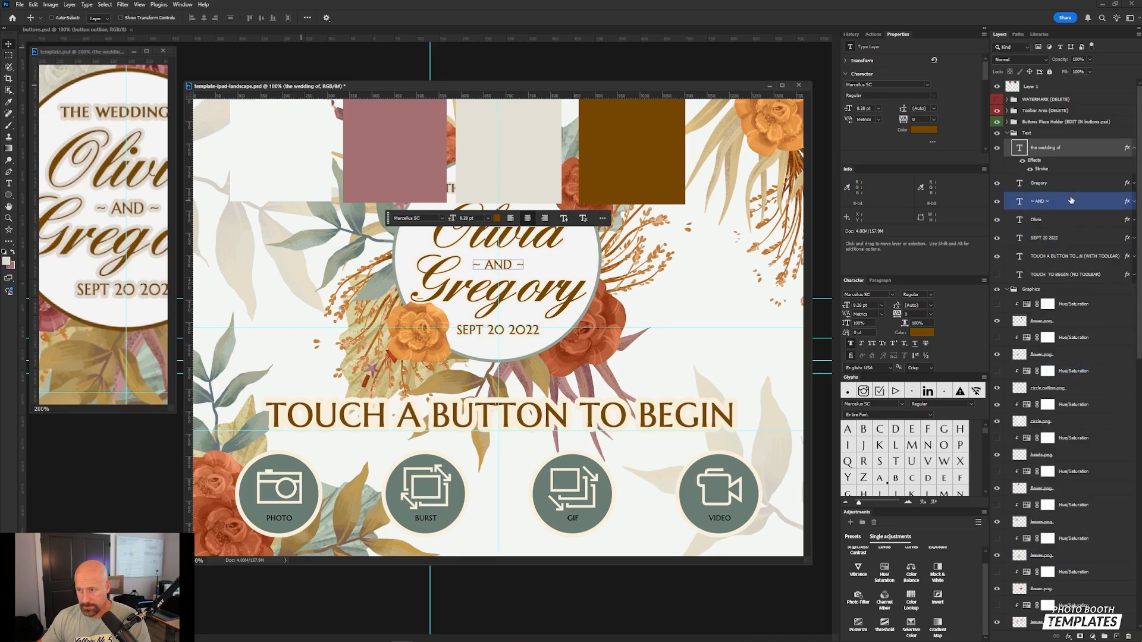
pyautogui.click(1056, 183)
pyautogui.keyDown('shift'); pyautogui.click(1063, 277); pyautogui.keyUp('shift')
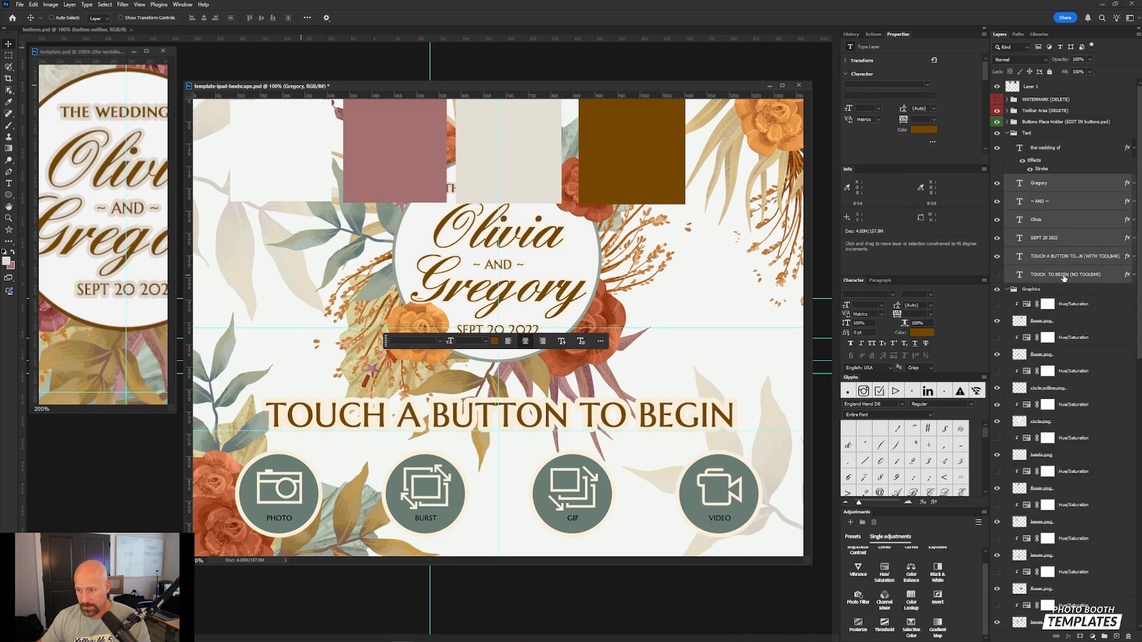
pyautogui.rightClick(1076, 201)
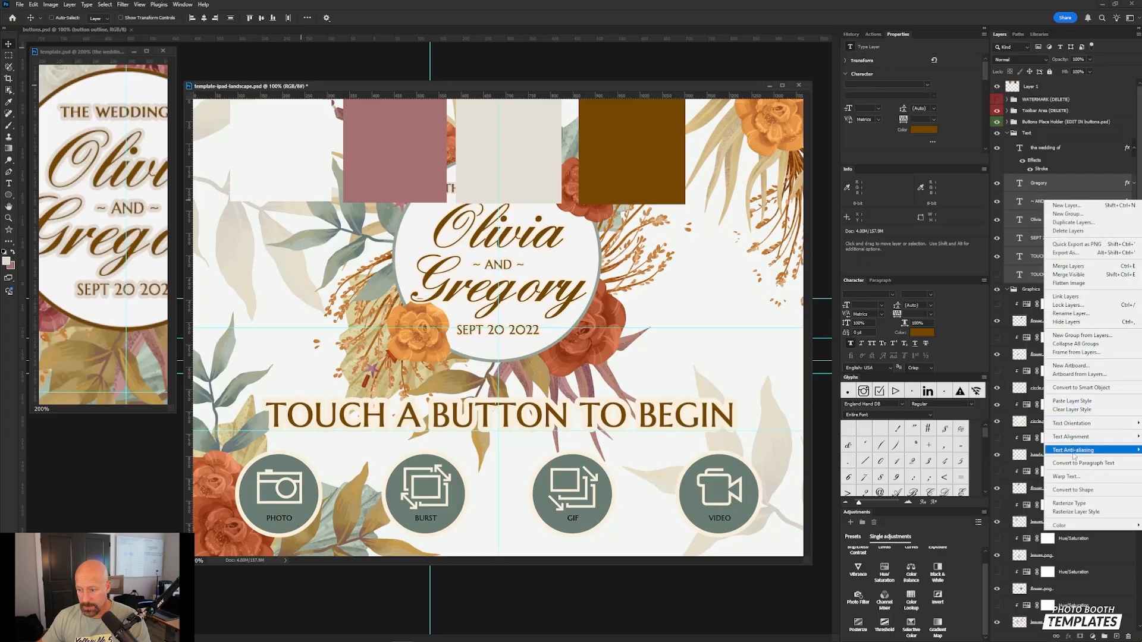
pyautogui.click(1075, 405)
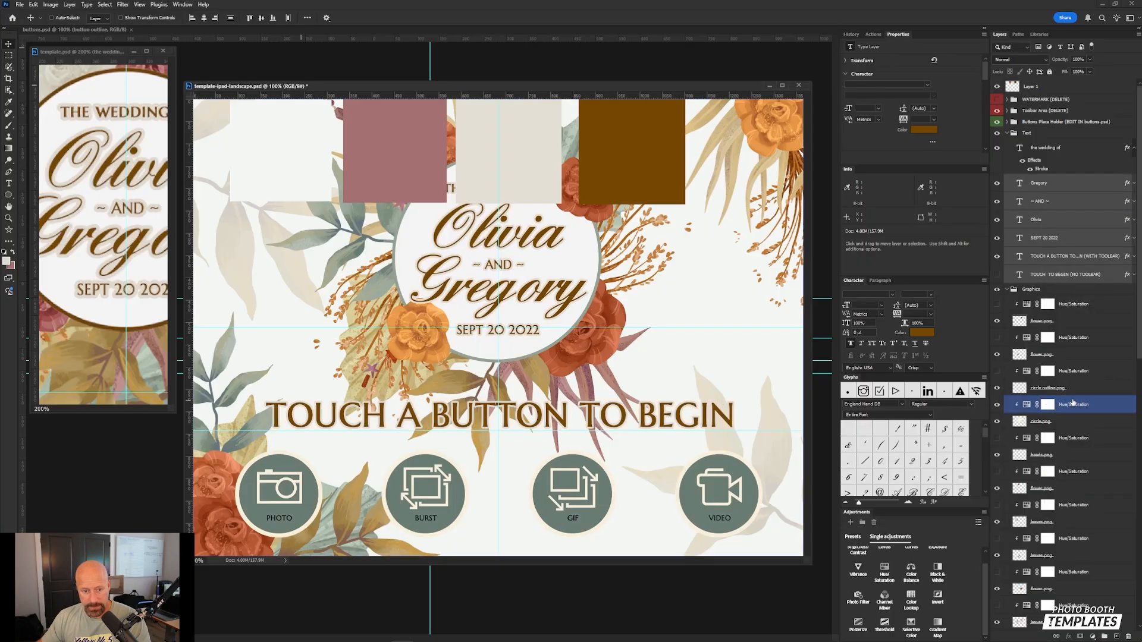
# - Collapse the effects list of the text layer and close the Text group in the iPad layout
pyautogui.keyDown('ctrl'); pyautogui.click(524, 342); pyautogui.keyUp('ctrl')
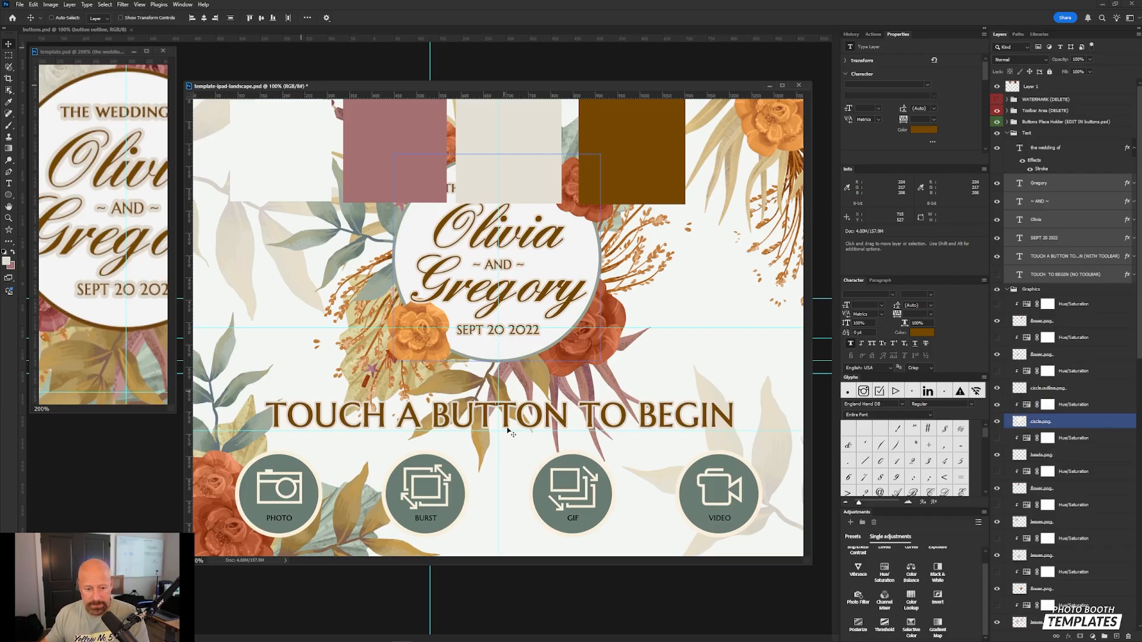
pyautogui.keyDown('ctrl'); pyautogui.click(476, 389); pyautogui.keyUp('ctrl')
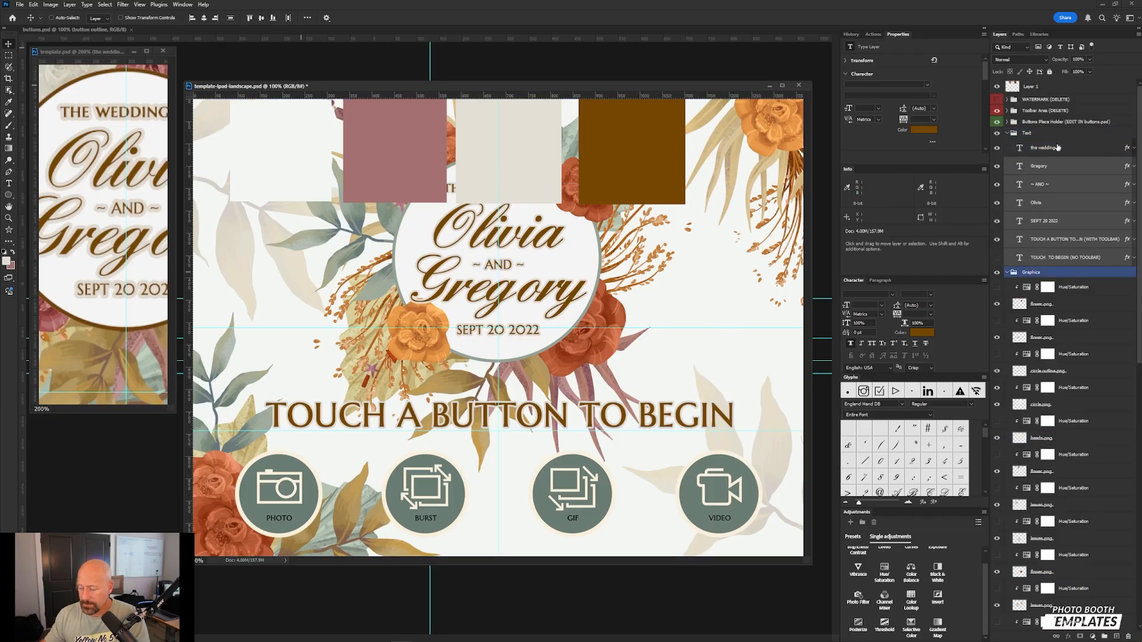
pyautogui.click(1077, 153)
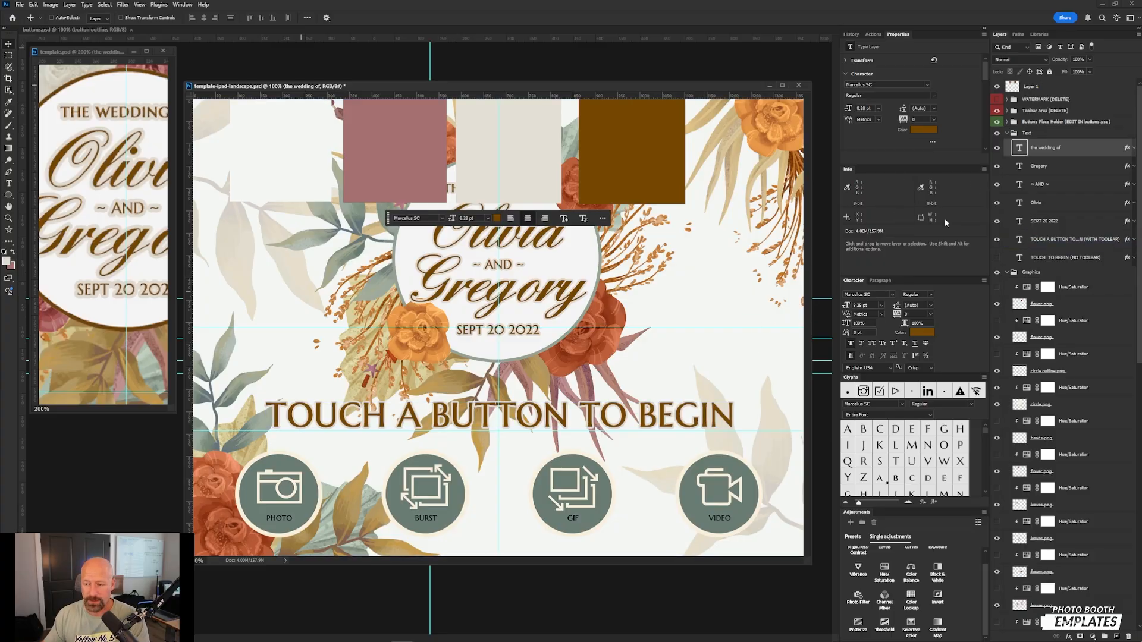
pyautogui.keyDown('ctrl'); pyautogui.click(526, 204); pyautogui.keyUp('ctrl')
pyautogui.keyDown('ctrl'); pyautogui.click(606, 312); pyautogui.keyUp('ctrl')
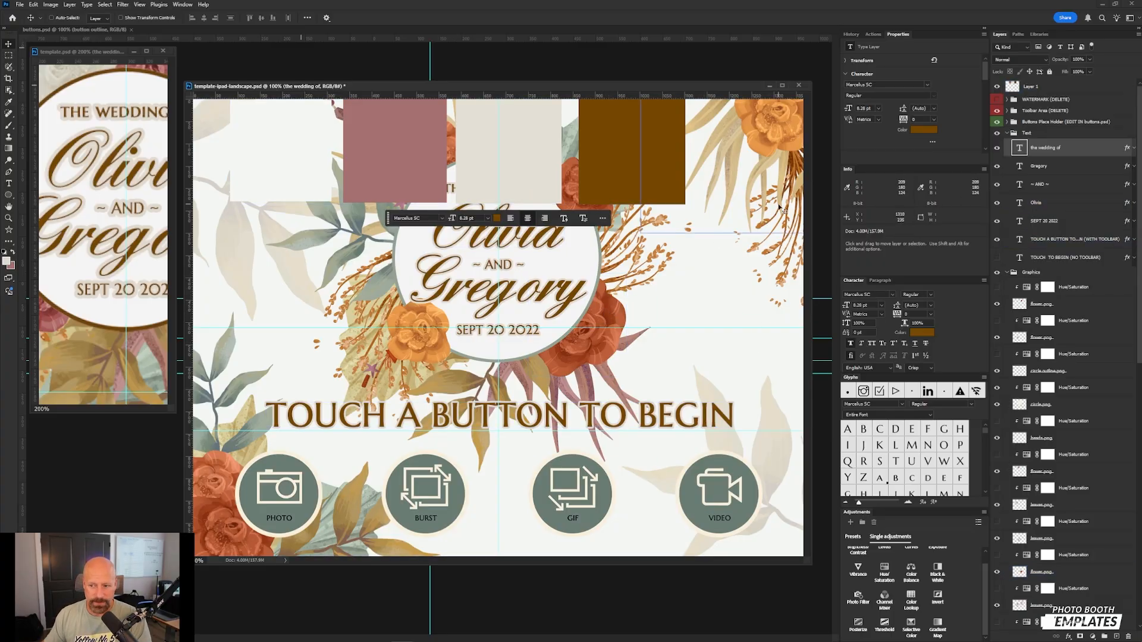
pyautogui.click(1074, 187)
pyautogui.click(1008, 135)
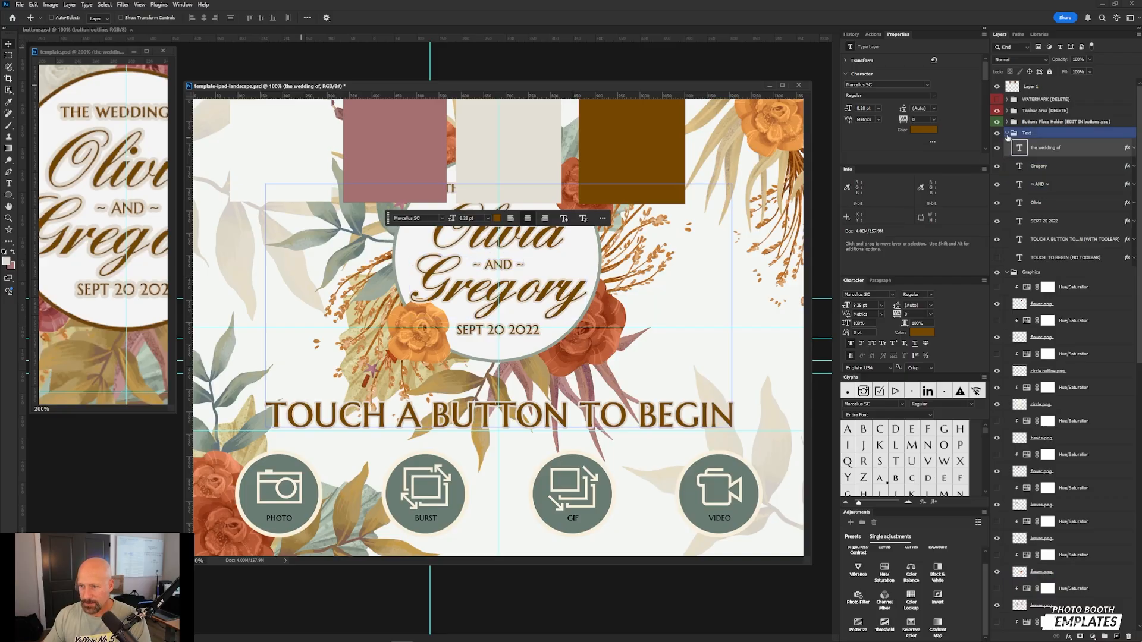
pyautogui.click(1007, 133)
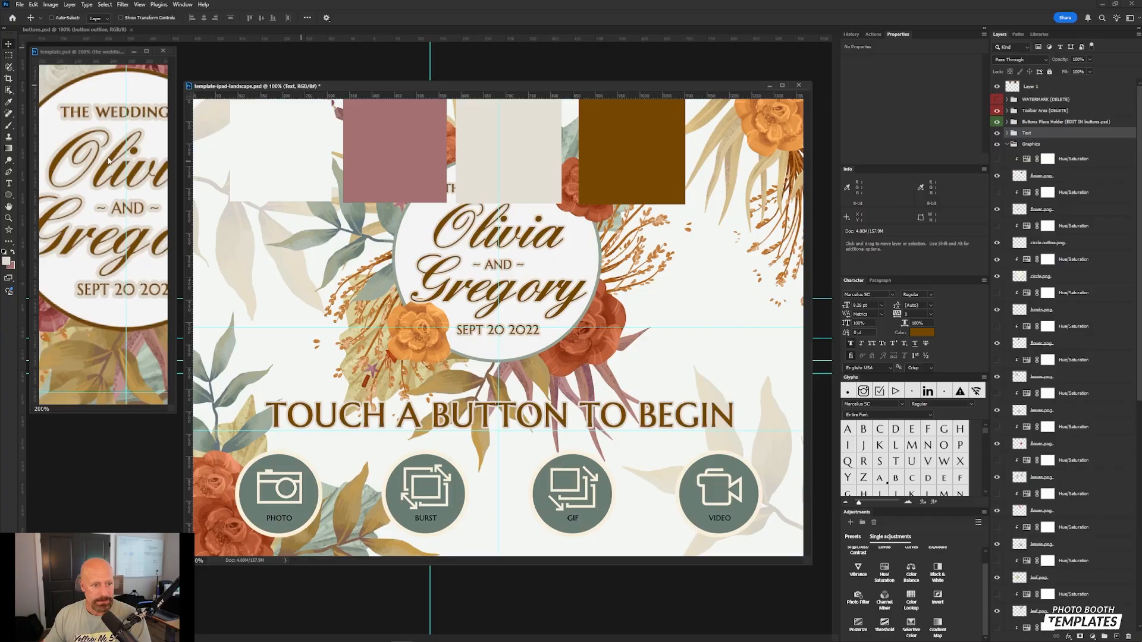
# - Enable automatic layer selection, identify the circle outline's layer, and make its clipped Hue/Saturation adjustment visible
pyautogui.keyDown('ctrl'); pyautogui.click(474, 204); pyautogui.keyUp('ctrl')
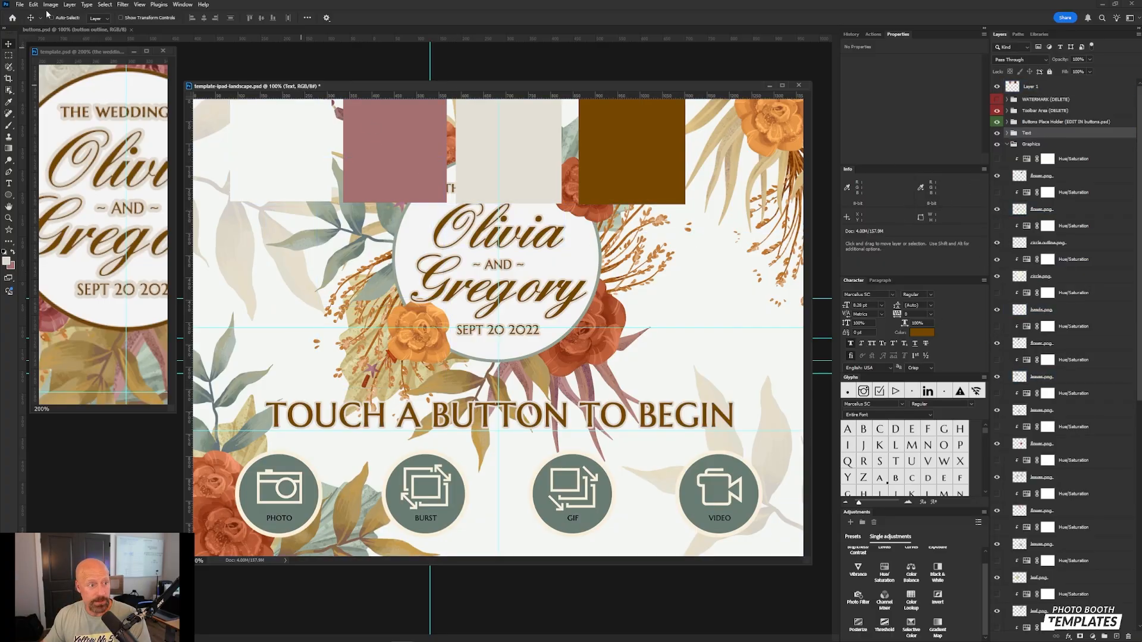
pyautogui.click(515, 360)
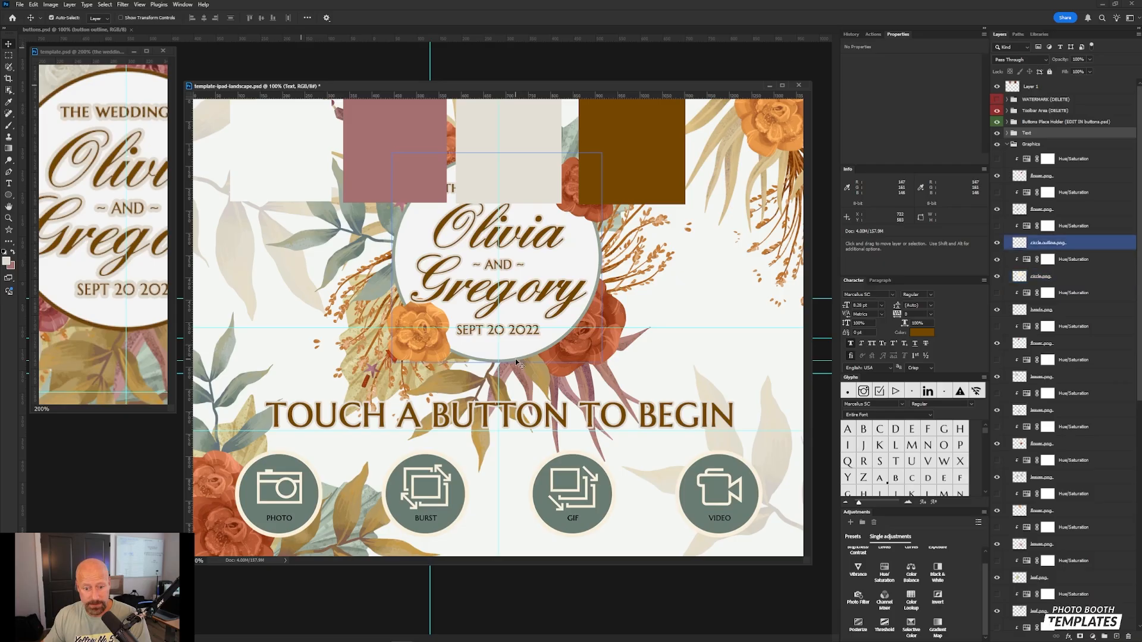
pyautogui.click(997, 226)
pyautogui.click(1048, 226)
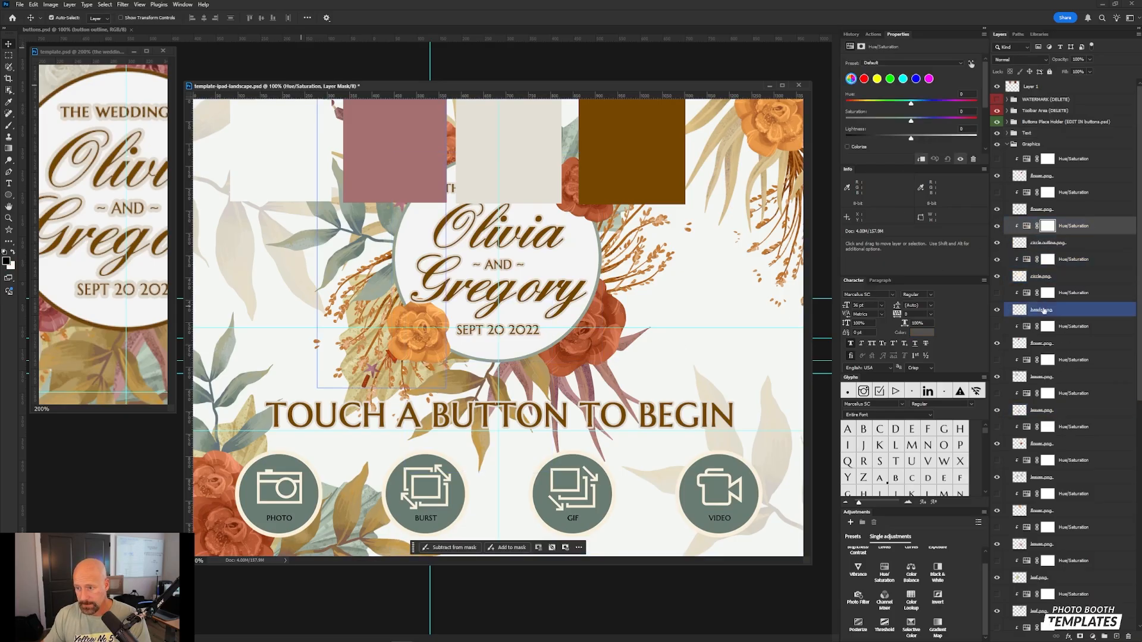
# - Examine the Hue/Saturation settings applied to the circle outline in the photo strip
pyautogui.click(109, 76)
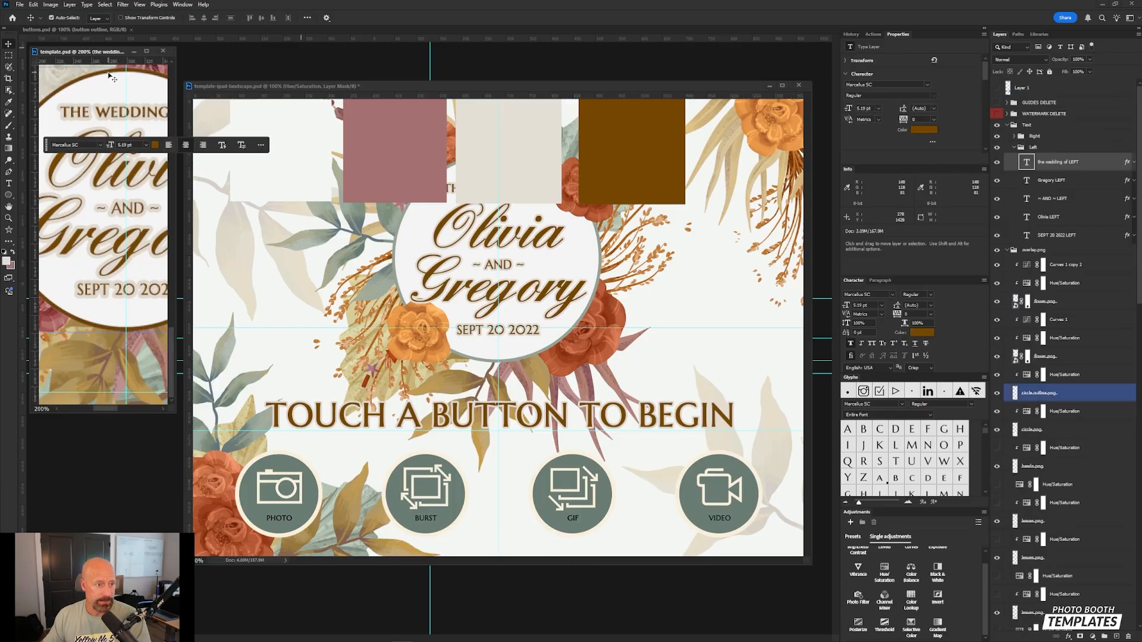
pyautogui.click(110, 75)
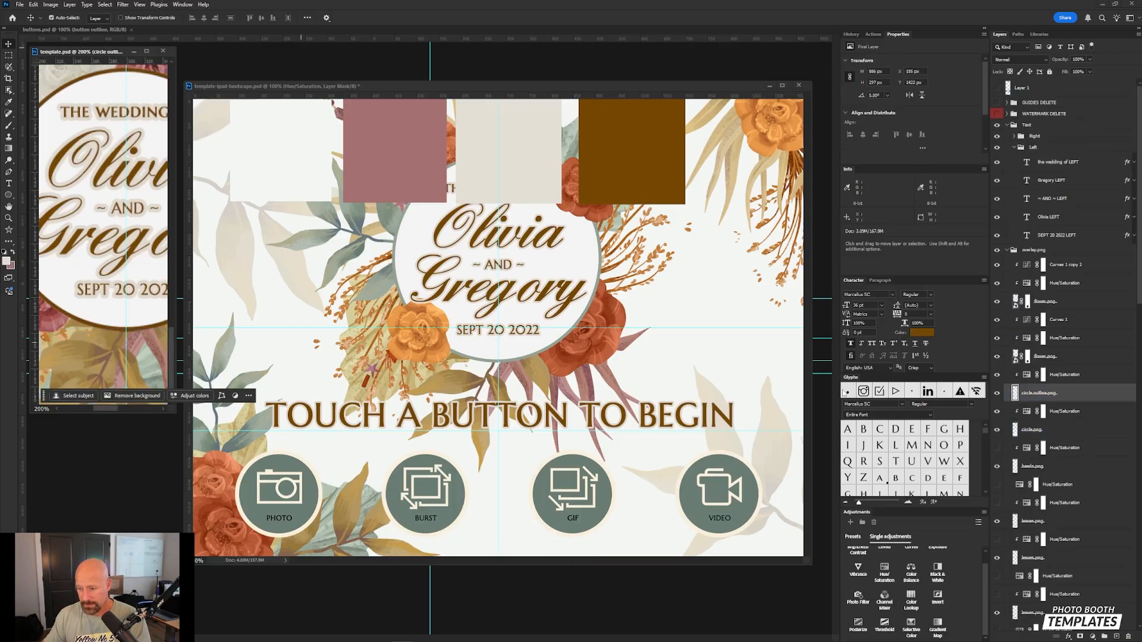
pyautogui.click(1025, 379)
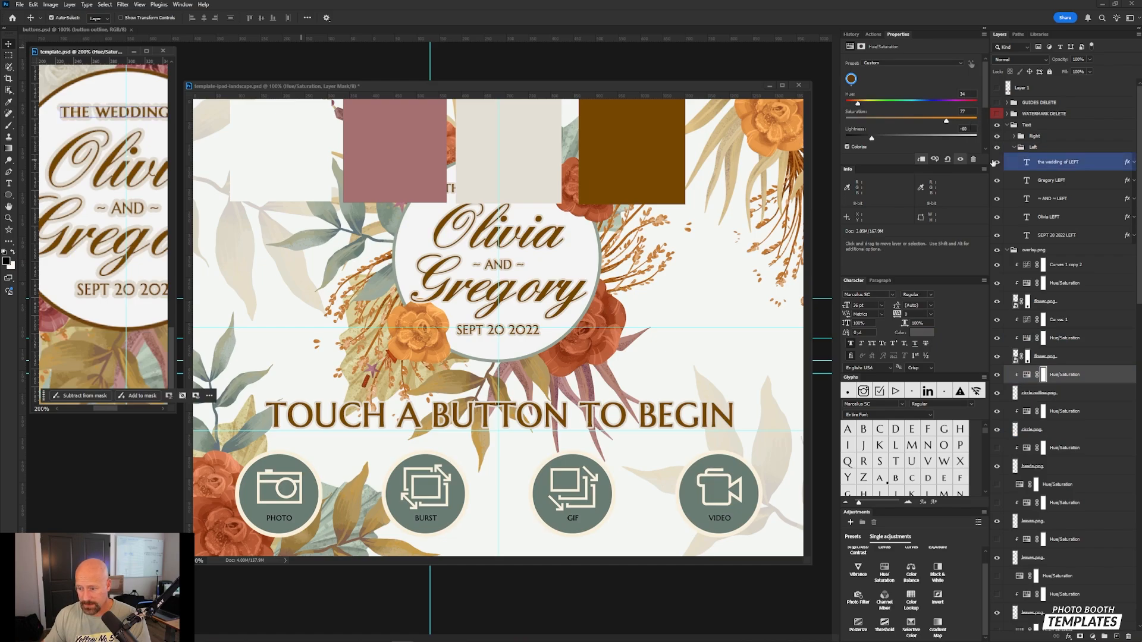
# - Colorize the iPad layout's circle outline to match the strip, with saturation 77 and lightness -60
pyautogui.click(596, 88)
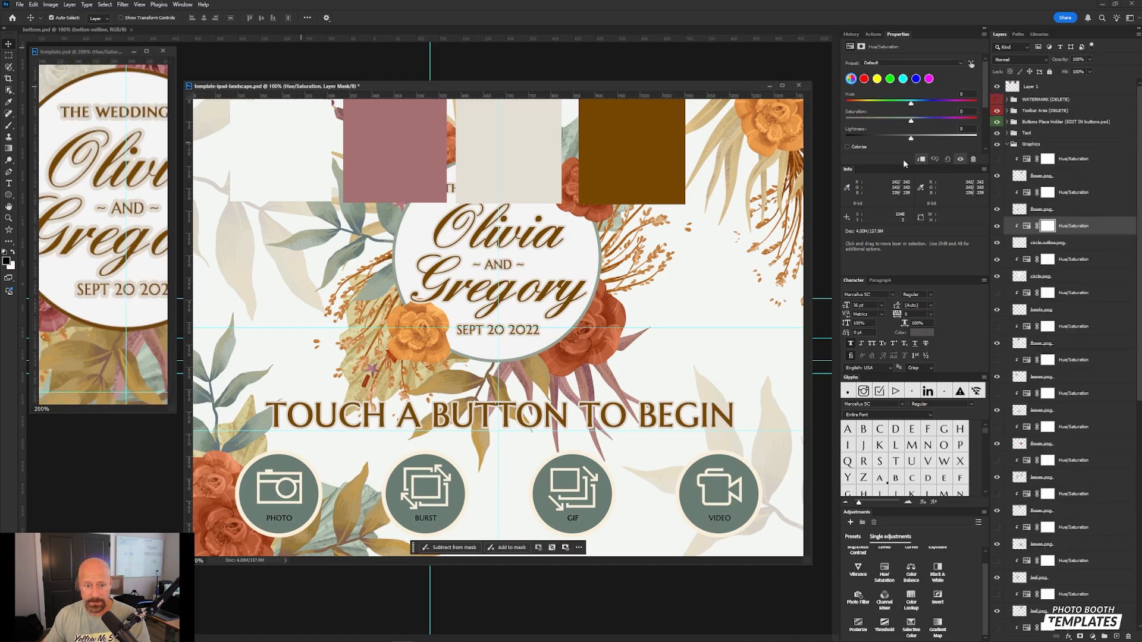
pyautogui.click(847, 146)
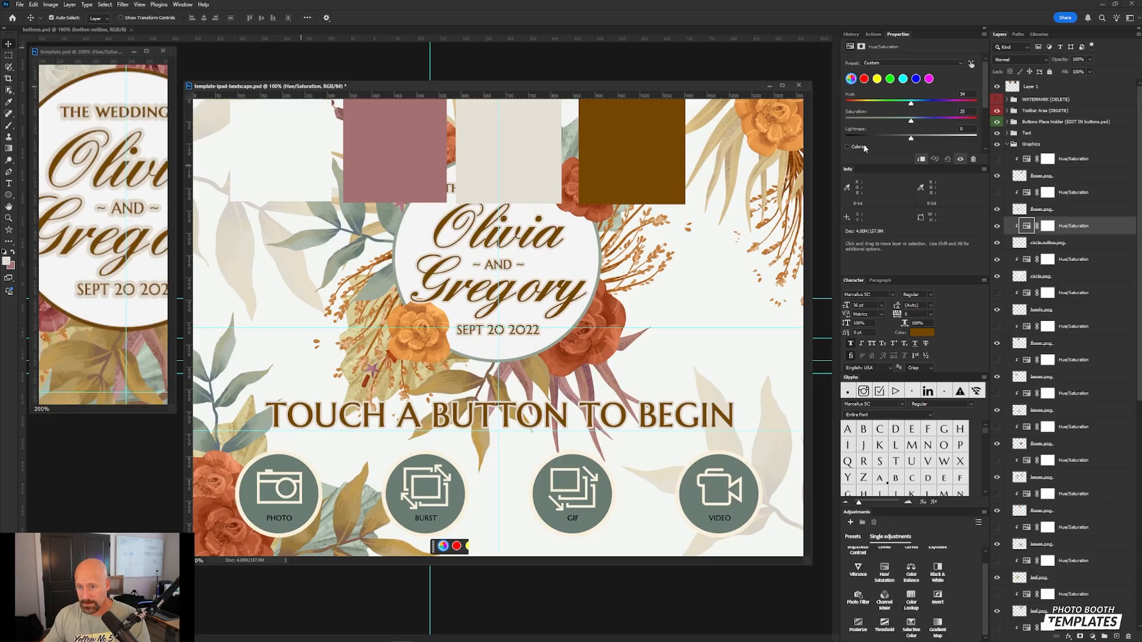
pyautogui.press('Tab')
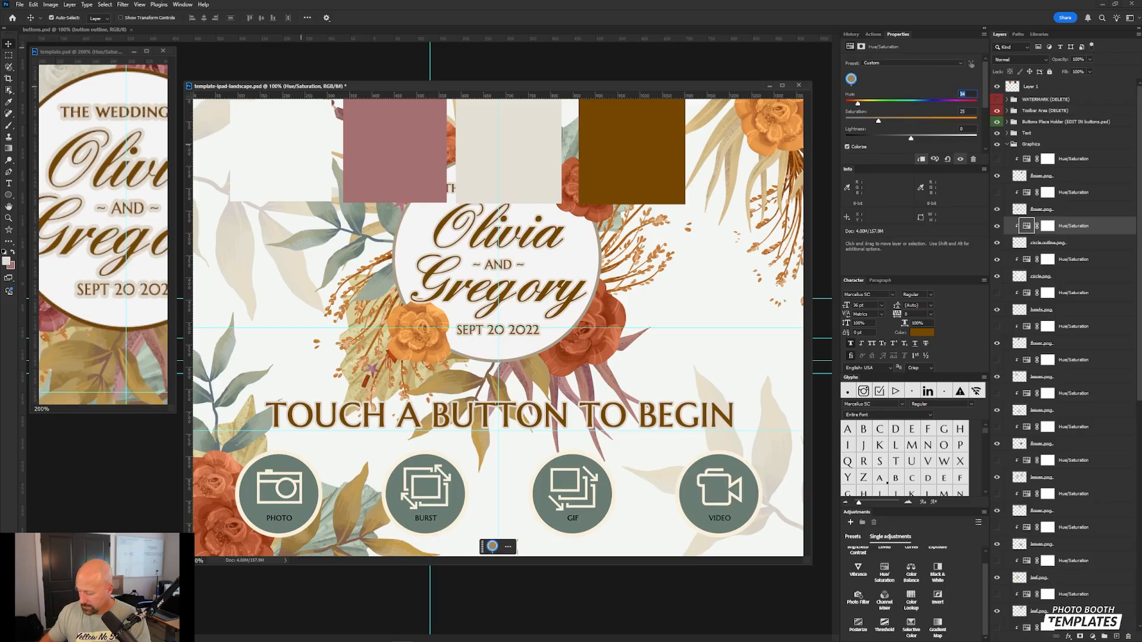
pyautogui.write('77')
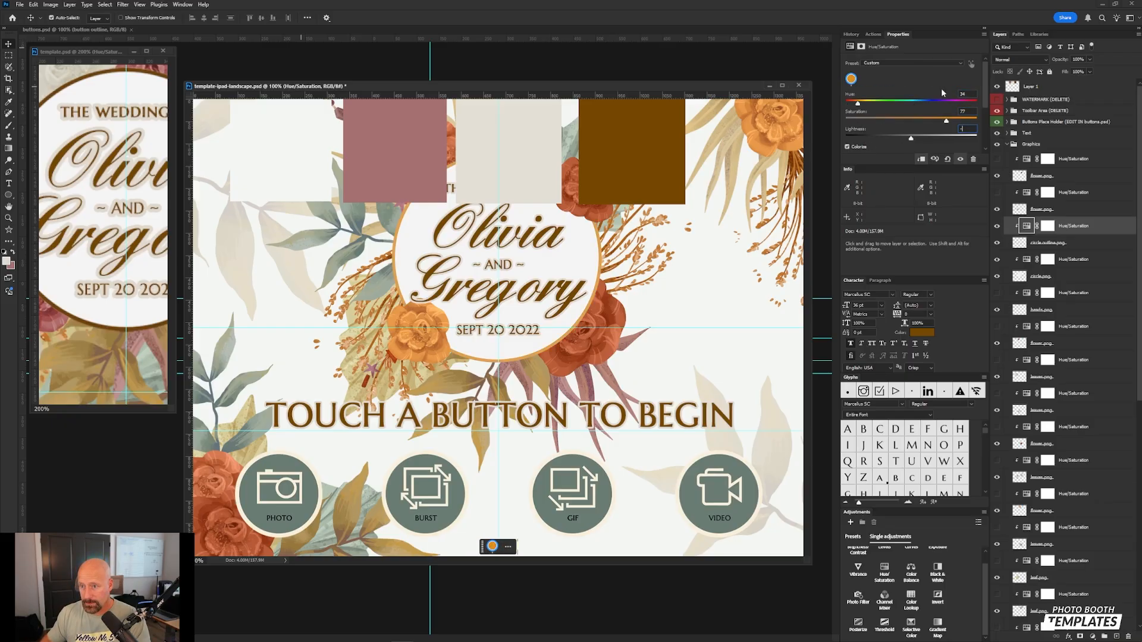
pyautogui.write('-60')
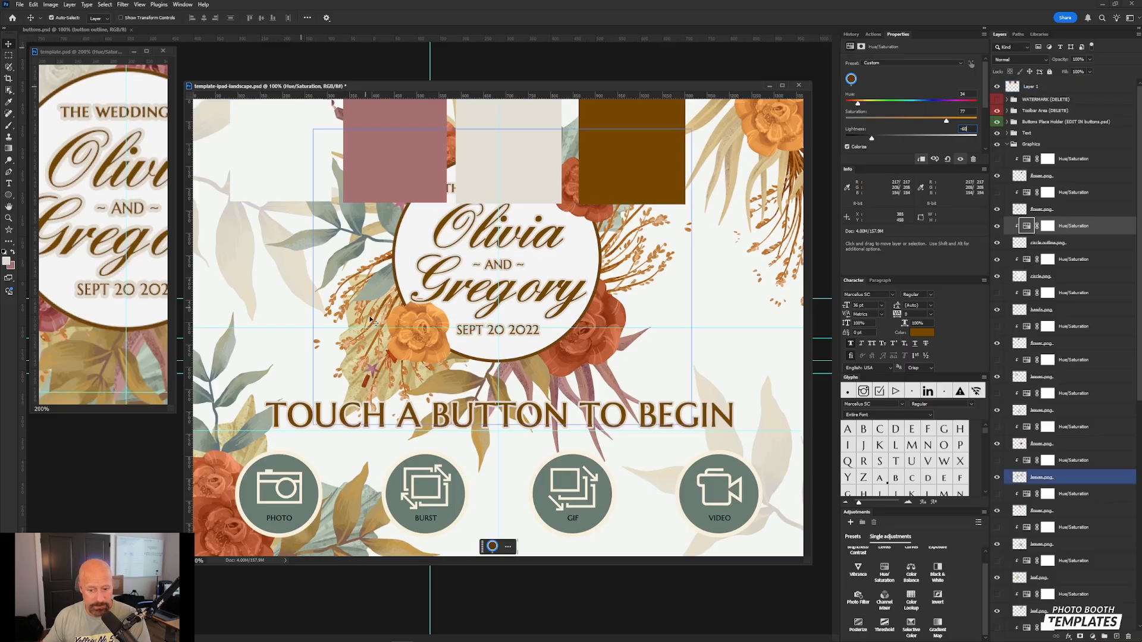
# - Hide the colour swatch layer, Layer 1, in the iPad layout
pyautogui.click(309, 286)
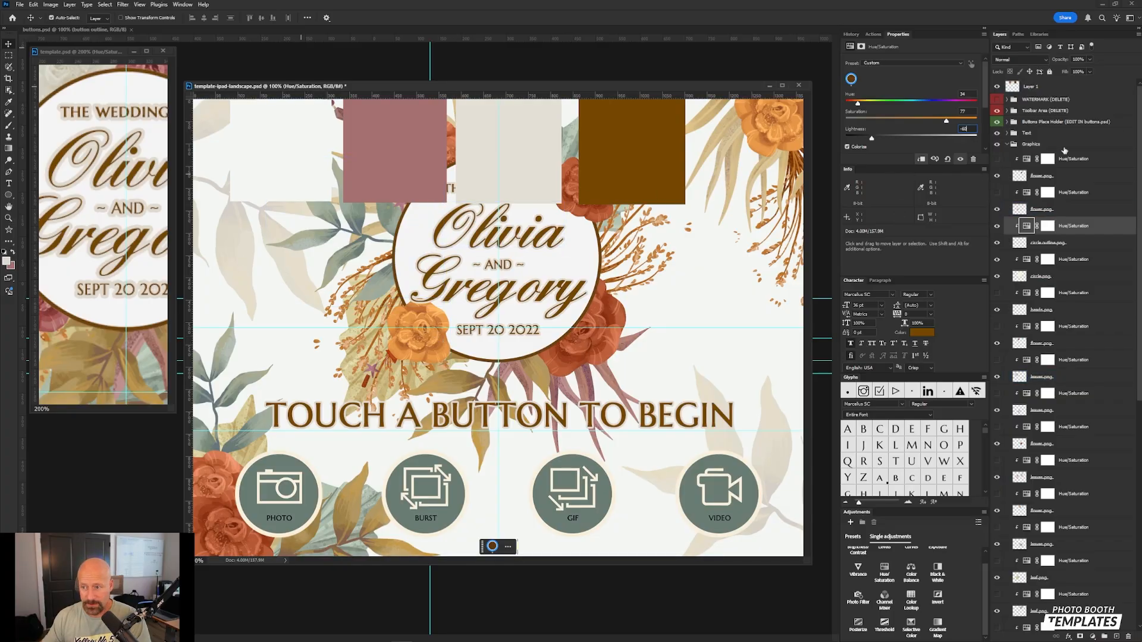
pyautogui.click(996, 87)
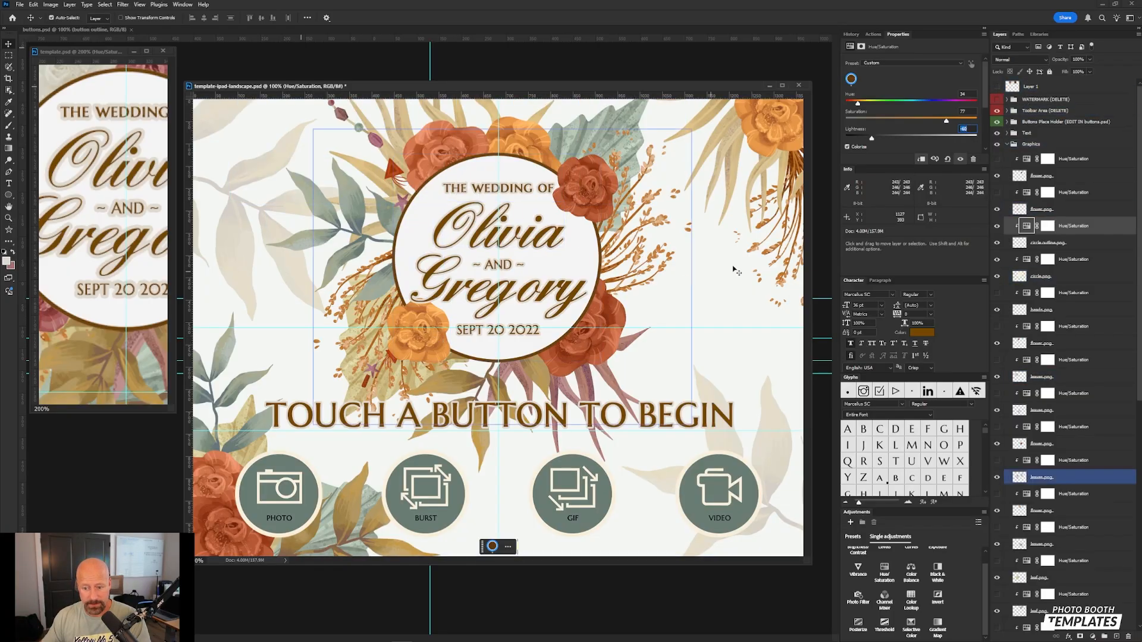
# - Try to combine the two orange flower layers around the circle into one smart object
pyautogui.click(785, 138)
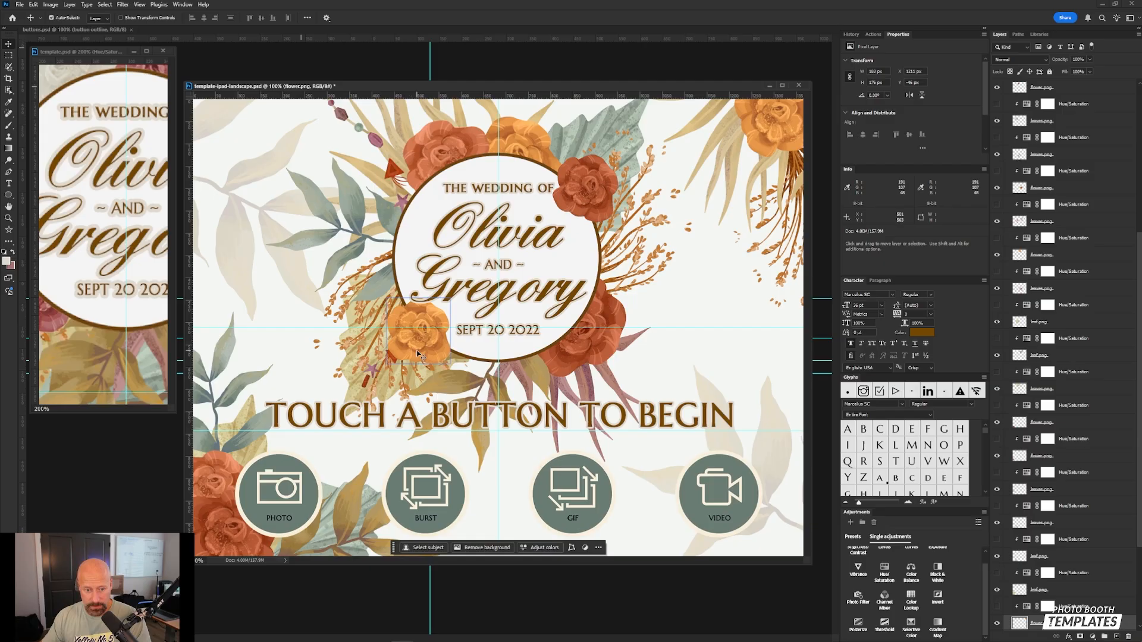
pyautogui.keyDown('shift'); pyautogui.click(477, 288); pyautogui.keyUp('shift')
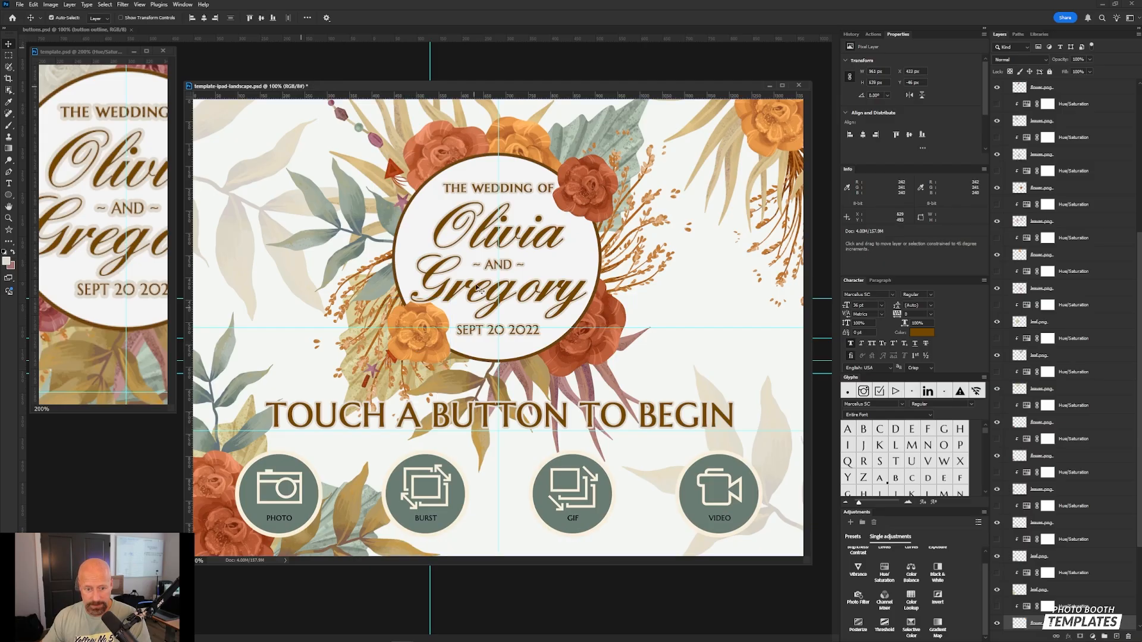
pyautogui.click(761, 132)
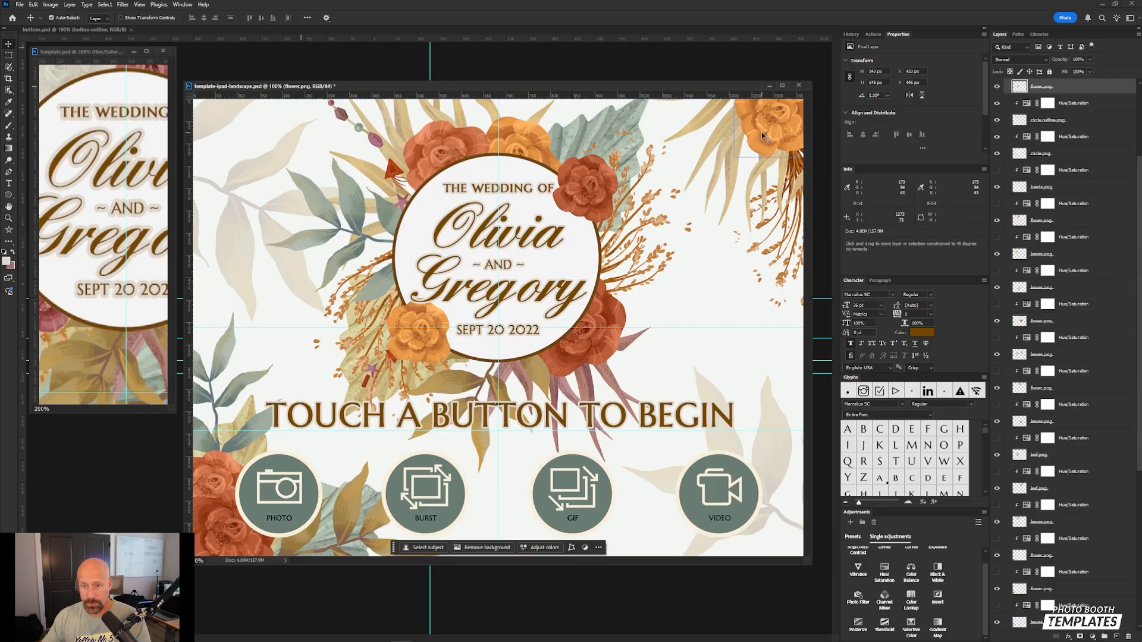
pyautogui.click(487, 155)
pyautogui.keyDown('shift'); pyautogui.click(513, 140); pyautogui.keyUp('shift')
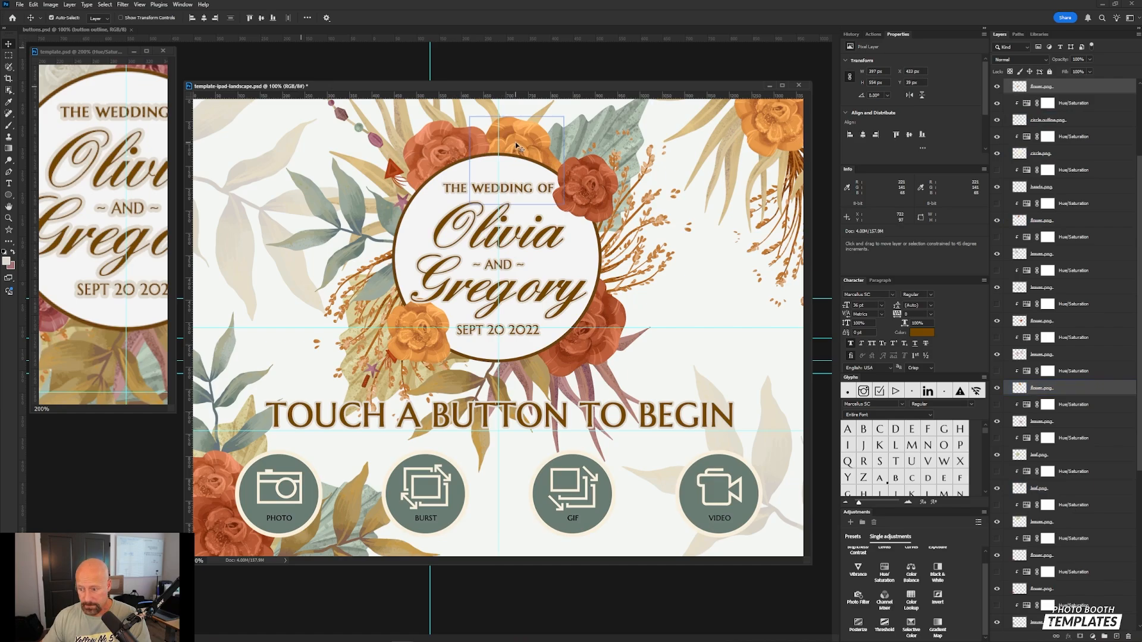
pyautogui.scroll(-2, 1071, 238)
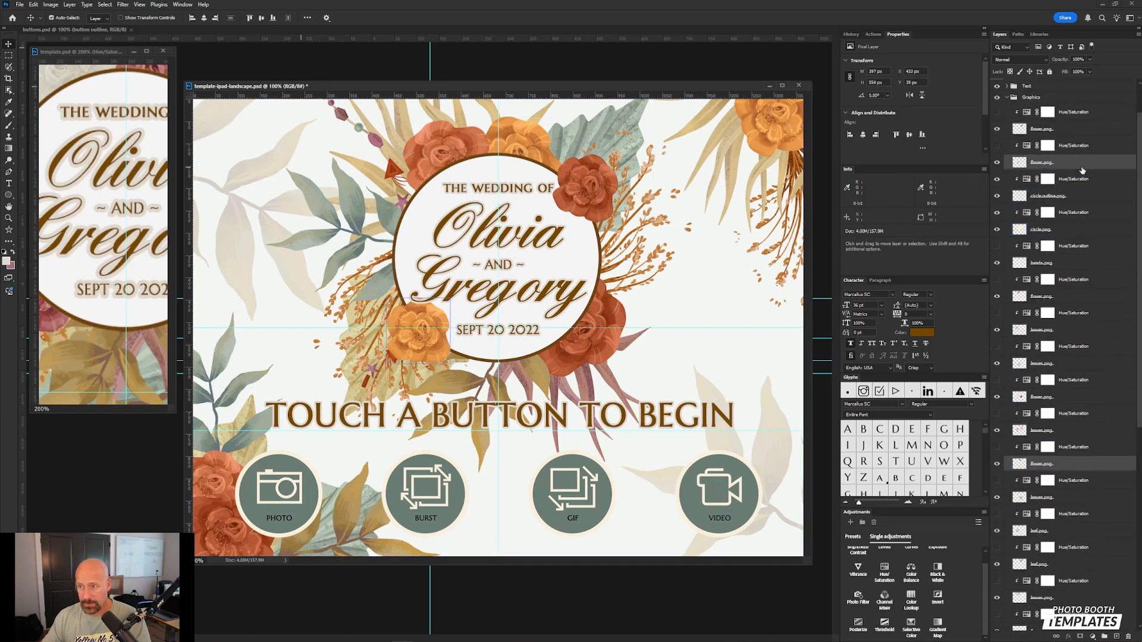
pyautogui.scroll(-4, 1082, 172)
pyautogui.scroll(8, 1083, 170)
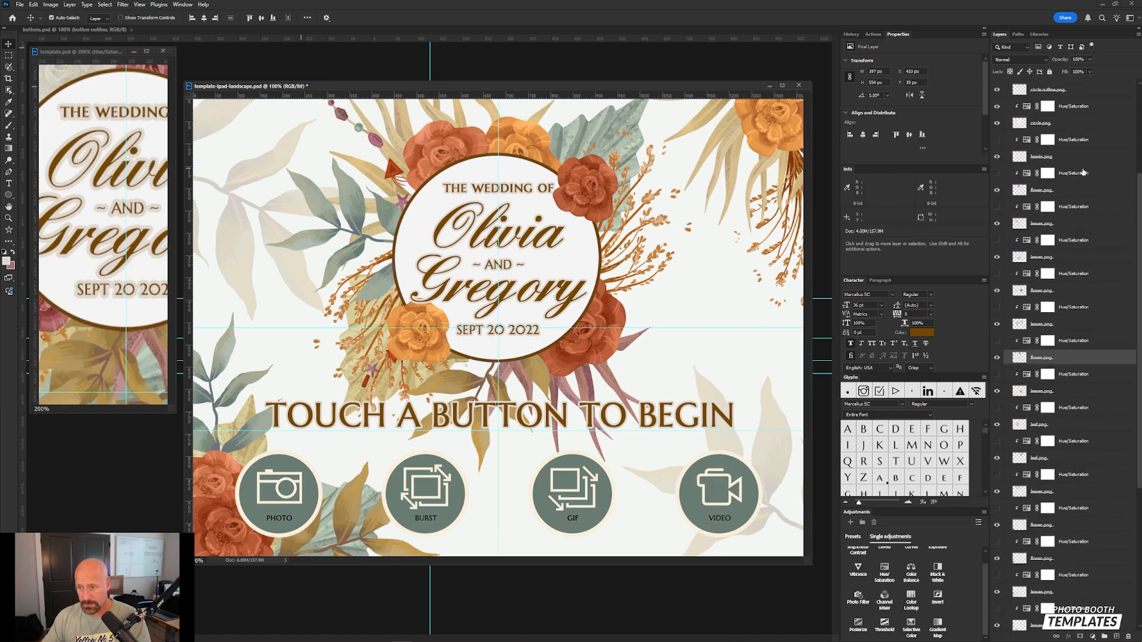
pyautogui.click(1073, 149)
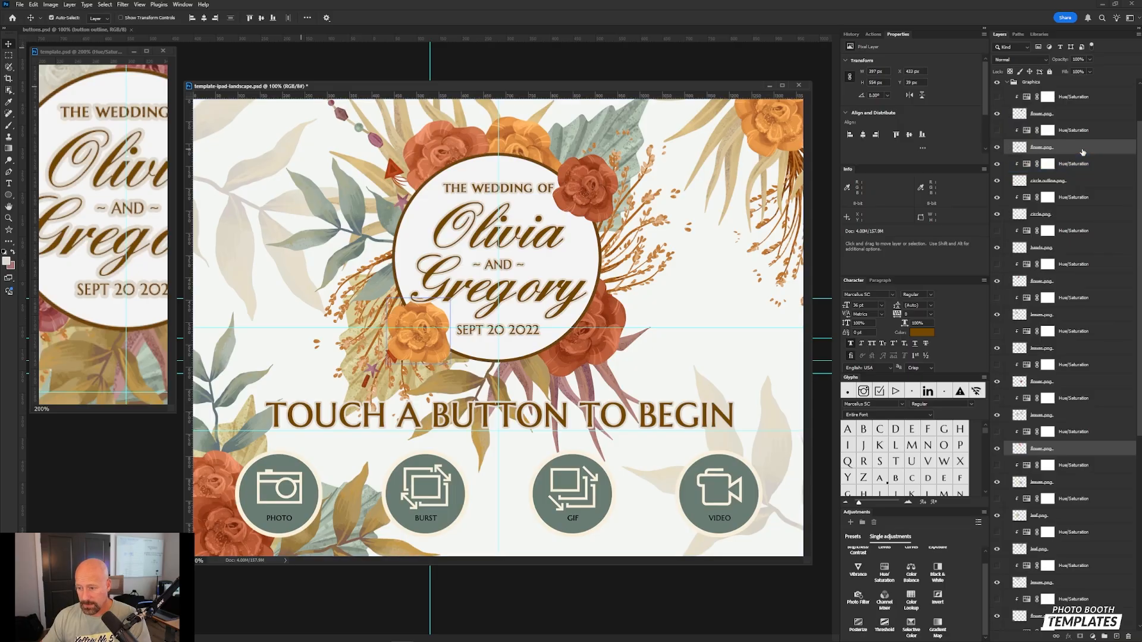
pyautogui.rightClick(1083, 152)
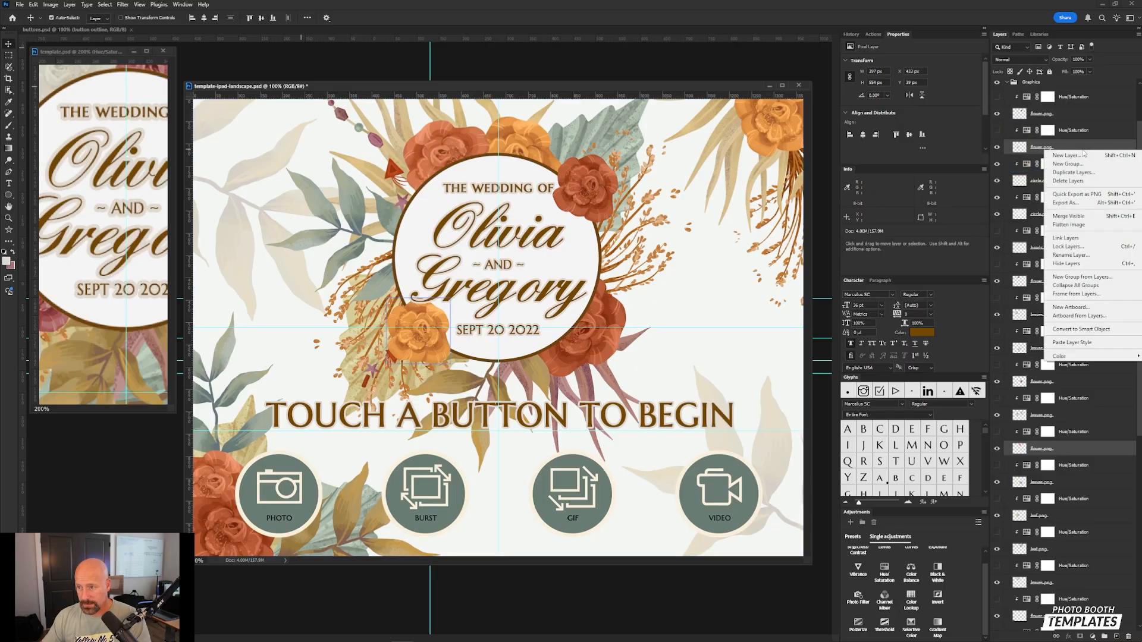
pyautogui.click(1087, 330)
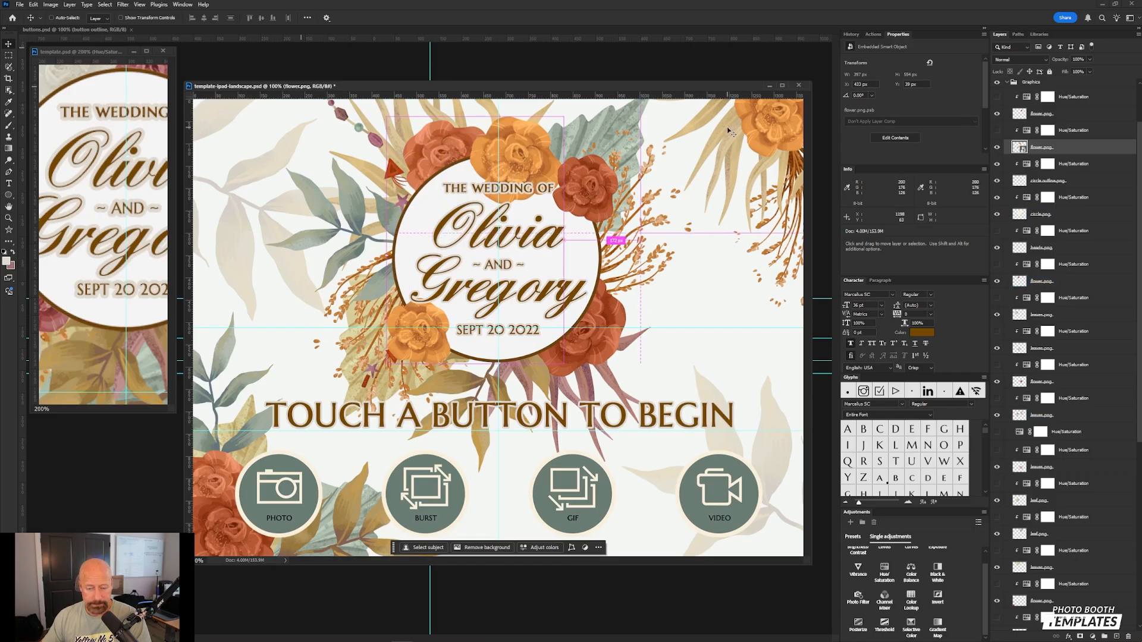
pyautogui.click(493, 157)
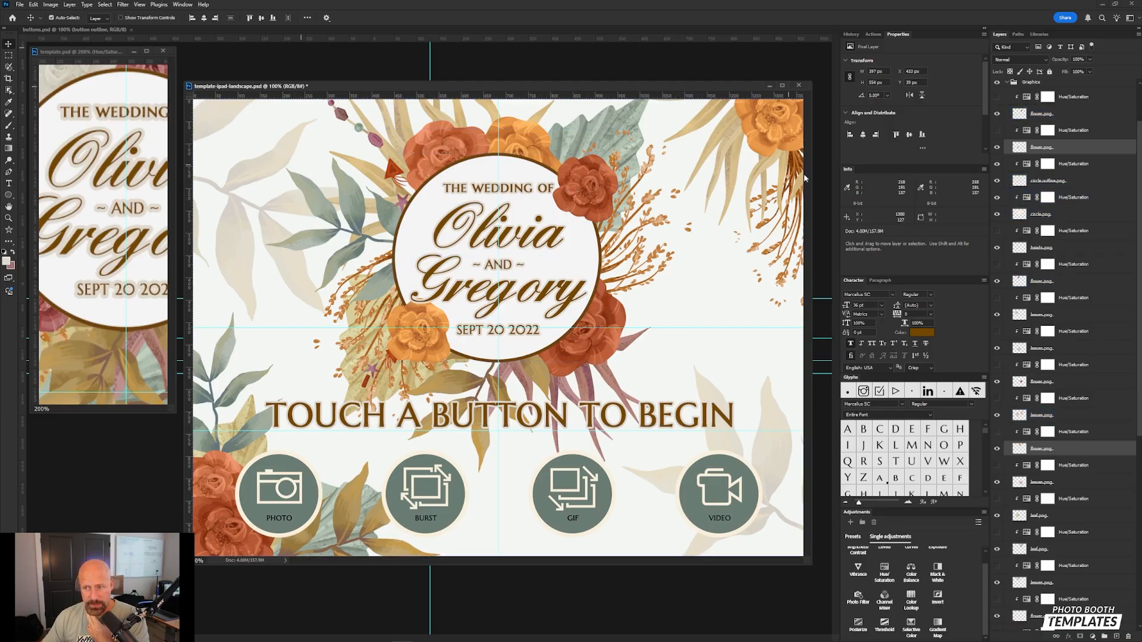
# - Copy the burgundy flower's Curves and Hue/Saturation adjustments from the photo strip onto the orange flower beside the date in the iPad layout
pyautogui.click(1094, 132)
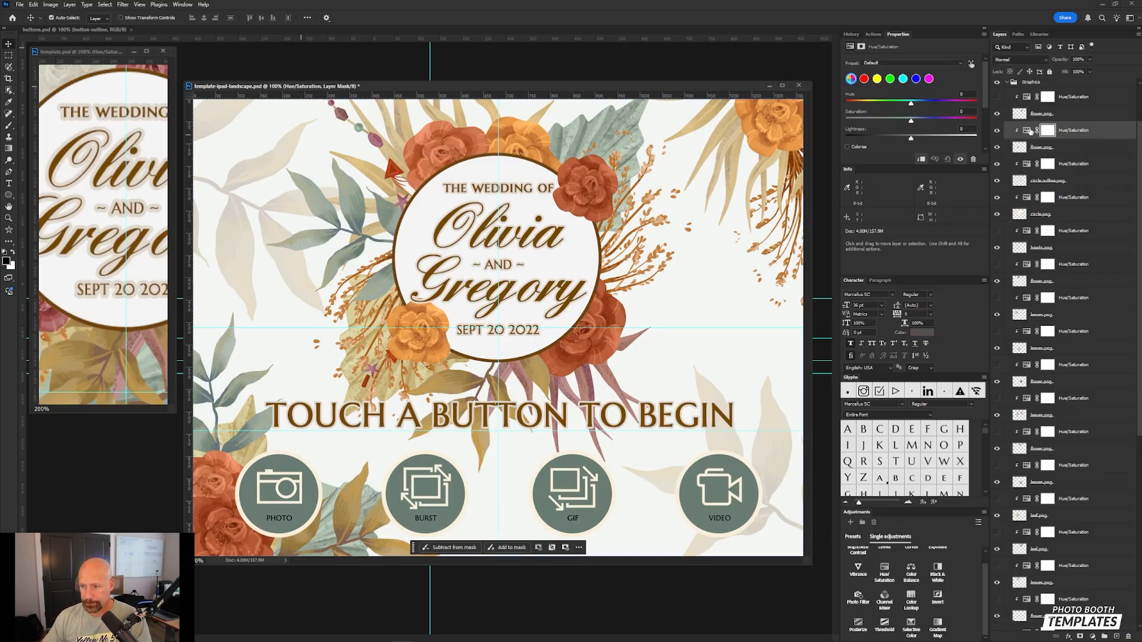
pyautogui.click(1029, 131)
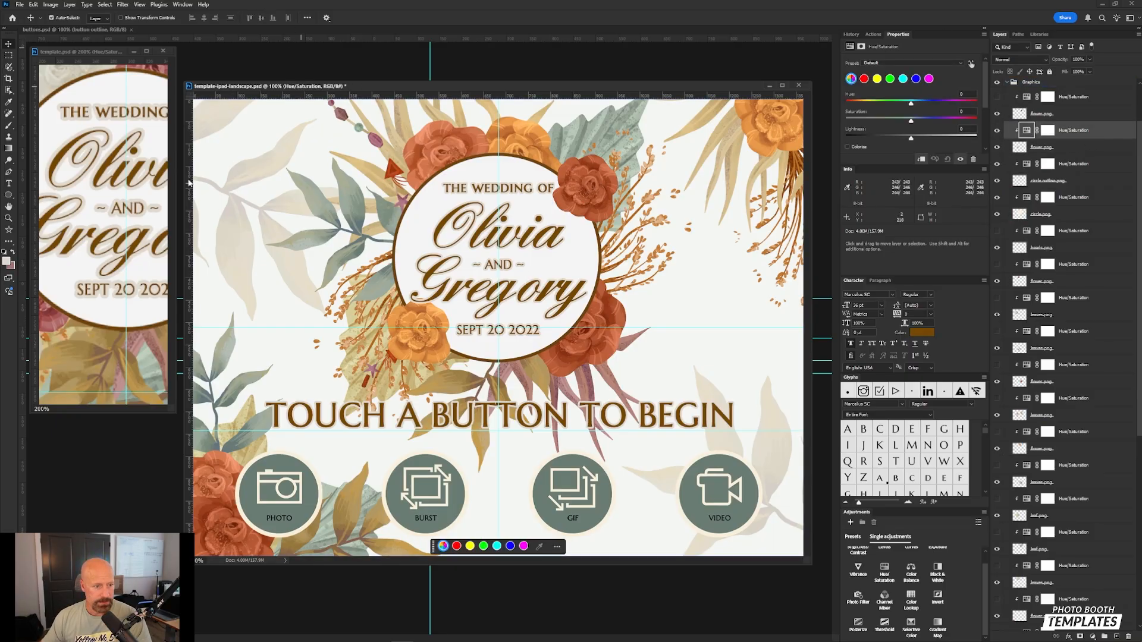
pyautogui.click(92, 52)
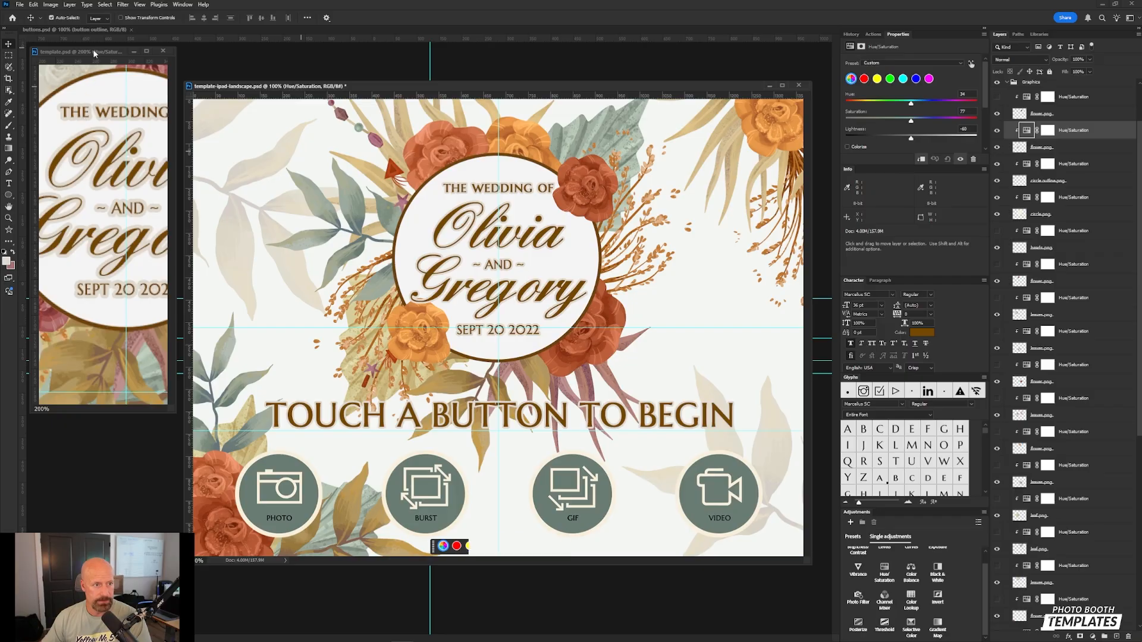
pyautogui.hotkey('ctrl', '-')
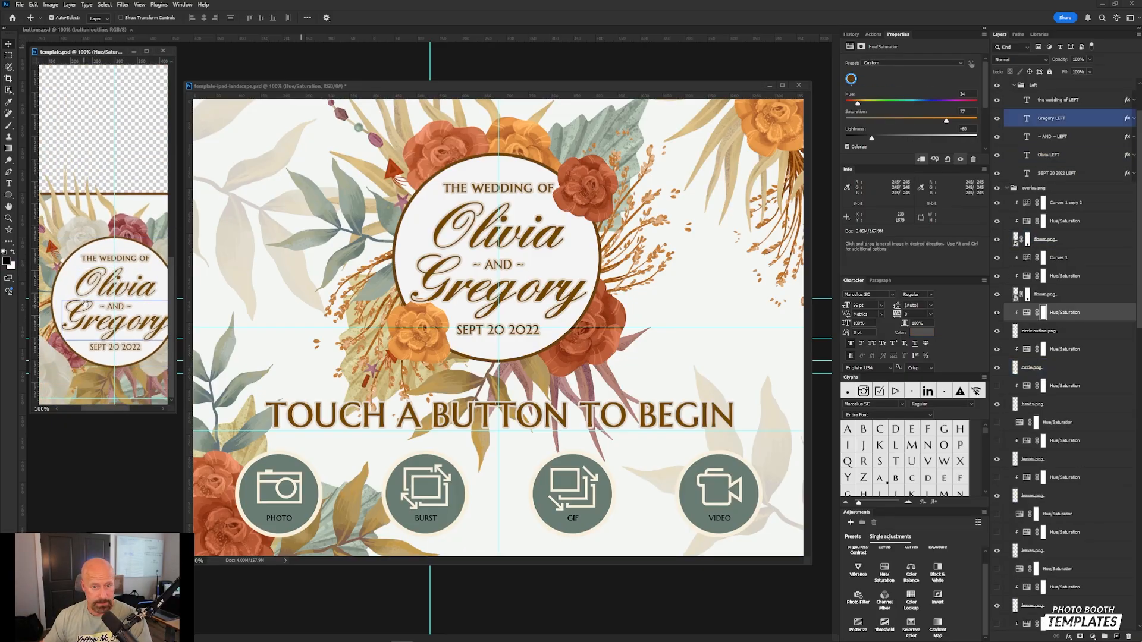
pyautogui.moveTo(83, 307); pyautogui.dragTo(117, 285)
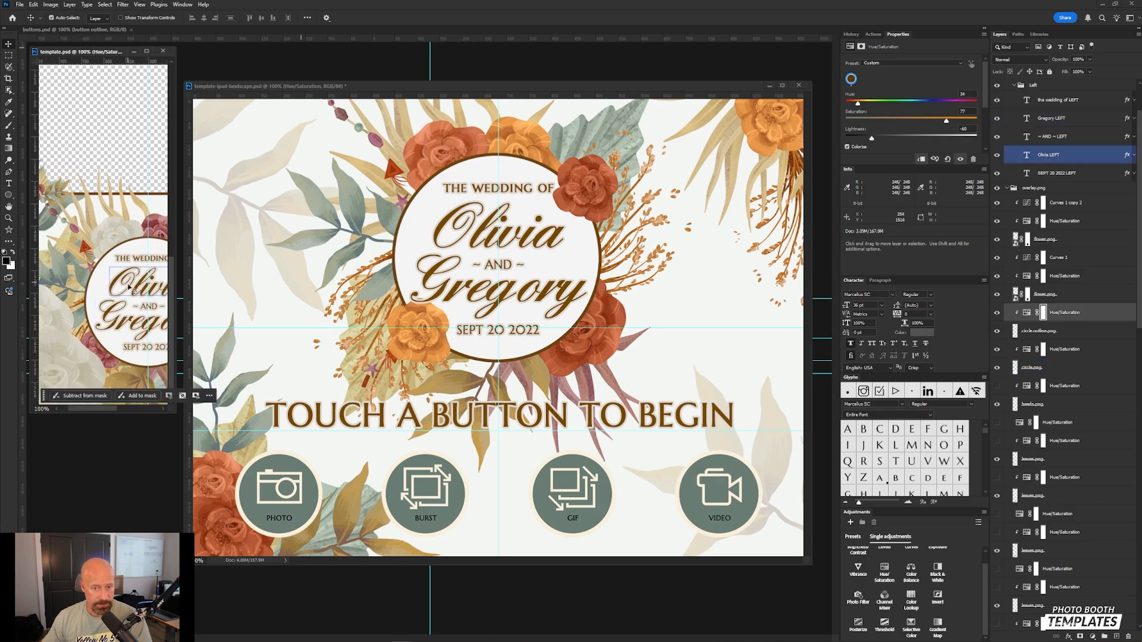
pyautogui.click(158, 236)
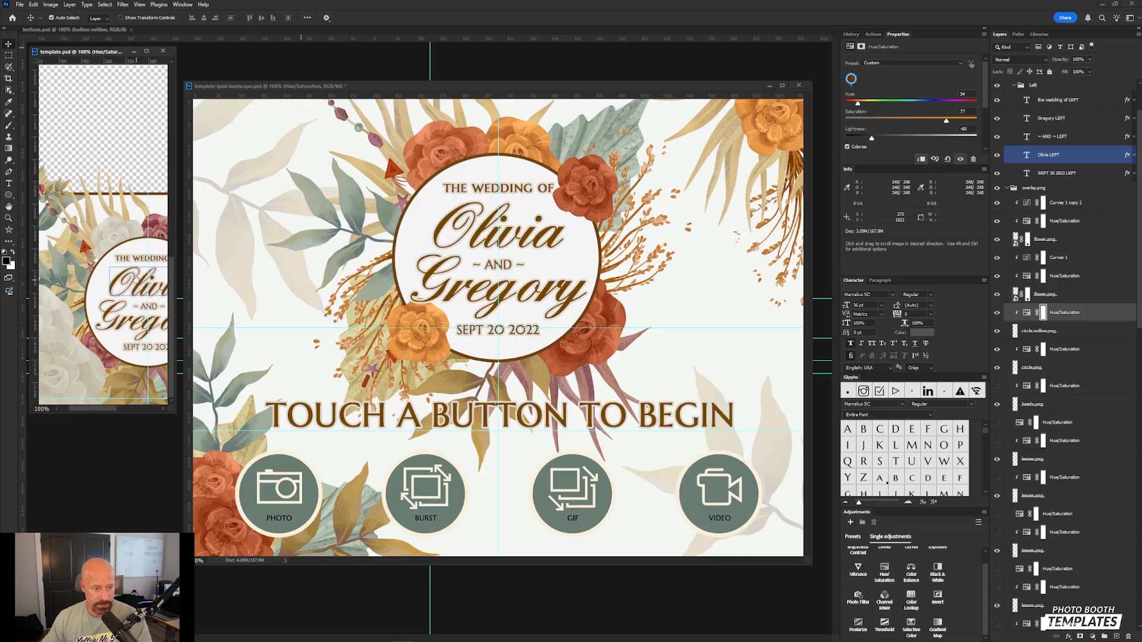
pyautogui.moveTo(158, 236); pyautogui.dragTo(153, 239)
pyautogui.click(153, 238)
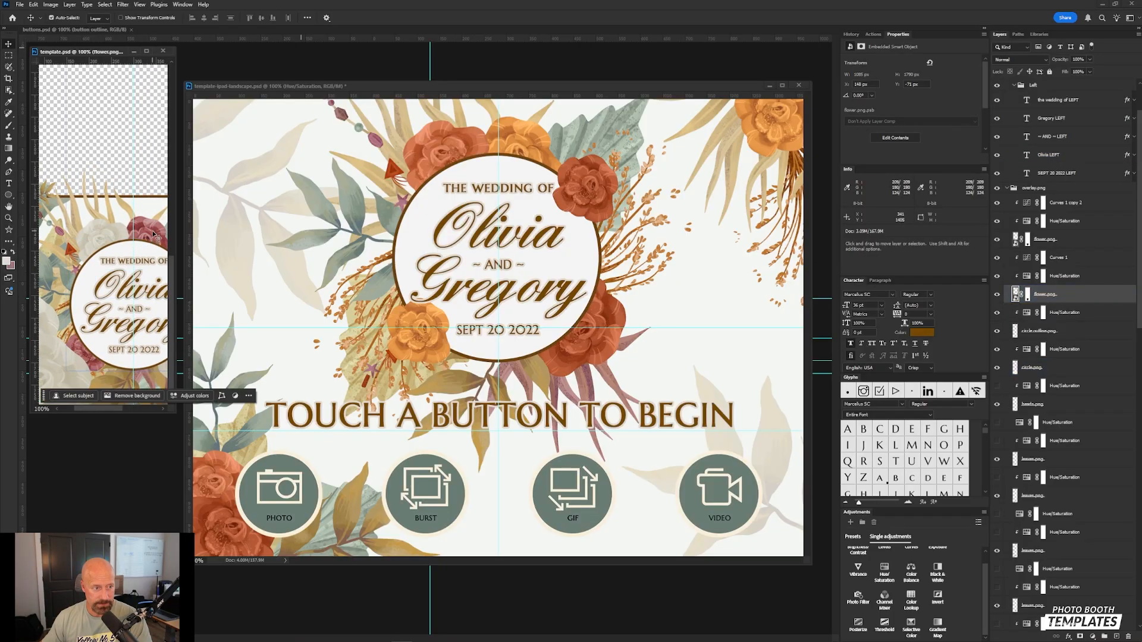
pyautogui.click(1028, 277)
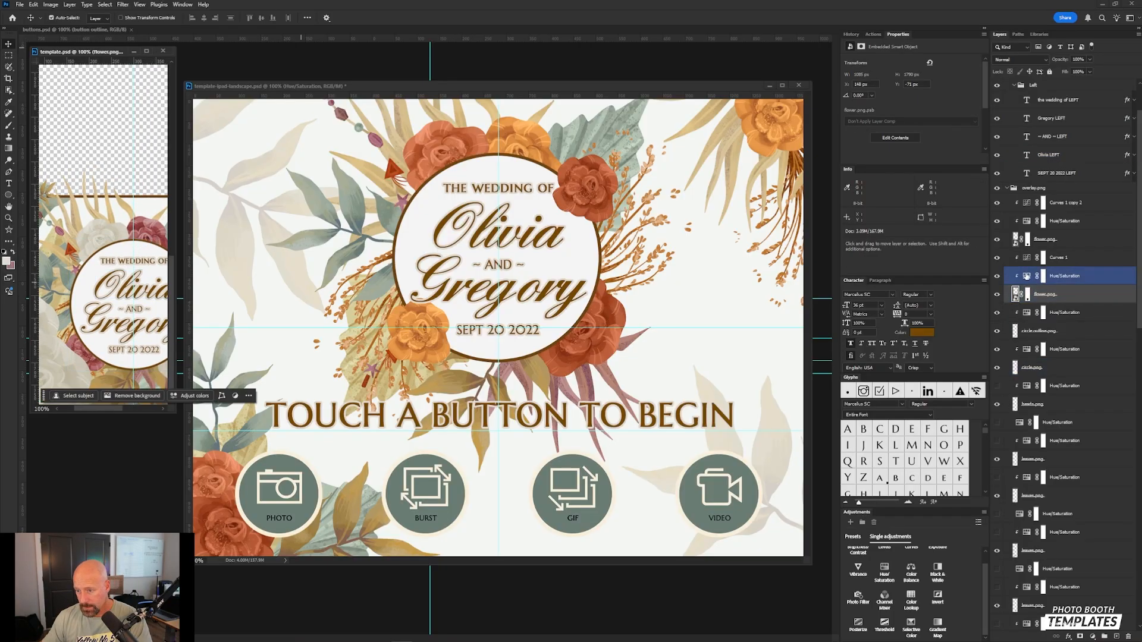
pyautogui.keyDown('shift'); pyautogui.click(1040, 265); pyautogui.keyUp('shift')
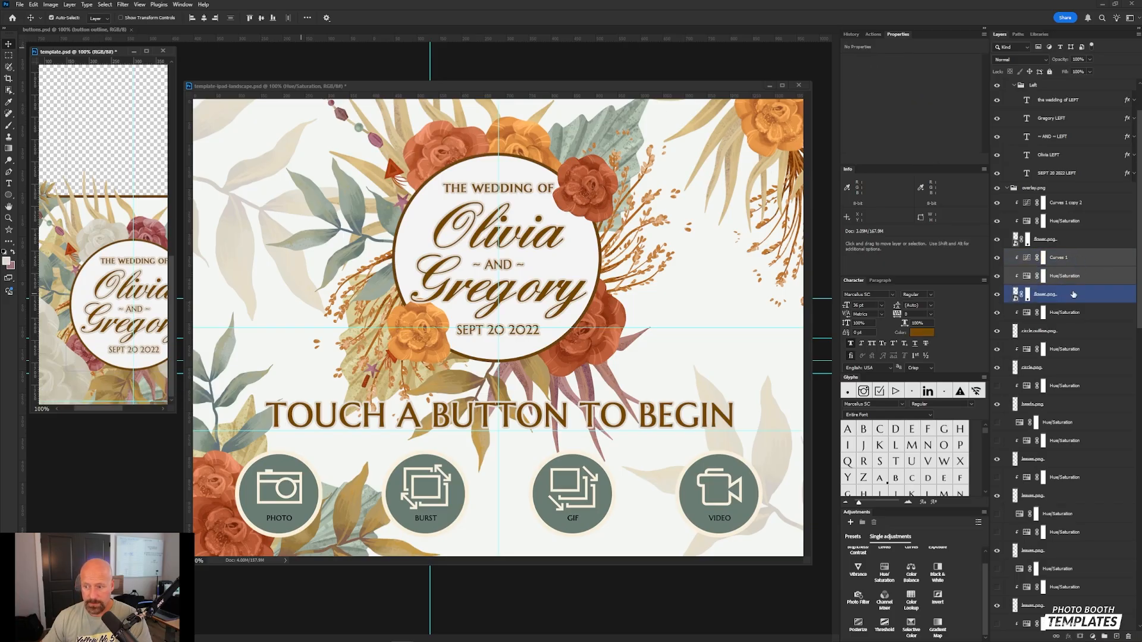
pyautogui.moveTo(1035, 278); pyautogui.dragTo(546, 292)
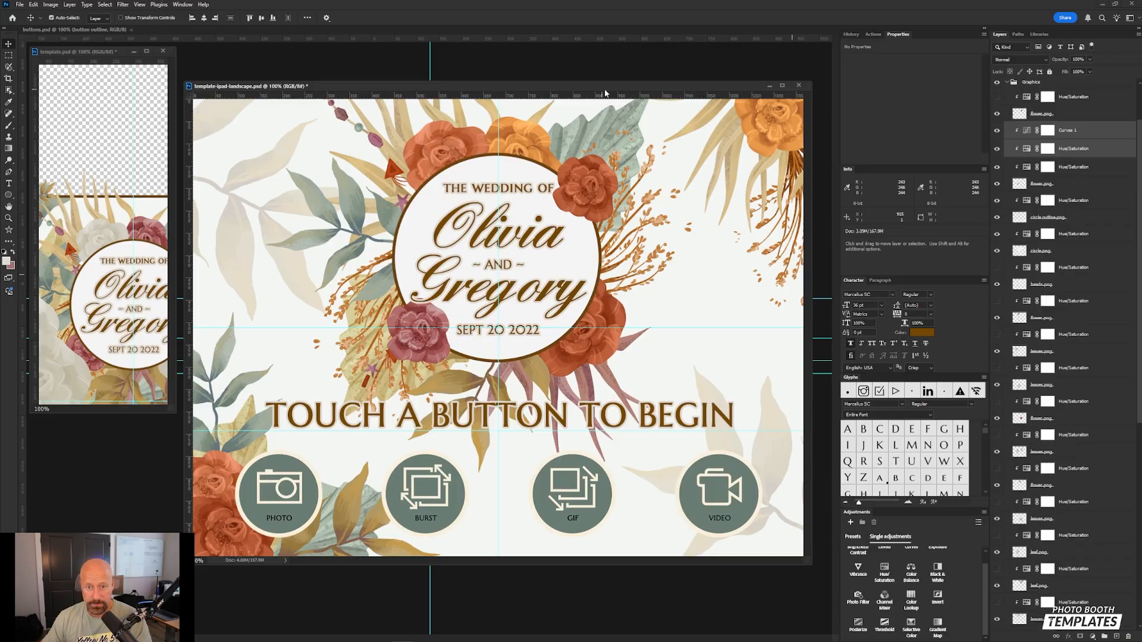
# - Delete the unused original Hue/Saturation adjustment of the recoloured flower beside the date
pyautogui.click(1007, 170)
pyautogui.click(997, 167)
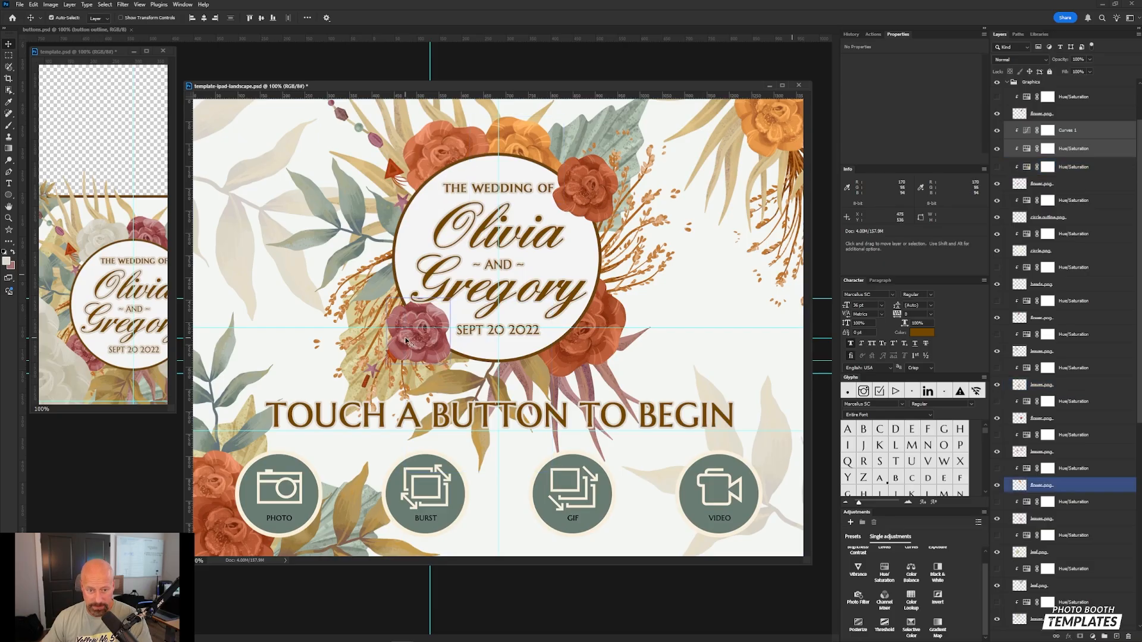
pyautogui.click(1104, 168)
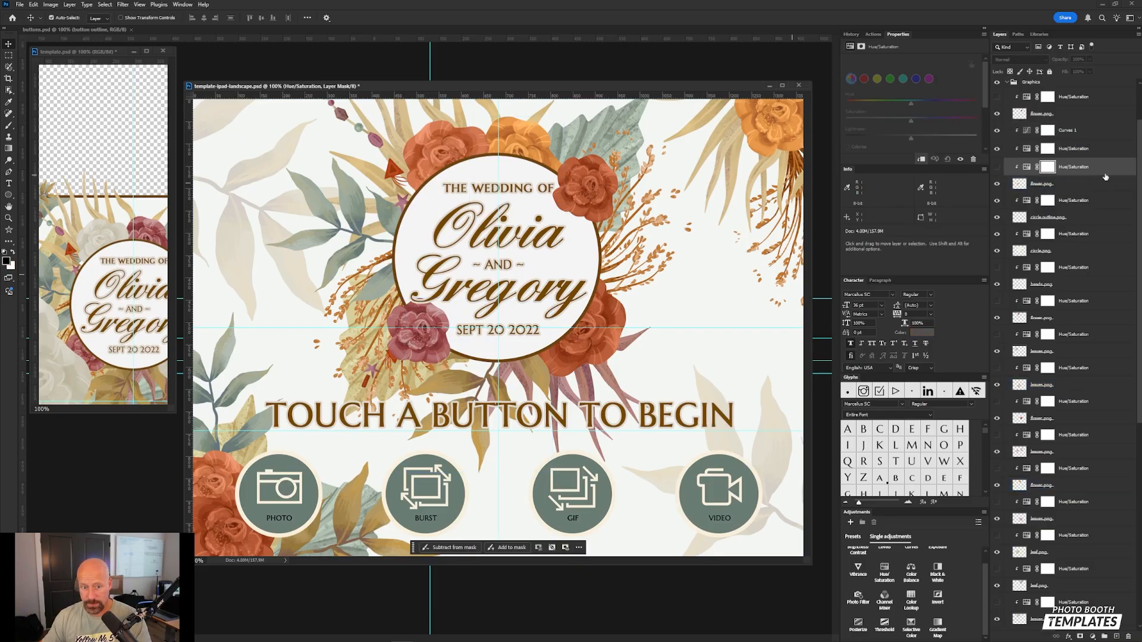
pyautogui.press('Delete')
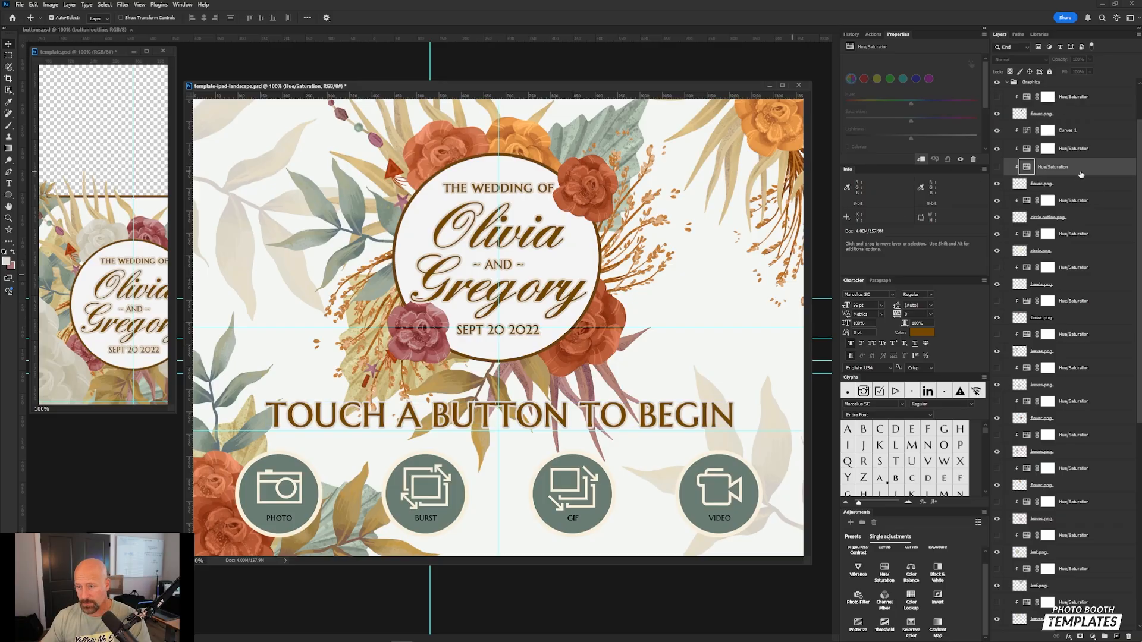
pyautogui.press('Delete')
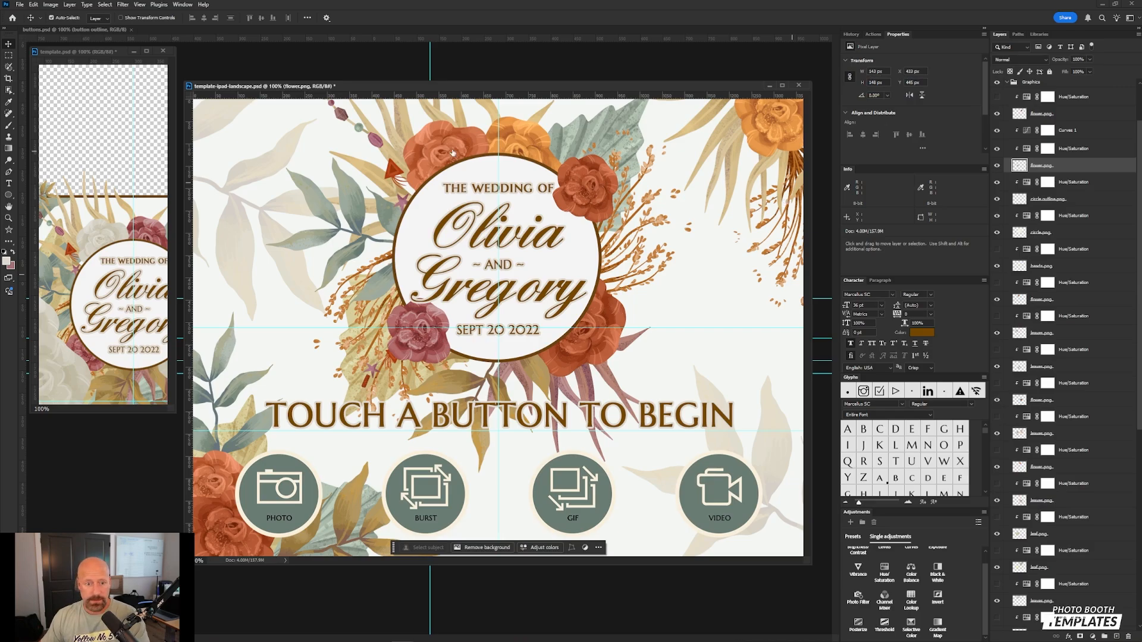
# - Combine the orange flowers above the circle and in the upper corner of the iPad layout into one smart object
pyautogui.click(526, 141)
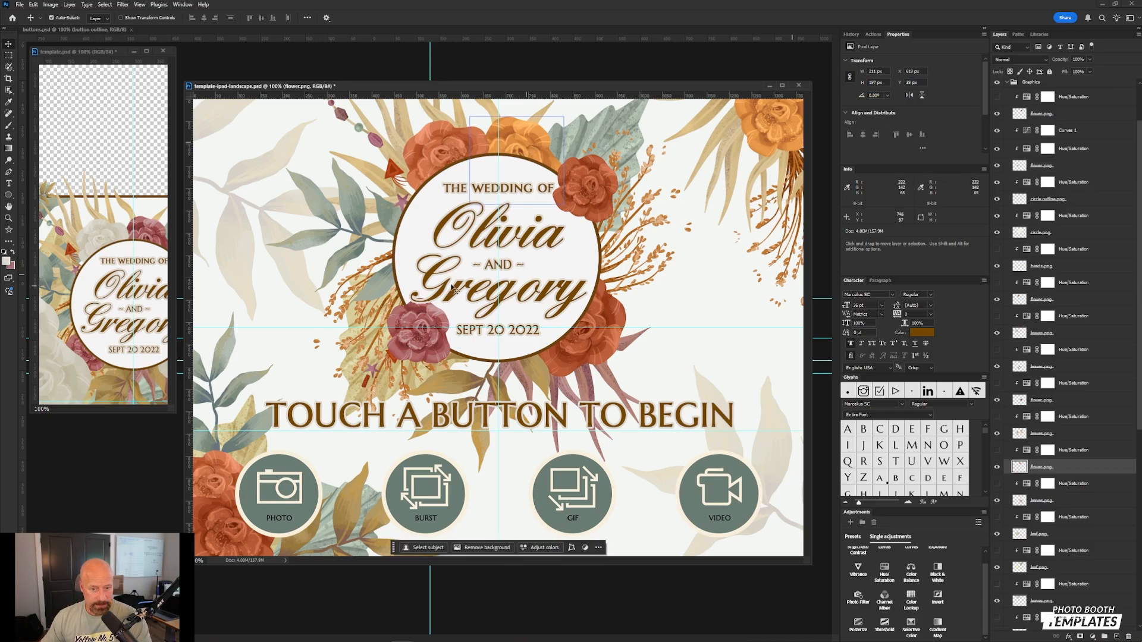
pyautogui.click(797, 142)
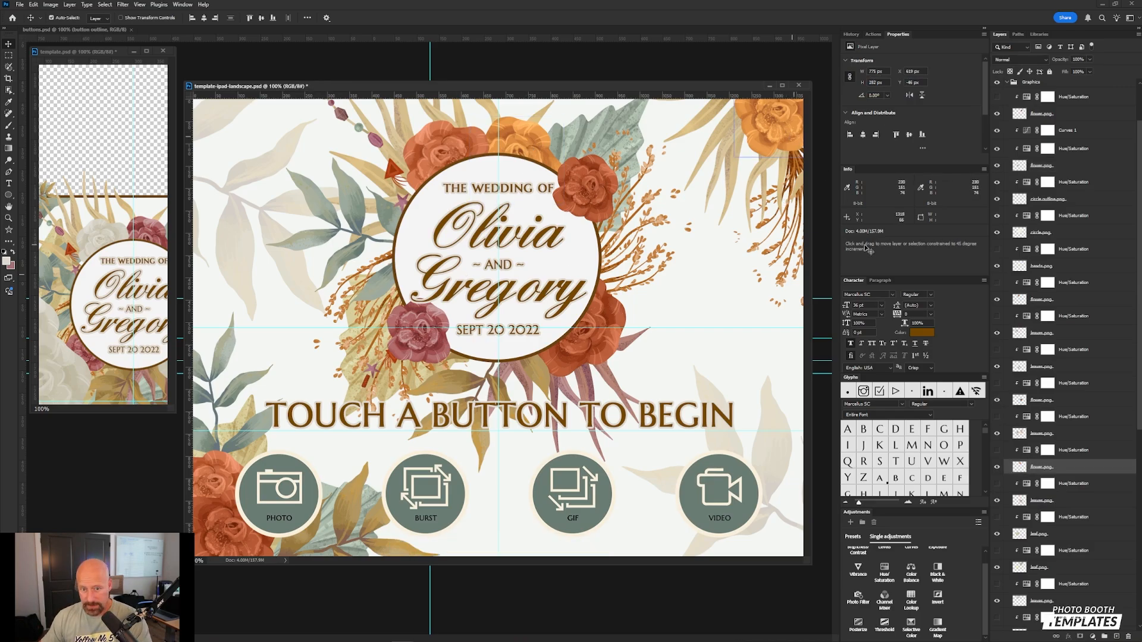
pyautogui.rightClick(1102, 467)
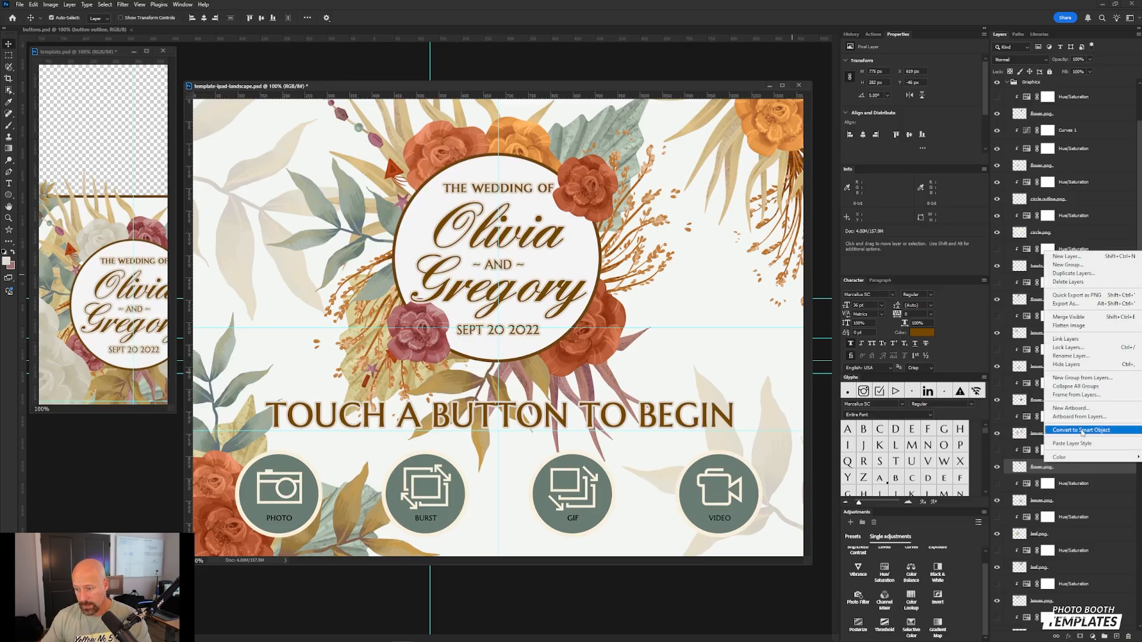
pyautogui.click(1082, 430)
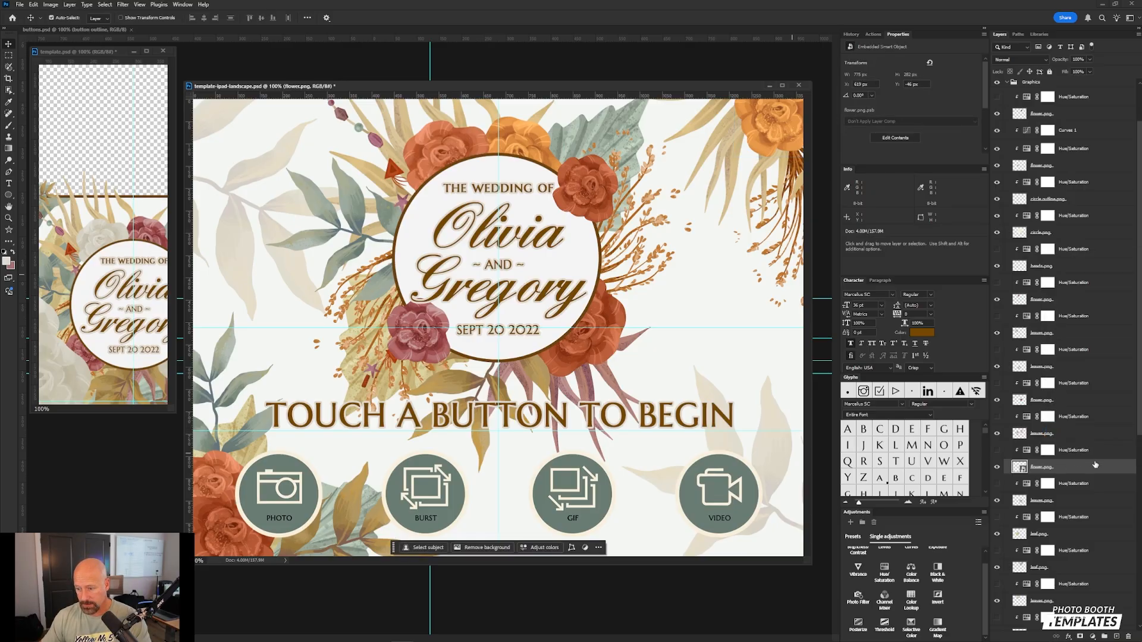
# - Duplicate the Curves 1 and Hue/Saturation adjustments of the flower beside the date
pyautogui.click(1091, 133)
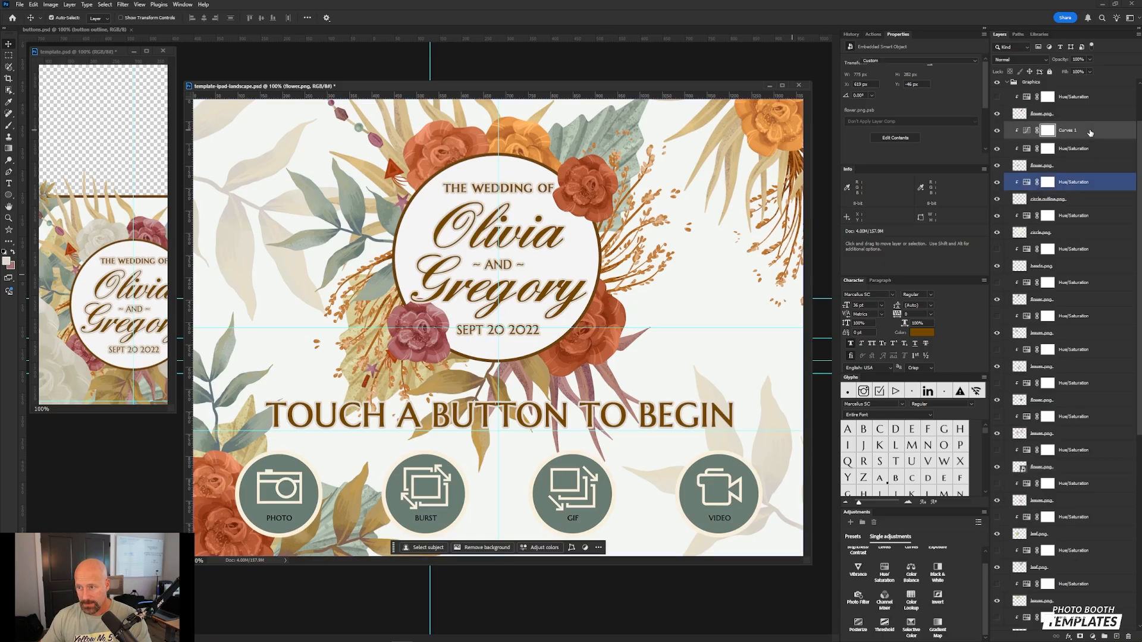
pyautogui.keyDown('shift'); pyautogui.click(1096, 147); pyautogui.keyUp('shift')
pyautogui.hotkey('ctrl', 'j')
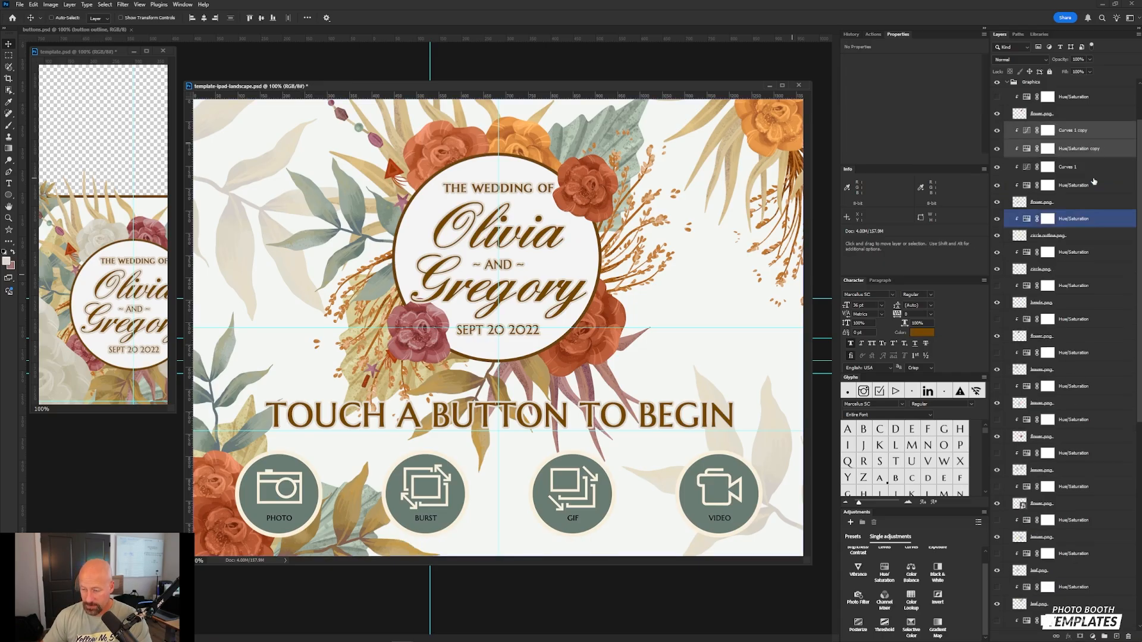
pyautogui.moveTo(1082, 145); pyautogui.dragTo(1094, 221)
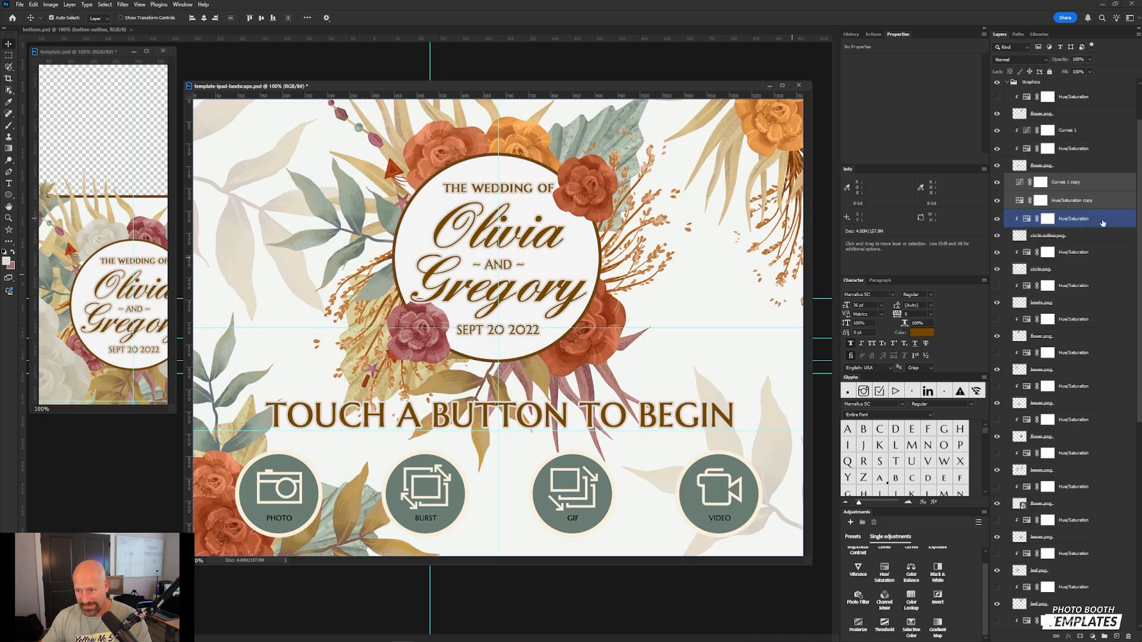
pyautogui.moveTo(1063, 146); pyautogui.dragTo(1064, 147)
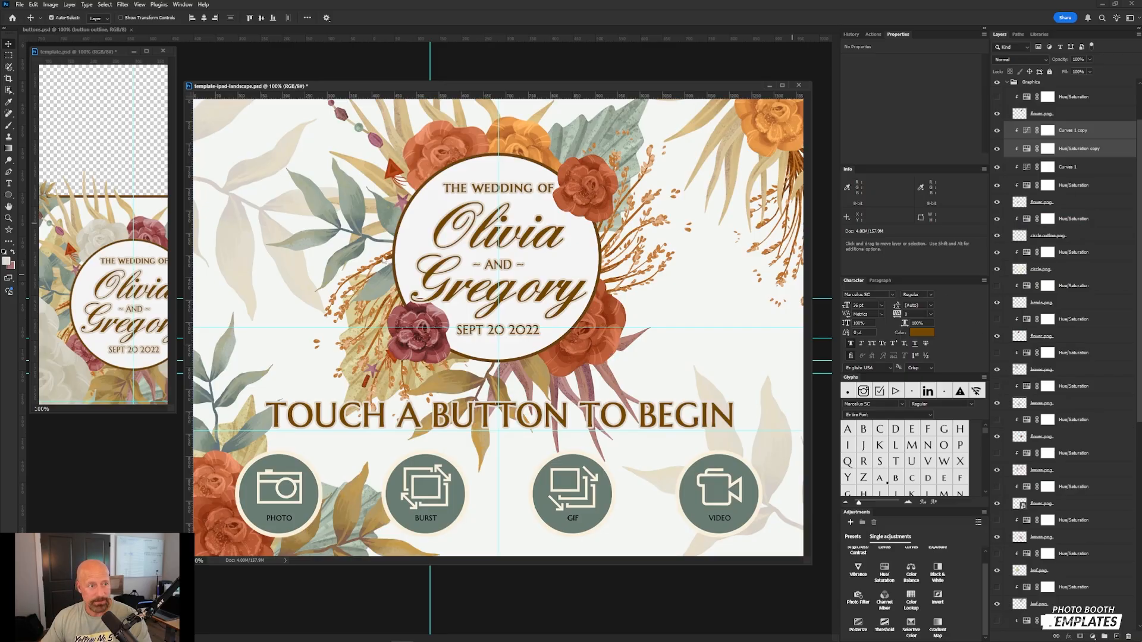
# - Clip the duplicated Curves and Hue/Saturation adjustments to the orange flowers' smart object and delete its unused original Hue/Saturation layer
pyautogui.click(525, 147)
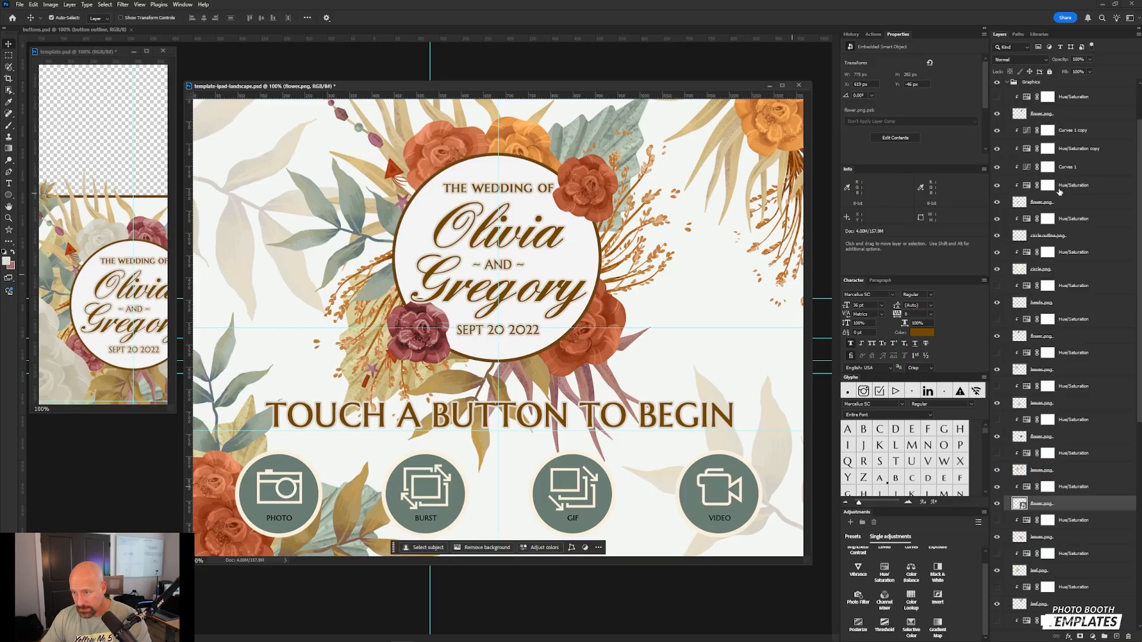
pyautogui.click(1076, 148)
pyautogui.keyDown('shift'); pyautogui.click(1077, 129); pyautogui.keyUp('shift')
pyautogui.moveTo(1082, 148); pyautogui.dragTo(1093, 477)
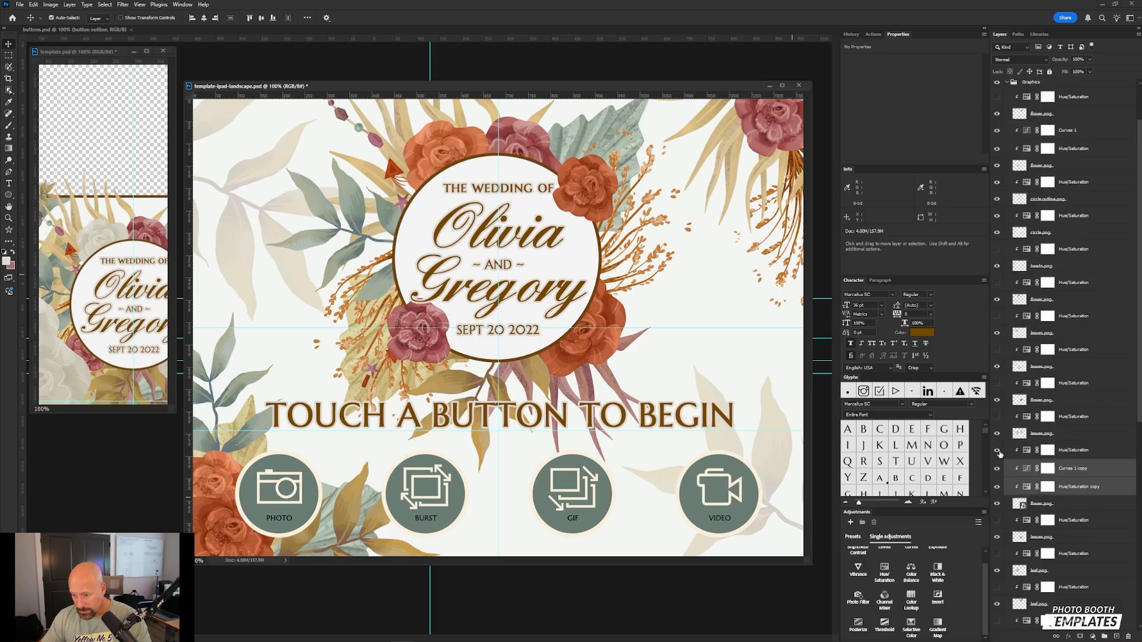
pyautogui.click(1122, 458)
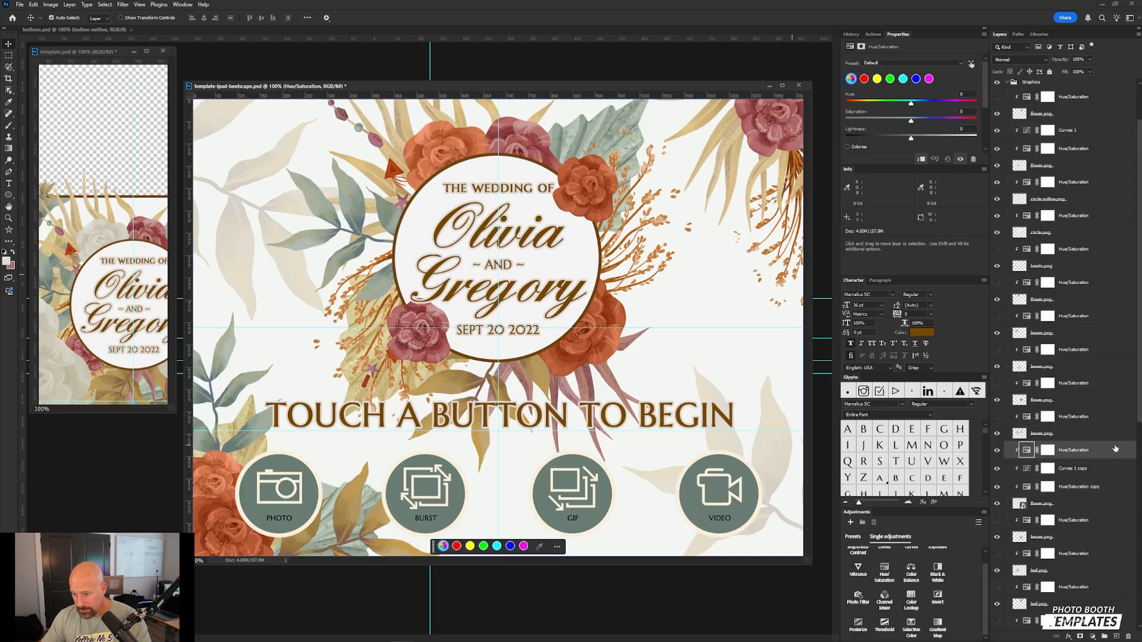
pyautogui.press('Delete')
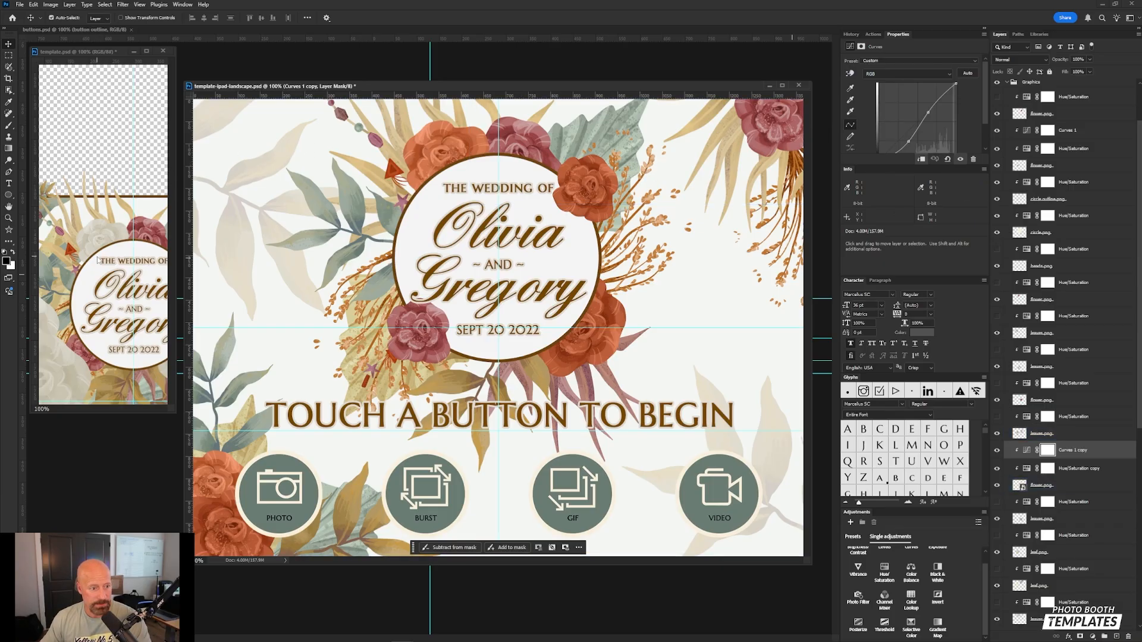
# - Select the white flower's Curves 1 copy 2 and Hue/Saturation adjustments in the photo strip
pyautogui.click(73, 371)
pyautogui.click(73, 370)
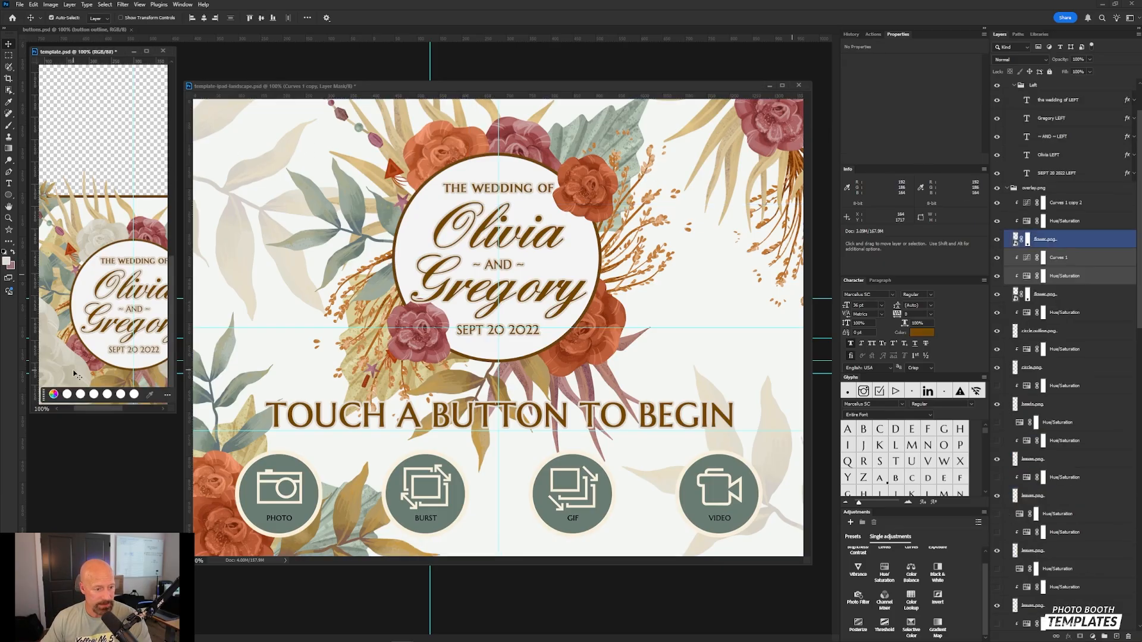
pyautogui.click(1065, 203)
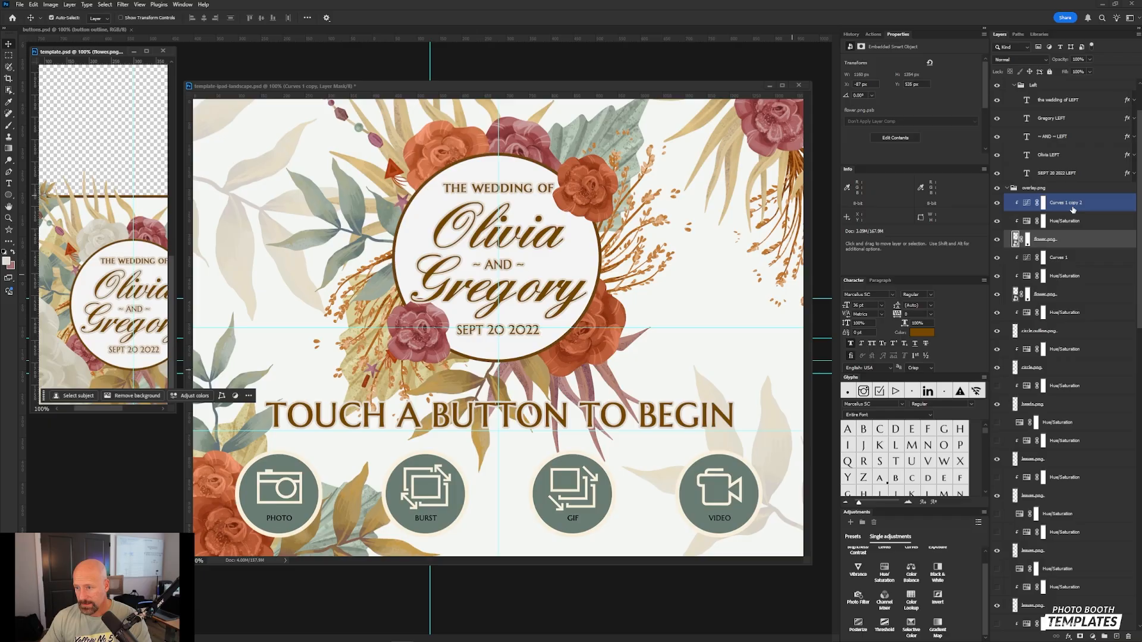
pyautogui.keyDown('shift'); pyautogui.click(1064, 221); pyautogui.keyUp('shift')
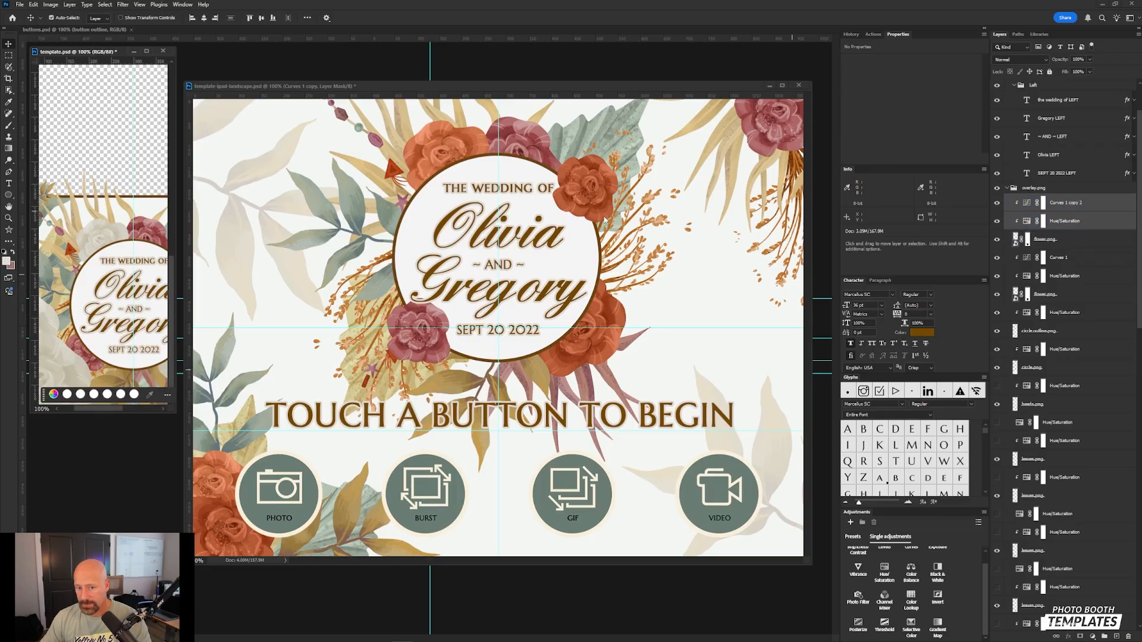
# - Combine the rust-red flowers at the circle's upper left, its lower right and the lower corner of the iPad layout into one smart object
pyautogui.click(579, 89)
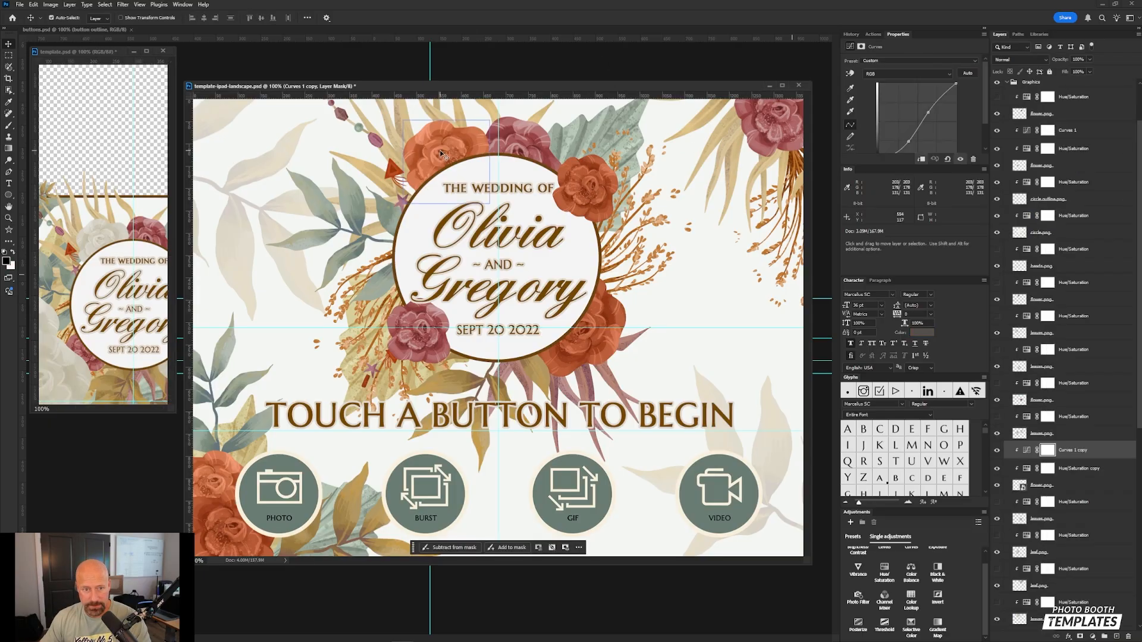
pyautogui.click(617, 311)
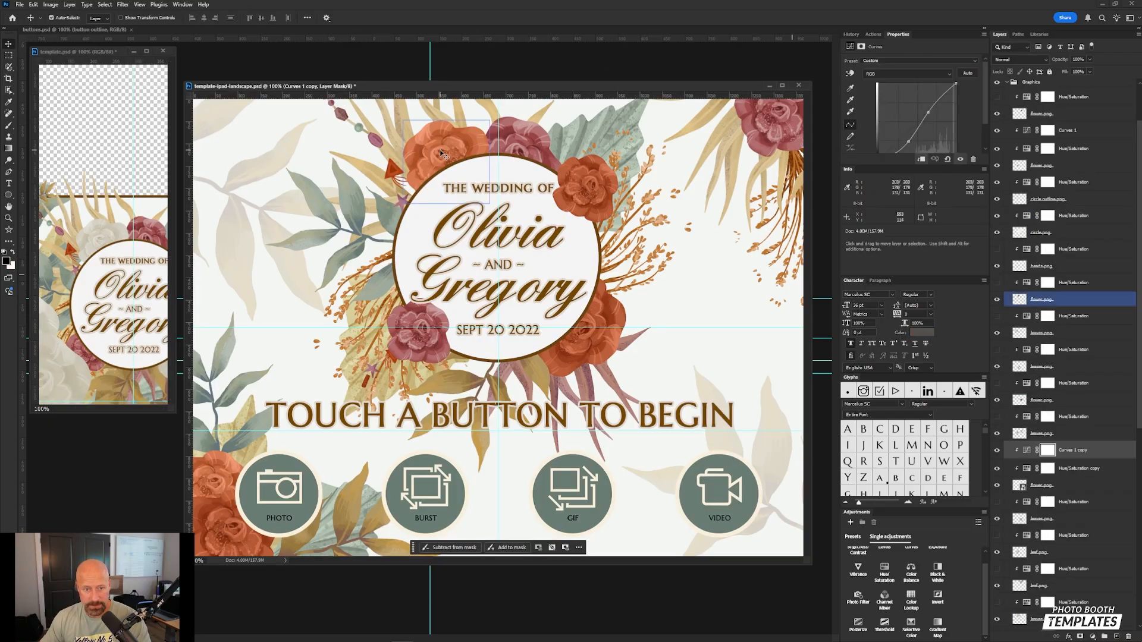
pyautogui.keyDown('shift'); pyautogui.click(611, 326); pyautogui.keyUp('shift')
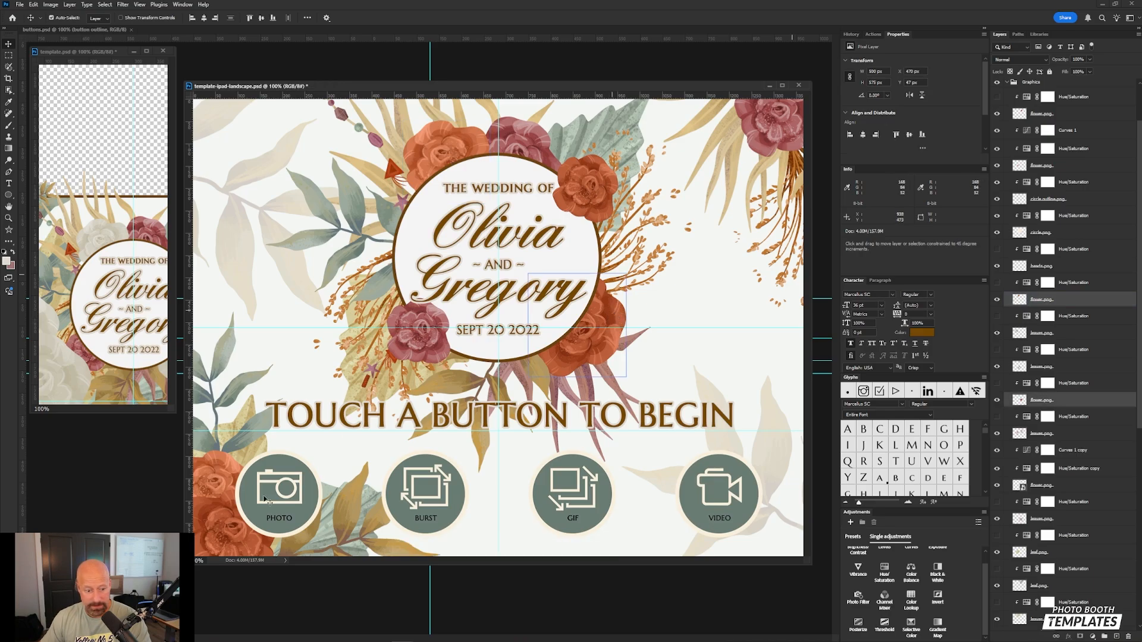
pyautogui.keyDown('shift'); pyautogui.click(219, 538); pyautogui.keyUp('shift')
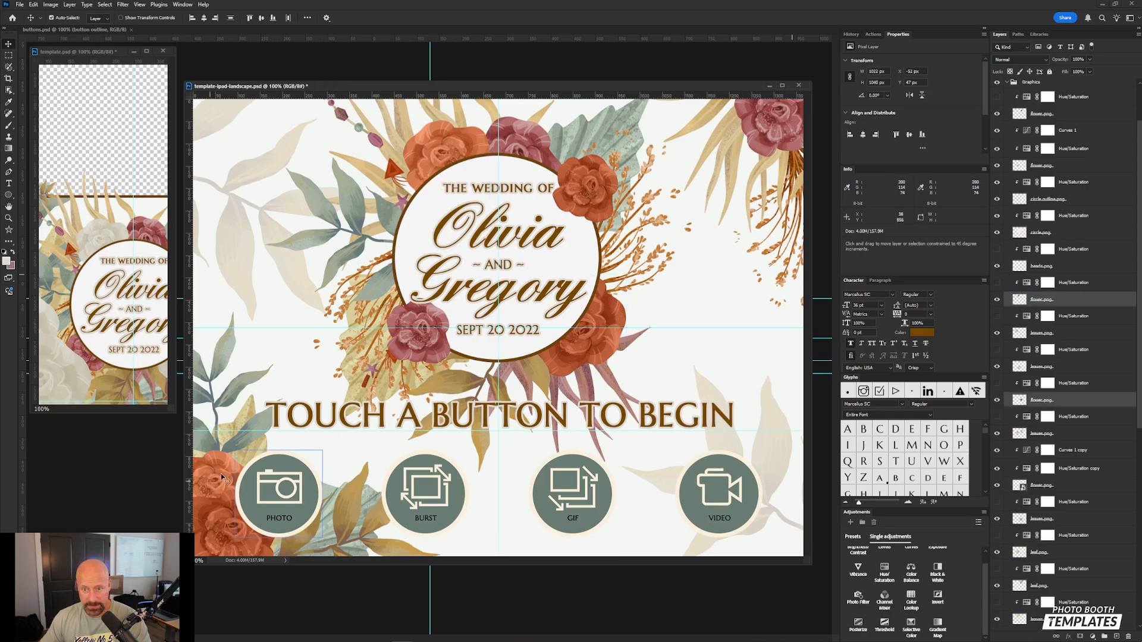
pyautogui.rightClick(1068, 402)
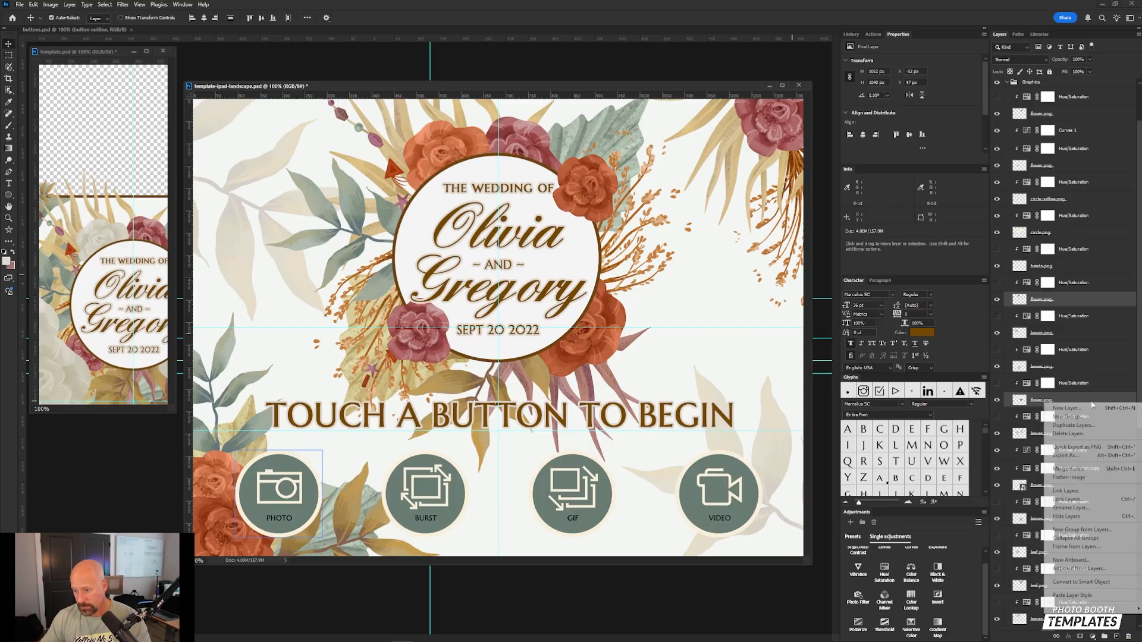
pyautogui.click(1082, 583)
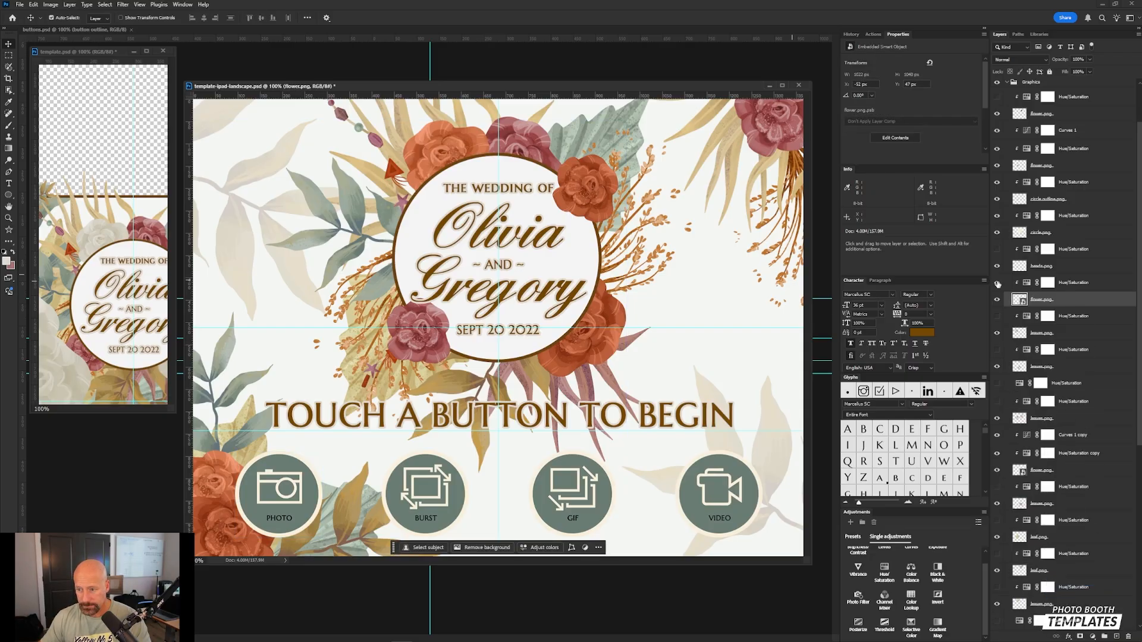
# - Copy the strip's Curves 1 copy 2 and Hue/Saturation adjustments onto the iPad layout's combined rust-red flowers and delete their unused original Hue/Saturation layer
pyautogui.click(98, 53)
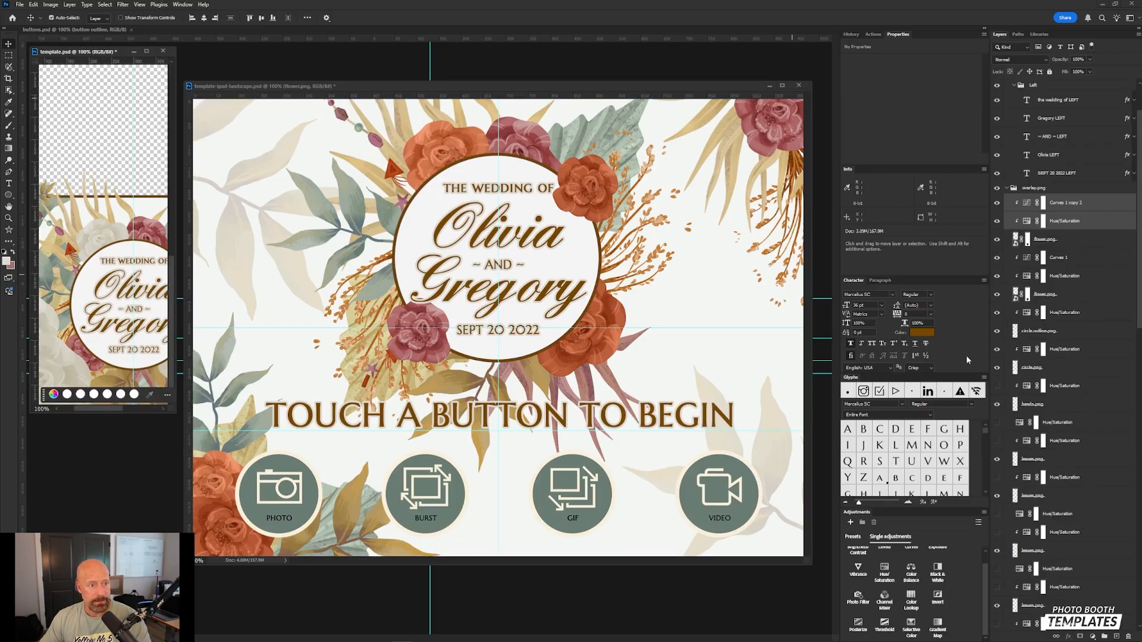
pyautogui.moveTo(1078, 229); pyautogui.dragTo(619, 431)
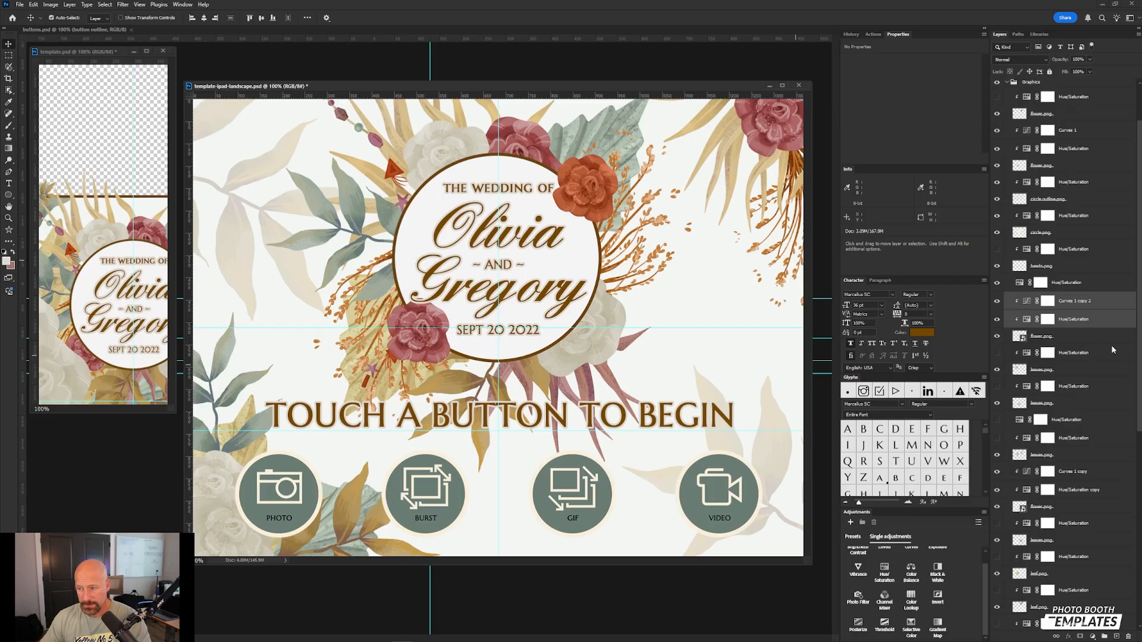
pyautogui.click(1096, 285)
pyautogui.press('Delete')
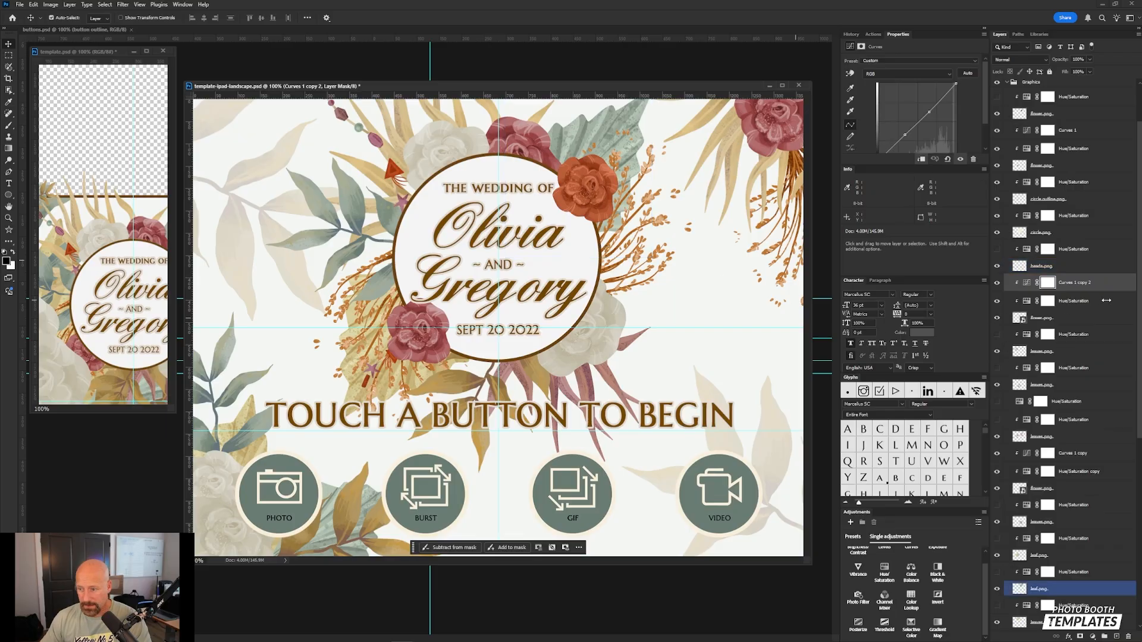
# - Duplicate the combined flowers' Curves and Hue/Saturation adjustments and clip the copies to the rust-red flower at the circle's upper right
pyautogui.keyDown('shift'); pyautogui.click(1105, 303); pyautogui.keyUp('shift')
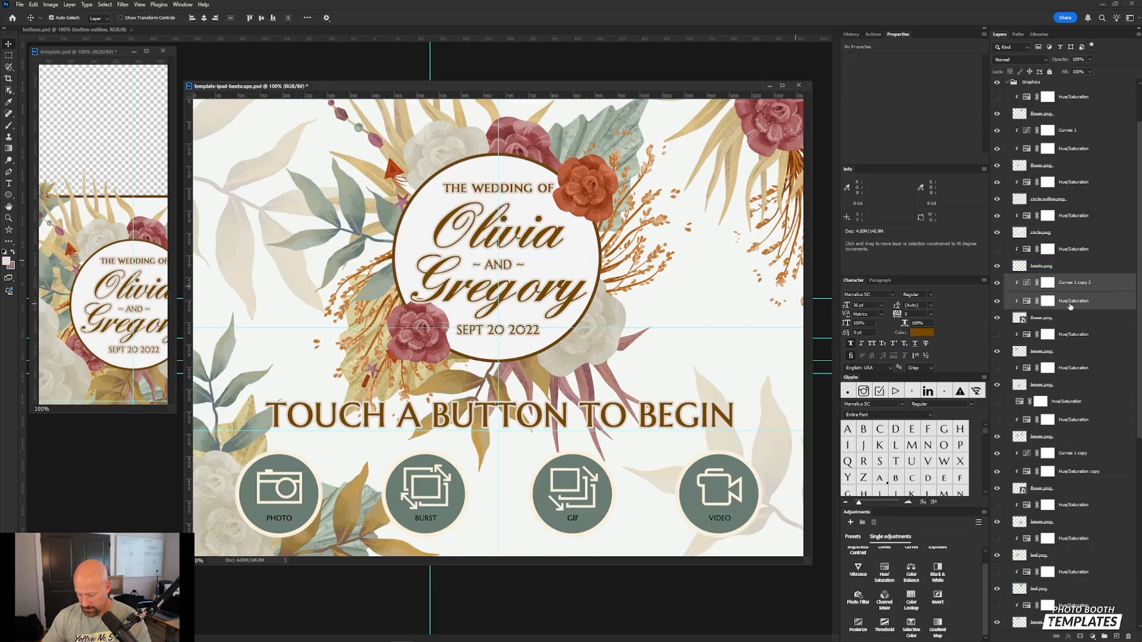
pyautogui.hotkey('ctrl', 'j')
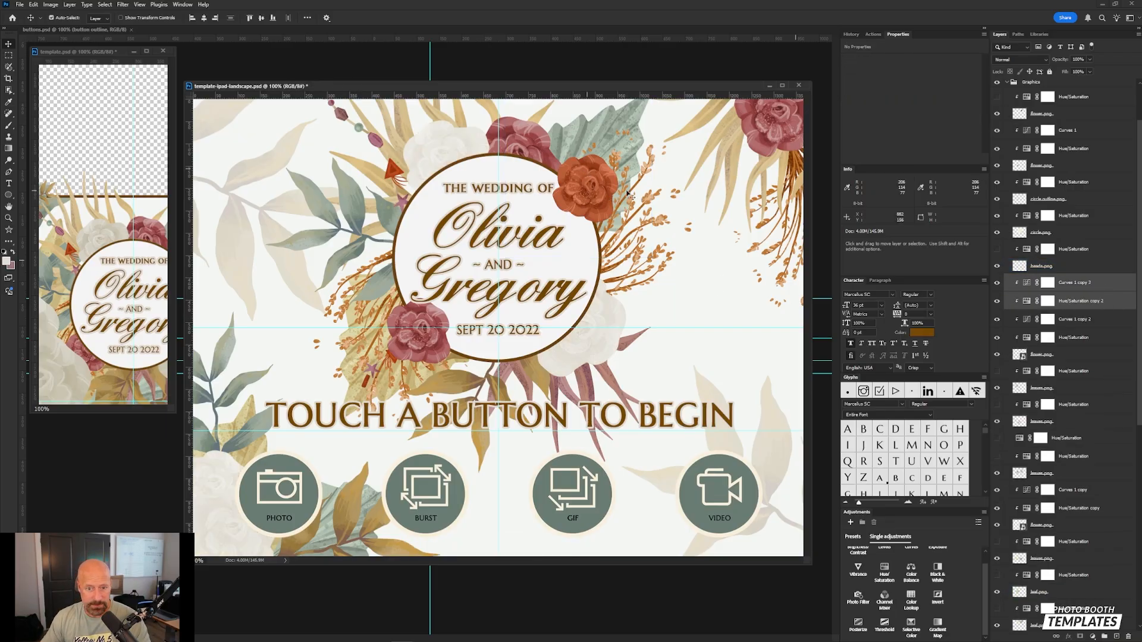
pyautogui.keyDown('ctrl'); pyautogui.click(597, 173); pyautogui.keyUp('ctrl')
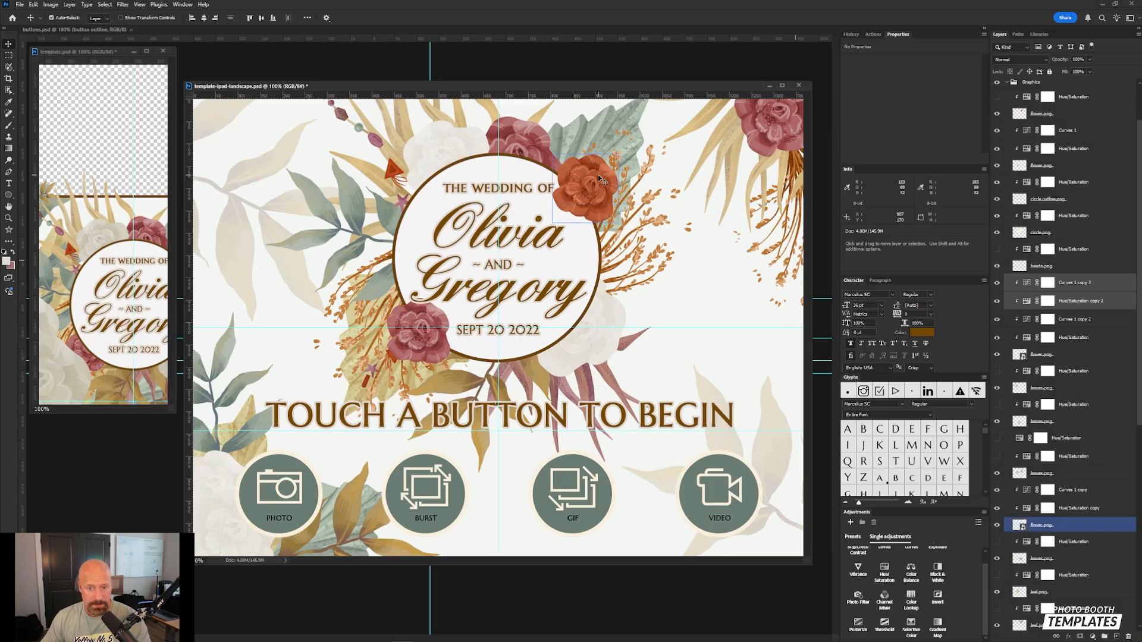
pyautogui.keyDown('ctrl'); pyautogui.click(598, 174); pyautogui.keyUp('ctrl')
pyautogui.click(598, 177)
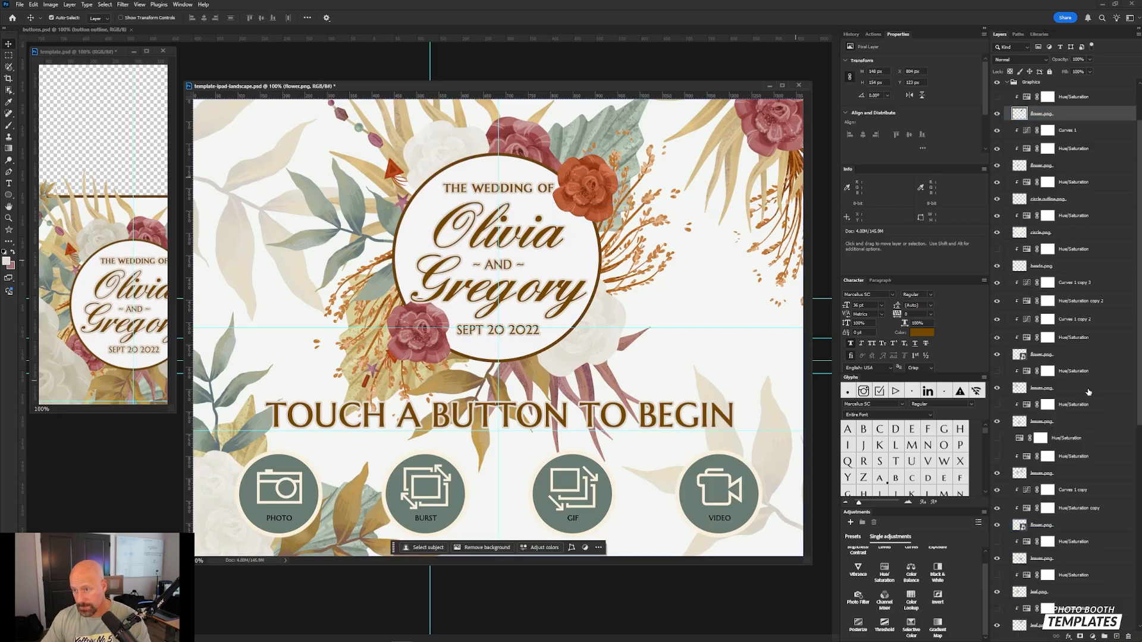
pyautogui.scroll(2, 1064, 313)
pyautogui.click(1081, 333)
pyautogui.keyDown('shift'); pyautogui.click(1082, 346); pyautogui.keyUp('shift')
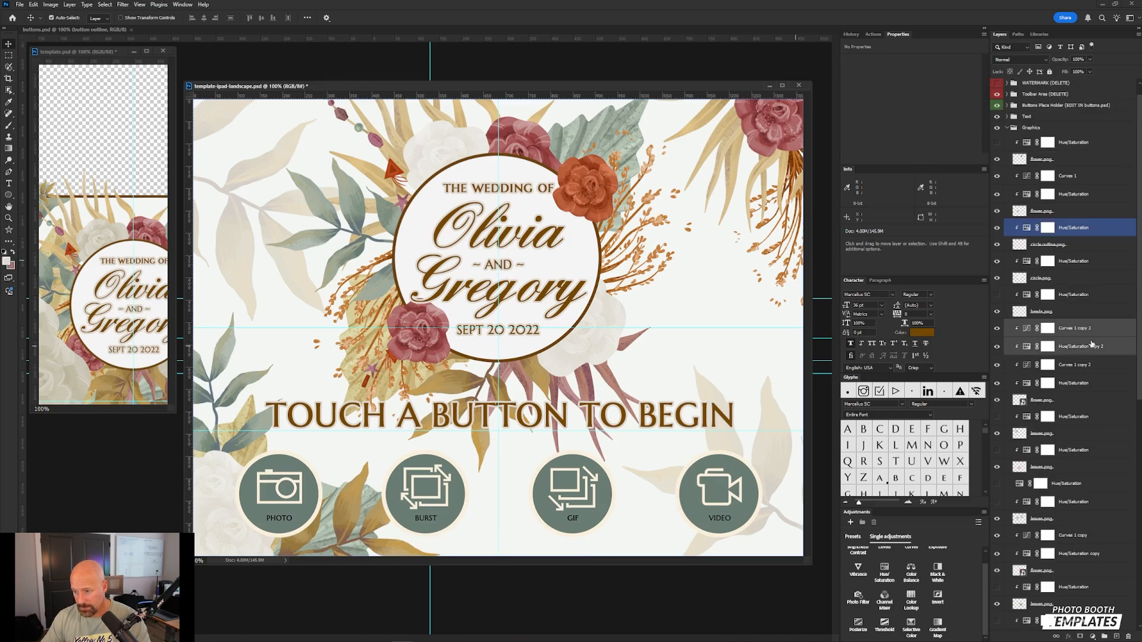
pyautogui.moveTo(1094, 342); pyautogui.dragTo(1064, 145)
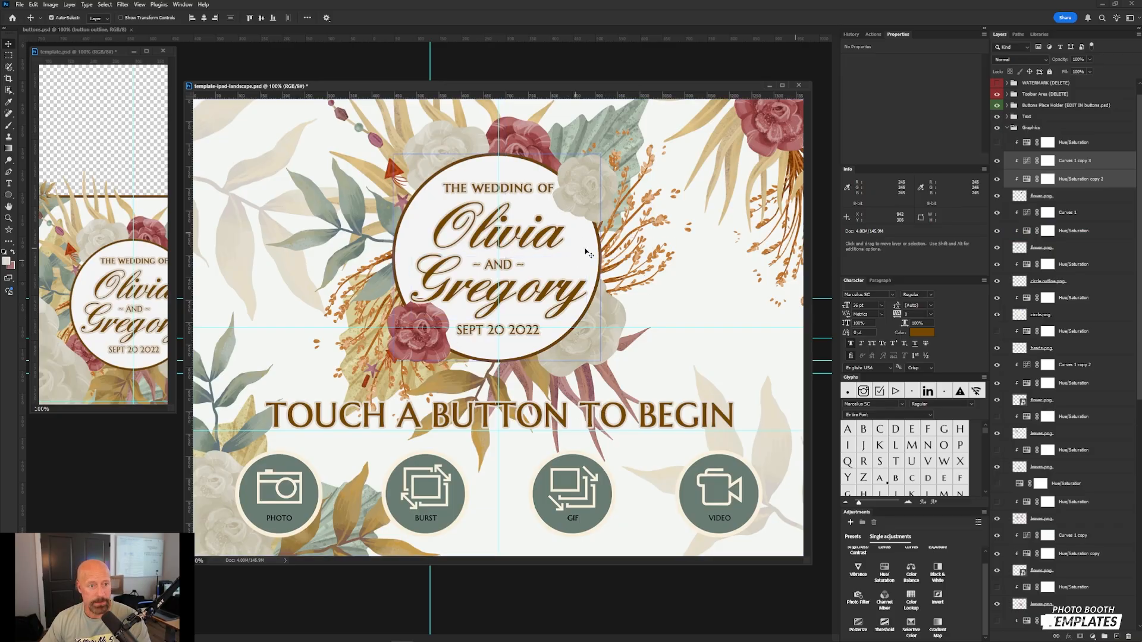
# - Hide the Toolbar Area and Buttons Place Holder groups in the iPad layout
pyautogui.click(671, 323)
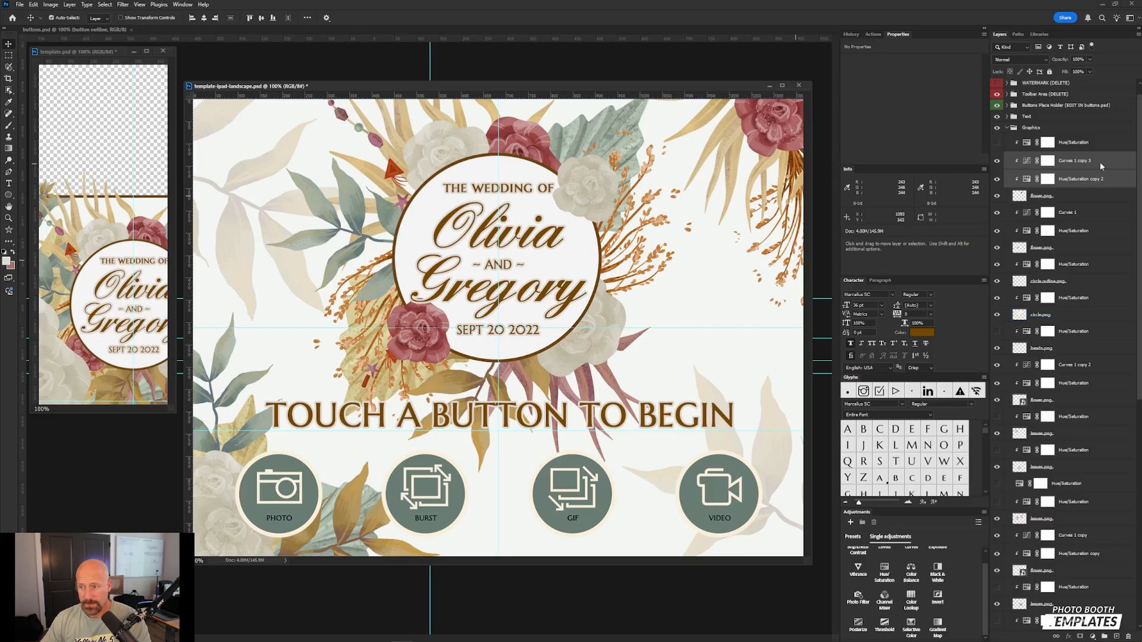
pyautogui.click(1002, 95)
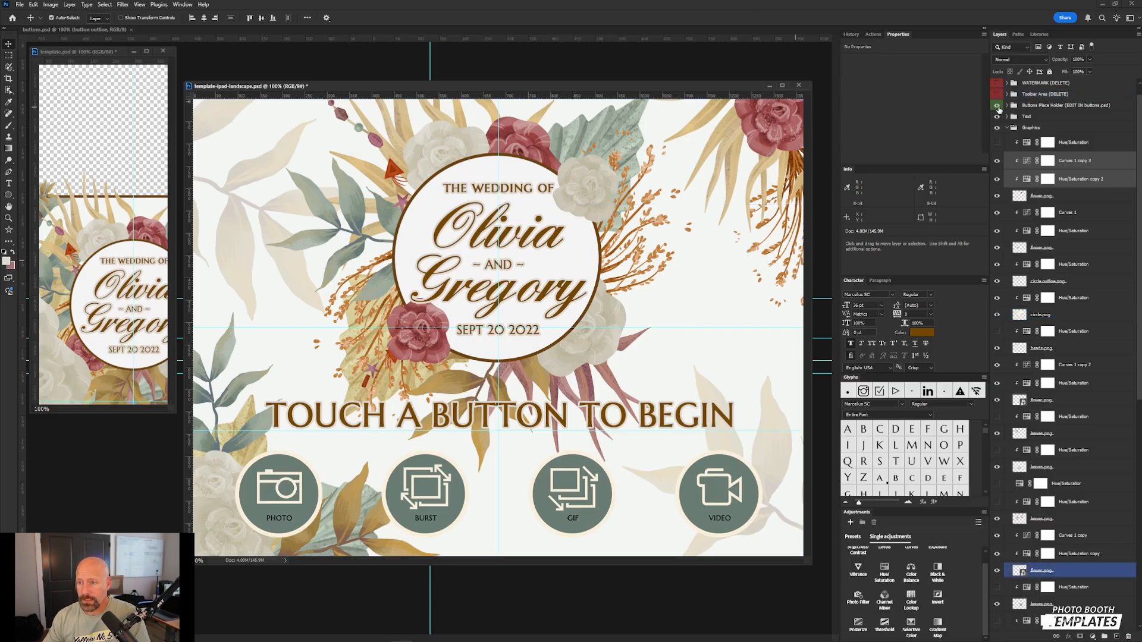
pyautogui.click(999, 107)
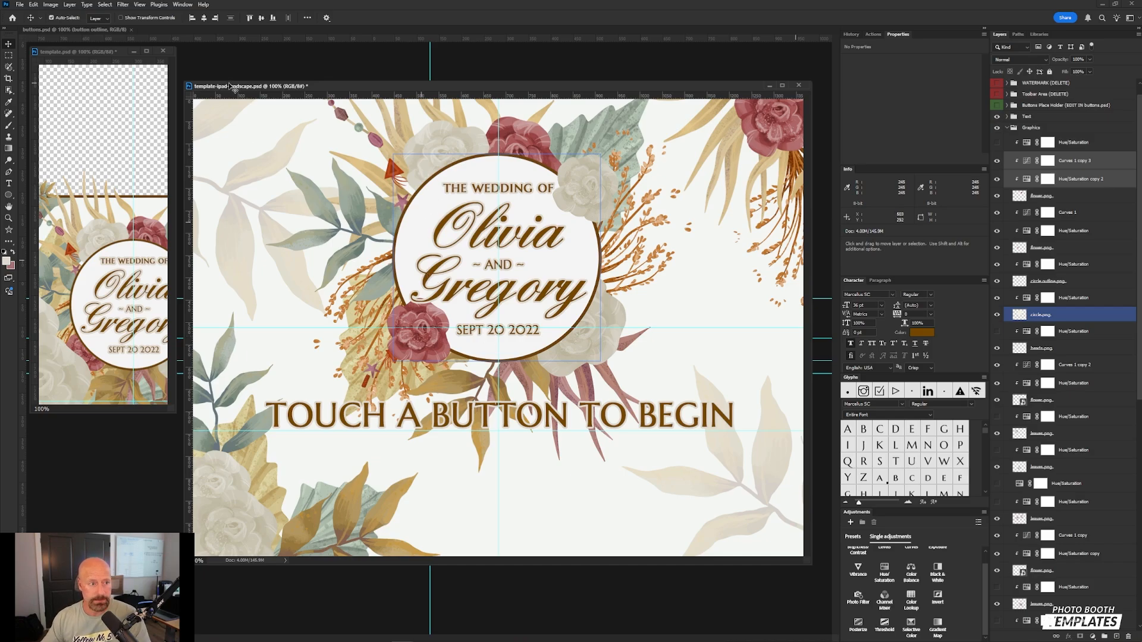
# - Float buttons.psd in its own window above the iPad layout and show the layout's Buttons Place Holder group again
pyautogui.moveTo(89, 30); pyautogui.dragTo(413, 49)
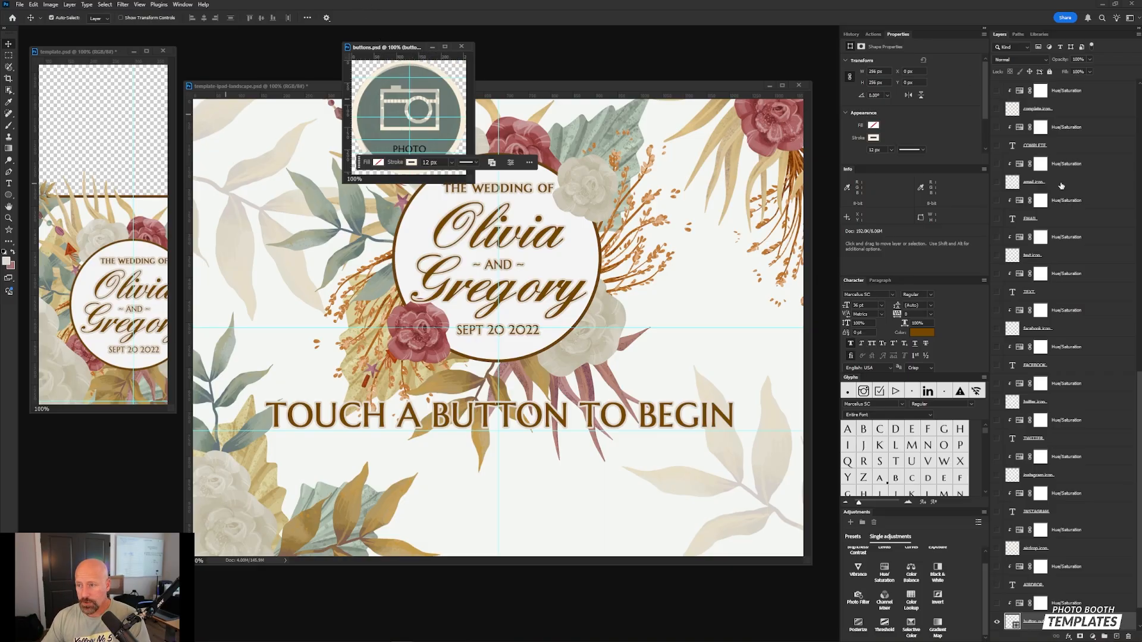
pyautogui.moveTo(1139, 396); pyautogui.dragTo(1140, 397)
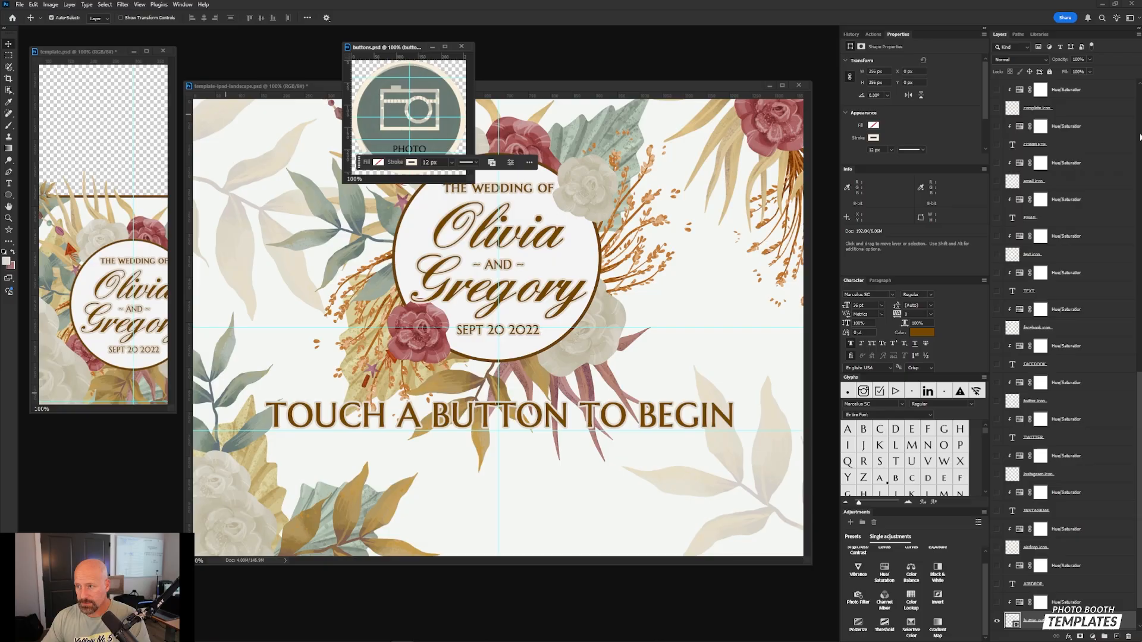
pyautogui.click(1138, 102)
pyautogui.click(1138, 101)
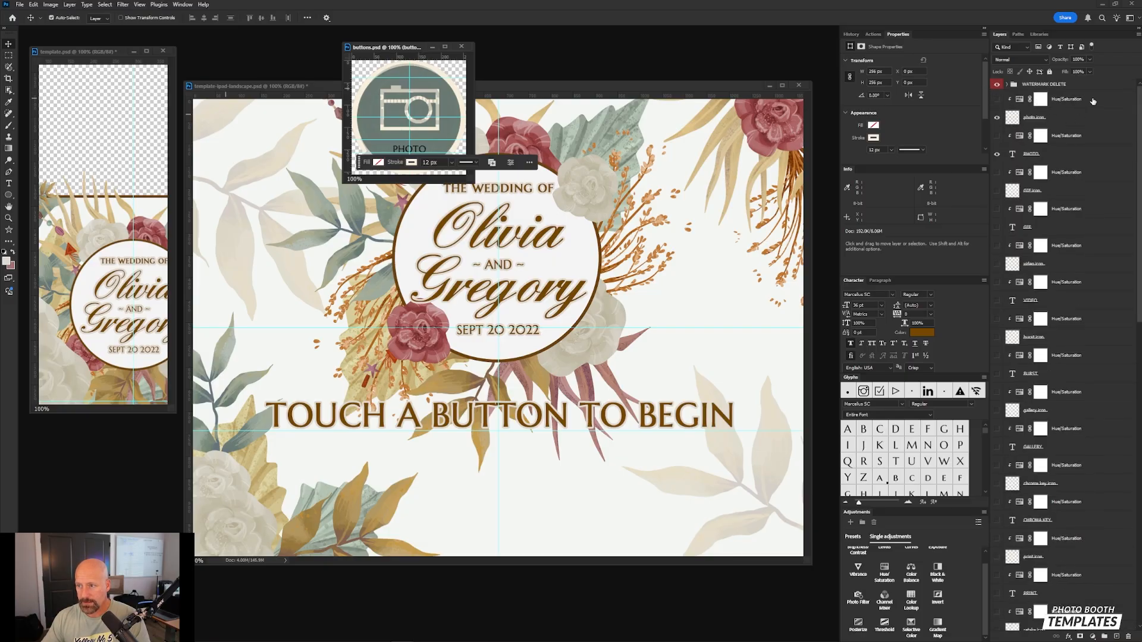
pyautogui.click(724, 88)
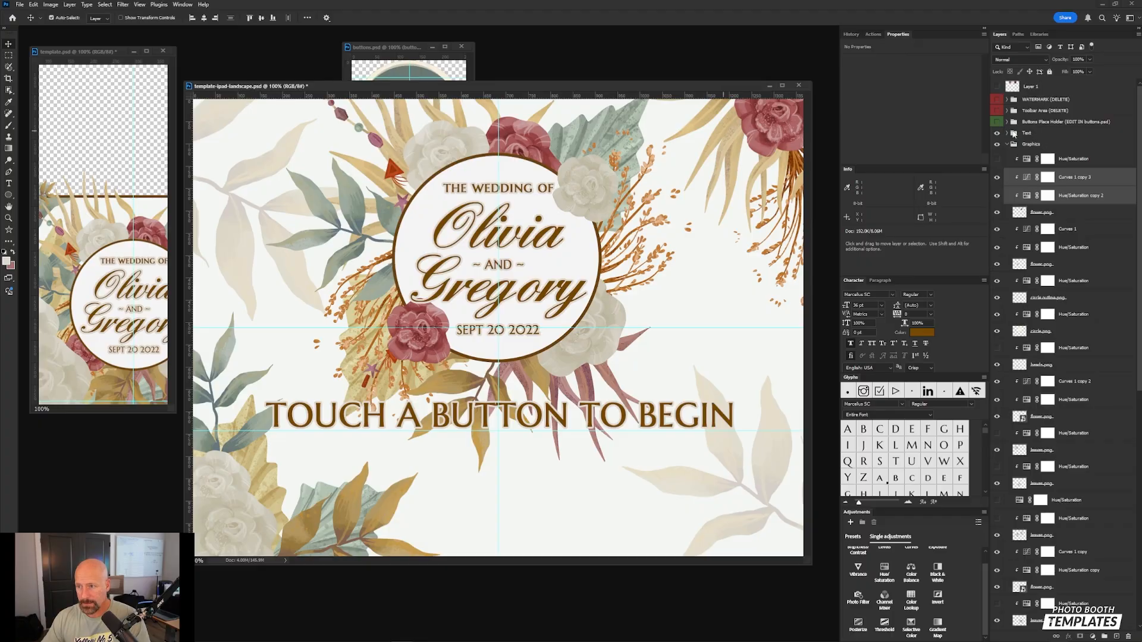
pyautogui.click(998, 122)
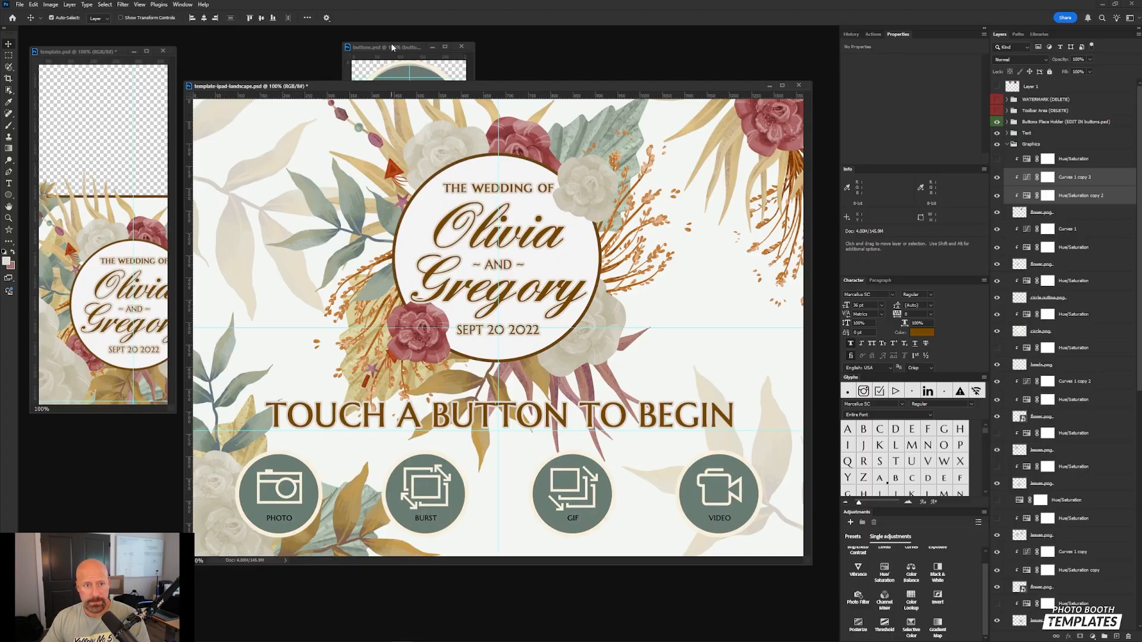
# - Select the green button circle's layer in buttons.psd and switch its visibility off and on to identify it
pyautogui.click(406, 61)
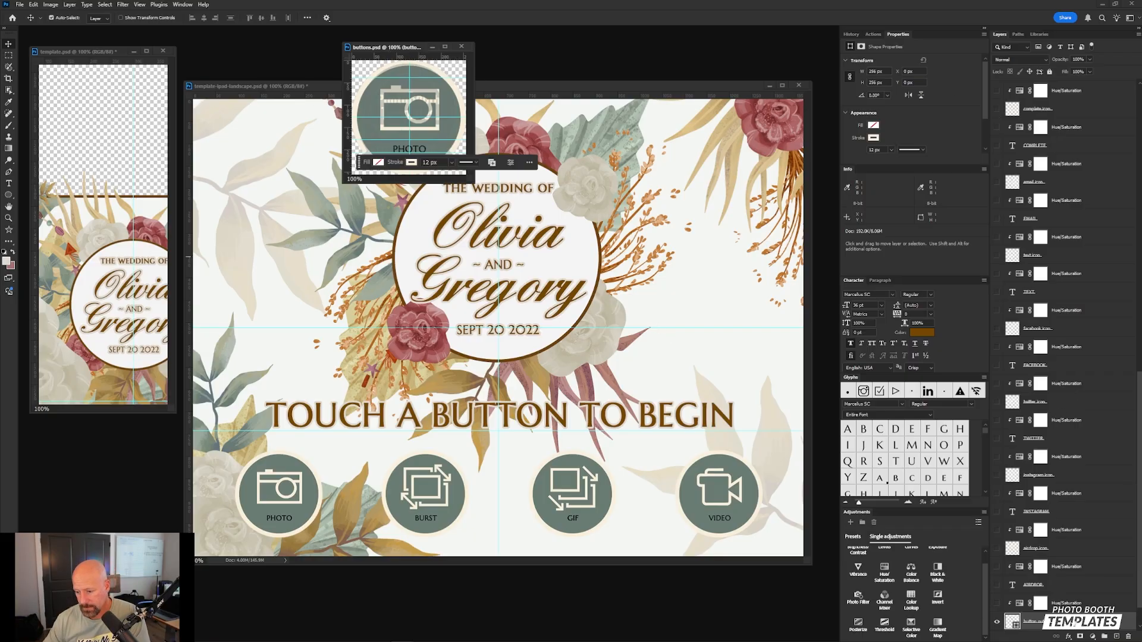
pyautogui.scroll(-1, 997, 623)
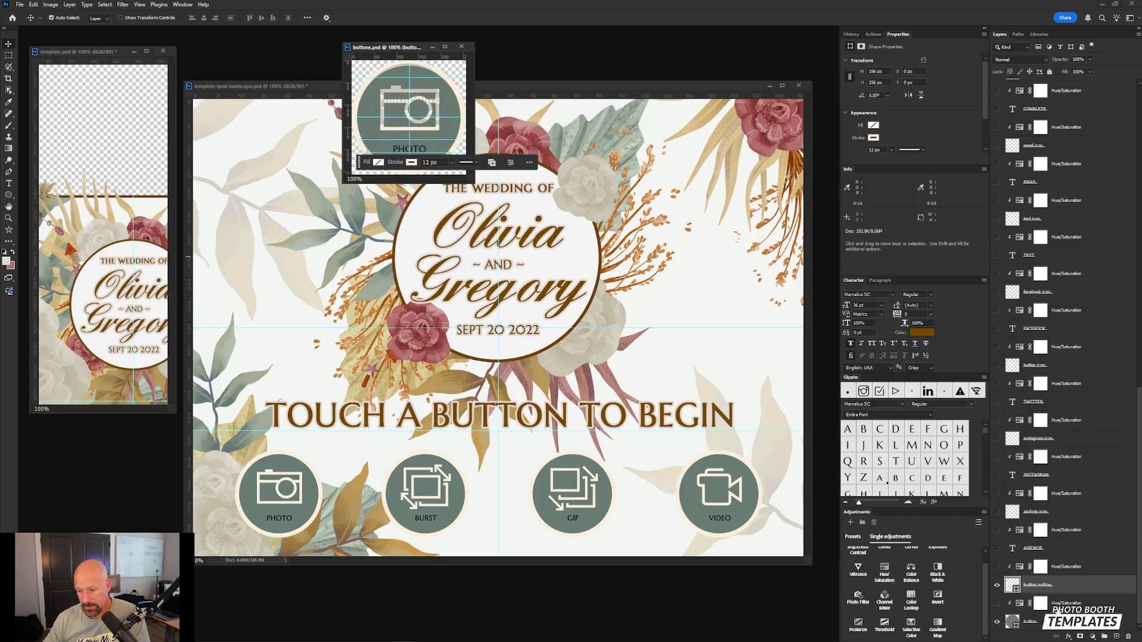
pyautogui.click(1014, 629)
pyautogui.click(998, 622)
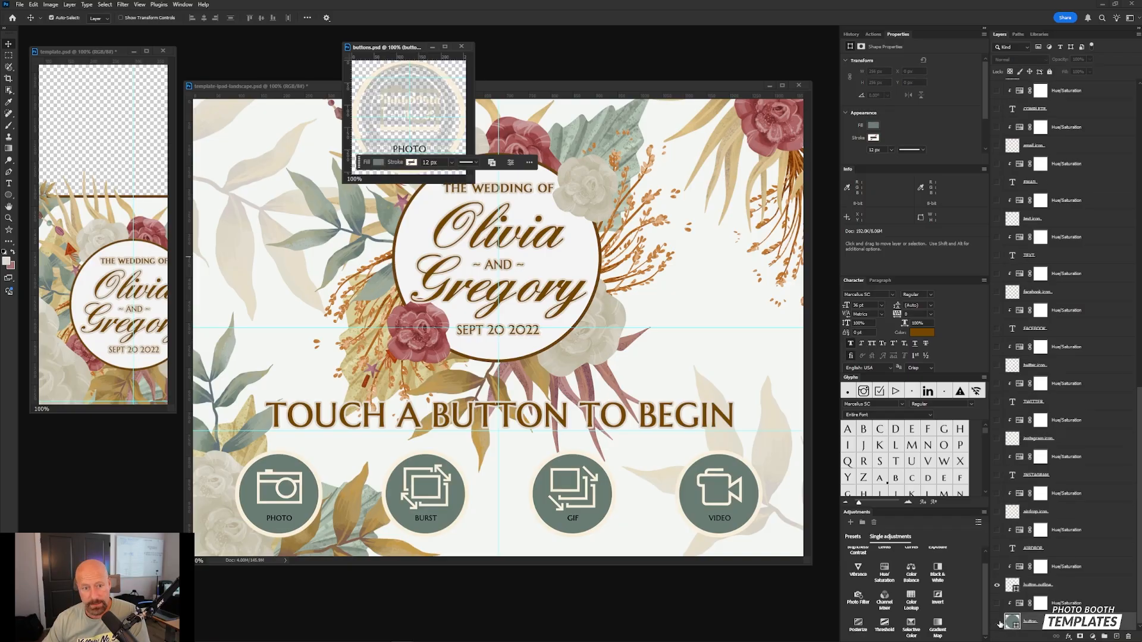
pyautogui.click(998, 622)
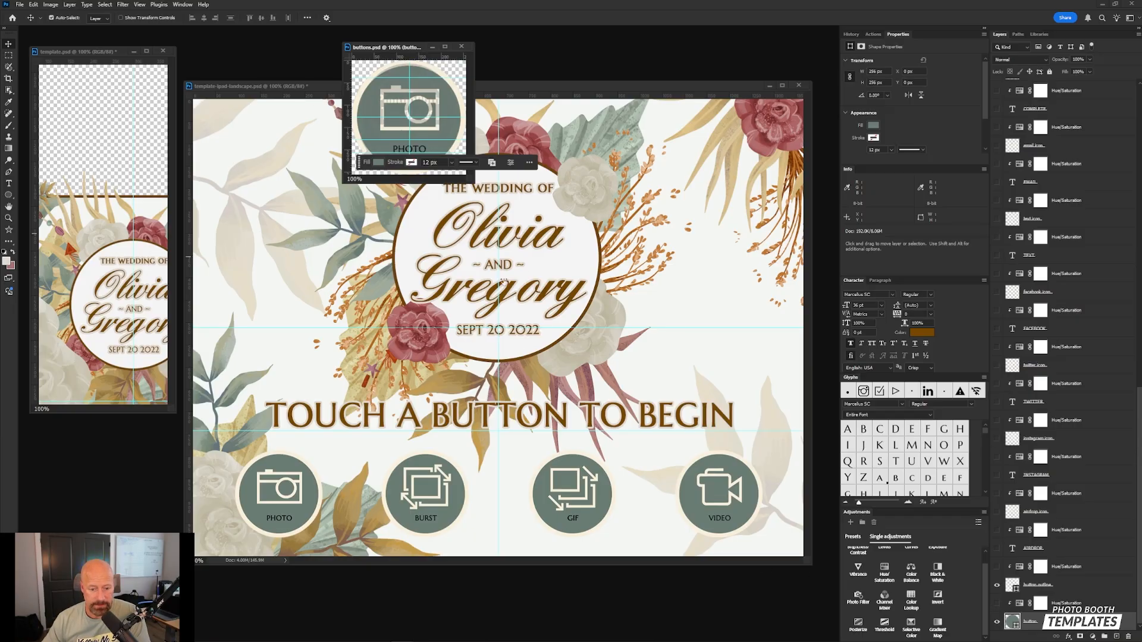
# - Check the upper-right flower's Curves 1 copy 3 and Hue/Saturation copy 2 adjustments in the iPad layout by switching their visibility off and on
pyautogui.click(477, 363)
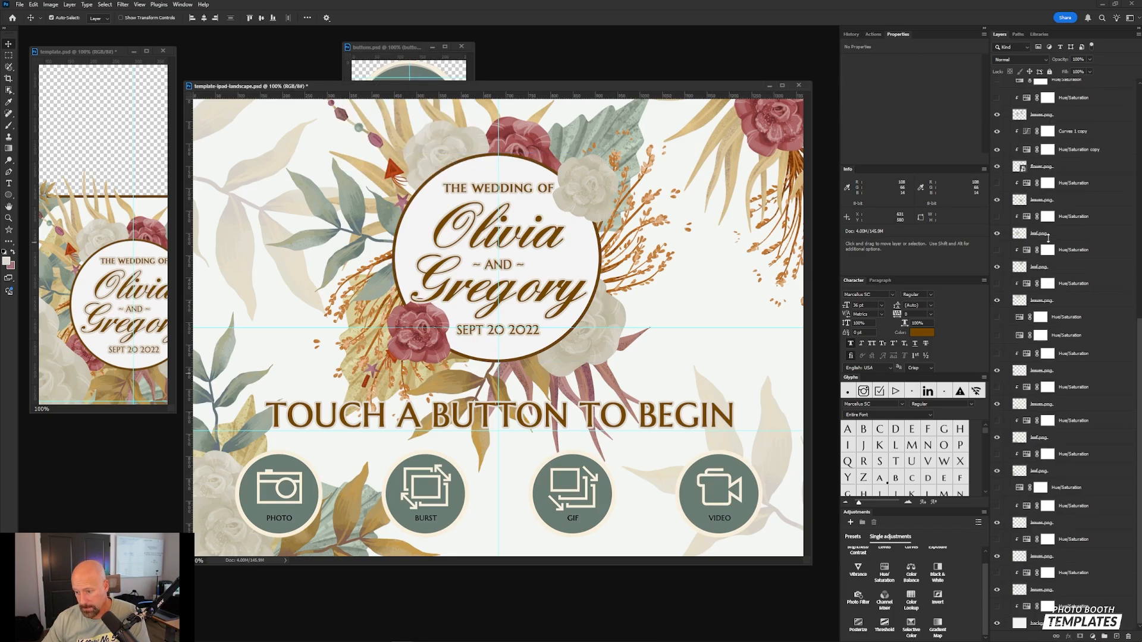
pyautogui.scroll(10, 1086, 397)
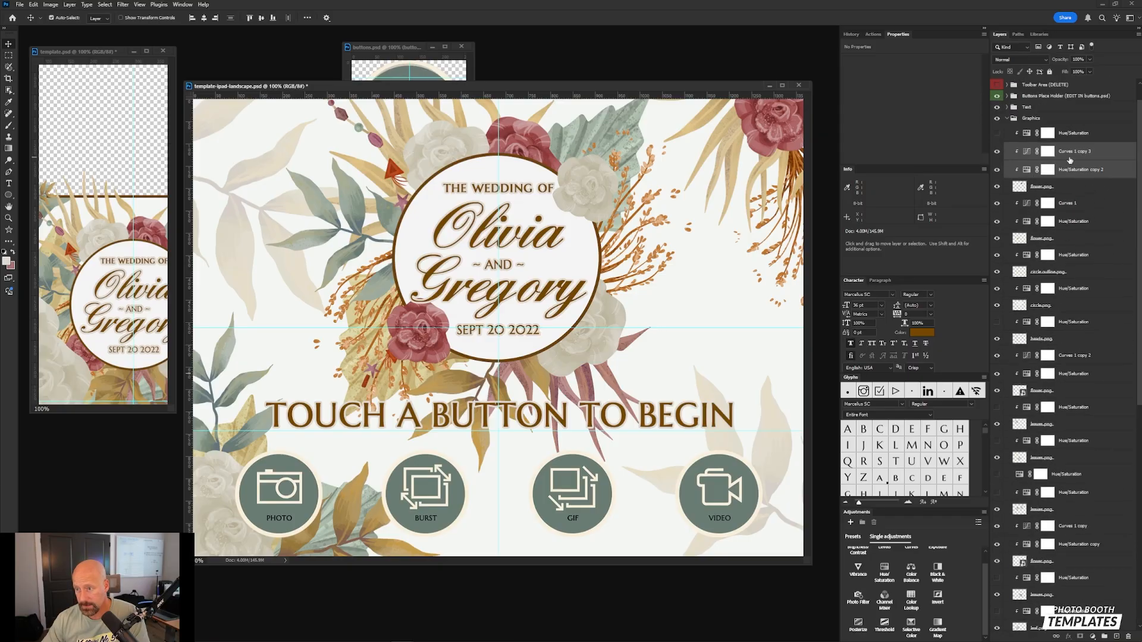
pyautogui.click(996, 152)
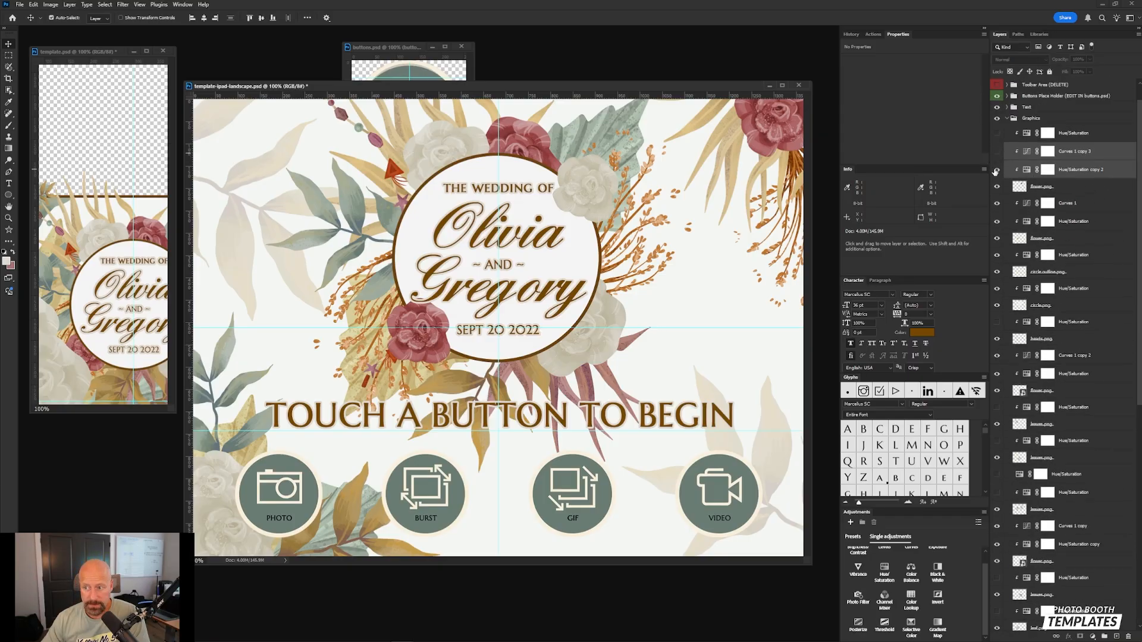
pyautogui.click(997, 170)
pyautogui.click(997, 170)
pyautogui.click(997, 152)
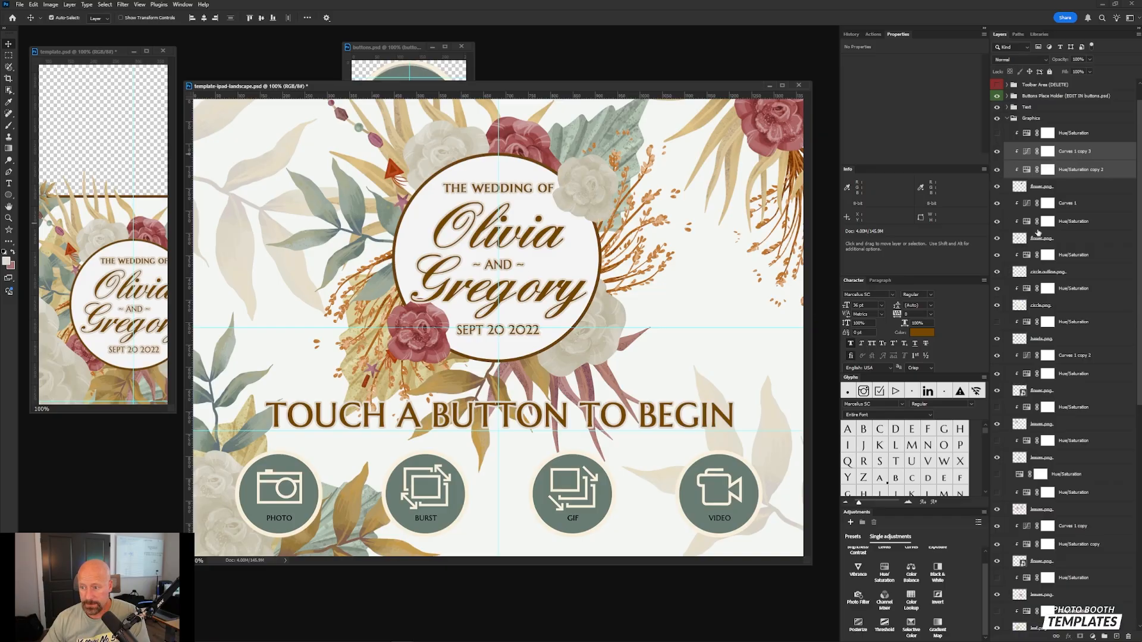
# - Copy the circle outline's Hue/Saturation adjustment from the iPad layout onto the button circle in buttons.psd
pyautogui.scroll(-2, 1047, 308)
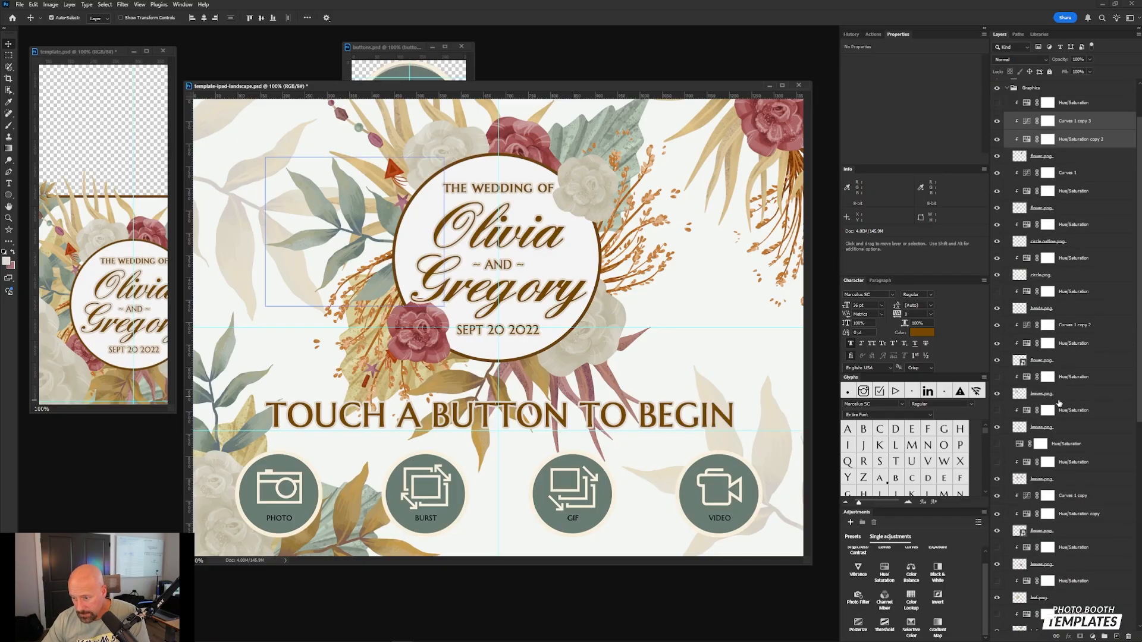
pyautogui.click(1058, 402)
pyautogui.scroll(-1, 1073, 478)
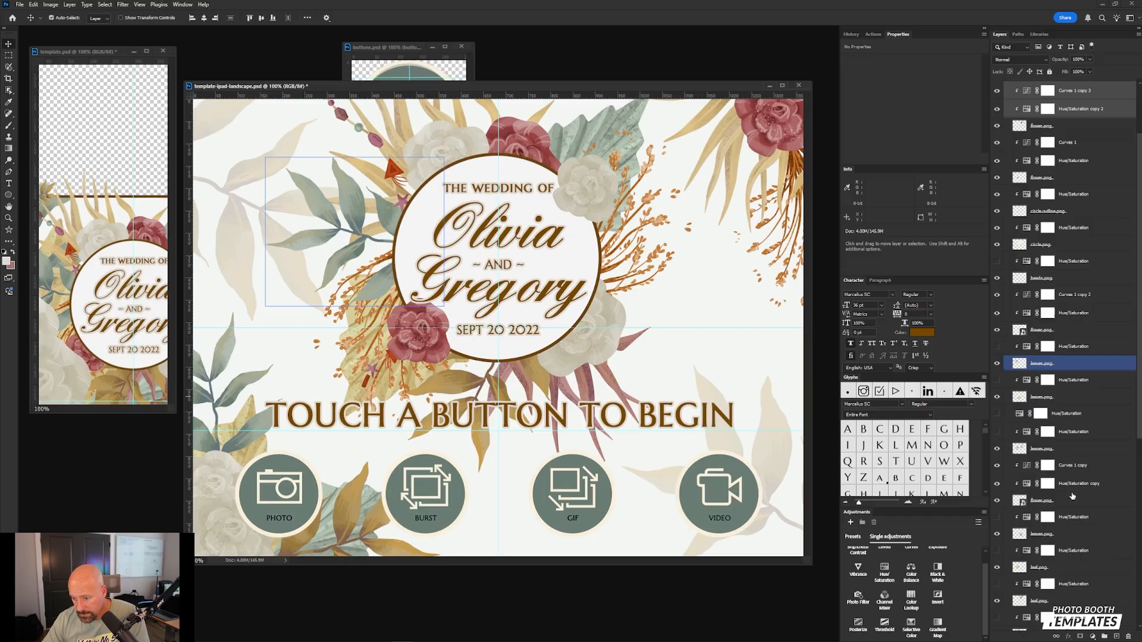
pyautogui.scroll(-2, 1072, 513)
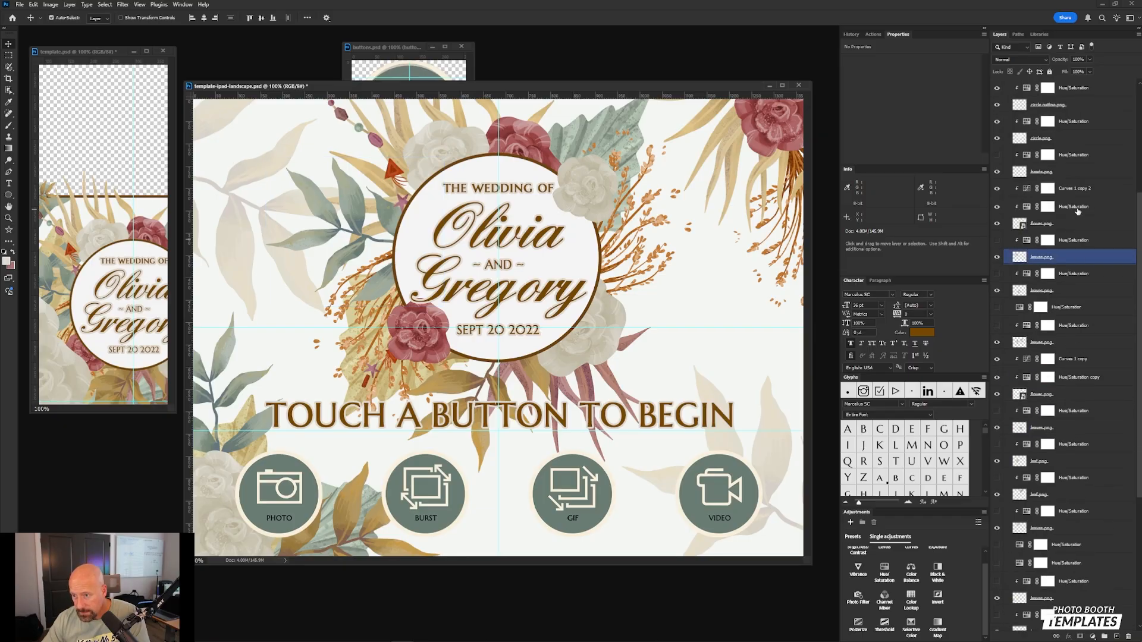
pyautogui.click(1012, 123)
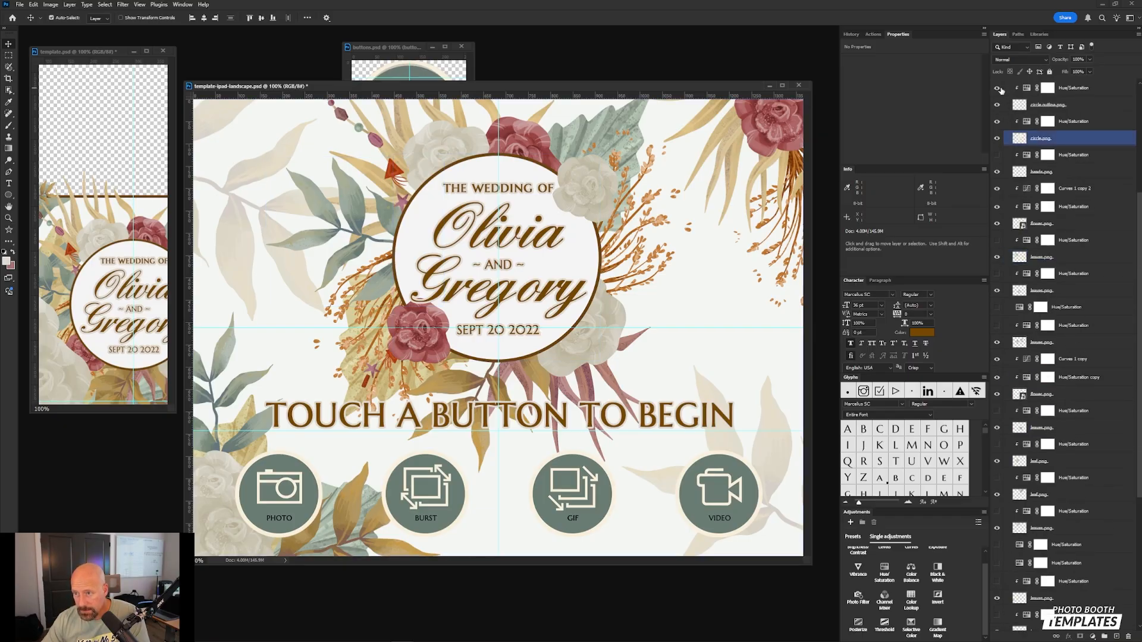
pyautogui.click(1019, 91)
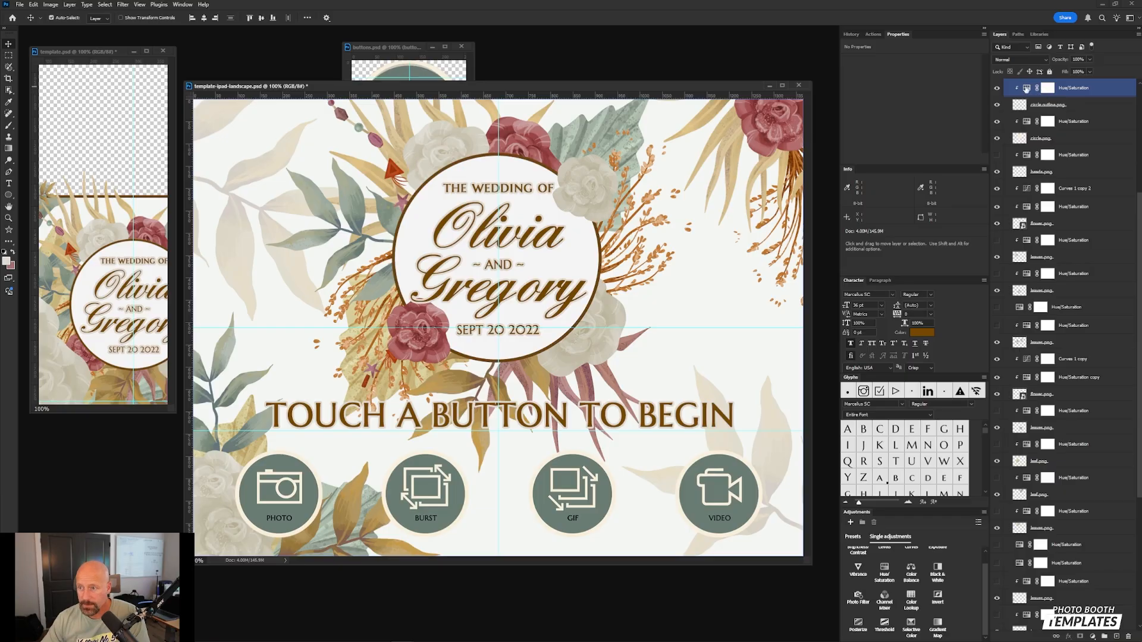
pyautogui.scroll(1, 1029, 107)
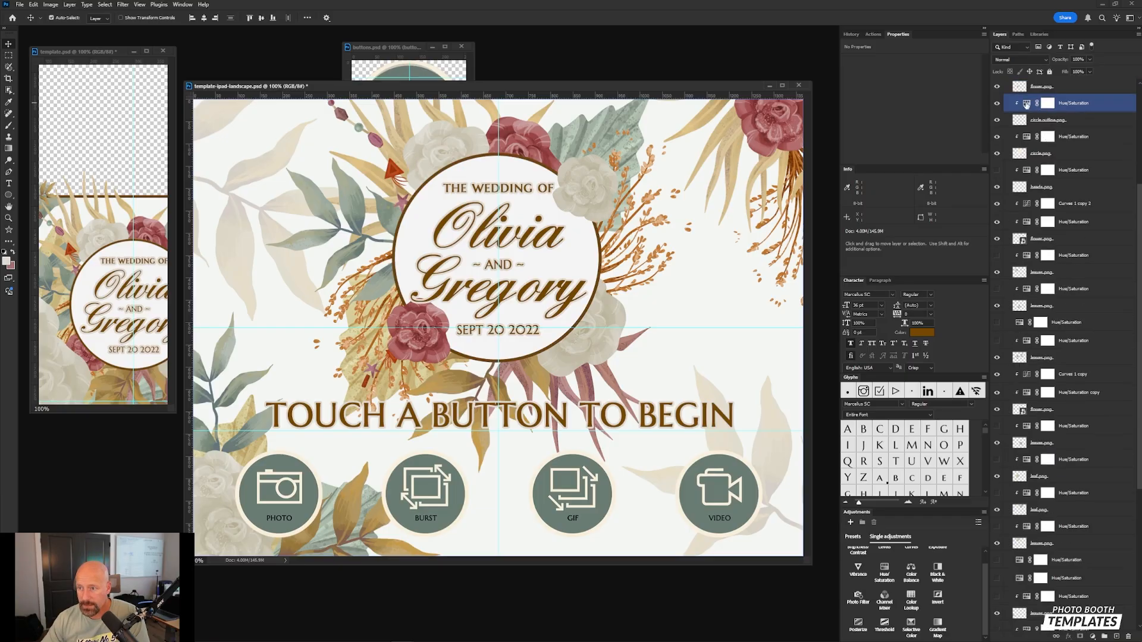
pyautogui.click(420, 59)
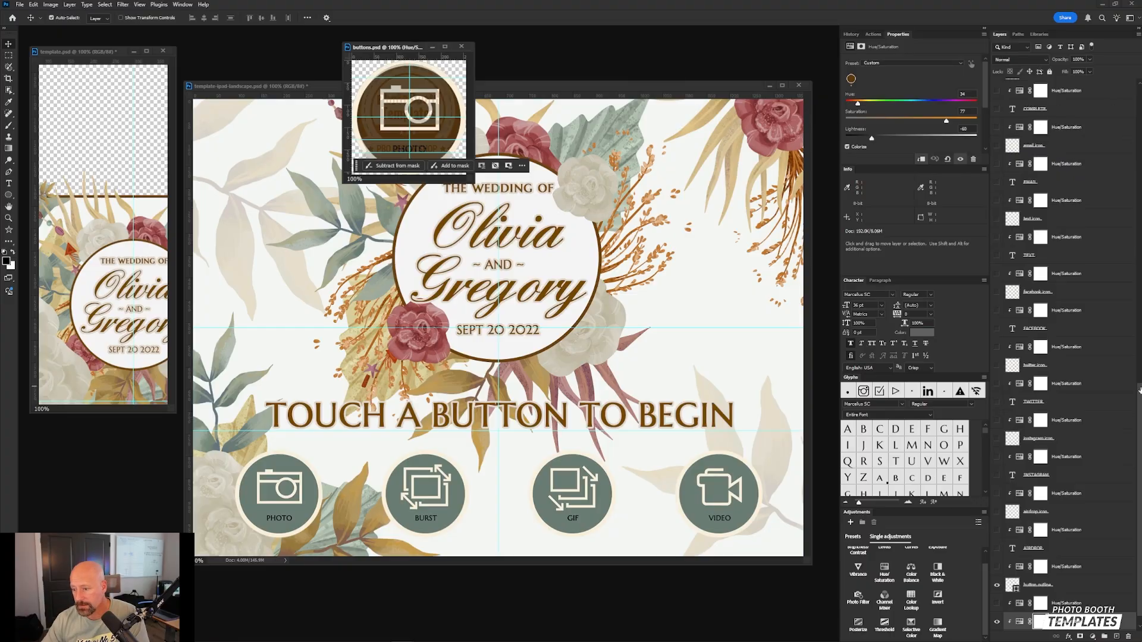
# - Hide the WATERMARK DELETE group in buttons.psd and return to the button circle's adjustment layer
pyautogui.moveTo(1139, 389); pyautogui.dragTo(1096, 86)
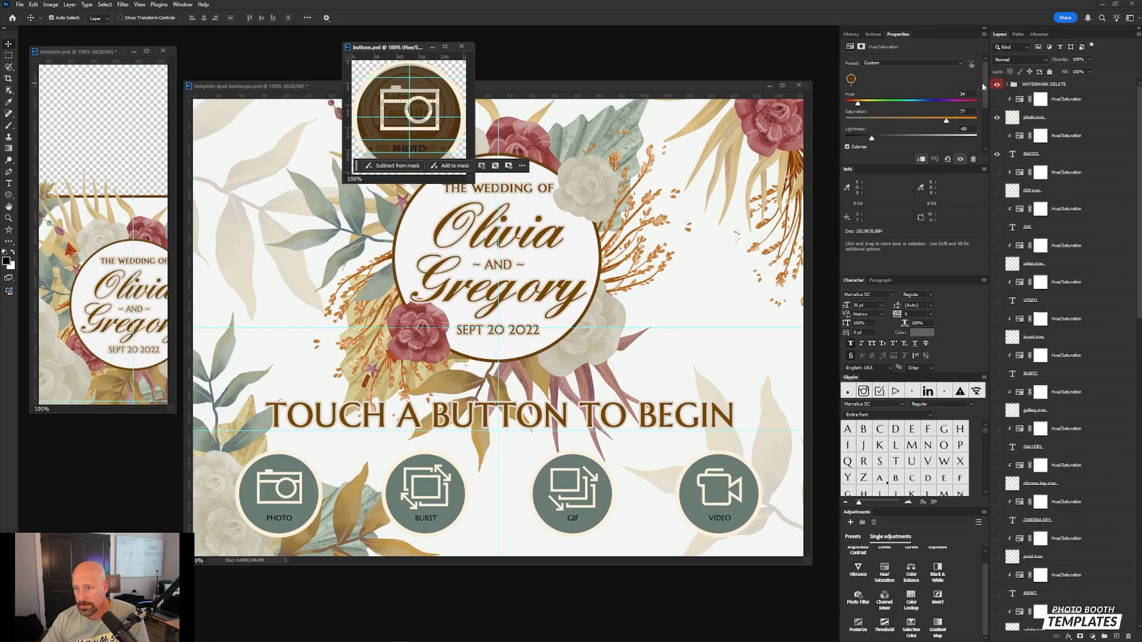
pyautogui.click(997, 85)
pyautogui.click(1047, 84)
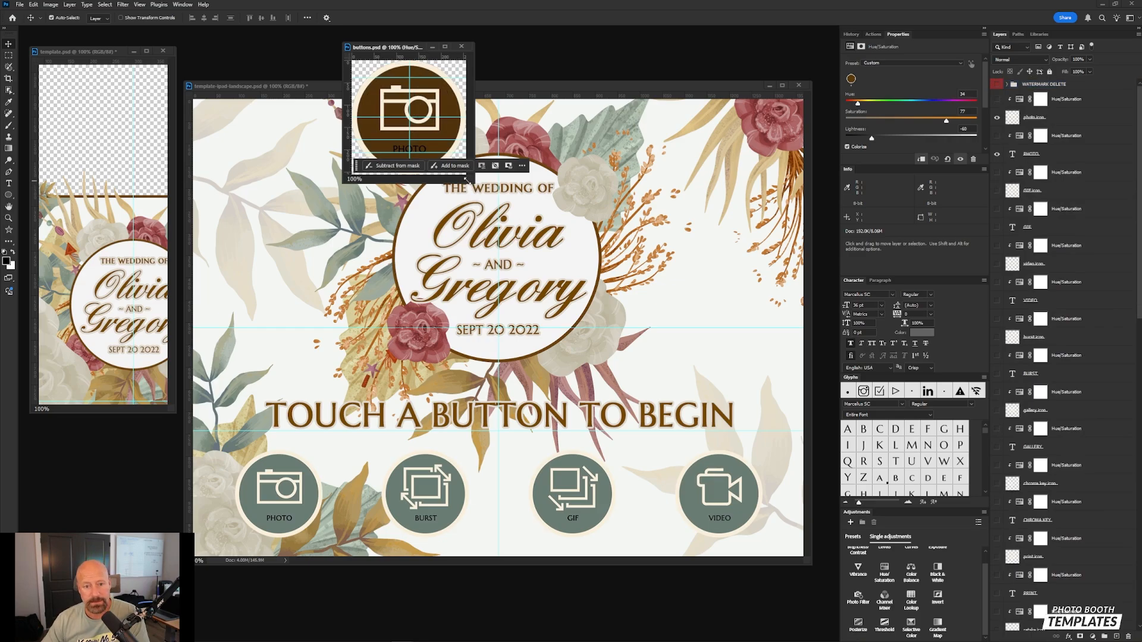
pyautogui.click(473, 182)
pyautogui.click(429, 51)
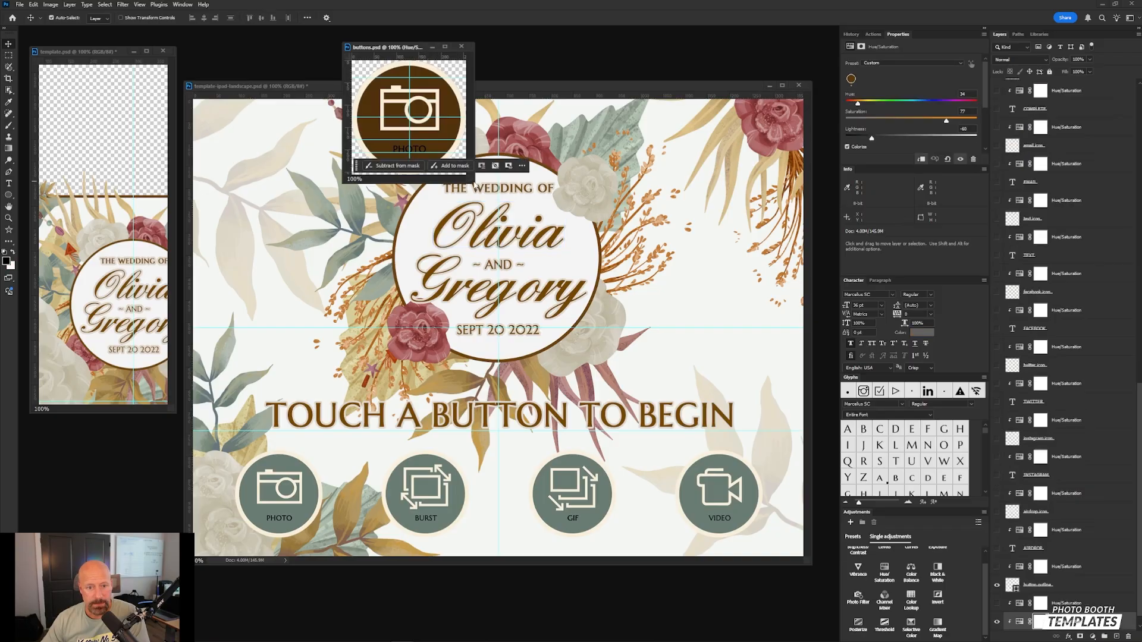
# - Enlarge buttons.psd to 200% and resize its window so the whole photo button fits inside
pyautogui.hotkey('ctrl', '+')
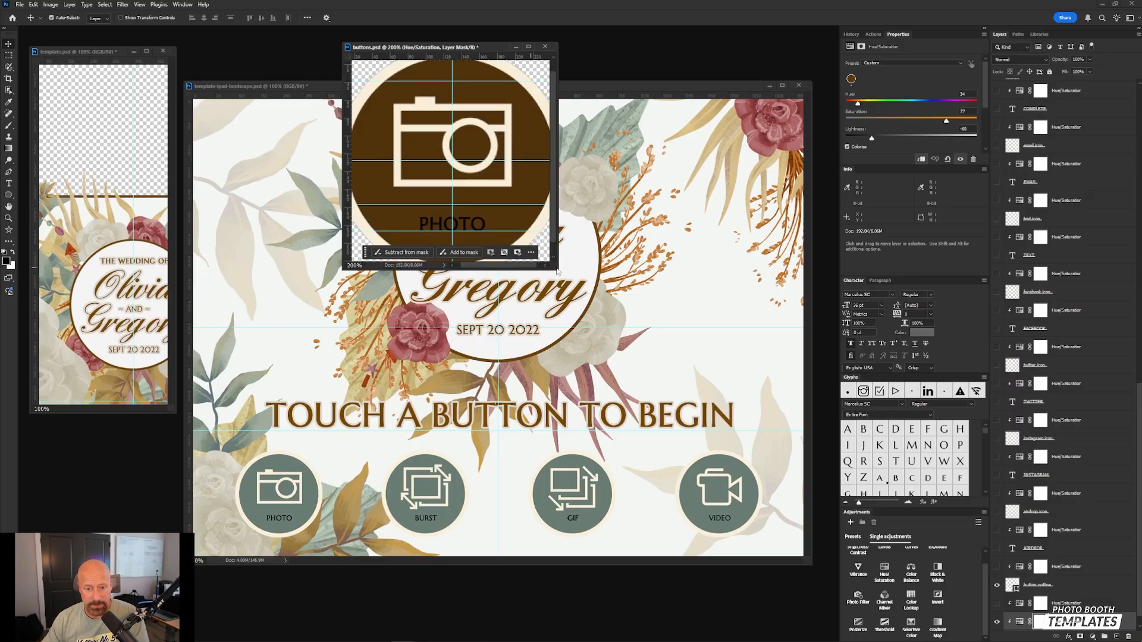
pyautogui.click(568, 278)
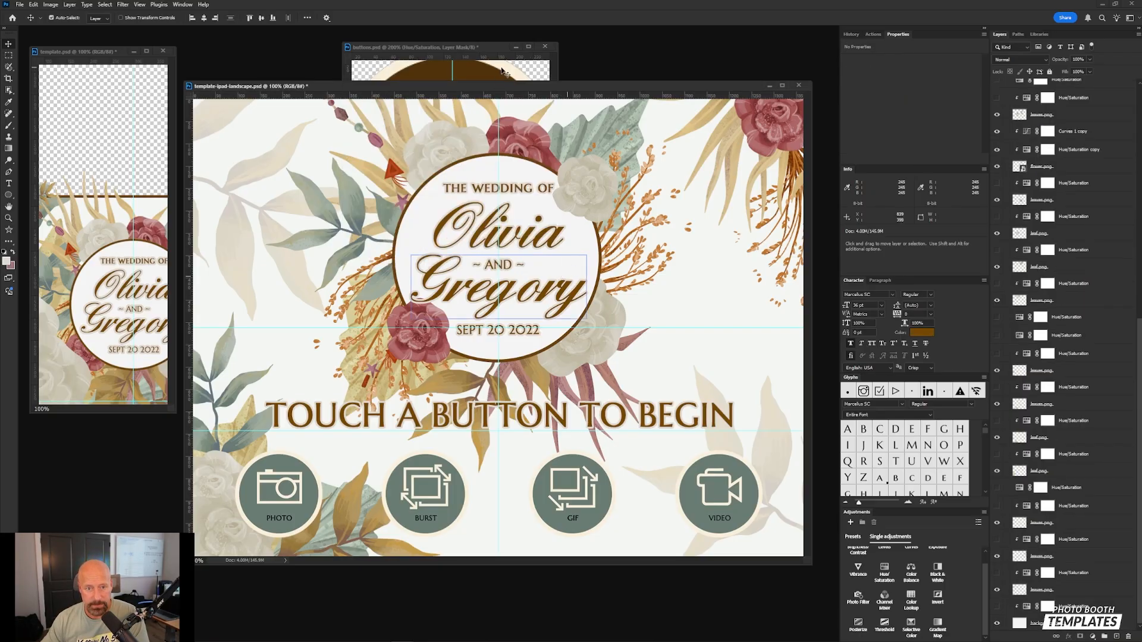
pyautogui.click(488, 49)
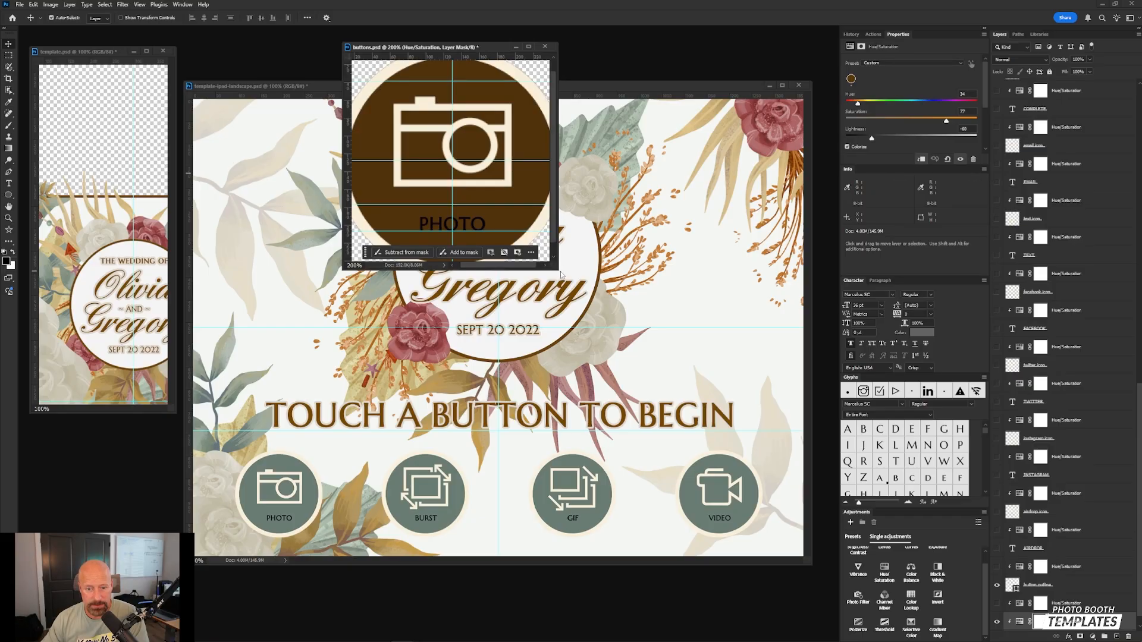
pyautogui.moveTo(557, 271); pyautogui.dragTo(611, 317)
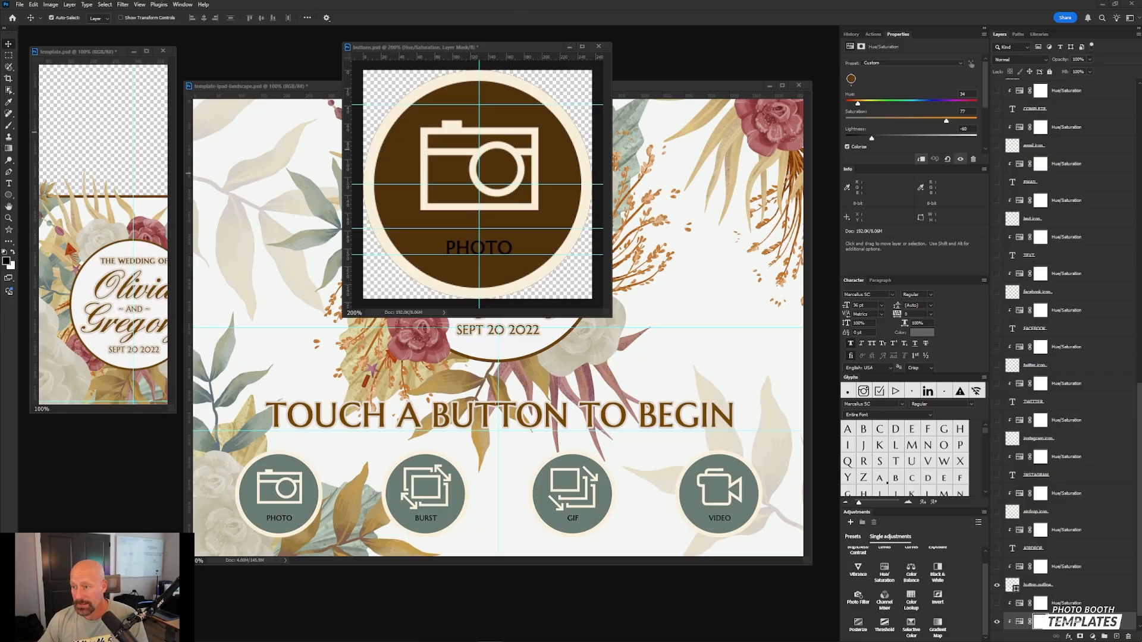
# - Paste the copied layer style onto the photo icon layer in buttons.psd
pyautogui.click(1140, 115)
pyautogui.click(1140, 113)
pyautogui.click(1140, 107)
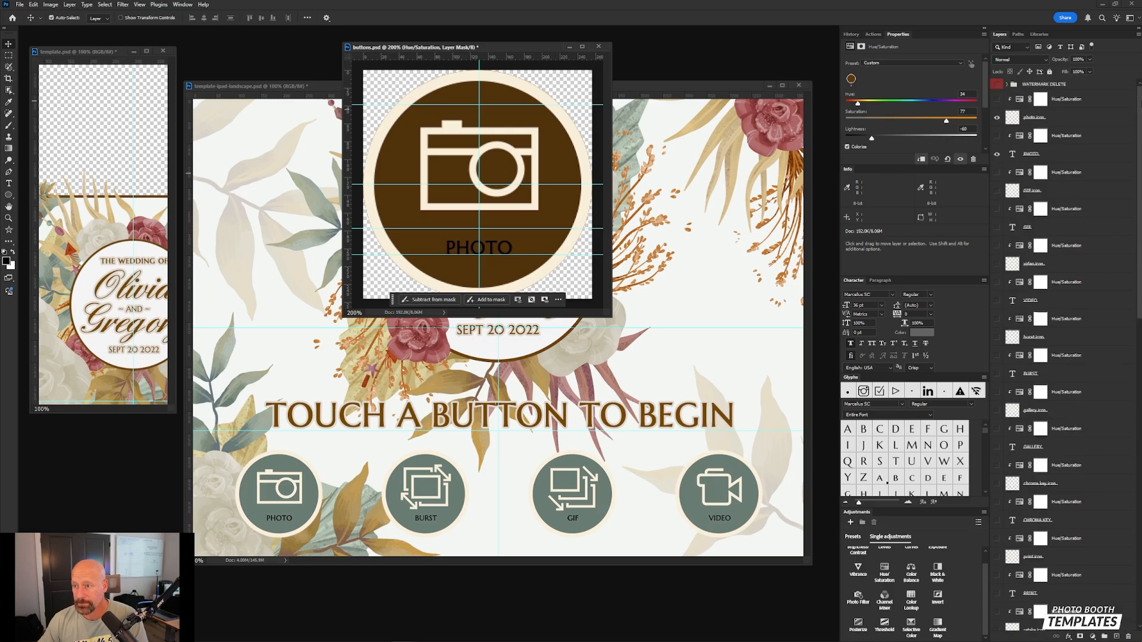
pyautogui.click(1009, 122)
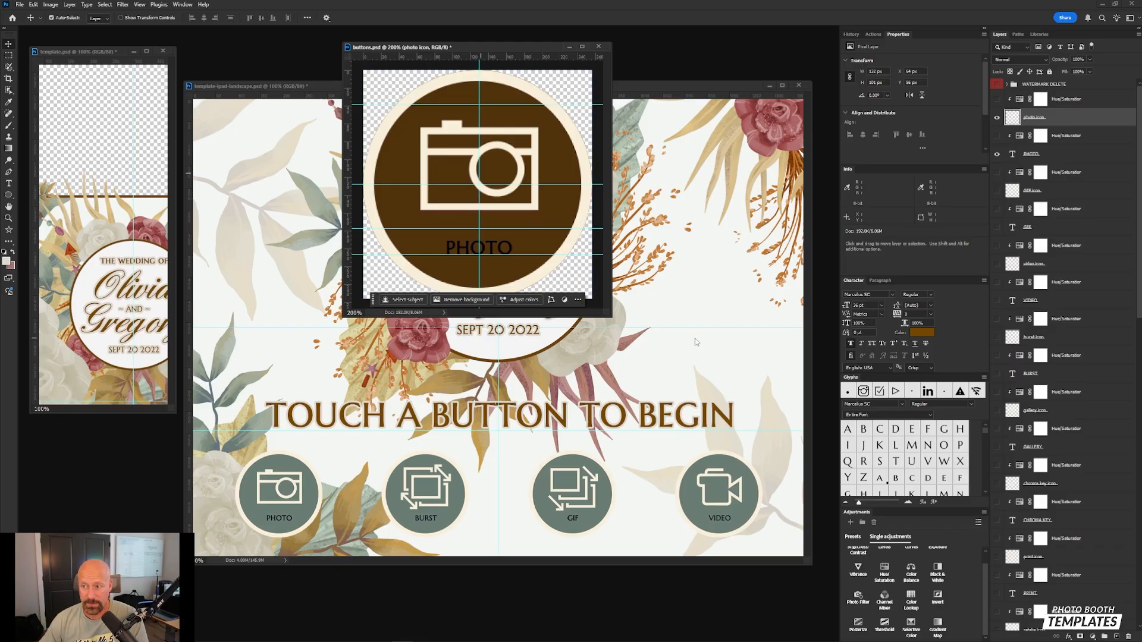
pyautogui.click(515, 341)
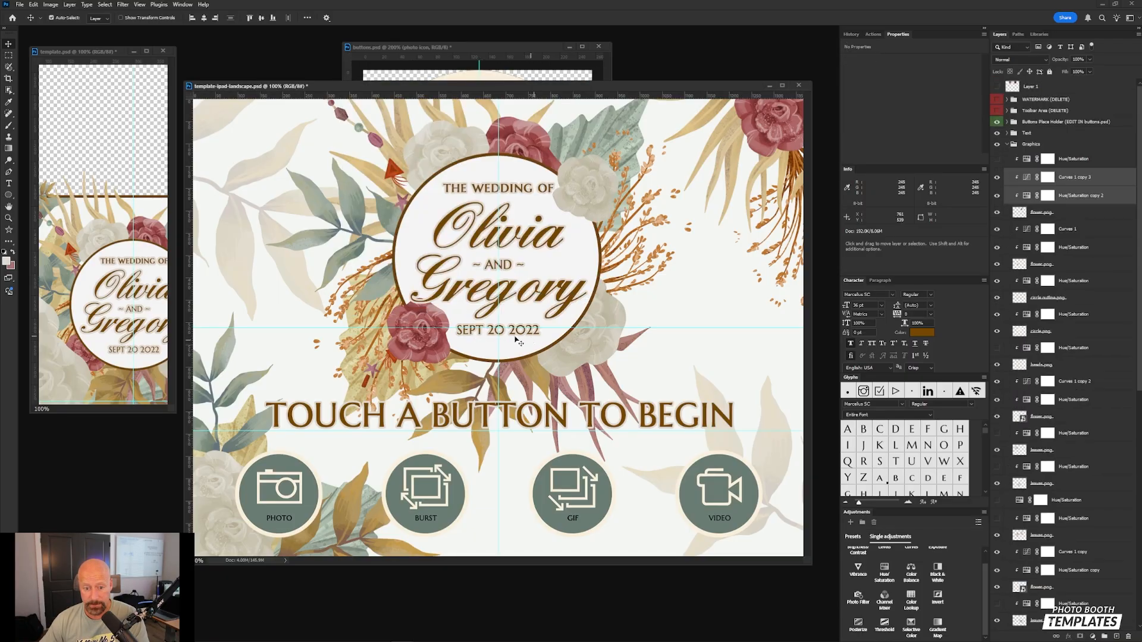
pyautogui.click(479, 49)
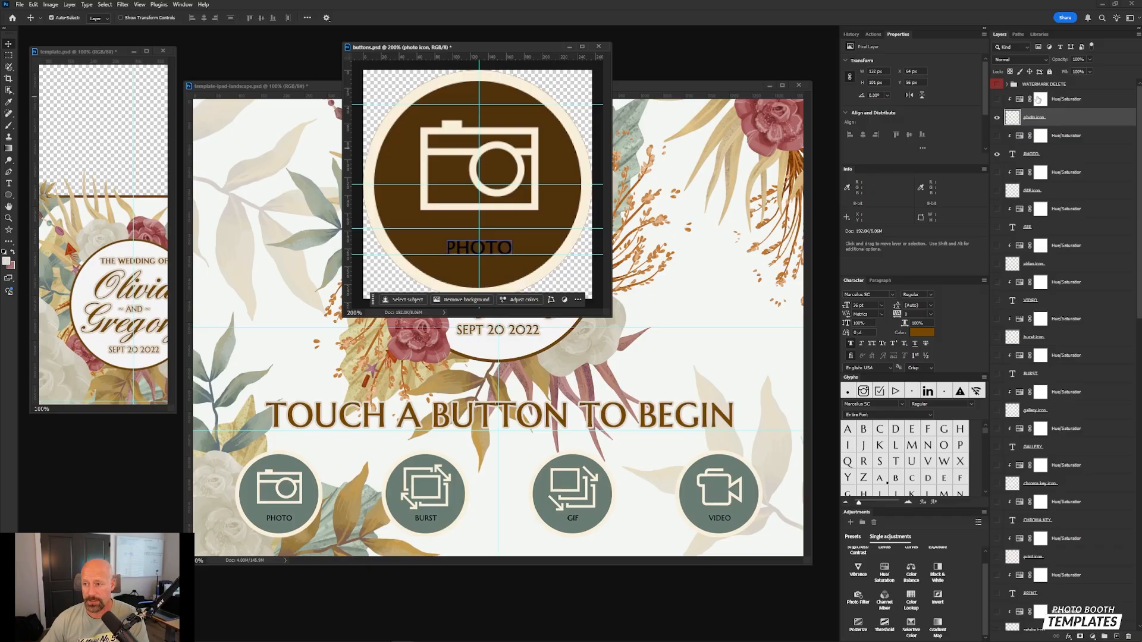
pyautogui.rightClick(1069, 122)
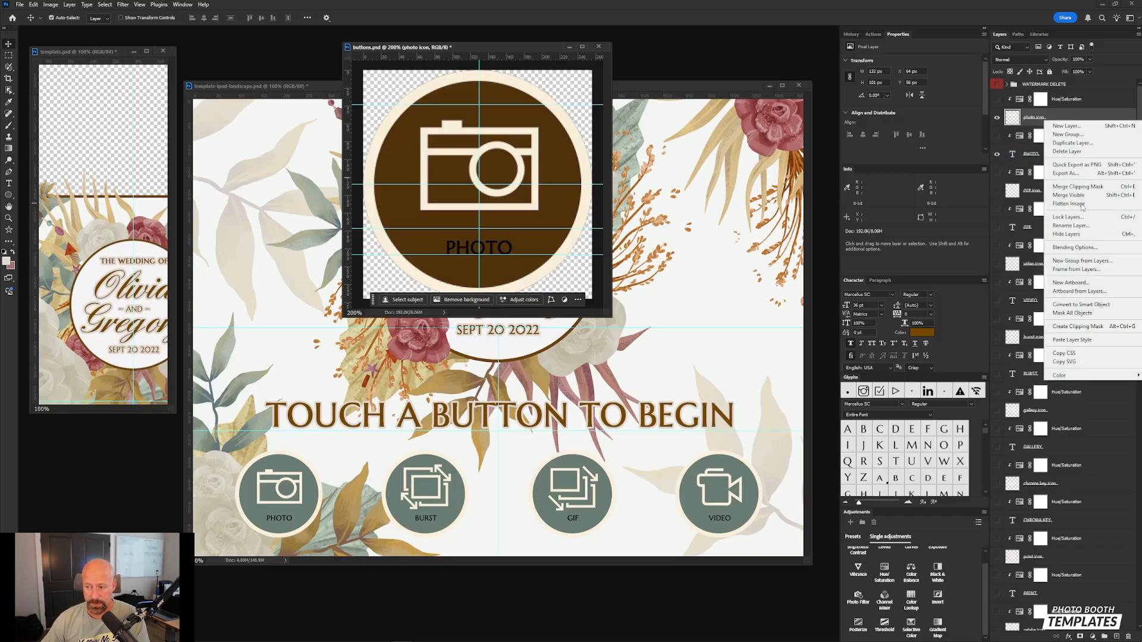
pyautogui.click(1080, 342)
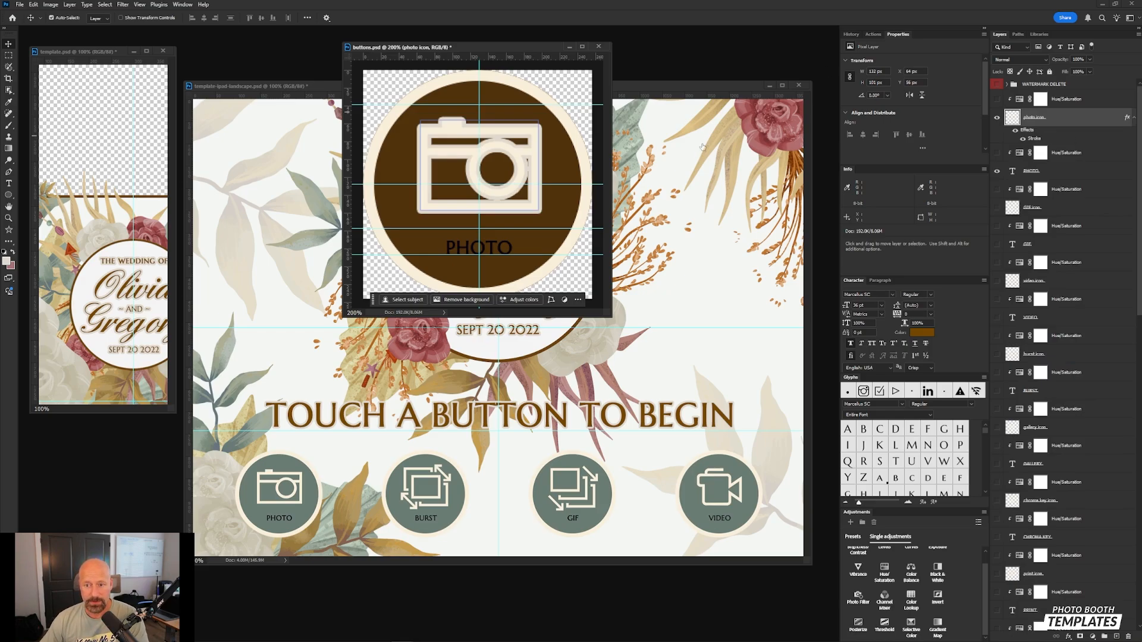
# - Replace the photo icon's stroke effect with a Color Overlay in the stroke's beige colour
pyautogui.doubleClick(1035, 139)
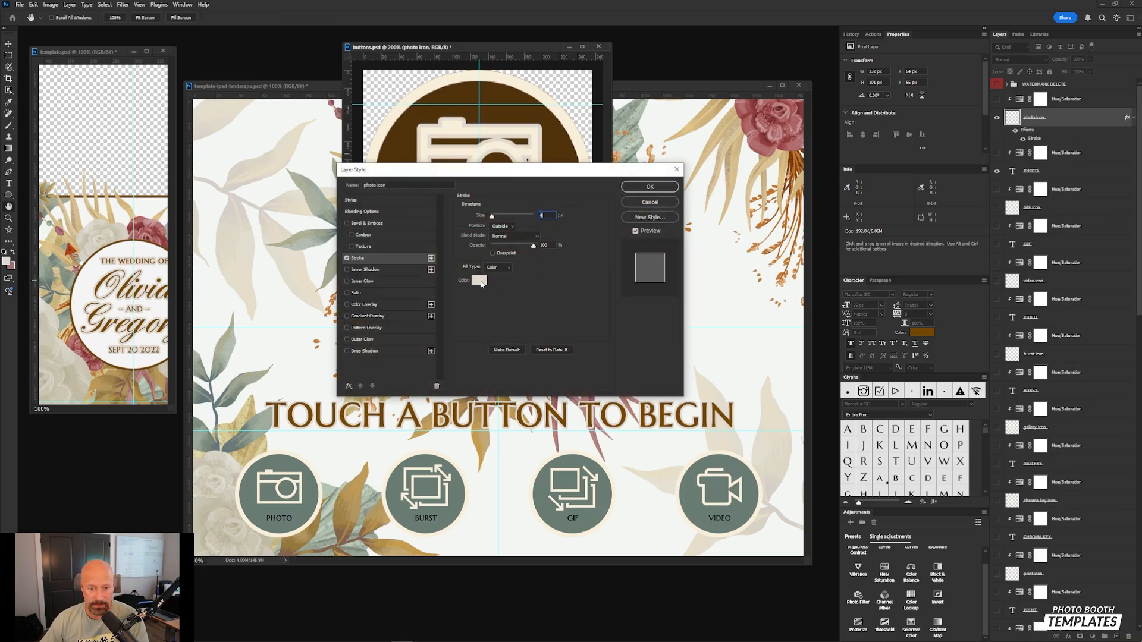
pyautogui.click(480, 281)
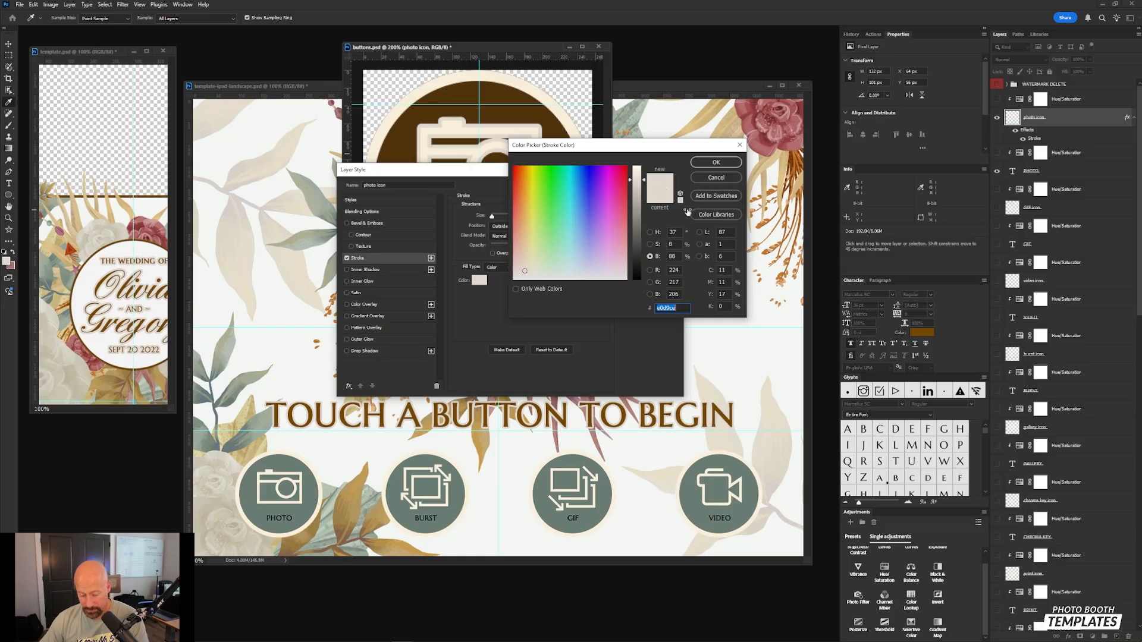
pyautogui.click(716, 163)
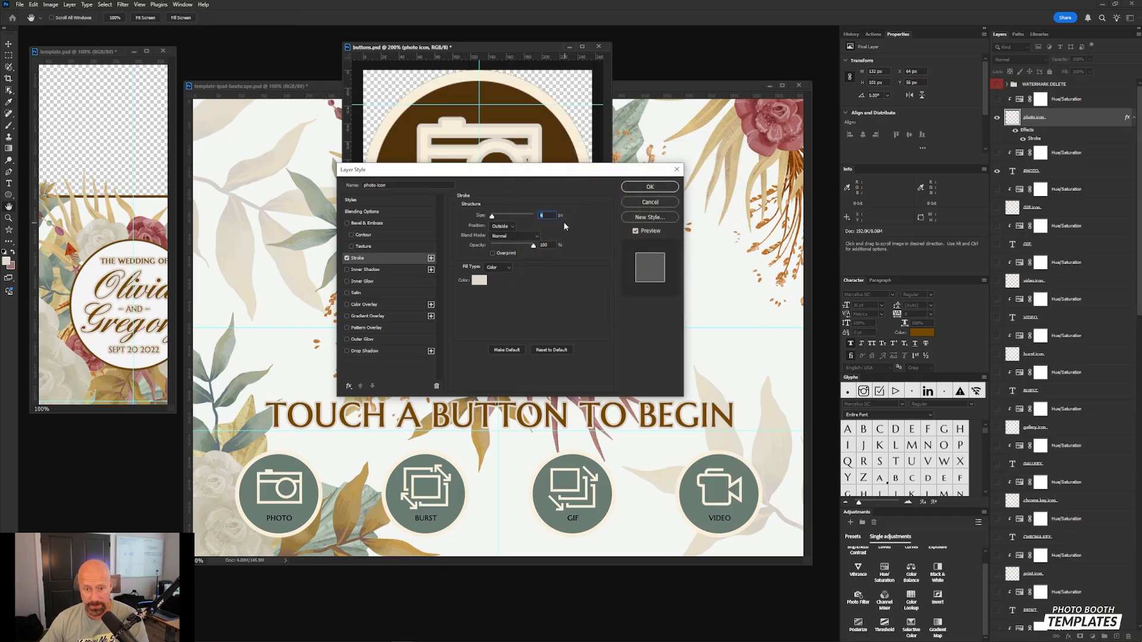
pyautogui.click(346, 258)
pyautogui.click(347, 304)
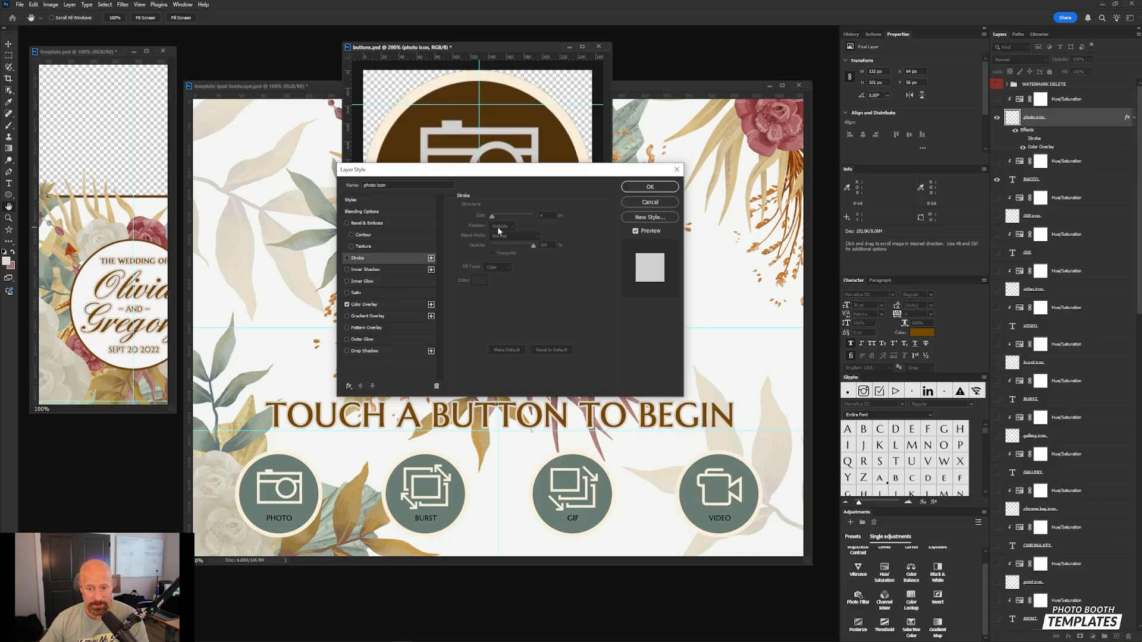
pyautogui.click(403, 303)
pyautogui.click(551, 219)
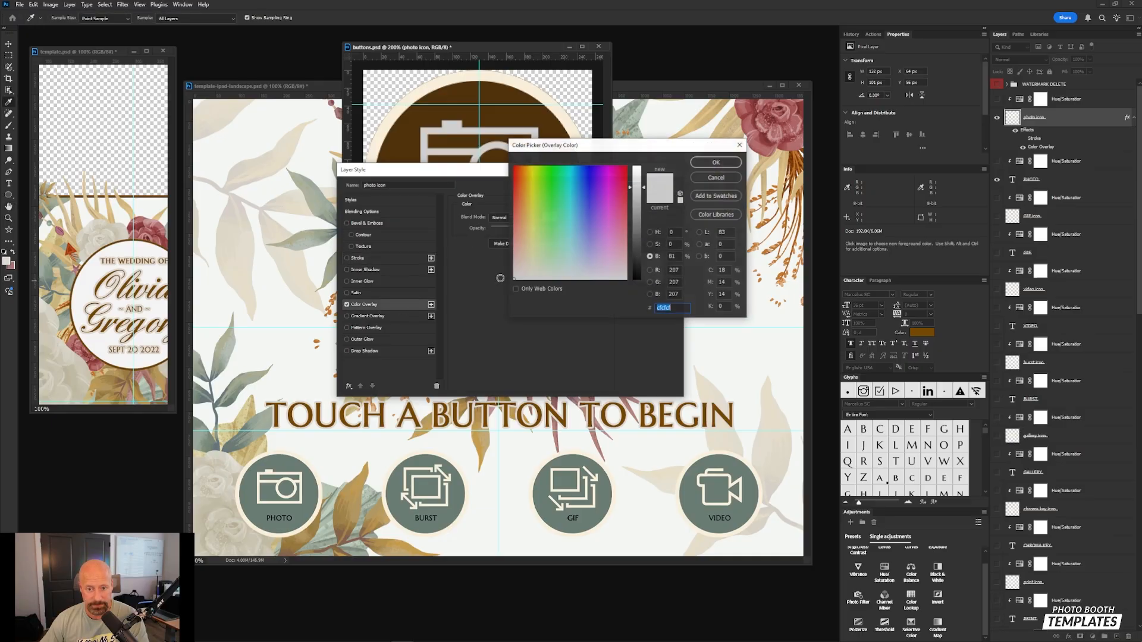
pyautogui.click(717, 162)
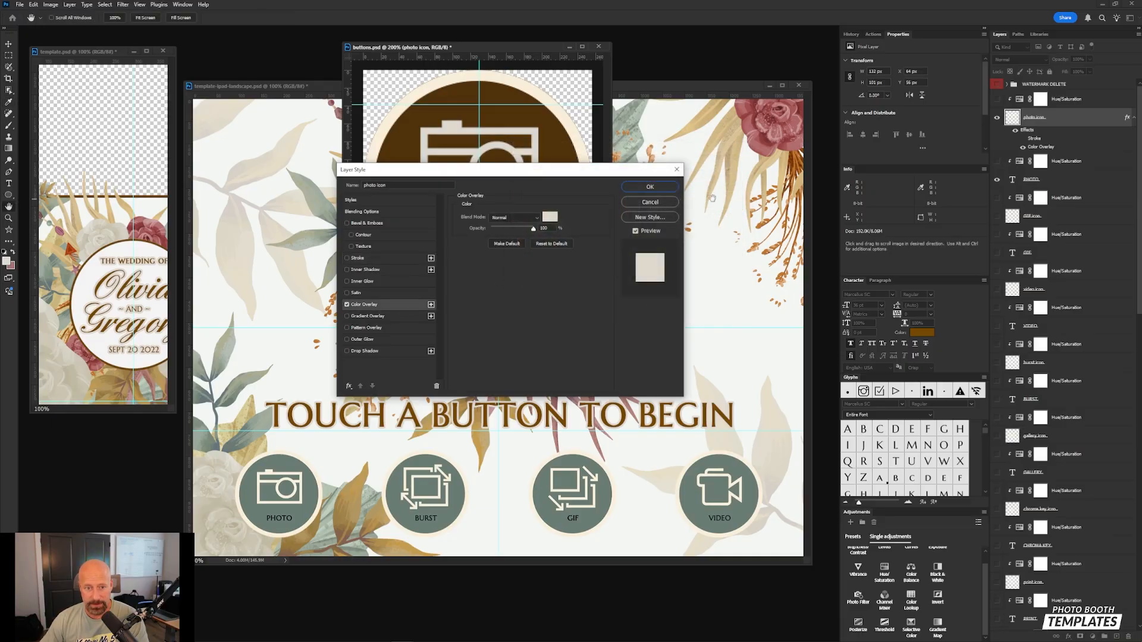
pyautogui.click(660, 184)
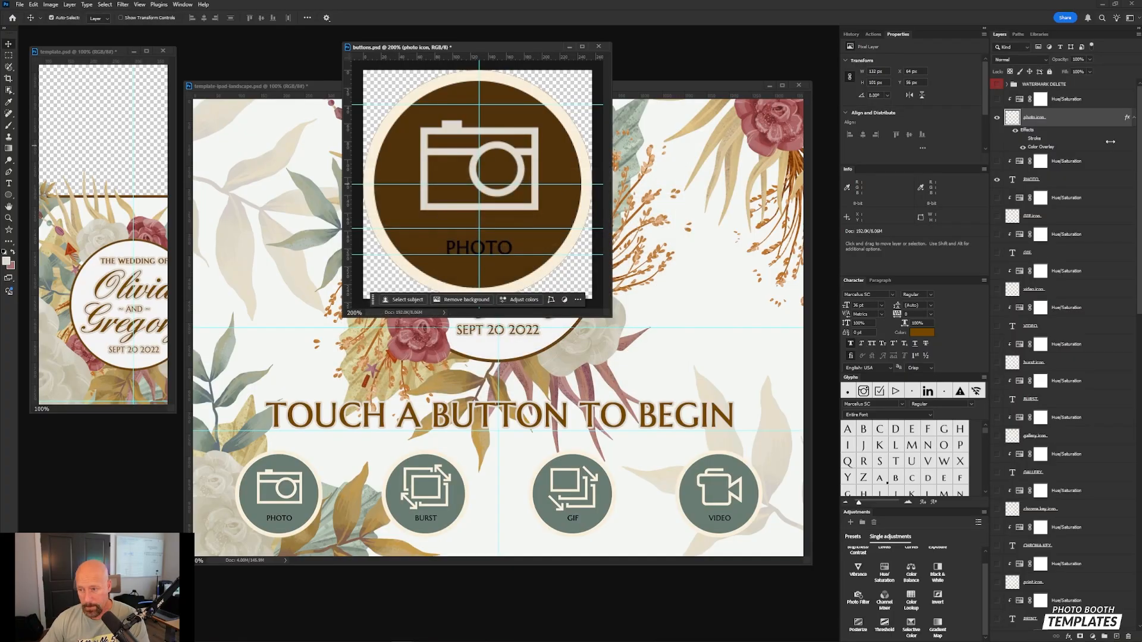
# - Copy the photo icon's layer style onto the GIF, video, burst, gallery and chroma key icon layers and collapse their effects
pyautogui.rightClick(1069, 122)
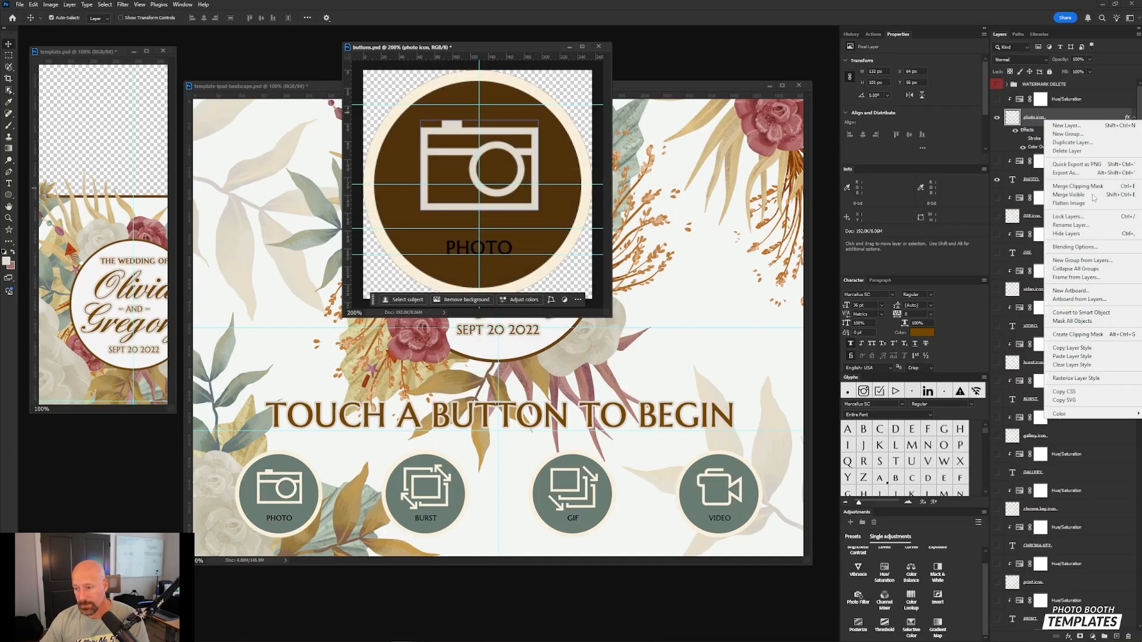
pyautogui.click(1078, 350)
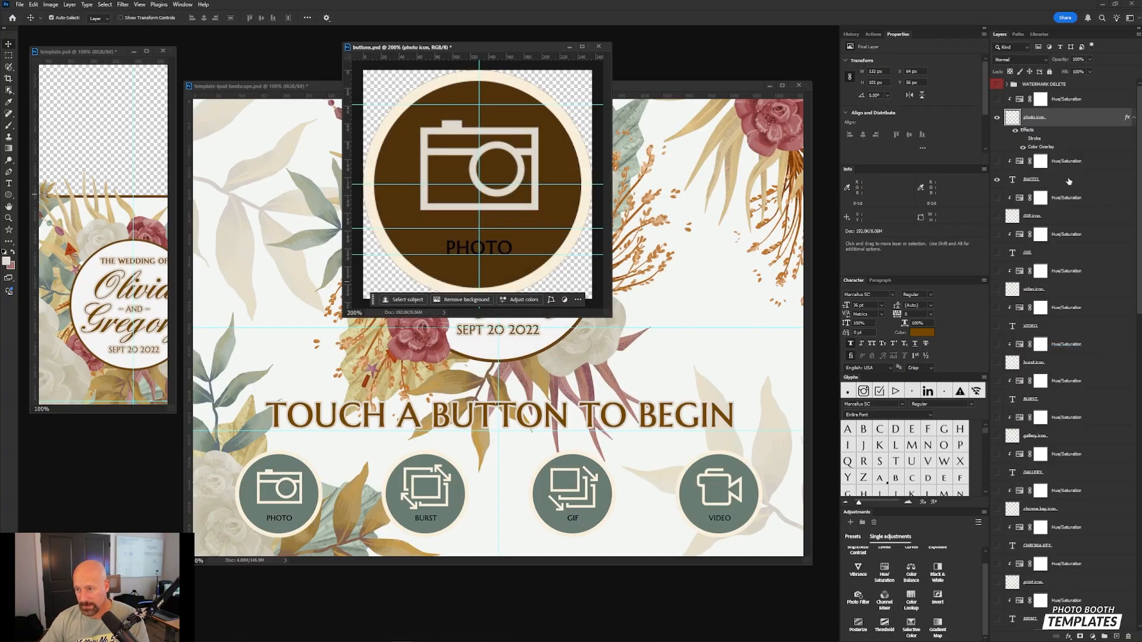
pyautogui.click(1133, 117)
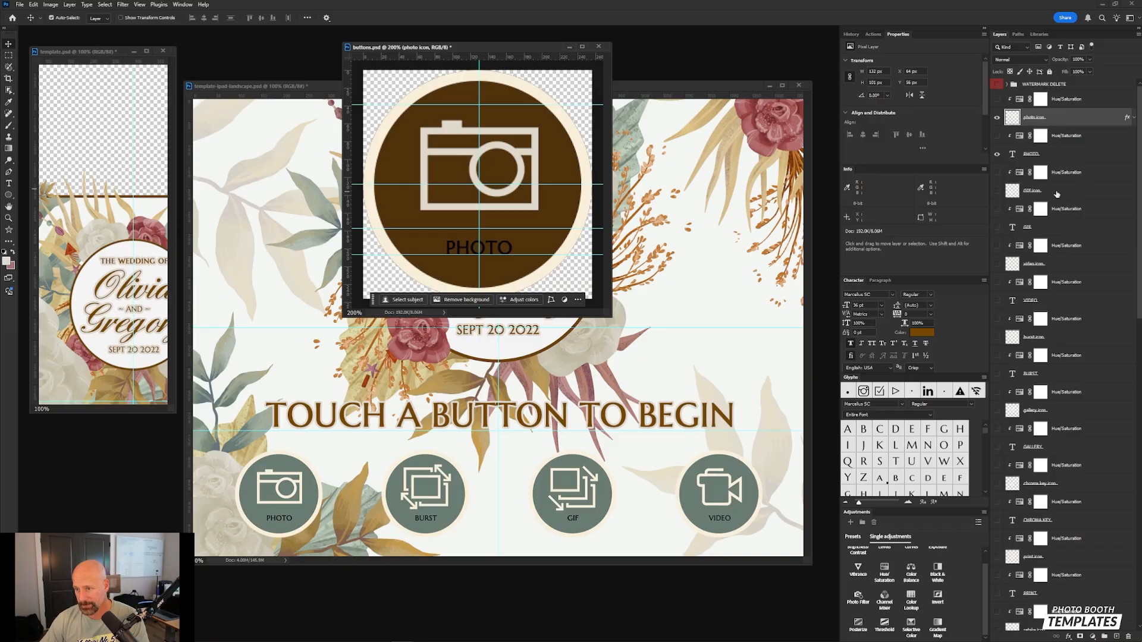
pyautogui.click(1085, 197)
pyautogui.keyDown('ctrl'); pyautogui.click(1083, 264); pyautogui.keyUp('ctrl')
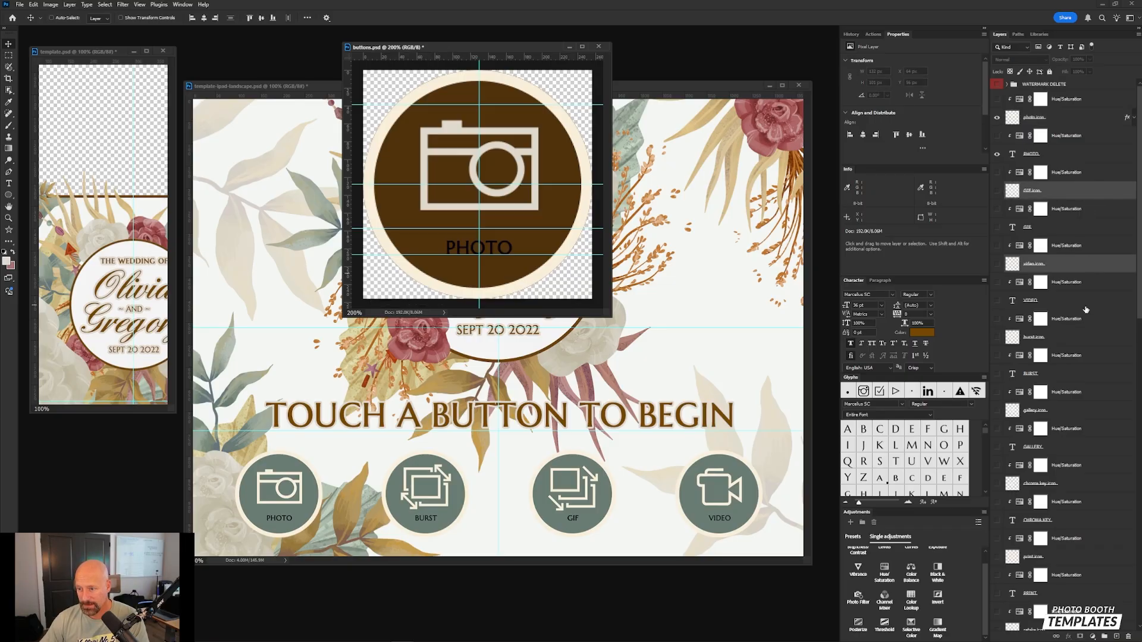
pyautogui.keyDown('ctrl'); pyautogui.click(1082, 338); pyautogui.keyUp('ctrl')
pyautogui.keyDown('ctrl'); pyautogui.click(1071, 411); pyautogui.keyUp('ctrl')
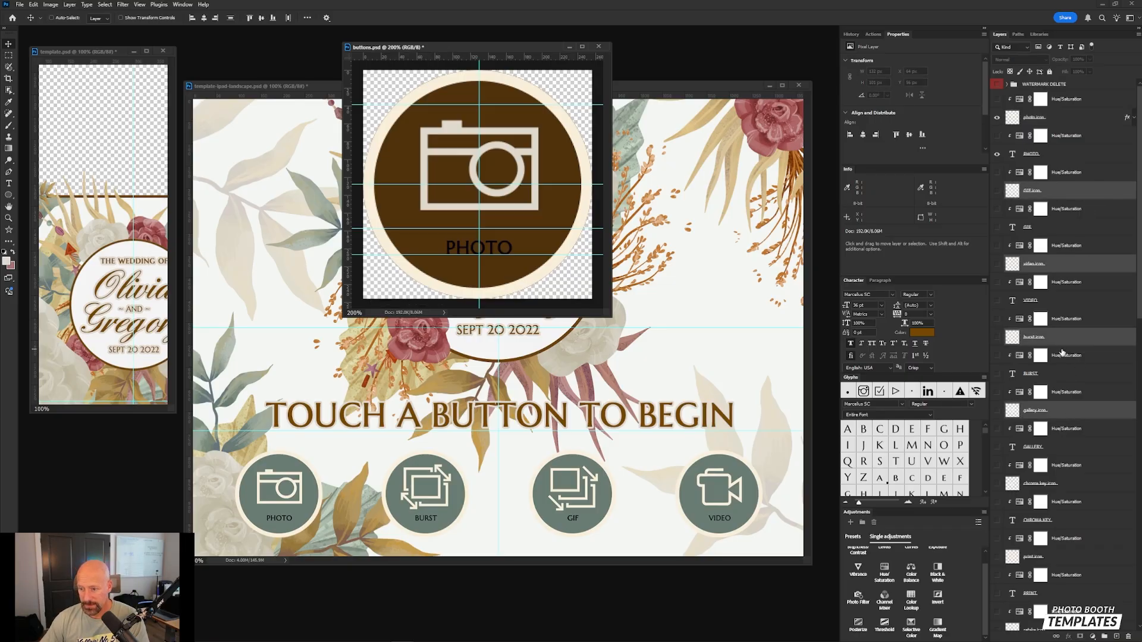
pyautogui.scroll(-3, 1063, 352)
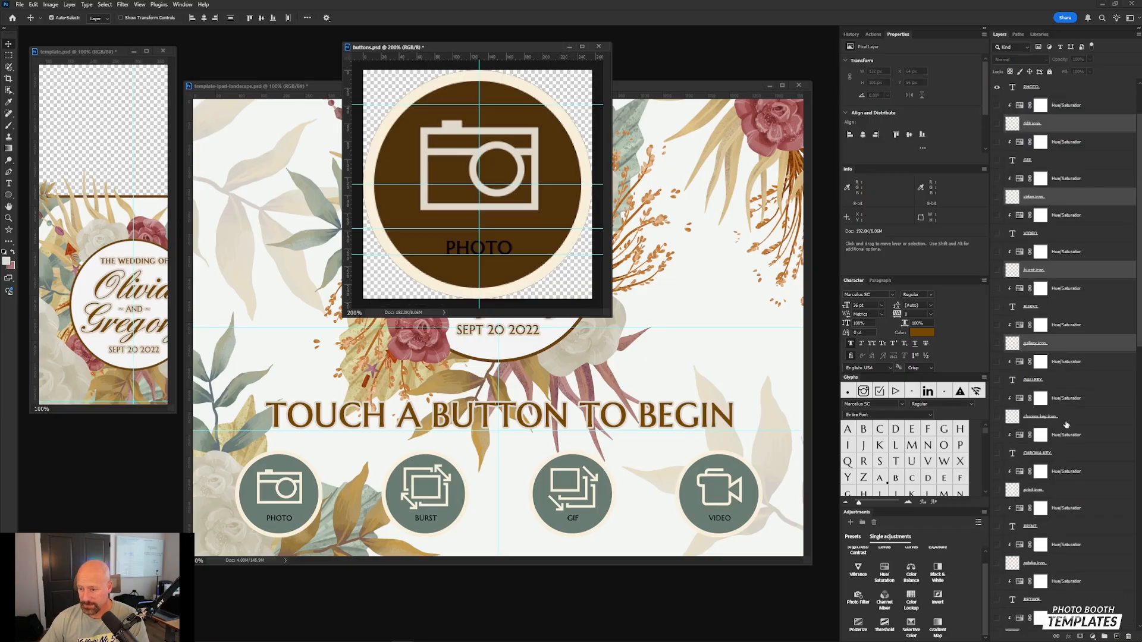
pyautogui.rightClick(1069, 344)
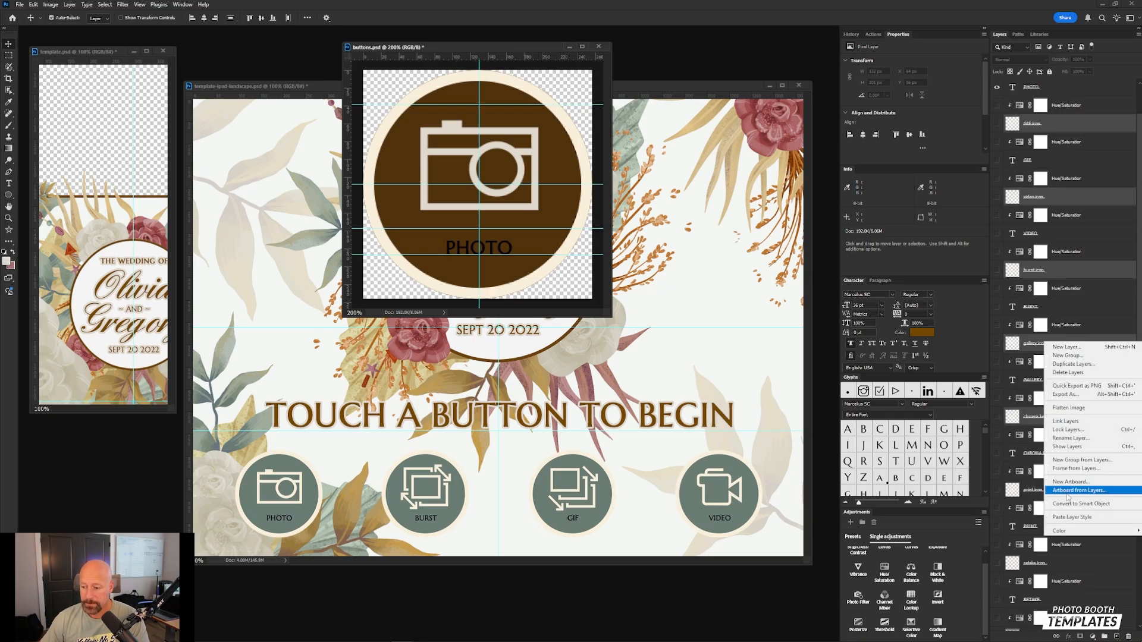
pyautogui.click(1072, 517)
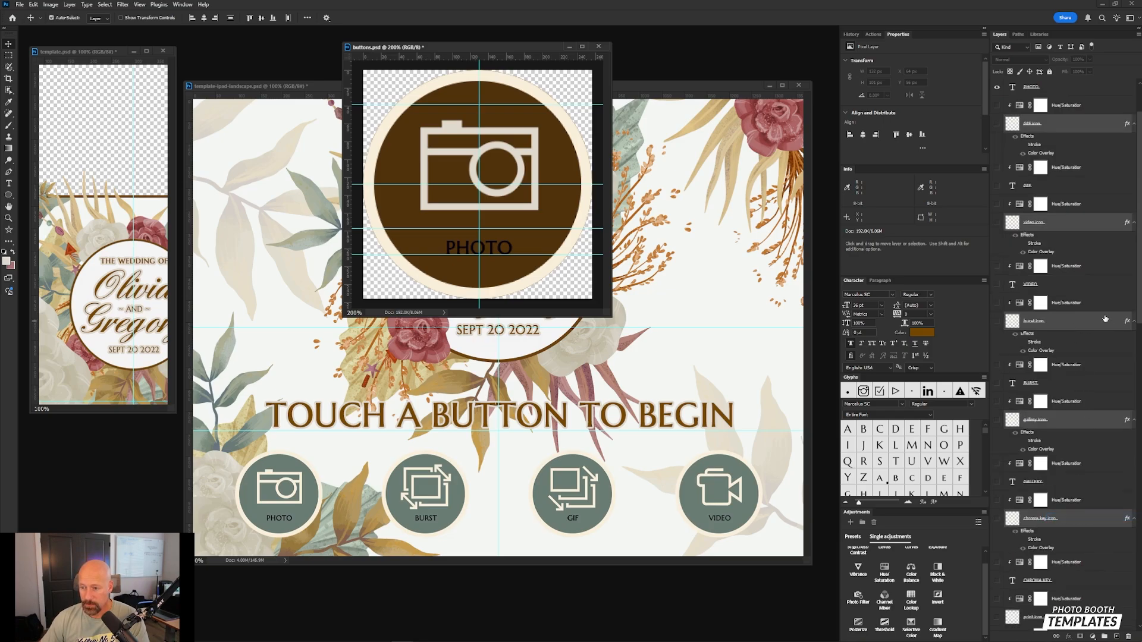
pyautogui.keyDown('alt'); pyautogui.click(1134, 321); pyautogui.keyUp('alt')
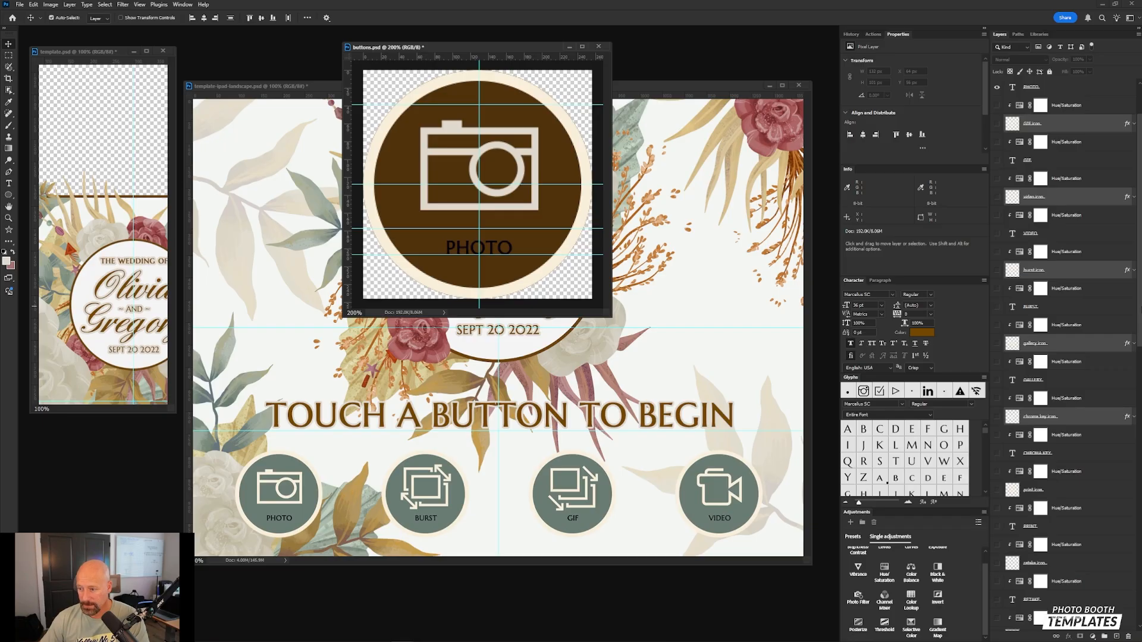
# - Paste the same Color Overlay layer style onto the button outline layer
pyautogui.scroll(-10, 1067, 357)
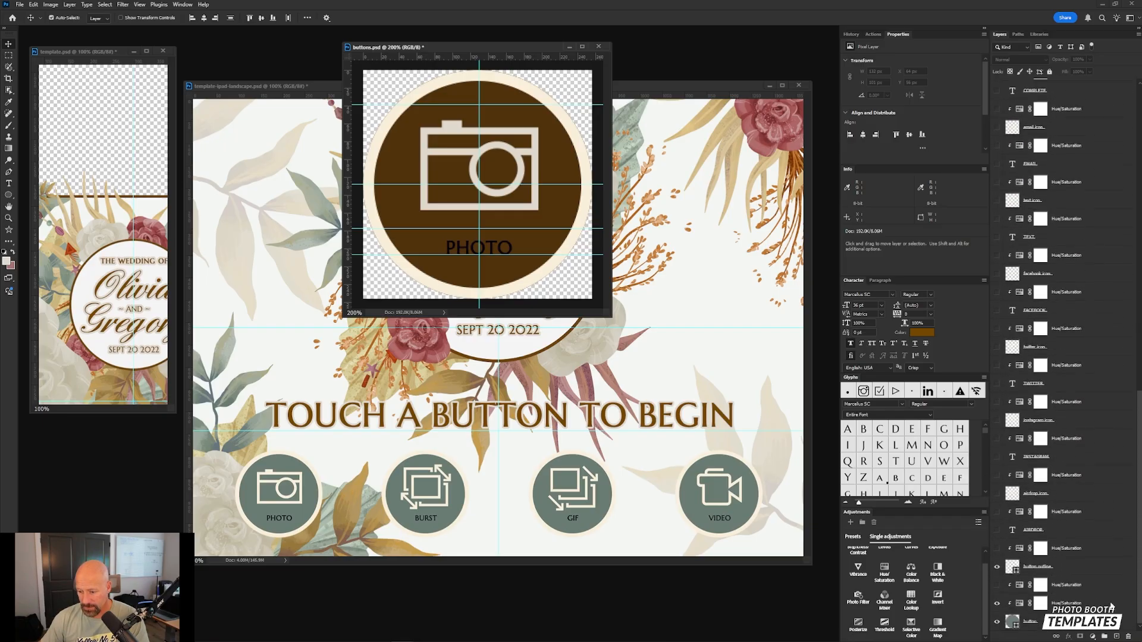
pyautogui.click(1100, 568)
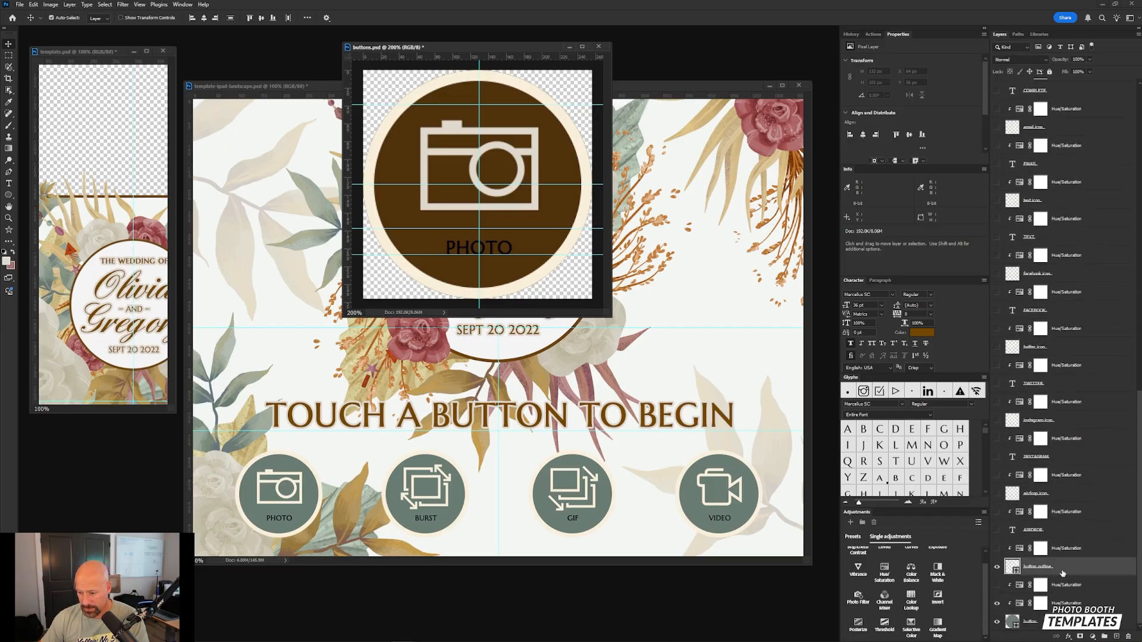
pyautogui.rightClick(1102, 569)
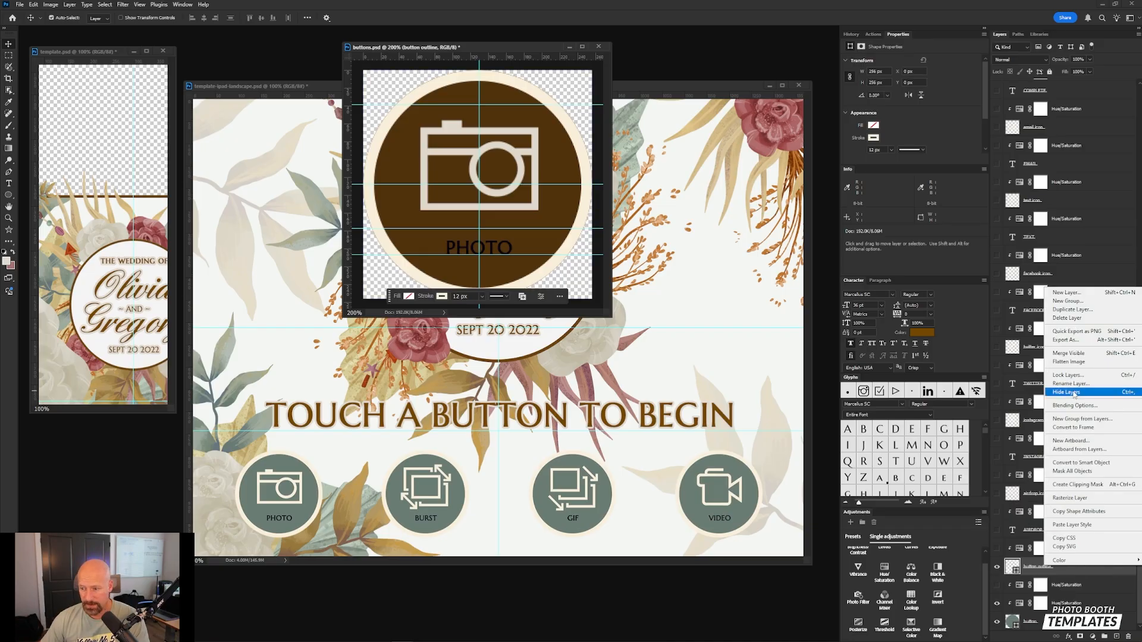
pyautogui.click(1069, 524)
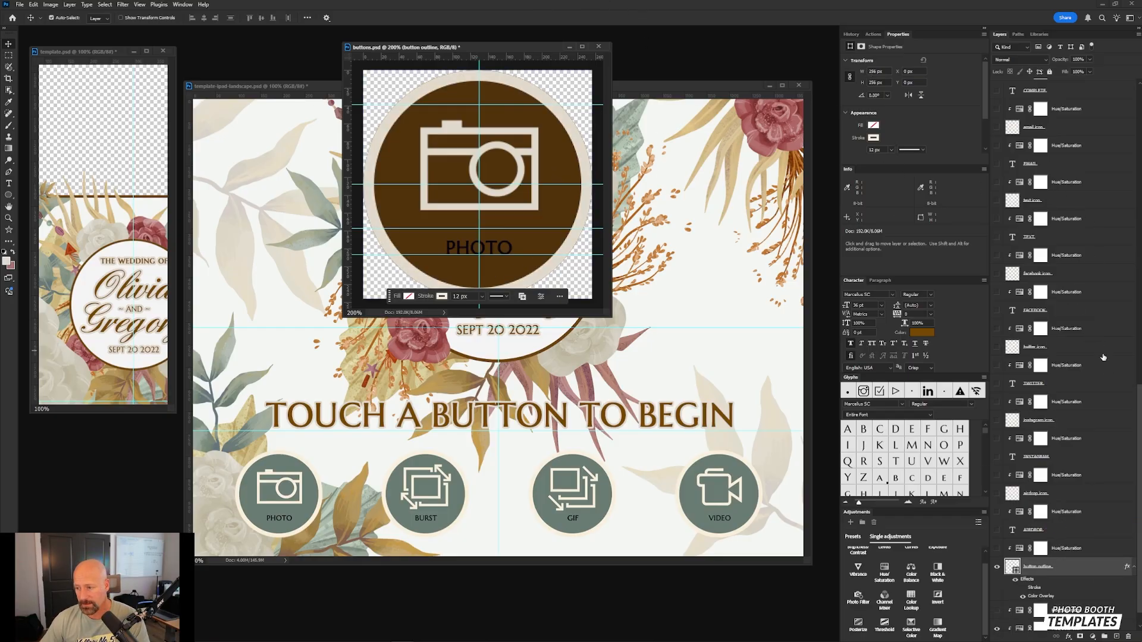
# - Set the PHOTO label's text colour to e0d9ce in buttons.psd
pyautogui.moveTo(1140, 402); pyautogui.dragTo(1140, 100)
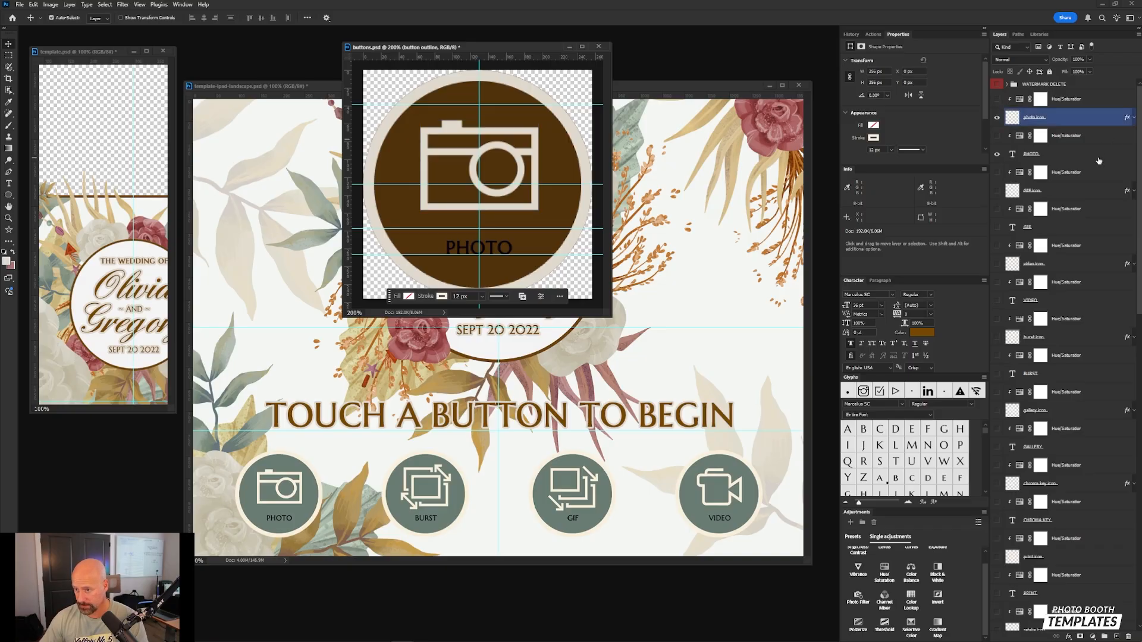
pyautogui.click(1056, 154)
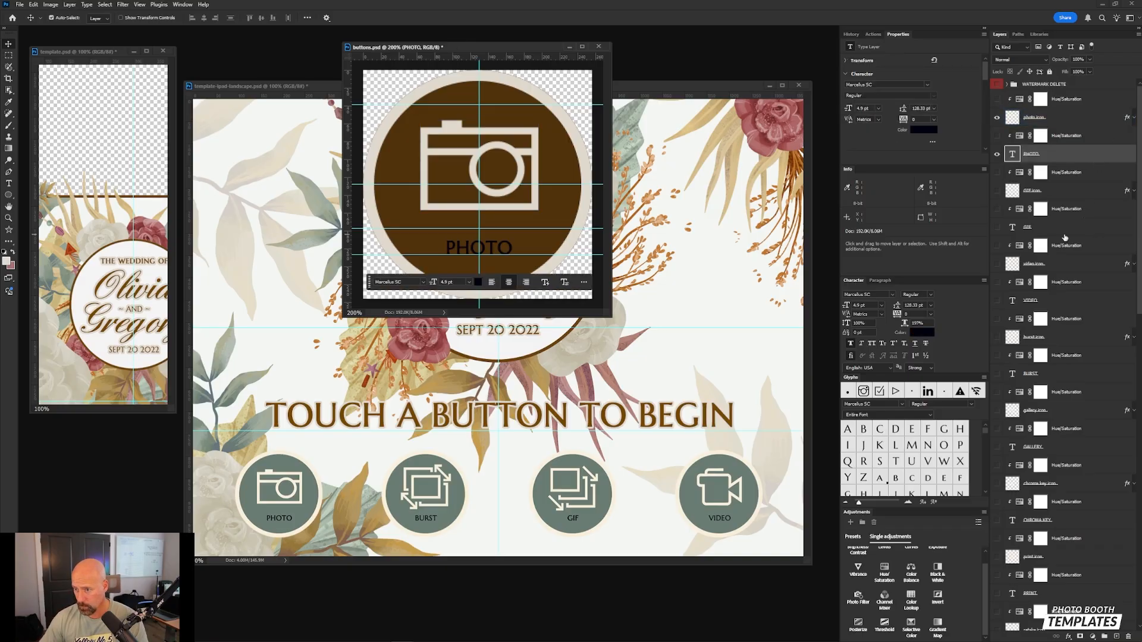
pyautogui.click(933, 131)
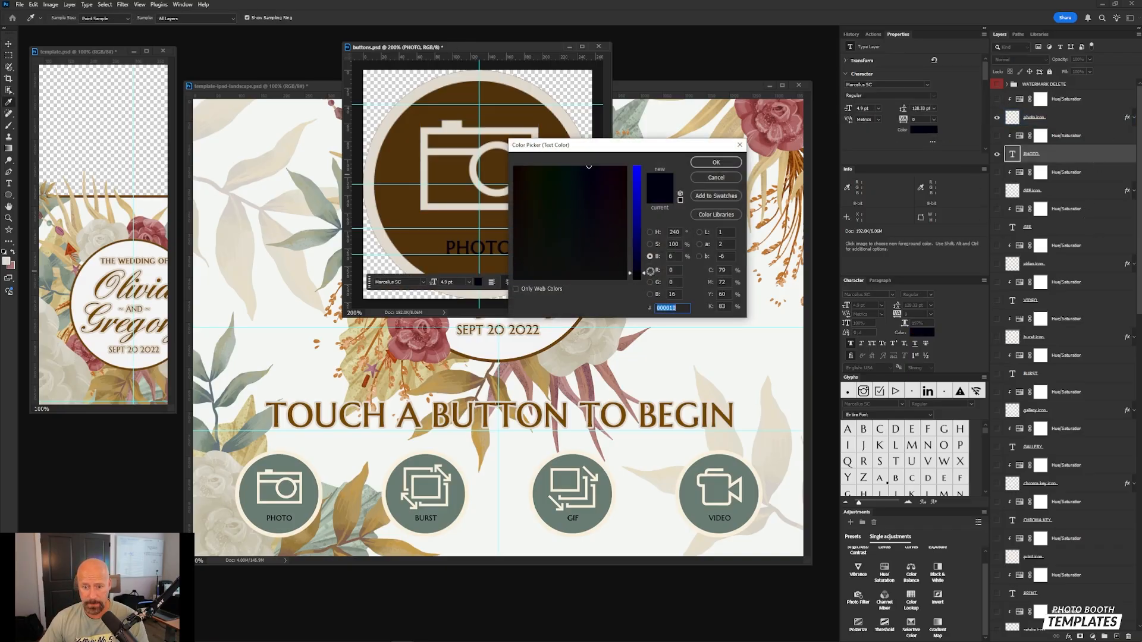
pyautogui.moveTo(641, 273)
pyautogui.mouseDown()
pyautogui.moveTo(637, 154)
pyautogui.moveTo(599, 280)
pyautogui.mouseUp()
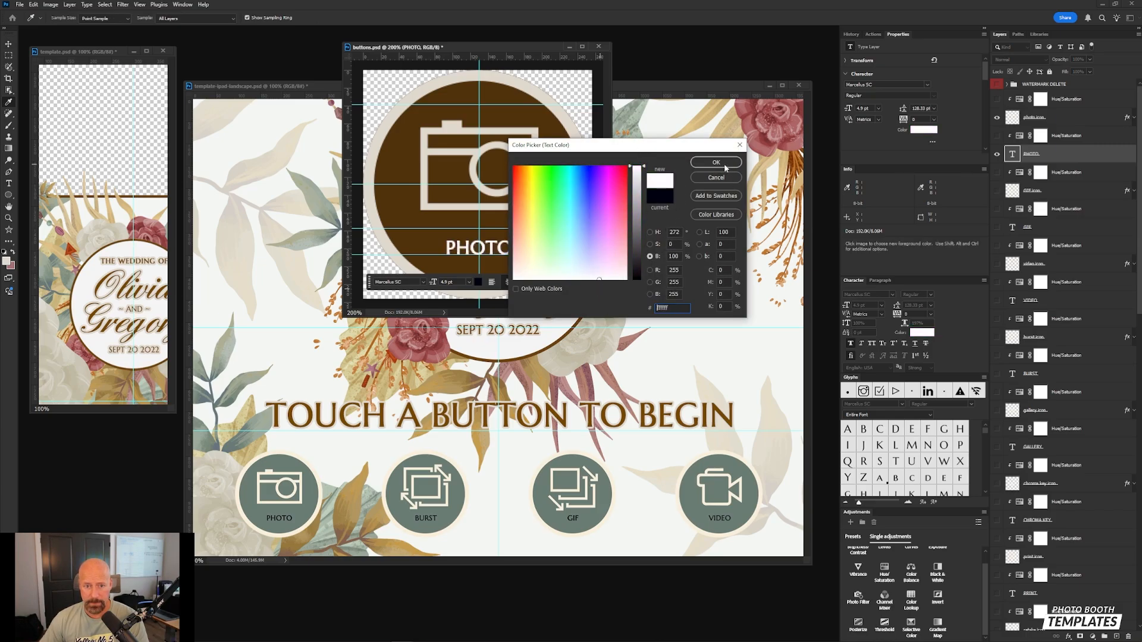
pyautogui.doubleClick(678, 307)
pyautogui.moveTo(642, 148); pyautogui.dragTo(681, 146)
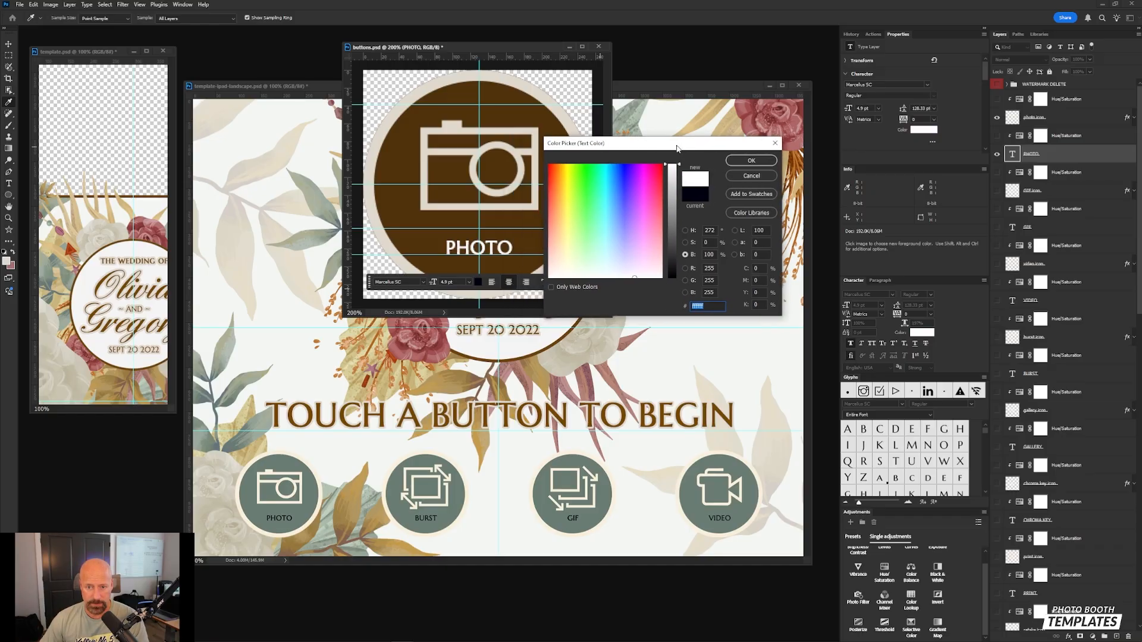
pyautogui.write('e0d9ce')
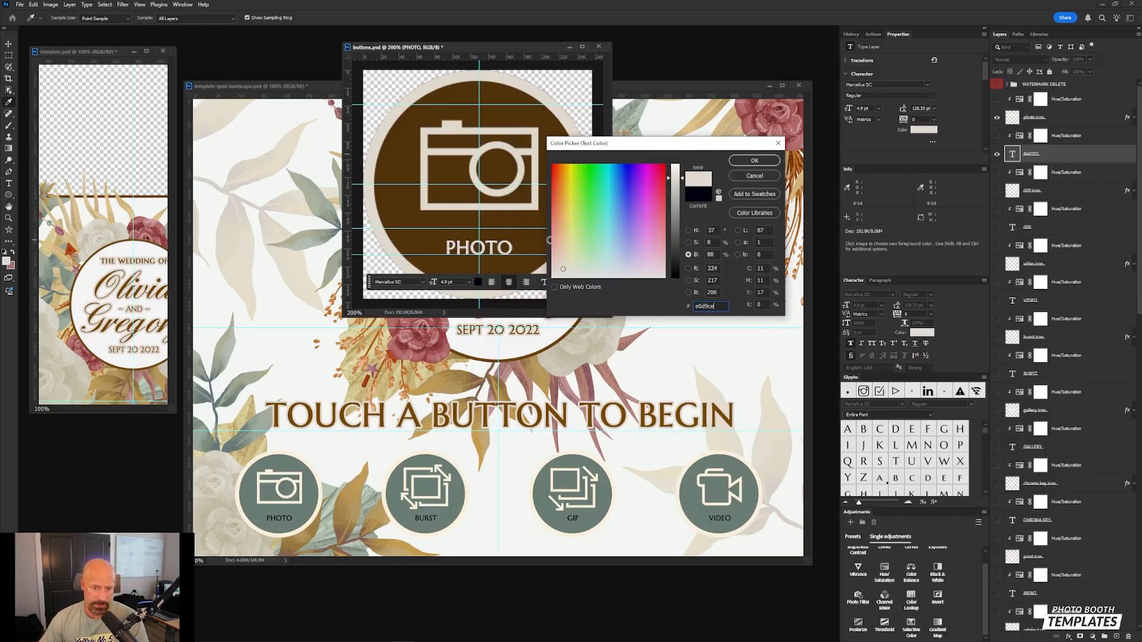
pyautogui.click(754, 161)
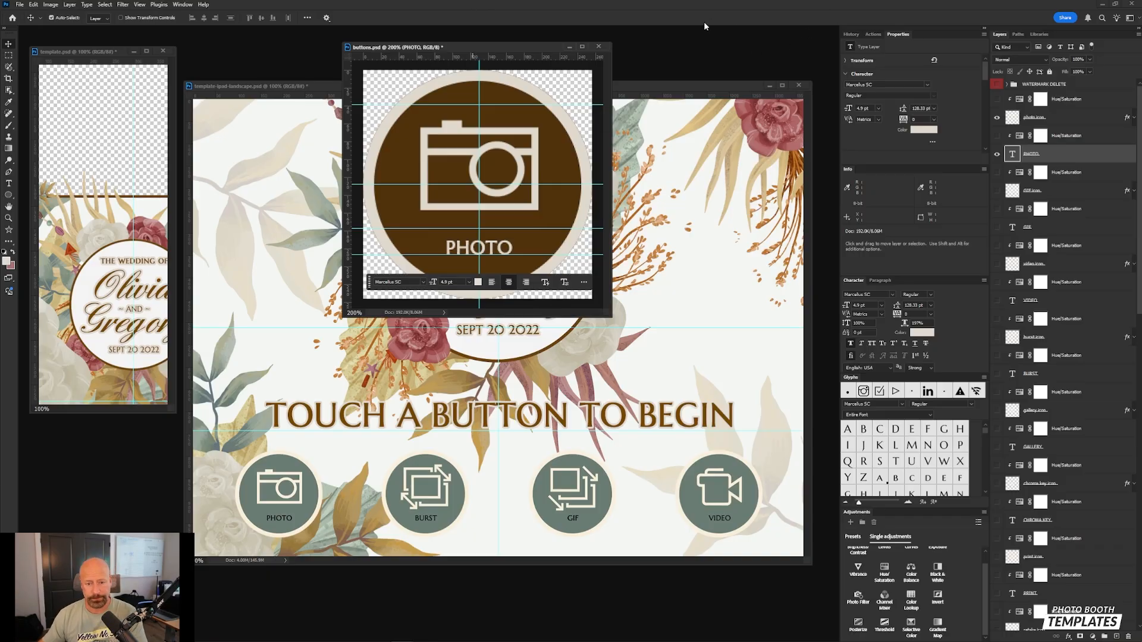
# - Copy the merged photo button and paste it into template-ipad-landscape.psd above the Buttons Place Holder group
pyautogui.click(453, 201)
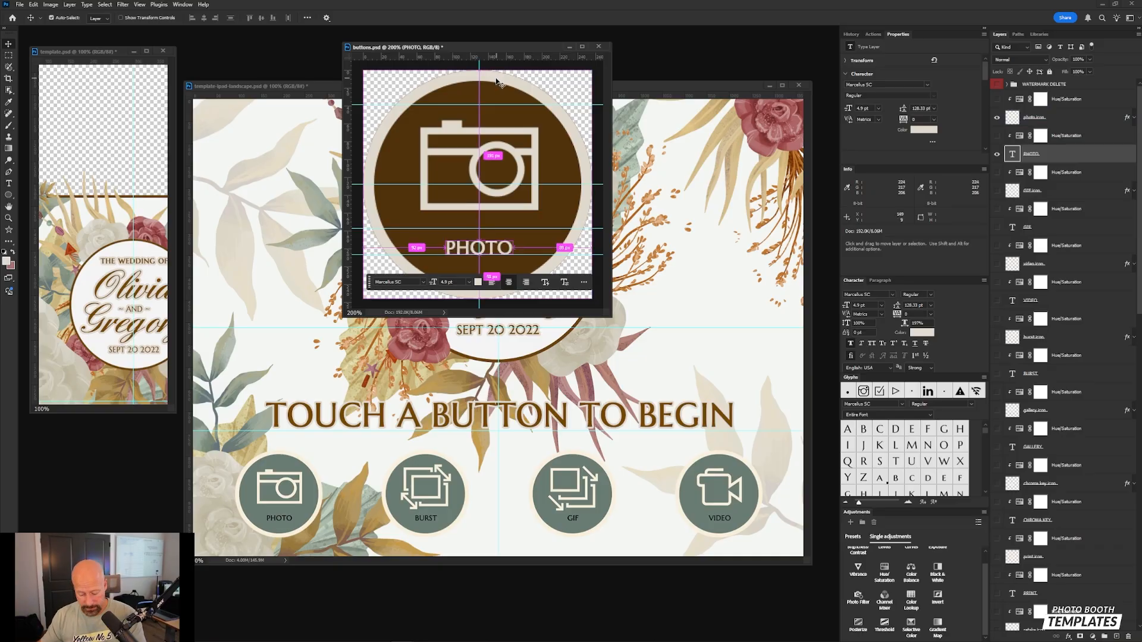
pyautogui.hotkey('ctrl', 'a')
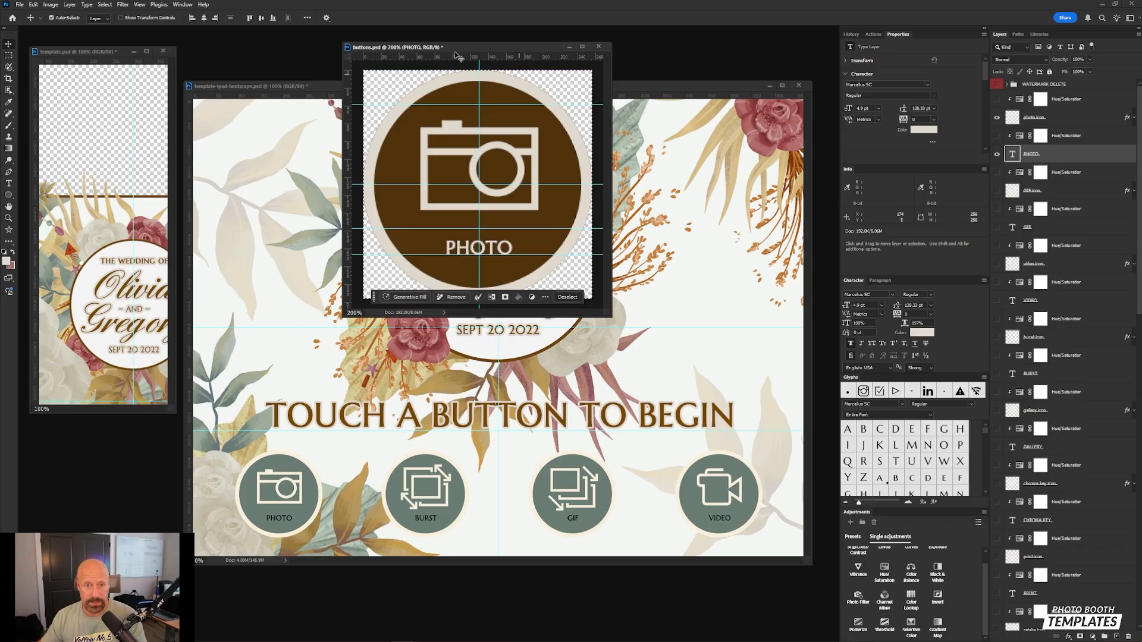
pyautogui.click(515, 380)
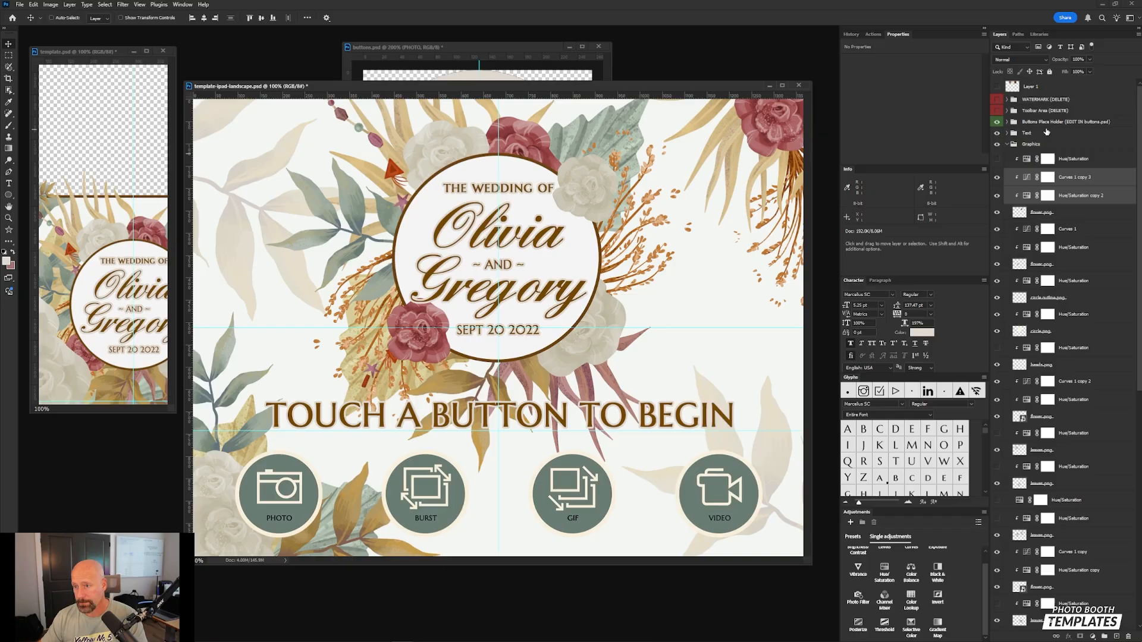
pyautogui.click(1047, 122)
pyautogui.hotkey('ctrl', 'v')
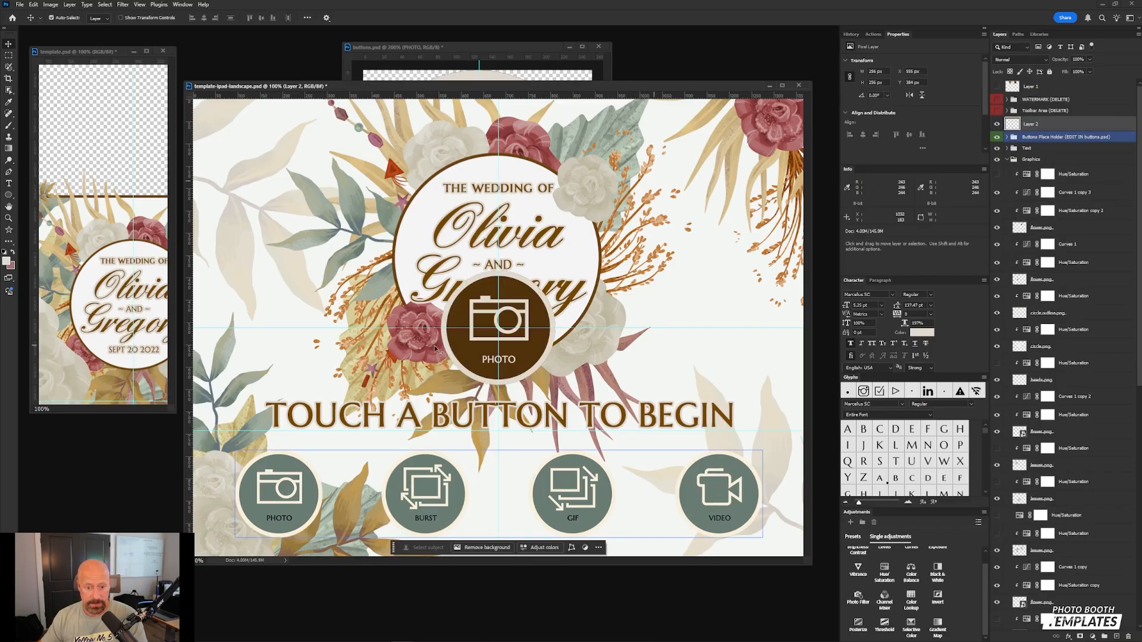
# - Move the pasted photo button over the old green photo button and scale it to about 80%
pyautogui.moveTo(516, 337); pyautogui.dragTo(301, 493)
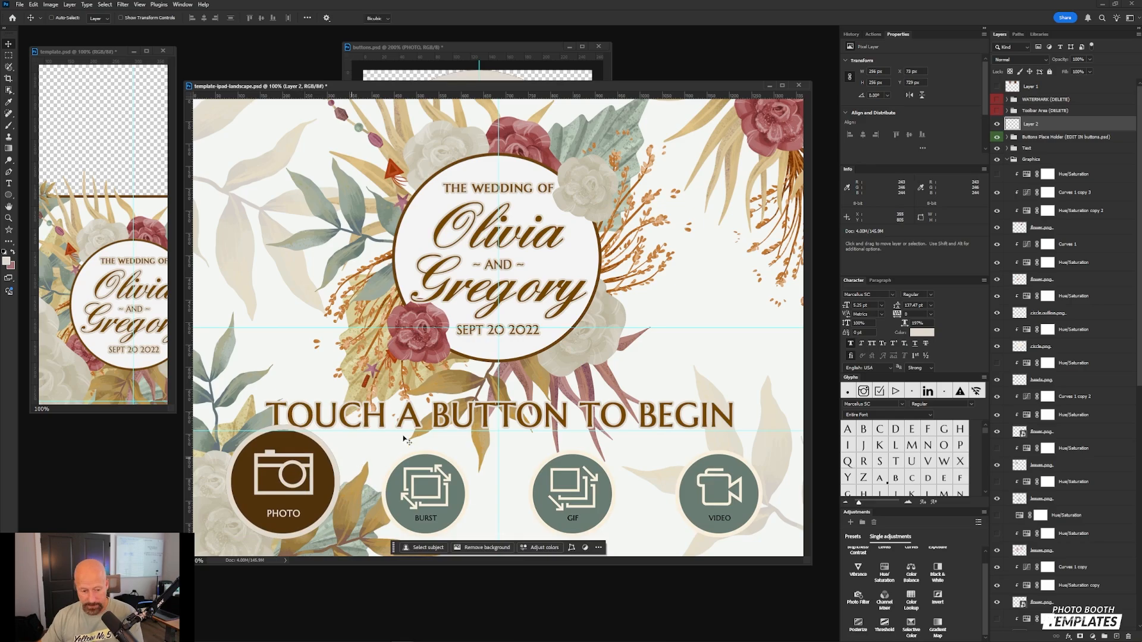
pyautogui.hotkey('ctrl', 't')
pyautogui.moveTo(340, 425); pyautogui.dragTo(304, 478)
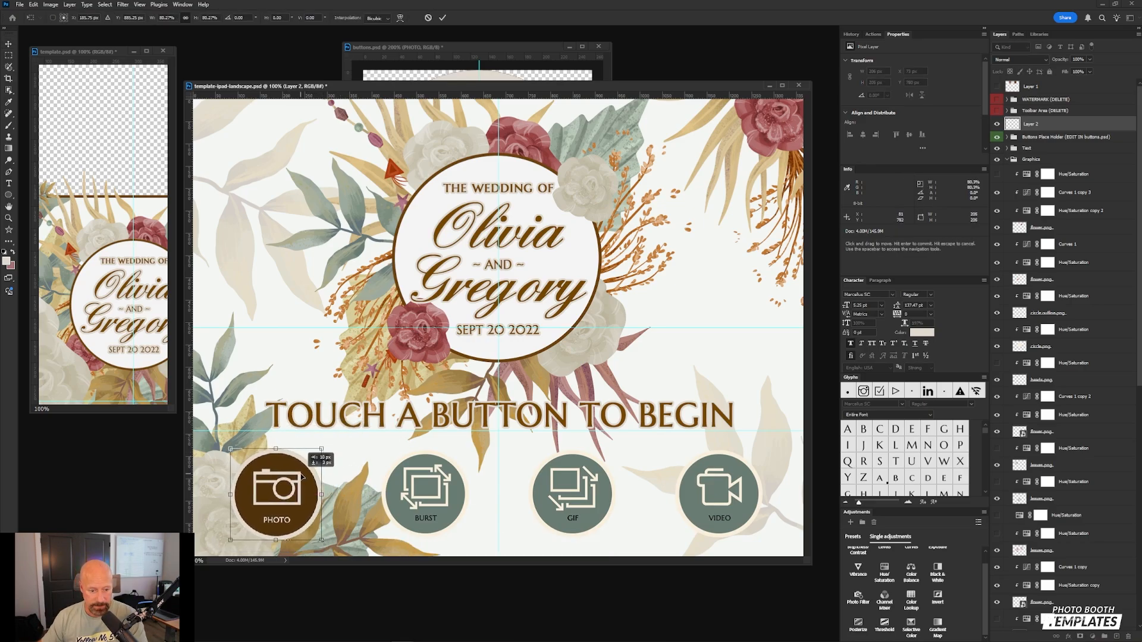
pyautogui.press('Return')
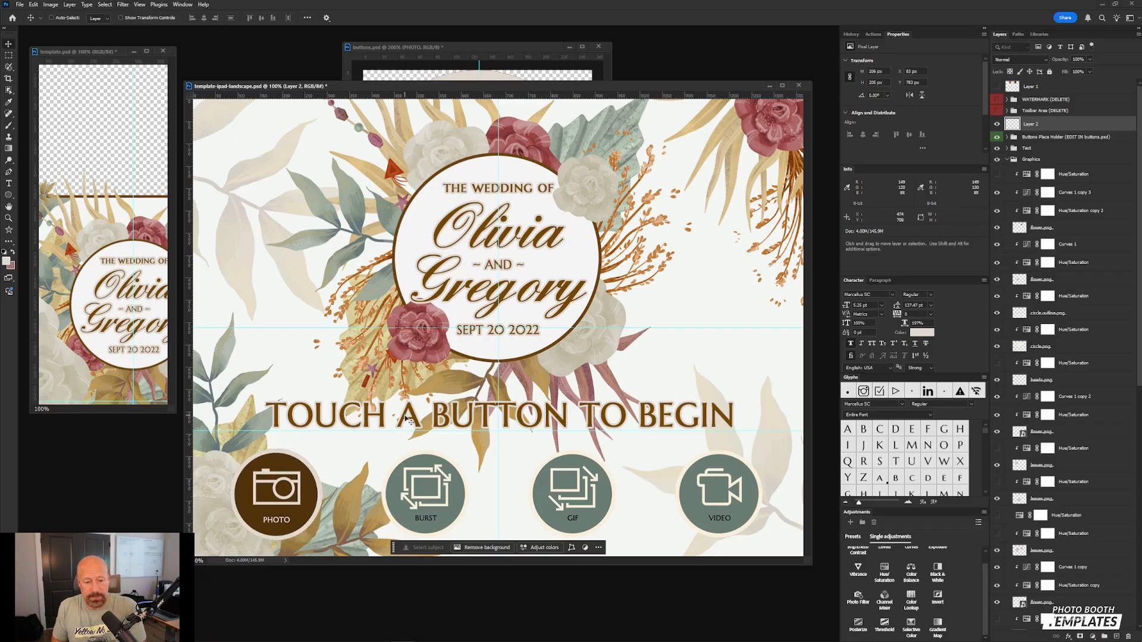
# - In buttons.psd, hide the photo icon and PHOTO label and show the GIF icon and GIF label
pyautogui.click(533, 47)
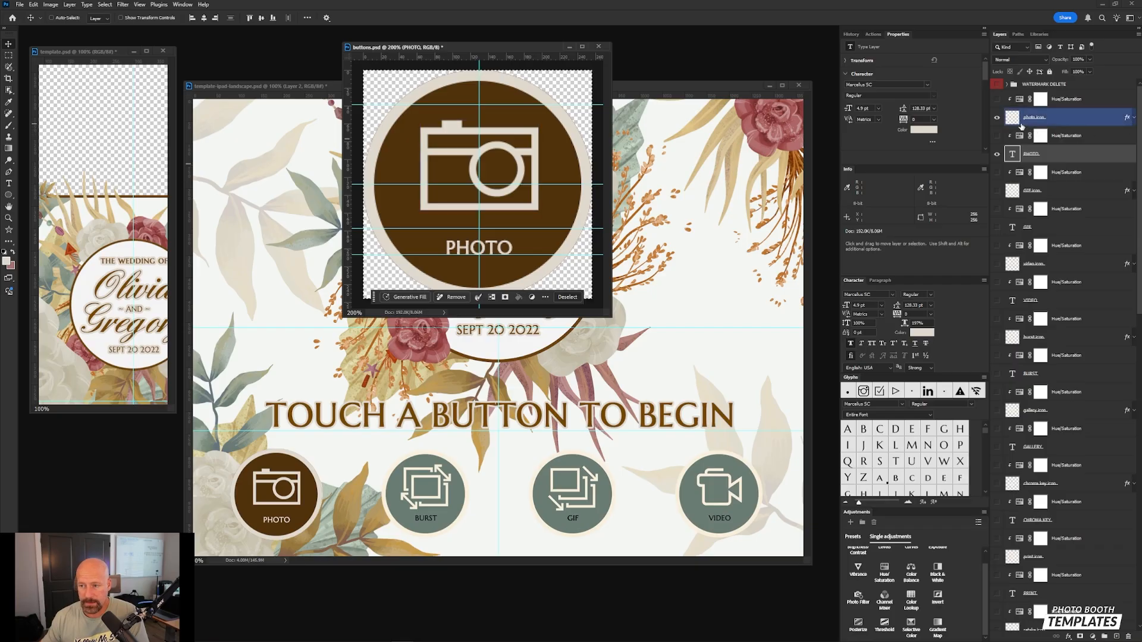
pyautogui.click(997, 117)
pyautogui.click(997, 154)
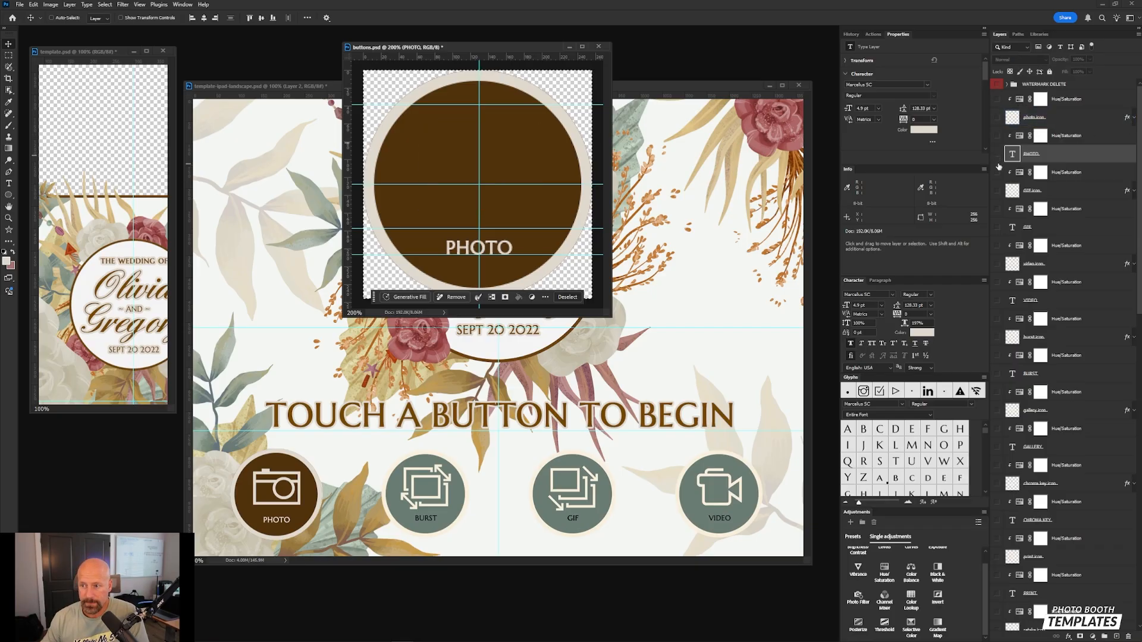
pyautogui.click(996, 191)
pyautogui.click(997, 227)
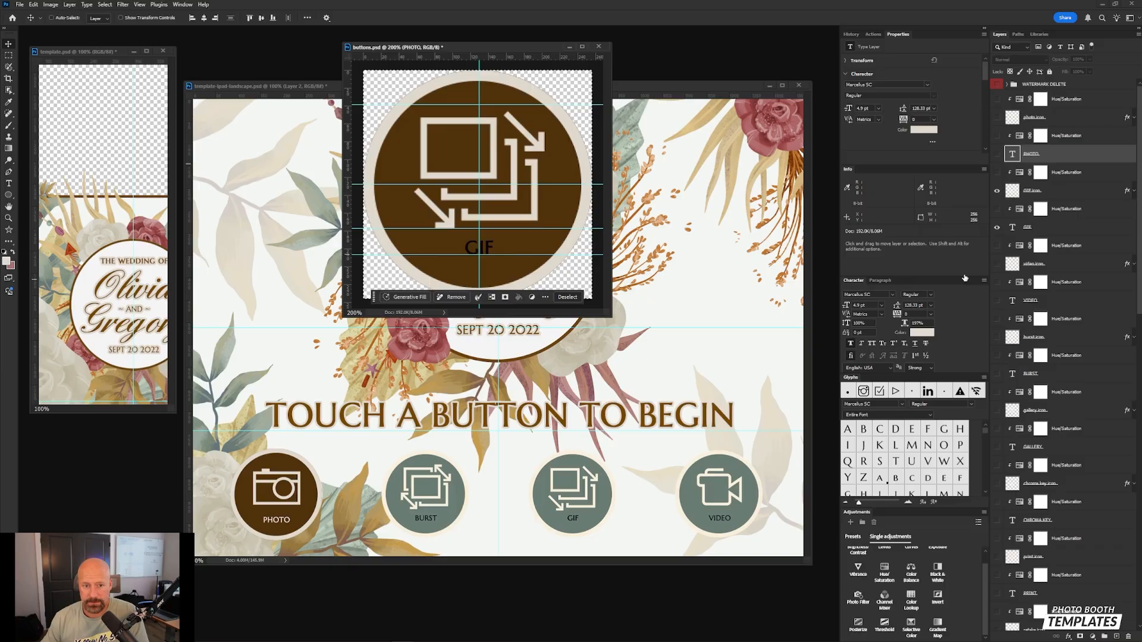
# - Set the text colour of the GIF, VIDEO, BURST, GALLERY and CHROMA KEY labels together to e0d9ce
pyautogui.click(1044, 229)
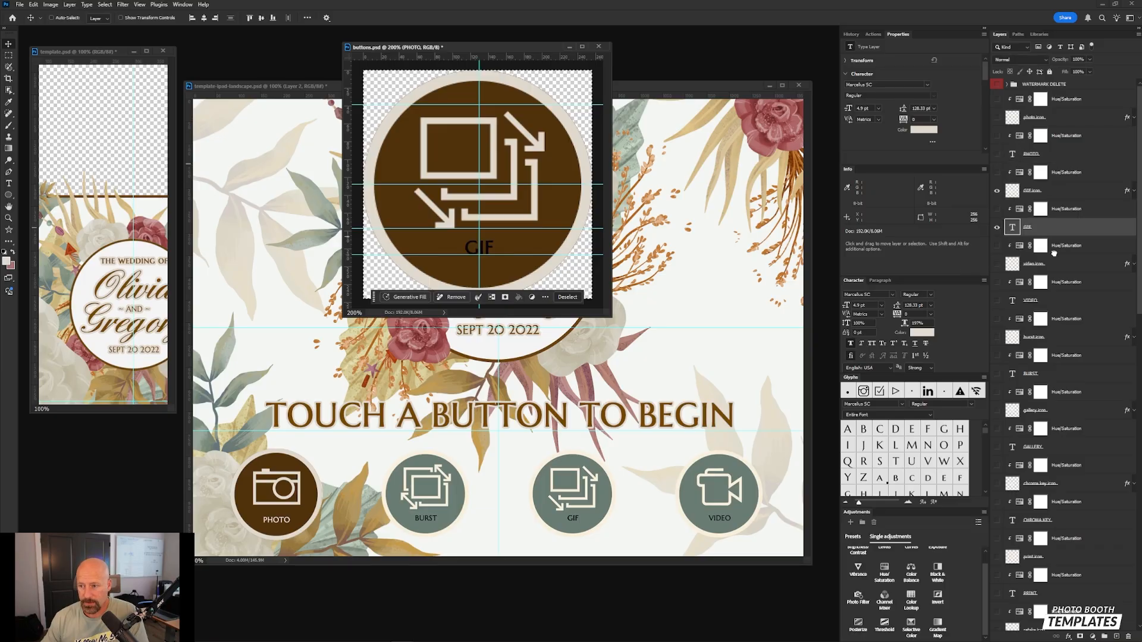
pyautogui.keyDown('ctrl'); pyautogui.click(1051, 301); pyautogui.keyUp('ctrl')
pyautogui.keyDown('ctrl'); pyautogui.click(1056, 374); pyautogui.keyUp('ctrl')
pyautogui.keyDown('ctrl'); pyautogui.click(1064, 447); pyautogui.keyUp('ctrl')
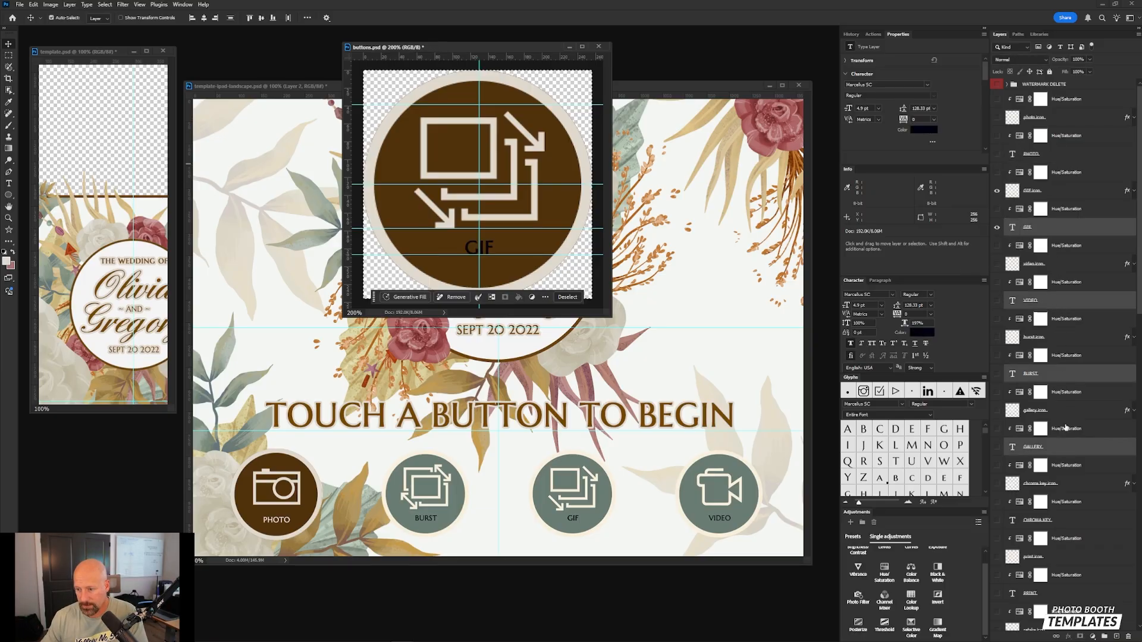
pyautogui.keyDown('ctrl'); pyautogui.click(1077, 522); pyautogui.keyUp('ctrl')
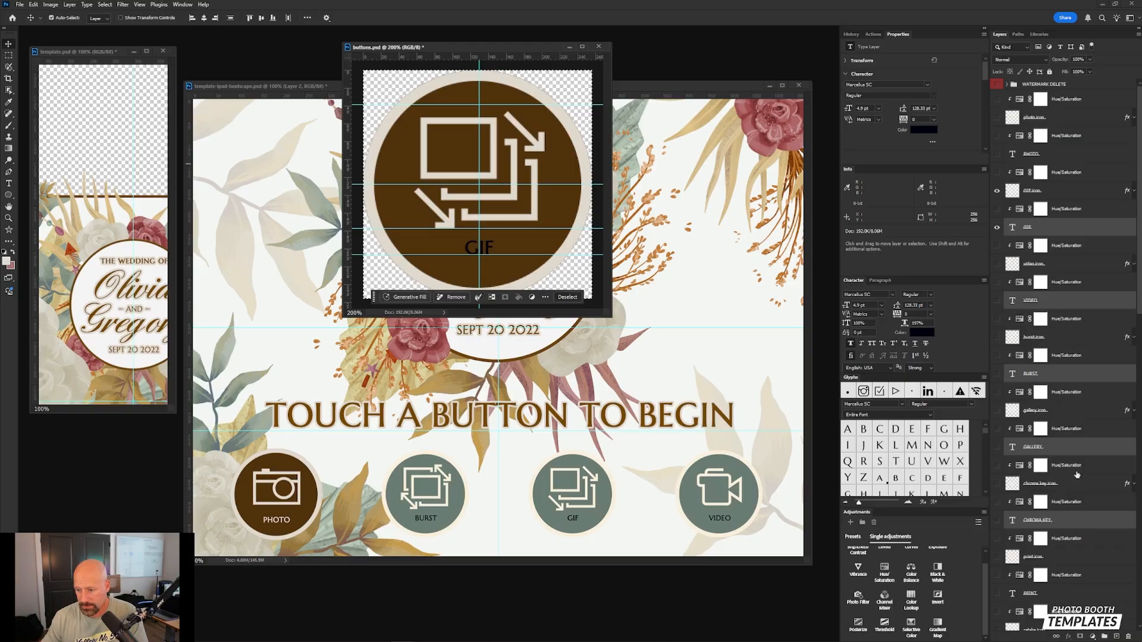
pyautogui.click(923, 129)
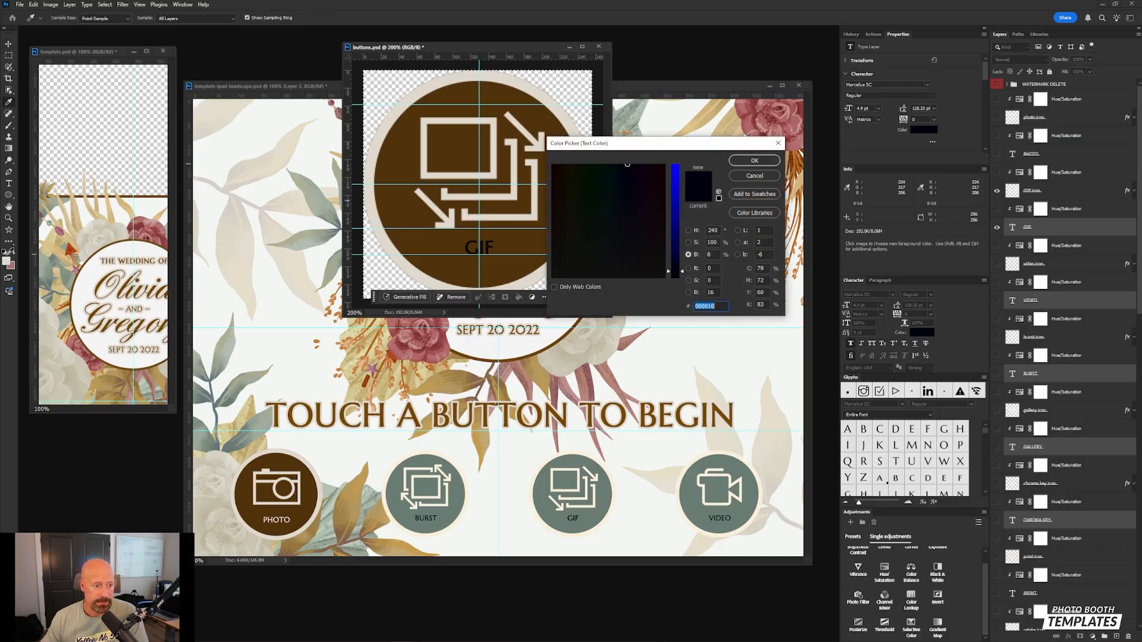
pyautogui.click(489, 316)
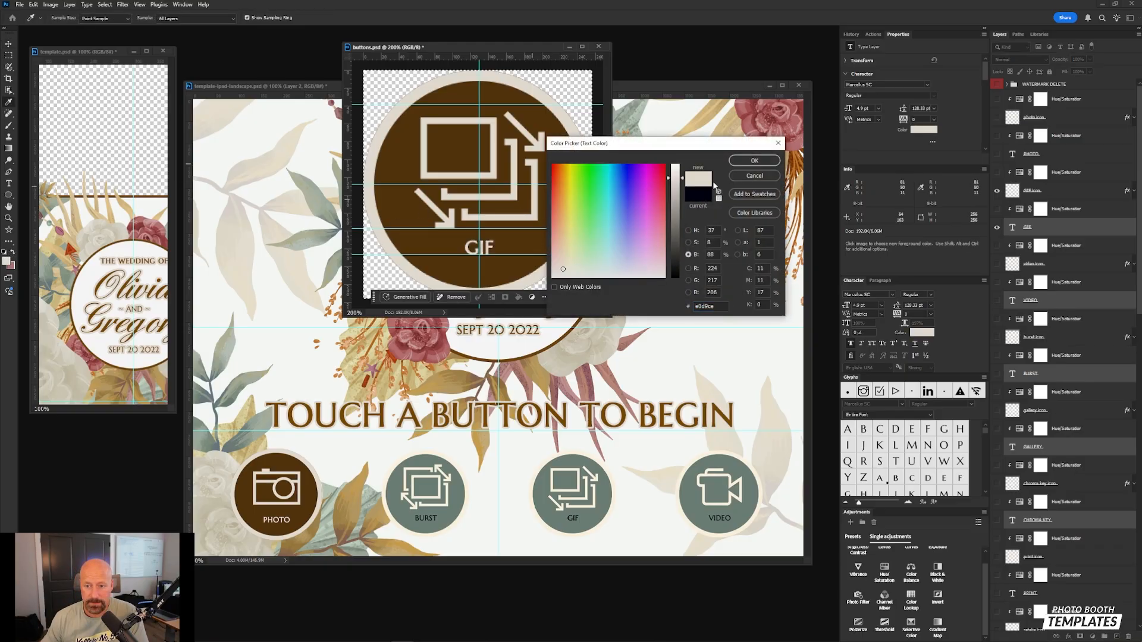
pyautogui.click(754, 160)
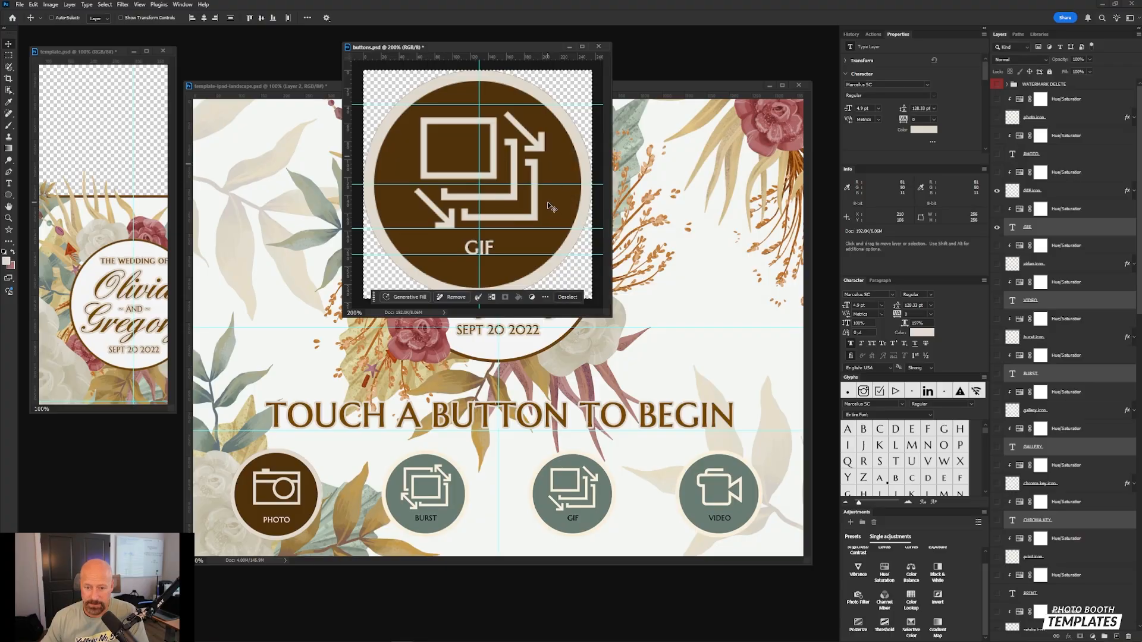
# - Copy the merged GIF button and paste it into template-ipad-landscape.psd above the photo button layer
pyautogui.hotkey('ctrl', 'shift', 'c')
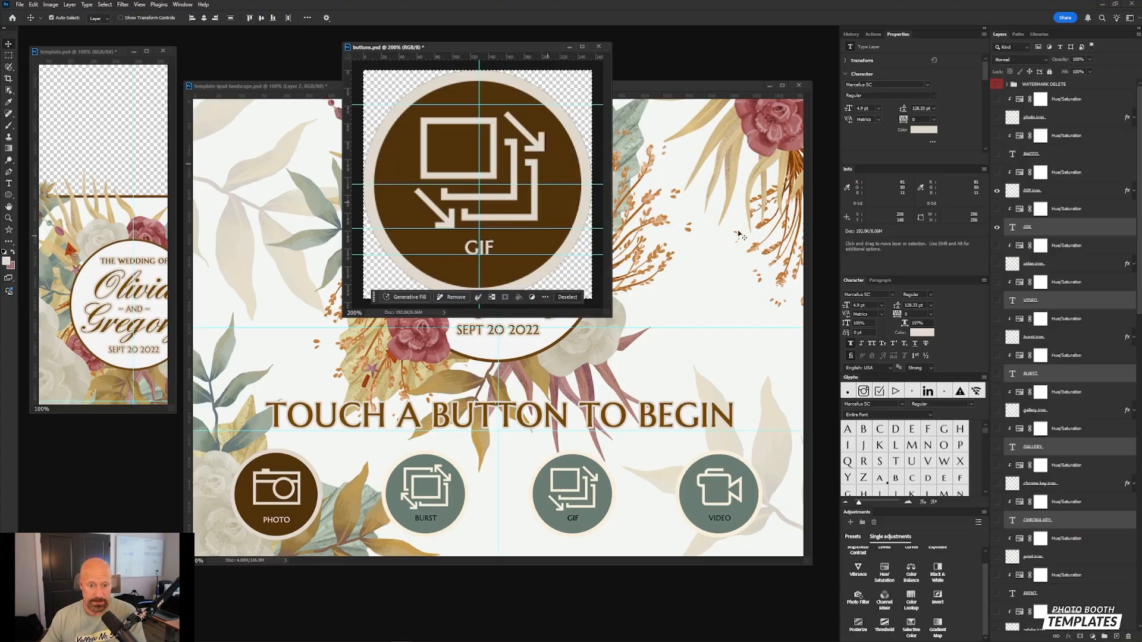
pyautogui.click(705, 87)
pyautogui.hotkey('ctrl', 'v')
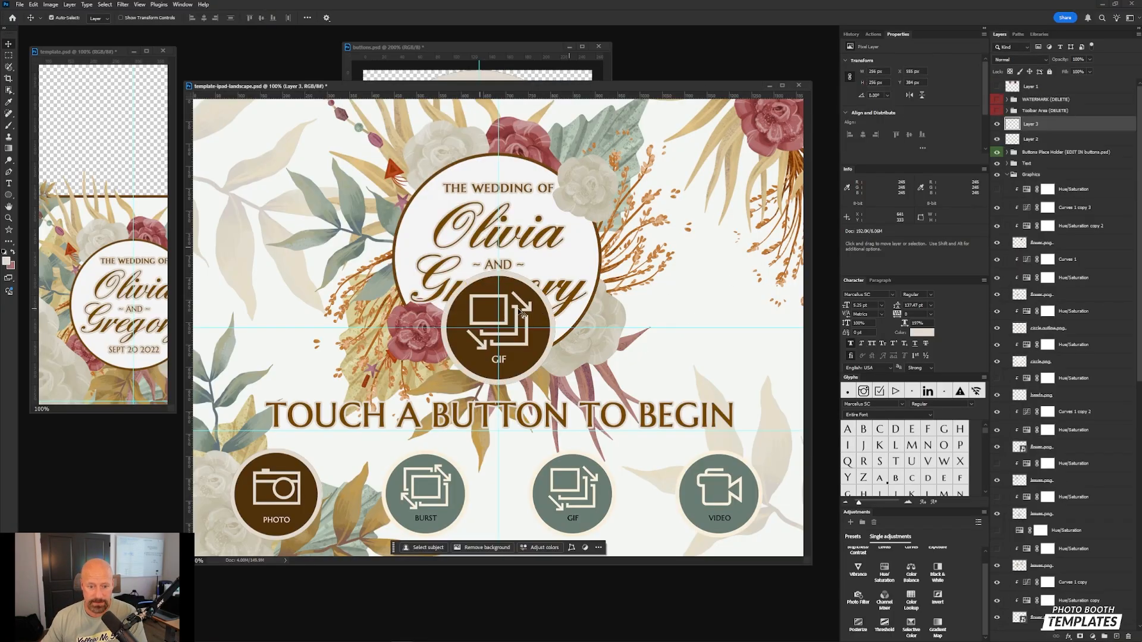
# - Move the pasted GIF button over the old green burst button and scale it to about 75%
pyautogui.moveTo(523, 314); pyautogui.dragTo(455, 461)
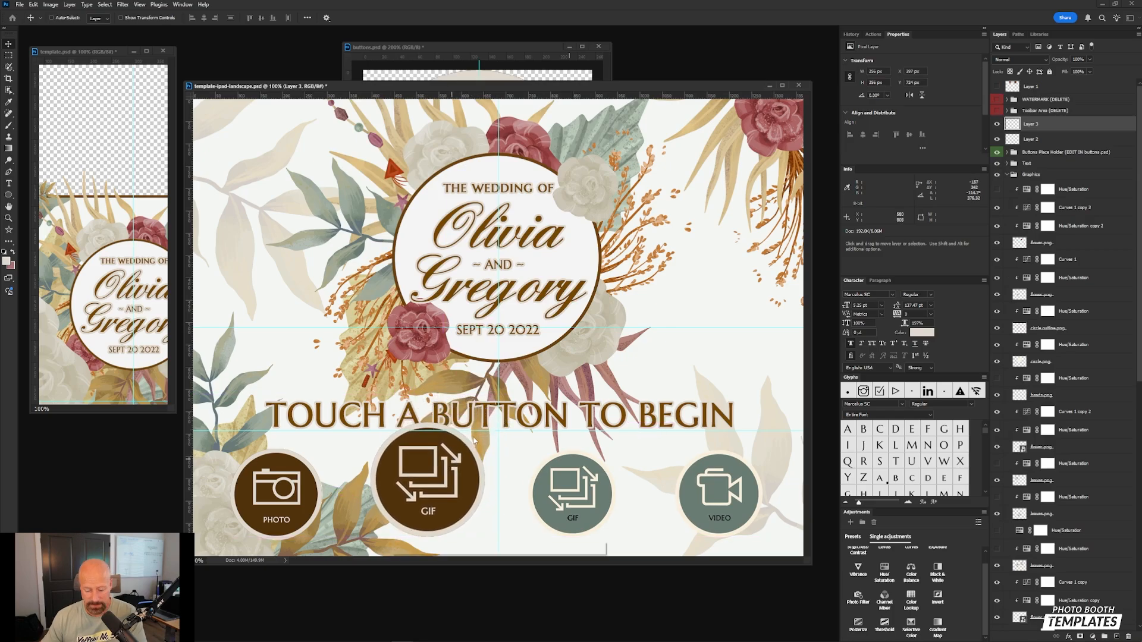
pyautogui.hotkey('ctrl', 't')
pyautogui.moveTo(428, 424); pyautogui.dragTo(423, 452)
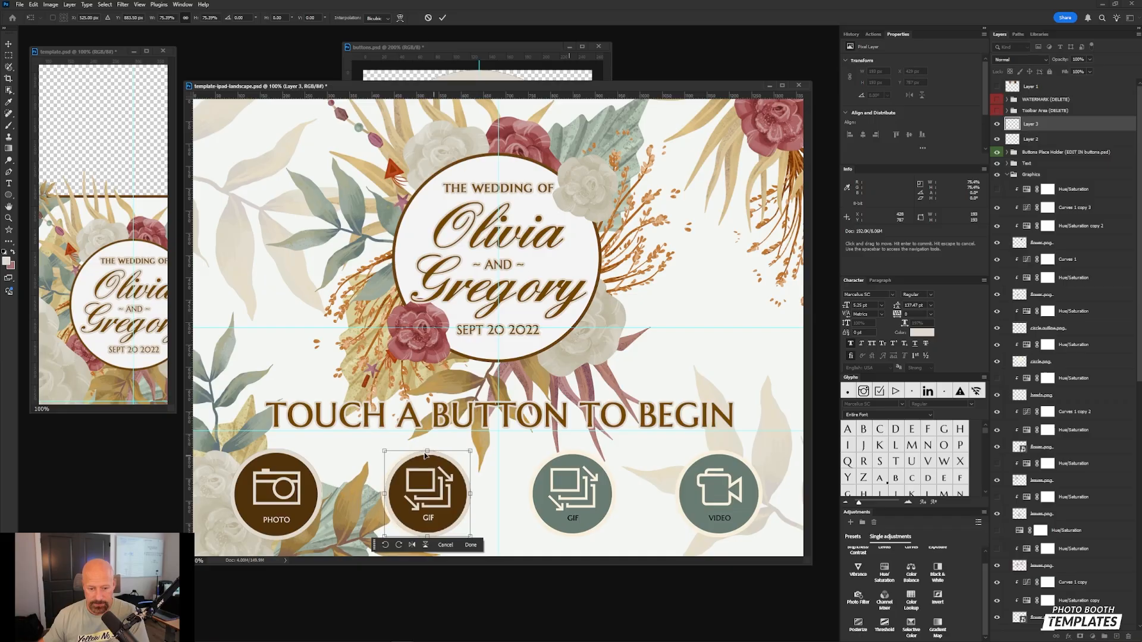
pyautogui.press('Return')
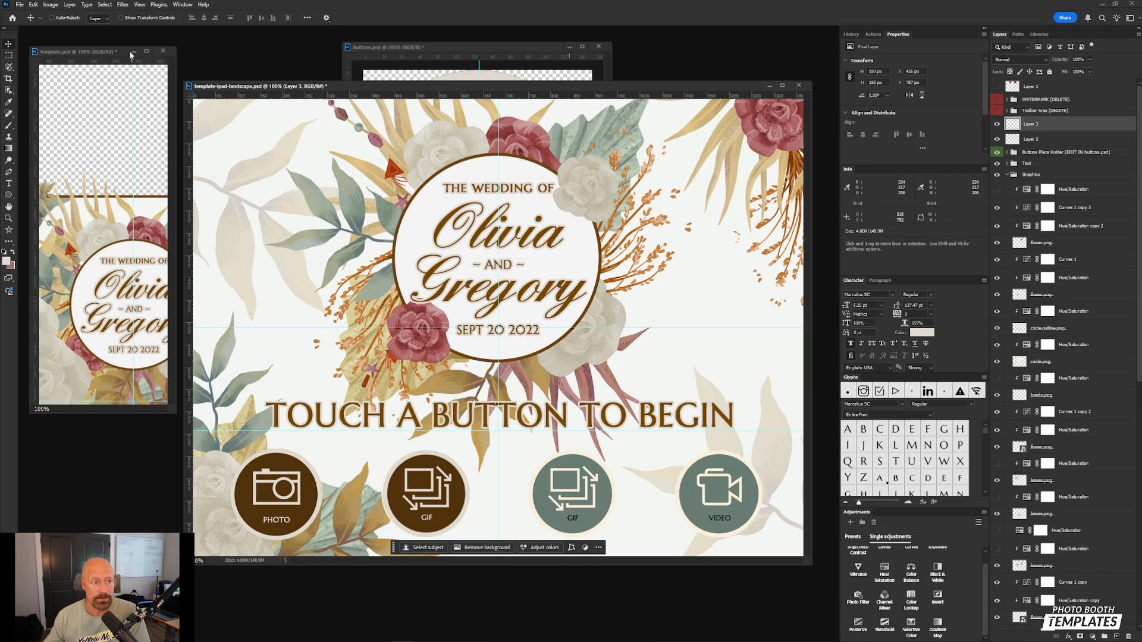
# - Bring template.psd to the front and fit the whole photo strip in view
pyautogui.click(108, 52)
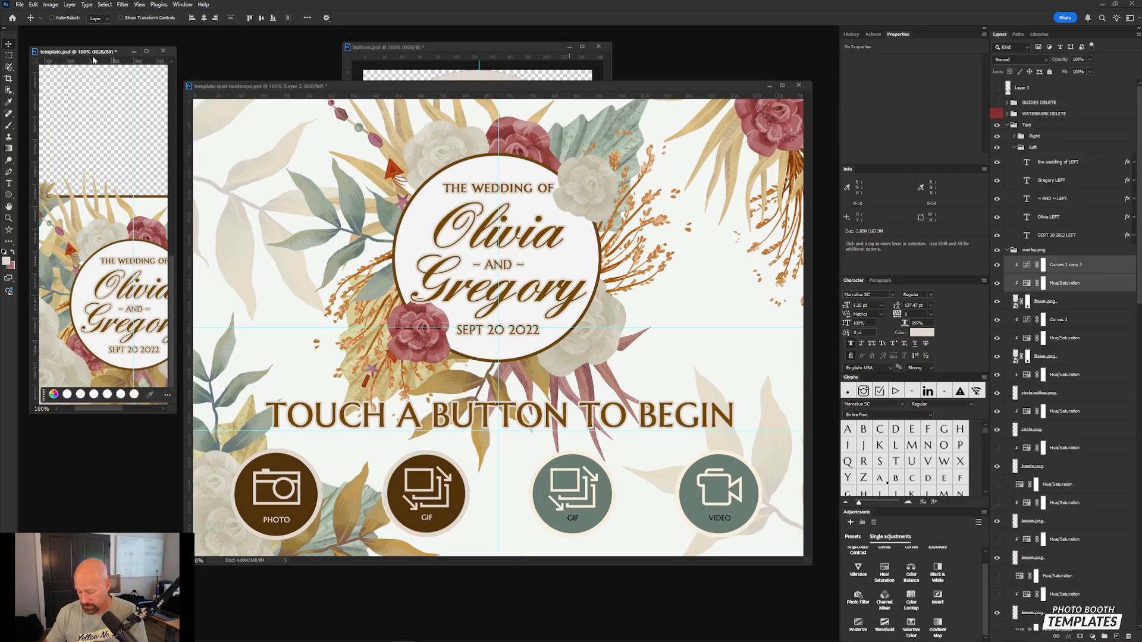
pyautogui.hotkey('ctrl', '0')
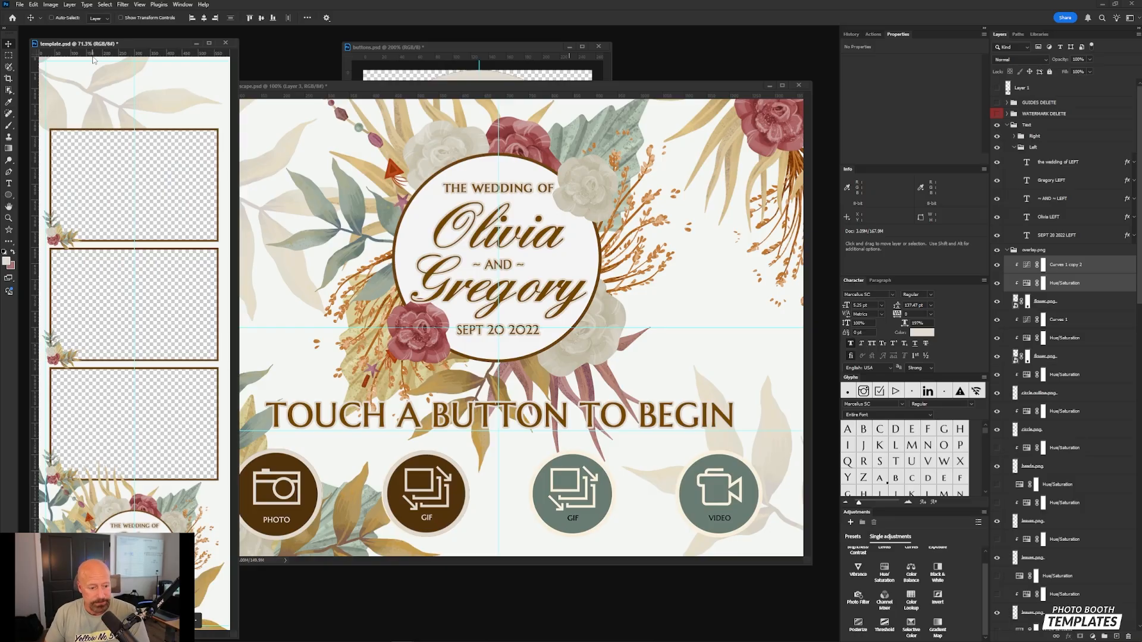